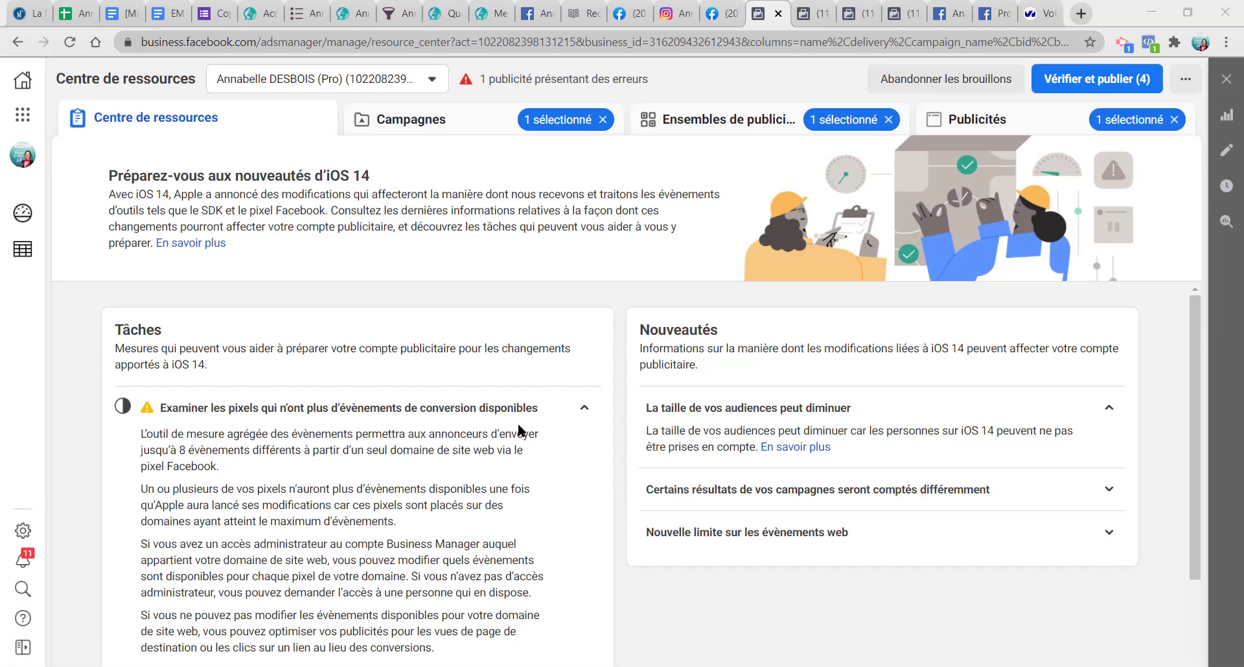
# Step: Review the web event configurations list, then bring up the outils-web-business.com domain settings
pyautogui.scroll(-2, 558, 431)
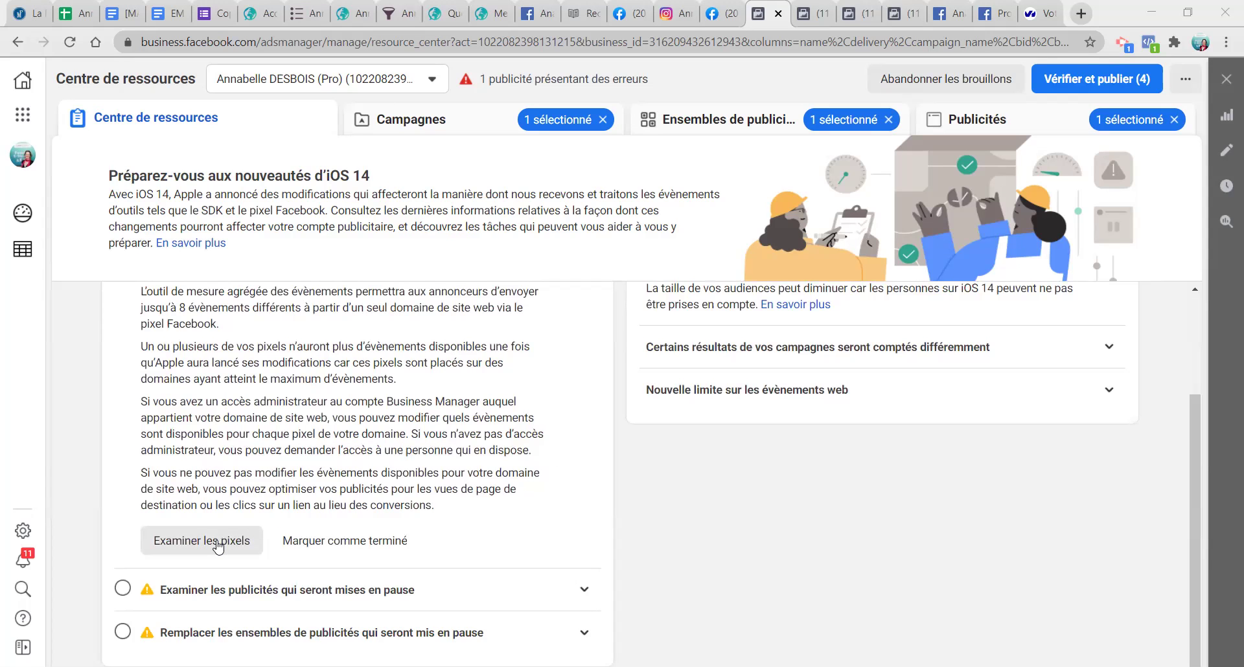
pyautogui.click(802, 18)
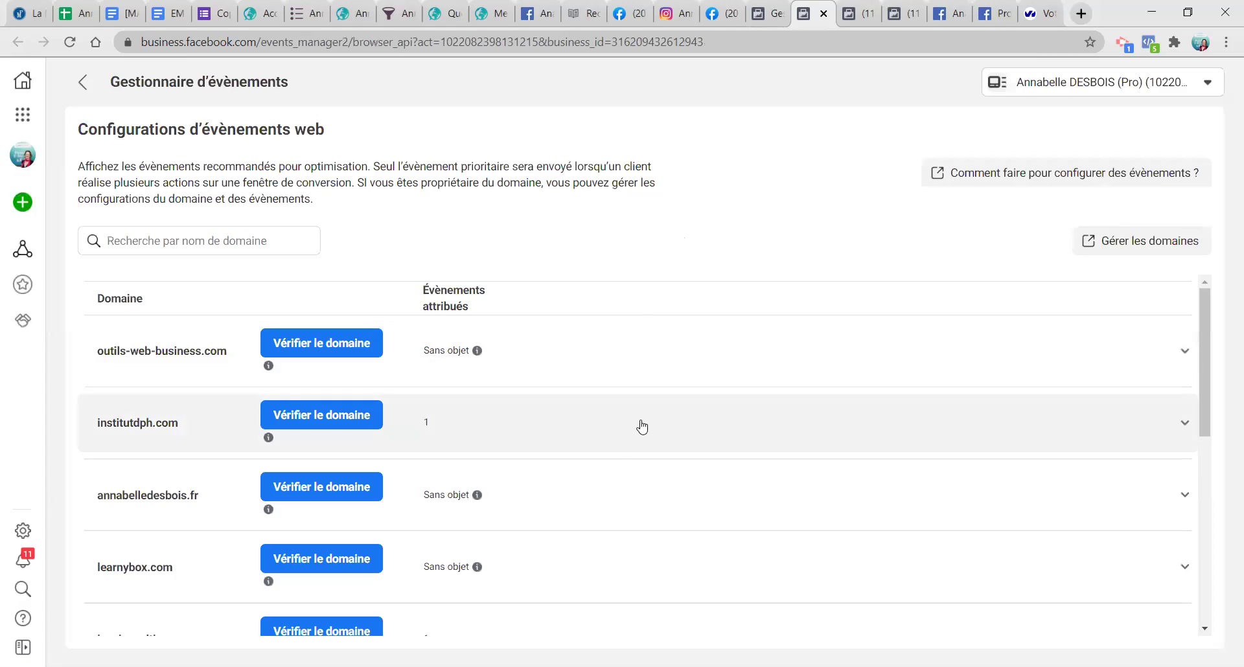
pyautogui.scroll(-3, 188, 596)
pyautogui.scroll(-4, 208, 585)
pyautogui.scroll(8, 250, 555)
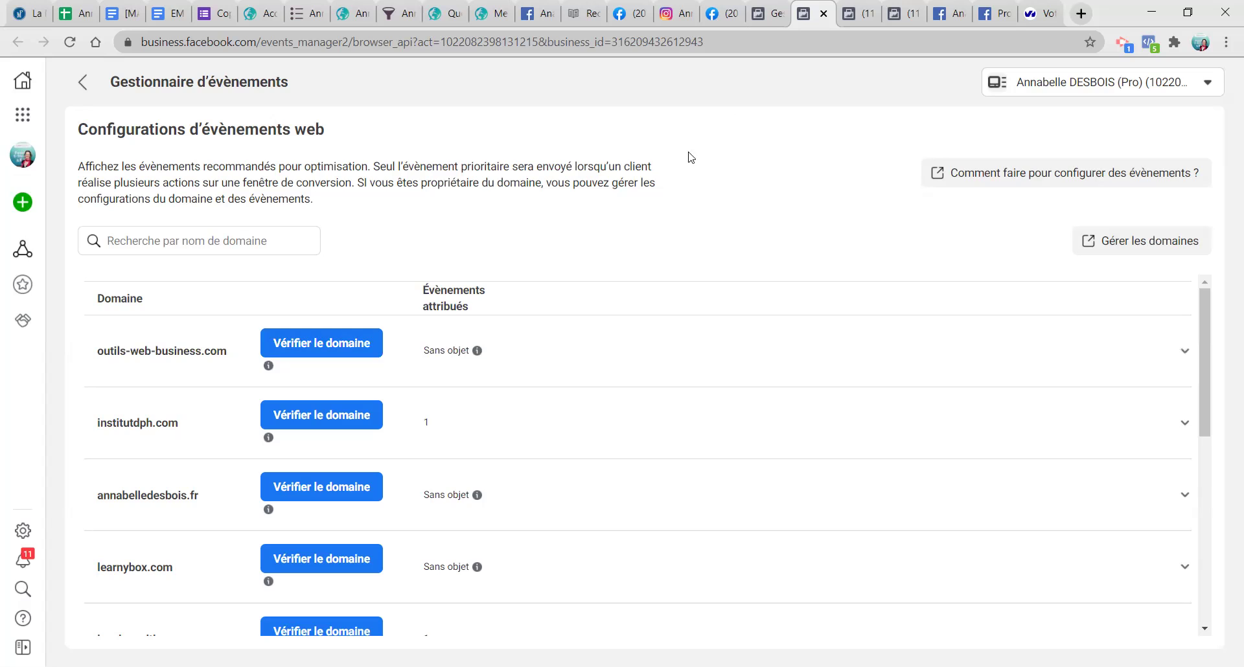
pyautogui.click(849, 16)
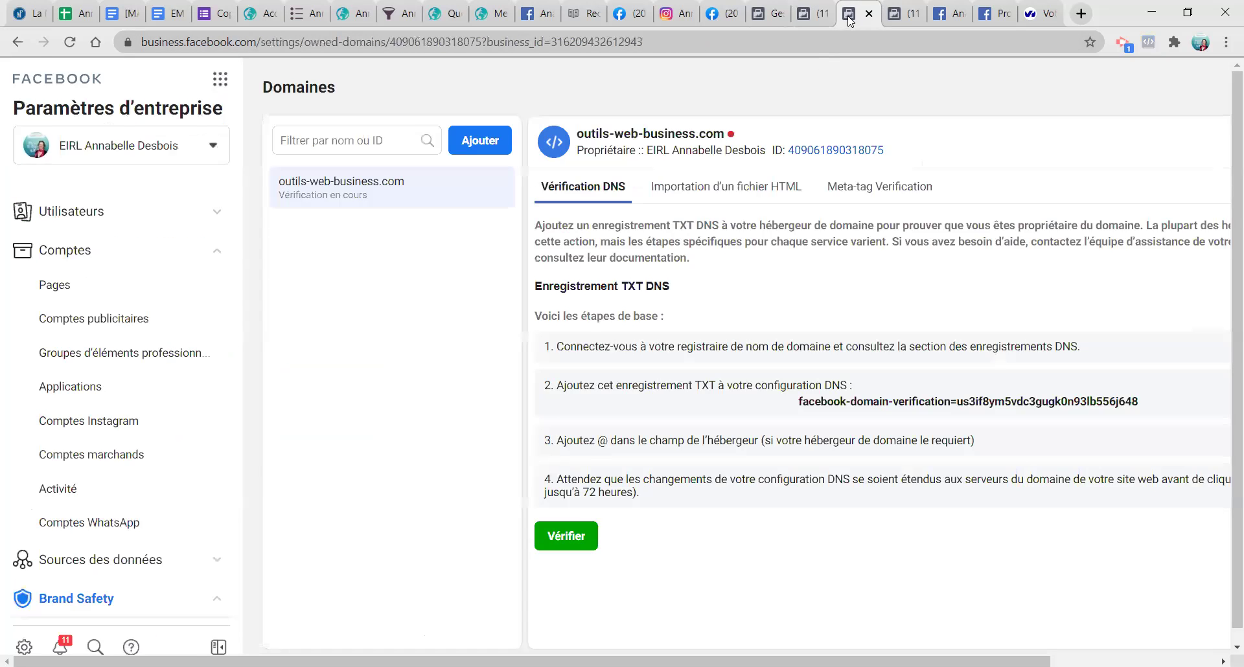
# Step: Add annabelledesbois.fr as a new business domain from the web event configurations list
pyautogui.click(806, 14)
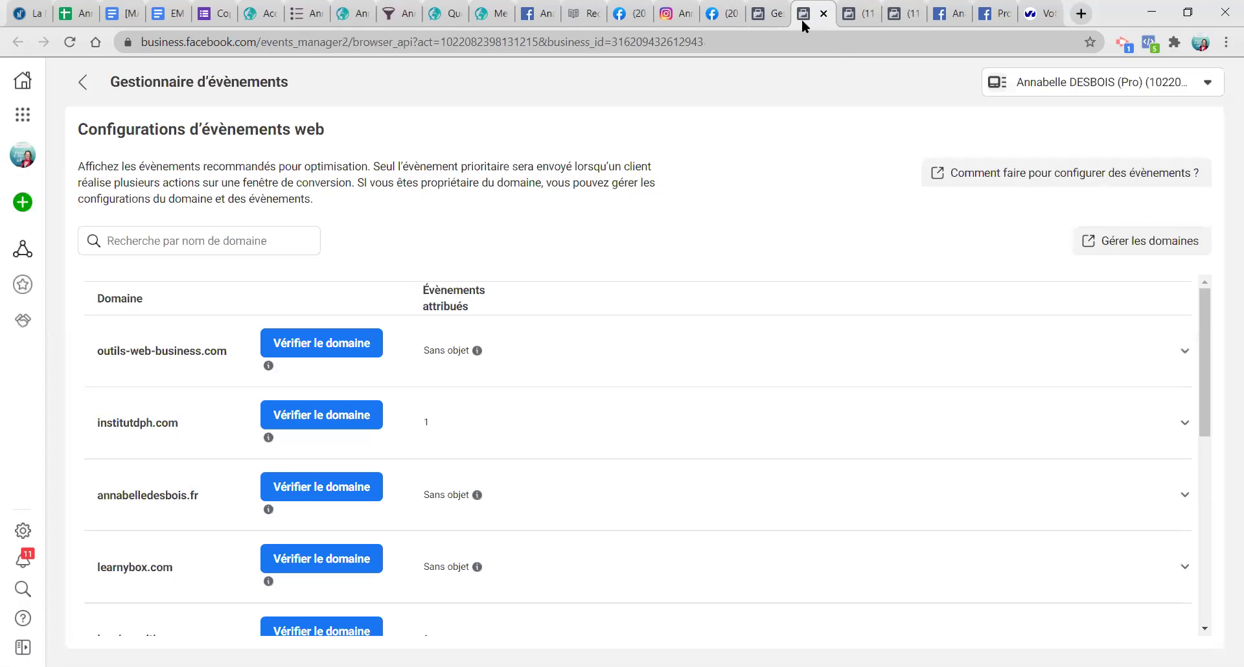
pyautogui.click(310, 487)
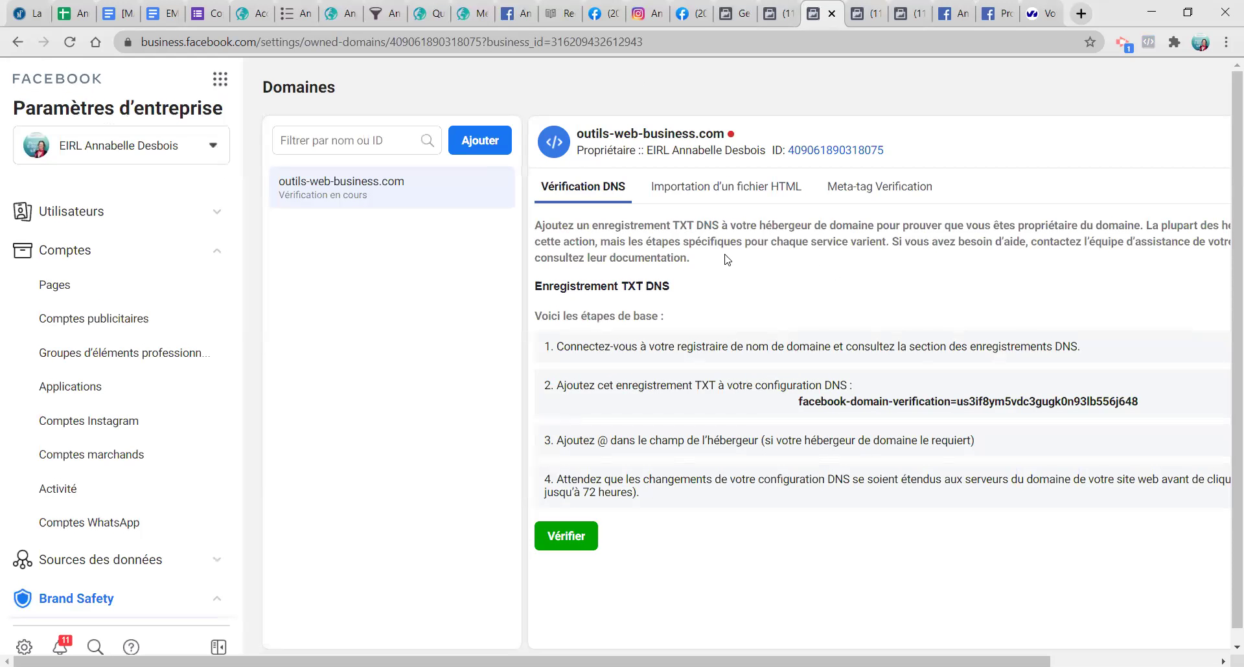
pyautogui.click(478, 145)
pyautogui.click(578, 283)
pyautogui.write('annabelledesb')
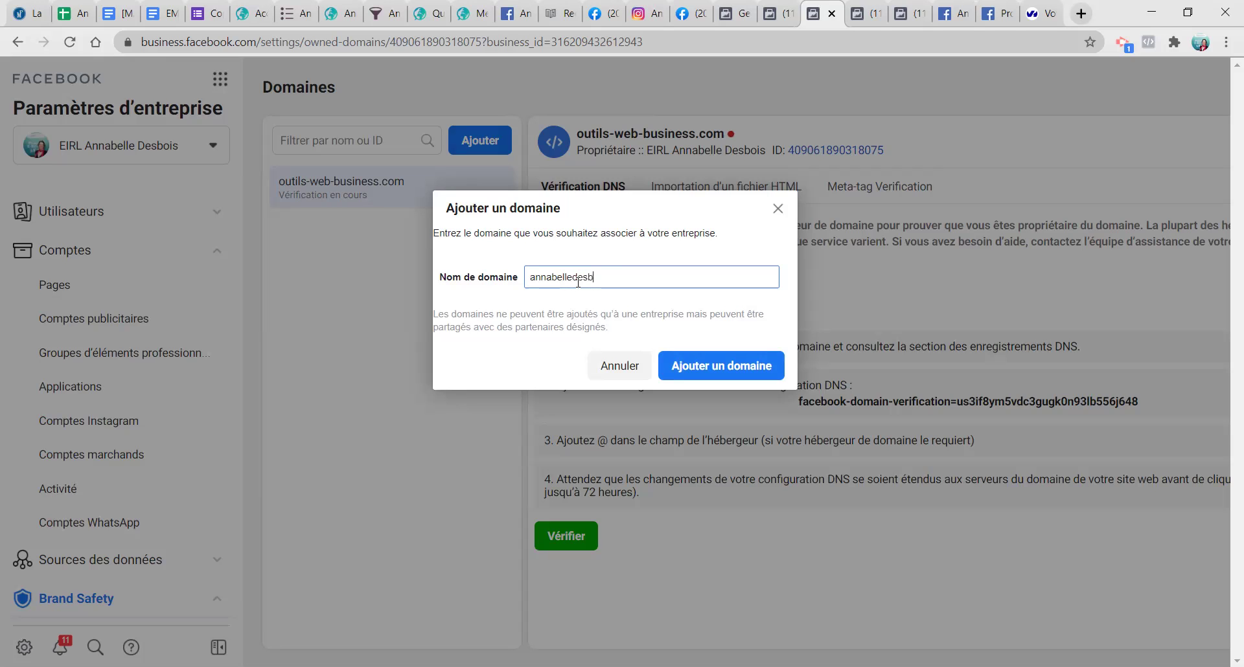
pyautogui.click(706, 371)
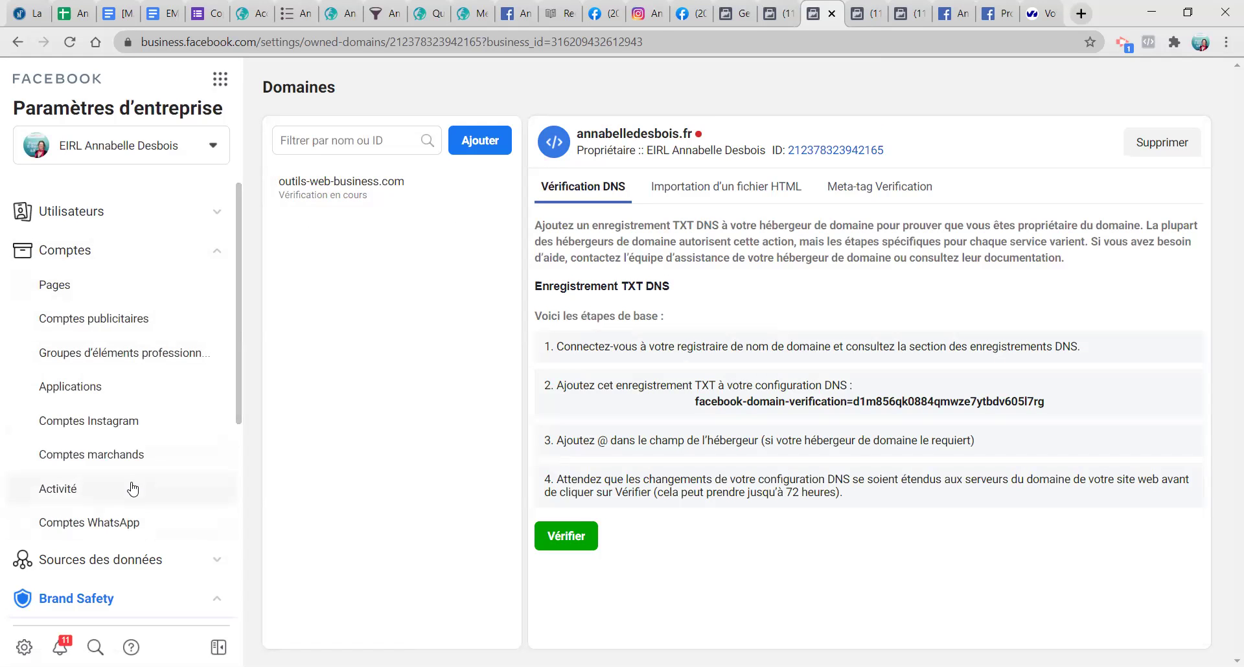
# Step: Return to the Domains settings to show outils-web-business.com's verification details, then move to OVH
pyautogui.scroll(-3, 133, 489)
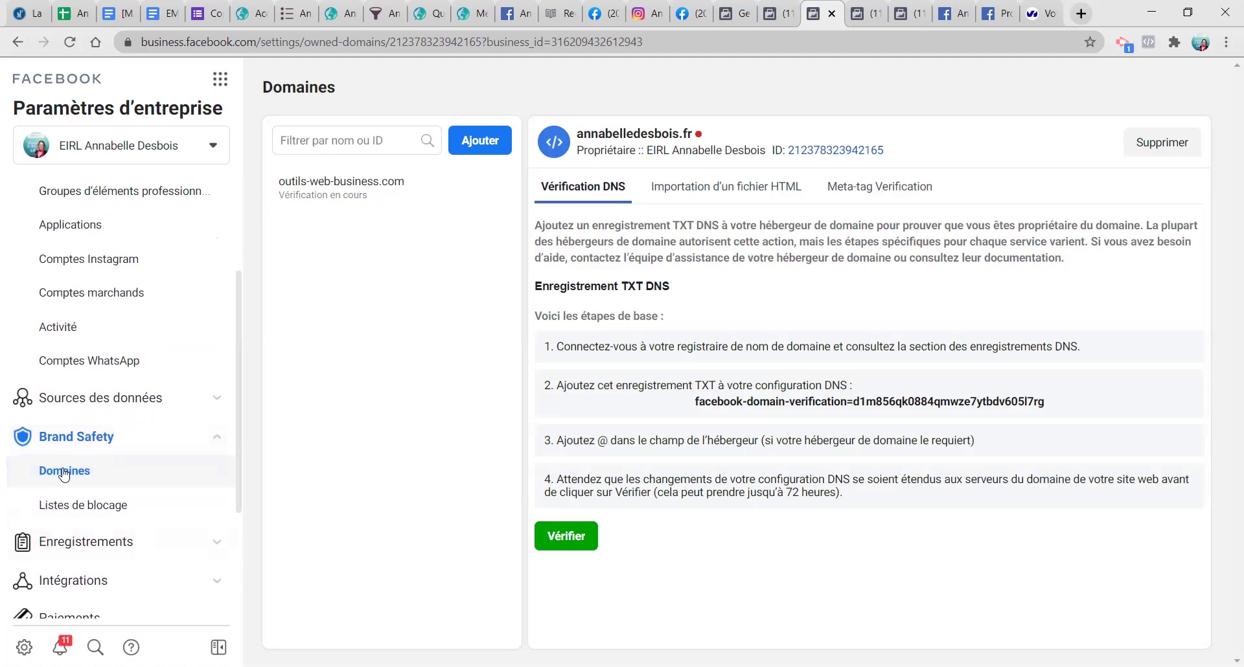
pyautogui.click(77, 505)
pyautogui.click(75, 475)
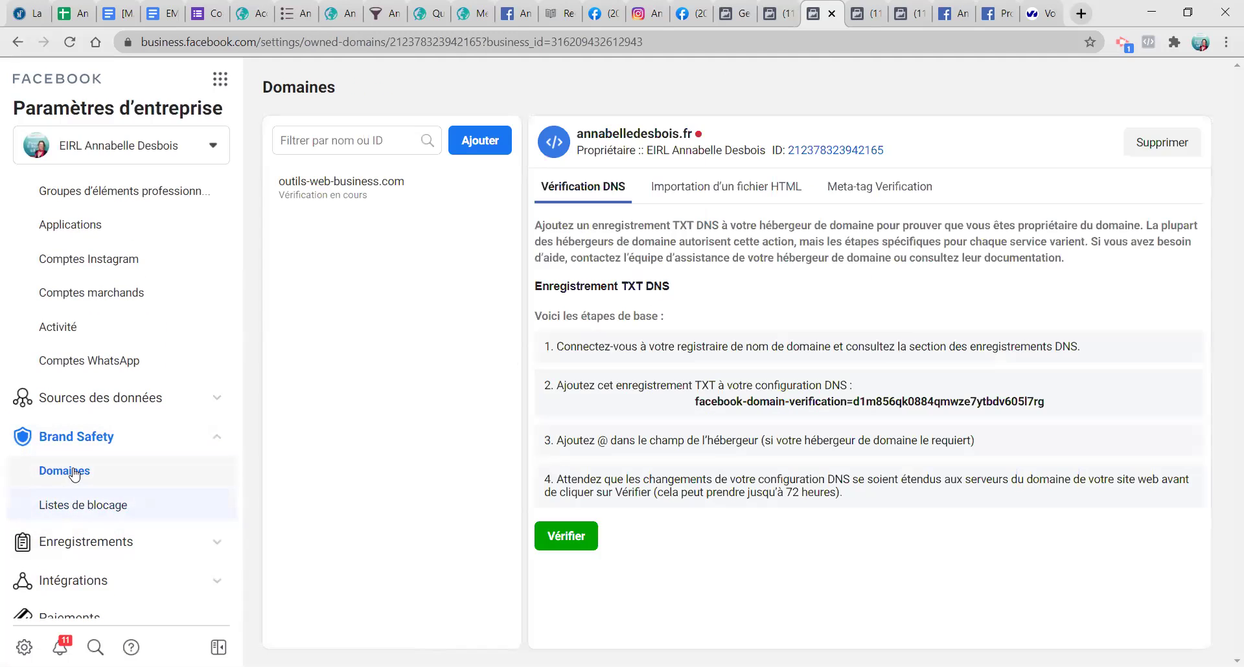
pyautogui.click(79, 504)
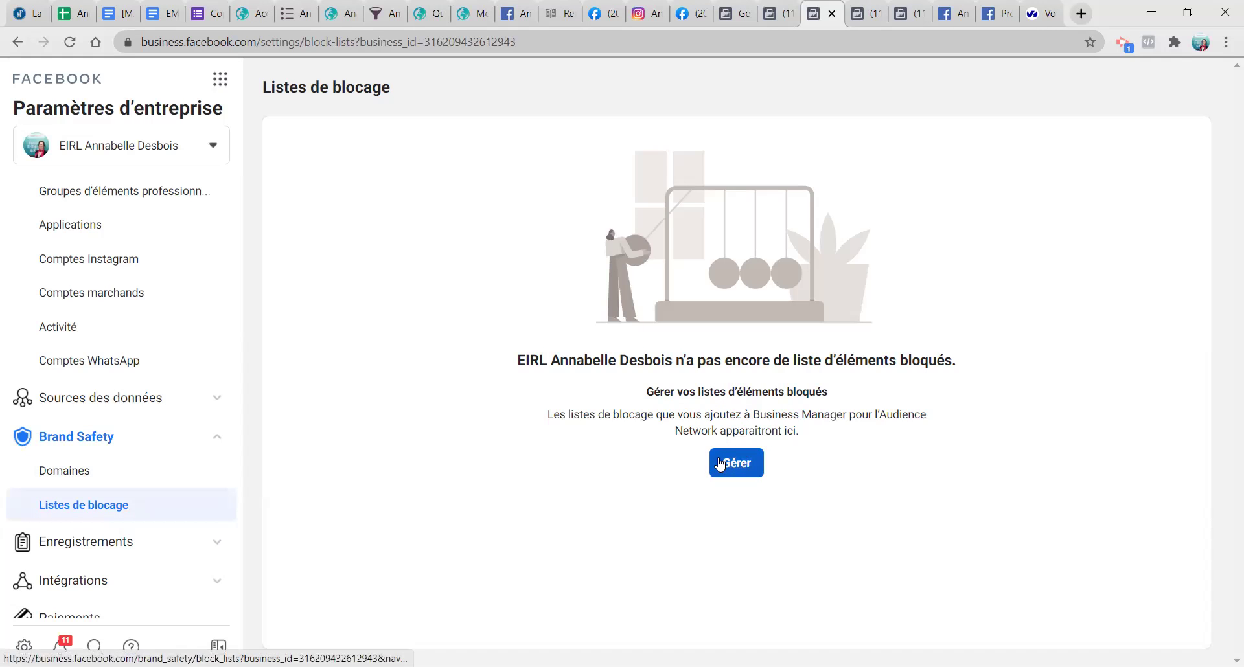
pyautogui.click(41, 471)
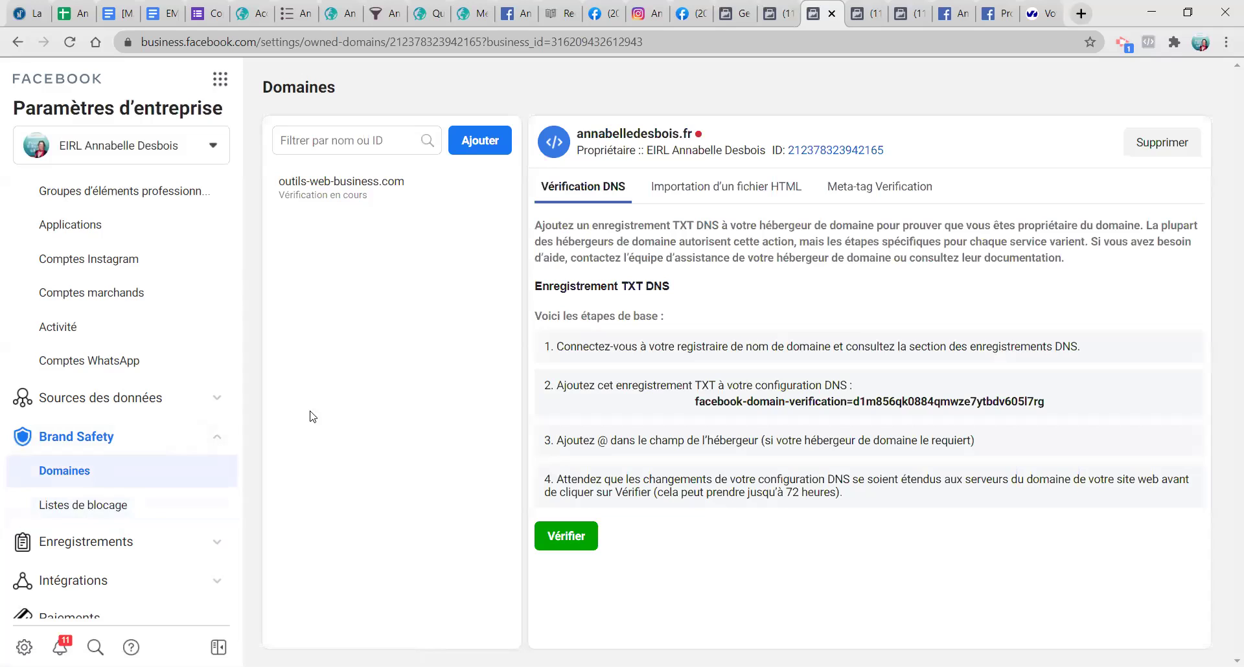
pyautogui.click(333, 200)
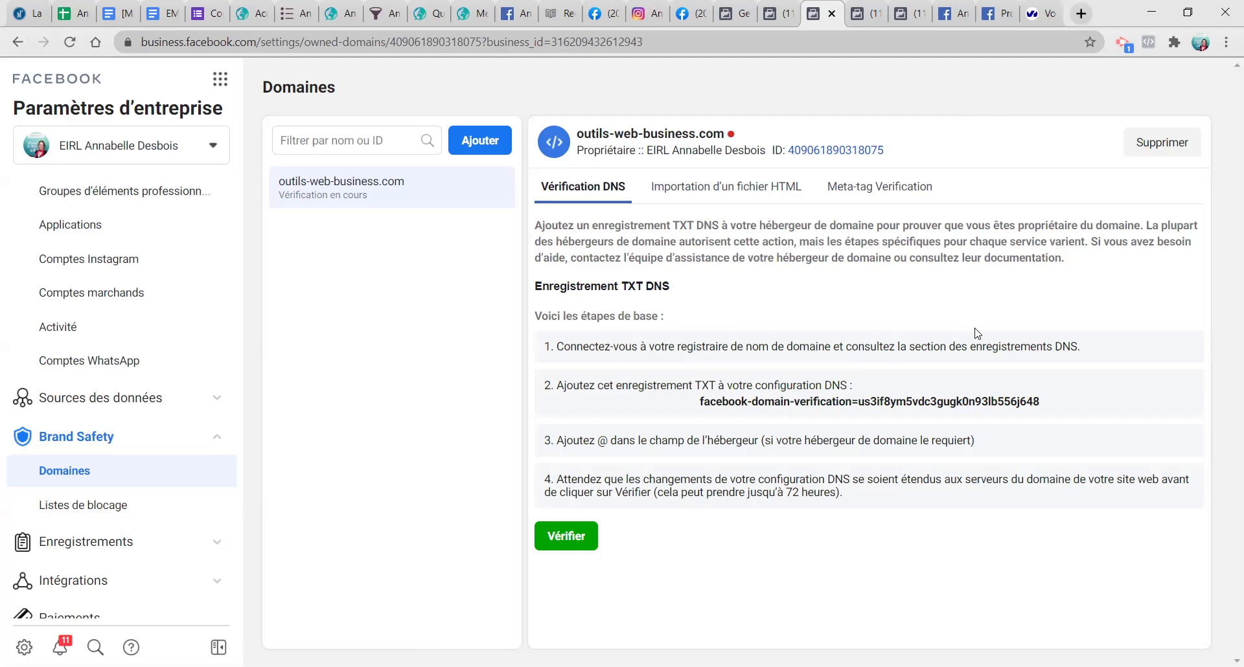
pyautogui.click(1032, 16)
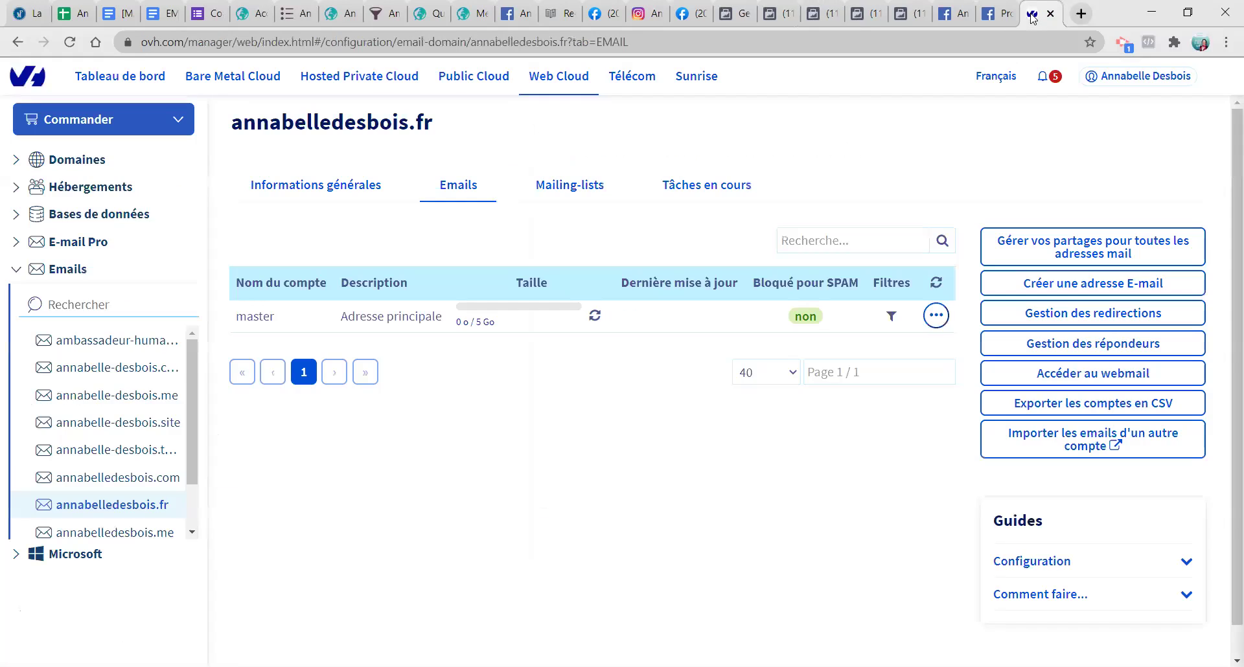
# Step: Search 'outil' in OVH's Domaines list and open outils-web-business.com's DNS zone
pyautogui.click(21, 161)
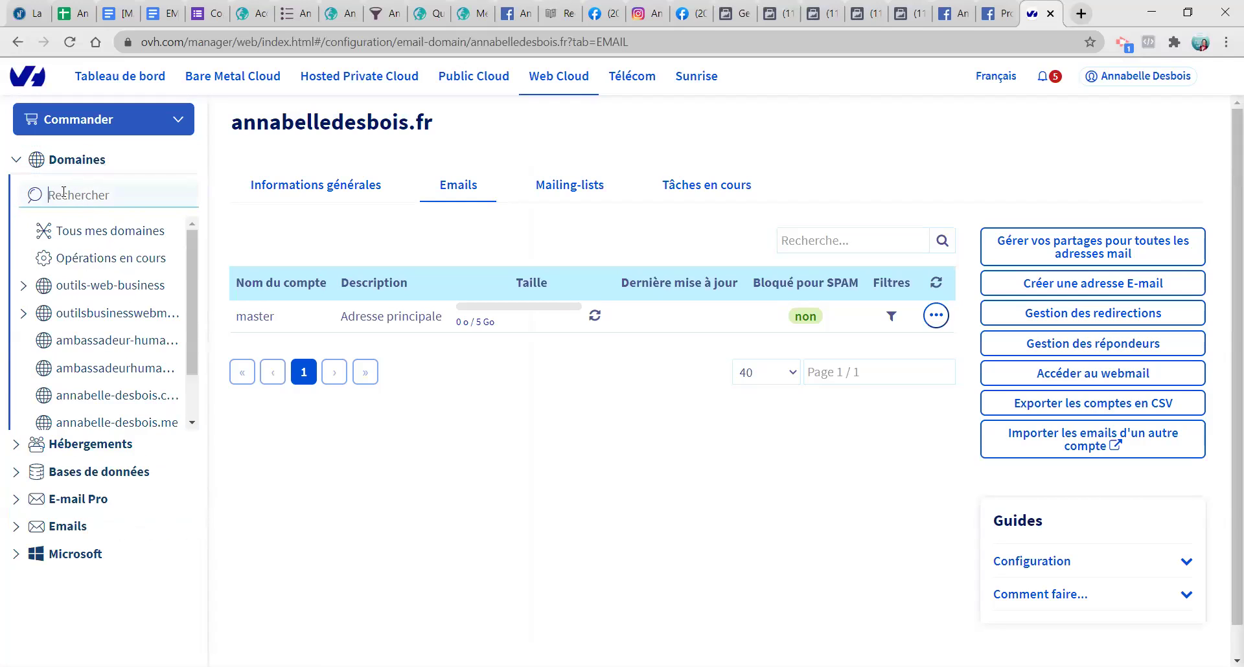
pyautogui.write('outil')
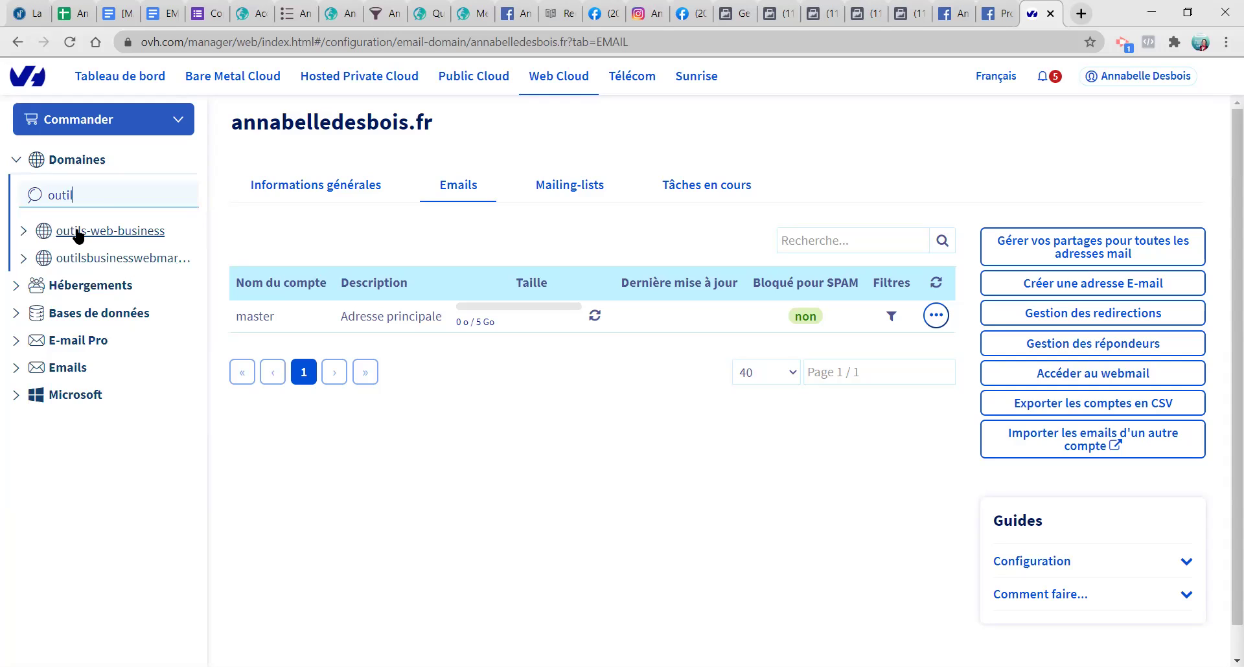
pyautogui.click(24, 231)
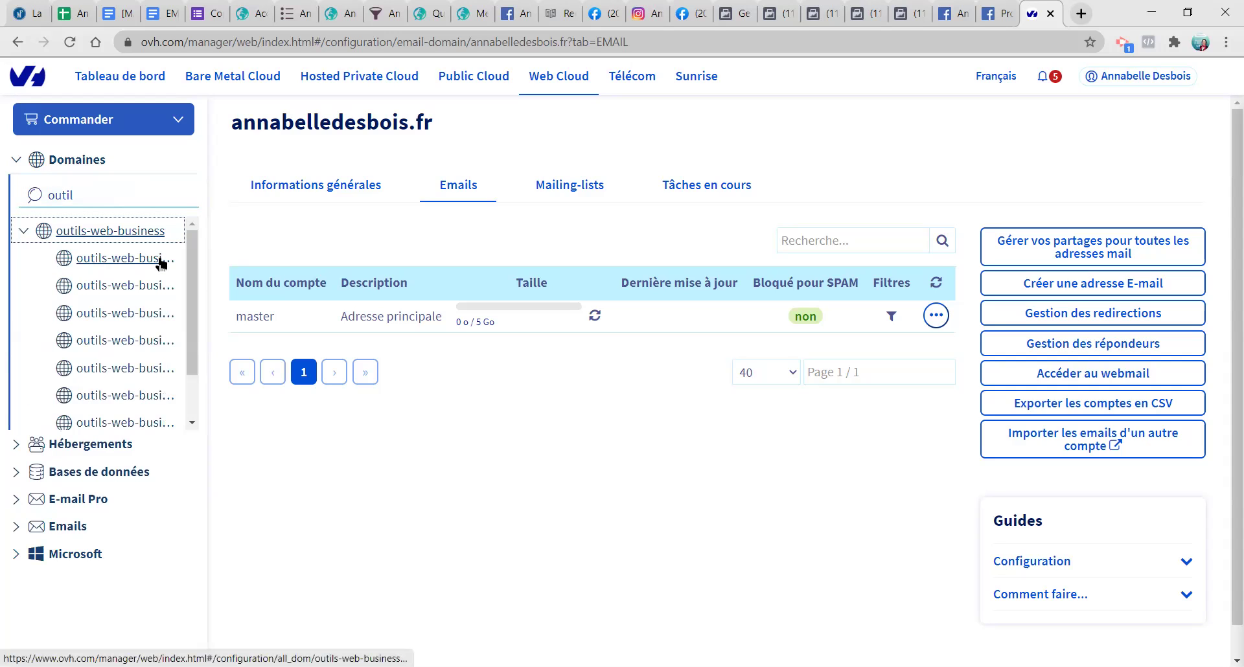
pyautogui.click(148, 316)
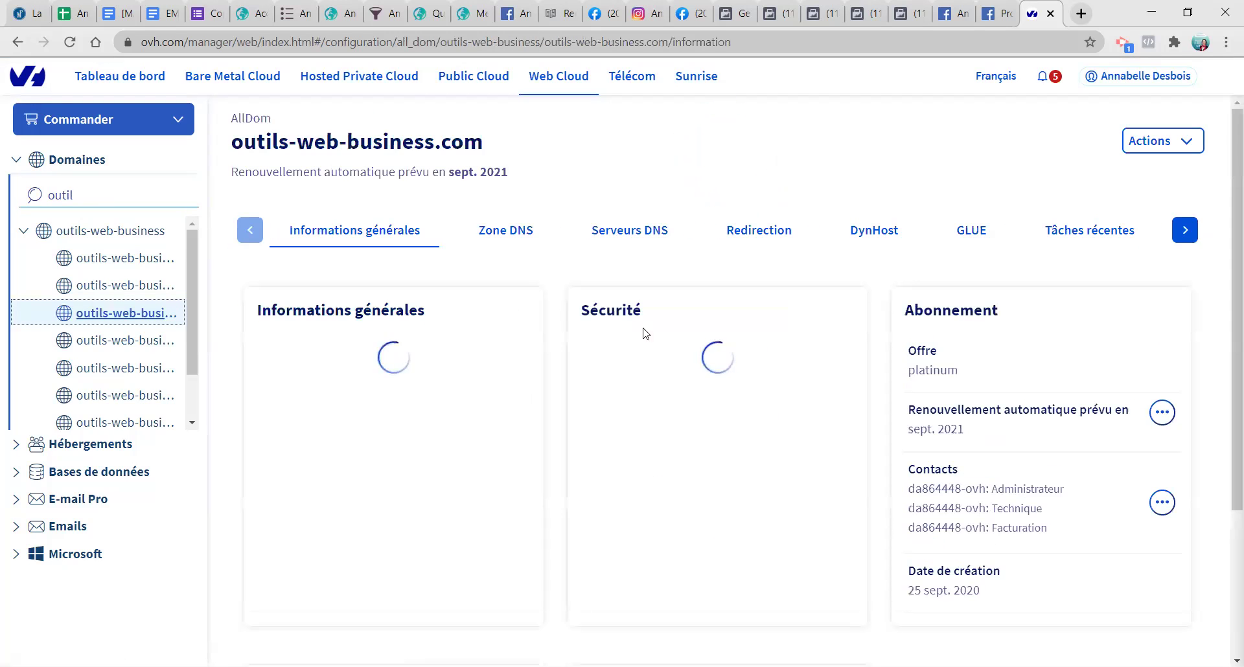
pyautogui.click(509, 235)
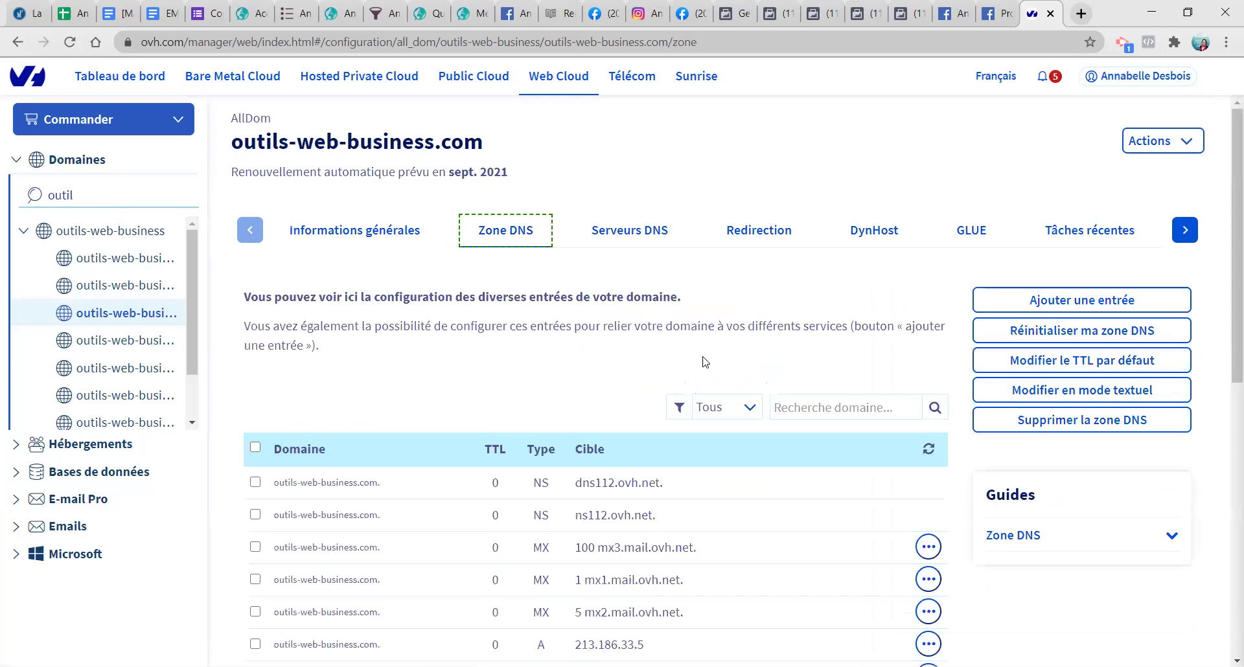
# Step: Start a new TXT entry in the DNS zone and clear the wrongly pasted Zoom link
pyautogui.scroll(-5, 486, 423)
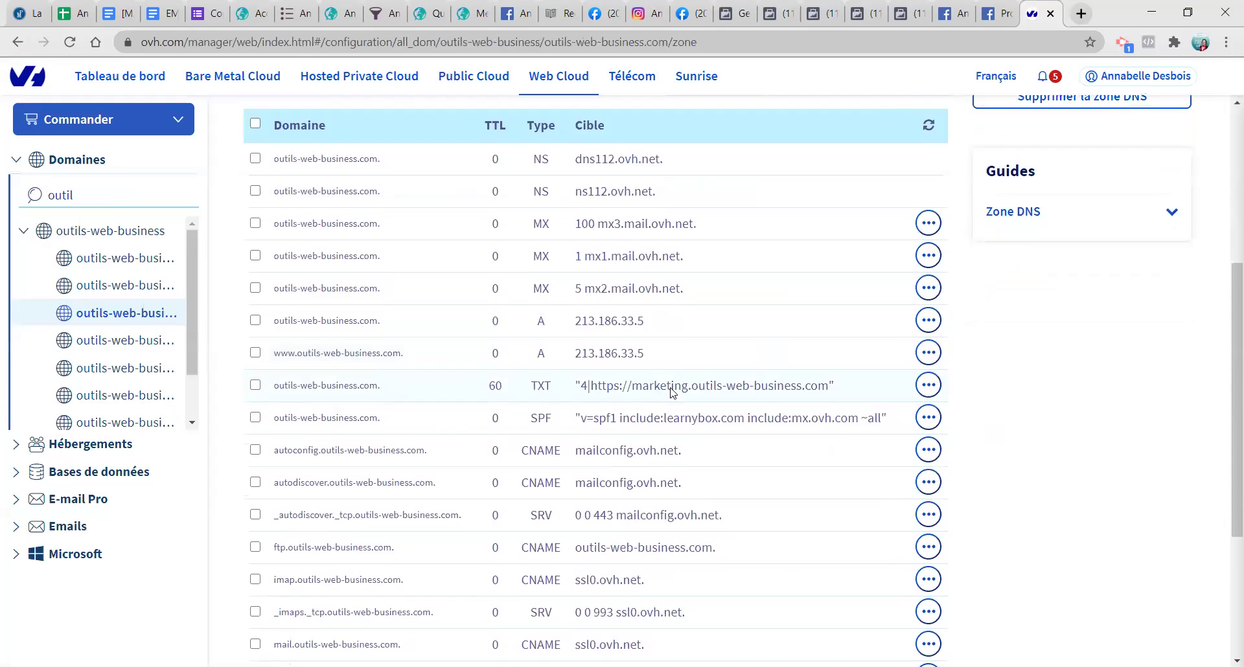
pyautogui.scroll(5, 674, 392)
pyautogui.click(1060, 300)
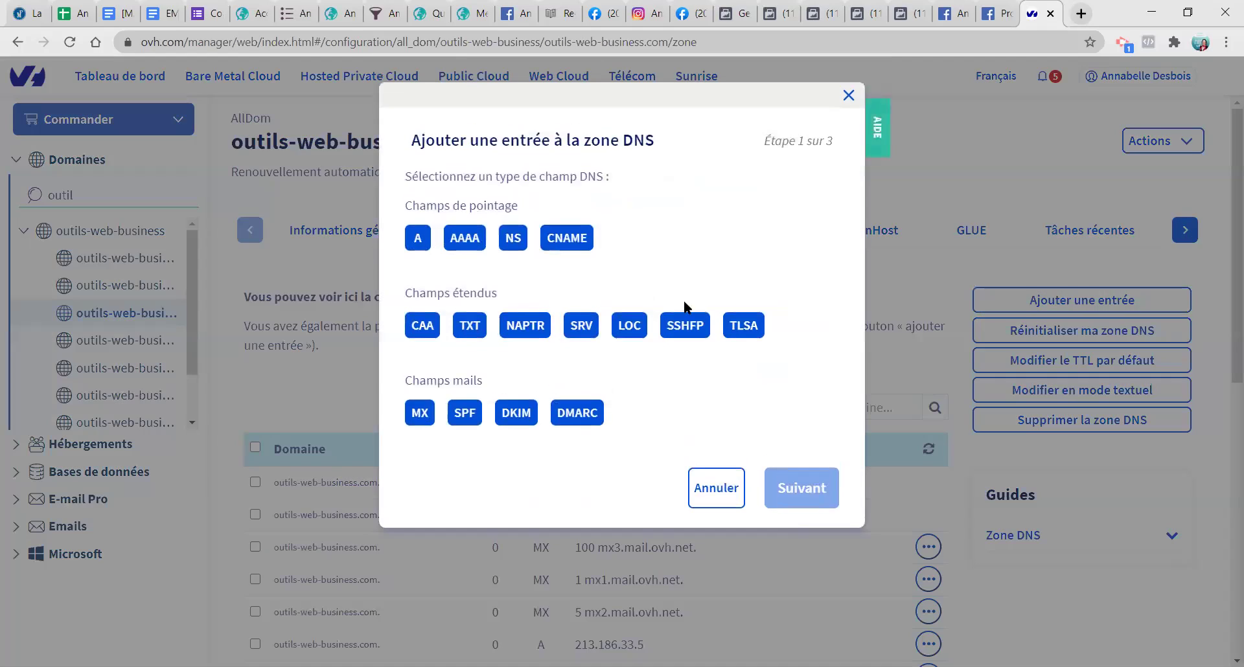
pyautogui.click(470, 325)
pyautogui.click(615, 318)
pyautogui.hotkey('ctrl', 'v')
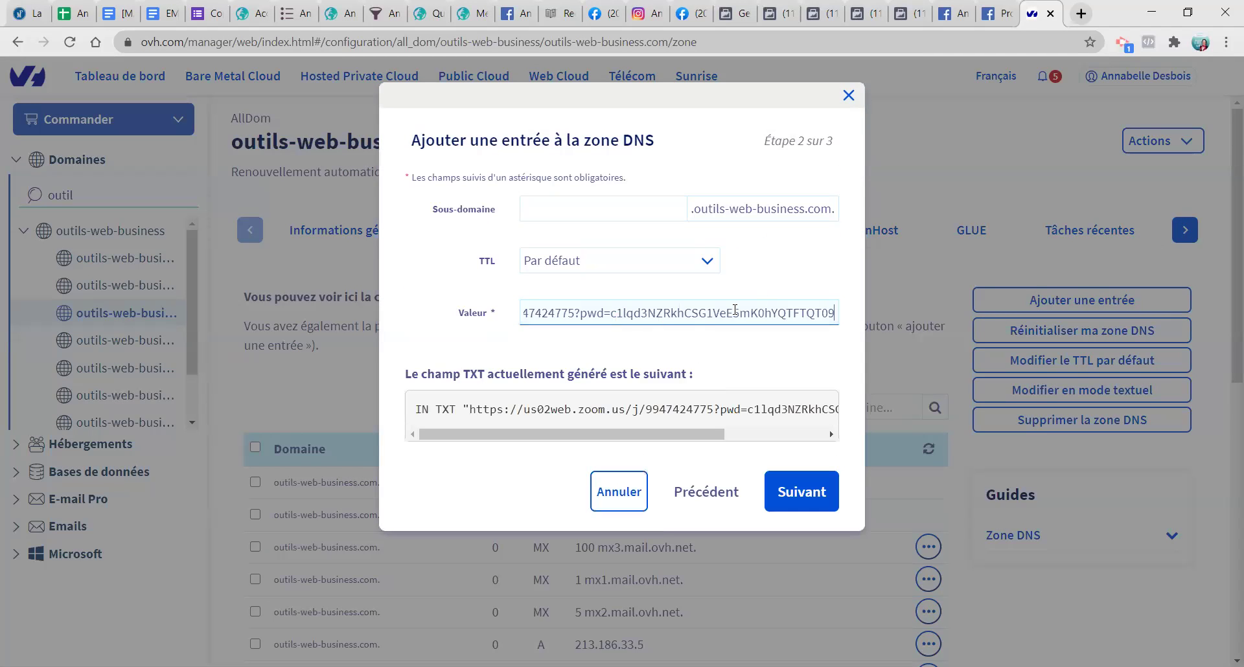
pyautogui.click(661, 434)
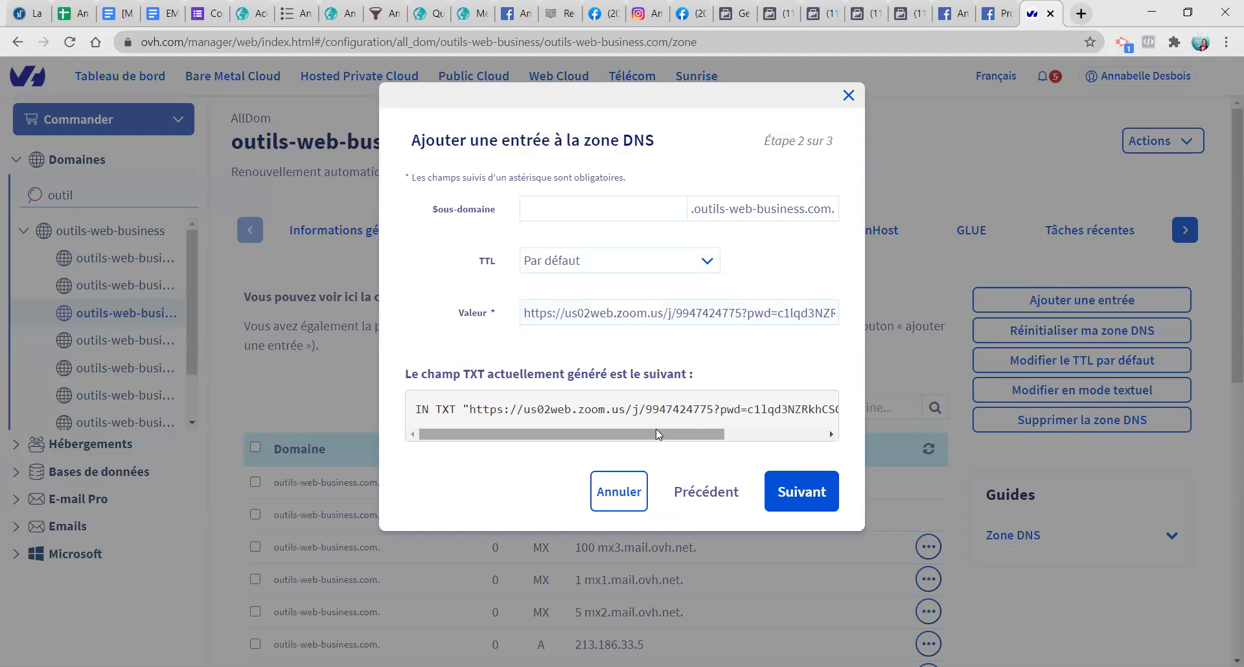
pyautogui.tripleClick(606, 317)
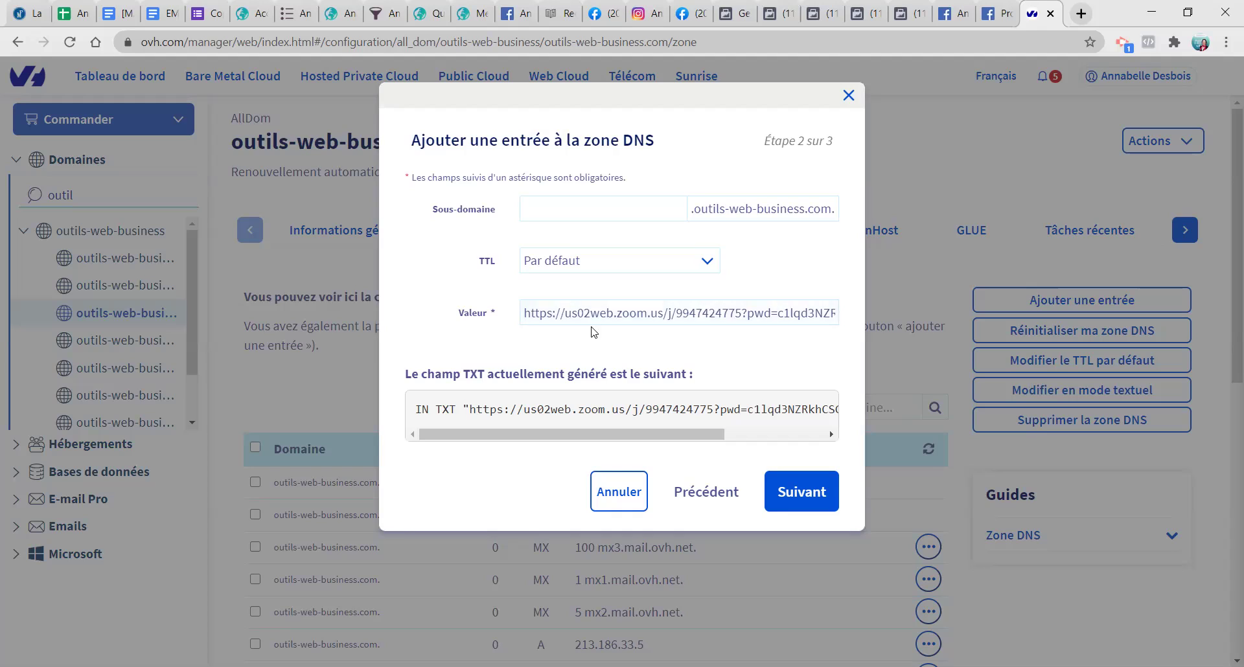
pyautogui.click(591, 315)
pyautogui.tripleClick(591, 315)
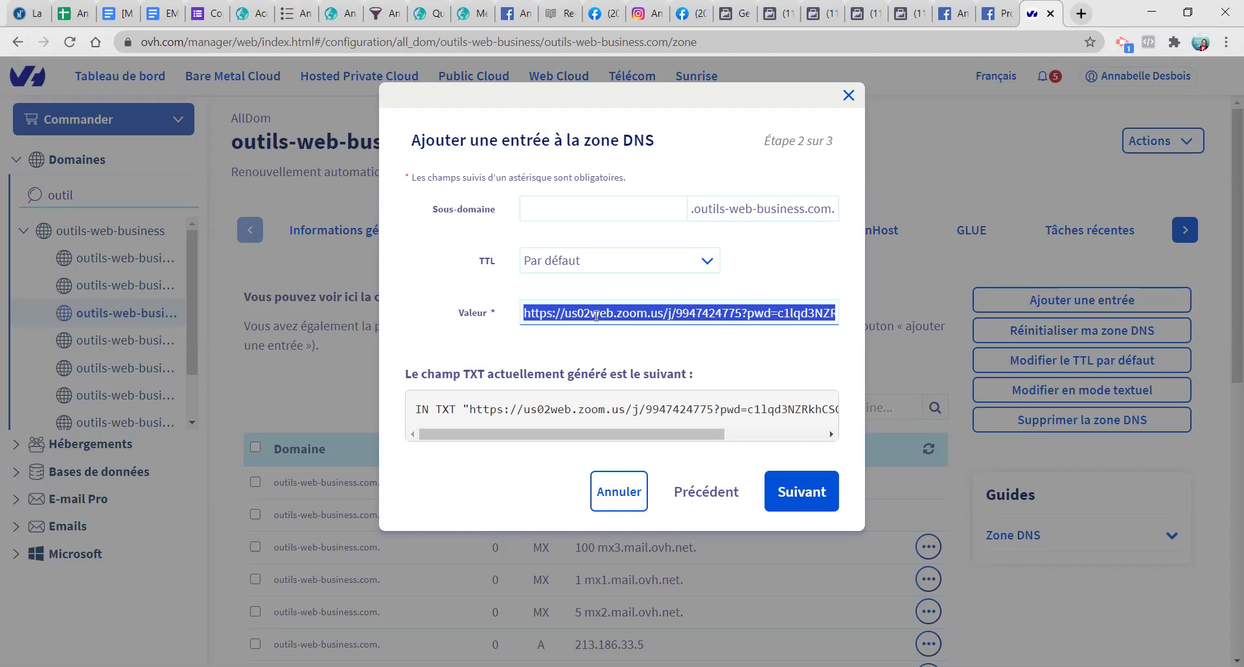
pyautogui.press('BackSpace')
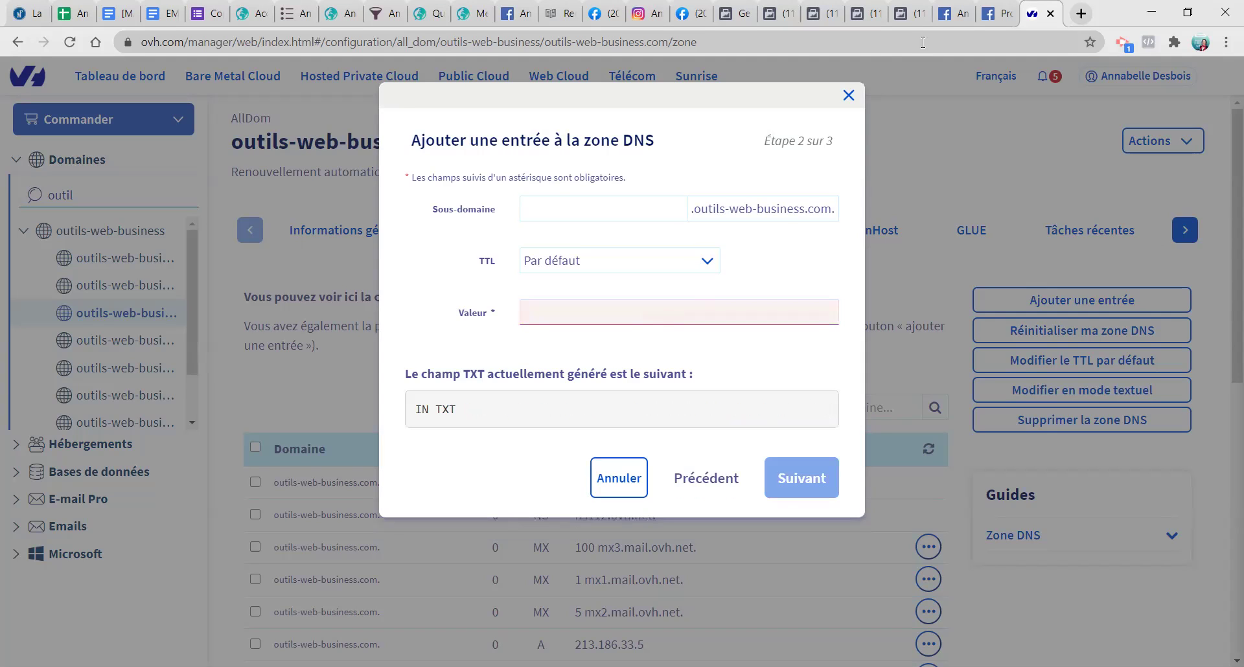
# Step: Copy Facebook's domain-verification string into the TXT value and confirm the new entry
pyautogui.click(823, 14)
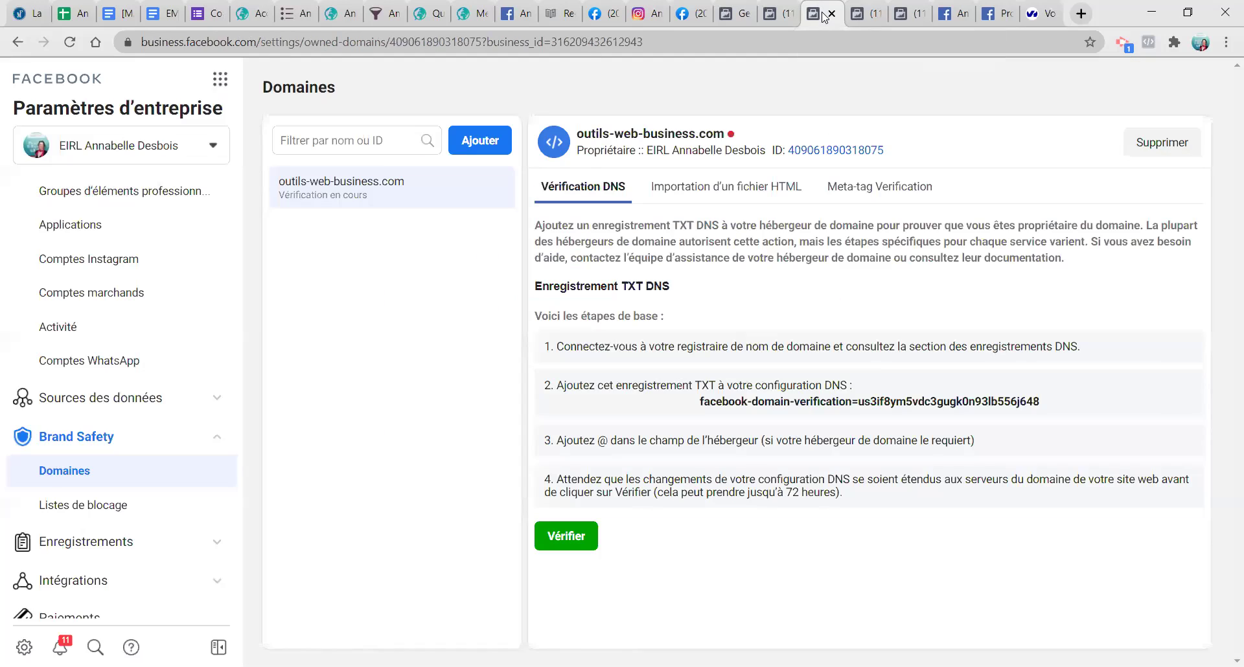
pyautogui.click(747, 403)
pyautogui.click(1032, 16)
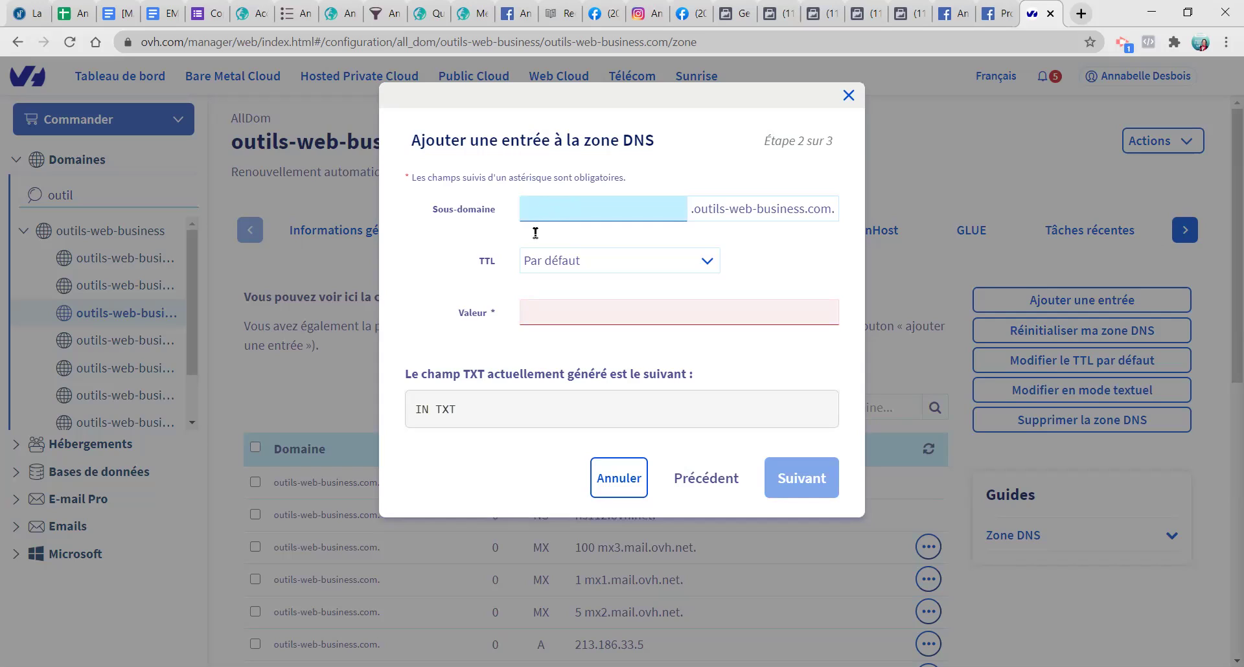
pyautogui.hotkey('ctrl', 'v')
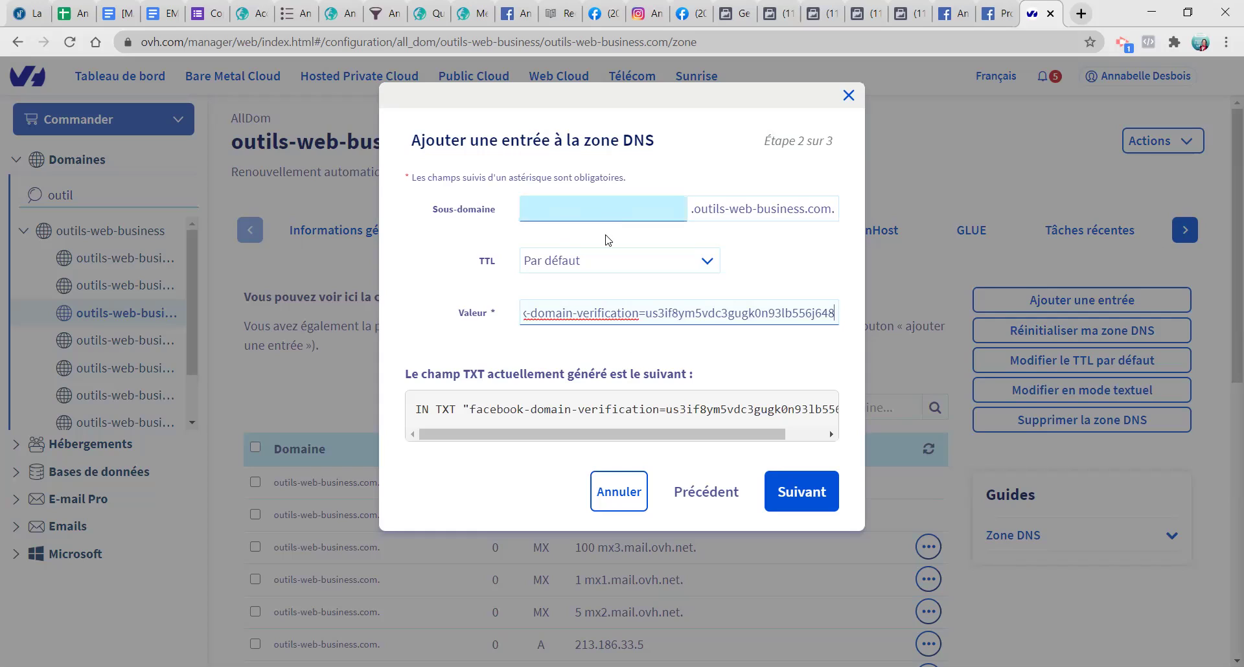
pyautogui.moveTo(577, 435); pyautogui.dragTo(514, 435)
pyautogui.click(797, 490)
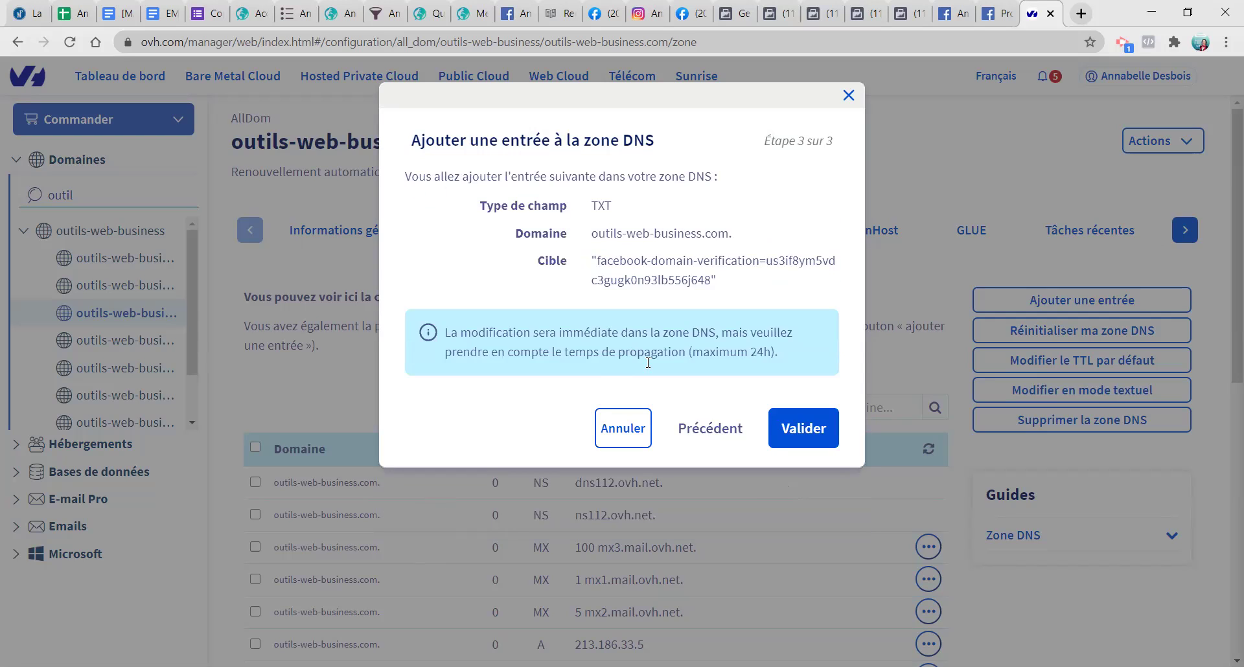
pyautogui.click(802, 429)
# Step: Check the new facebook TXT record in the outils-web-business.com DNS zone
pyautogui.scroll(-10, 695, 440)
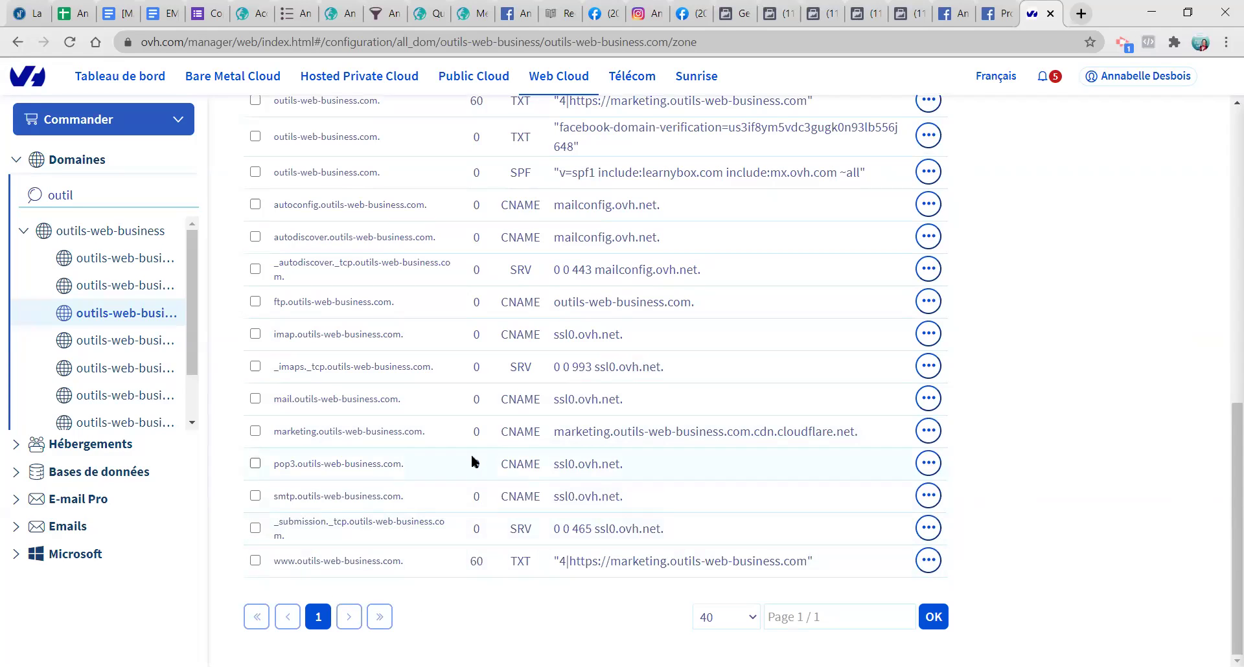
pyautogui.scroll(4, 528, 559)
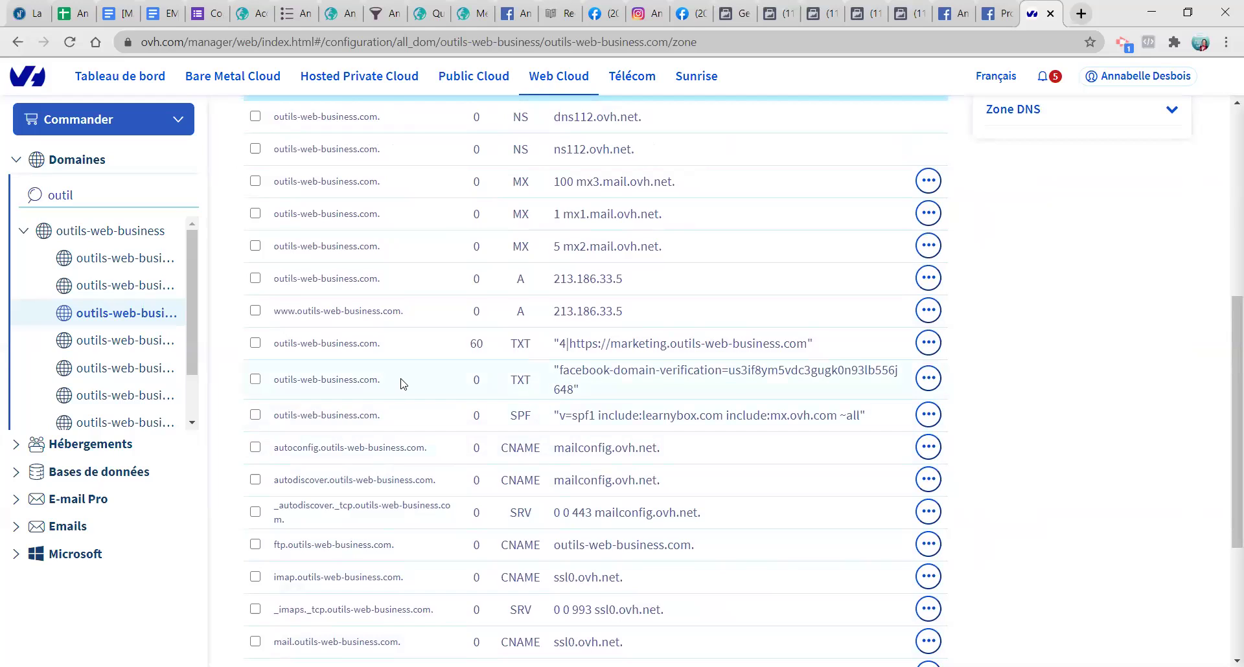
pyautogui.moveTo(403, 382); pyautogui.dragTo(277, 379)
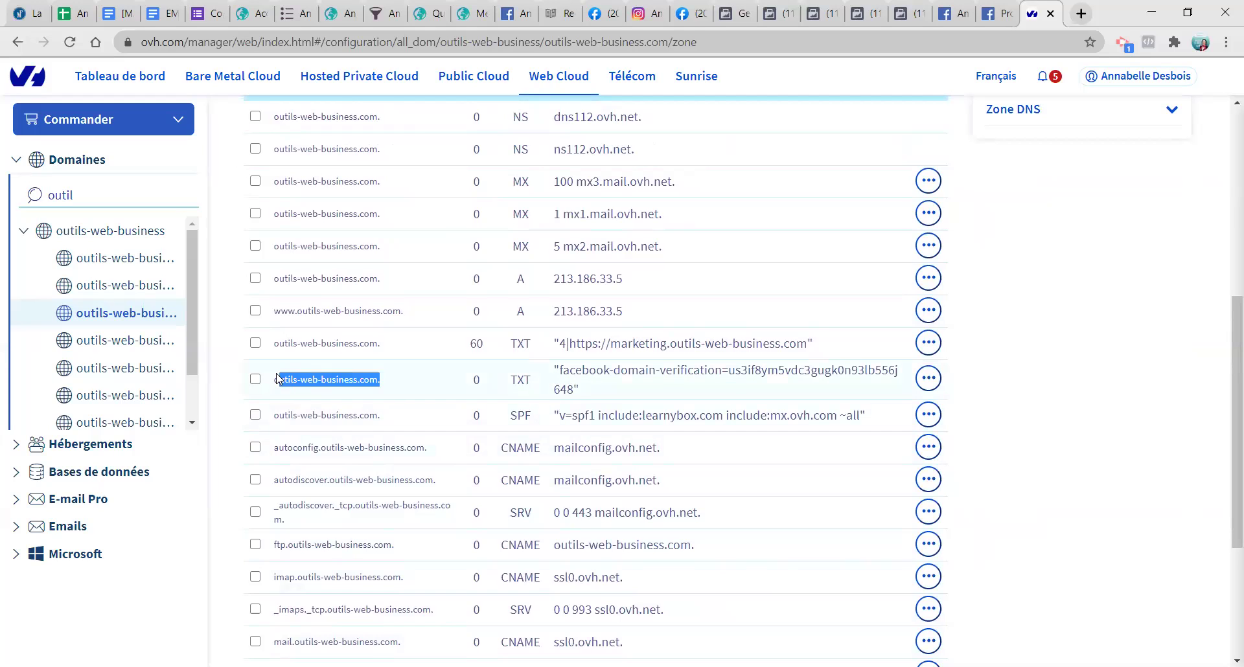
pyautogui.click(611, 379)
# Step: Search 'annabelle' in the Domaines sidebar, open annabelledesbois.fr, then return to Facebook
pyautogui.doubleClick(46, 194)
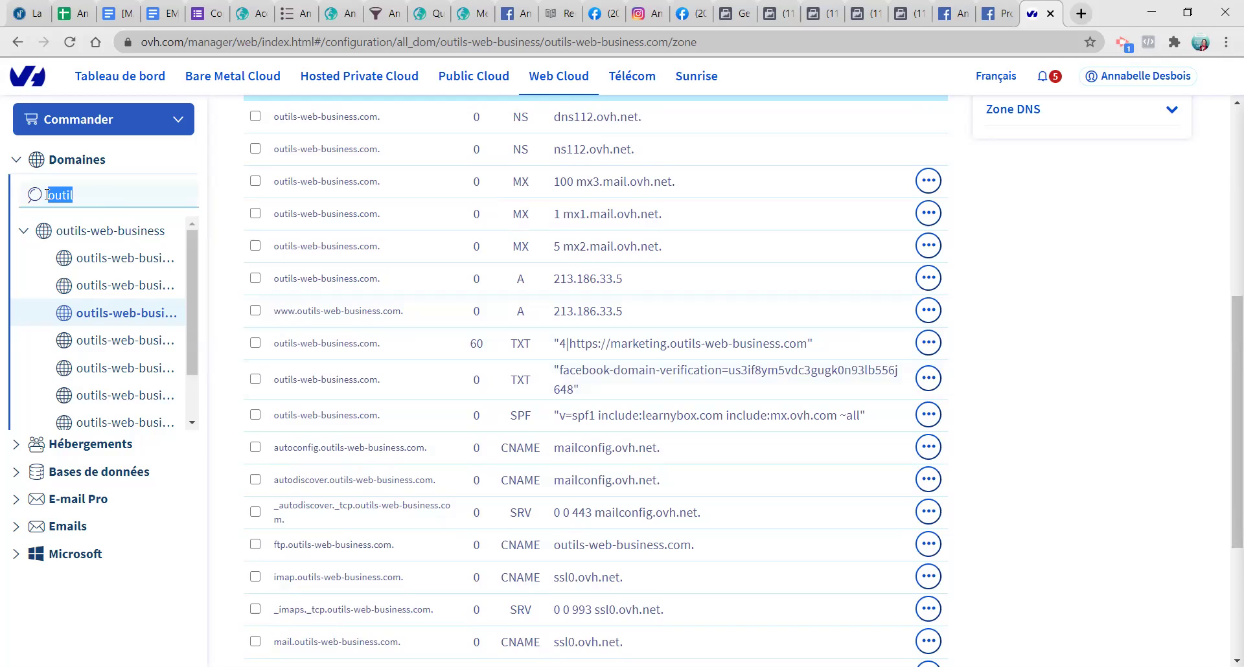
pyautogui.write('annabelk')
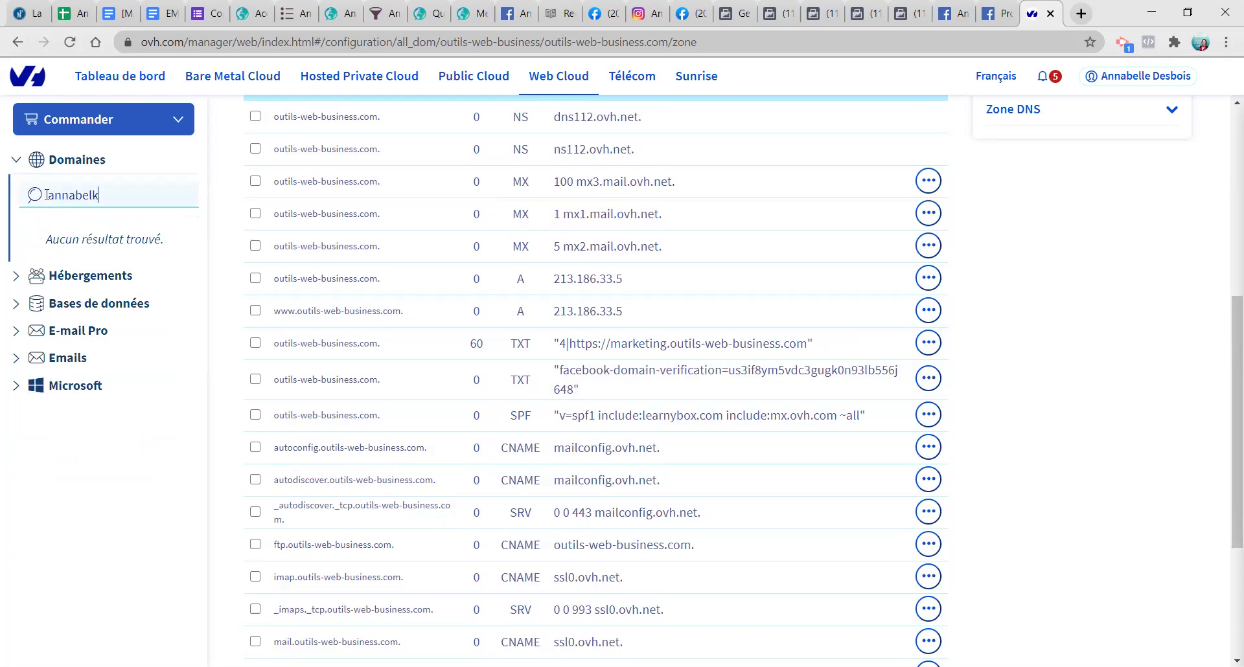
pyautogui.press('BackSpace')
pyautogui.write('le')
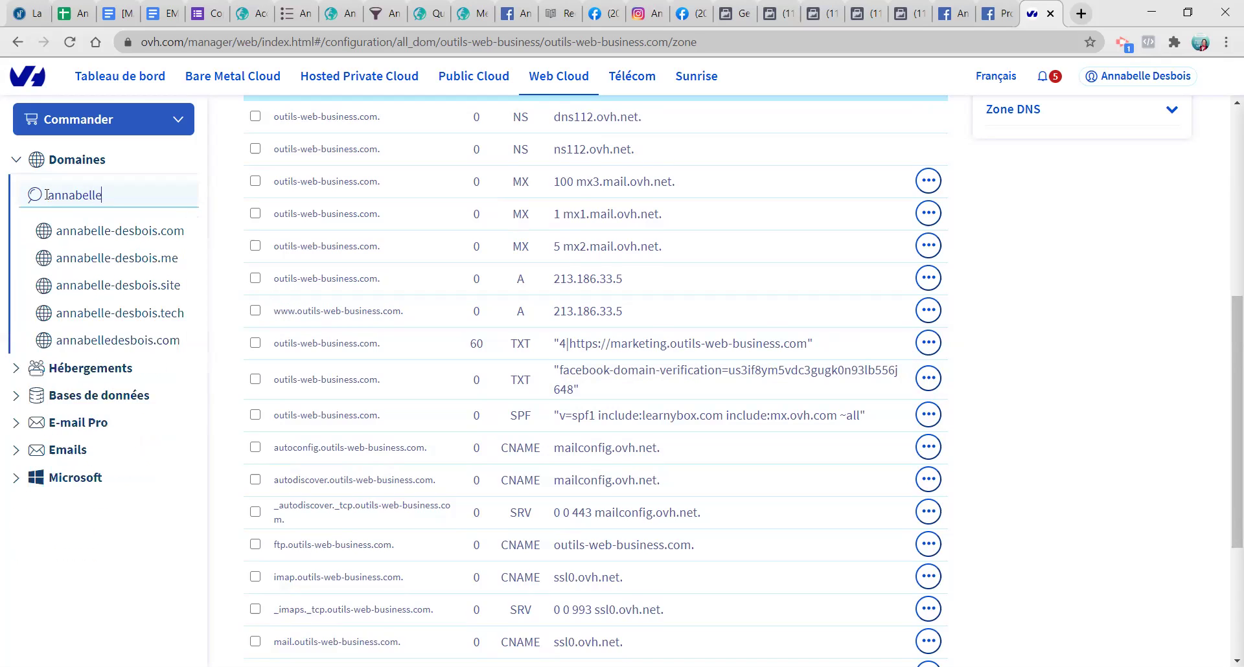
pyautogui.click(123, 367)
pyautogui.click(860, 8)
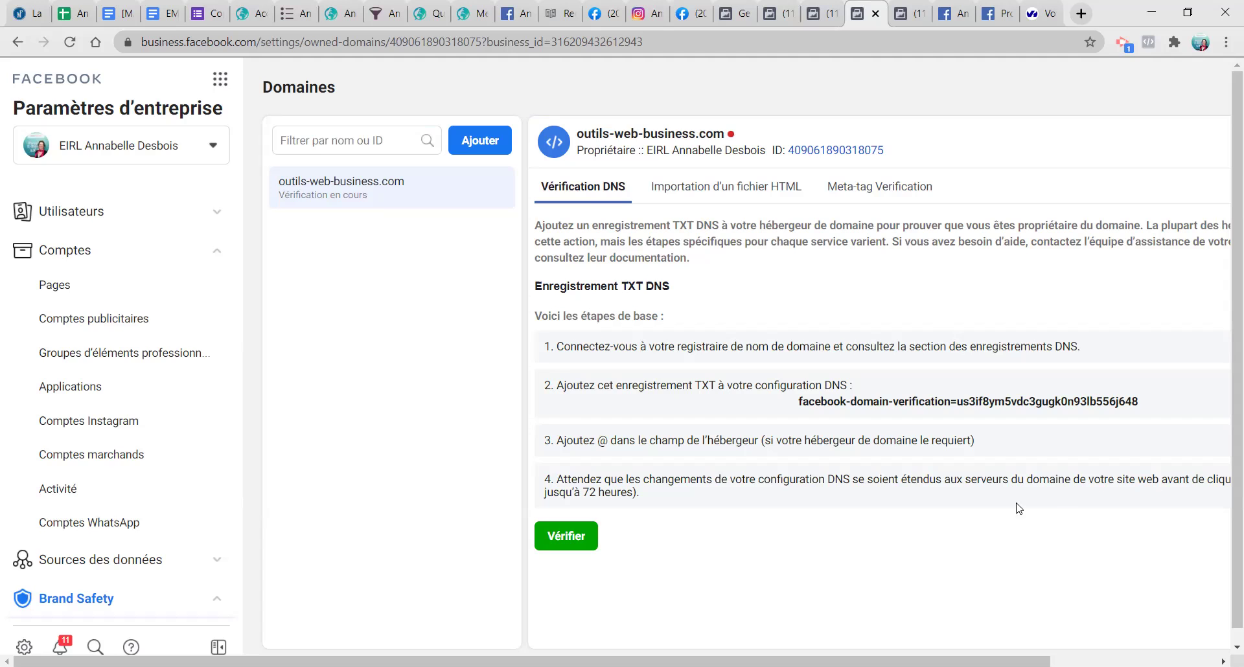
# Step: Verify outils-web-business.com, dismiss the success message, and view the HTML file verification method
pyautogui.click(583, 540)
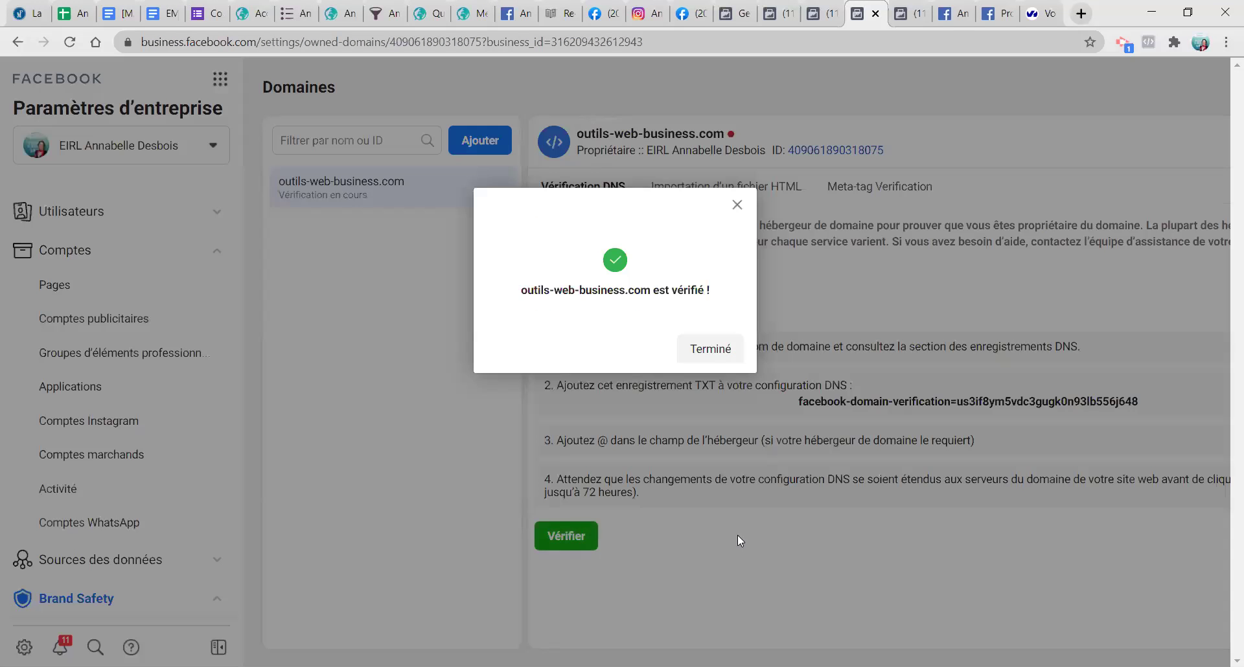
pyautogui.click(714, 350)
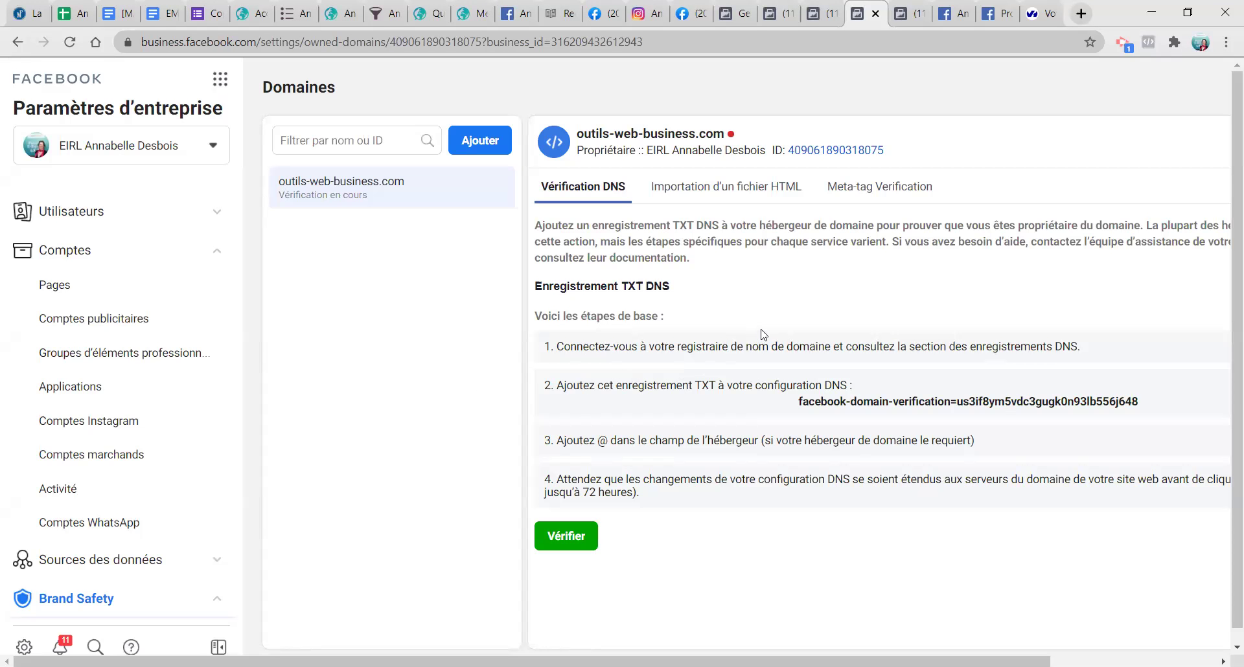
pyautogui.click(714, 193)
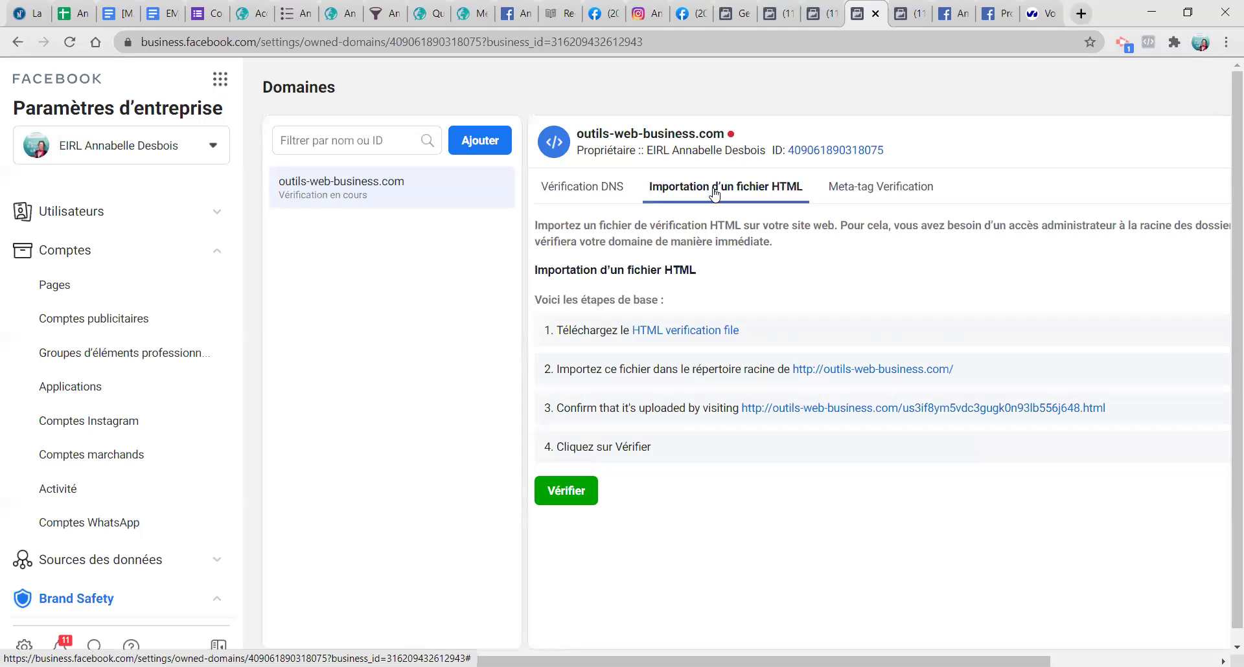
pyautogui.click(590, 195)
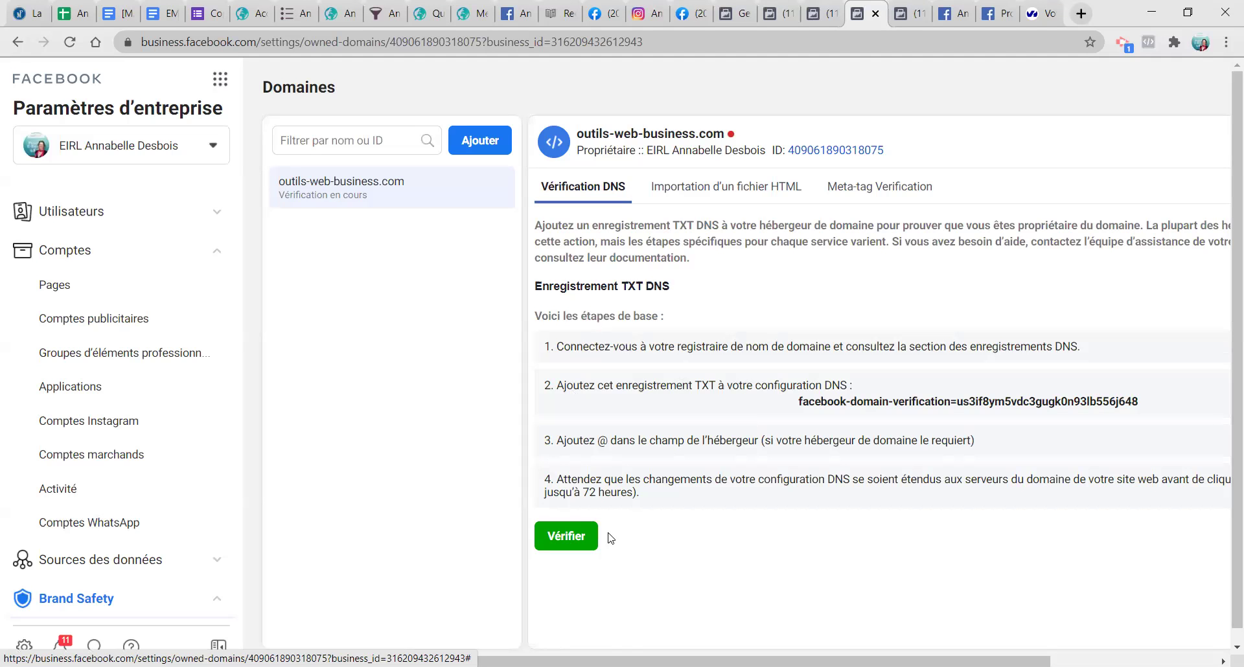
pyautogui.click(674, 195)
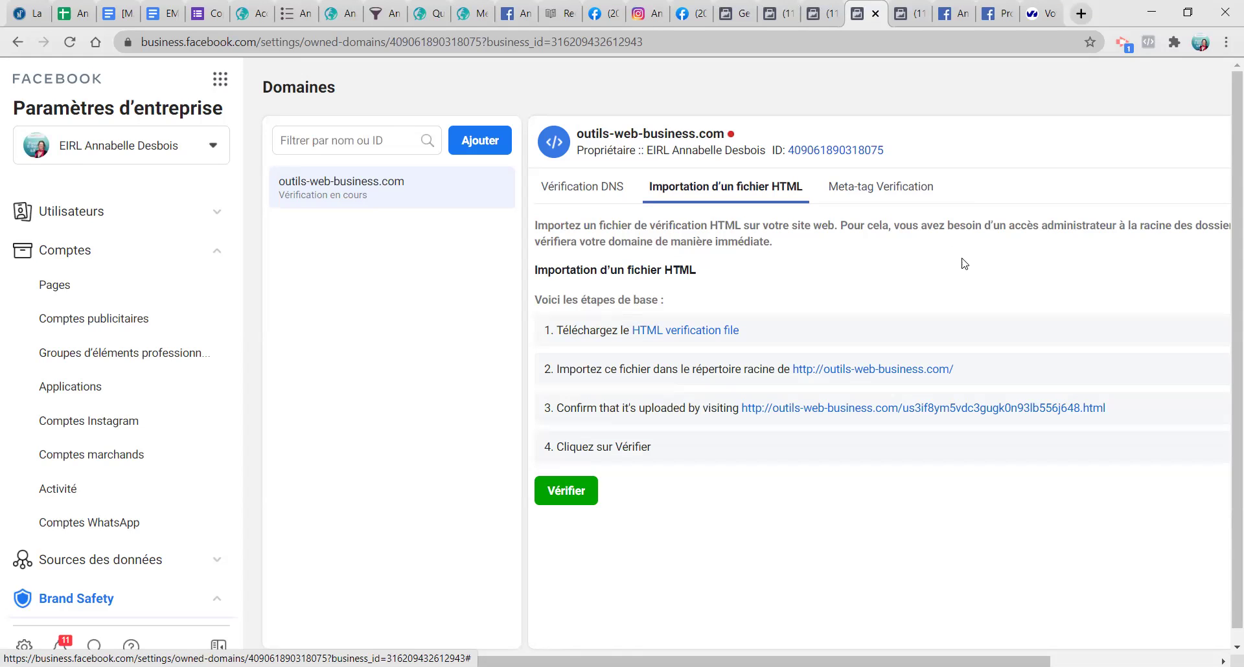
# Step: Review the meta-tag verification method, then bring up the Ajouter un domaine dialog
pyautogui.moveTo(874, 661); pyautogui.dragTo(1042, 661)
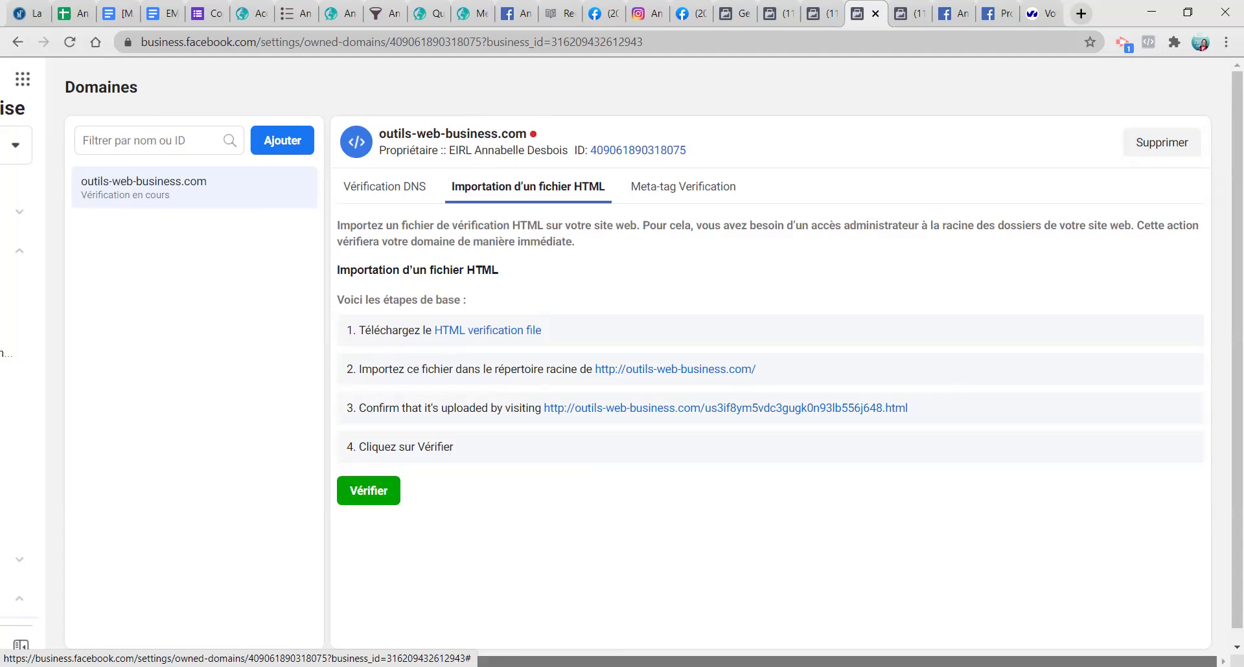
pyautogui.hscroll(-3, 680, 411)
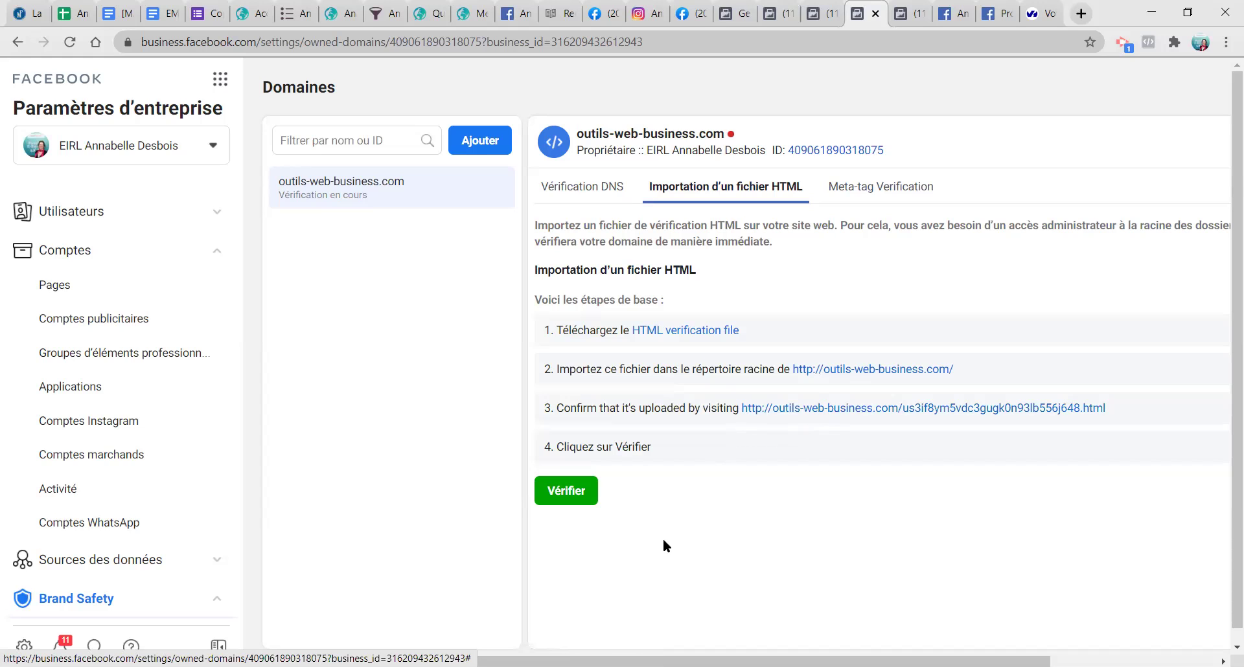
pyautogui.click(852, 197)
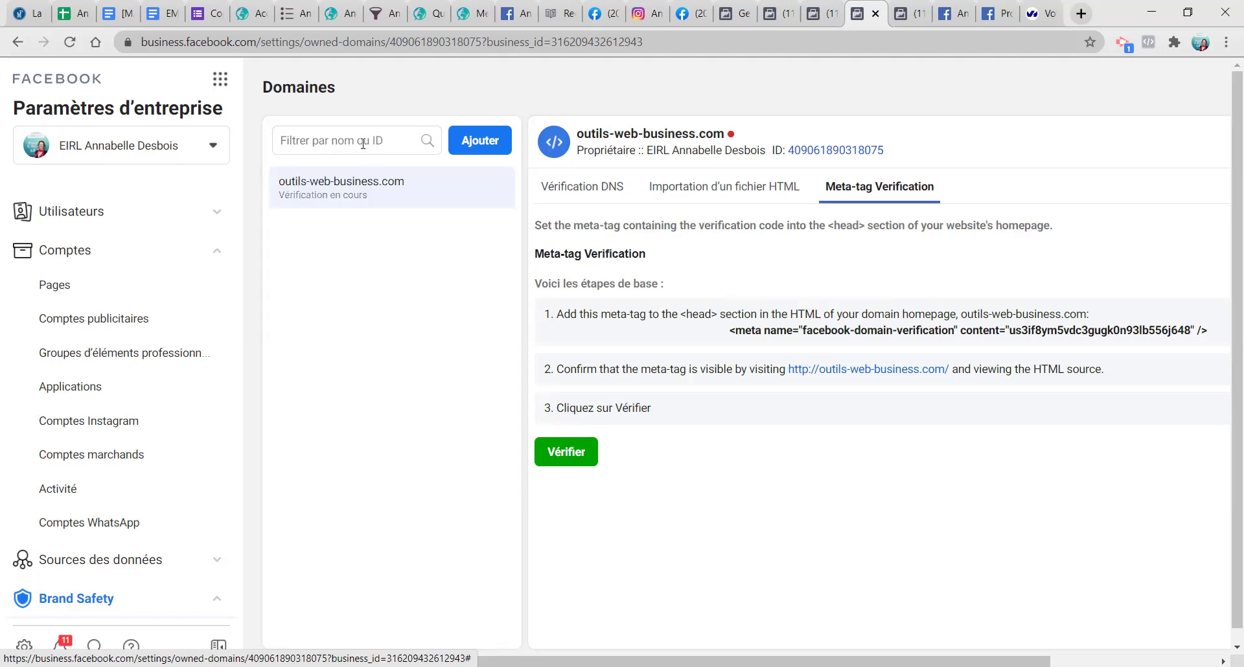
pyautogui.click(479, 141)
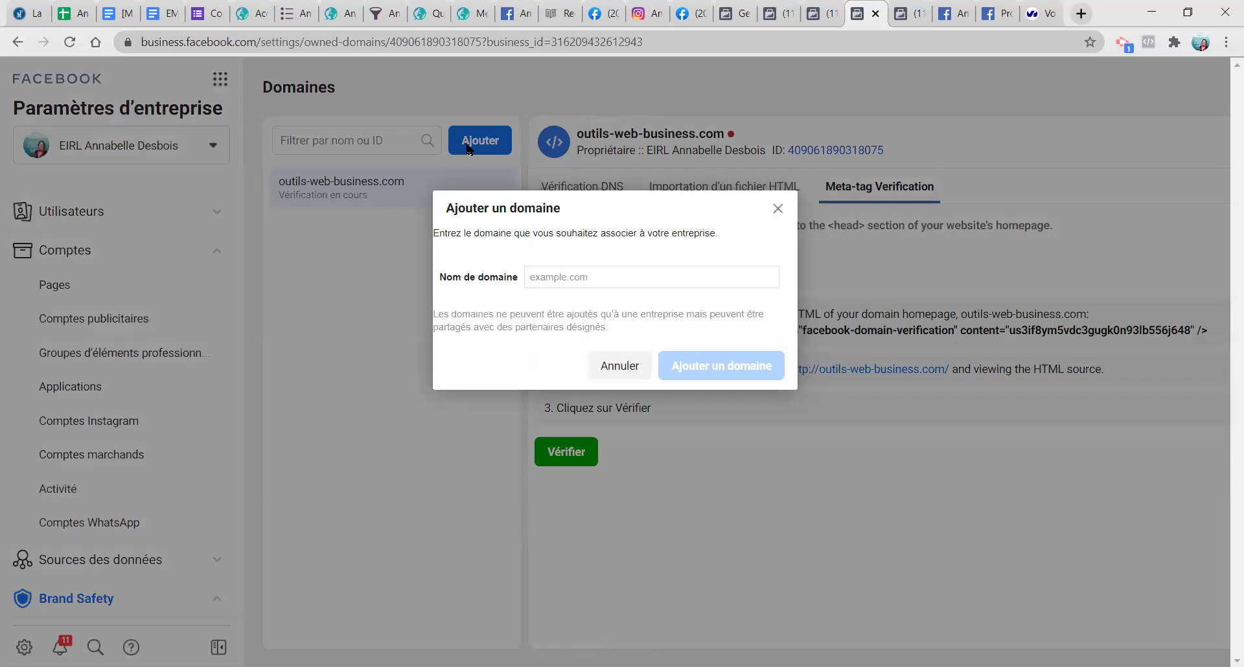
# Step: Enter 'annabelledesbois' as the domain name and start its verification from Events Manager
pyautogui.click(563, 275)
pyautogui.write('a')
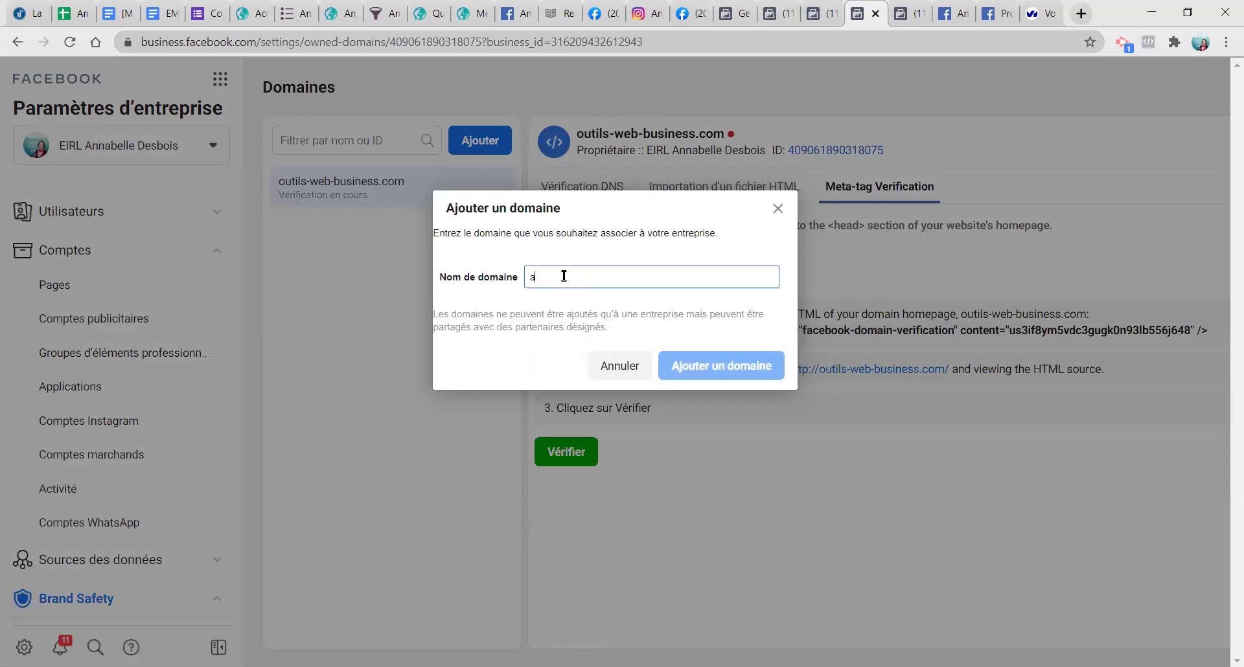
pyautogui.write('nnabelledesbois.fr')
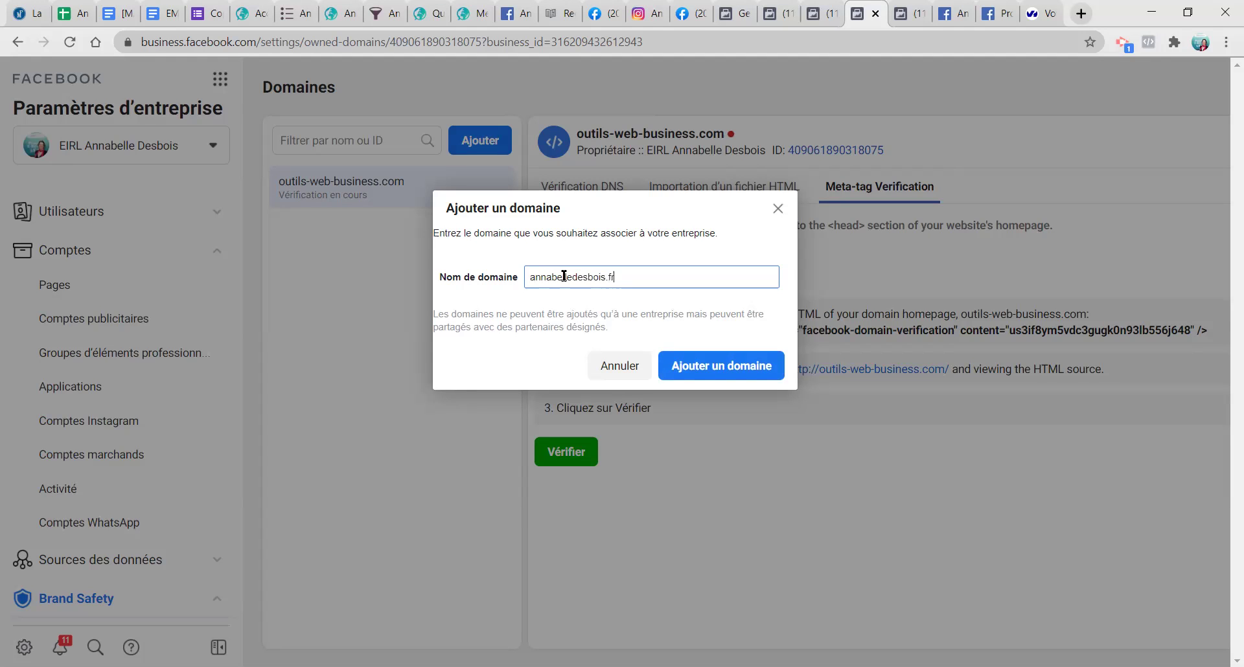
pyautogui.click(827, 12)
pyautogui.click(777, 13)
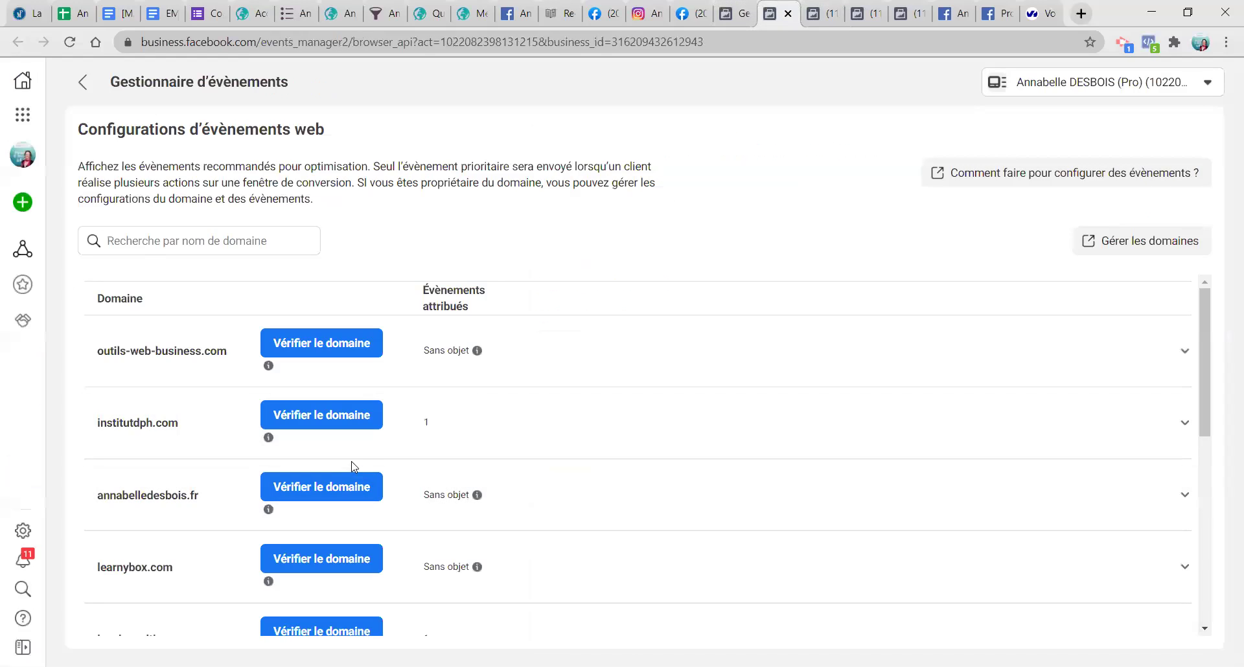
pyautogui.click(304, 490)
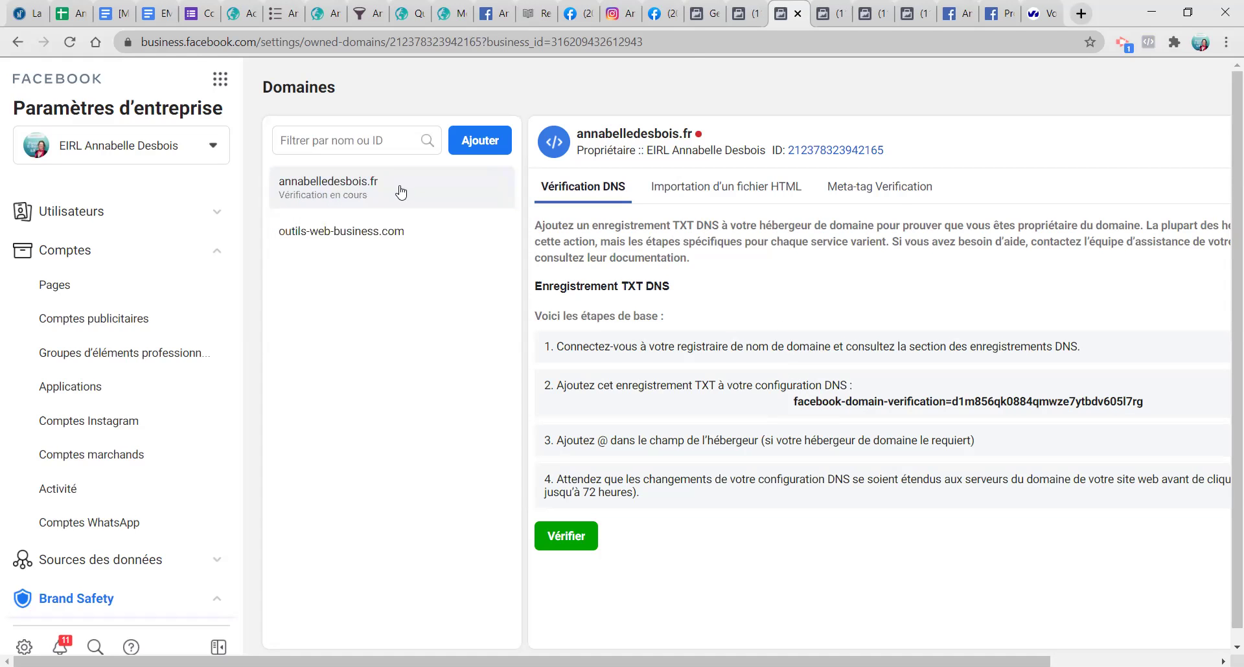
# Step: Close the duplicate domain tabs and show annabelledesbois.fr's meta-tag verification instructions
pyautogui.click(827, 14)
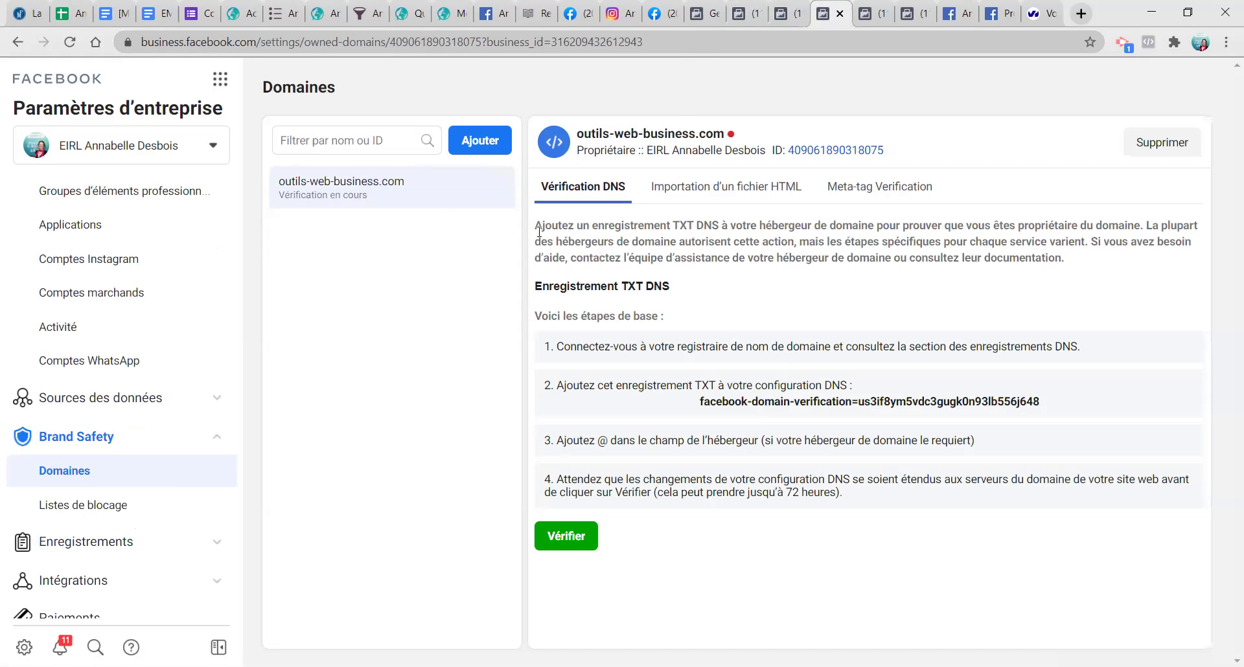
pyautogui.click(839, 14)
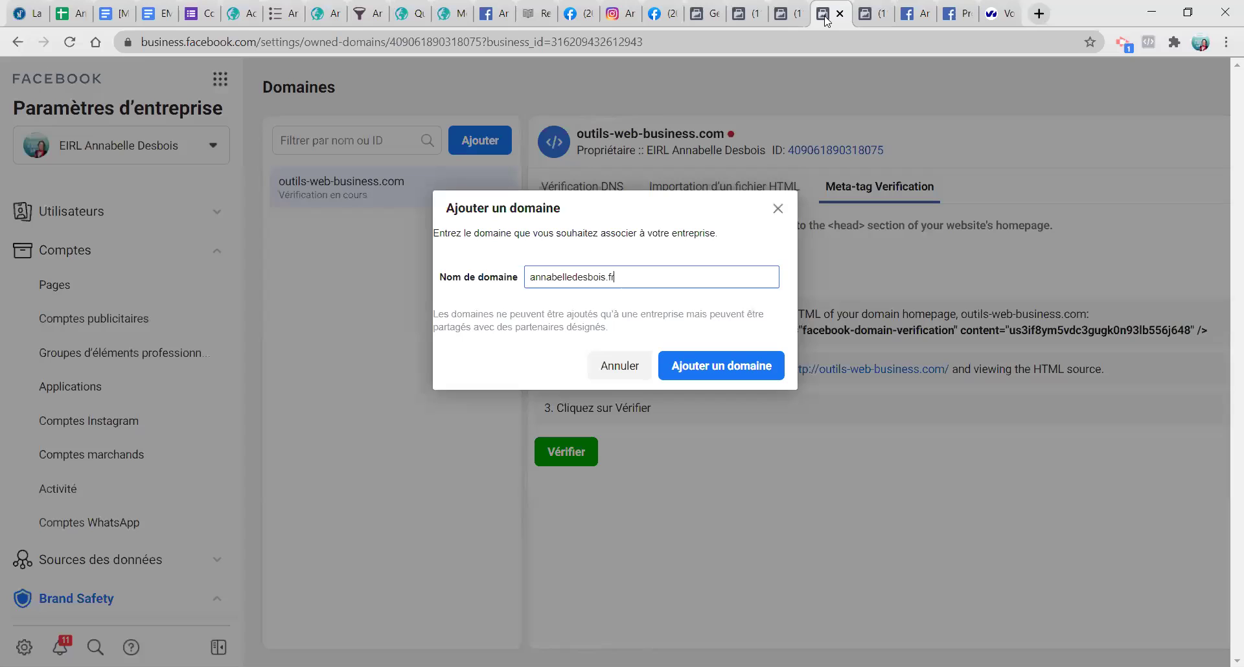
pyautogui.click(779, 208)
pyautogui.click(875, 14)
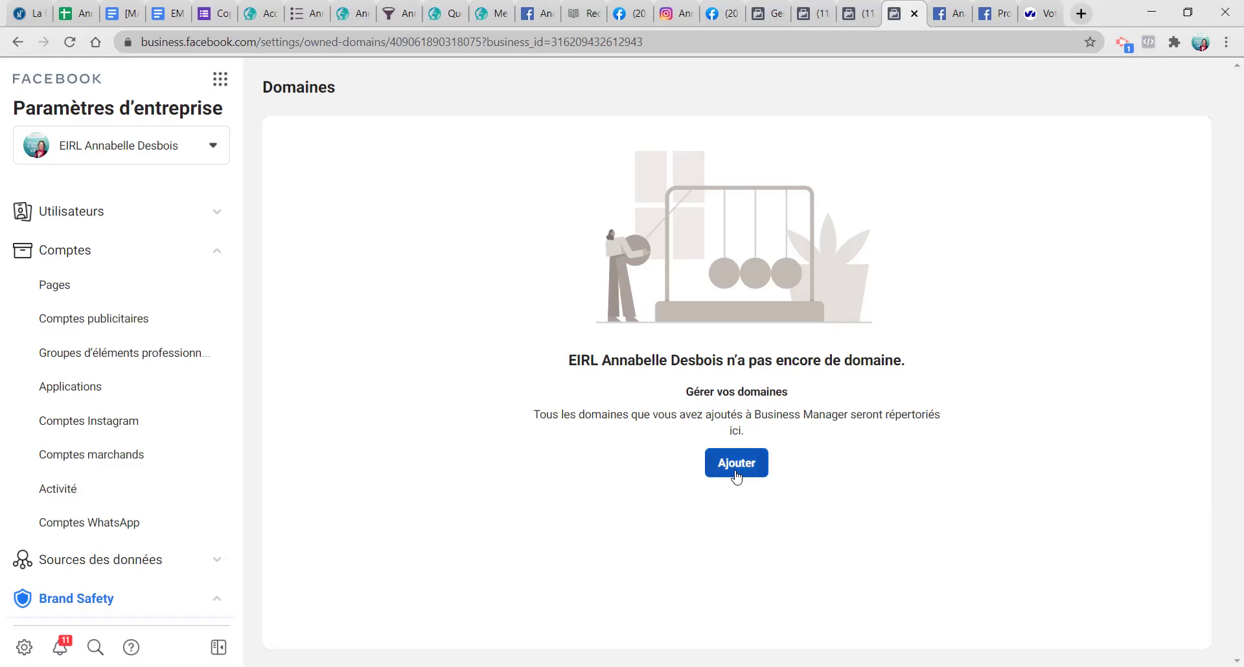
pyautogui.click(915, 15)
pyautogui.click(861, 14)
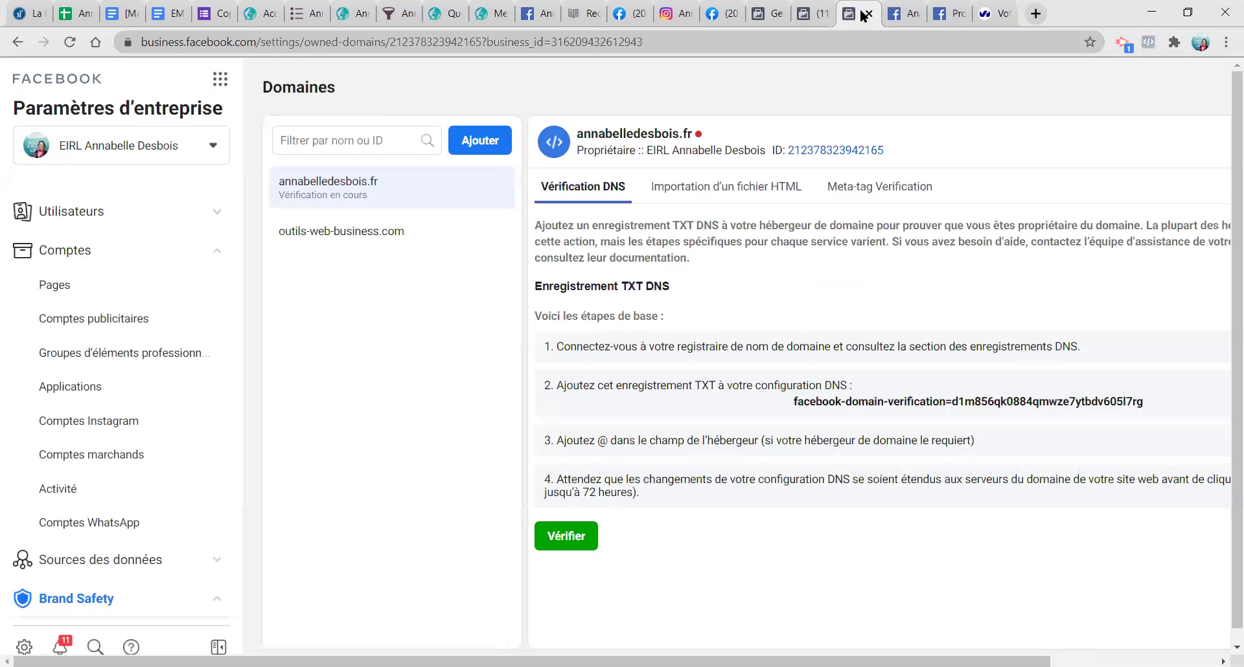
pyautogui.click(805, 14)
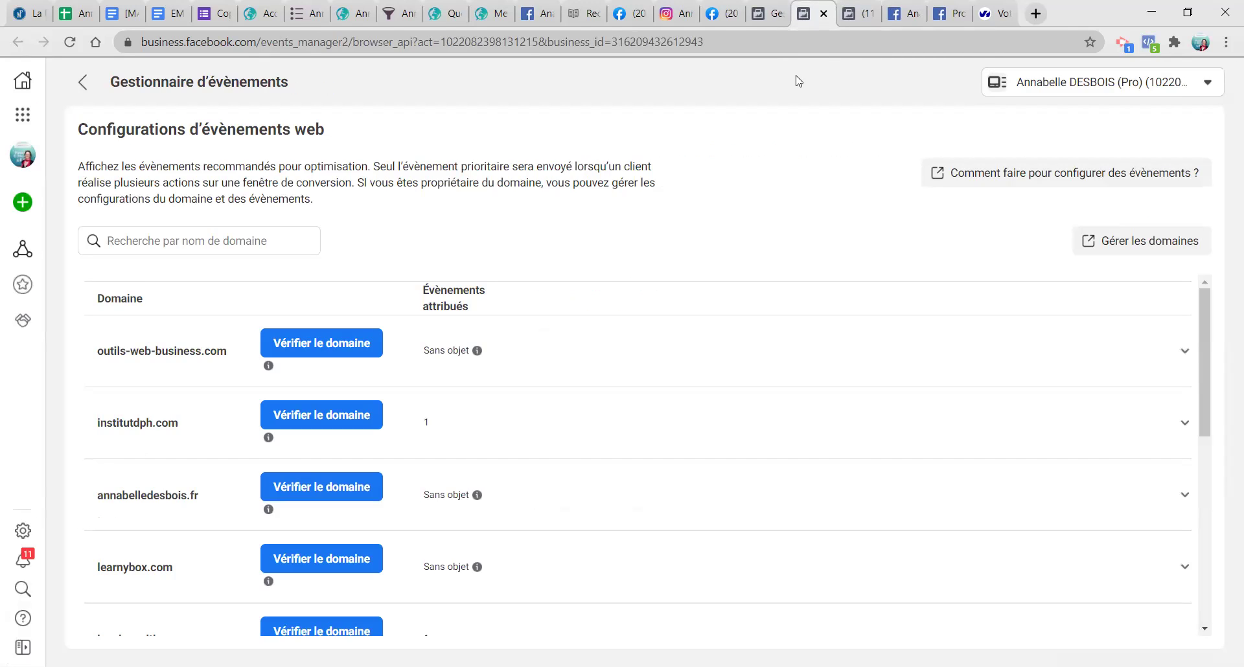
pyautogui.click(861, 15)
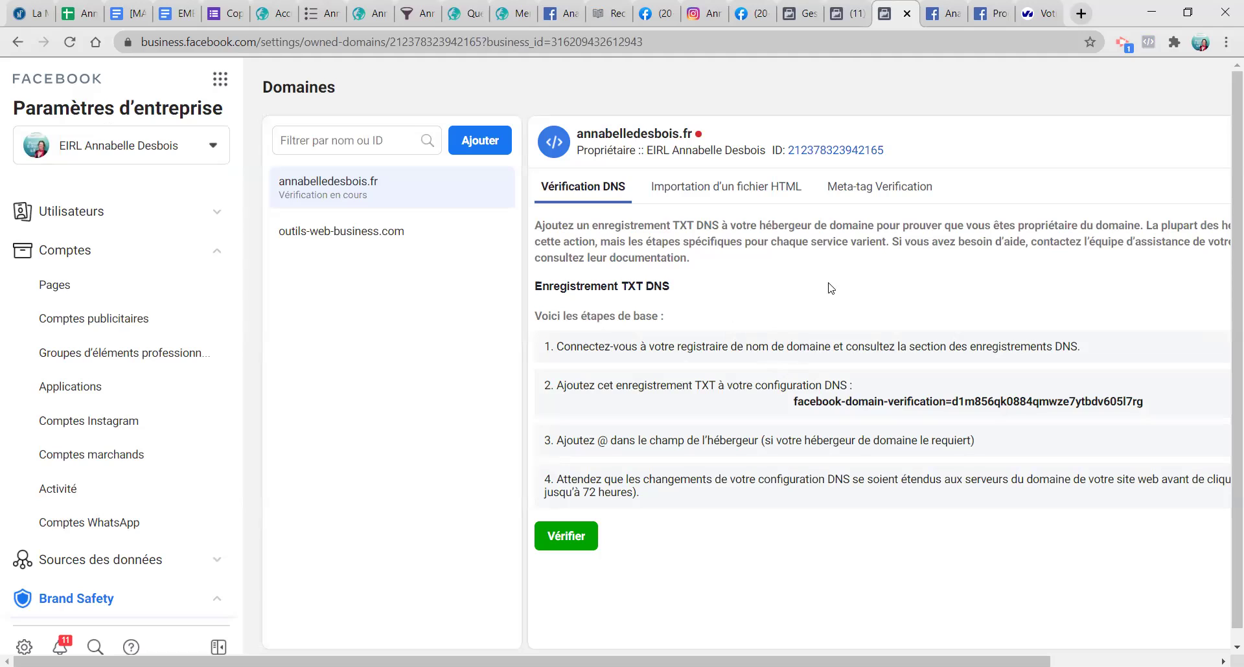
pyautogui.click(851, 194)
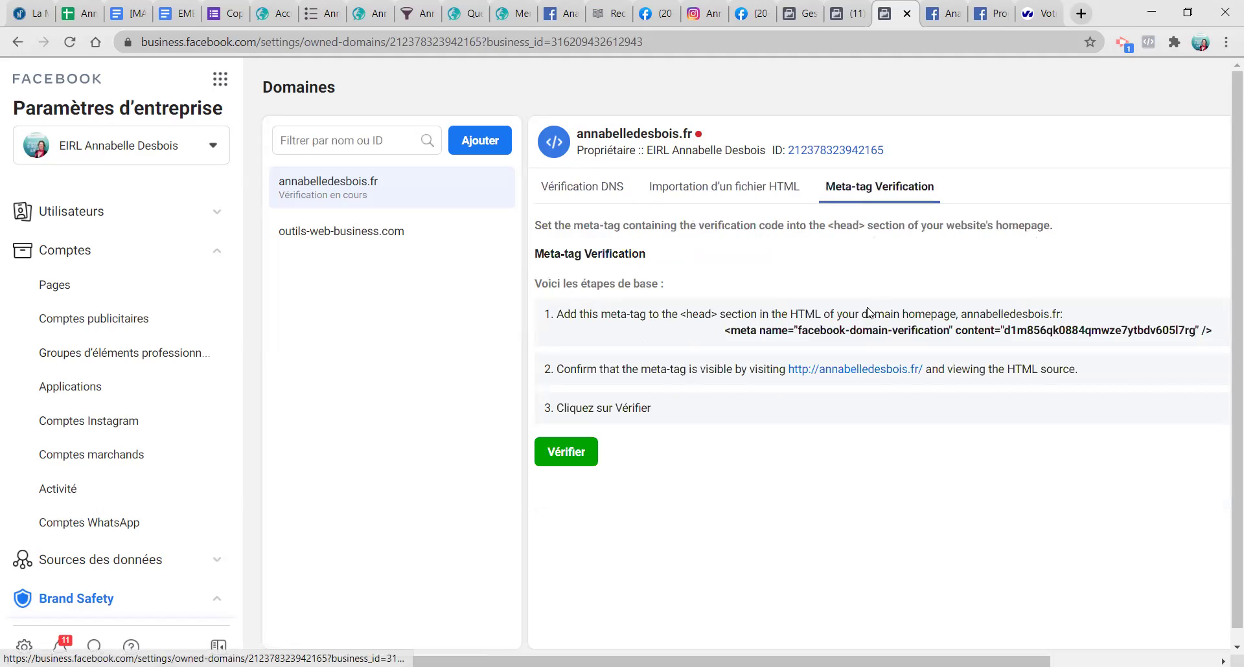
# Step: Copy the annabelledesbois.fr verification meta tag and open the LearnyBox main menu
pyautogui.click(806, 334)
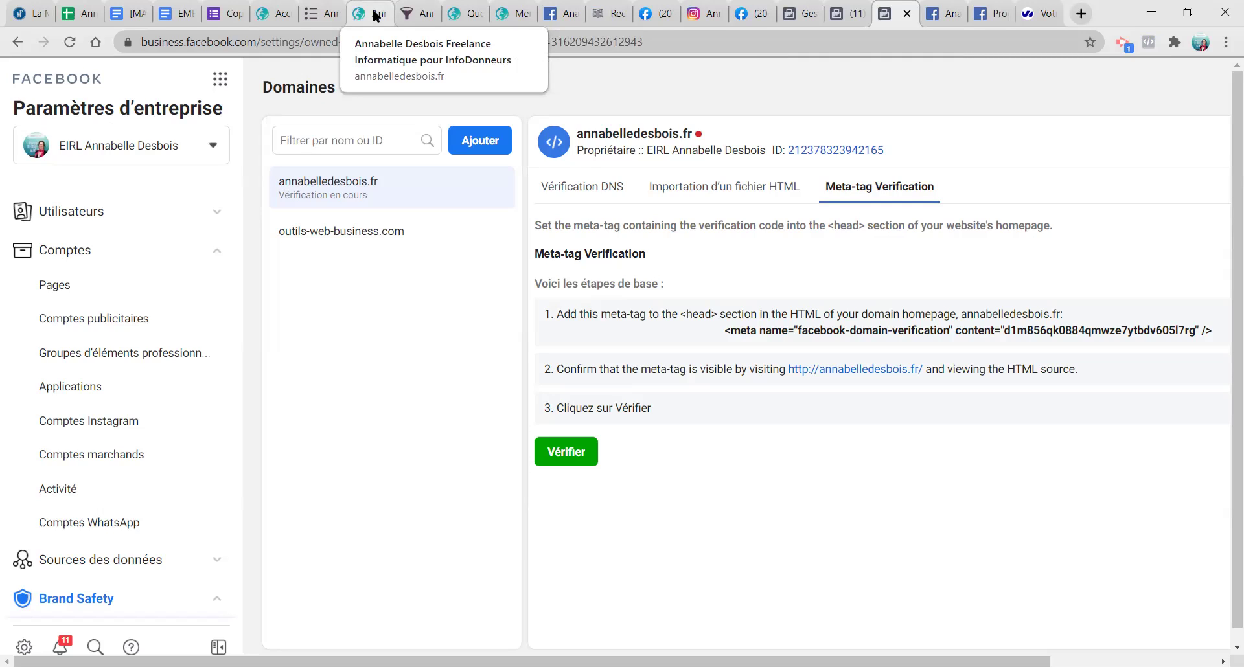
pyautogui.click(322, 14)
pyautogui.click(42, 87)
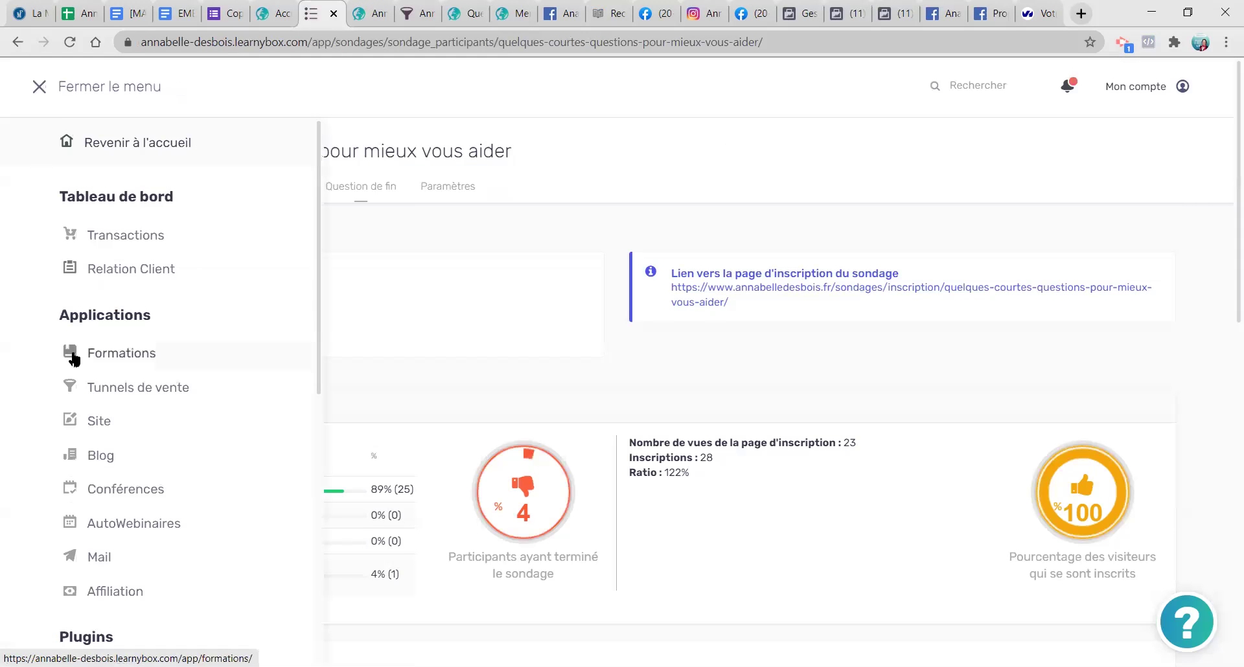
# Step: Open the LearnyBox Site builder and go to the site's Paramètres page
pyautogui.click(78, 428)
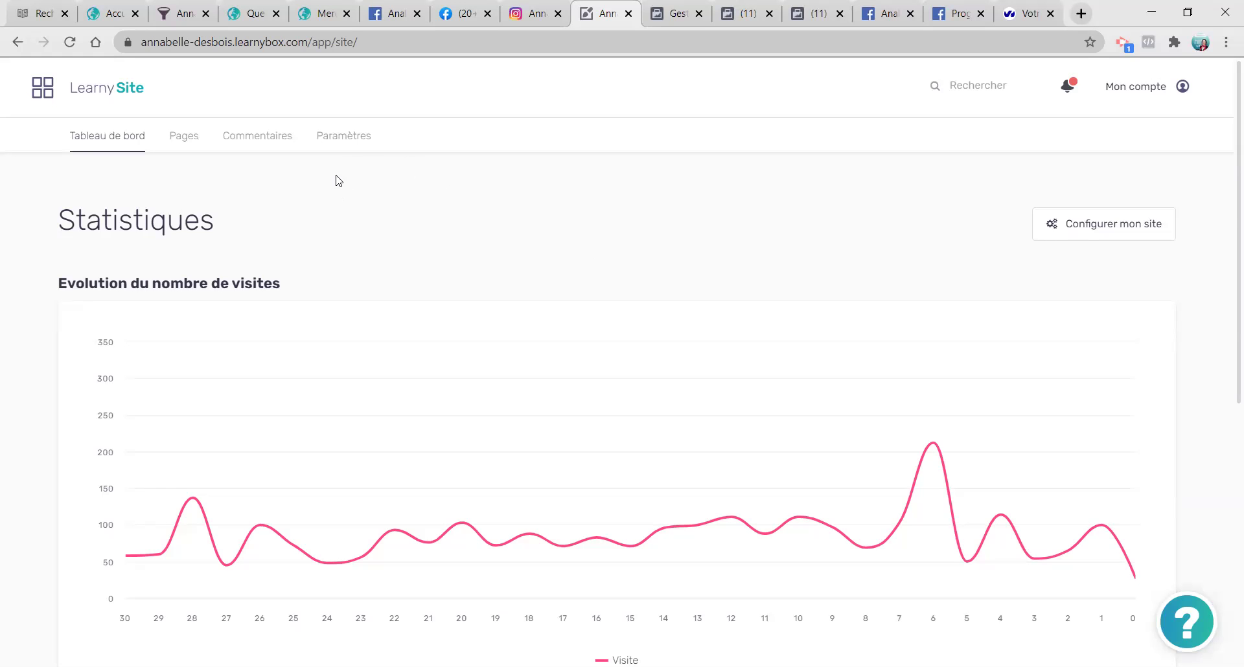
pyautogui.scroll(-5, 375, 244)
pyautogui.scroll(5, 375, 250)
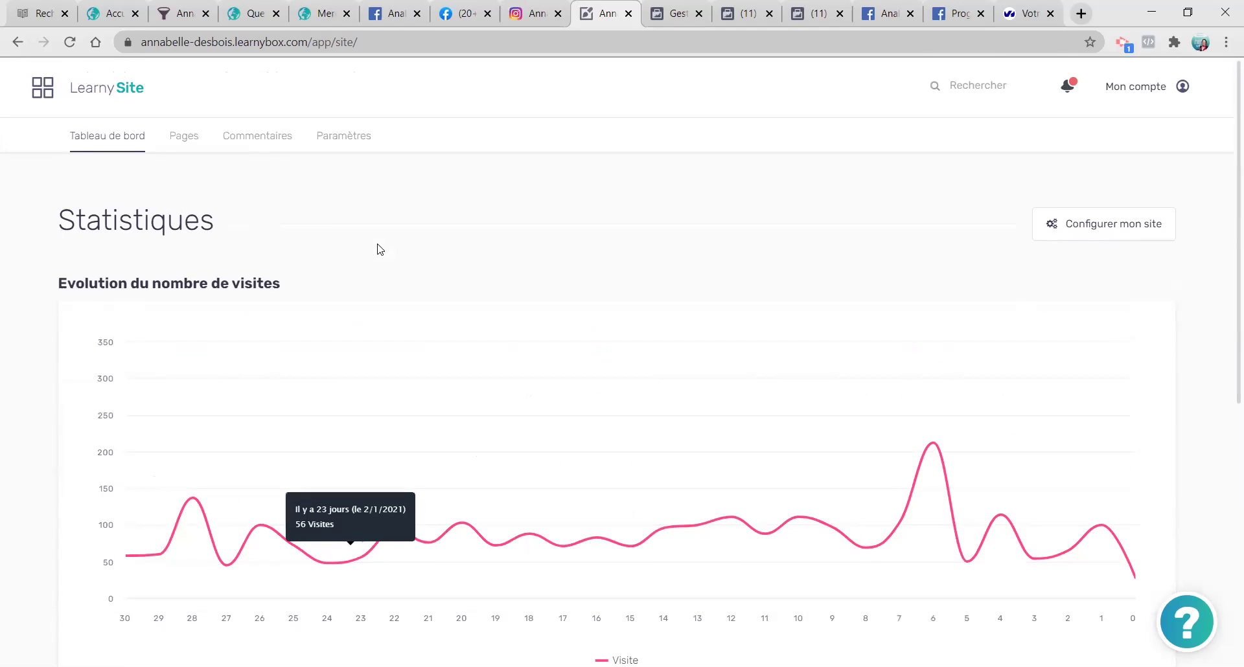
pyautogui.click(342, 138)
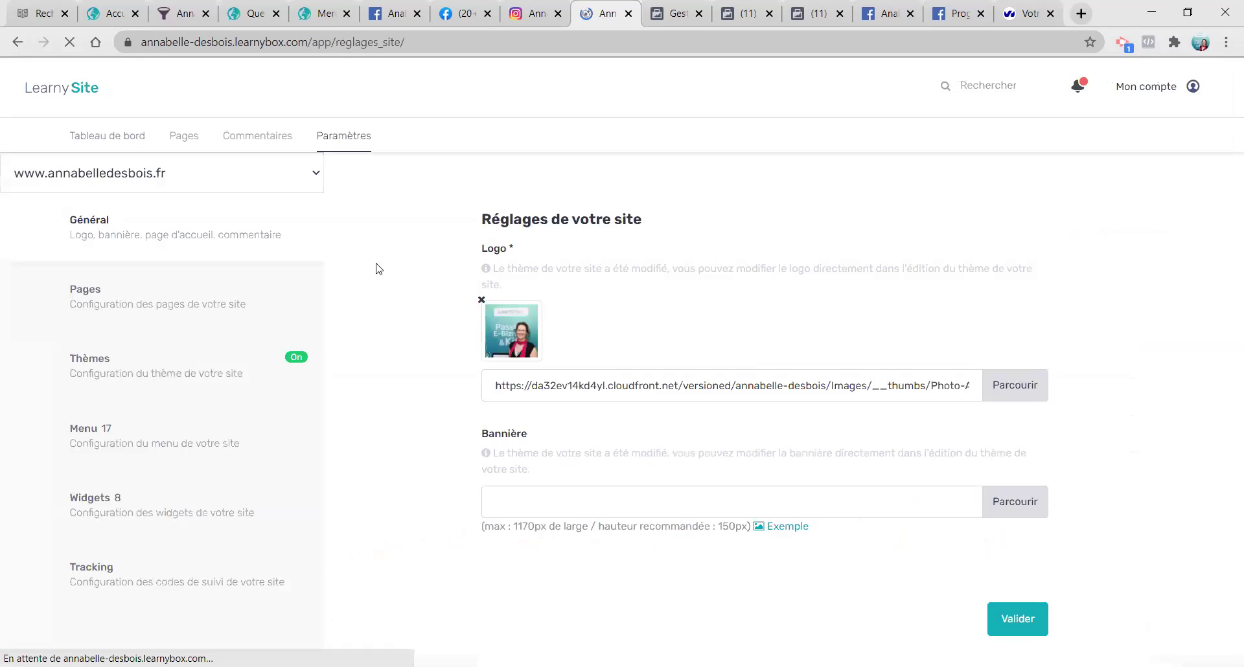
# Step: Open the Tracking settings and expand Options supplémentaires to reveal the full header tracking code
pyautogui.click(179, 576)
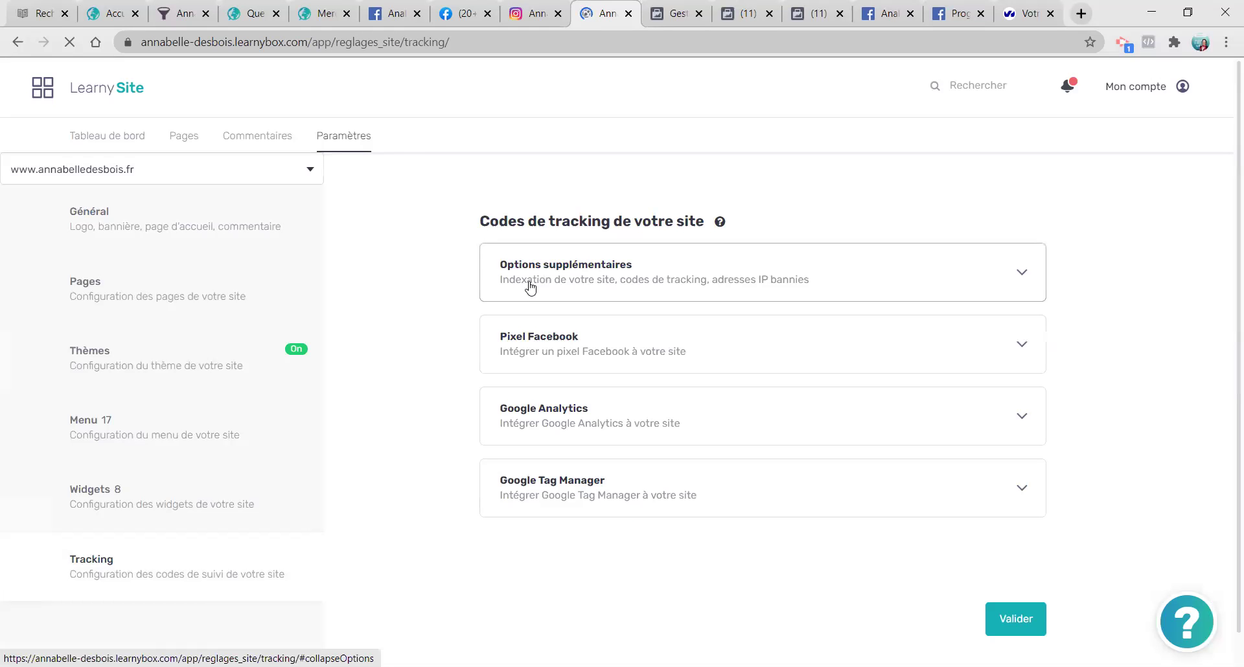
pyautogui.click(541, 337)
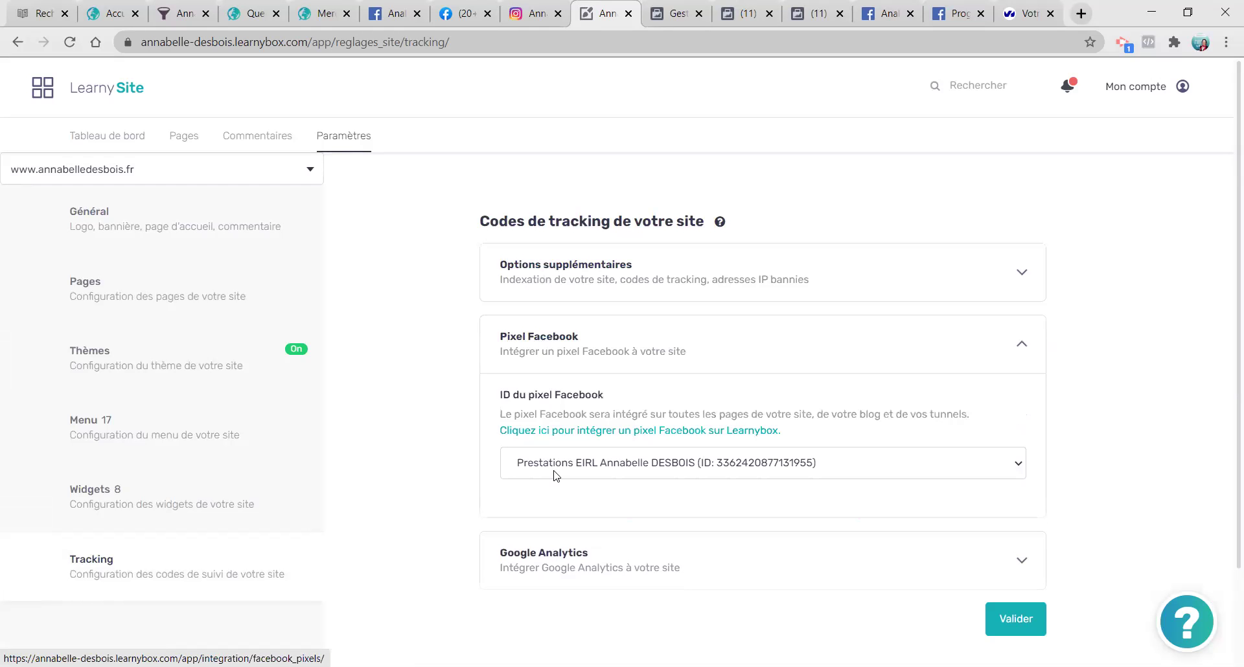
pyautogui.scroll(-2, 512, 453)
pyautogui.click(522, 447)
pyautogui.scroll(-3, 522, 450)
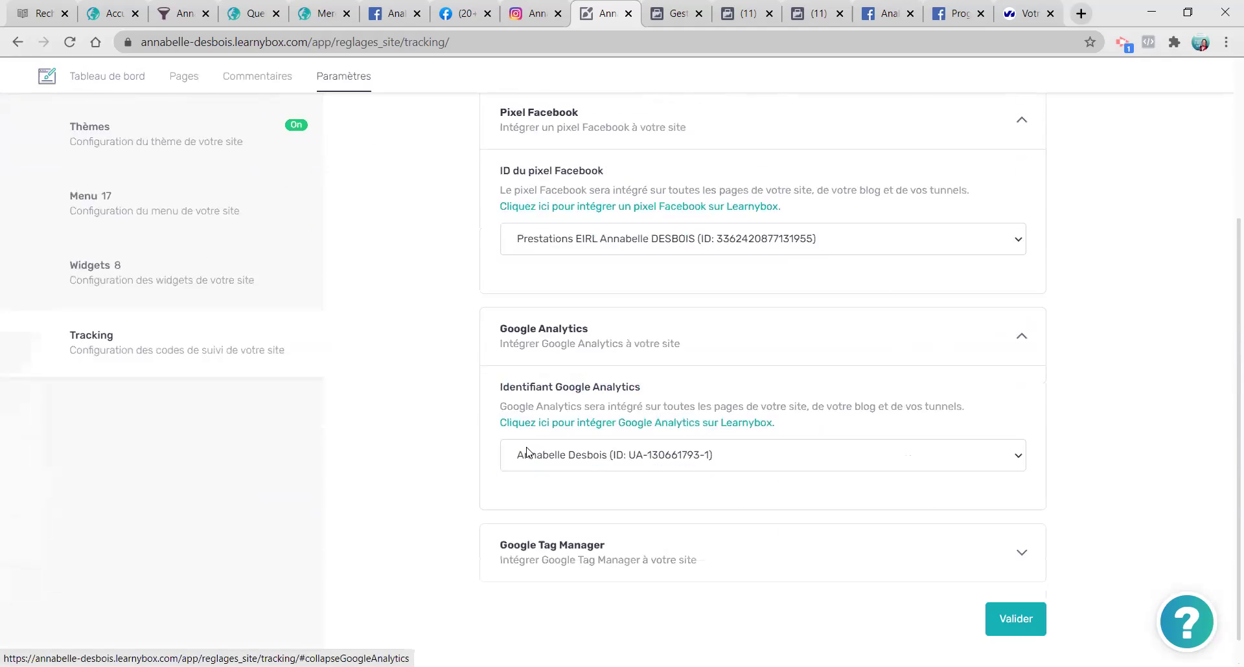
pyautogui.click(533, 538)
pyautogui.scroll(-2, 437, 479)
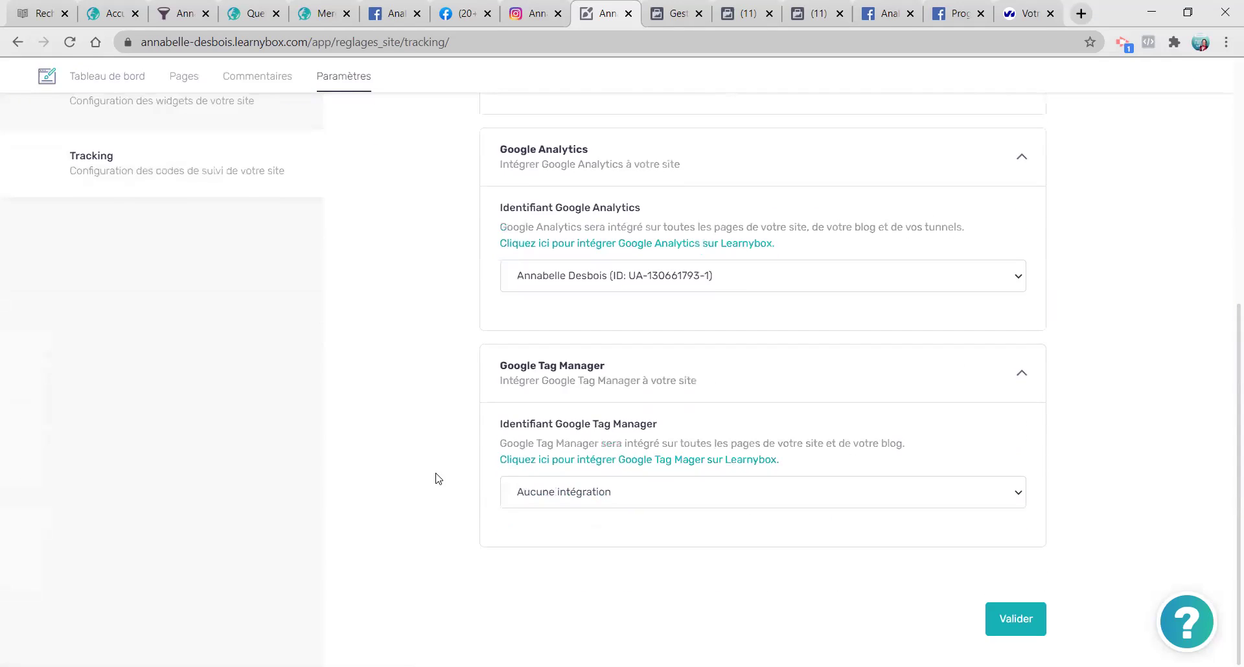
pyautogui.scroll(6, 506, 453)
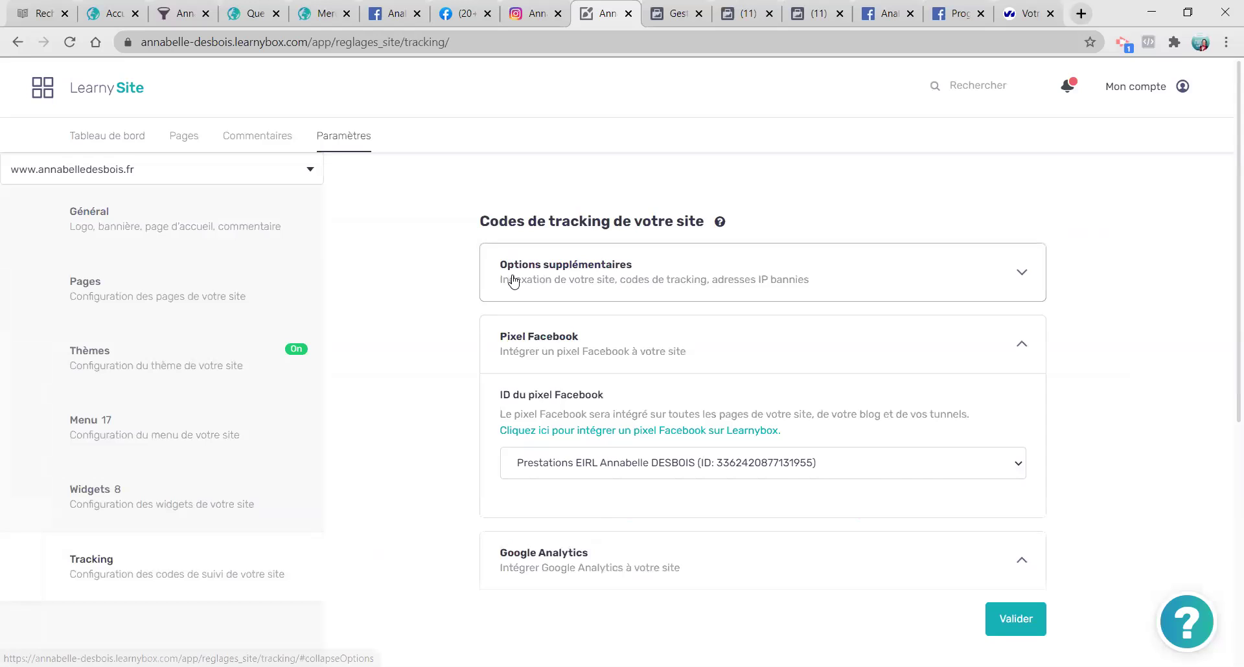
pyautogui.click(509, 279)
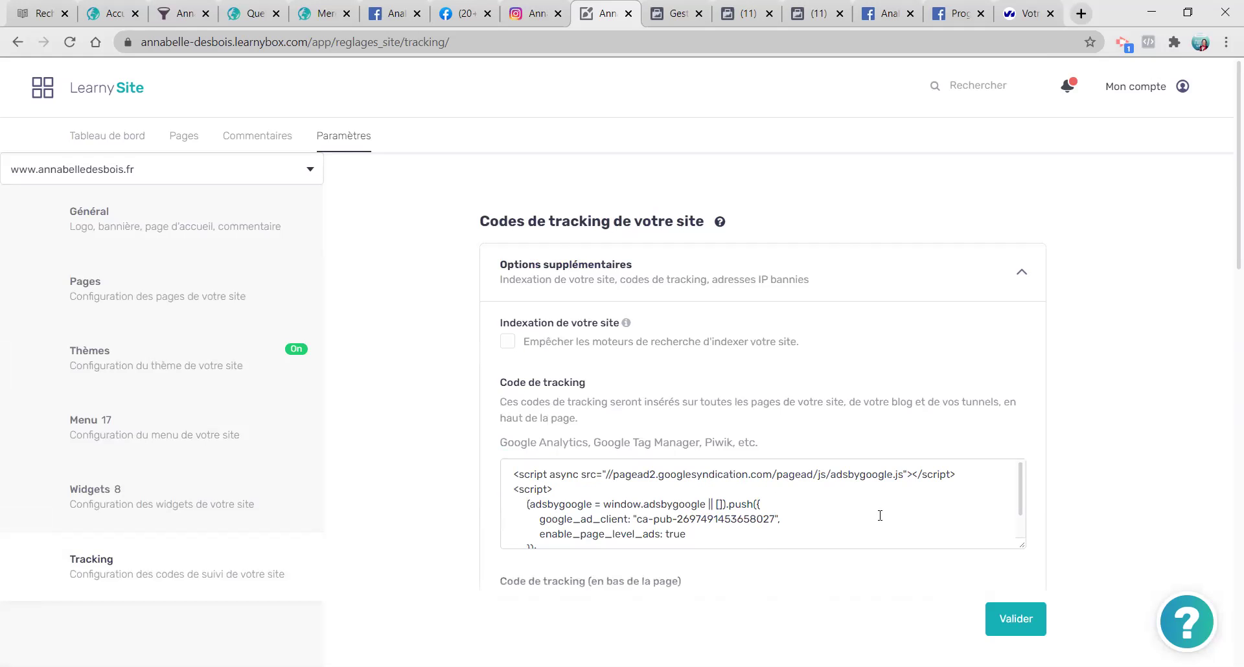
pyautogui.moveTo(1022, 546); pyautogui.dragTo(1044, 567)
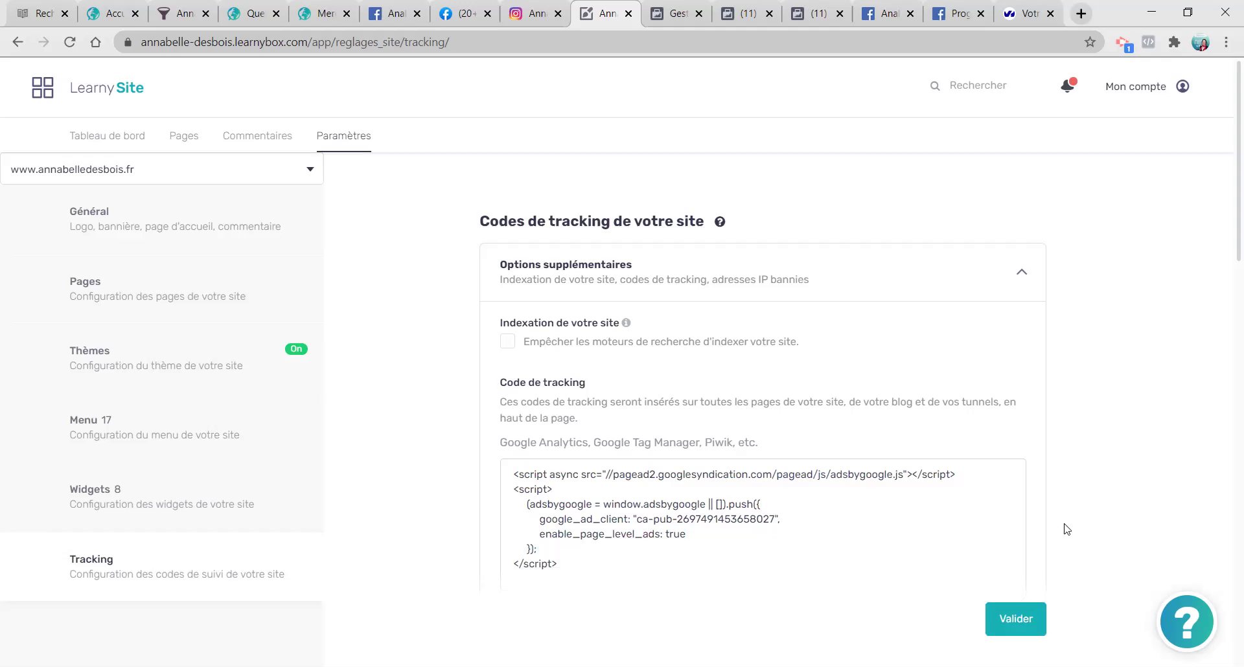
pyautogui.scroll(-1, 1083, 467)
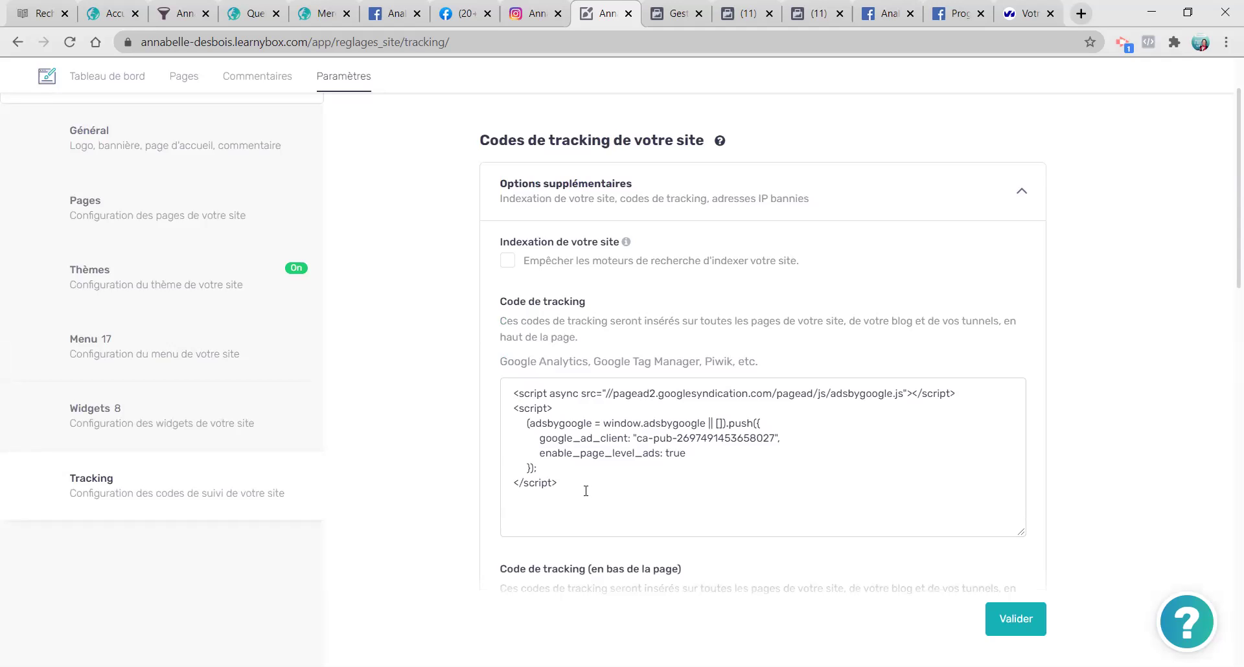
# Step: Paste the Facebook verification meta tag on a new line above the existing script and save
pyautogui.click(551, 507)
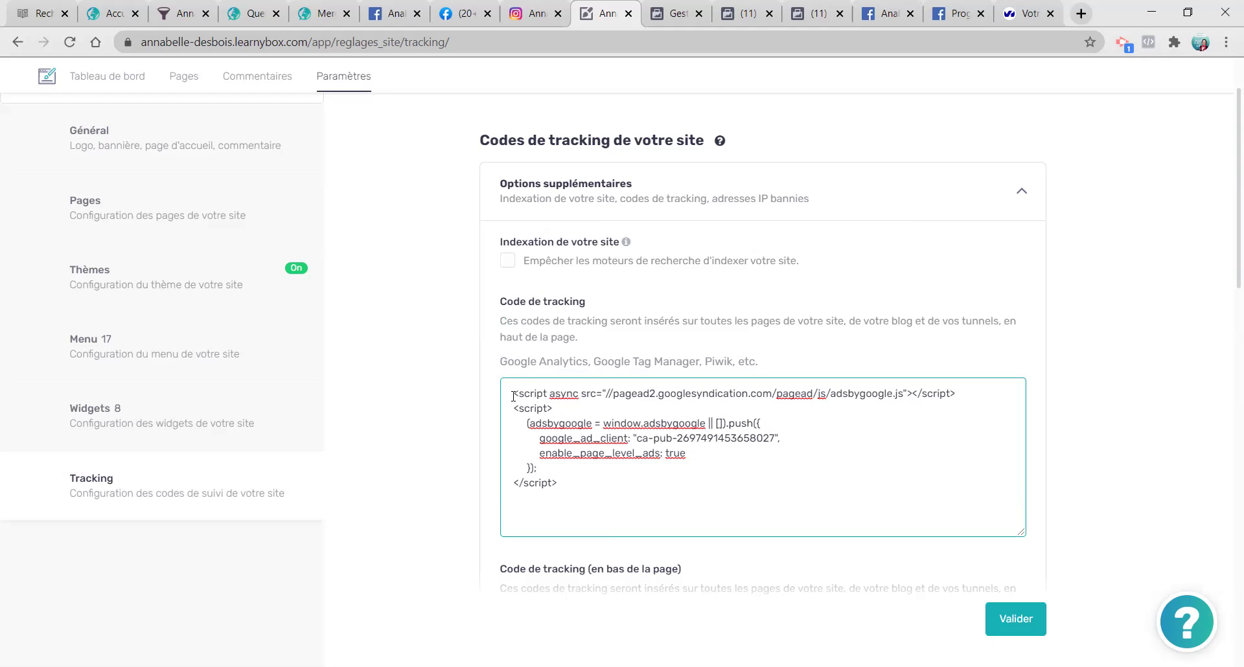
pyautogui.moveTo(615, 344); pyautogui.dragTo(492, 346)
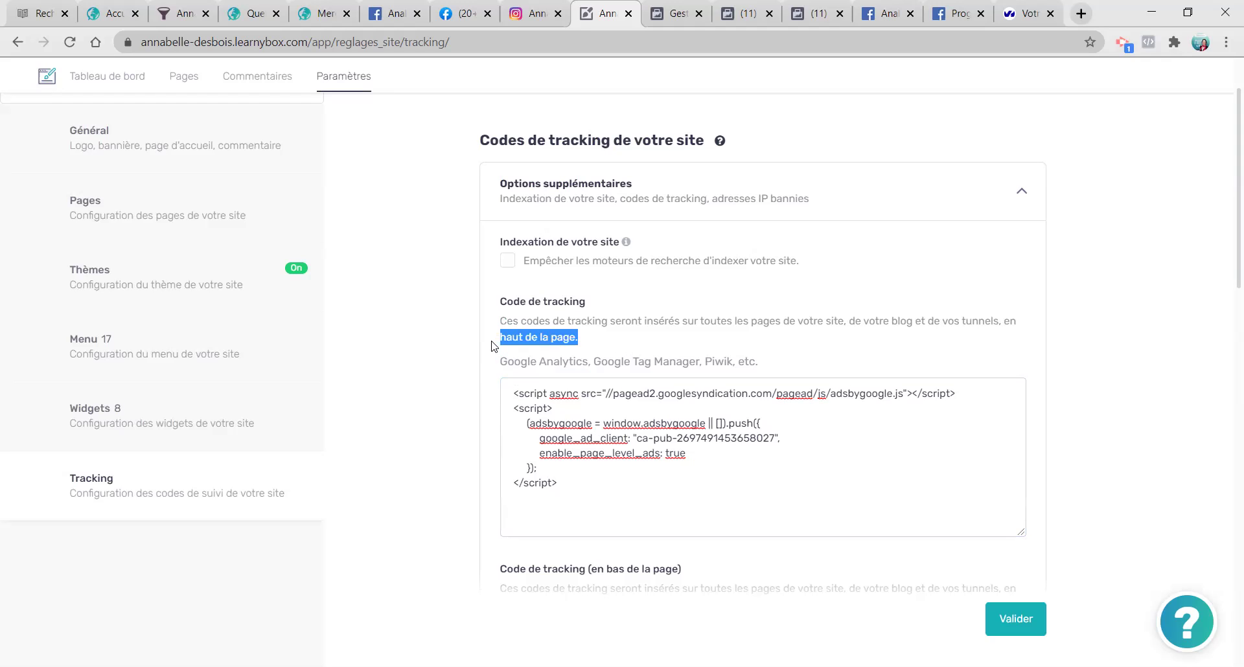
pyautogui.click(507, 392)
pyautogui.press('Return')
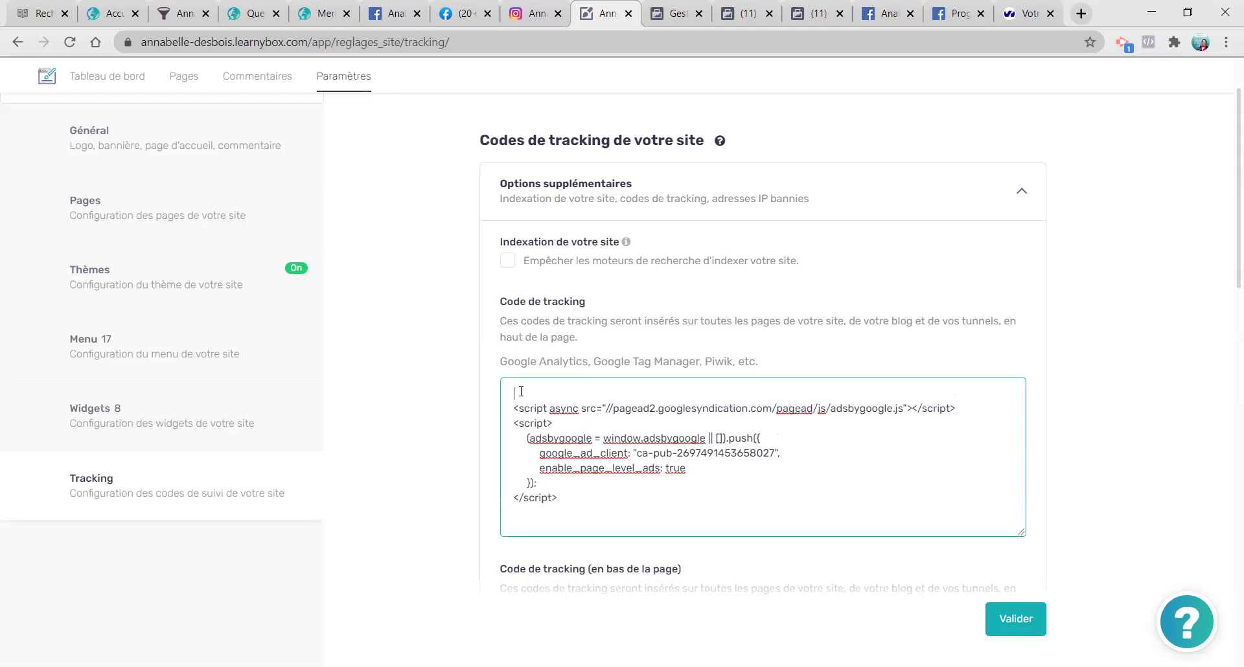
pyautogui.write('<meta name="facebook-domain-verification" content="d1m856qk0884qmwze7ytbdv605l7rg" />')
pyautogui.click(701, 507)
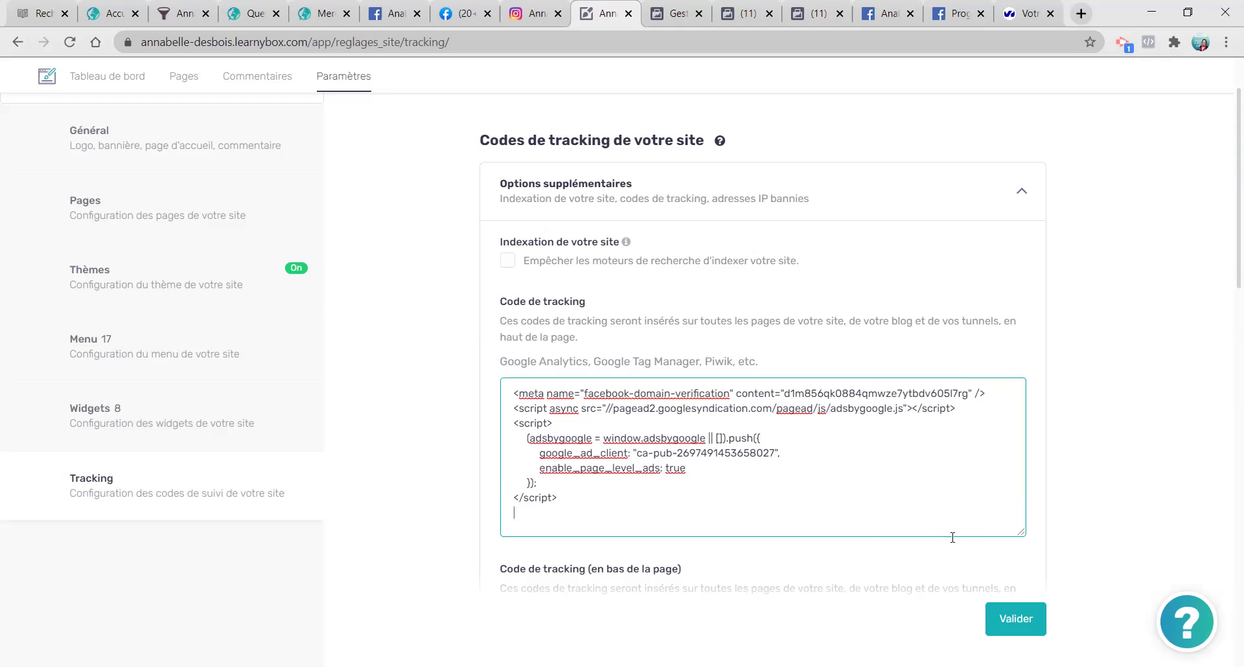
pyautogui.scroll(-2, 842, 518)
pyautogui.click(1020, 621)
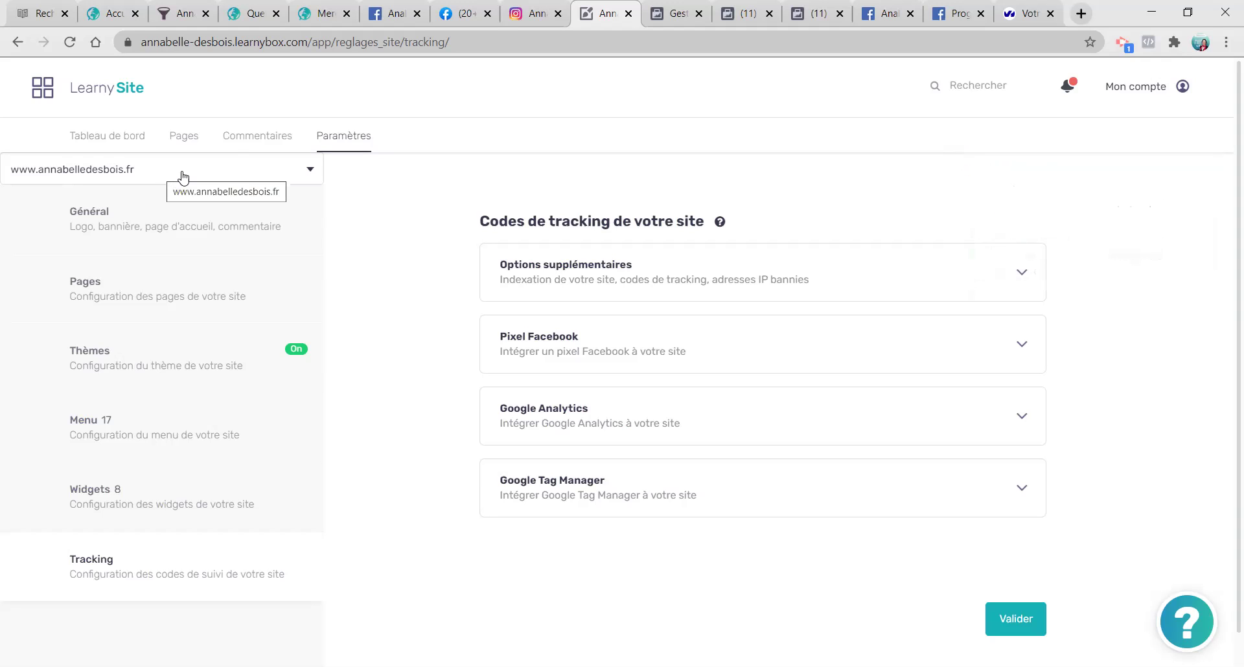
# Step: Confirm with Pixel Helper that two pixels fire PageView on quelques-courtes-questions, then show merci-voici-mon-cadeau
pyautogui.click(242, 16)
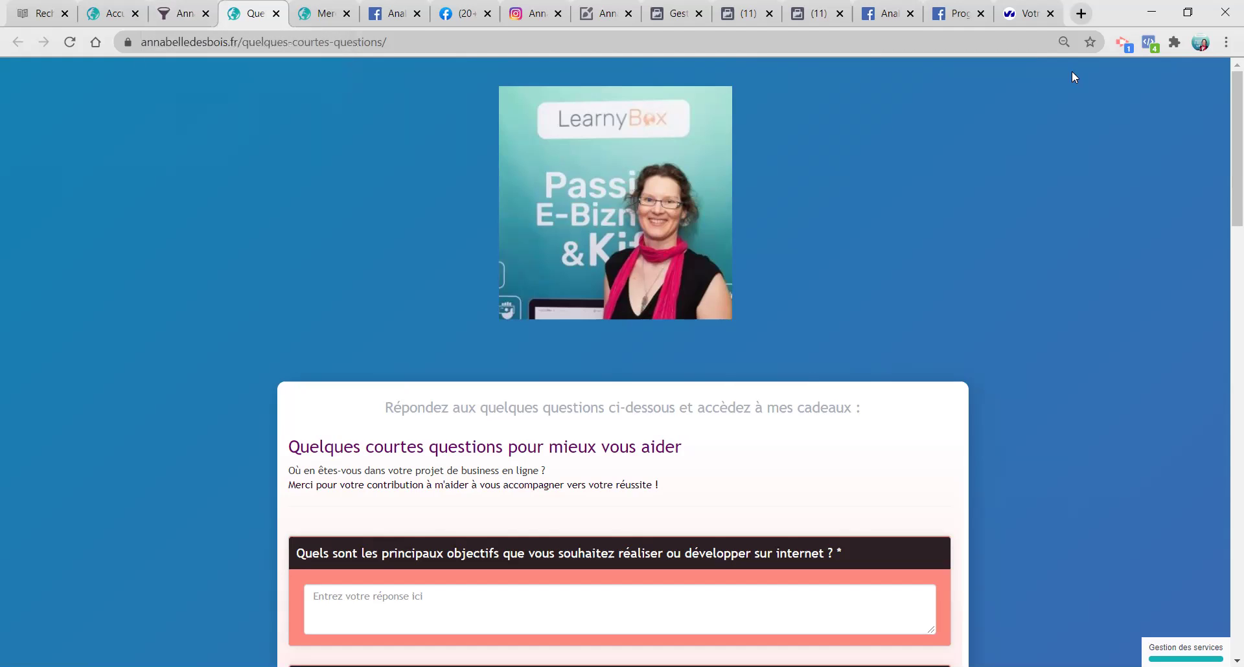
pyautogui.click(1150, 43)
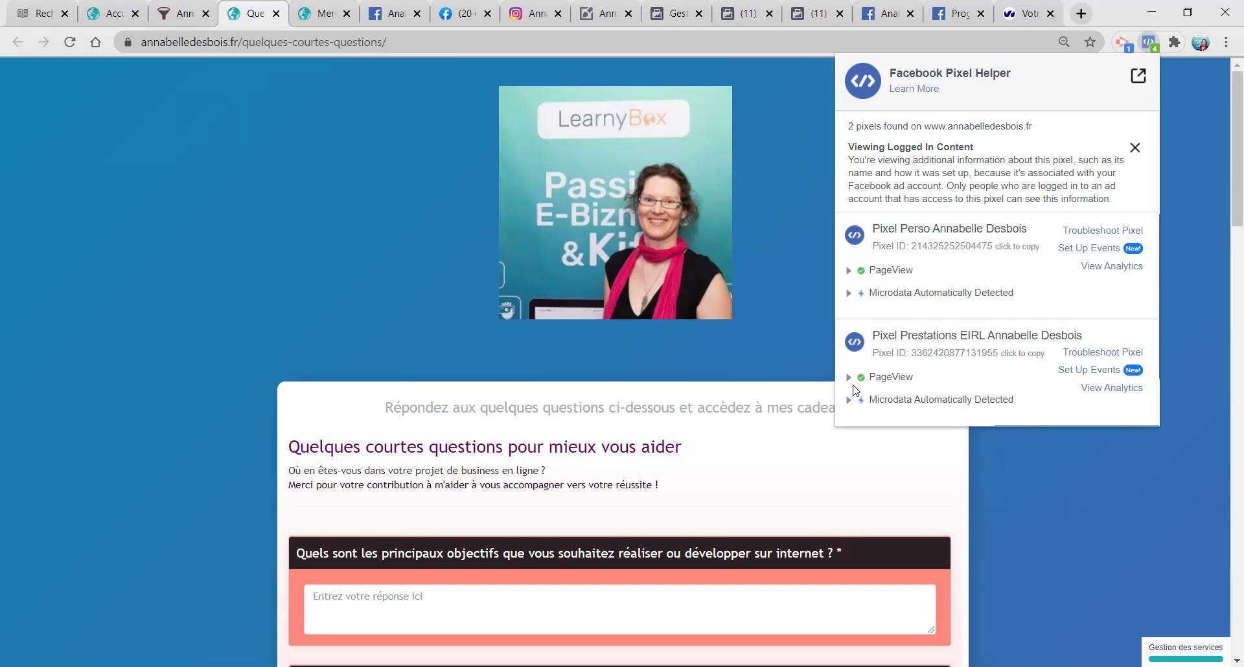
pyautogui.click(314, 22)
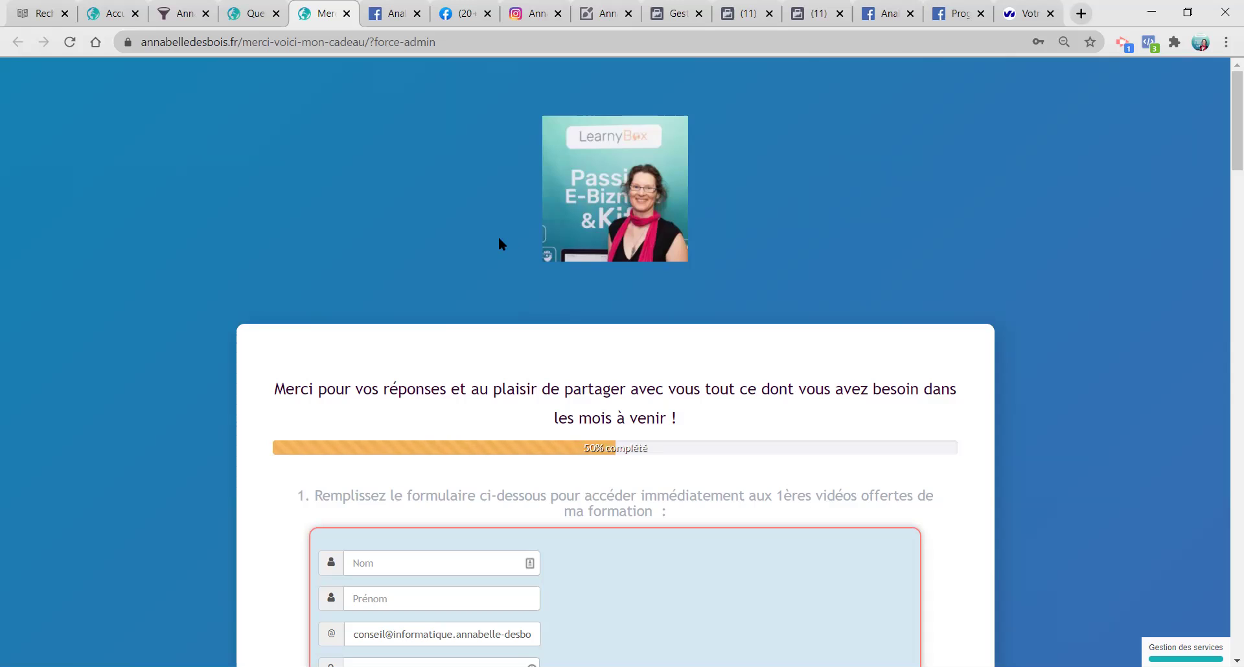
# Step: Verify the thank-you page fires Lead and PageView on one pixel, then show the annabelledesbois.fr homepage
pyautogui.click(1148, 42)
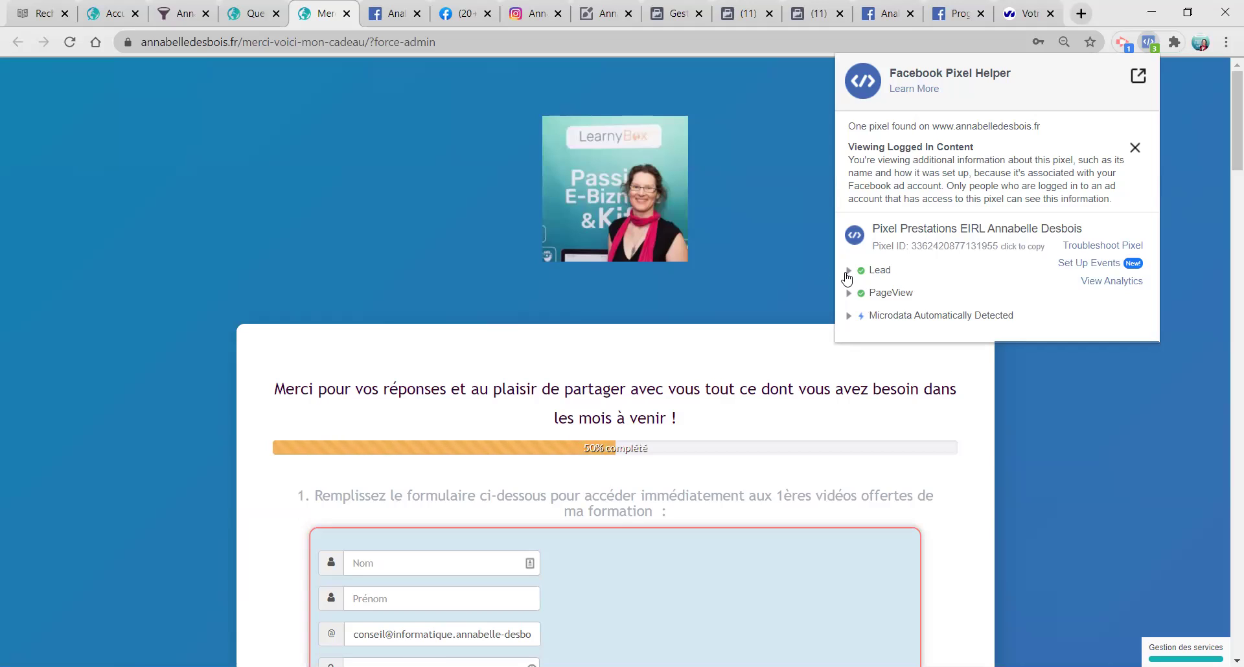
pyautogui.click(379, 167)
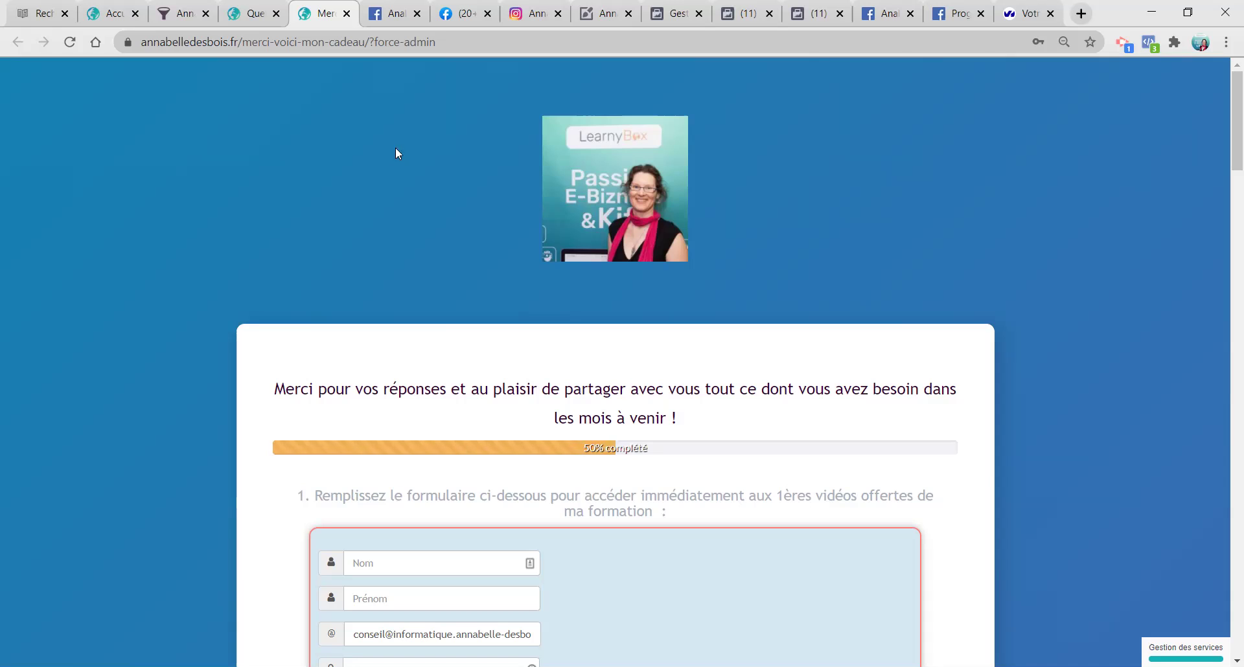
pyautogui.click(1145, 42)
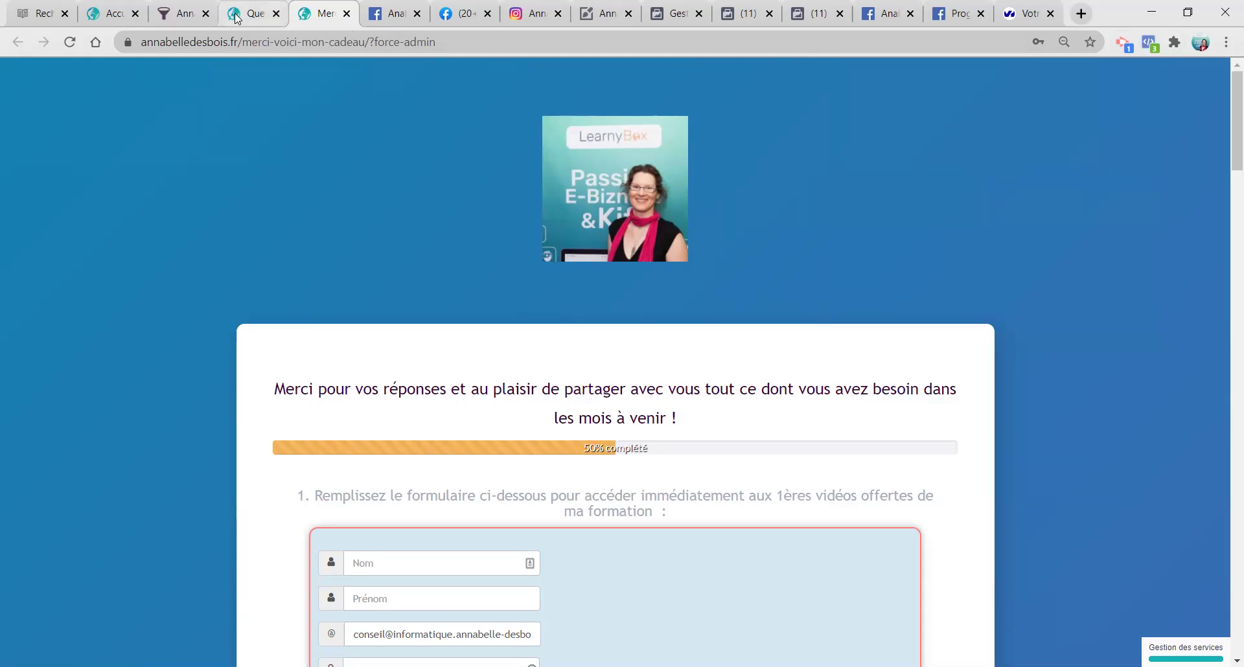
pyautogui.click(249, 13)
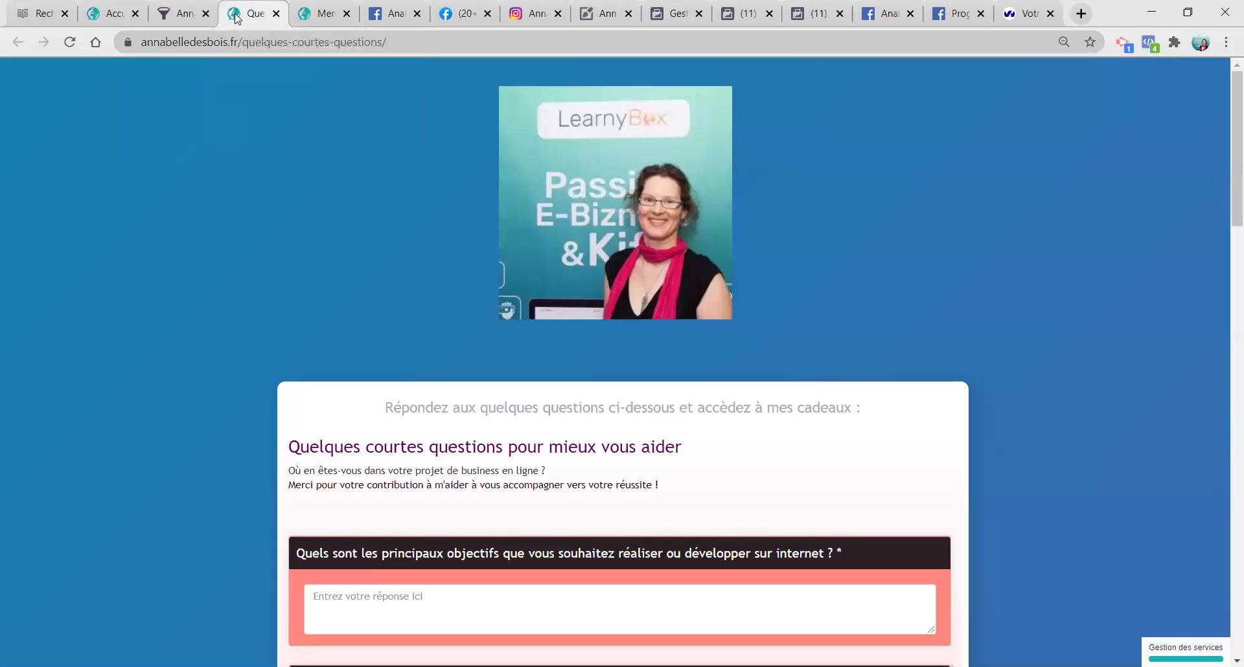
pyautogui.click(321, 16)
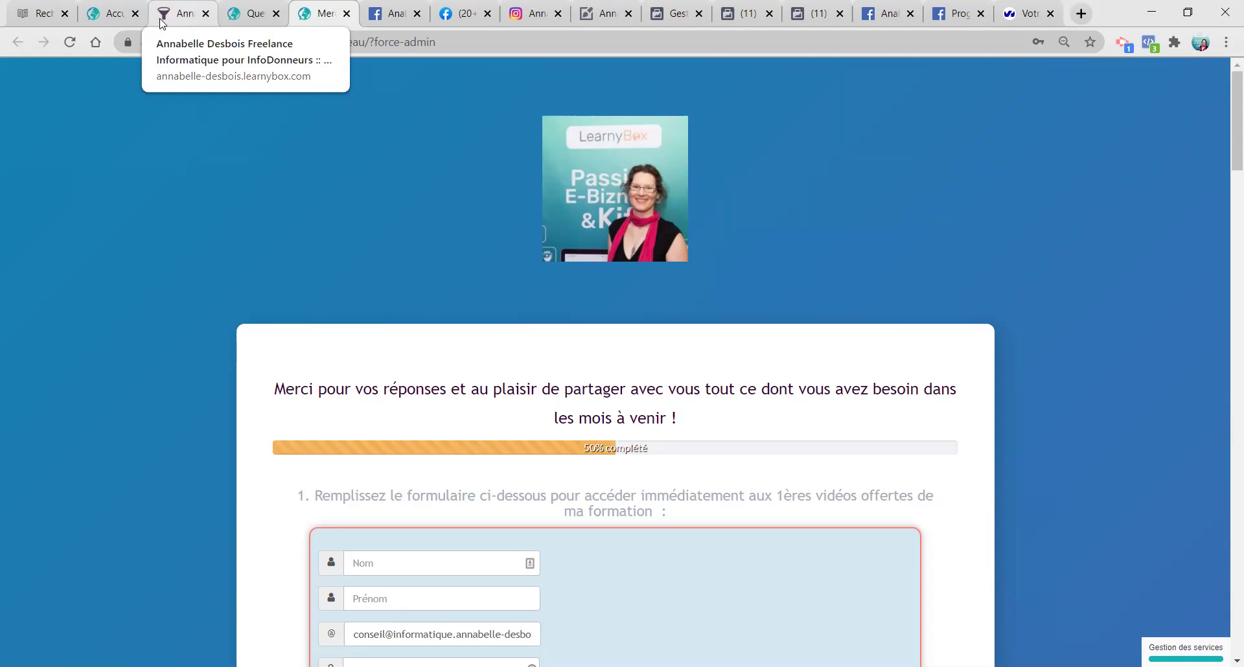
pyautogui.click(105, 17)
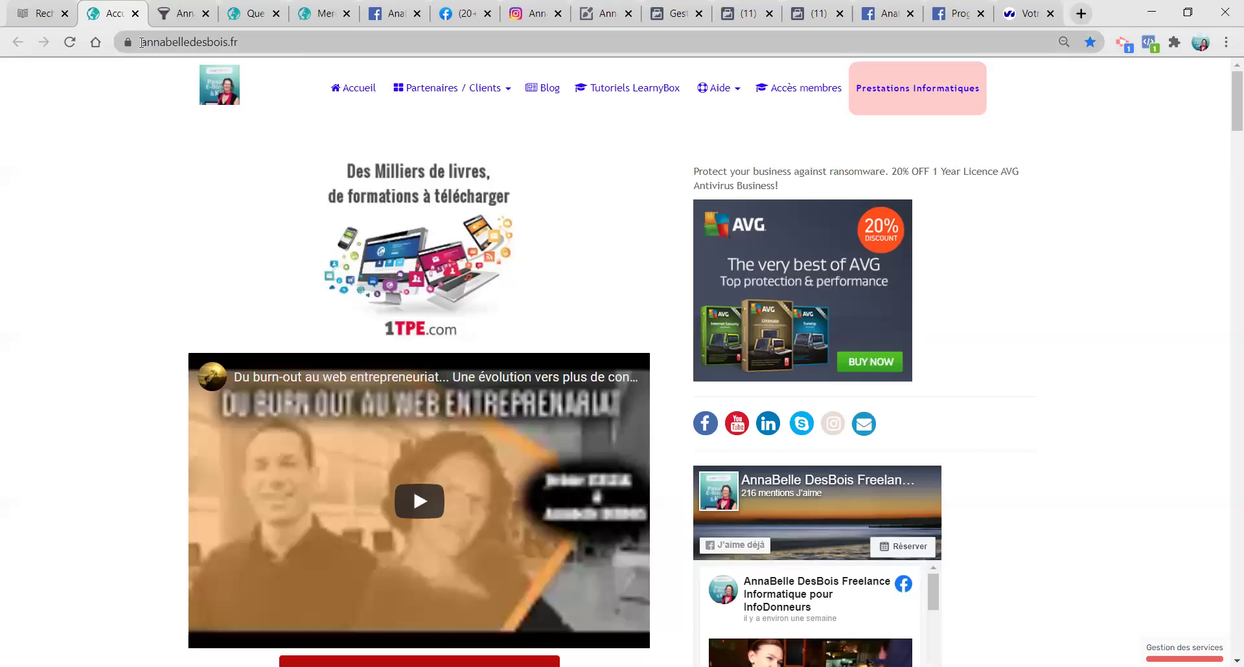
# Step: Review the funnel, questionnaire, thank-you and Ads Manager tabs
pyautogui.click(180, 16)
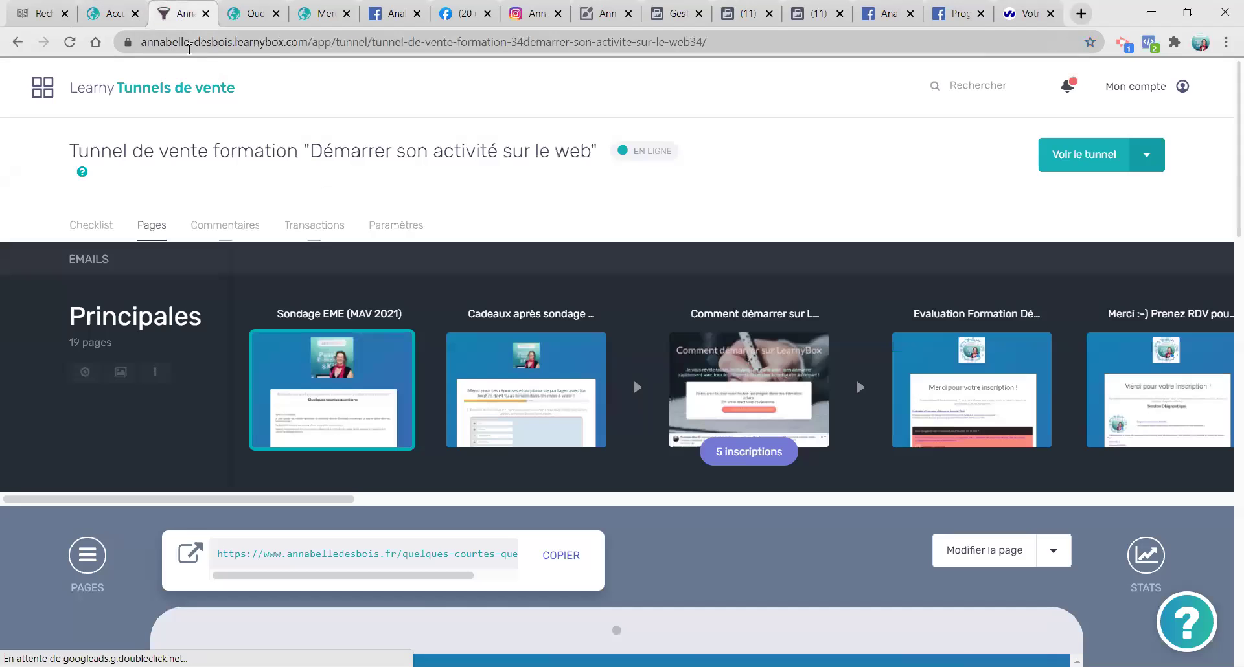
pyautogui.hotkey('ctrl', 'Tab')
pyautogui.moveTo(140, 43); pyautogui.dragTo(234, 43)
pyautogui.click(197, 85)
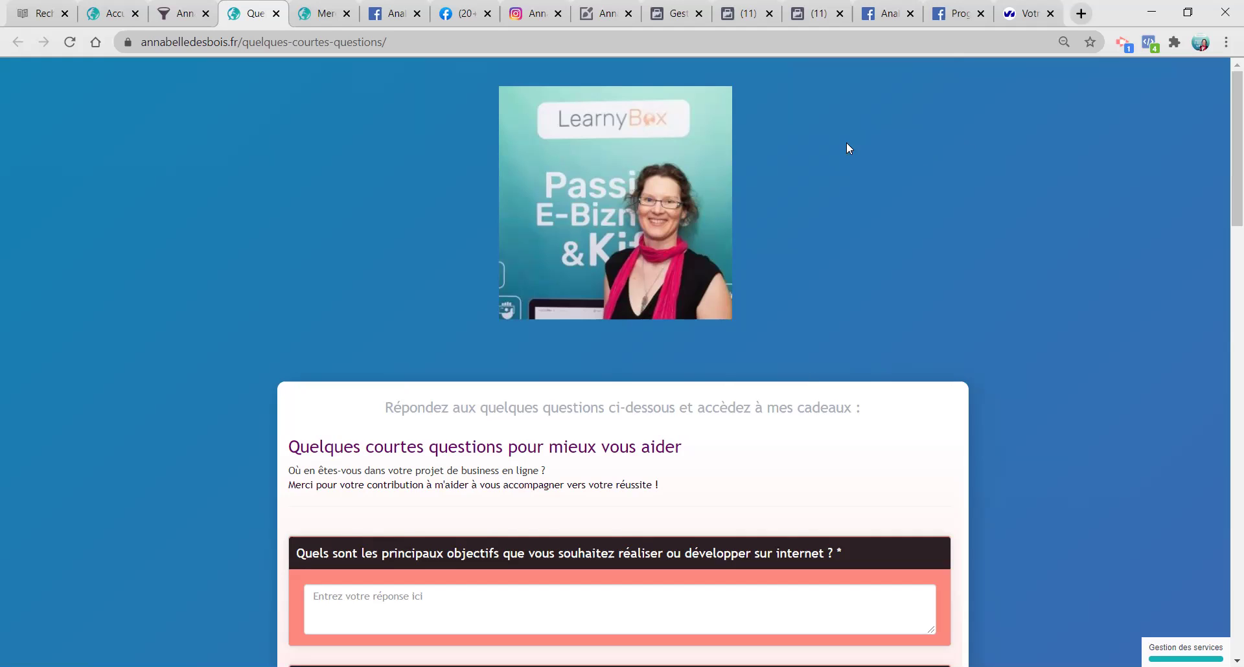
pyautogui.click(313, 14)
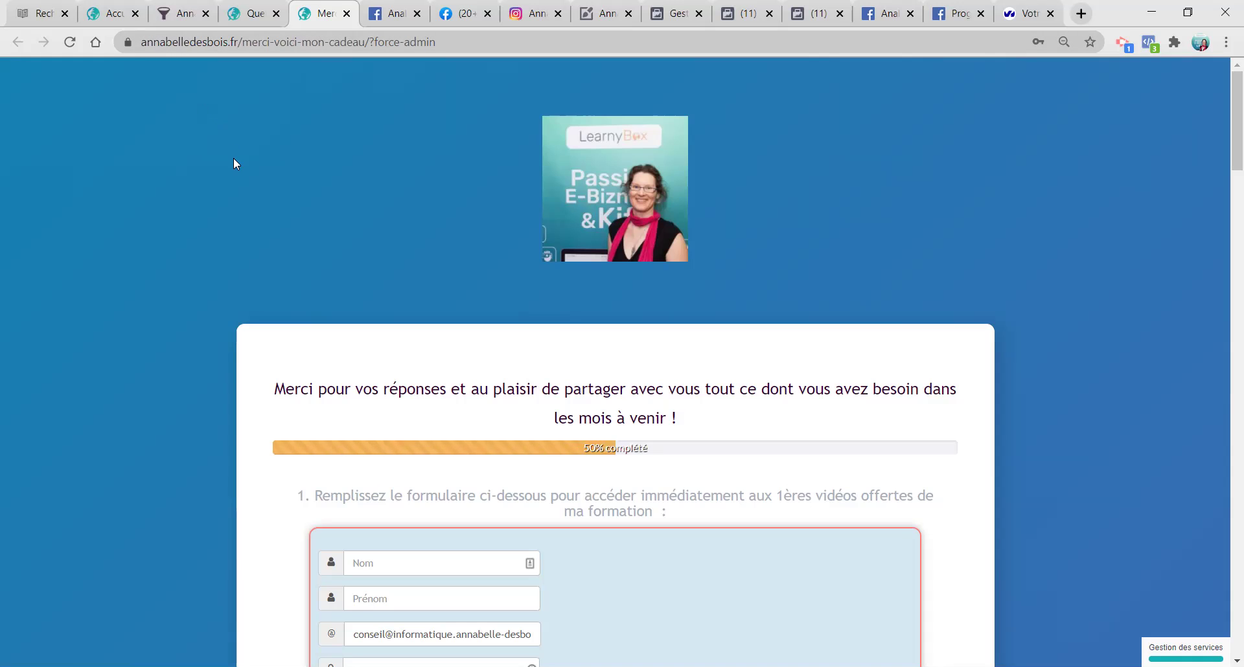
pyautogui.click(677, 14)
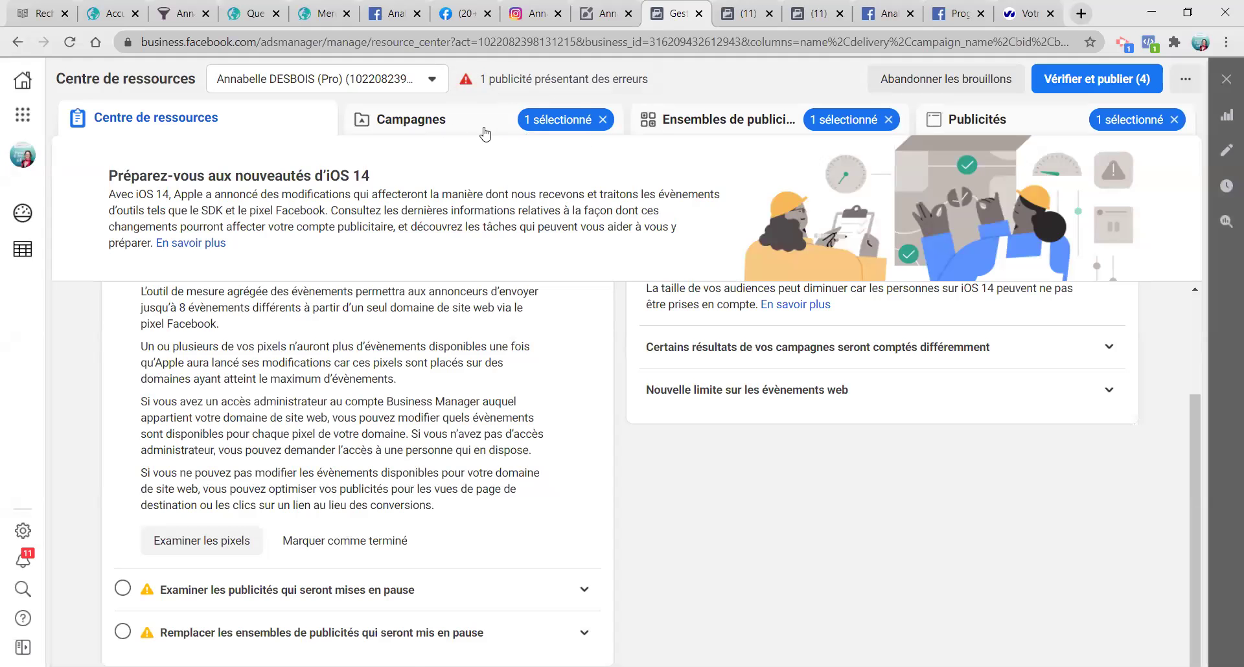
# Step: Return to the annabelledesbois.fr homepage and reload it to pick up the new tracking code
pyautogui.click(184, 13)
pyautogui.click(245, 14)
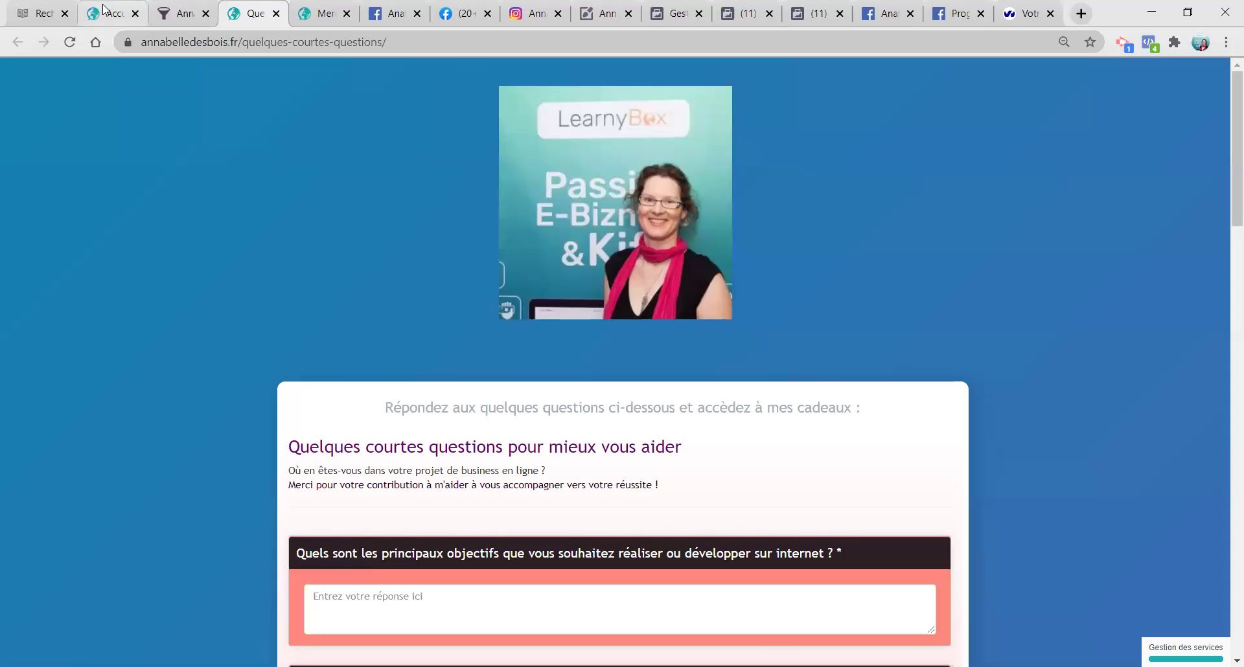
pyautogui.click(107, 14)
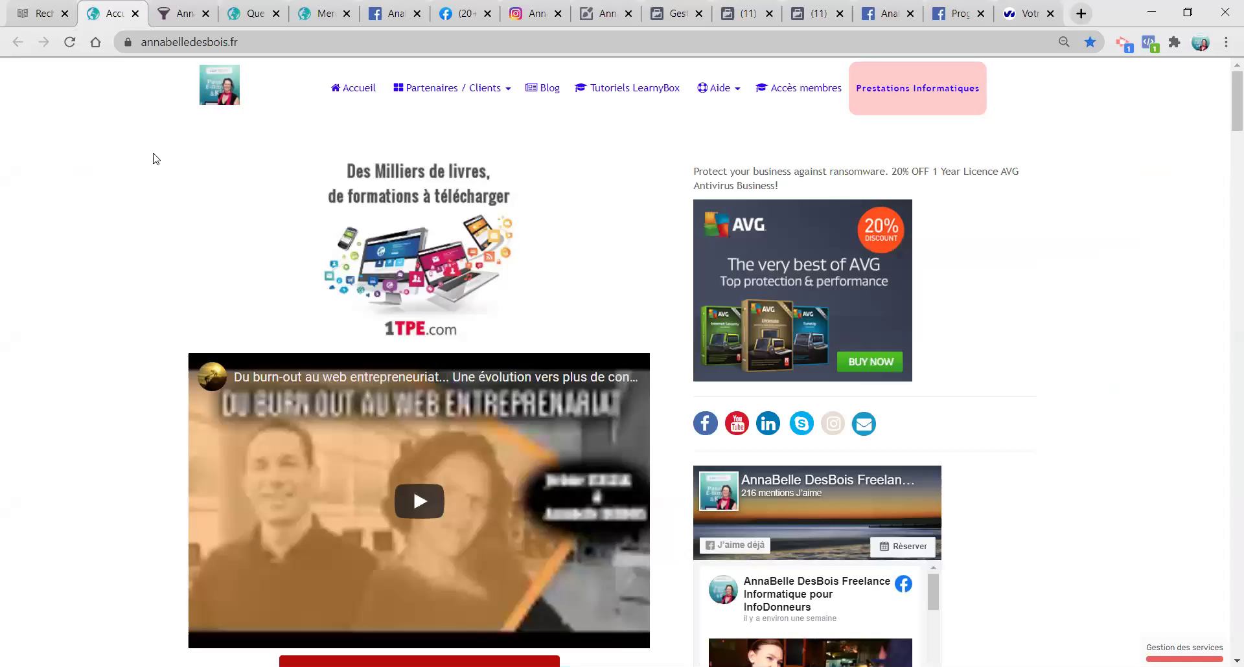
pyautogui.click(70, 44)
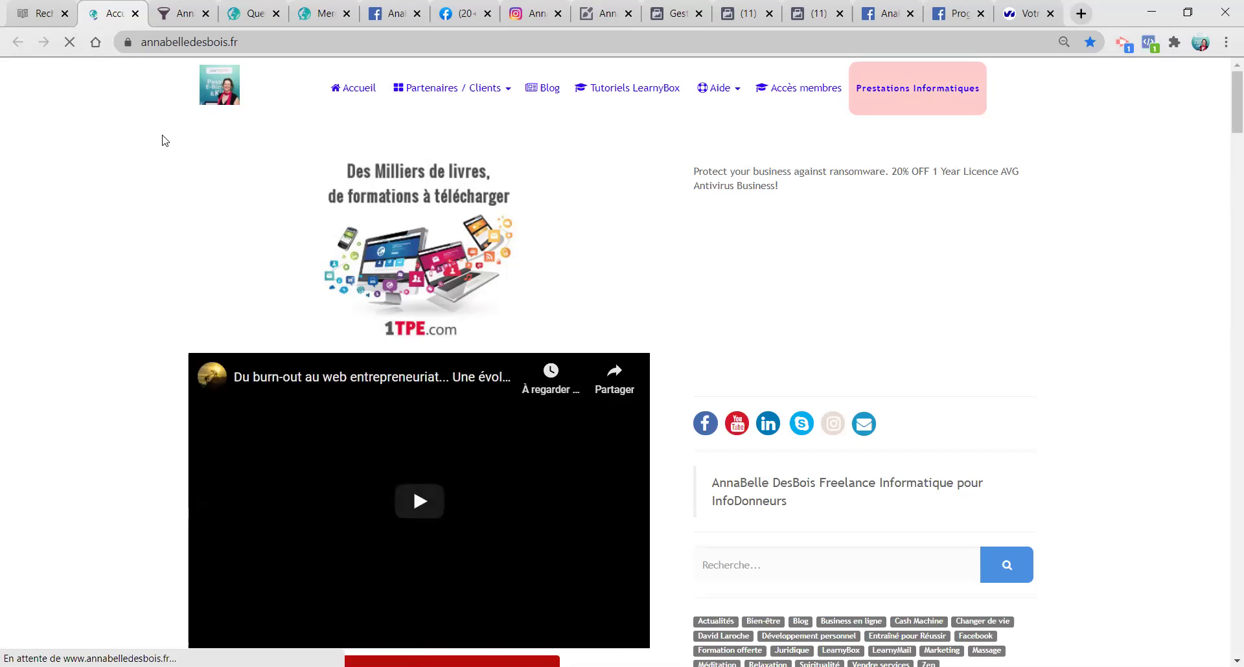
pyautogui.rightClick(95, 83)
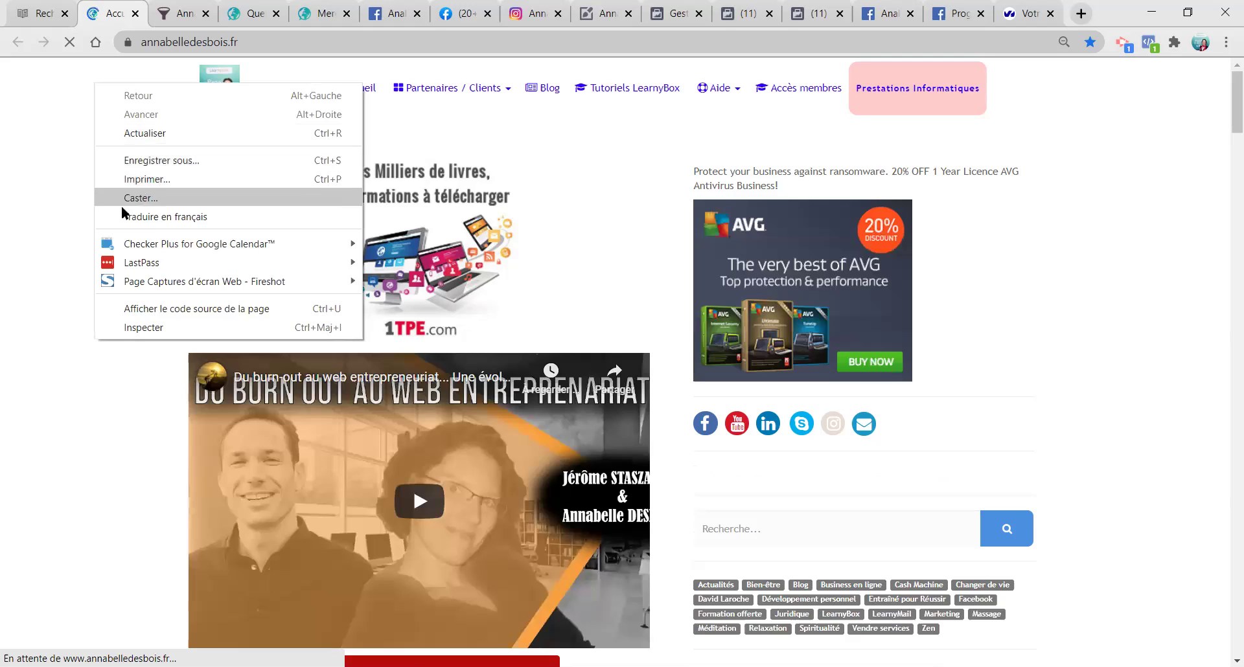
# Step: Search the homepage source for 'facebook' and locate the facebook-domain-verification meta tag on line 177
pyautogui.click(119, 309)
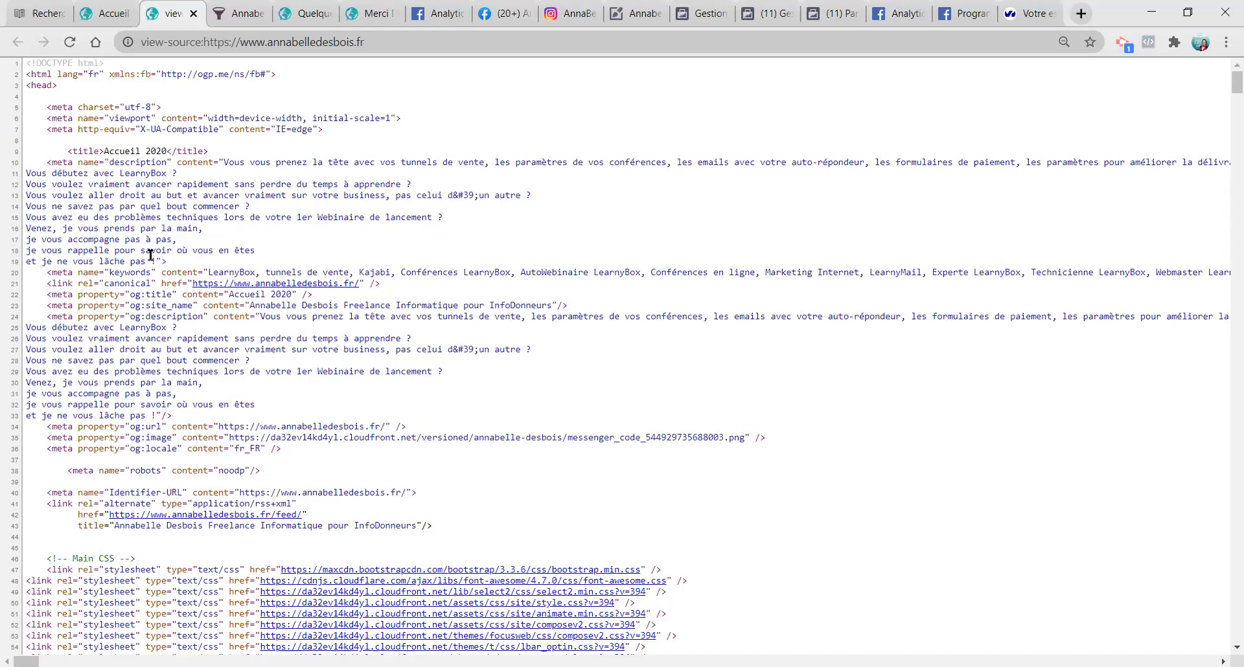
pyautogui.hotkey('ctrl', 'f')
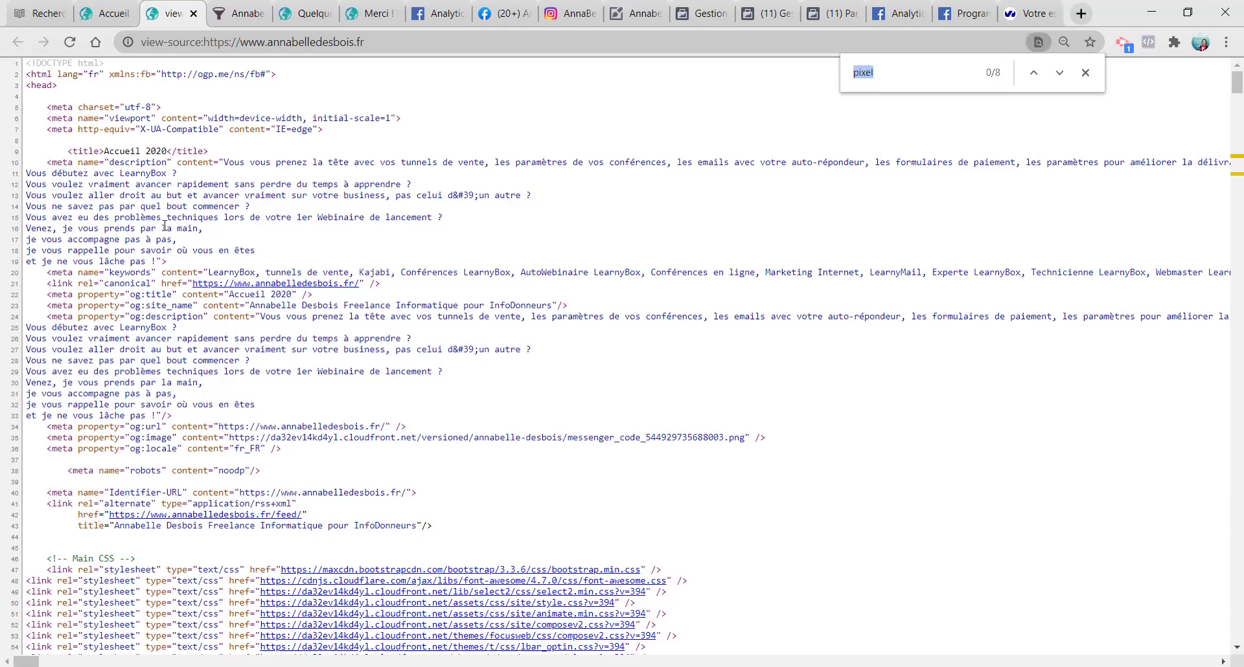
pyautogui.write('facebook')
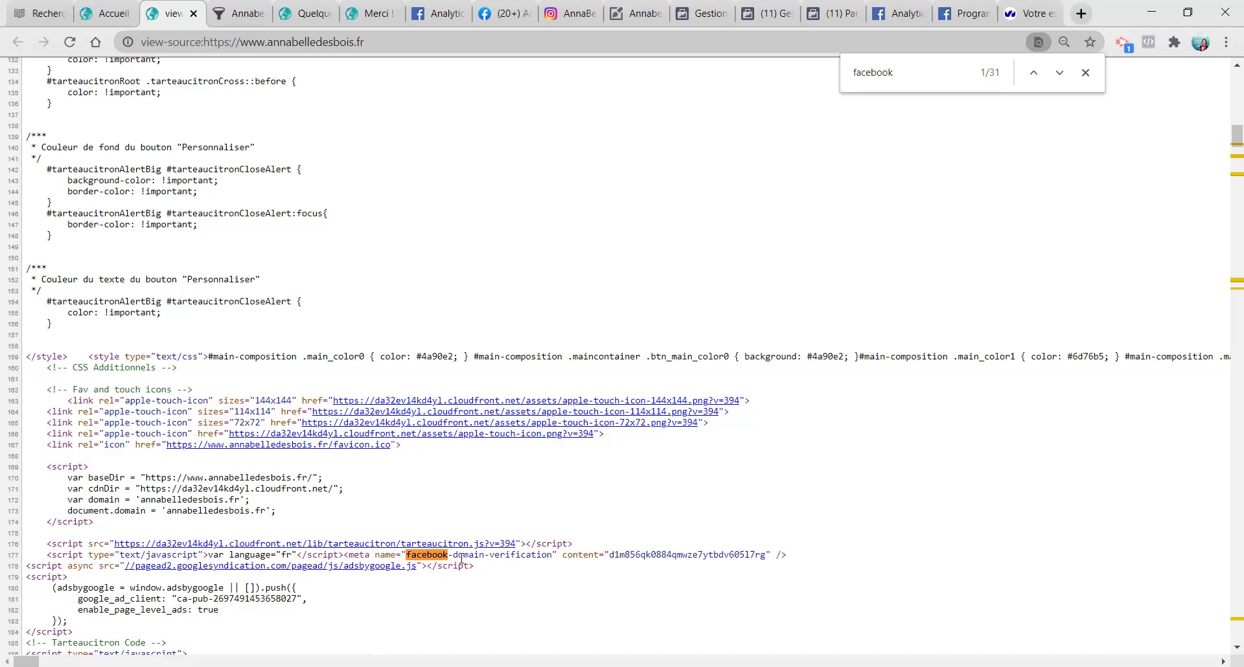
pyautogui.scroll(-4, 979, 289)
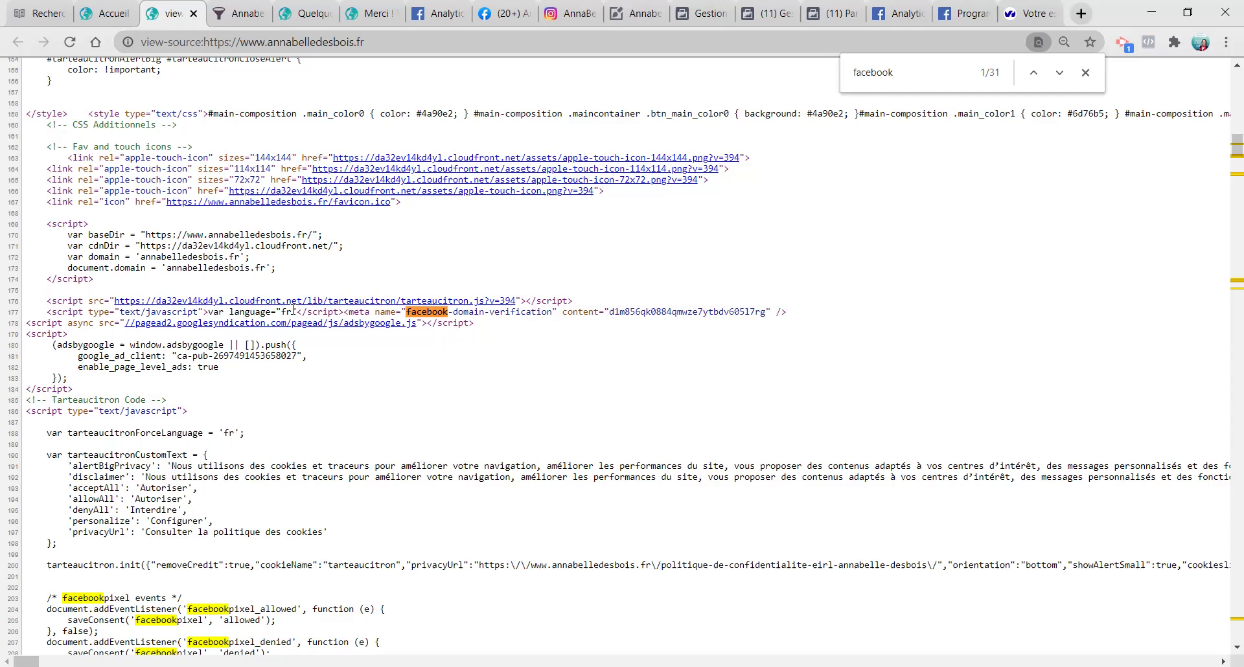
pyautogui.moveTo(209, 312); pyautogui.dragTo(341, 311)
pyautogui.click(322, 315)
pyautogui.click(239, 13)
pyautogui.click(306, 13)
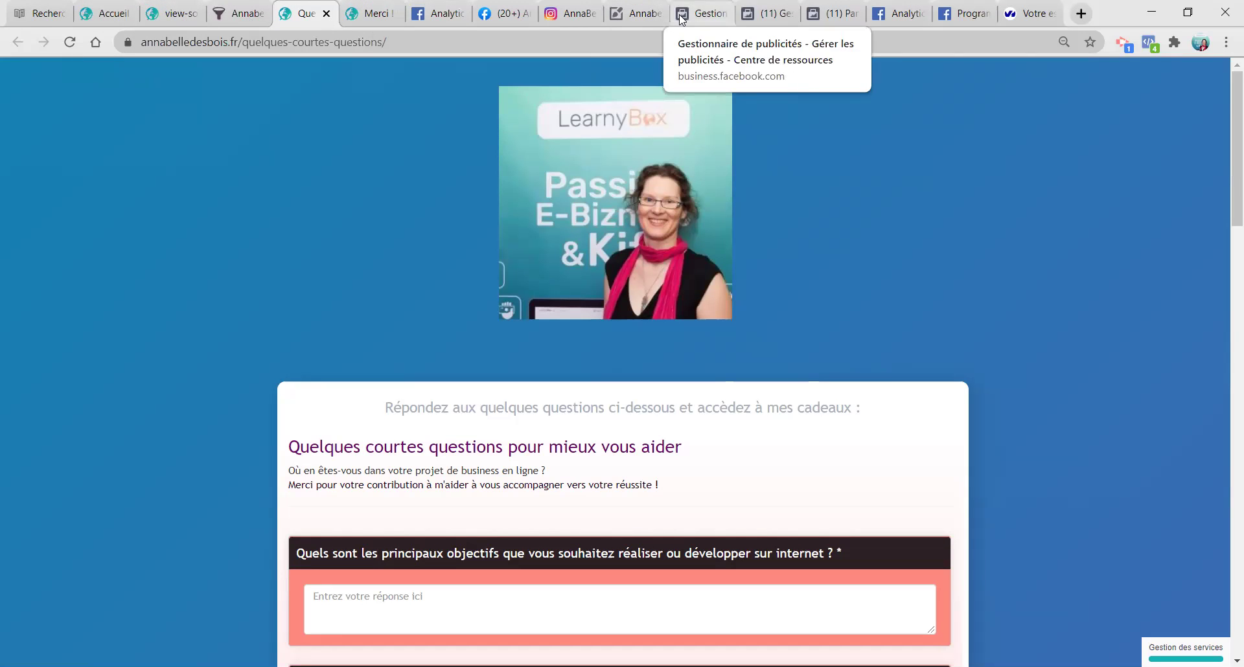
# Step: Expand Options supplémentaires and add blank lines around the meta tag in the header tracking code
pyautogui.click(634, 13)
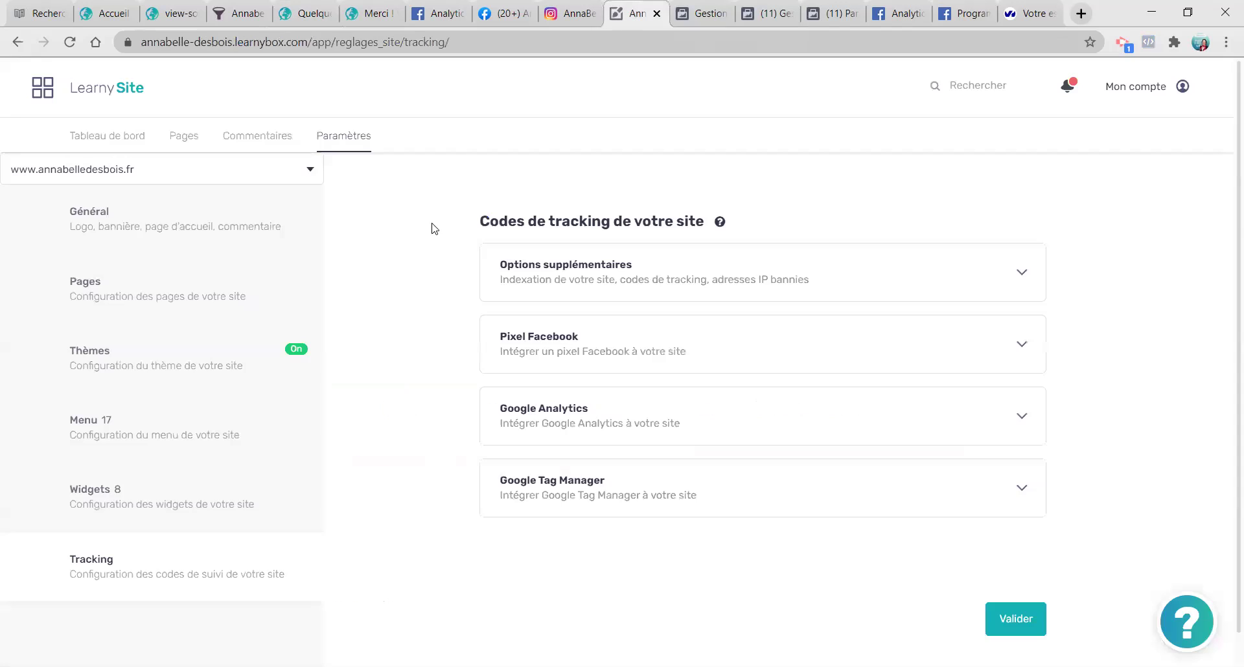
pyautogui.click(555, 285)
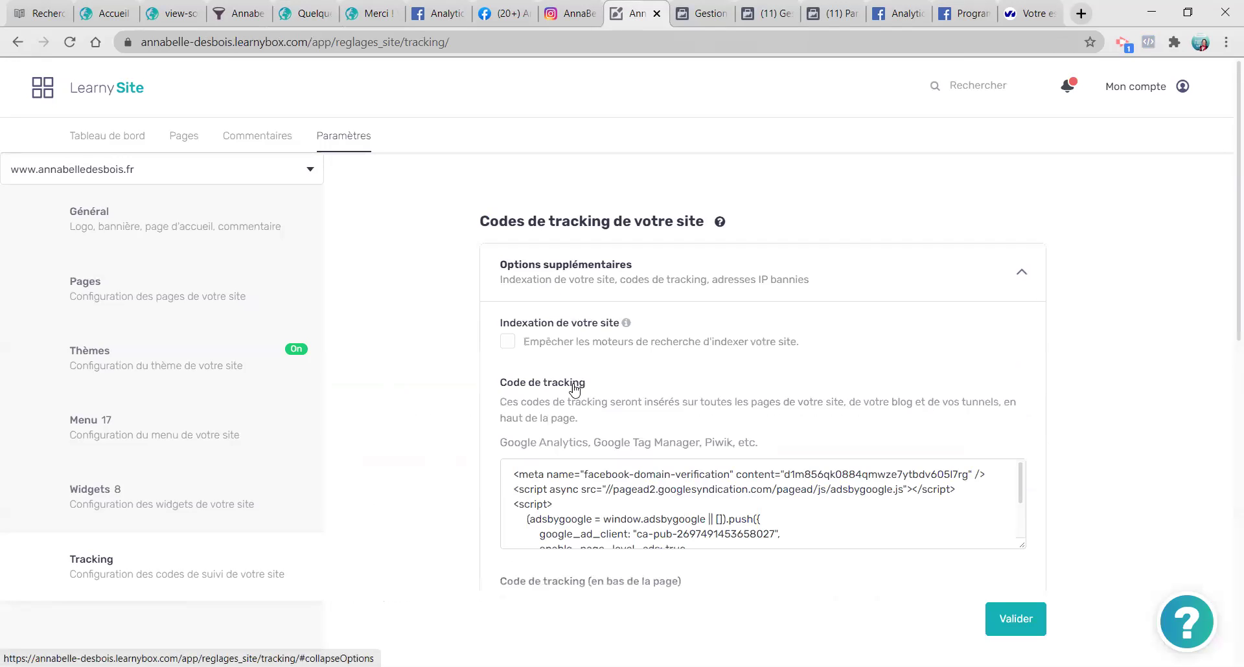
pyautogui.scroll(-1, 531, 362)
pyautogui.click(514, 394)
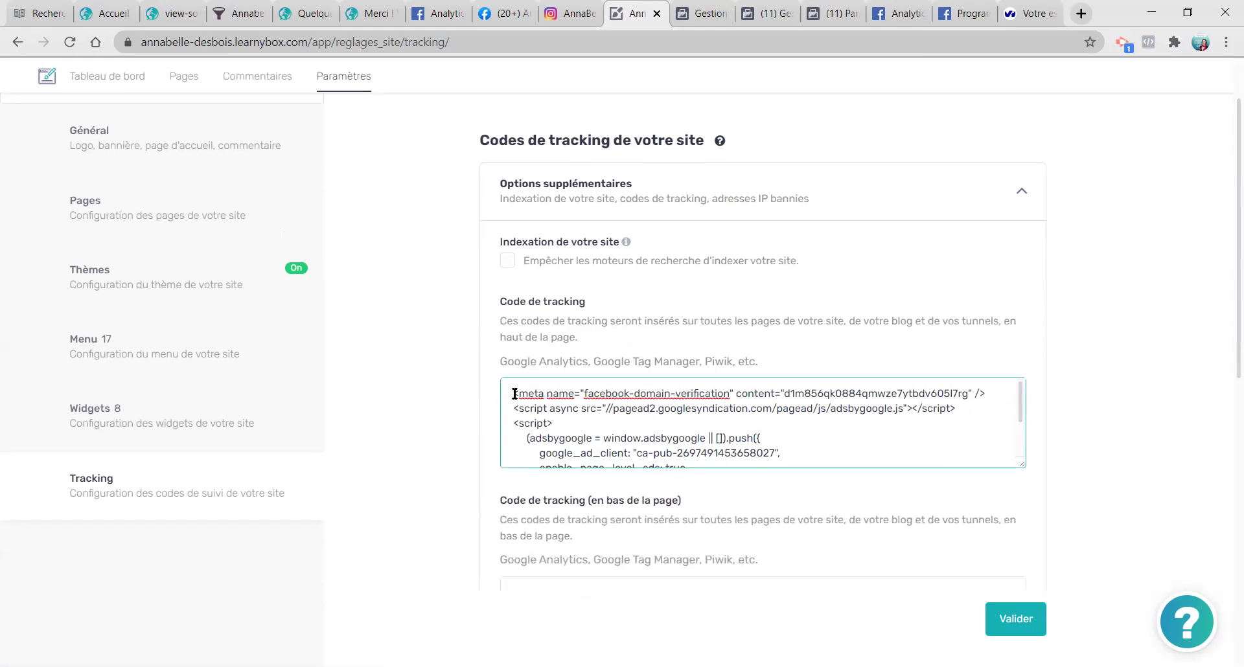
pyautogui.press('Return')
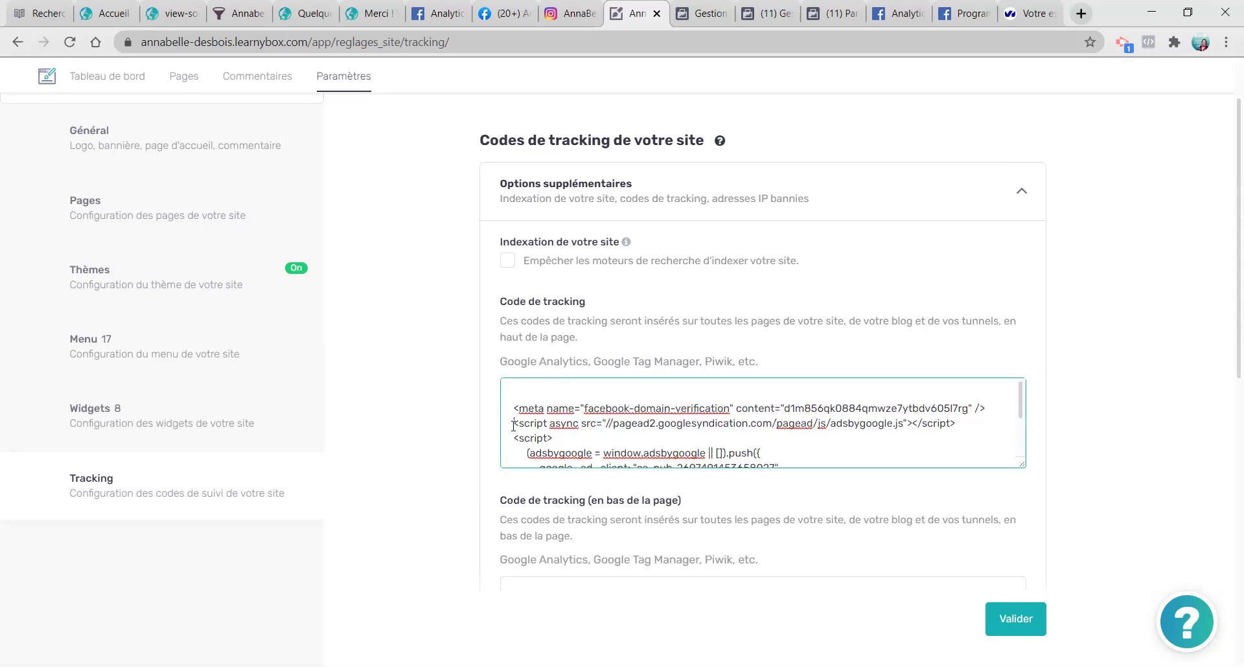
pyautogui.click(513, 426)
pyautogui.press('Return')
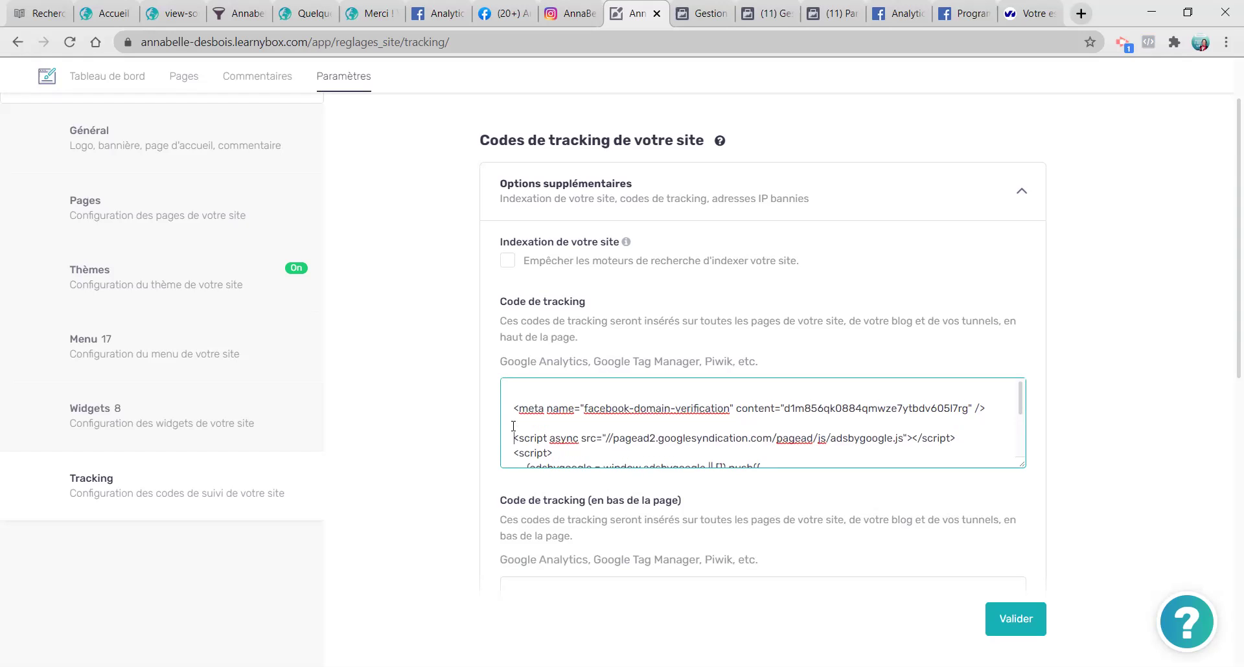
pyautogui.click(534, 389)
pyautogui.press('Return')
# Step: Insert a '<!-- Validation domaine pour Facebook' comment above the meta tag and save with Valider
pyautogui.write('<')
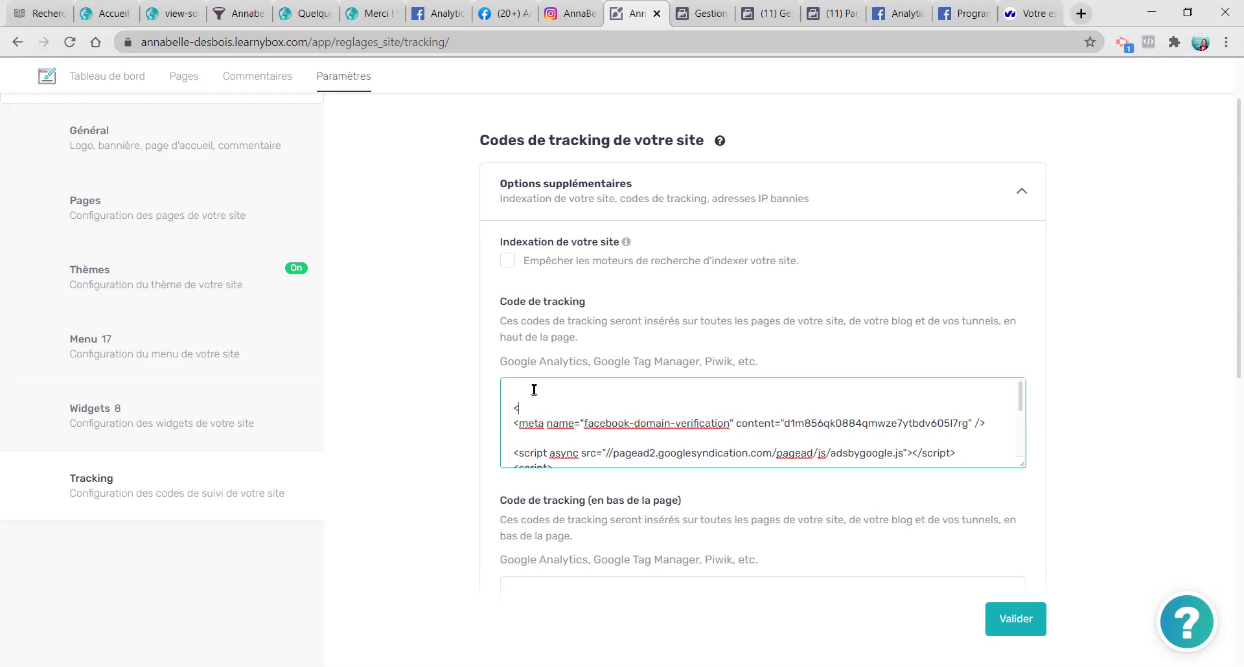
pyautogui.write('!--')
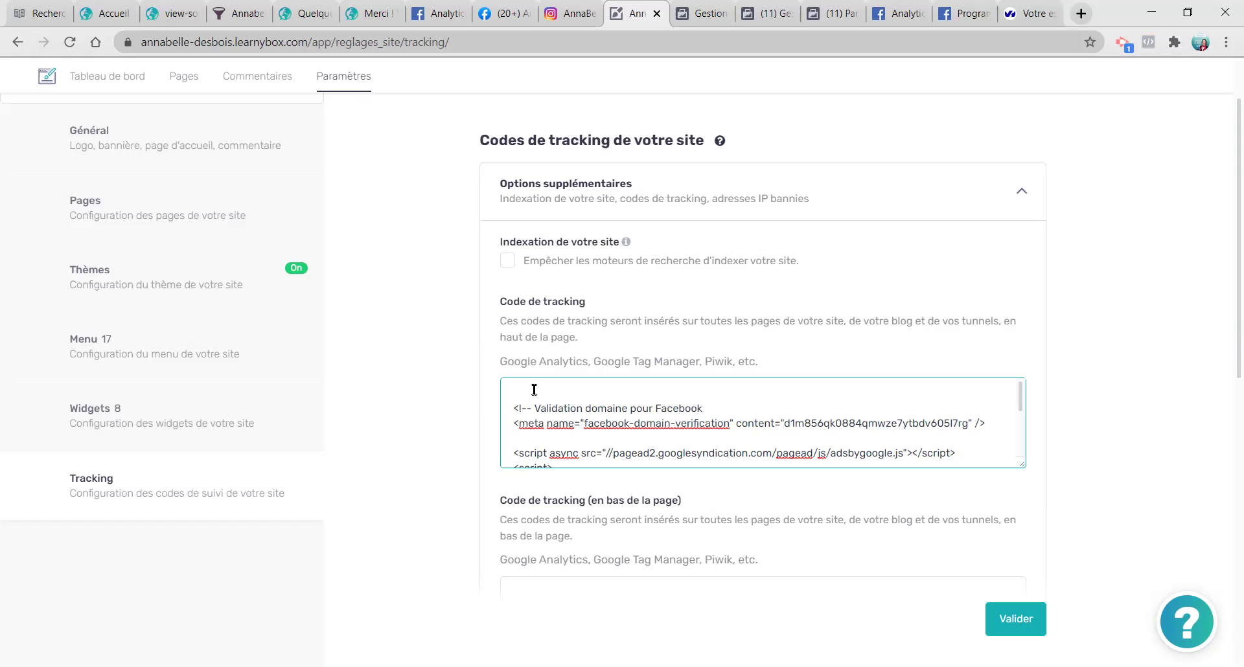
pyautogui.scroll(-3, 534, 389)
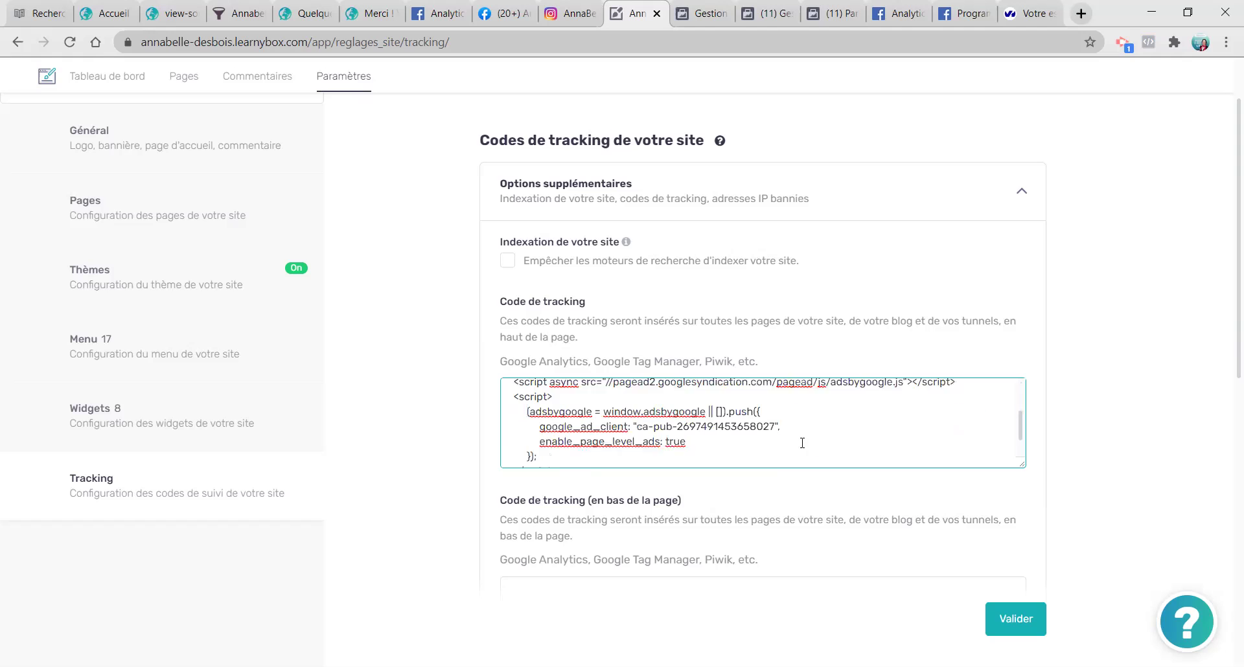
pyautogui.click(1000, 612)
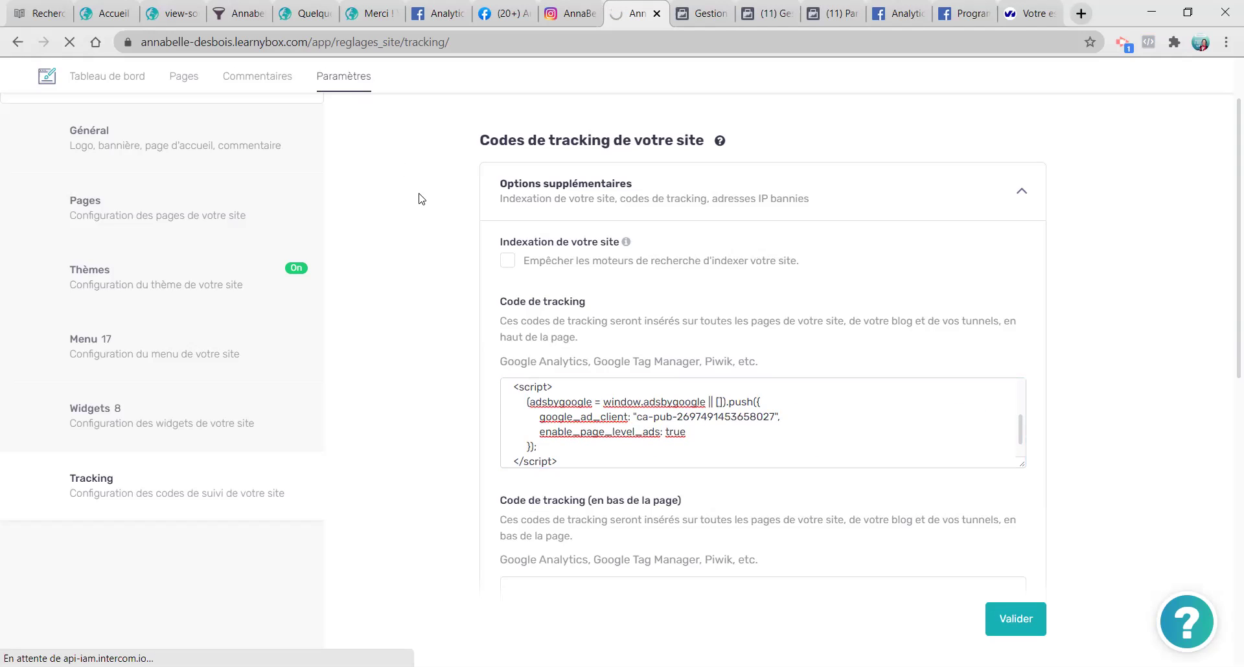
pyautogui.click(180, 18)
# Step: Reload the page source and check the new Facebook comment and meta tag on lines 178–179
pyautogui.press('F5')
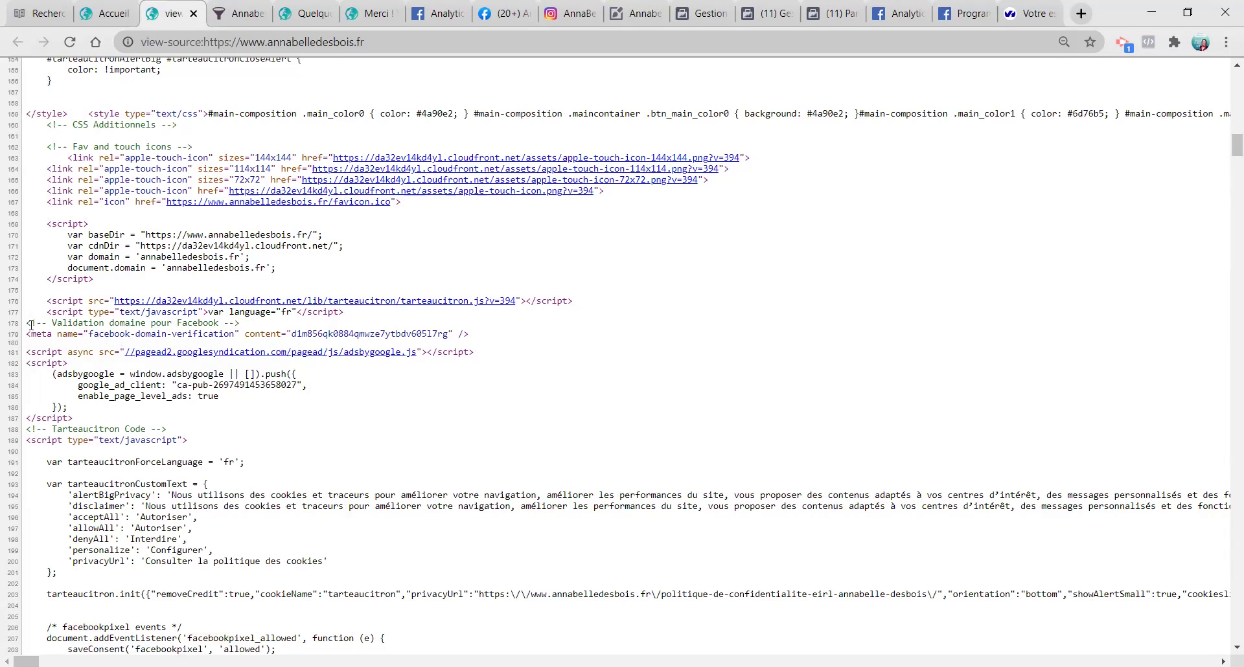
pyautogui.moveTo(28, 324); pyautogui.dragTo(27, 347)
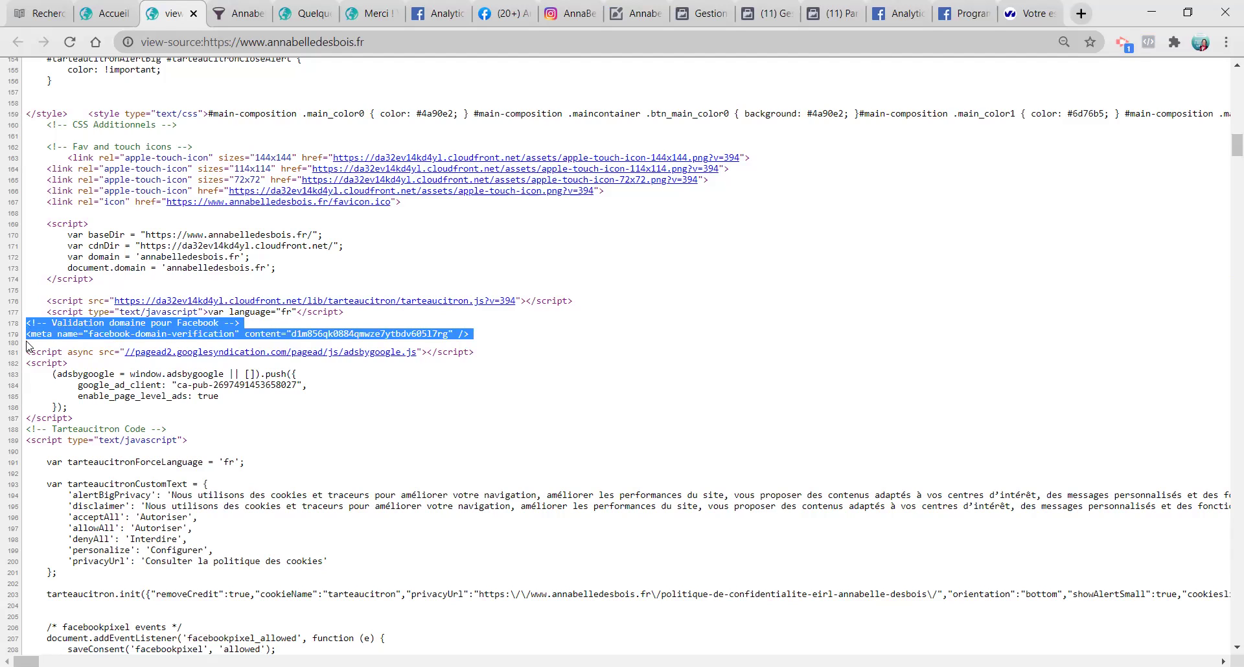
pyautogui.click(367, 314)
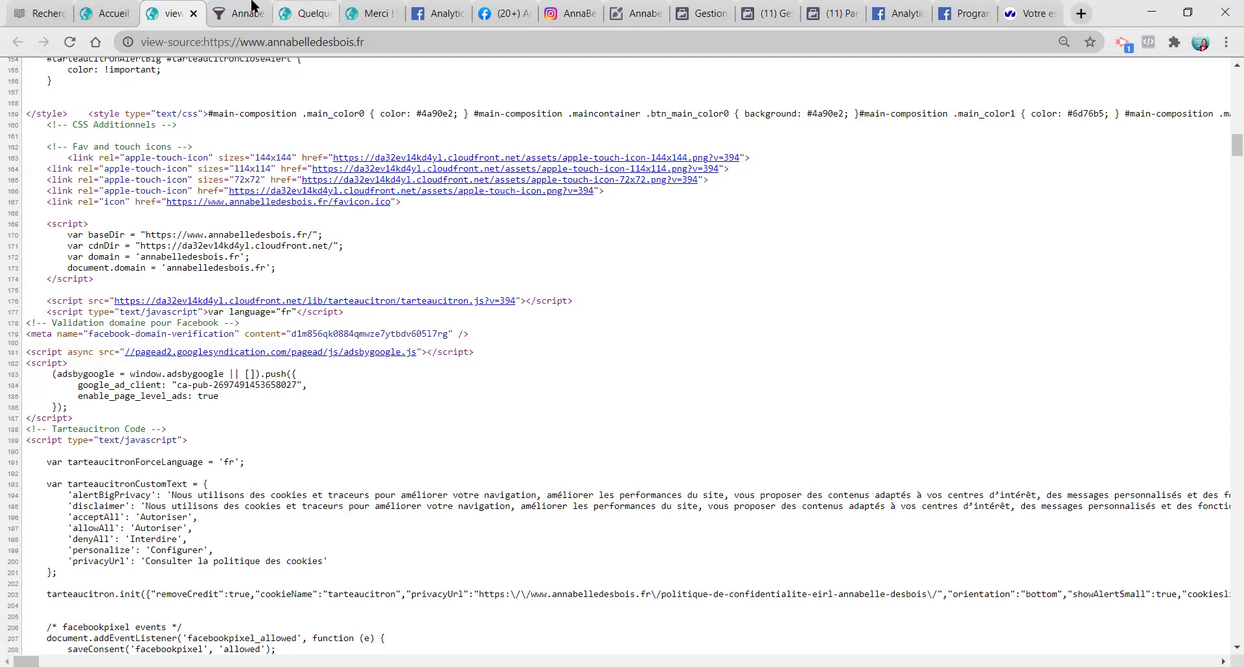
# Step: Add a blank line above the Facebook comment in the LearnyBox header code and save again
pyautogui.click(636, 13)
pyautogui.click(557, 287)
pyautogui.scroll(-1, 522, 363)
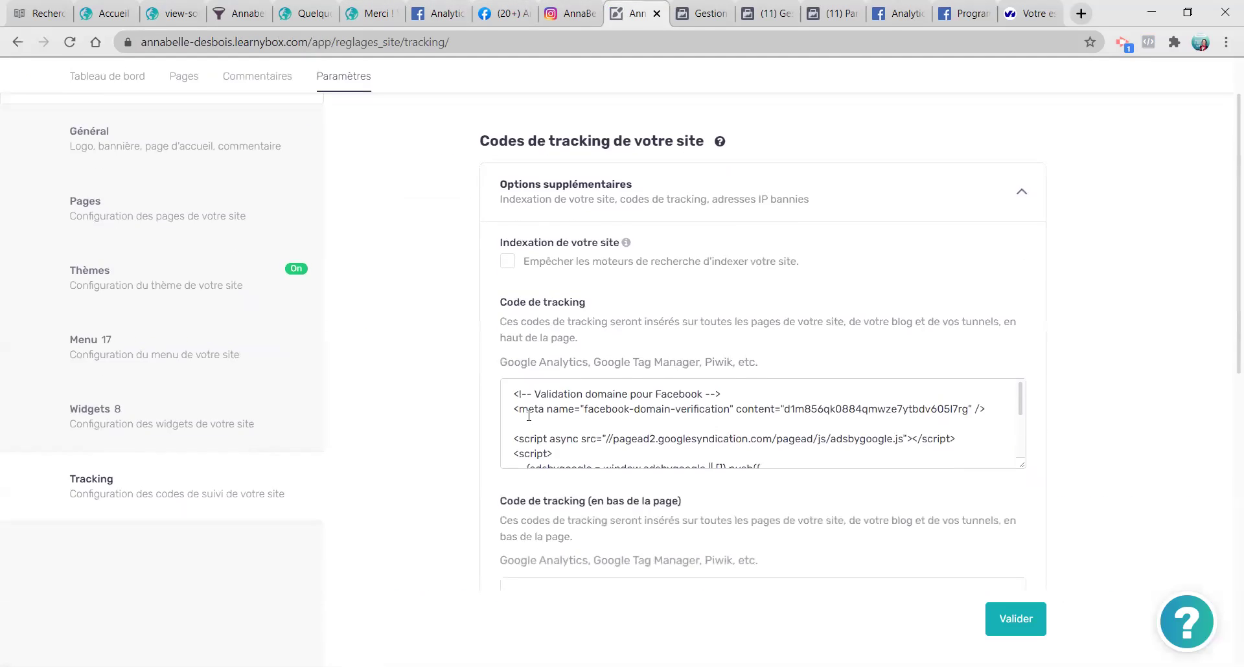
pyautogui.click(514, 395)
pyautogui.press('Return')
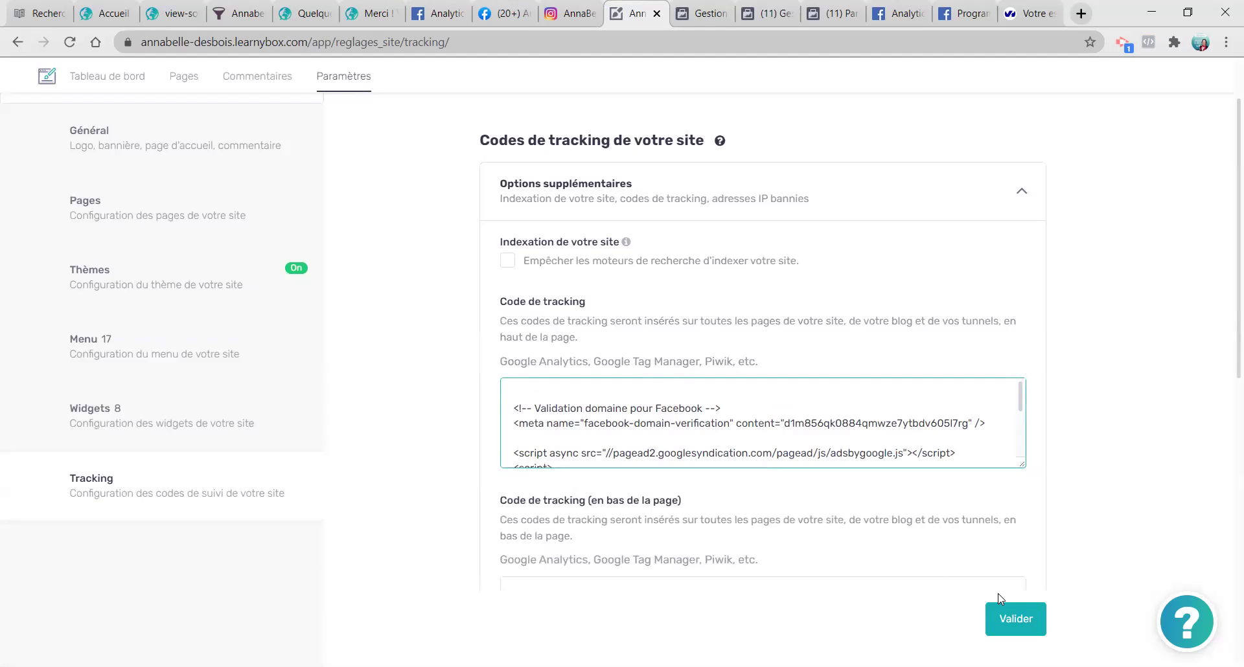
pyautogui.scroll(1, 991, 453)
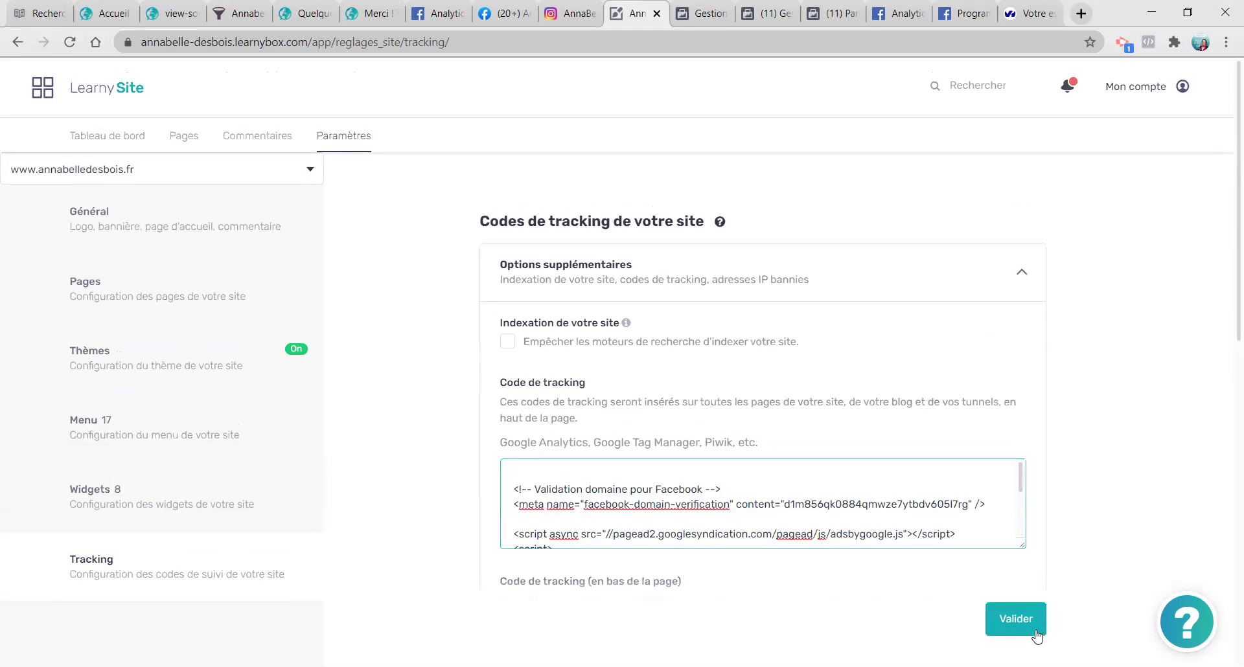
pyautogui.click(1036, 636)
# Step: Compare the source's Facebook meta tag against Facebook's Meta-tag Verification instructions
pyautogui.click(172, 13)
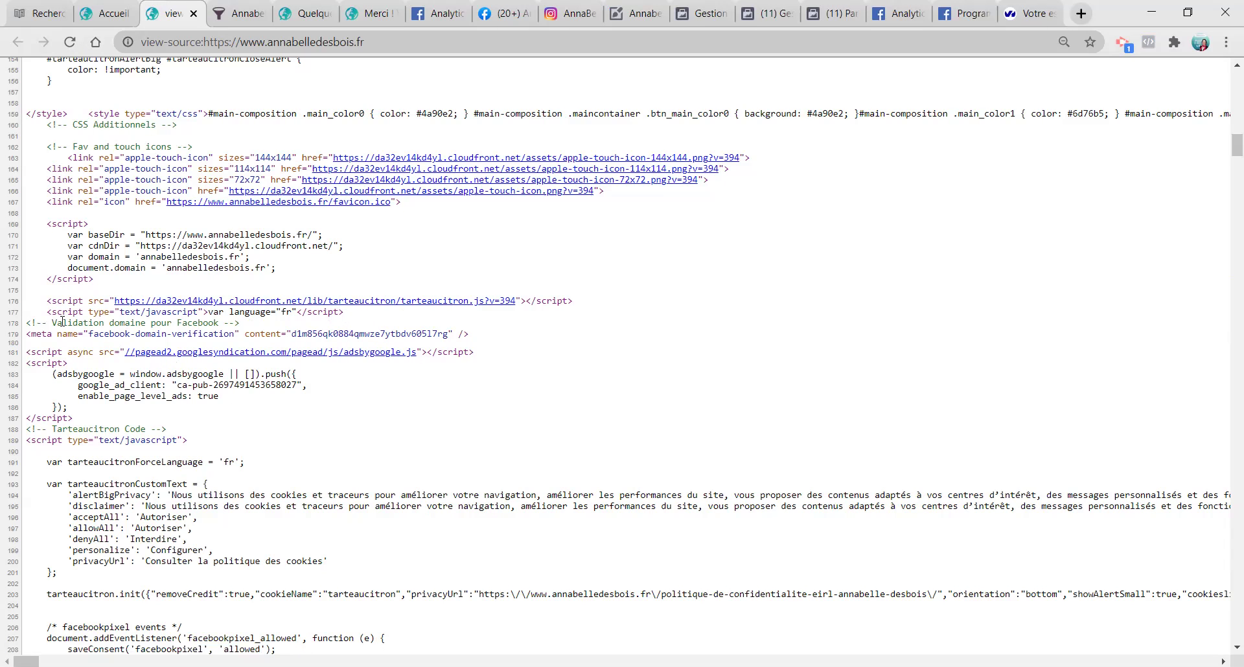
pyautogui.moveTo(28, 325); pyautogui.dragTo(21, 352)
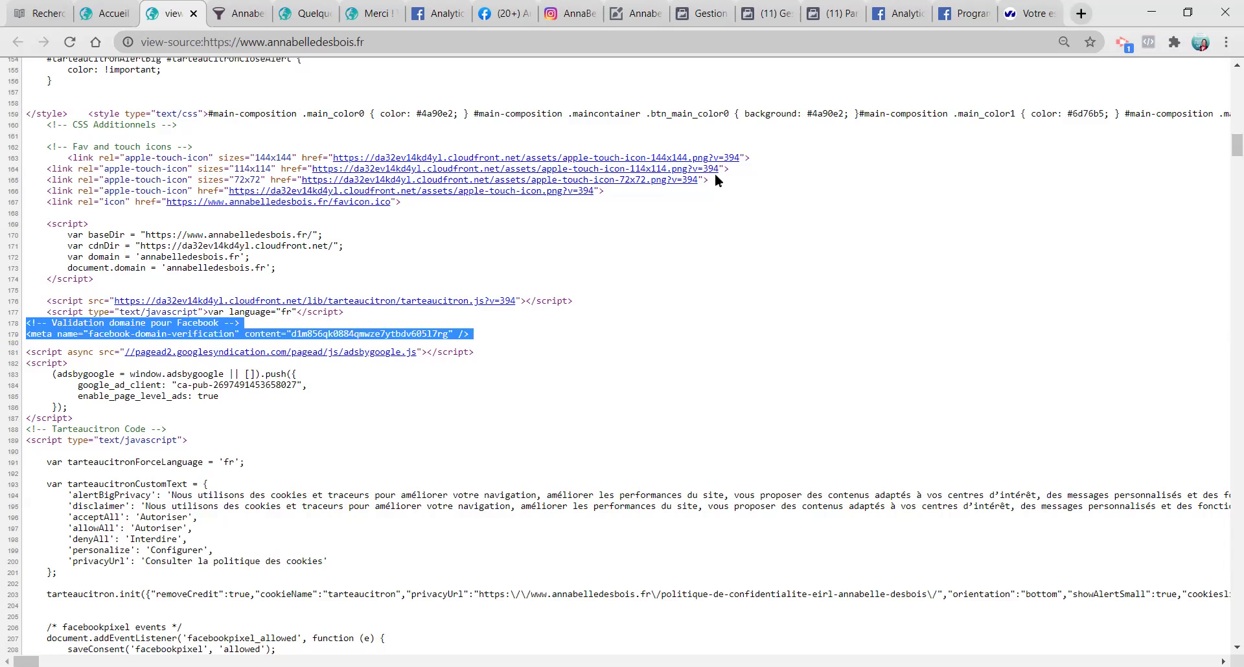
pyautogui.click(832, 14)
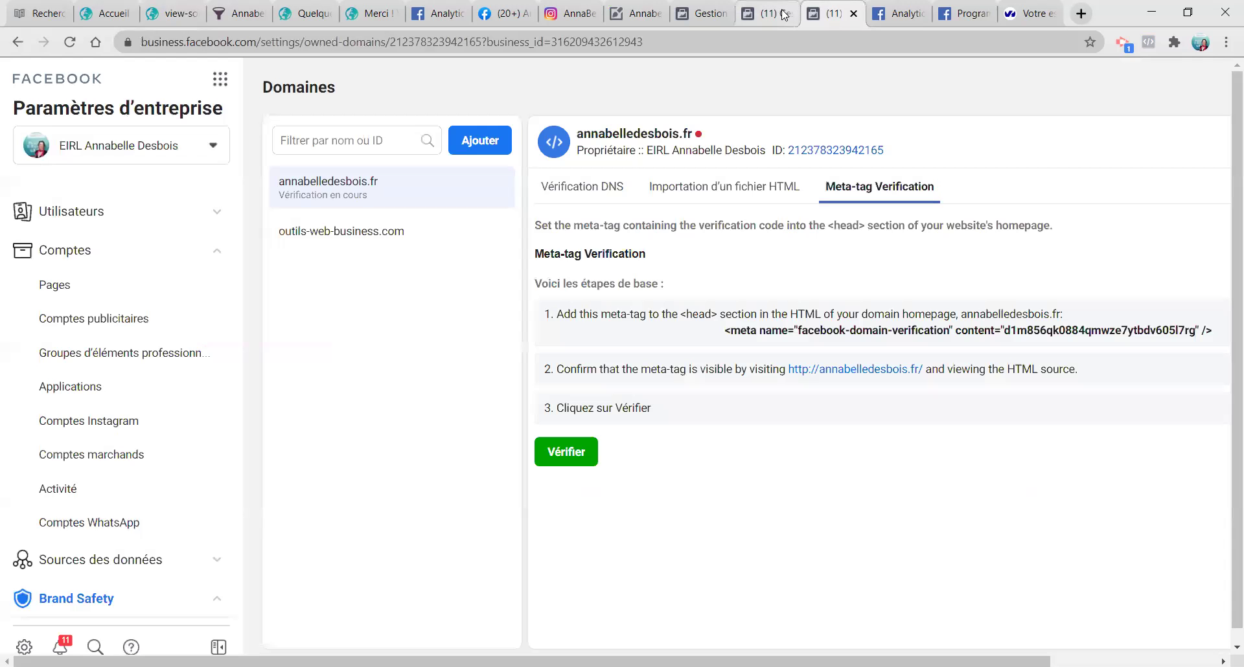
pyautogui.click(165, 16)
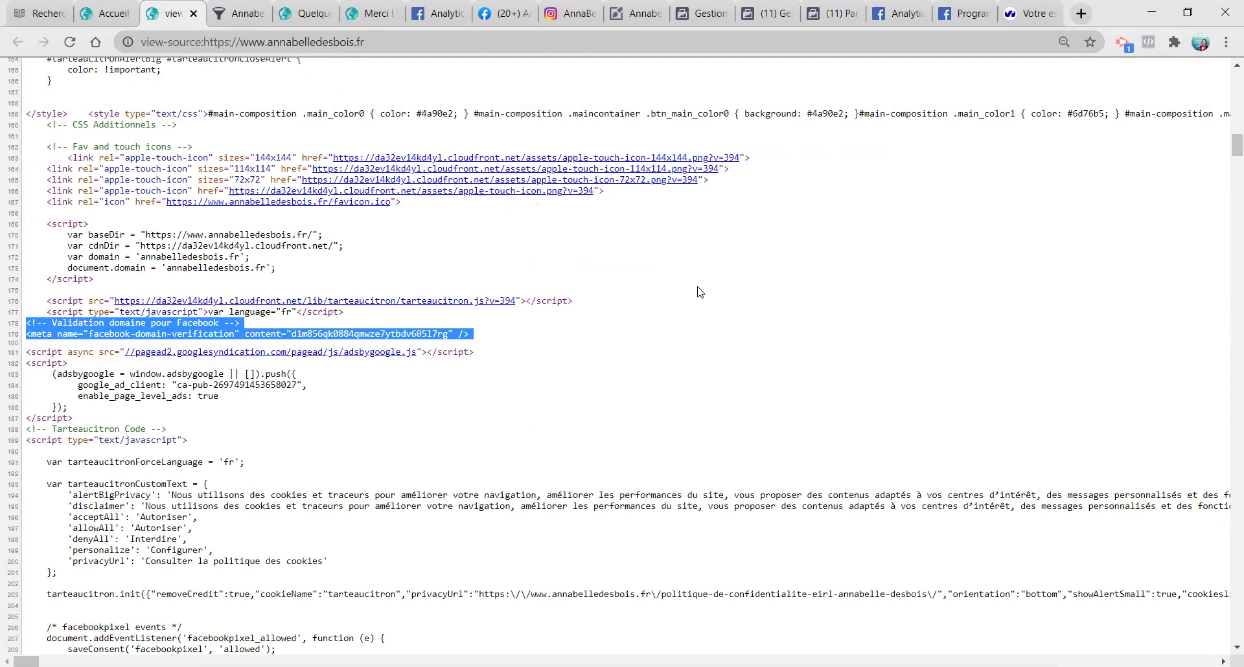
pyautogui.click(1014, 16)
# Step: Start a new TXT entry in the annabelledesbois.fr DNS zone
pyautogui.click(515, 211)
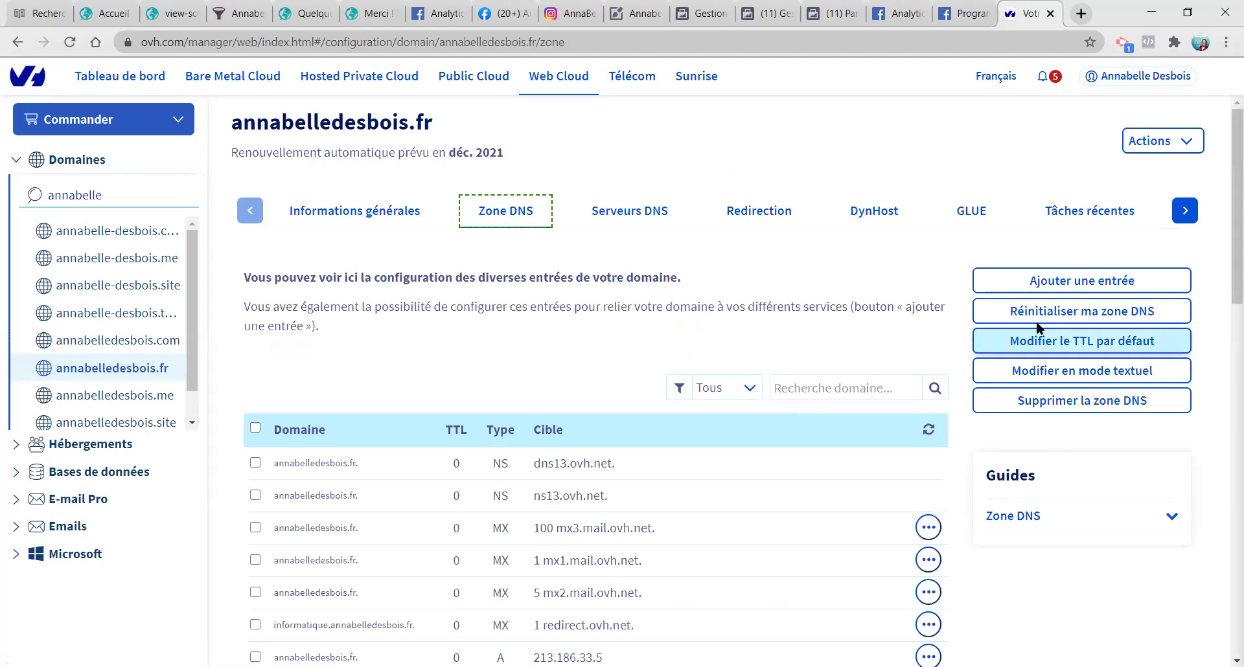
pyautogui.click(1038, 281)
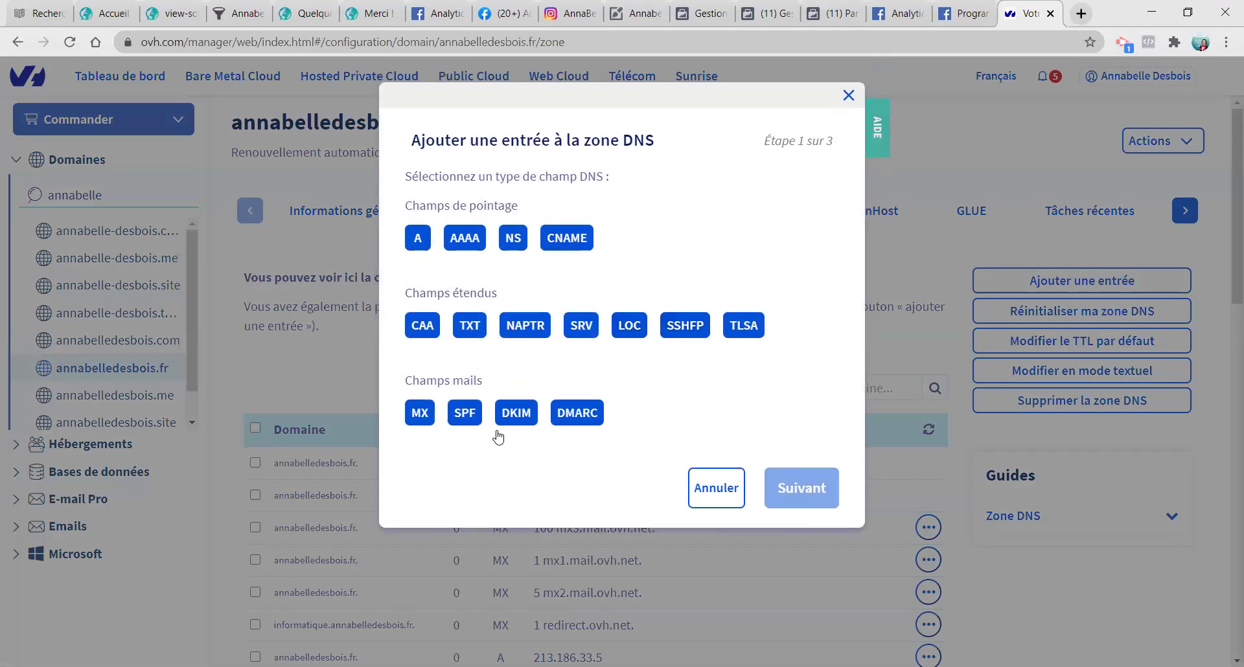
pyautogui.click(478, 324)
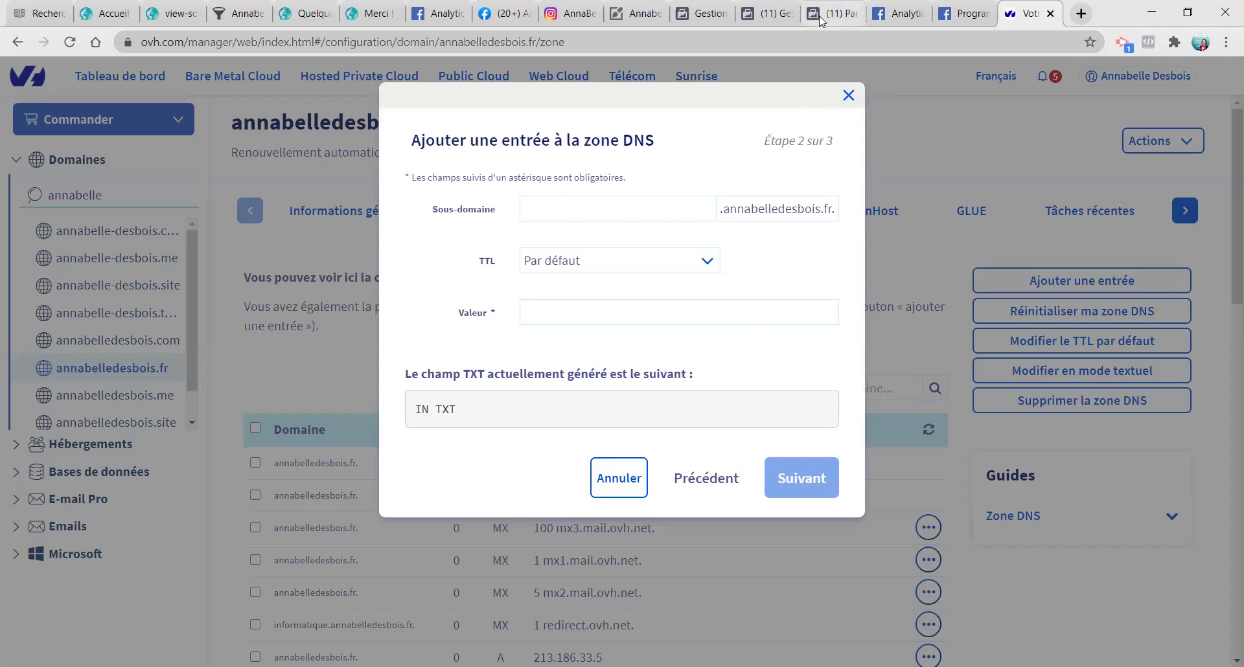
pyautogui.click(829, 13)
# Step: Paste Facebook's facebook-domain-verification value into Valeur and continue to the review step
pyautogui.click(577, 192)
pyautogui.click(819, 402)
pyautogui.click(1017, 17)
pyautogui.click(583, 310)
pyautogui.hotkey('ctrl', 'v')
pyautogui.click(802, 479)
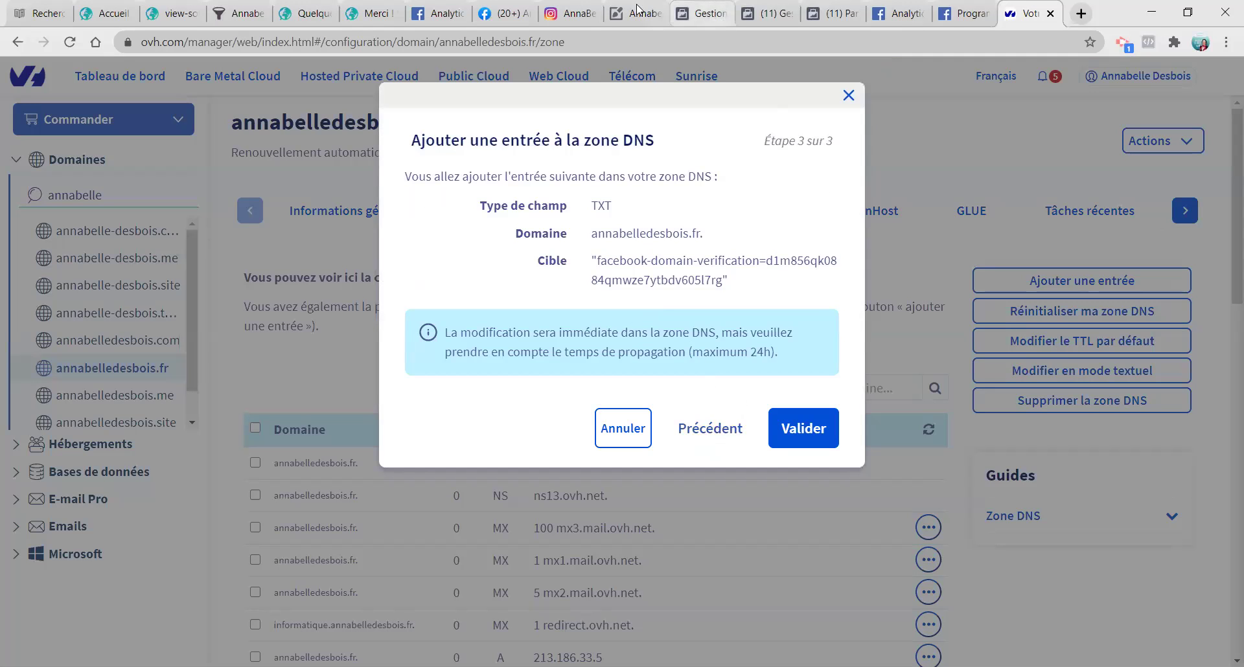
pyautogui.click(707, 11)
pyautogui.click(768, 13)
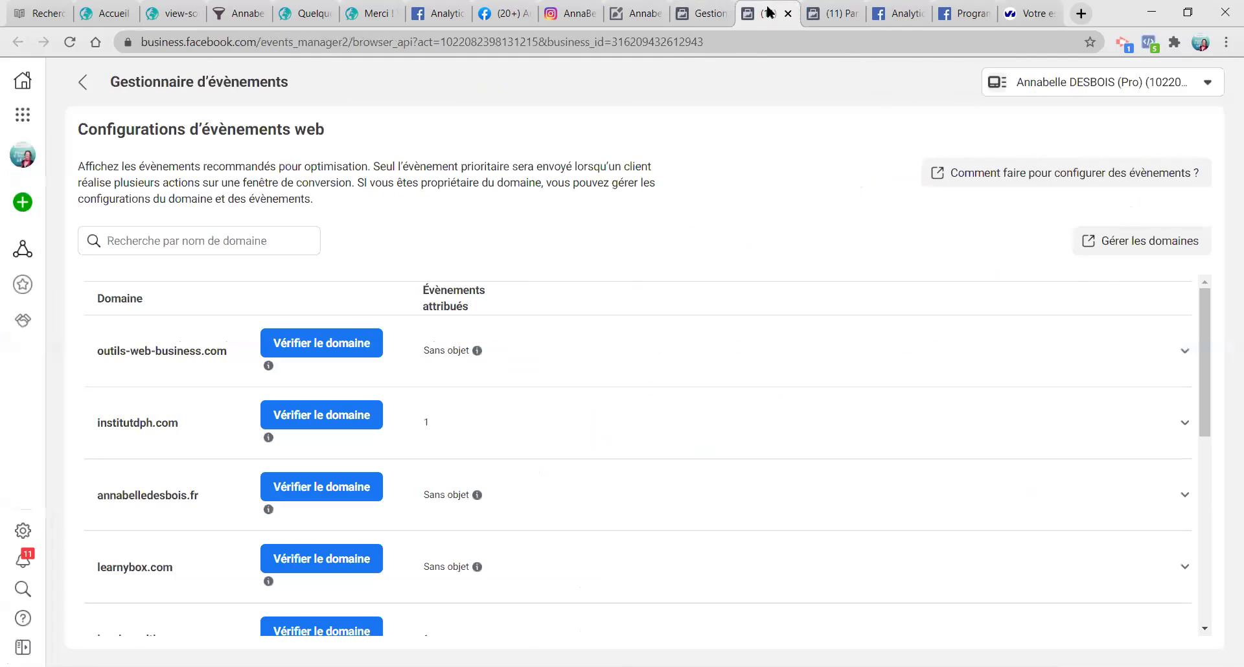
# Step: Verify annabelledesbois.fr by meta tag in Facebook, then open outils-web-business.com's domain details
pyautogui.click(831, 13)
pyautogui.click(867, 200)
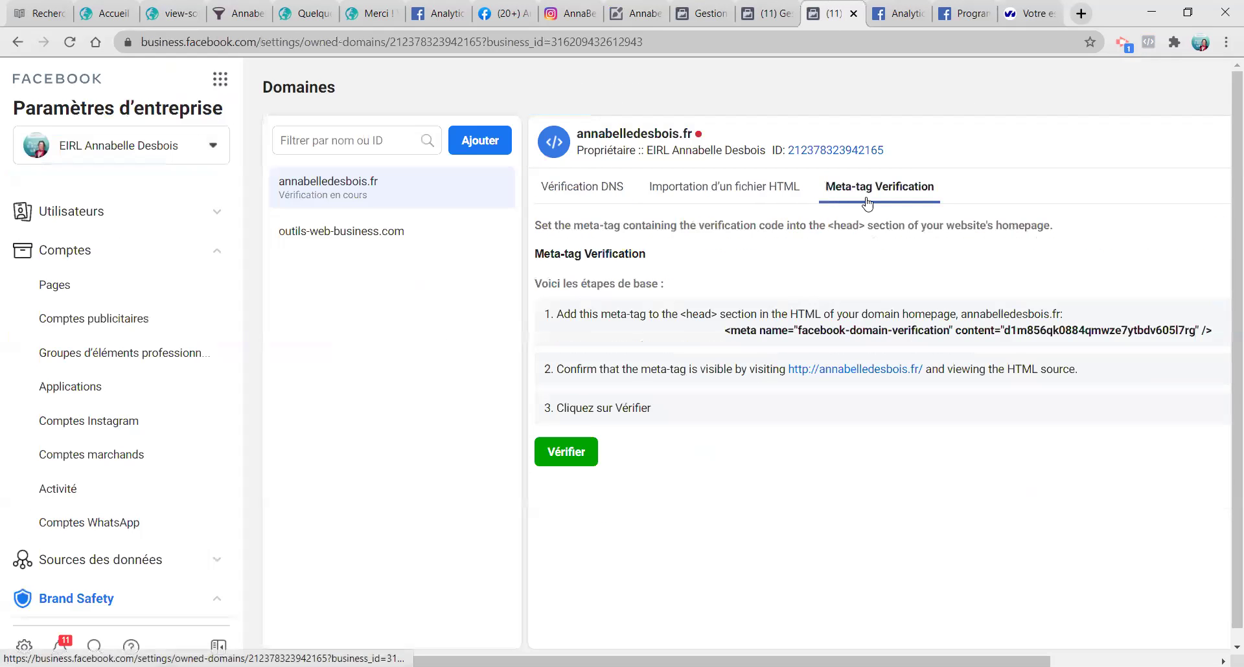
pyautogui.click(583, 452)
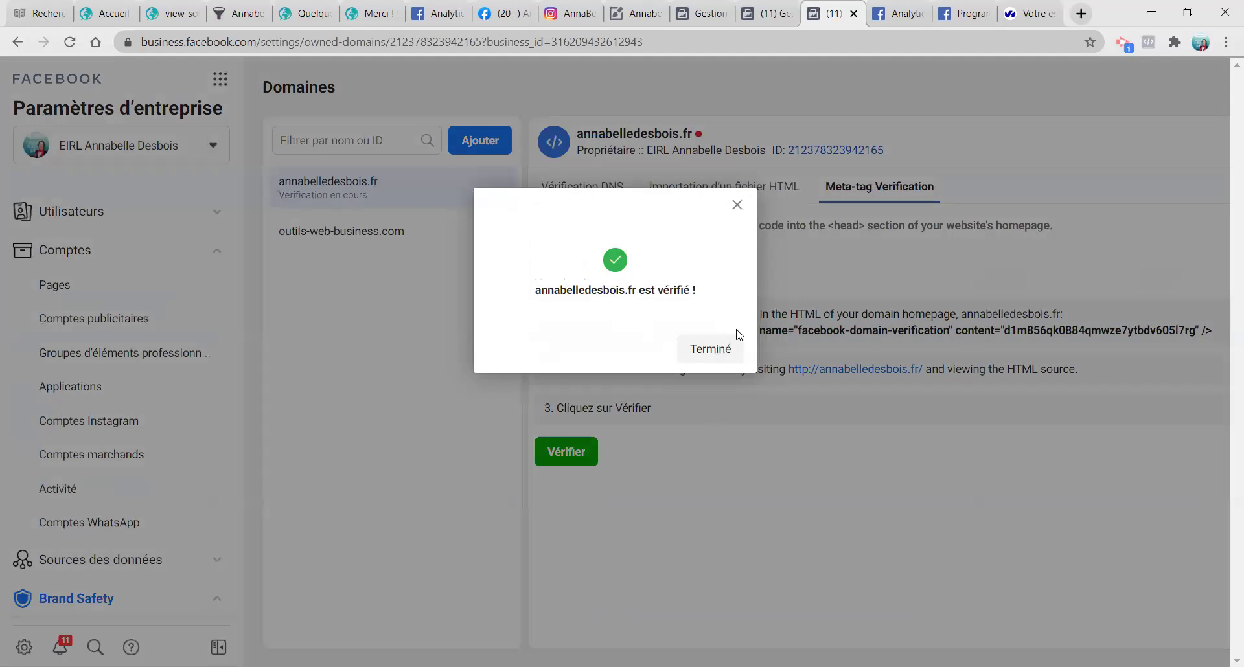
pyautogui.click(719, 350)
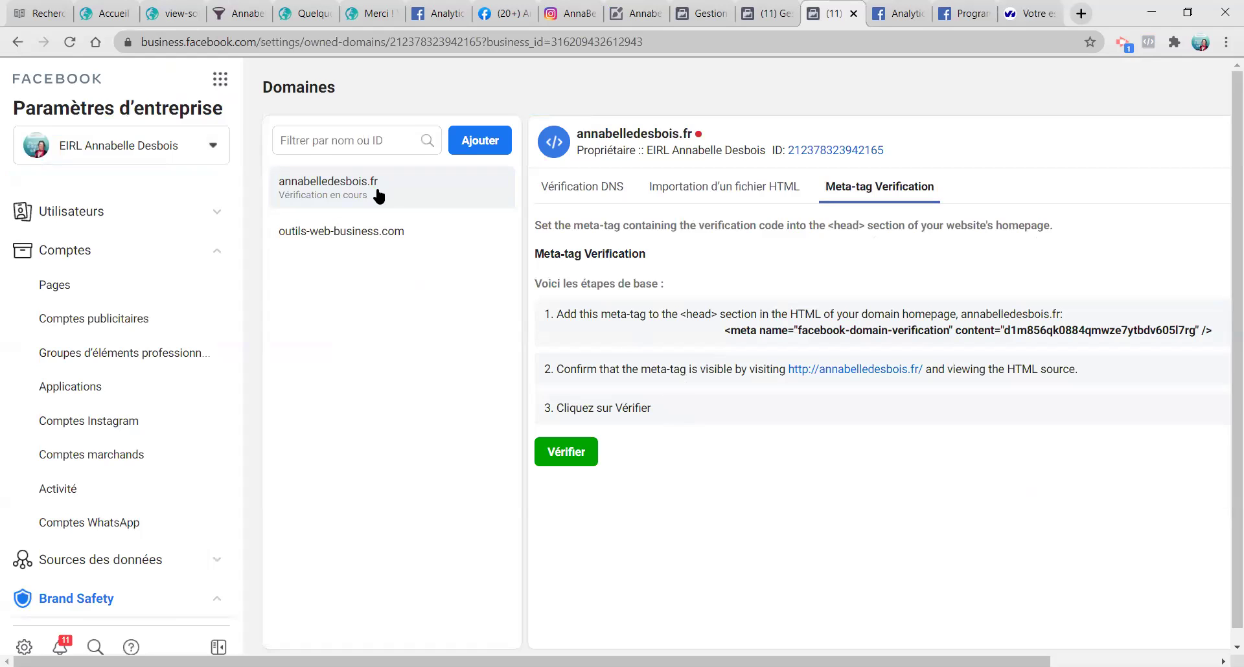
pyautogui.click(69, 41)
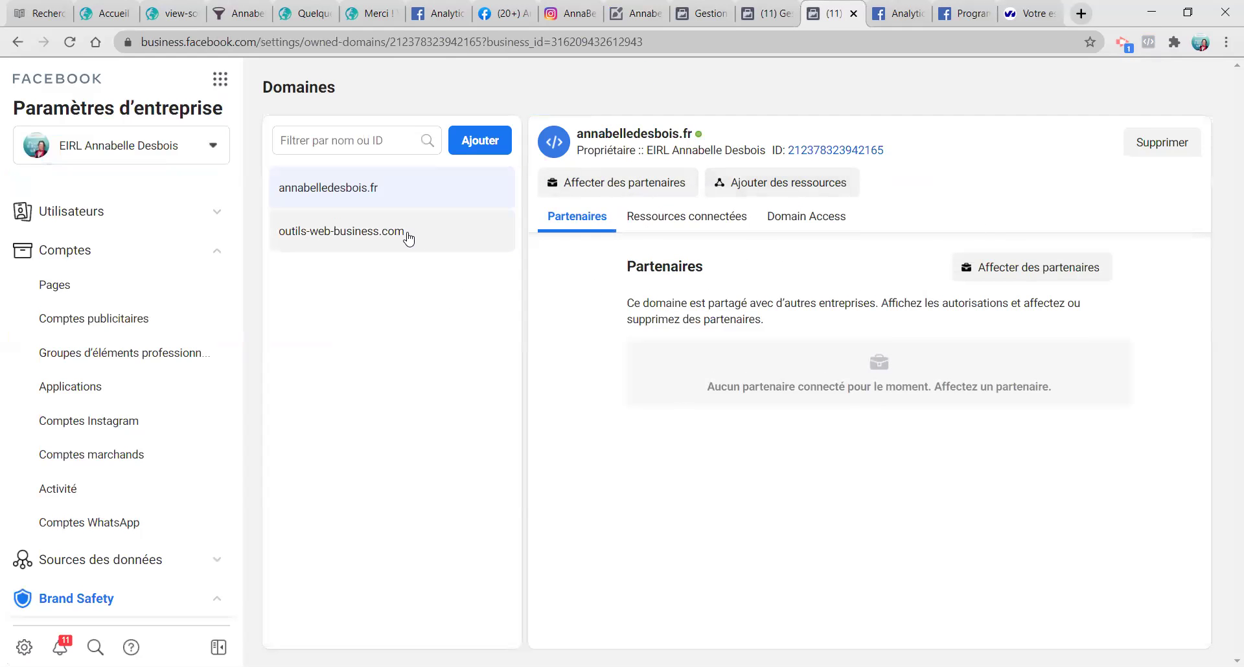
pyautogui.click(408, 239)
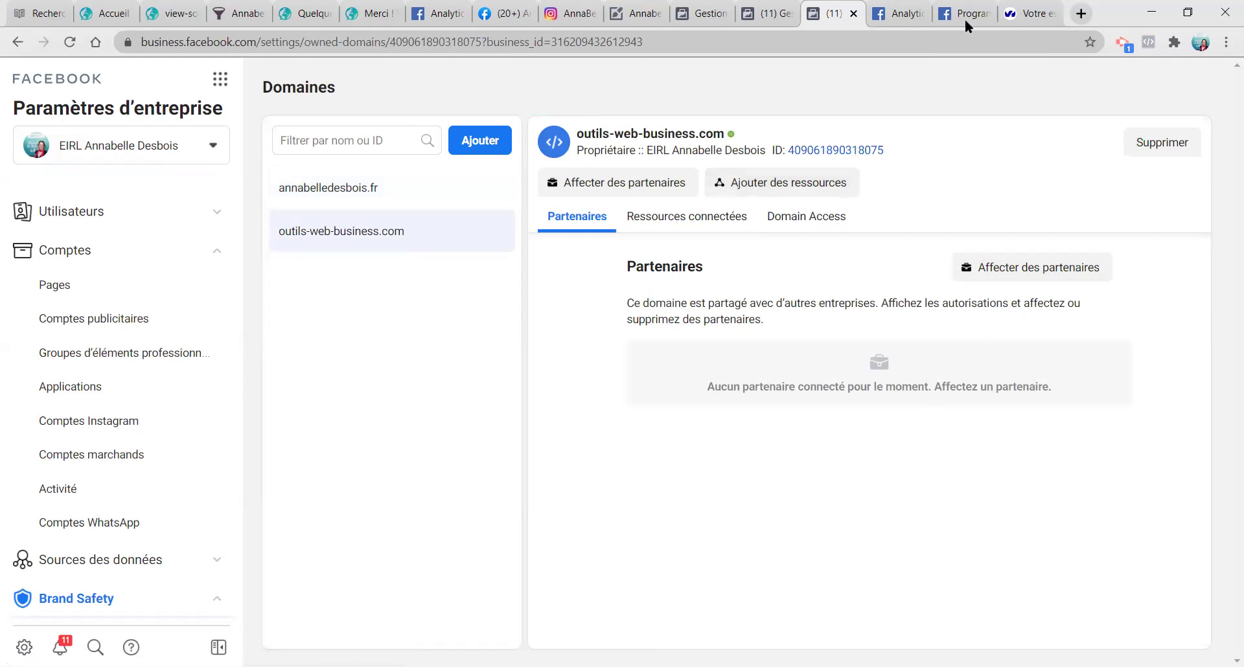
pyautogui.click(1029, 13)
# Step: Confirm the Facebook TXT entry in the annabelledesbois.fr DNS zone with Valider
pyautogui.click(806, 428)
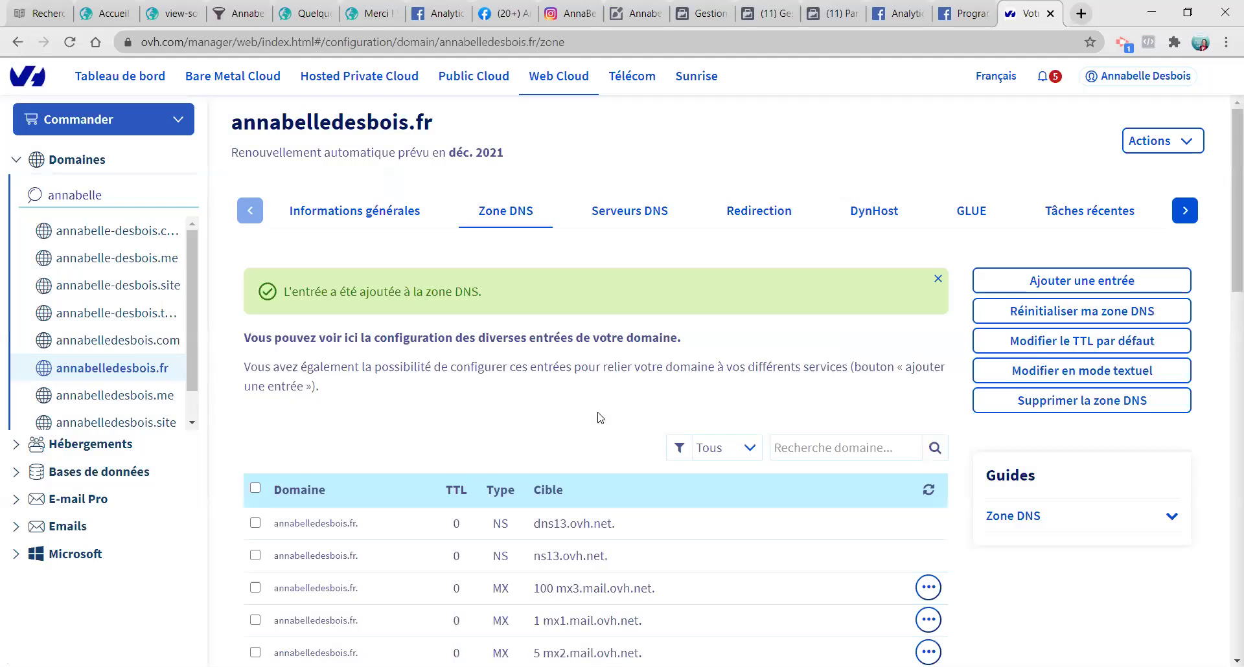
pyautogui.scroll(-4, 489, 389)
pyautogui.scroll(3, 489, 388)
pyautogui.scroll(1, 492, 395)
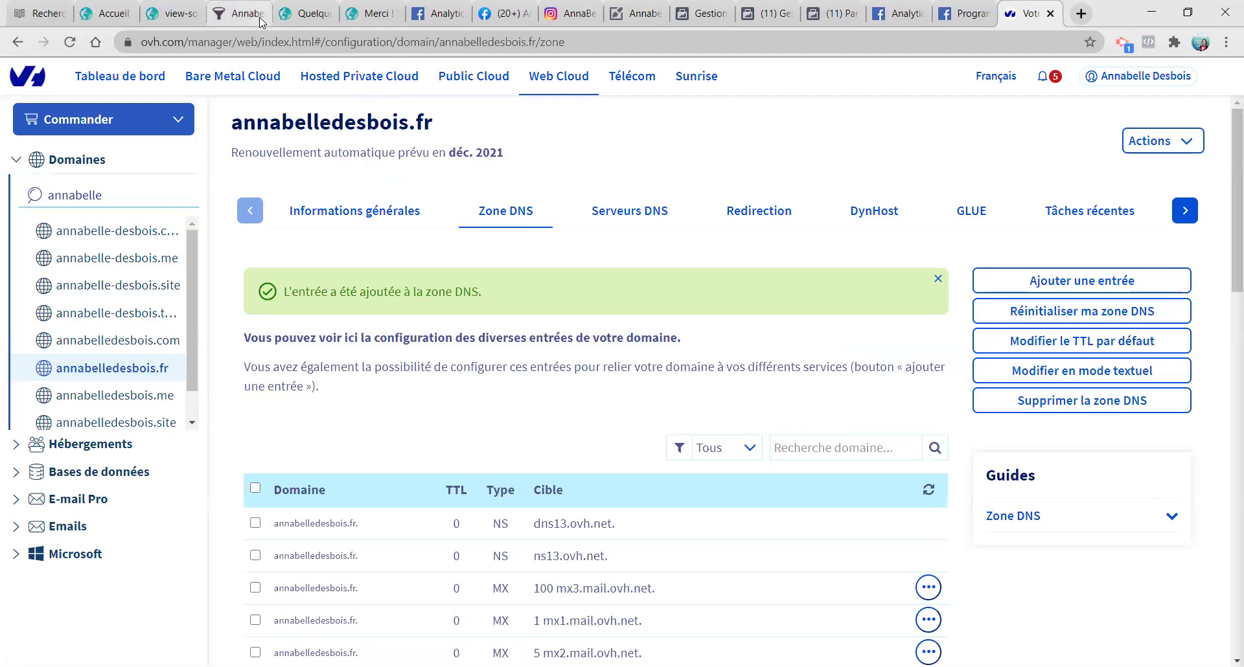
pyautogui.click(171, 13)
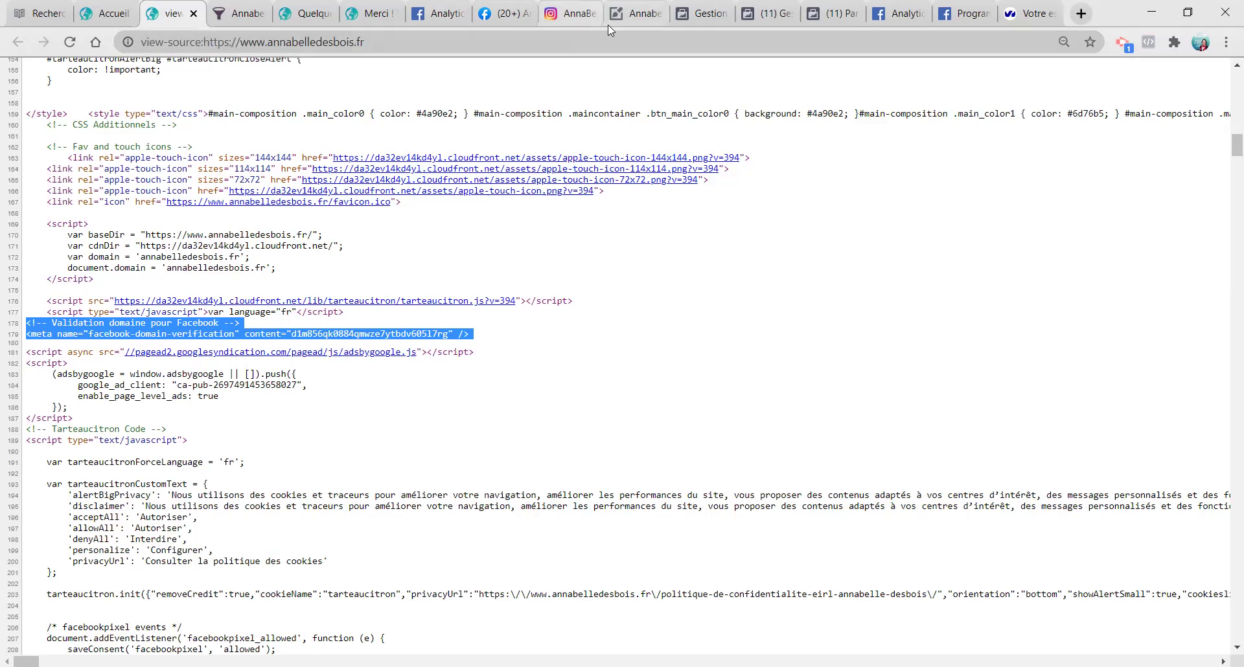
pyautogui.click(1025, 16)
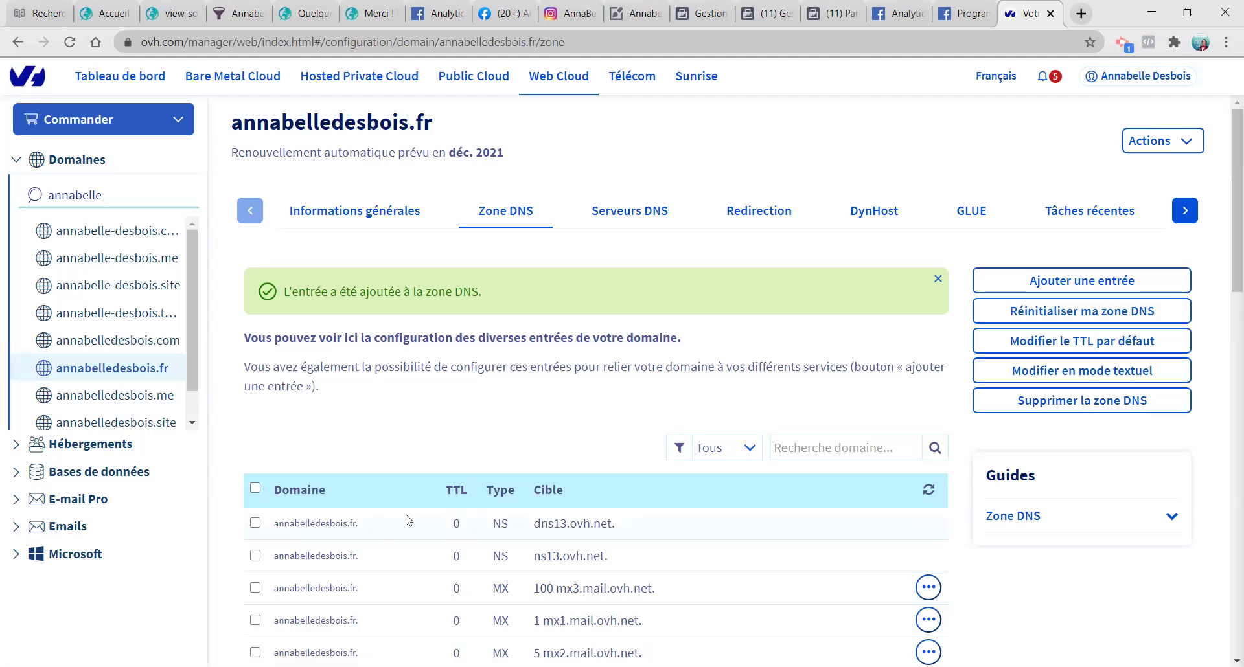
# Step: Open the Prestations Informatiques page from the annabelledesbois.fr homepage and select its address
pyautogui.click(103, 13)
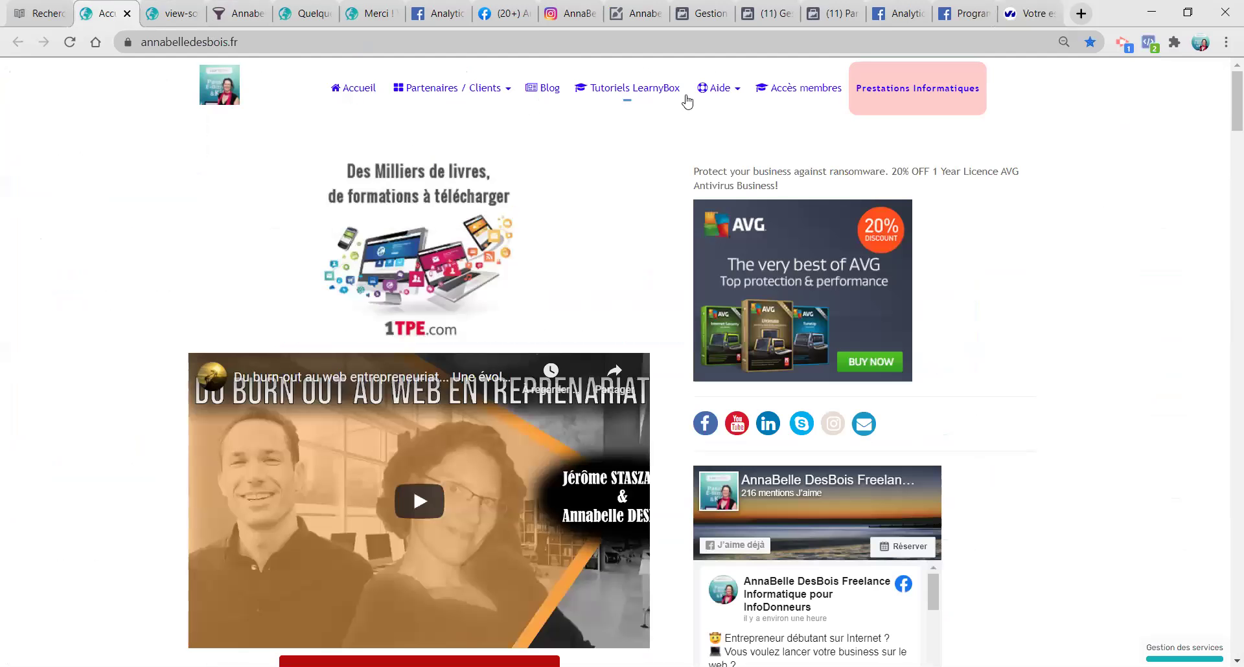
pyautogui.click(883, 91)
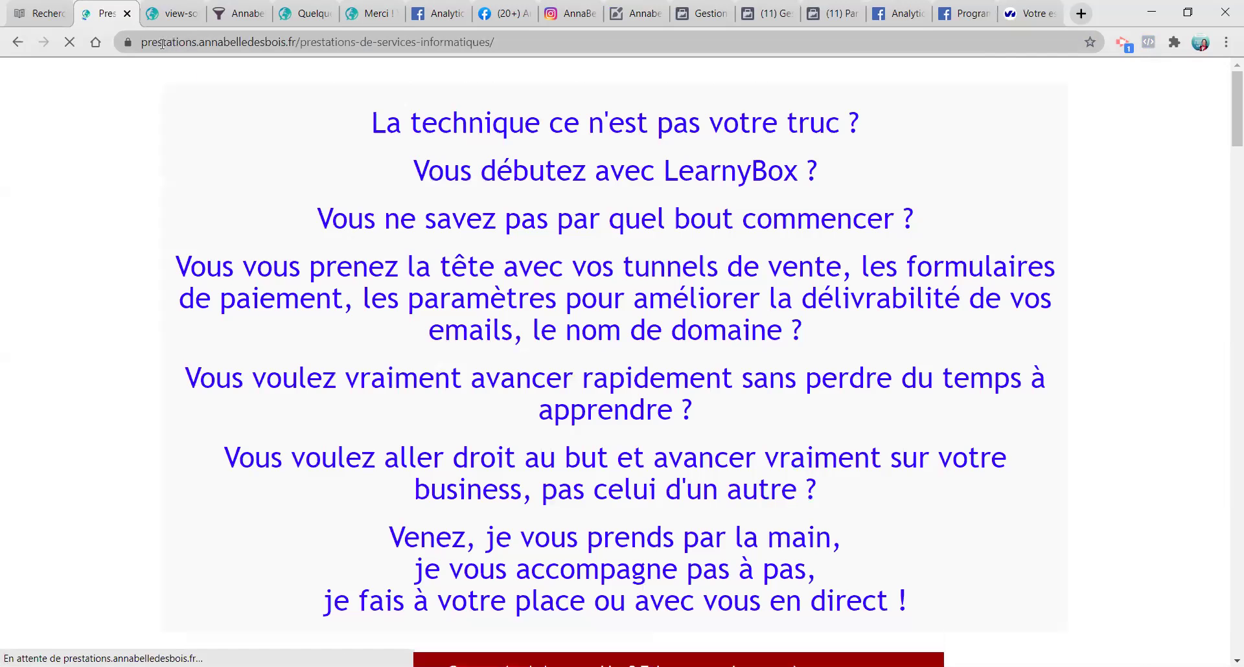
pyautogui.moveTo(161, 44); pyautogui.dragTo(332, 42)
# Step: Switch LearnyBox tracking to prestations.annabelledesbois.fr and expand its empty header code options
pyautogui.click(638, 13)
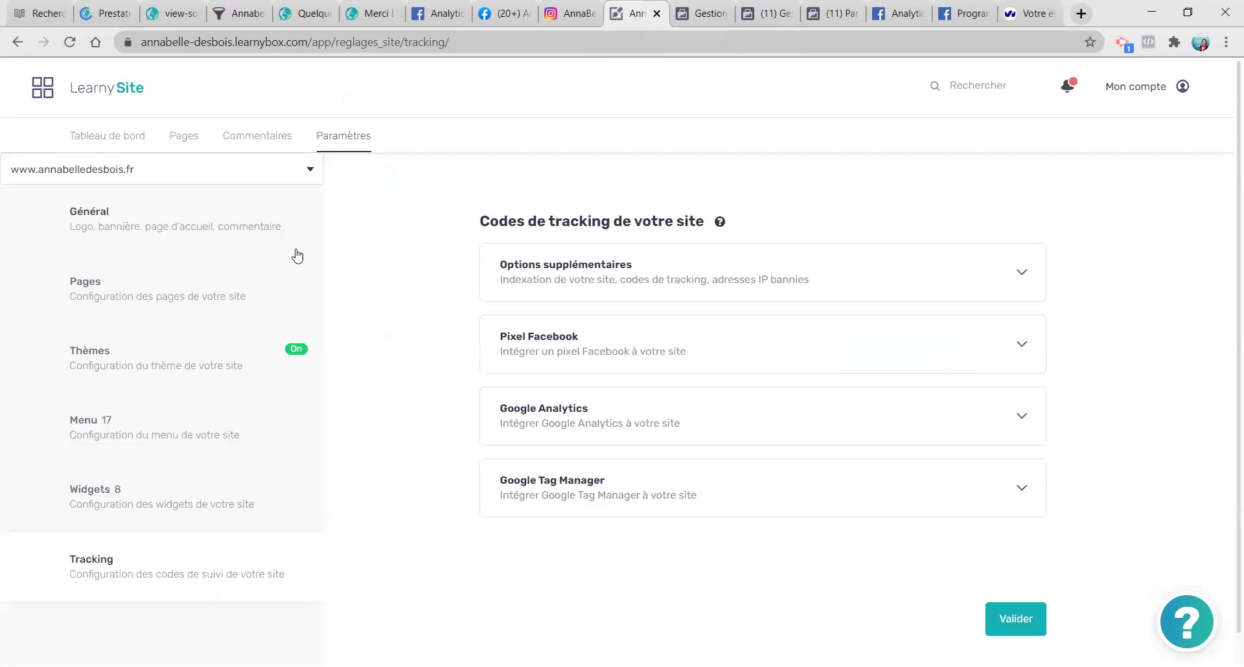
pyautogui.click(122, 185)
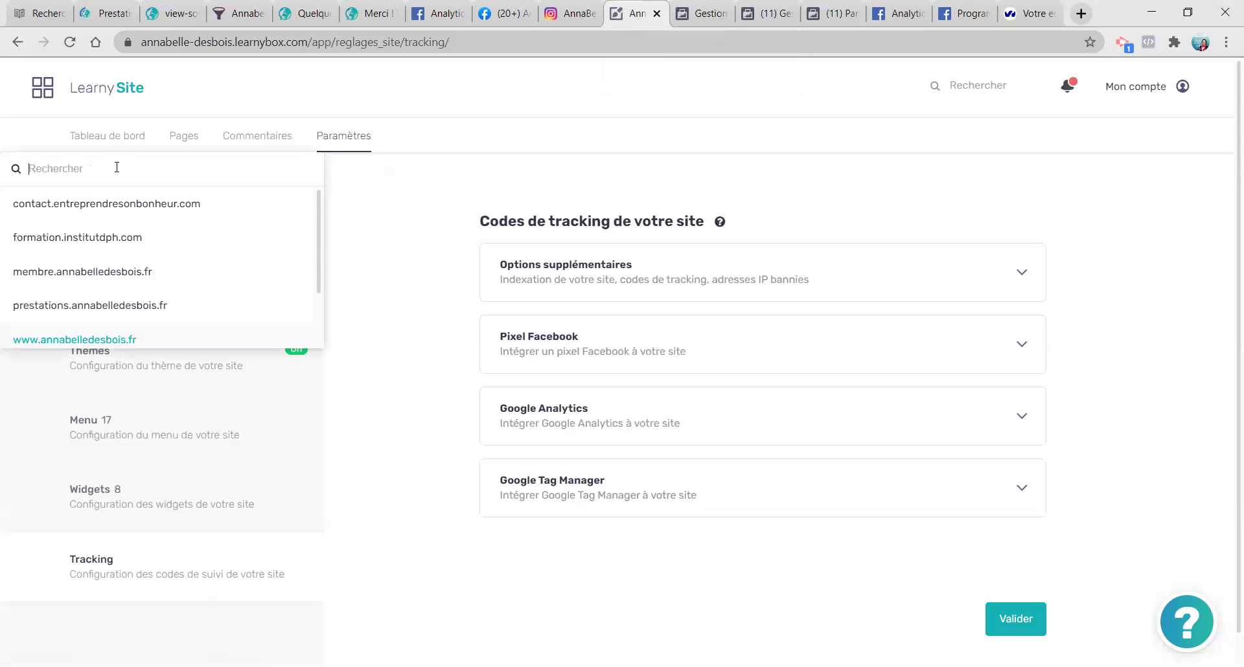
pyautogui.click(71, 306)
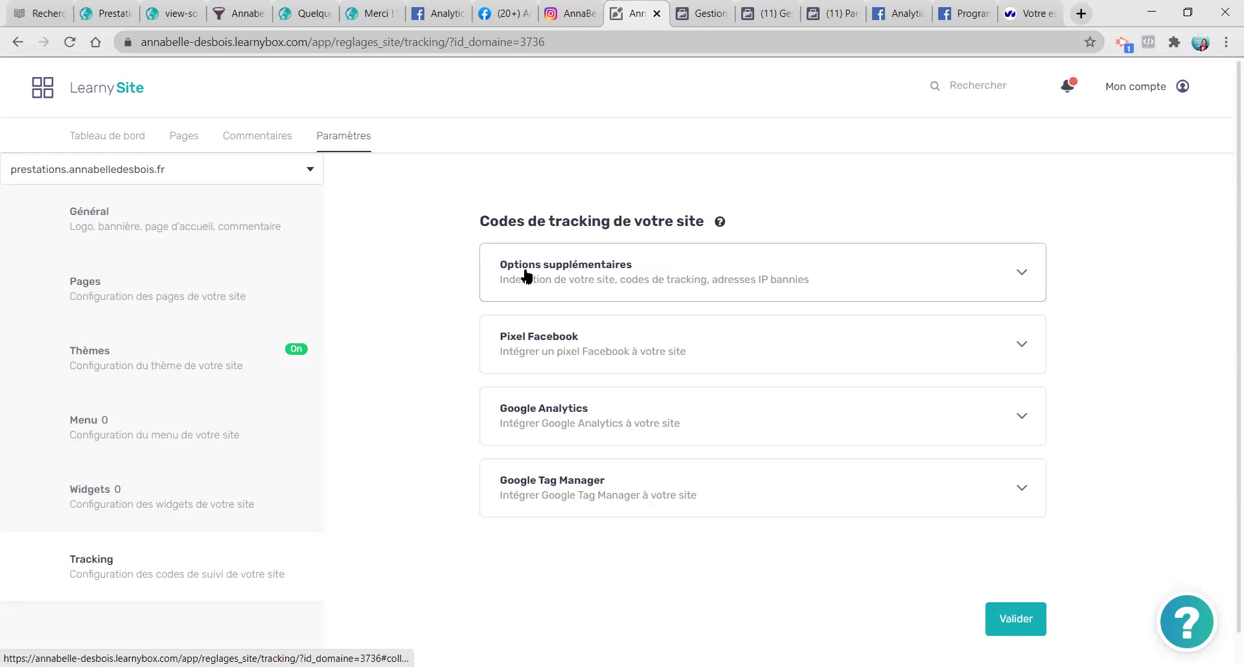
pyautogui.click(1029, 14)
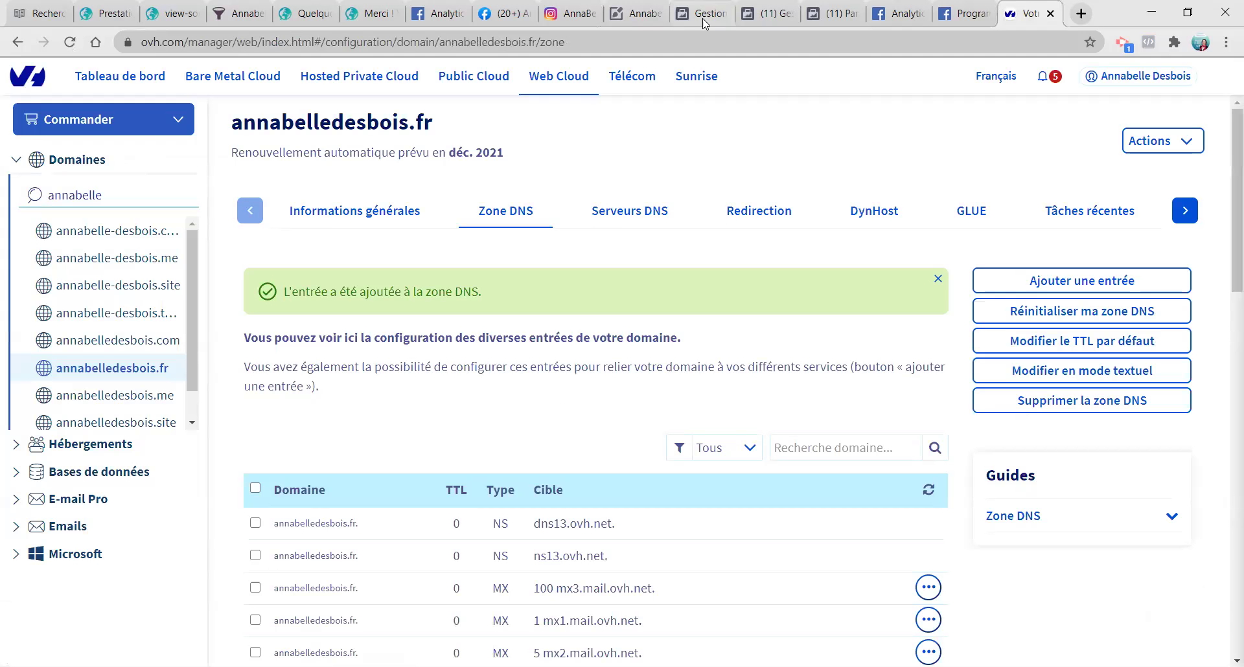
pyautogui.click(633, 13)
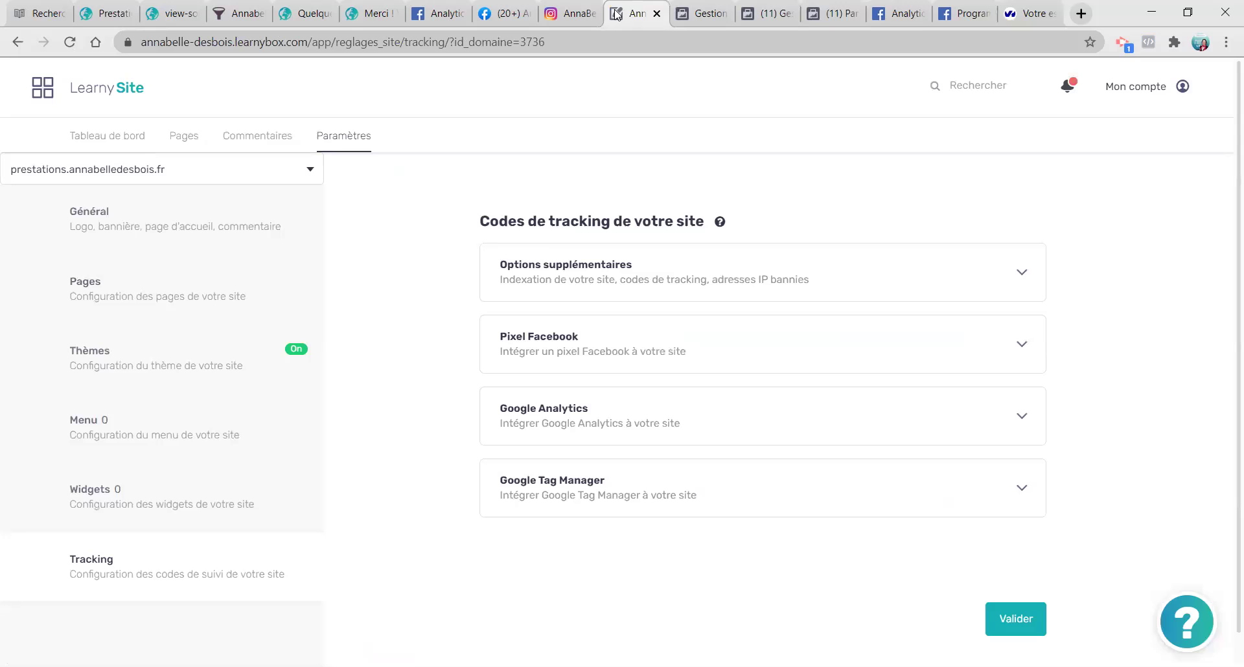
pyautogui.click(527, 280)
pyautogui.scroll(-4, 575, 519)
pyautogui.click(540, 252)
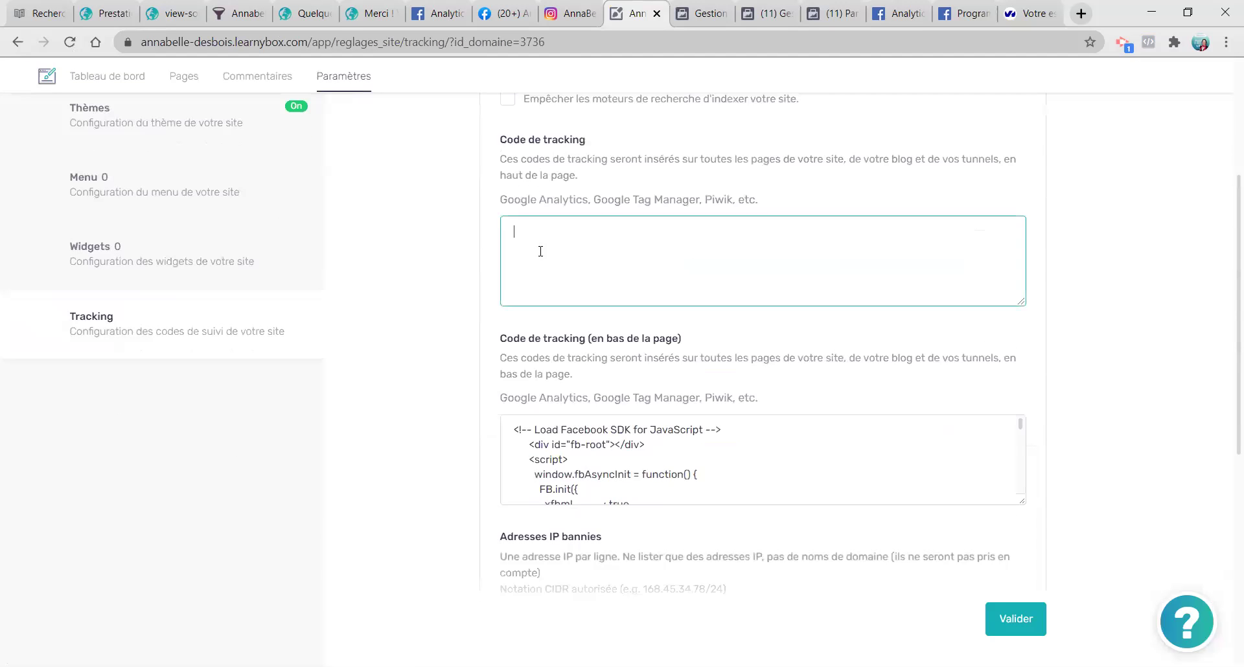
pyautogui.scroll(4, 415, 279)
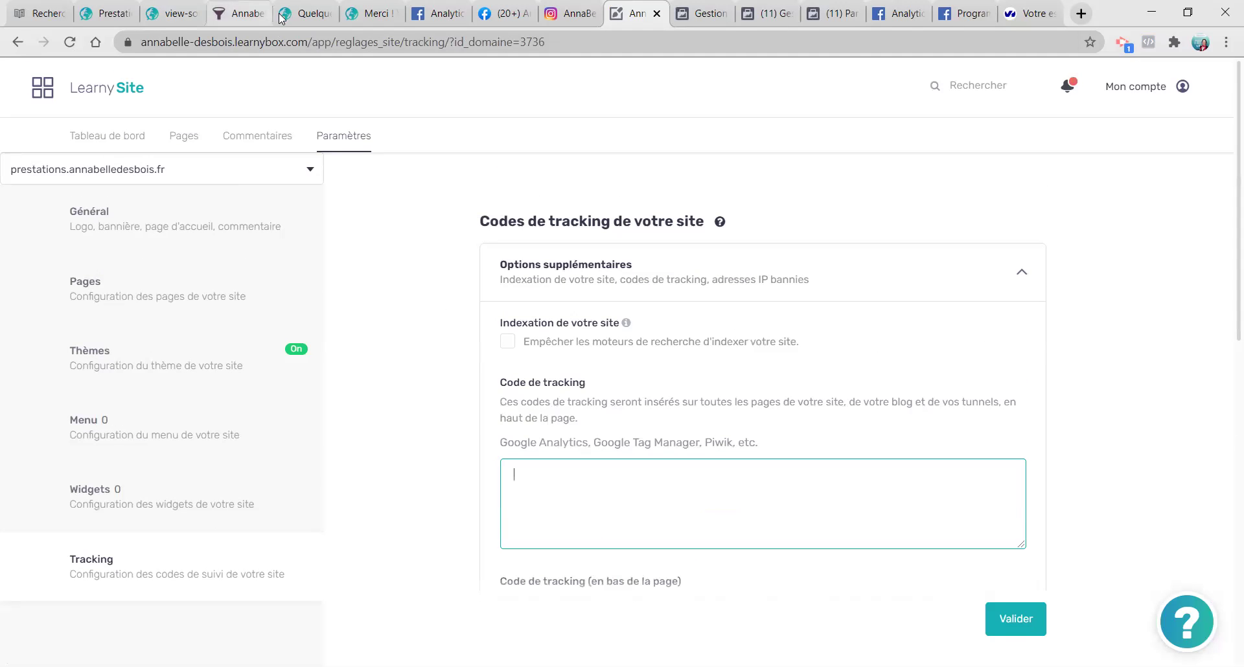
pyautogui.click(103, 13)
# Step: View the prestations page's source and search it for 'facebook', finding 26 matches
pyautogui.rightClick(141, 136)
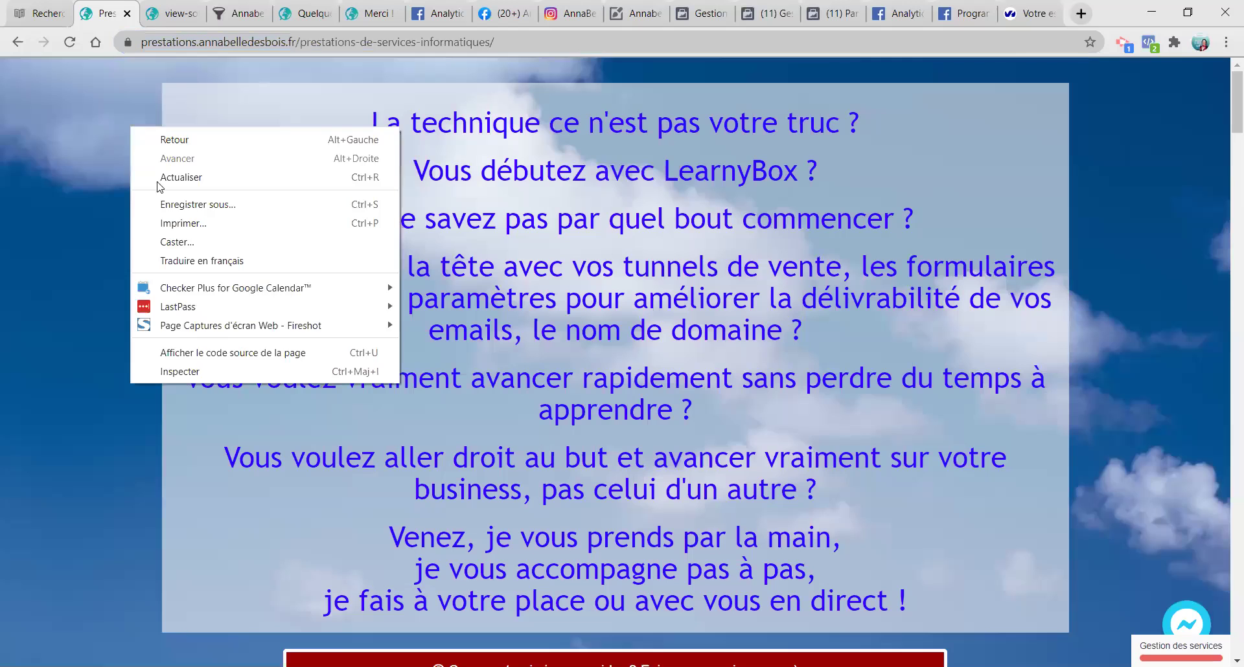
pyautogui.click(166, 348)
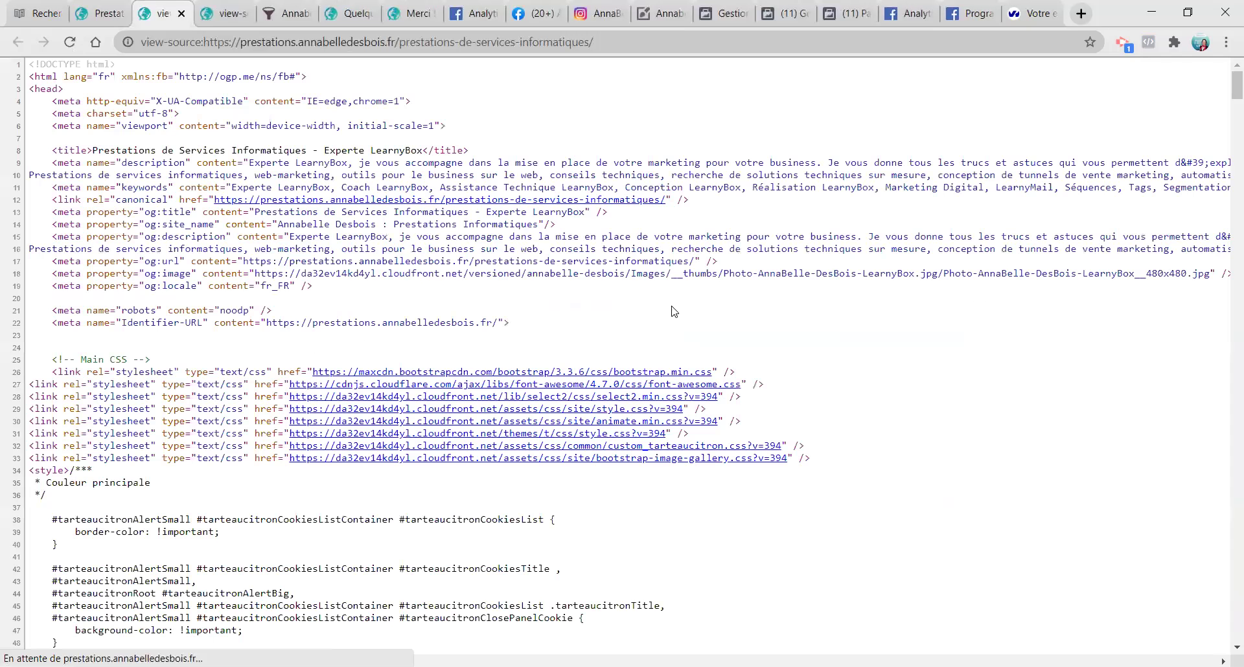
pyautogui.hotkey('ctrl', 'f')
pyautogui.write('facebook')
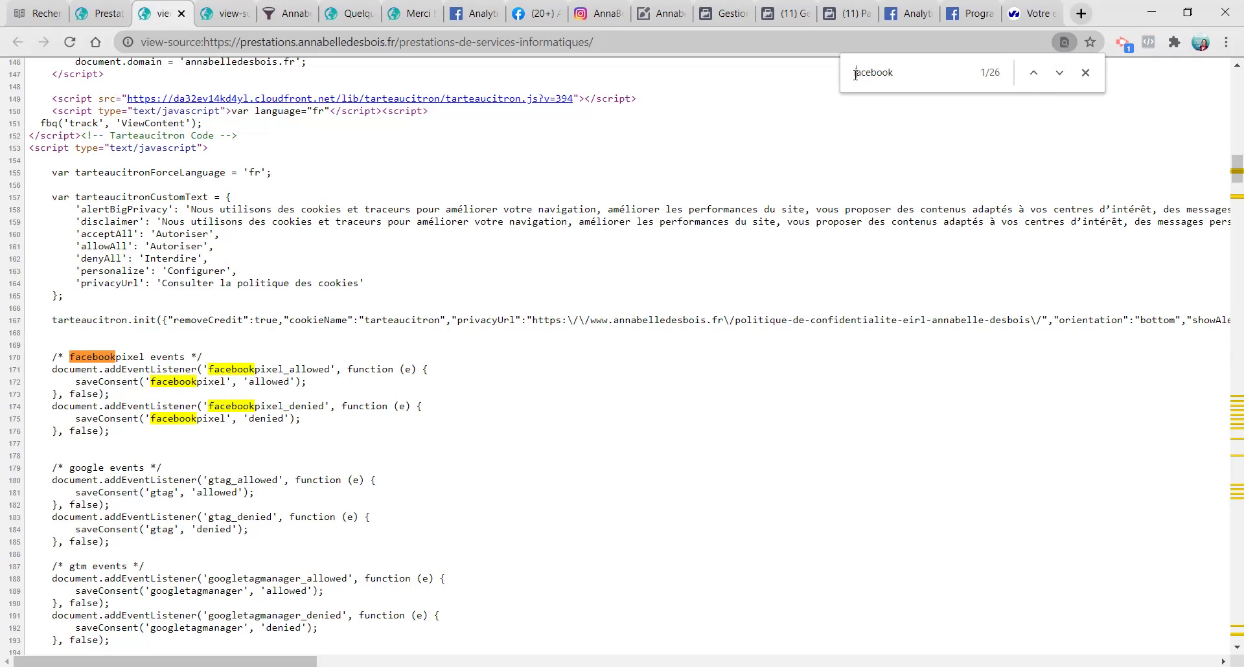
pyautogui.doubleClick(877, 71)
# Step: Locate the fbq ViewContent tracking lines in the source, then return to LearnySite tracking settings
pyautogui.scroll(-20, 810, 289)
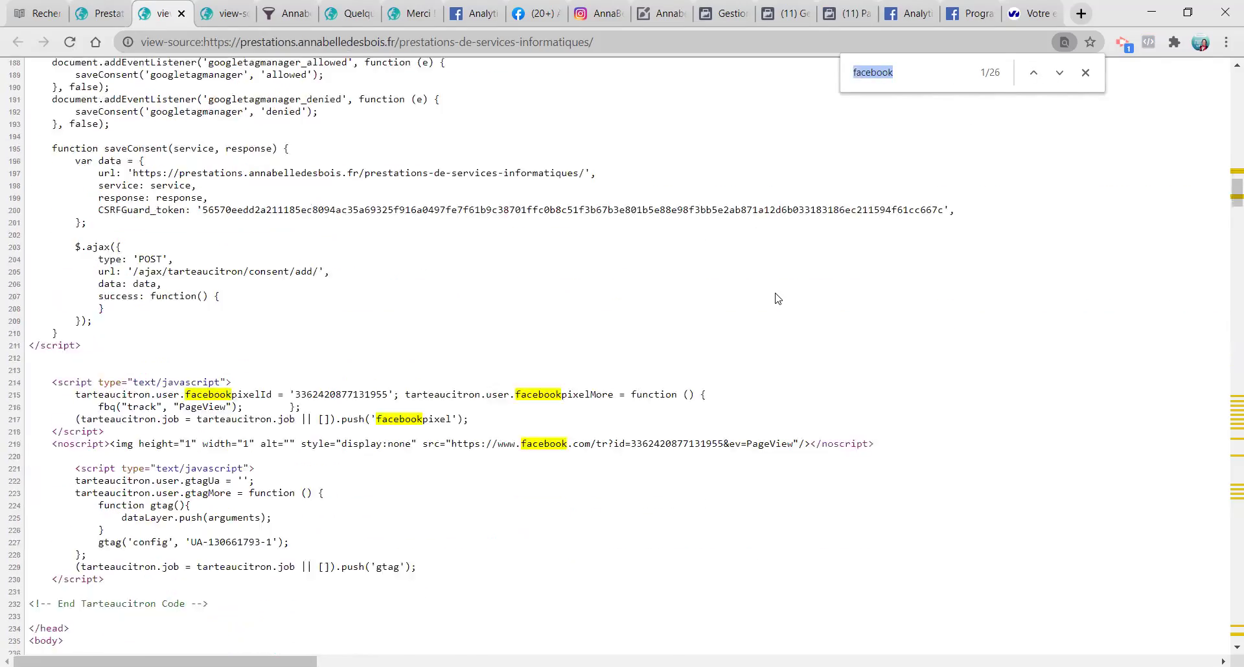
pyautogui.scroll(15, 772, 269)
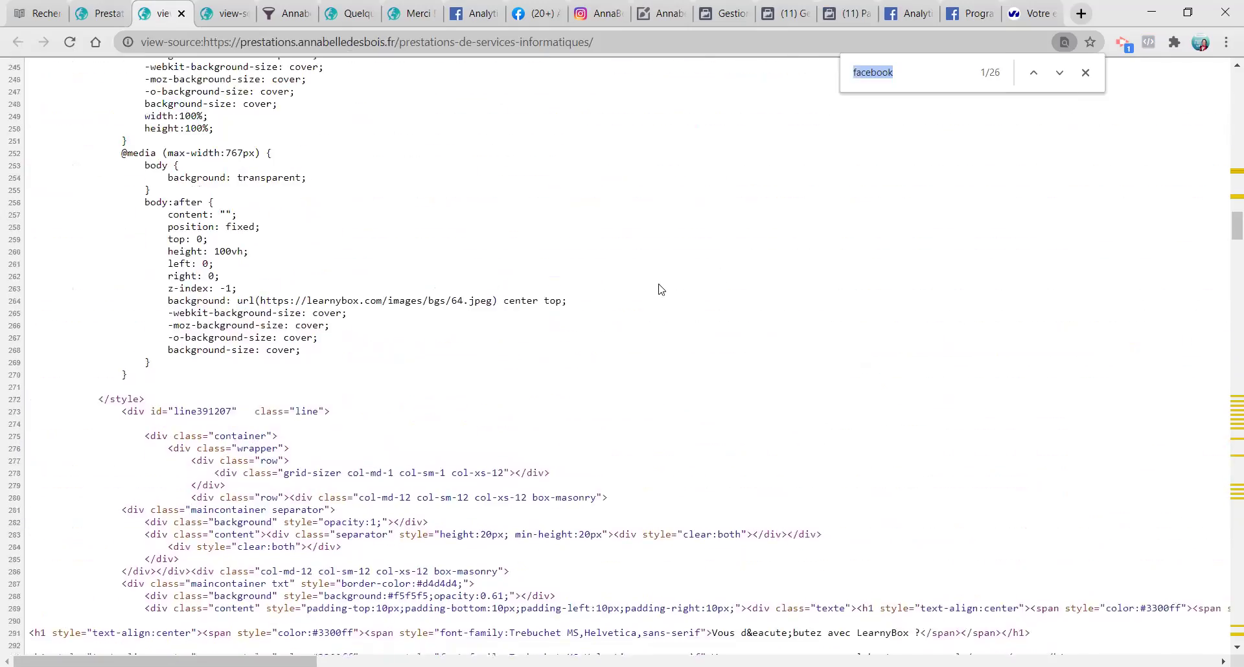
pyautogui.scroll(4, 268, 305)
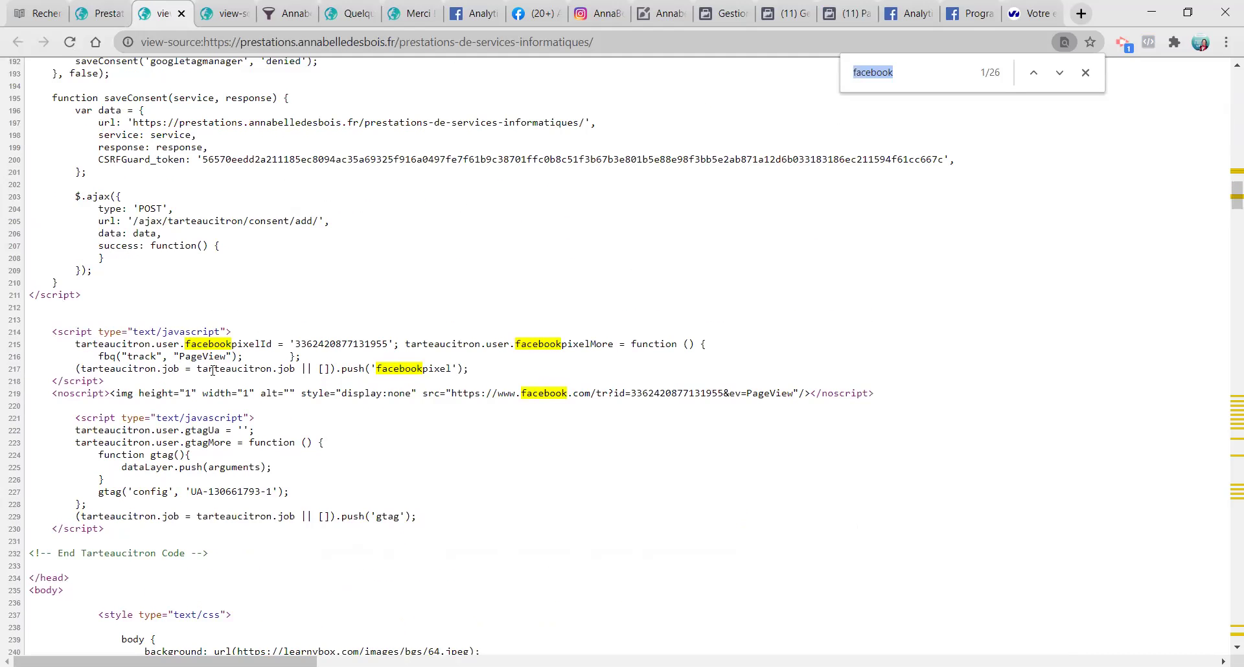
pyautogui.scroll(14, 215, 463)
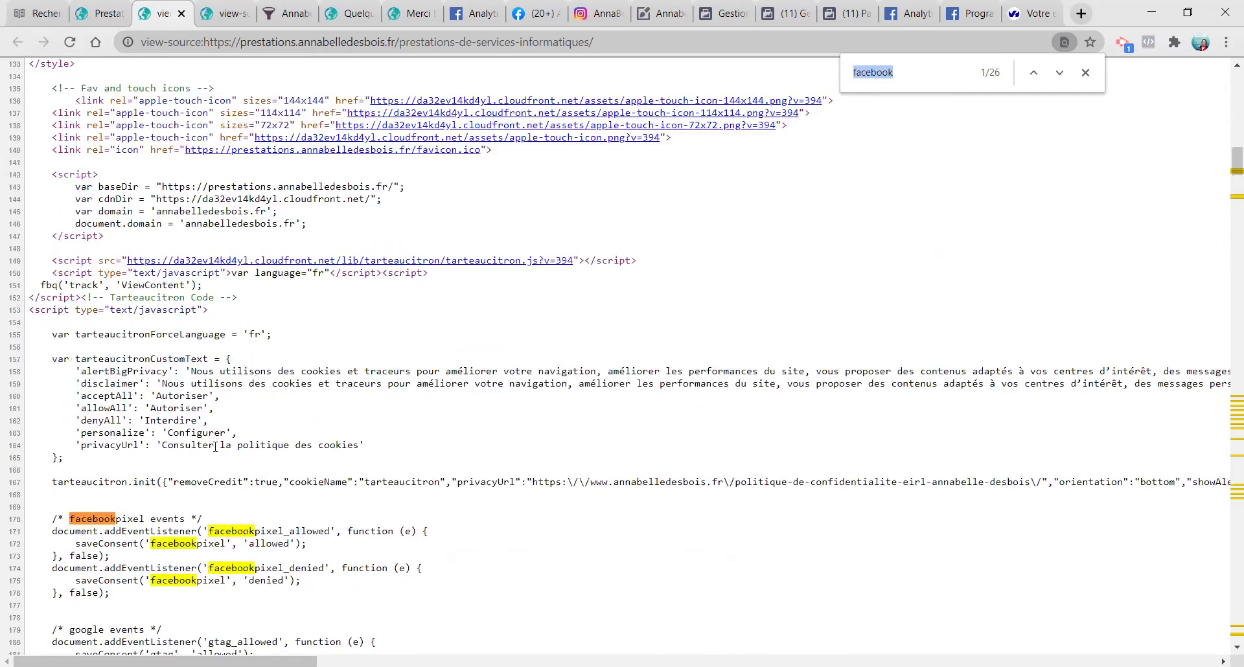
pyautogui.click(268, 434)
pyautogui.moveTo(49, 435); pyautogui.dragTo(387, 435)
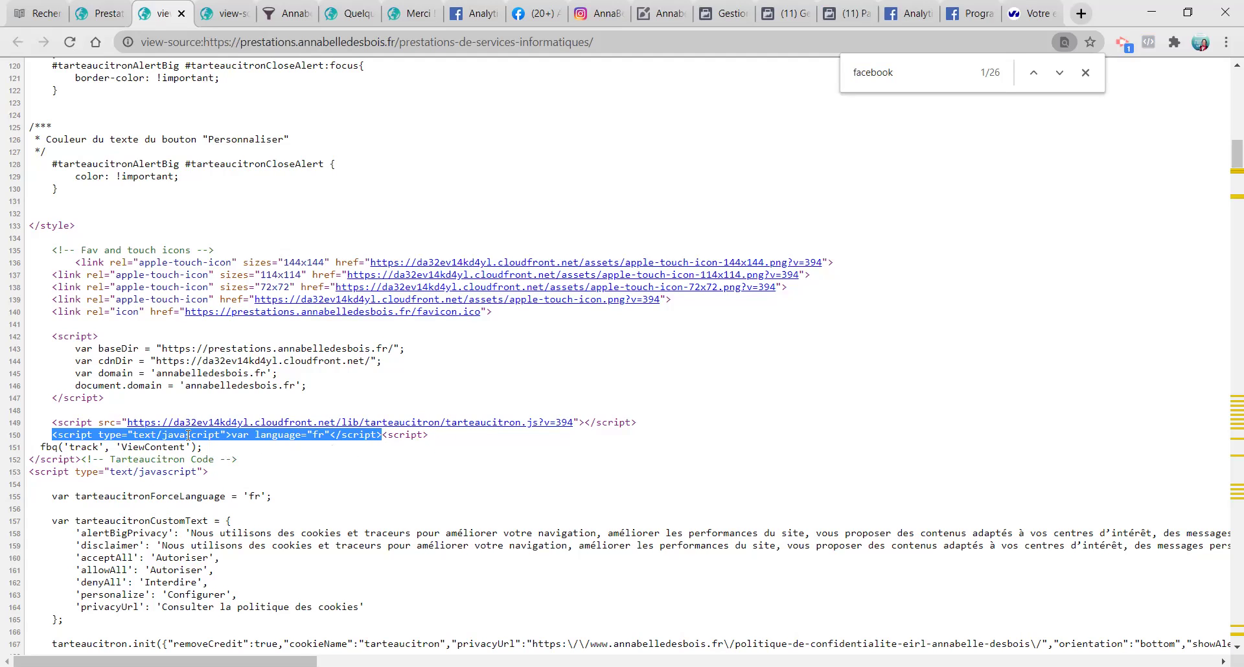
pyautogui.click(380, 435)
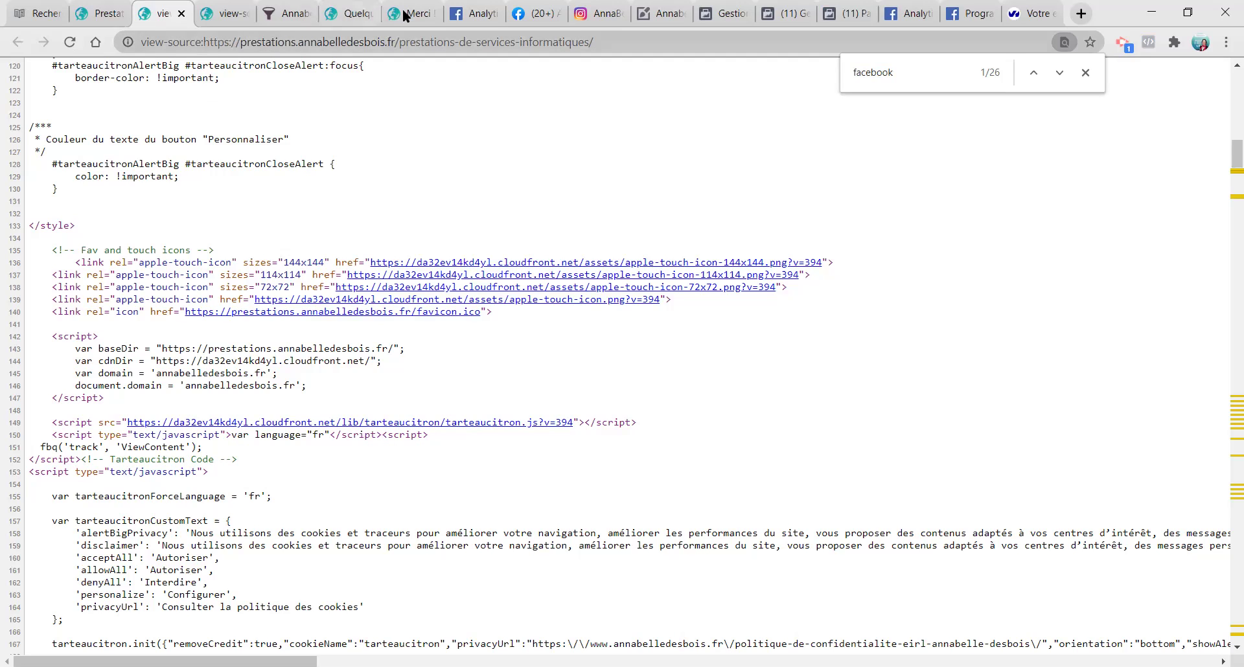
pyautogui.click(655, 14)
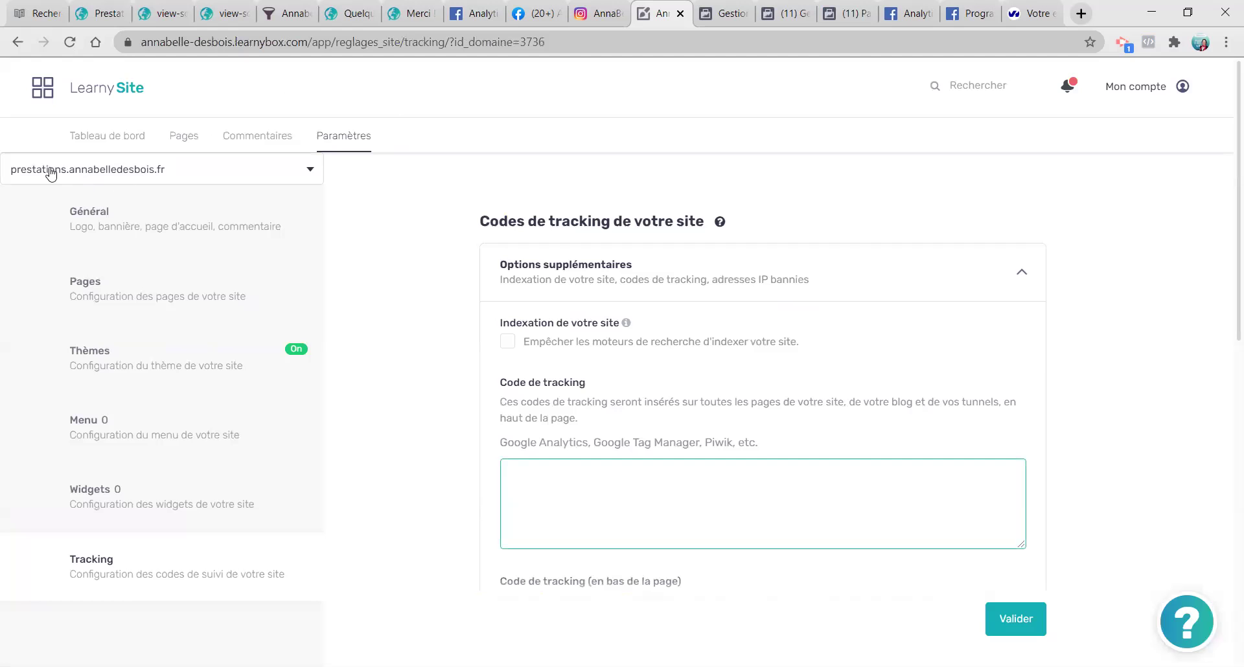
# Step: Check the LearnyBox site list, keeping prestations.annabelledesbois.fr as the selected site
pyautogui.scroll(-4, 645, 263)
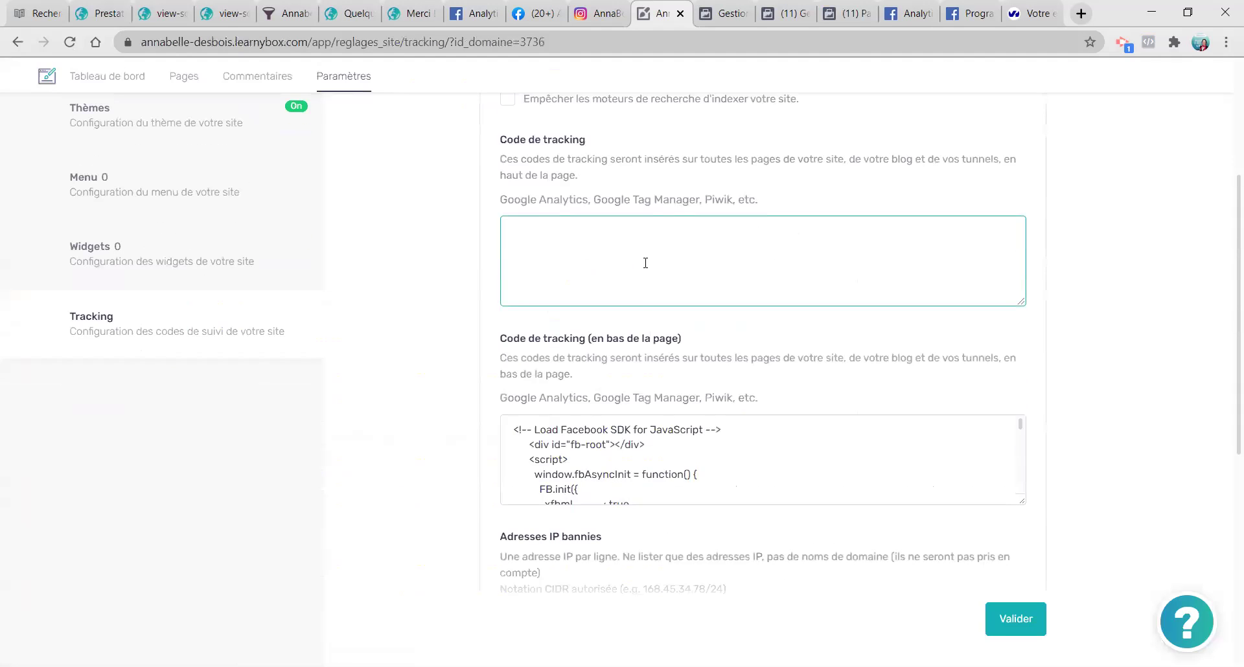
pyautogui.scroll(-3, 505, 453)
pyautogui.scroll(5, 401, 363)
pyautogui.click(207, 170)
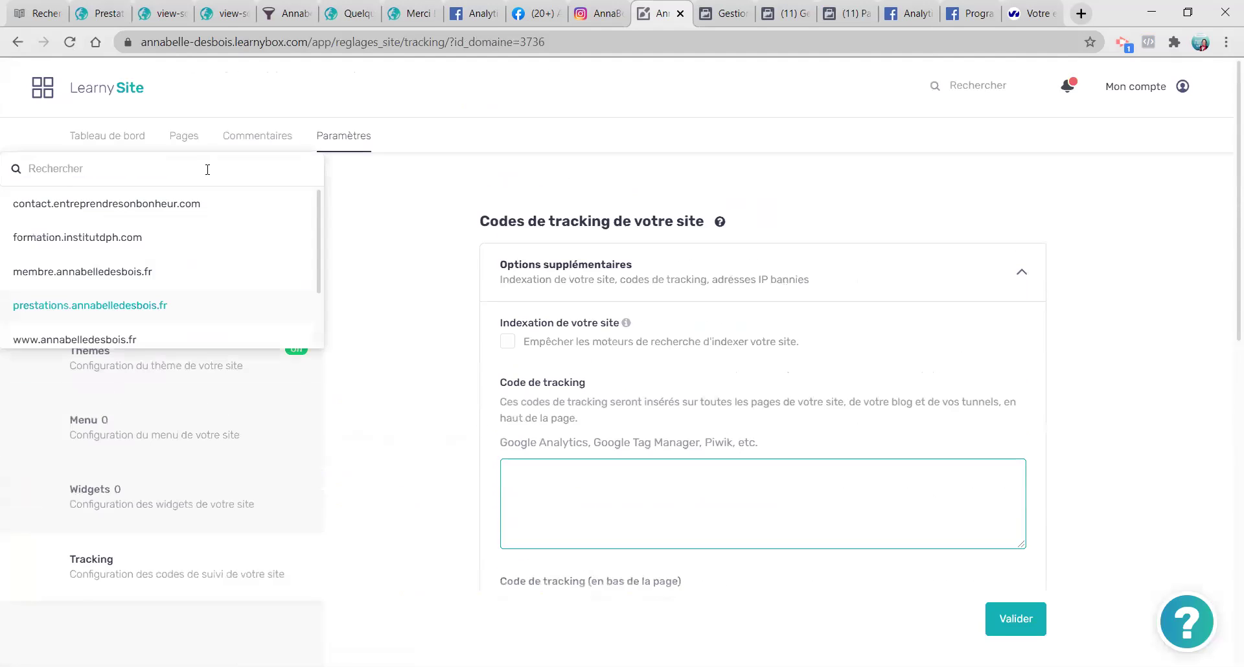
pyautogui.click(394, 250)
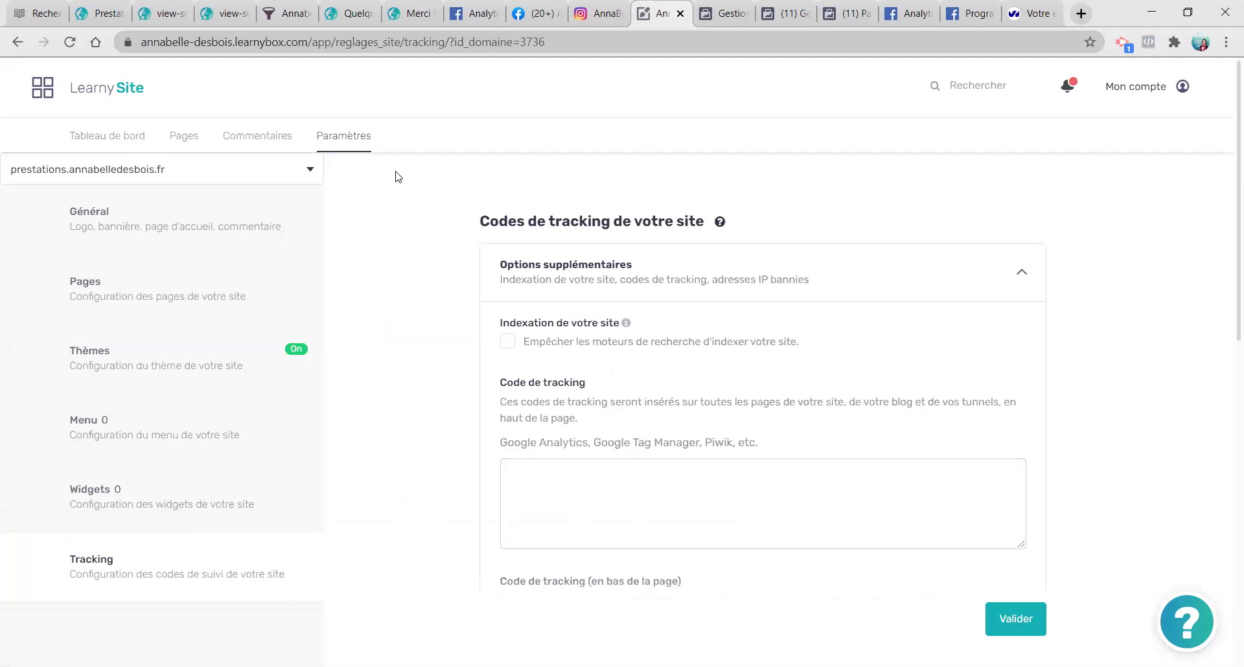
# Step: Look over the main site source, prestations page and DNS zone, ending on the Ads Manager resource centre
pyautogui.click(221, 12)
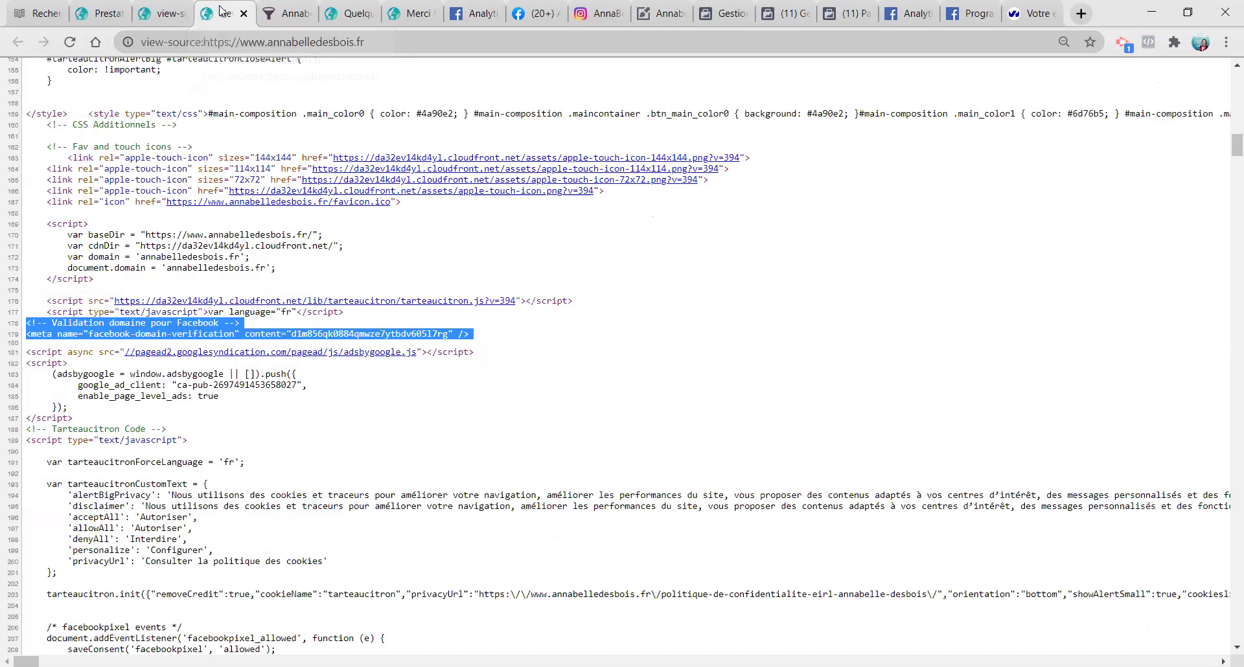
pyautogui.click(103, 9)
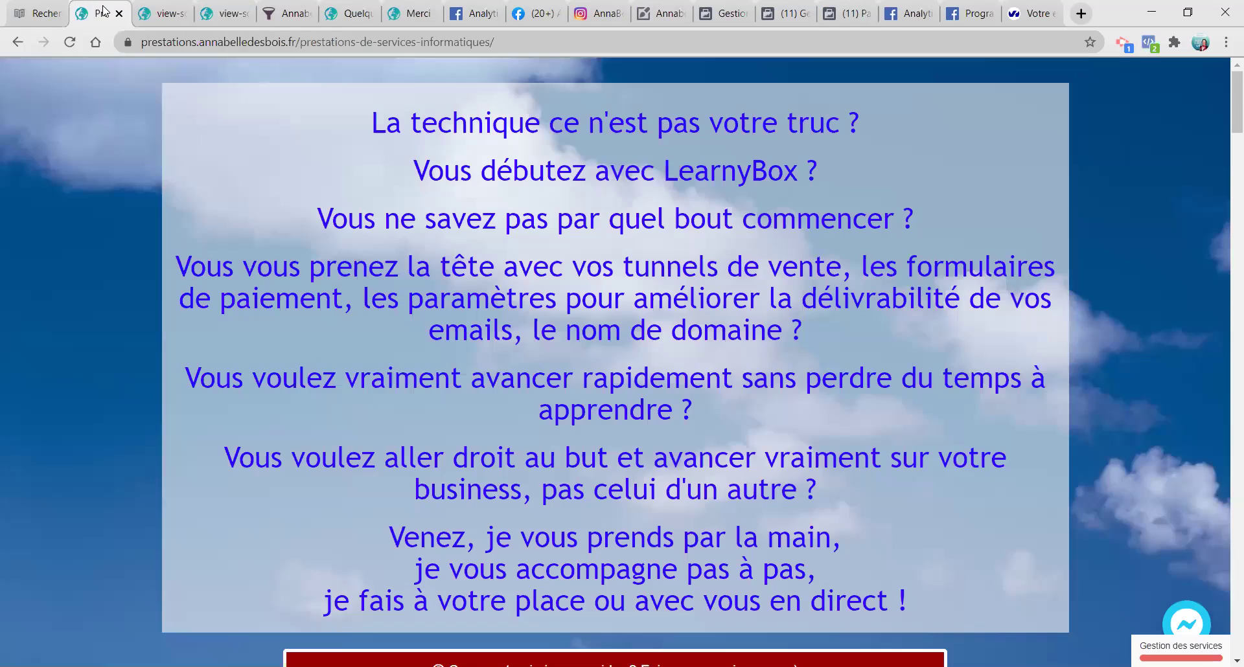
pyautogui.click(154, 11)
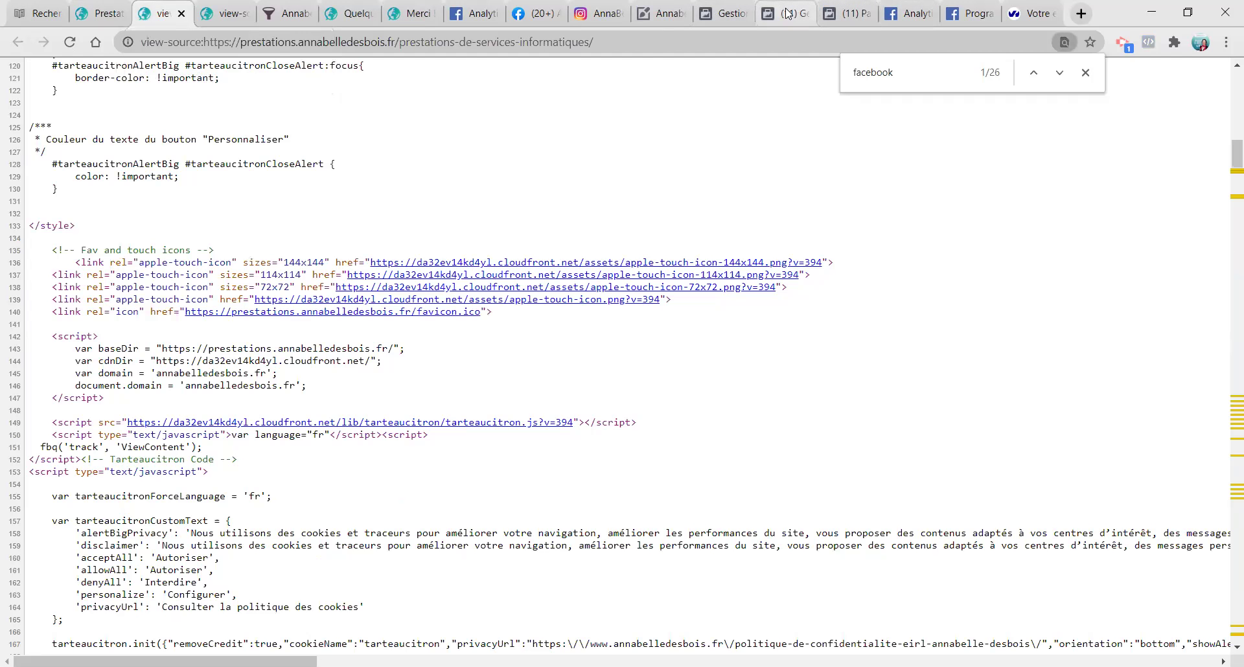
pyautogui.click(1013, 17)
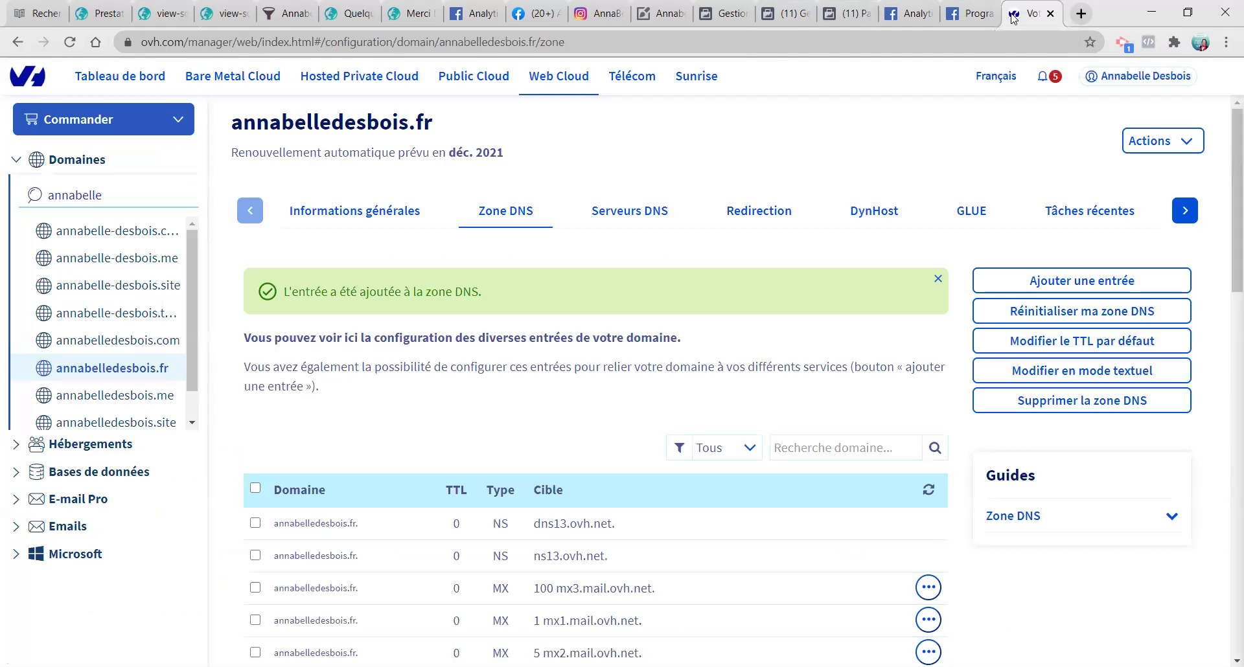
pyautogui.click(723, 13)
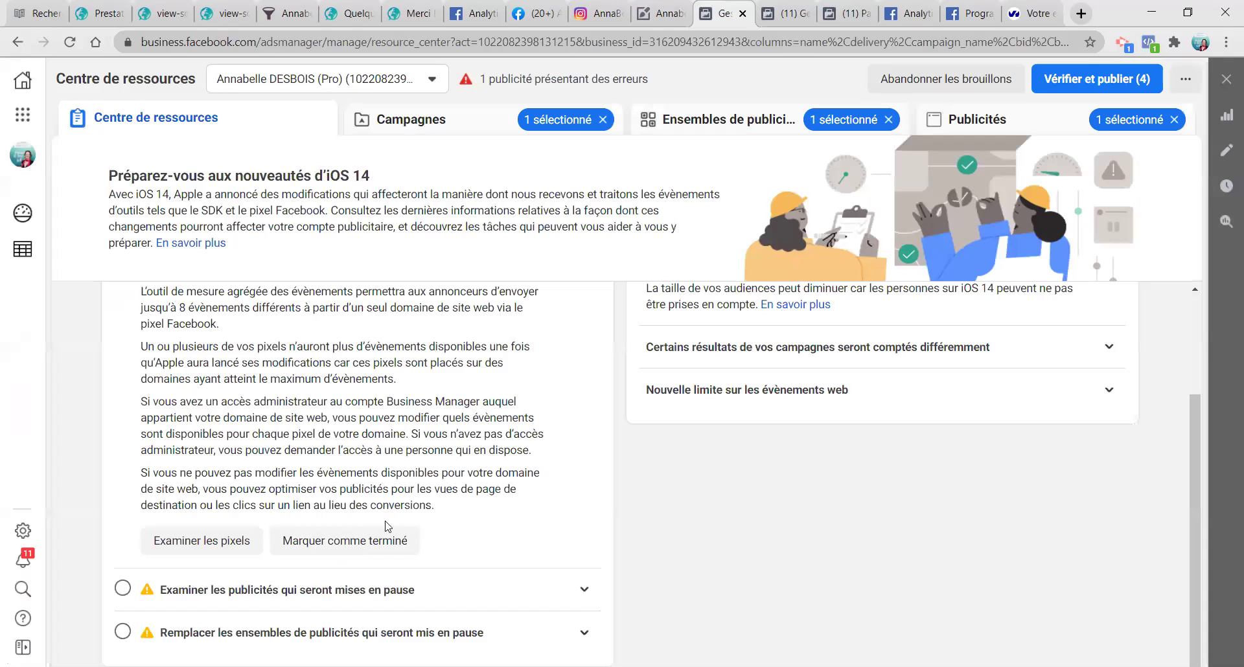
pyautogui.click(778, 14)
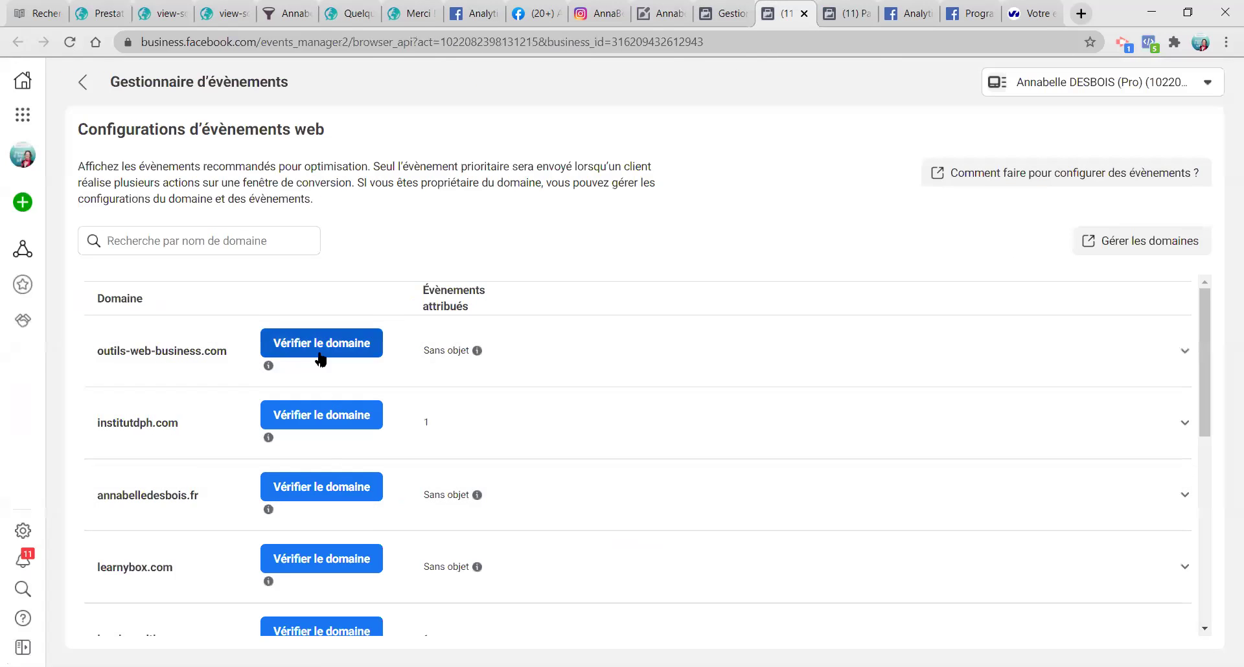
pyautogui.scroll(-1, 296, 522)
pyautogui.scroll(-4, 296, 522)
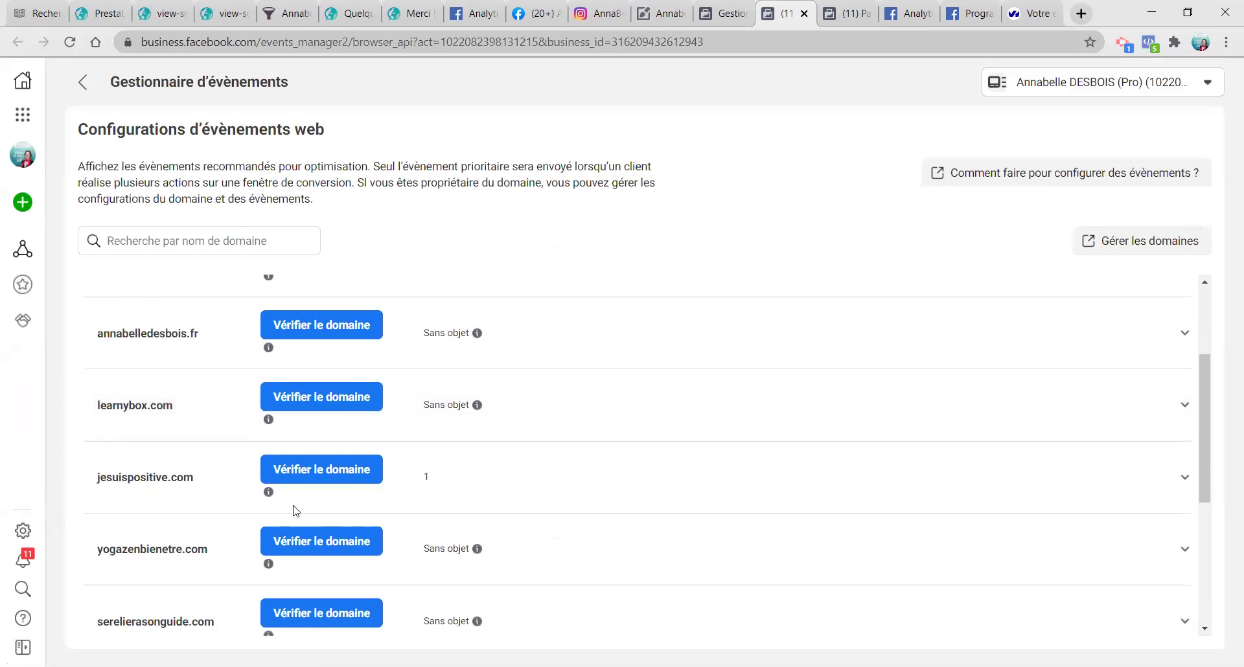
pyautogui.scroll(-1, 294, 512)
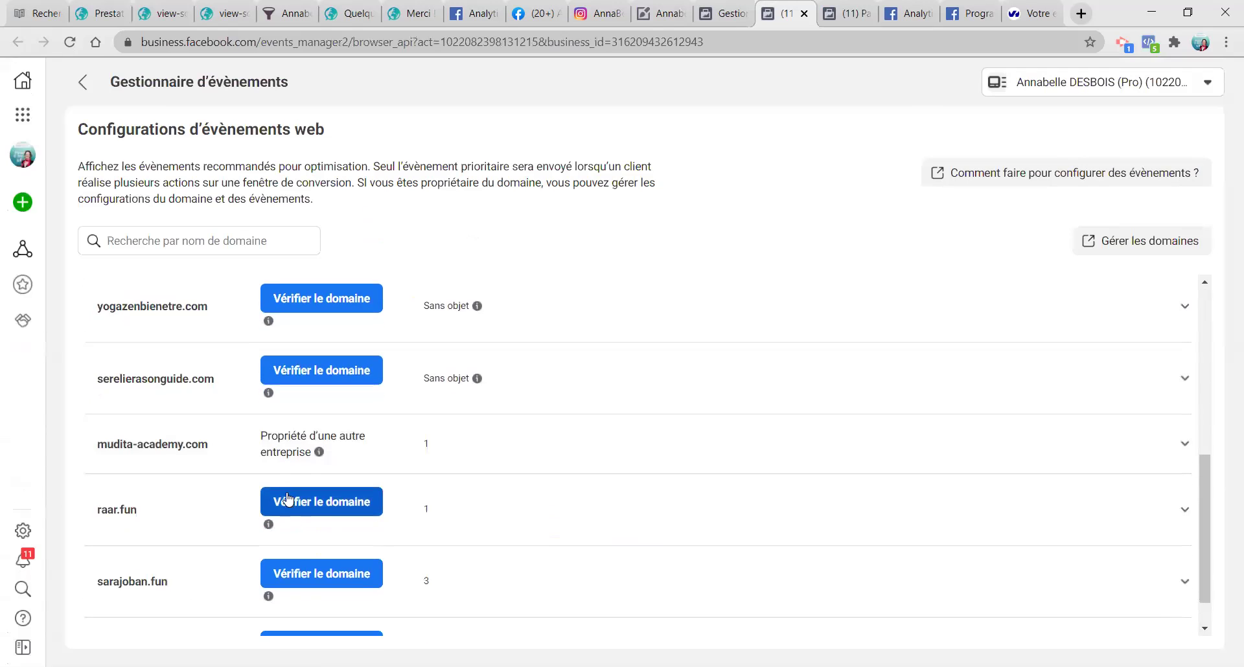
pyautogui.click(302, 301)
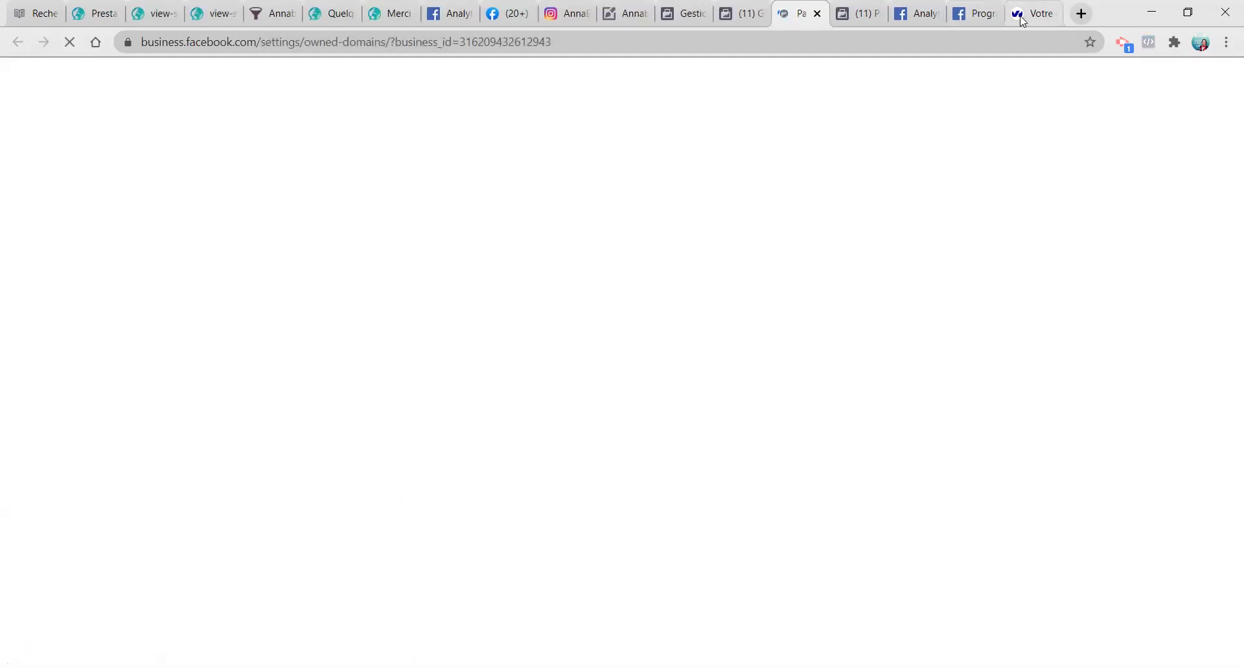
pyautogui.click(1023, 18)
pyautogui.moveTo(107, 195); pyautogui.dragTo(8, 202)
pyautogui.write('yog')
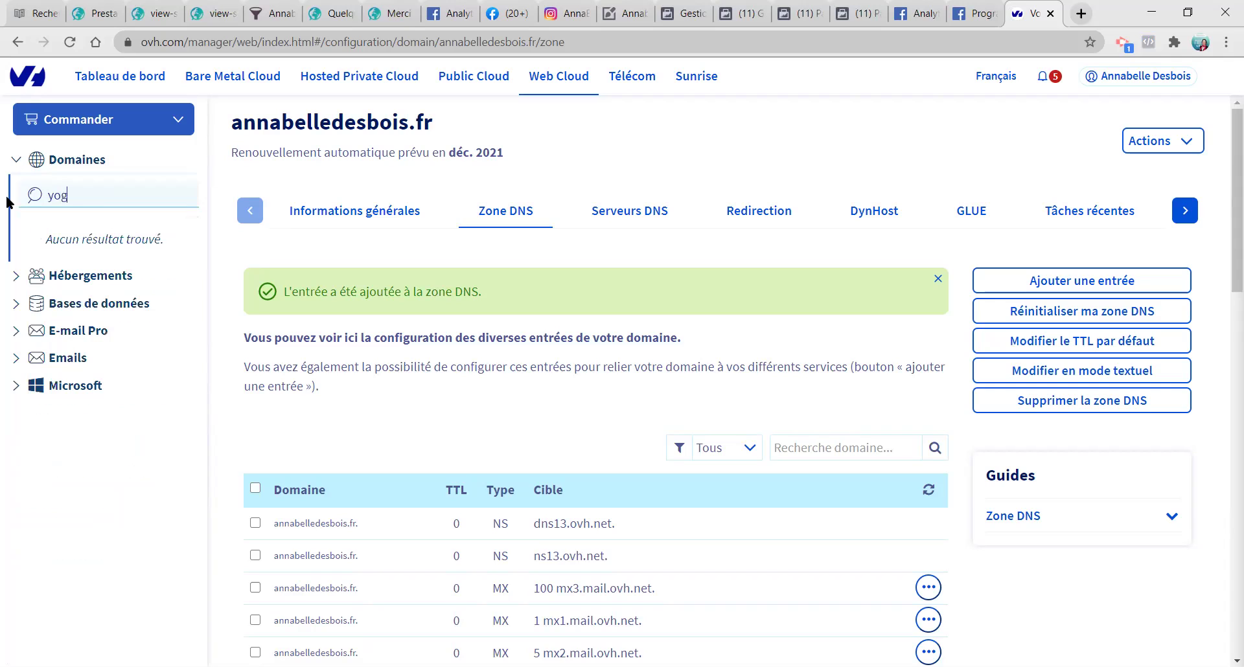
pyautogui.write('az')
pyautogui.press('BackSpace')
pyautogui.click(649, 19)
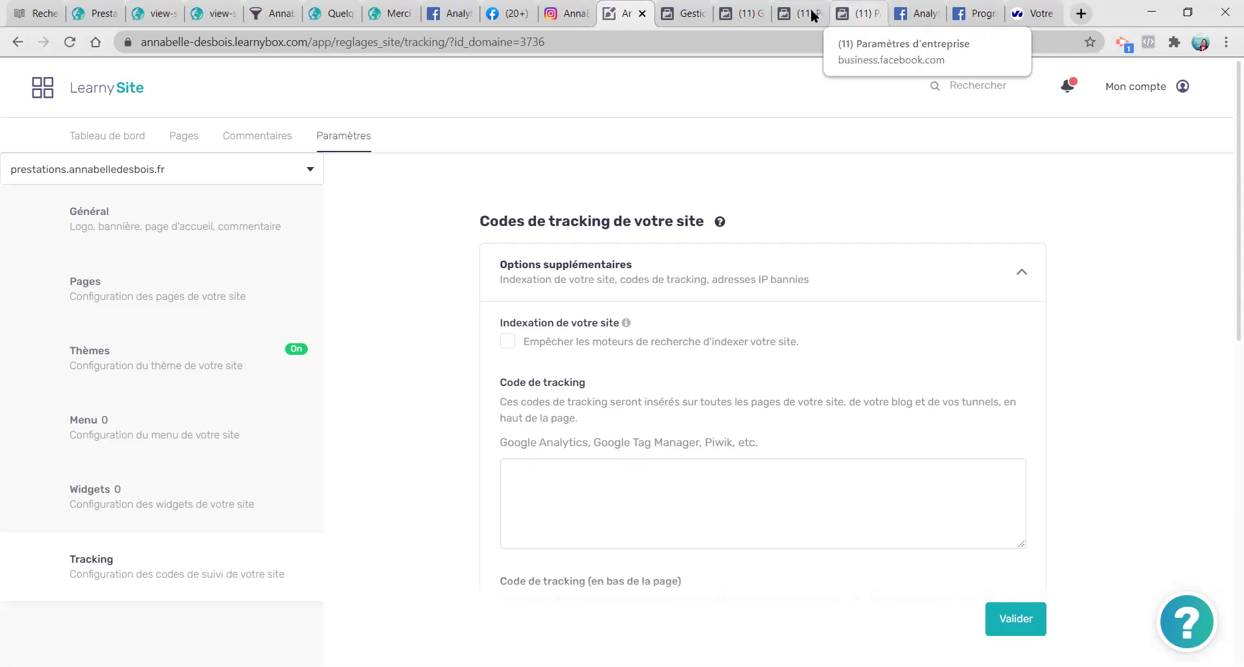
pyautogui.click(742, 13)
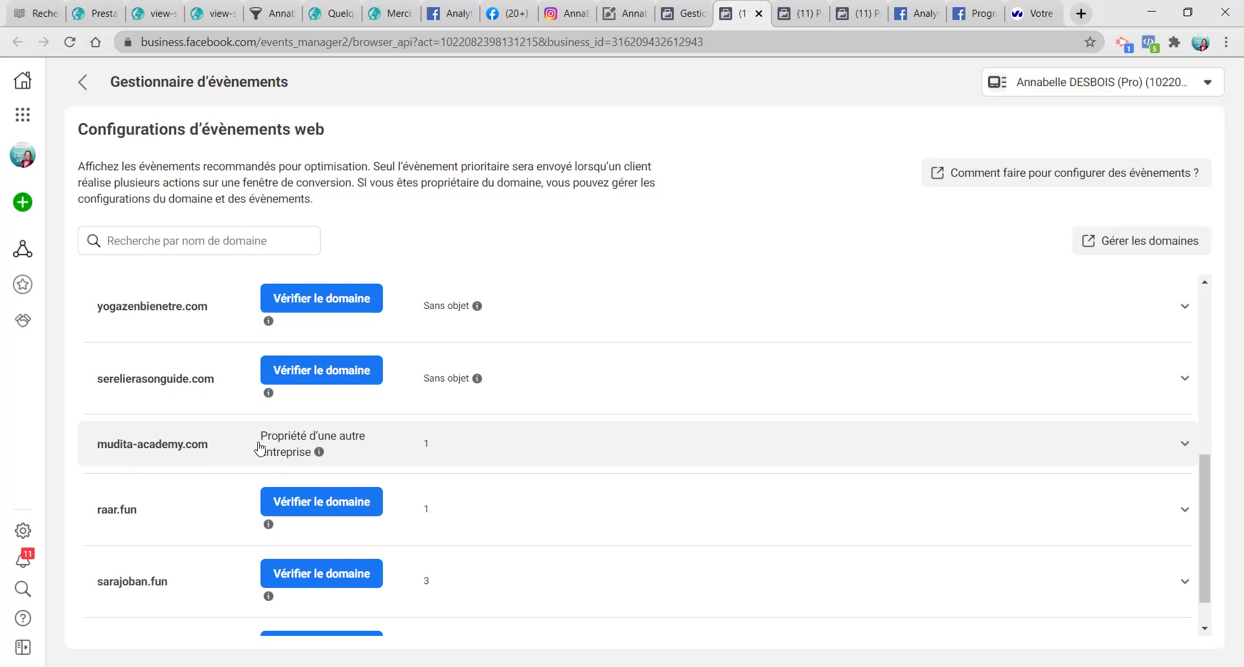
pyautogui.scroll(3, 259, 445)
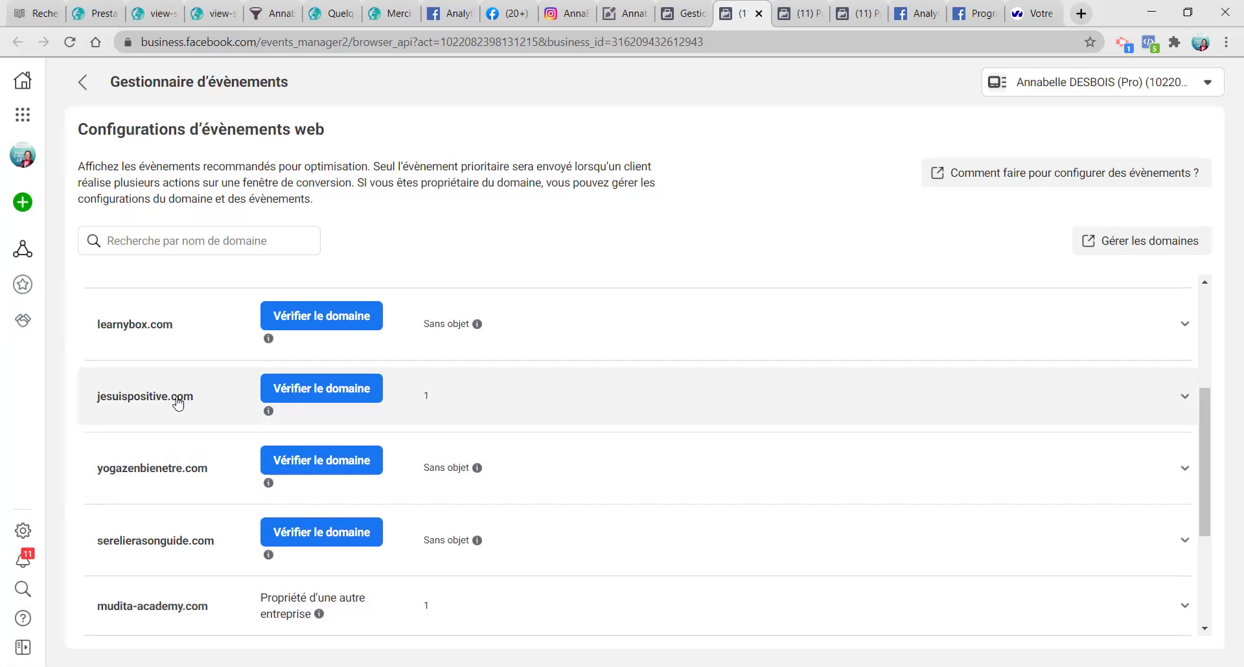
pyautogui.scroll(4, 204, 409)
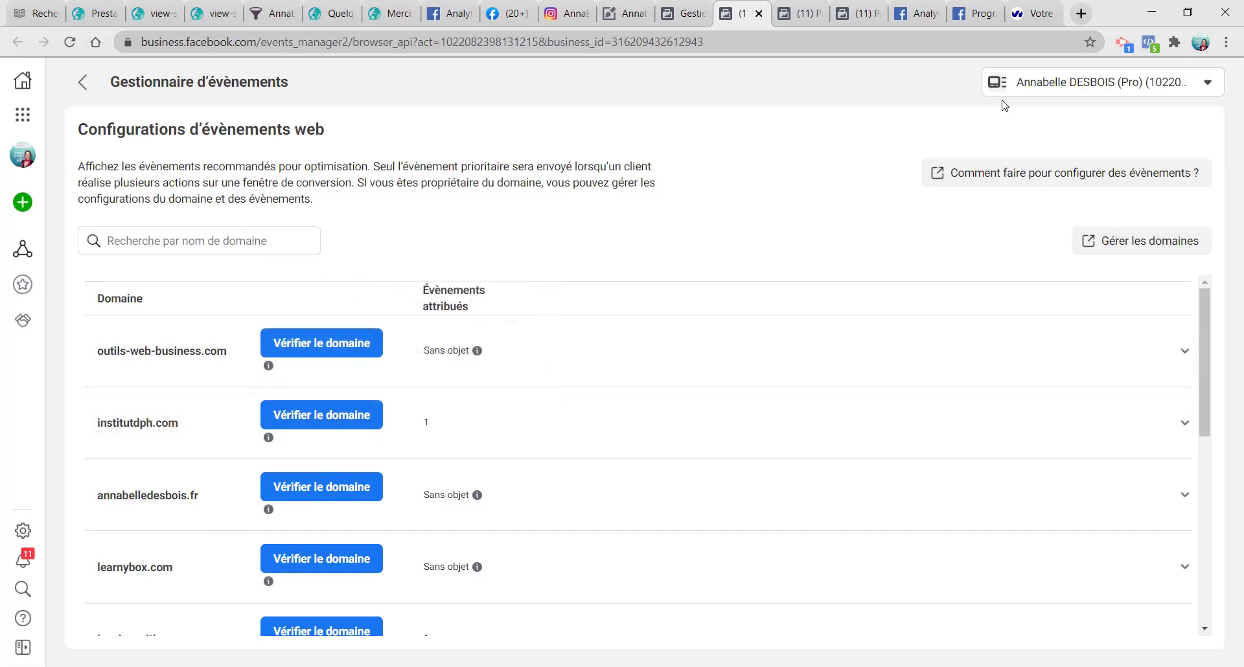
# Step: Leave the business account unchanged and reload the web event configurations page
pyautogui.click(1033, 89)
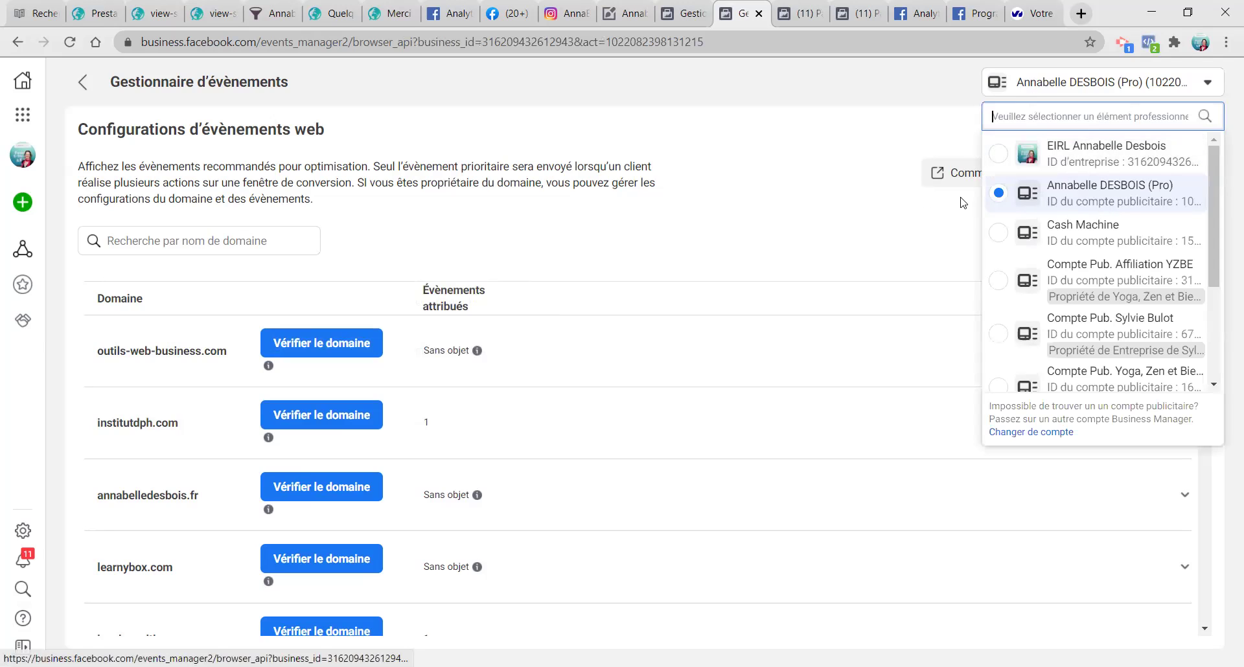
pyautogui.click(794, 195)
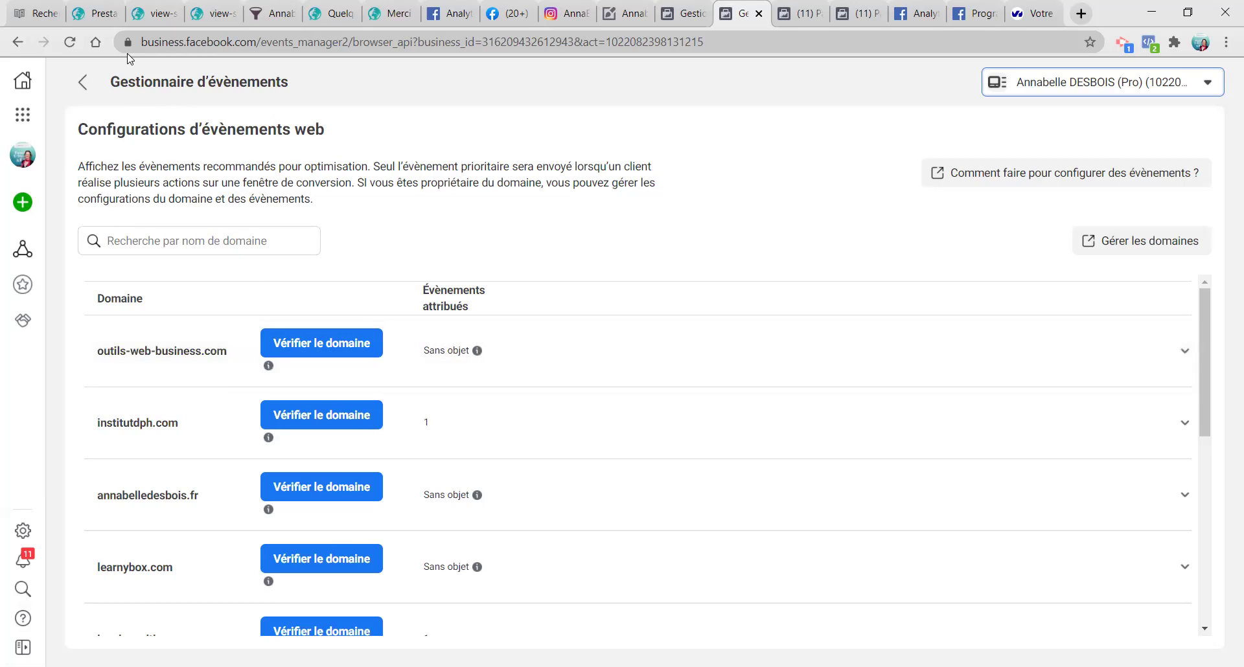
pyautogui.click(69, 42)
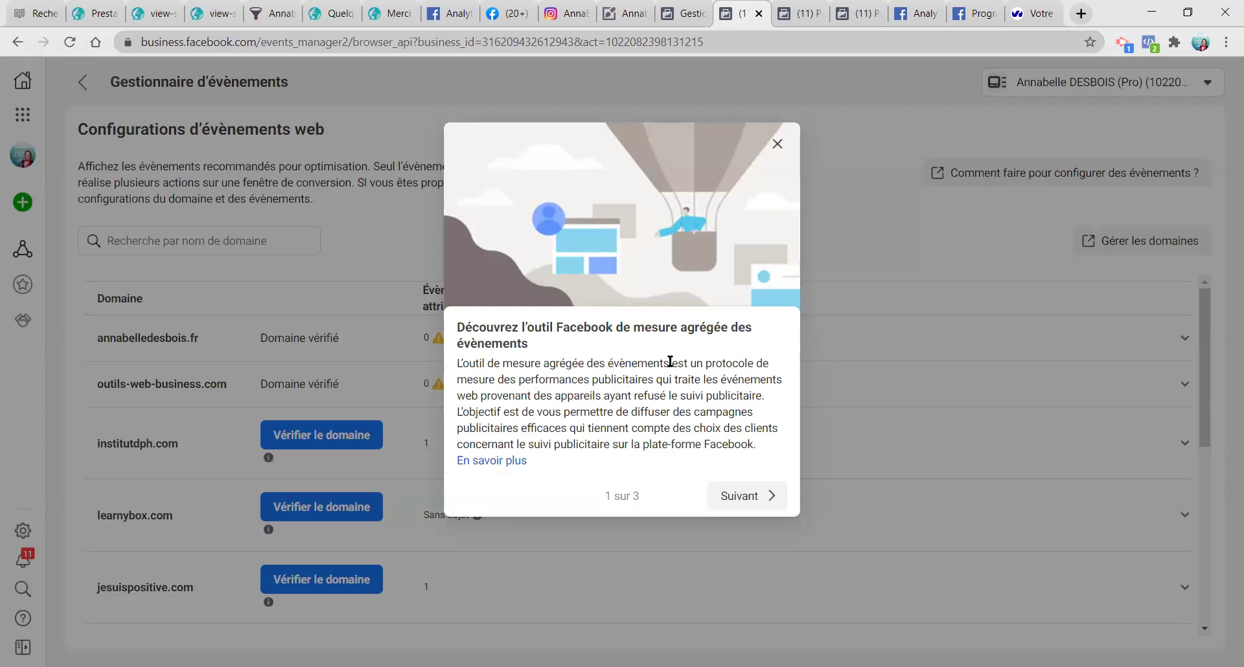
# Step: Step through all pages of the aggregated event measurement introduction and close it
pyautogui.click(731, 495)
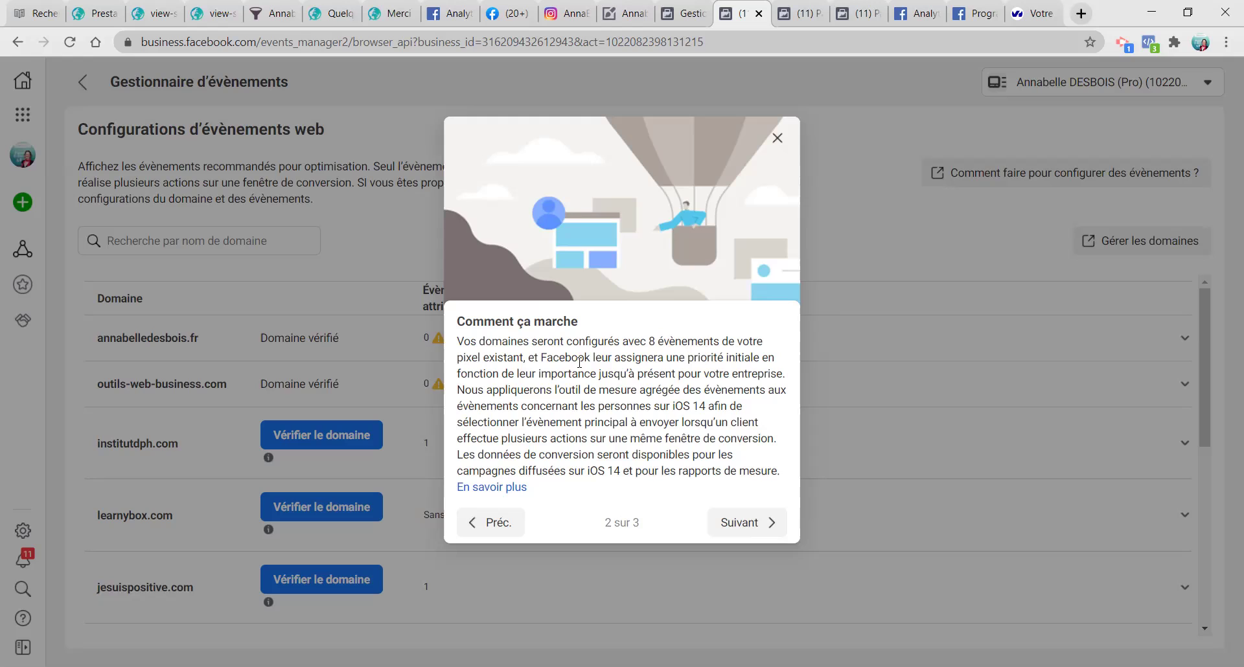
pyautogui.click(738, 522)
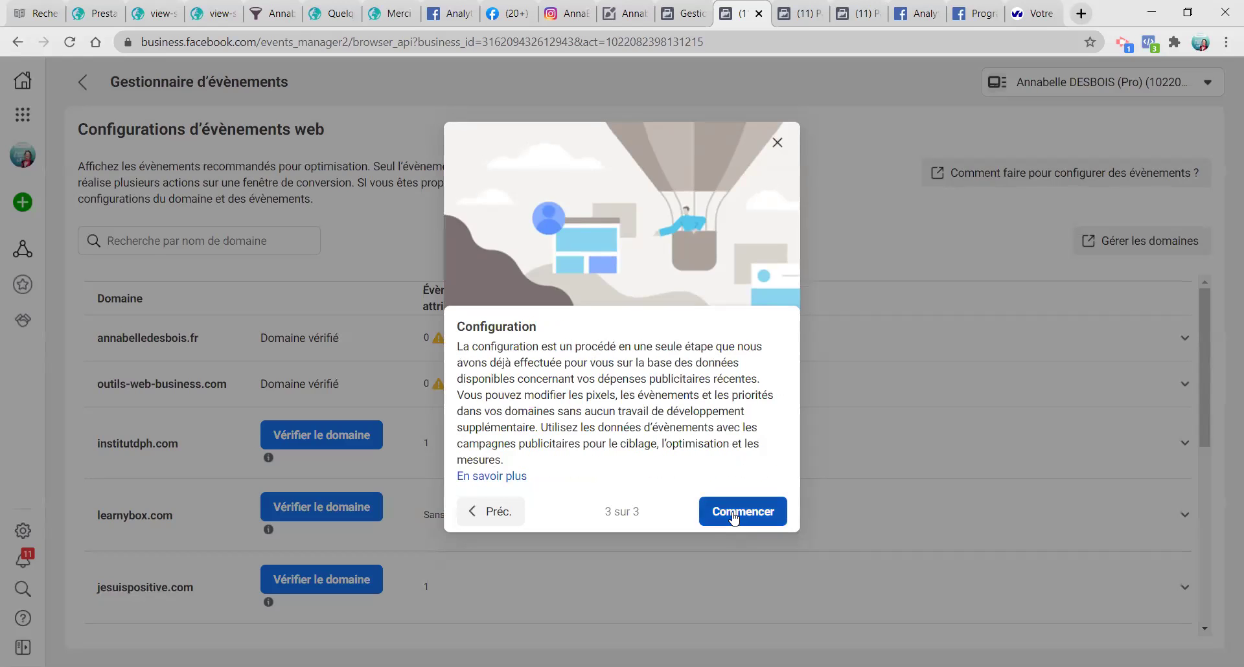
pyautogui.click(734, 516)
pyautogui.moveTo(440, 348)
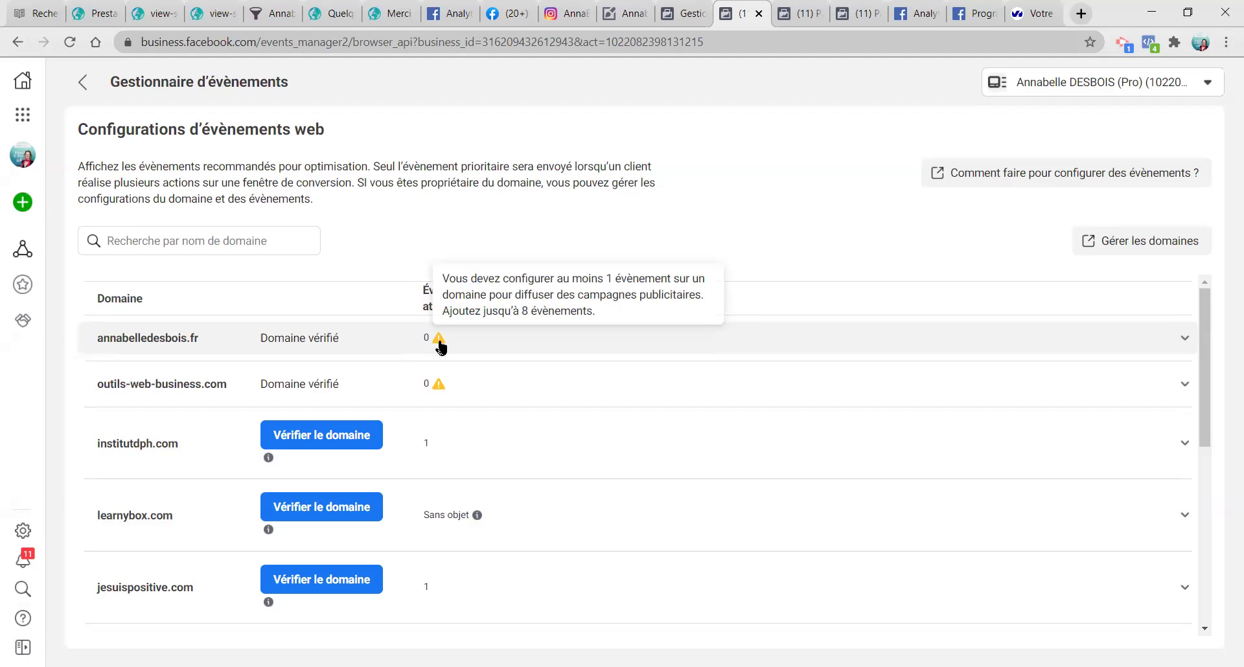
# Step: Expand annabelledesbois.fr, confirm editing its events, and add a first event slot
pyautogui.click(440, 348)
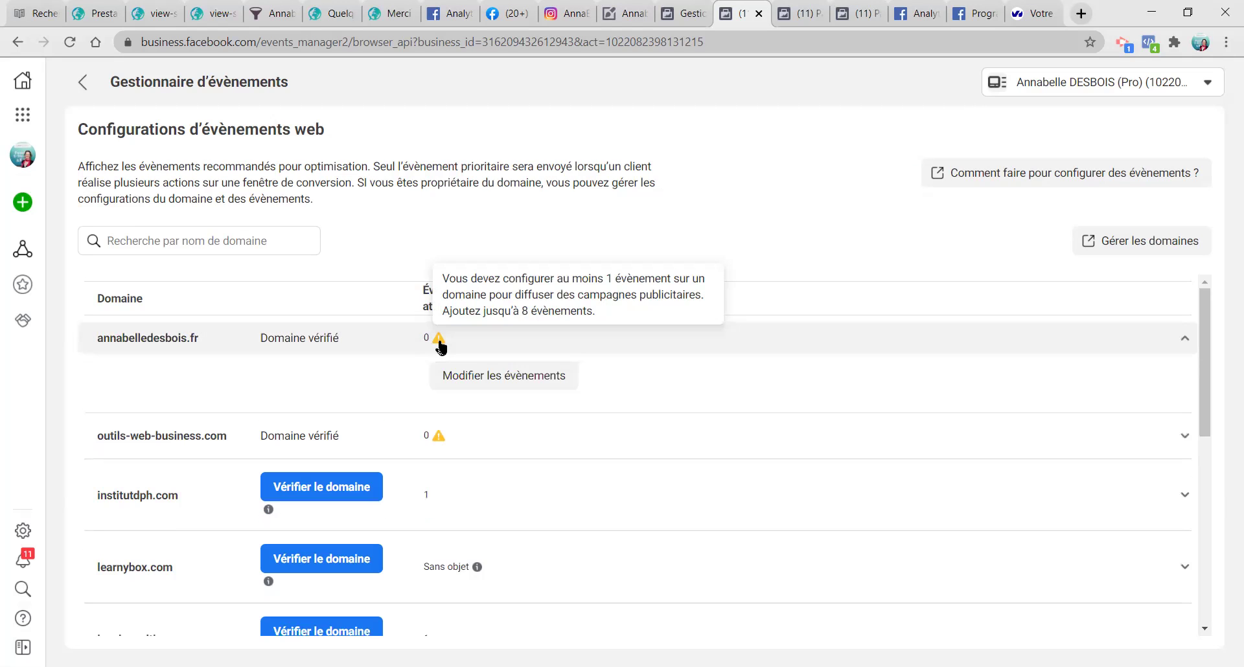
pyautogui.click(520, 382)
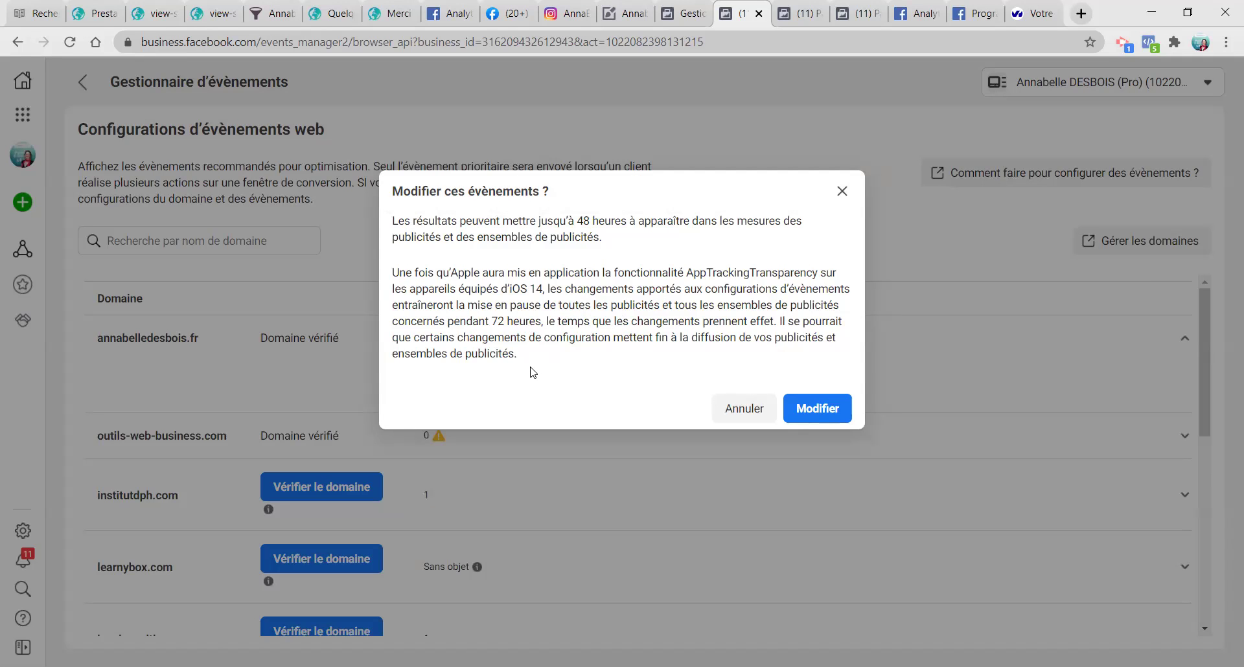
pyautogui.click(821, 409)
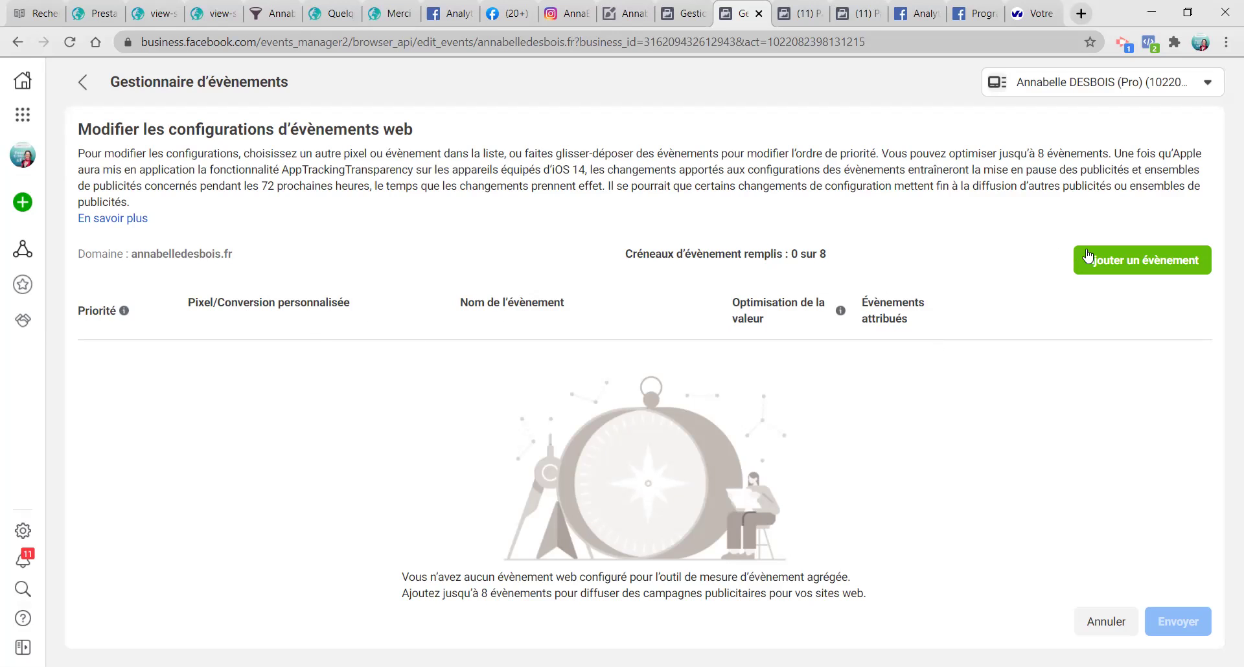
pyautogui.click(1122, 260)
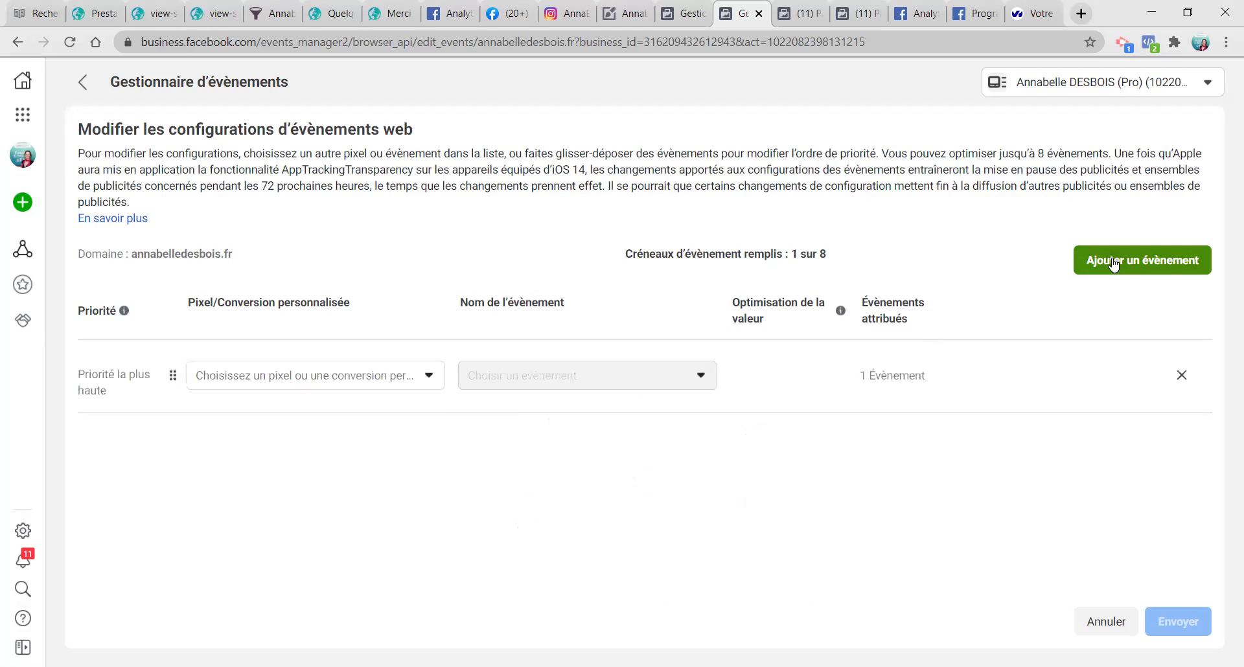
# Step: Set the top-priority event to Prospect from the Prestations pixel
pyautogui.click(307, 386)
pyautogui.click(385, 428)
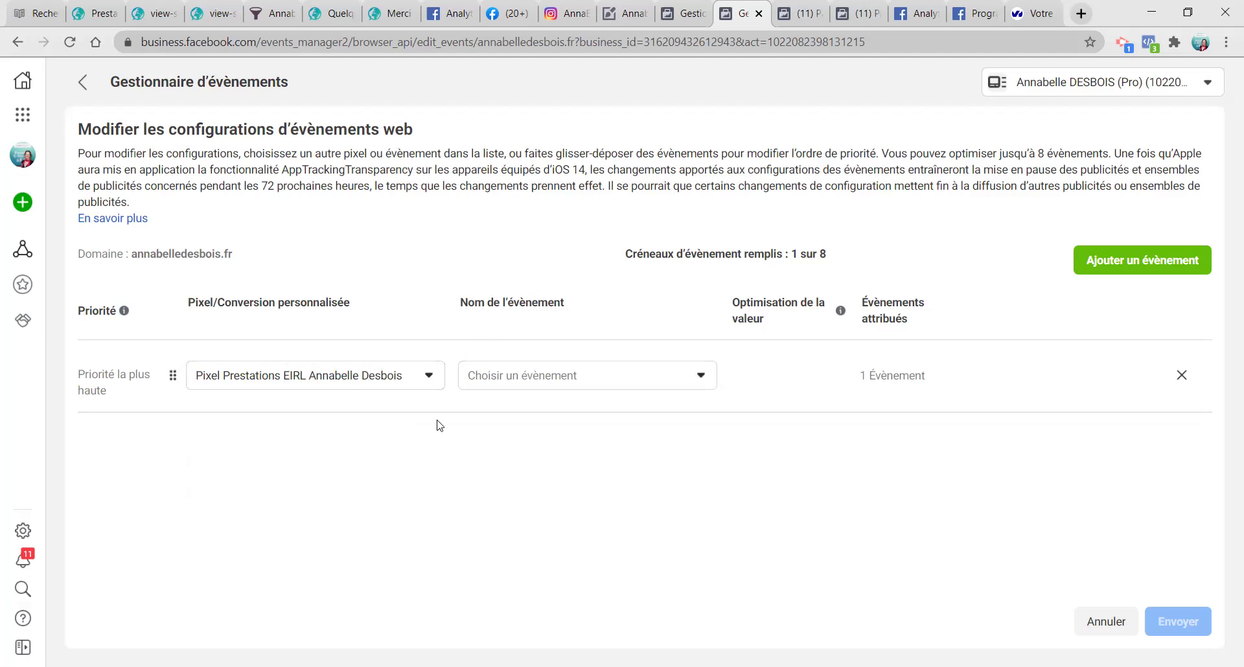
pyautogui.click(550, 387)
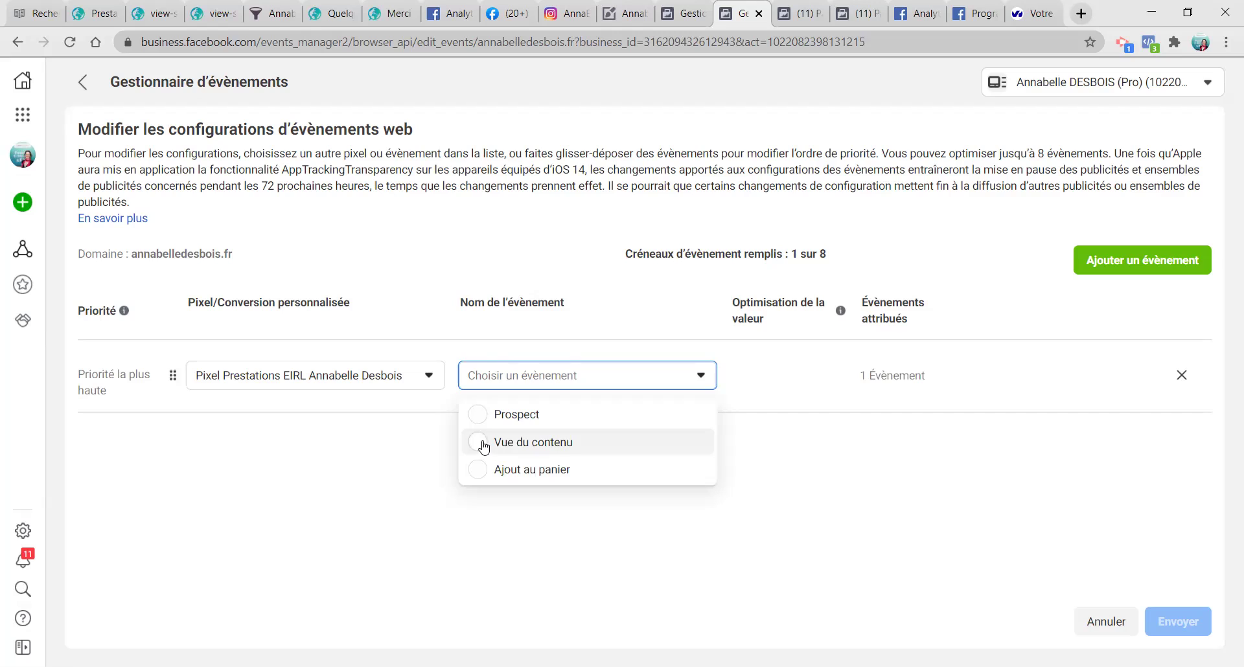
pyautogui.click(479, 418)
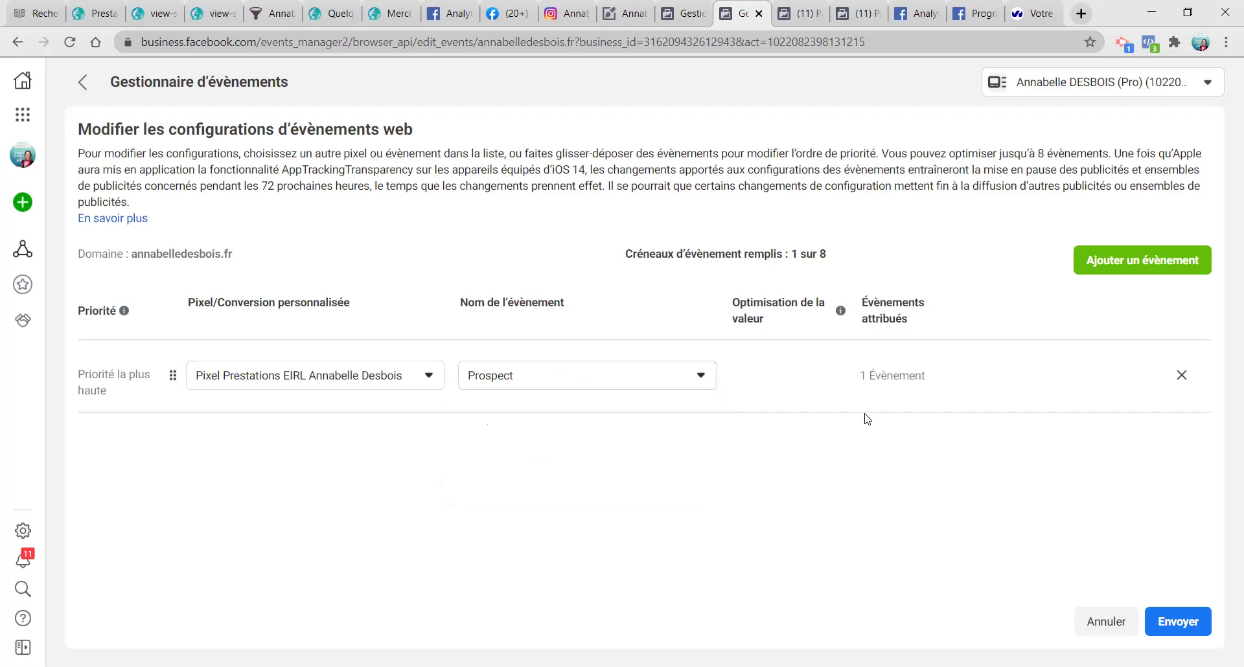
# Step: Add a second event, Vue du contenu from the Prestations pixel
pyautogui.click(1125, 273)
pyautogui.click(428, 419)
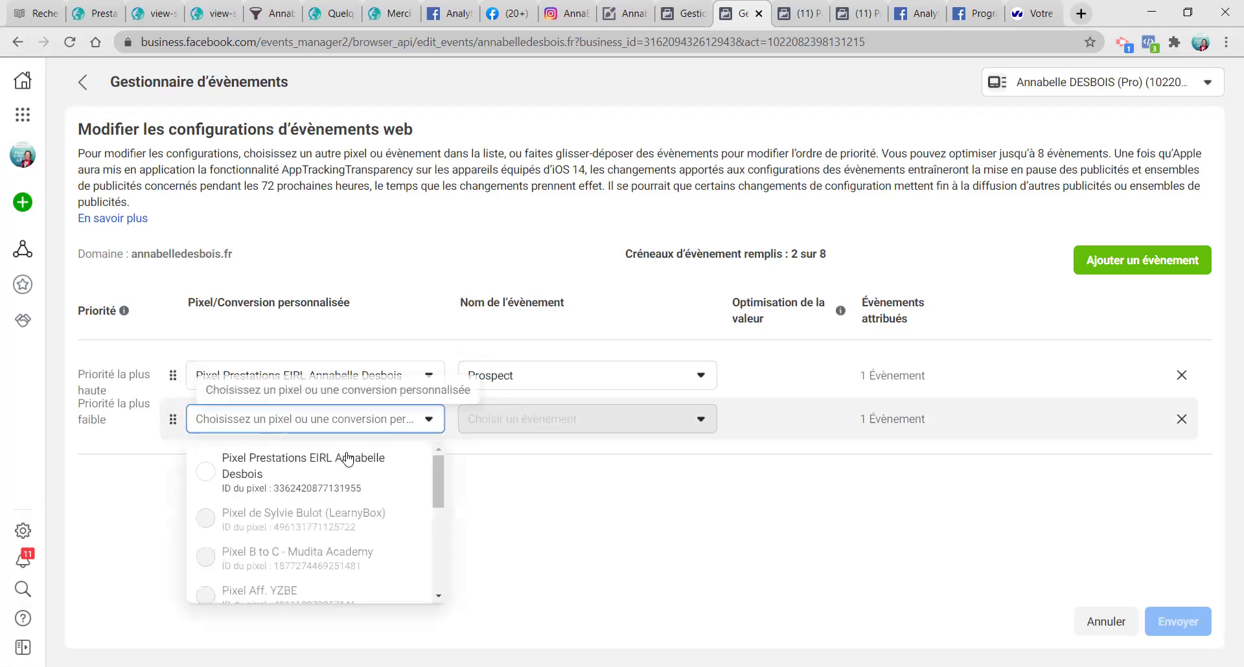
pyautogui.click(299, 466)
pyautogui.click(516, 426)
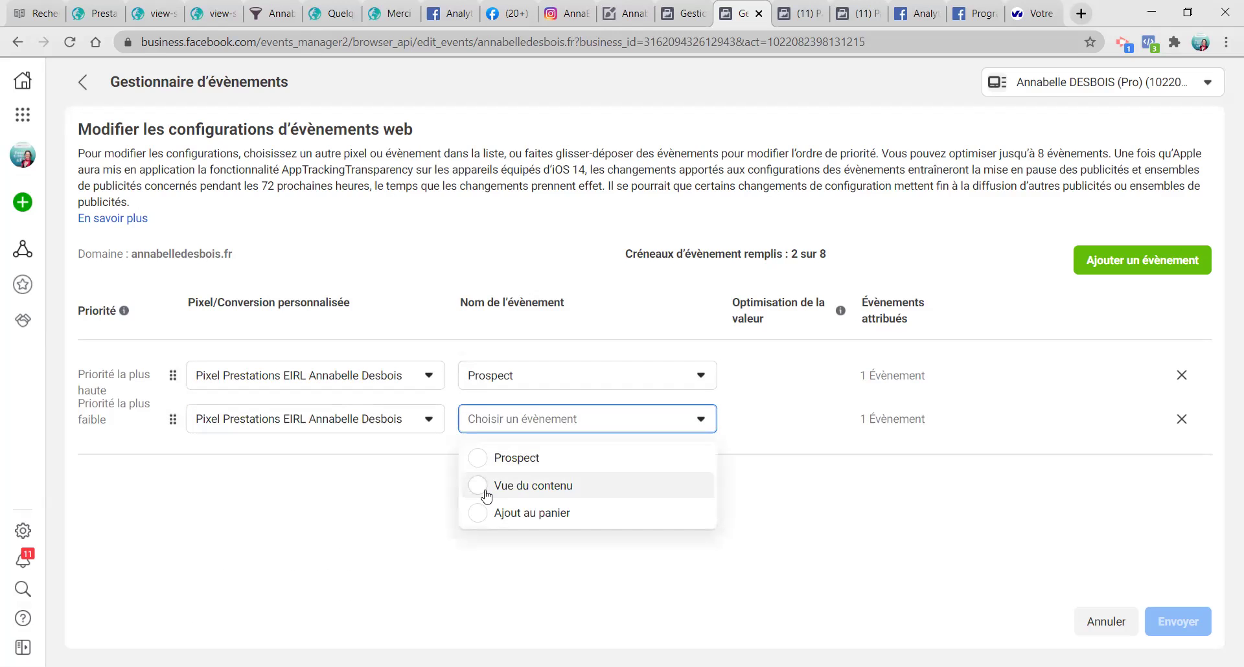
pyautogui.click(476, 458)
pyautogui.click(486, 472)
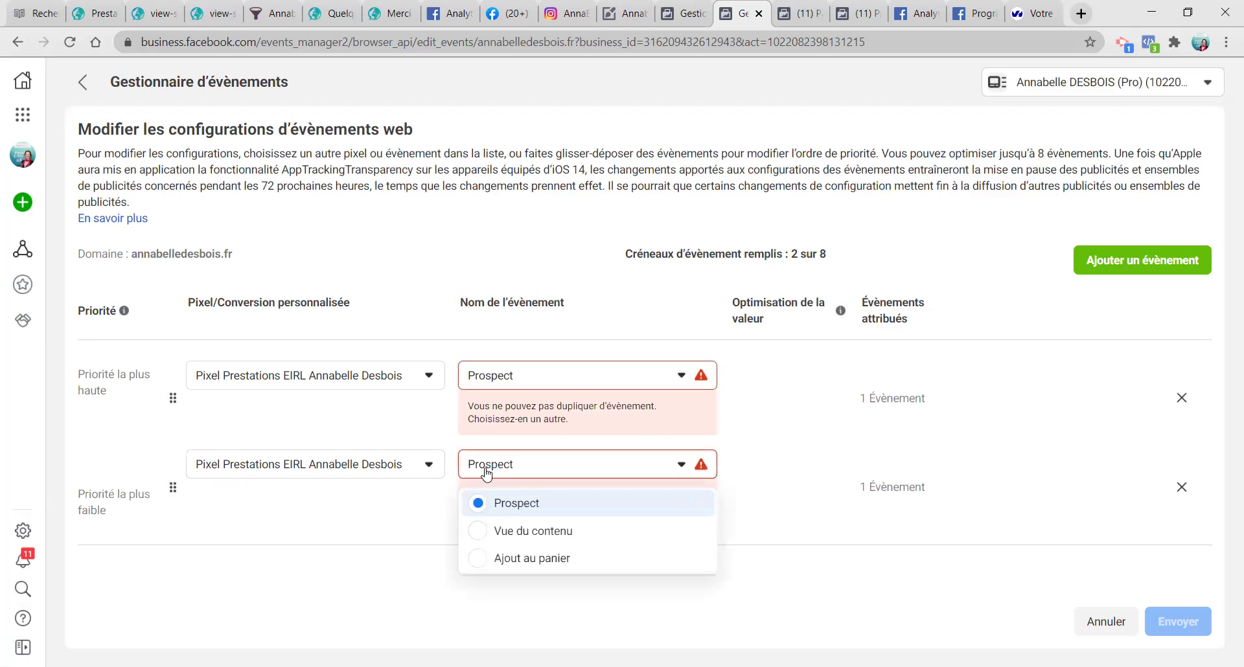
pyautogui.click(483, 531)
# Step: Add a third, lowest-priority event, Ajout au panier from the Prestations pixel
pyautogui.click(1131, 265)
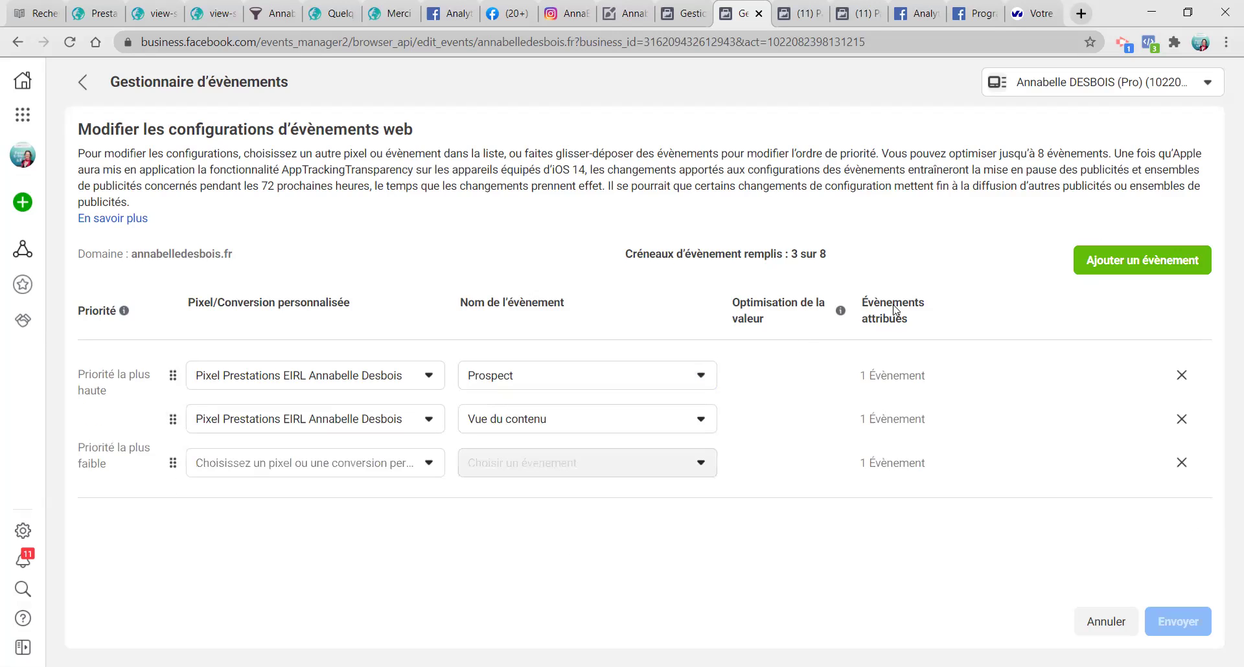
pyautogui.click(305, 463)
pyautogui.click(225, 518)
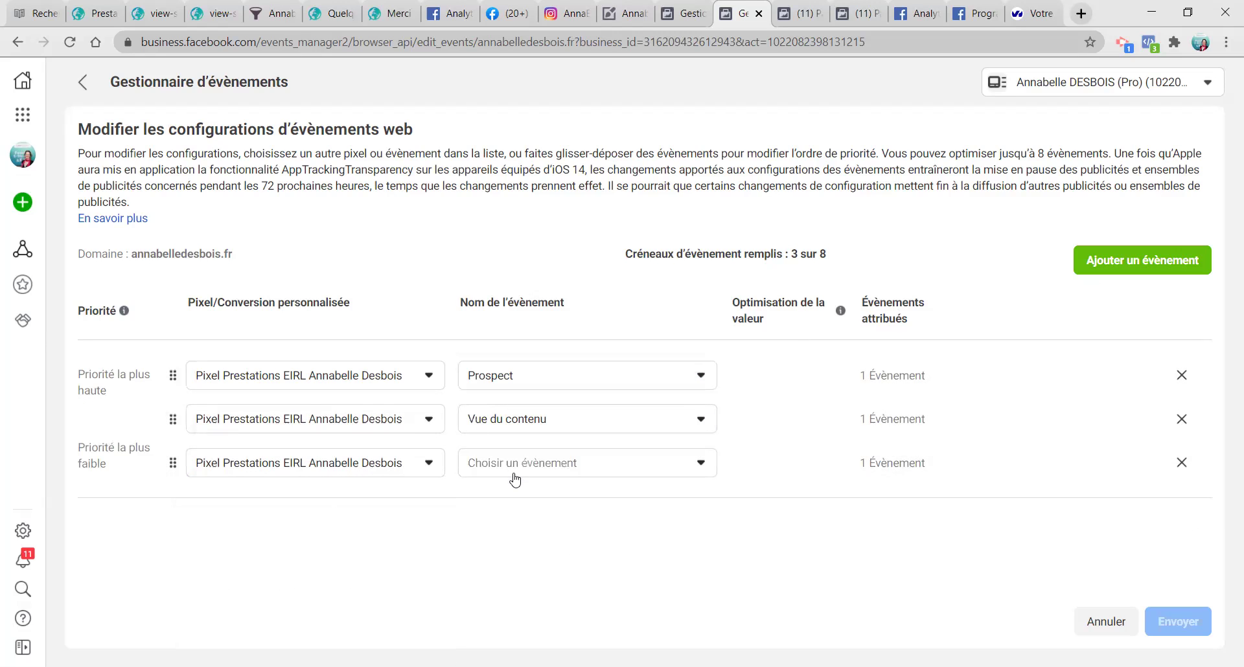
pyautogui.click(512, 471)
pyautogui.click(505, 557)
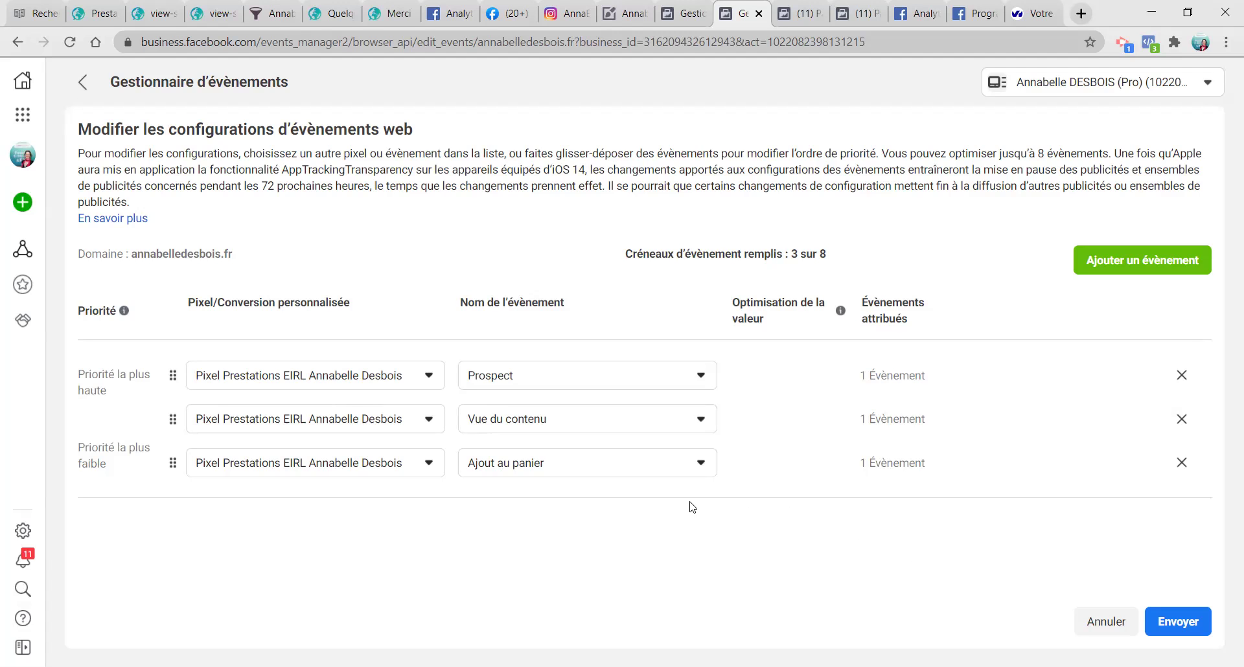
pyautogui.click(272, 13)
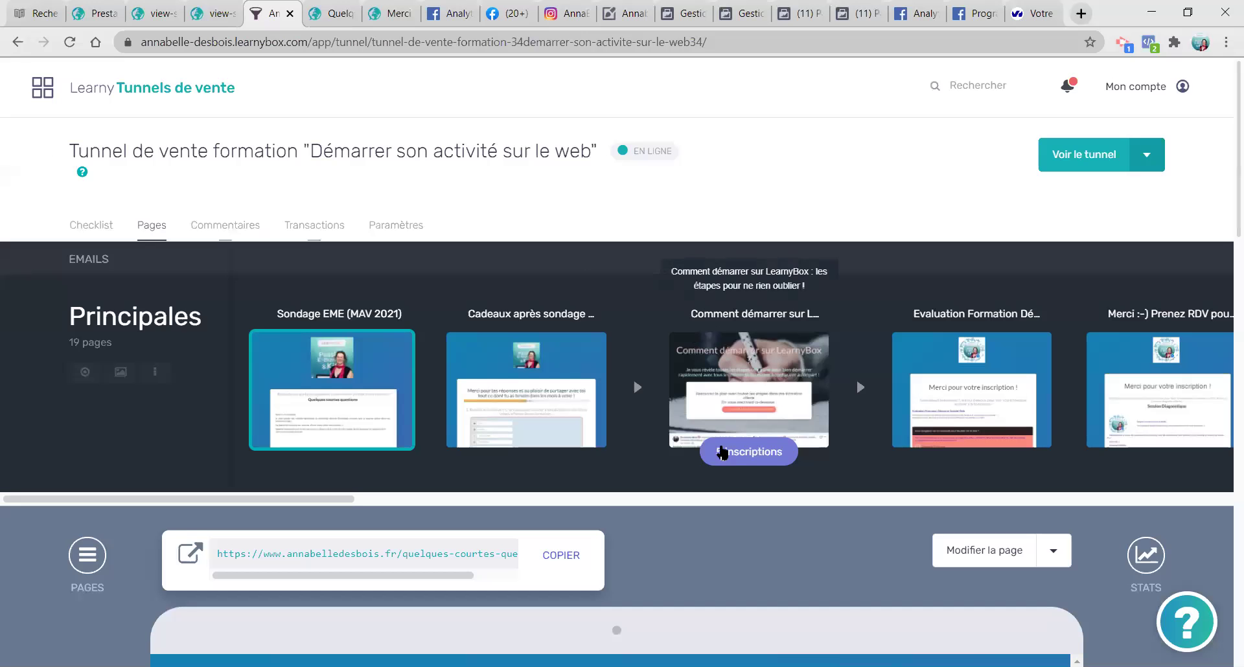
# Step: Open the domain-and-email training order page of the sales funnel for editing
pyautogui.moveTo(336, 500); pyautogui.dragTo(890, 465)
pyautogui.hscroll(4, 891, 465)
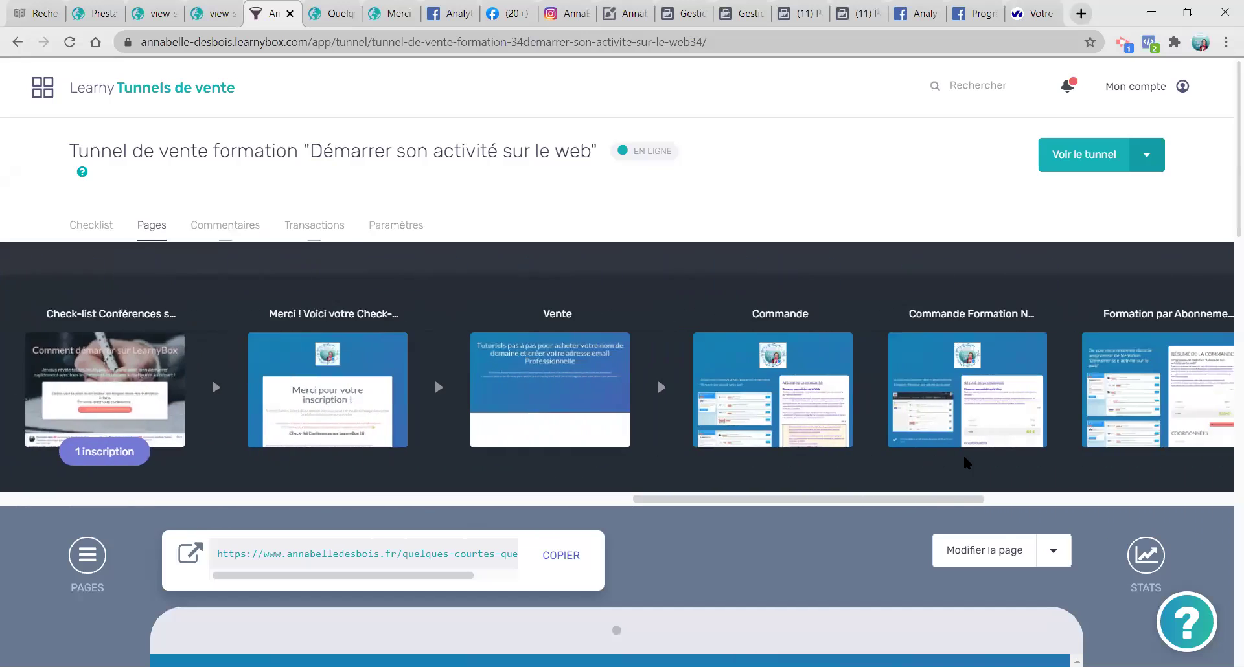
pyautogui.hscroll(4, 726, 461)
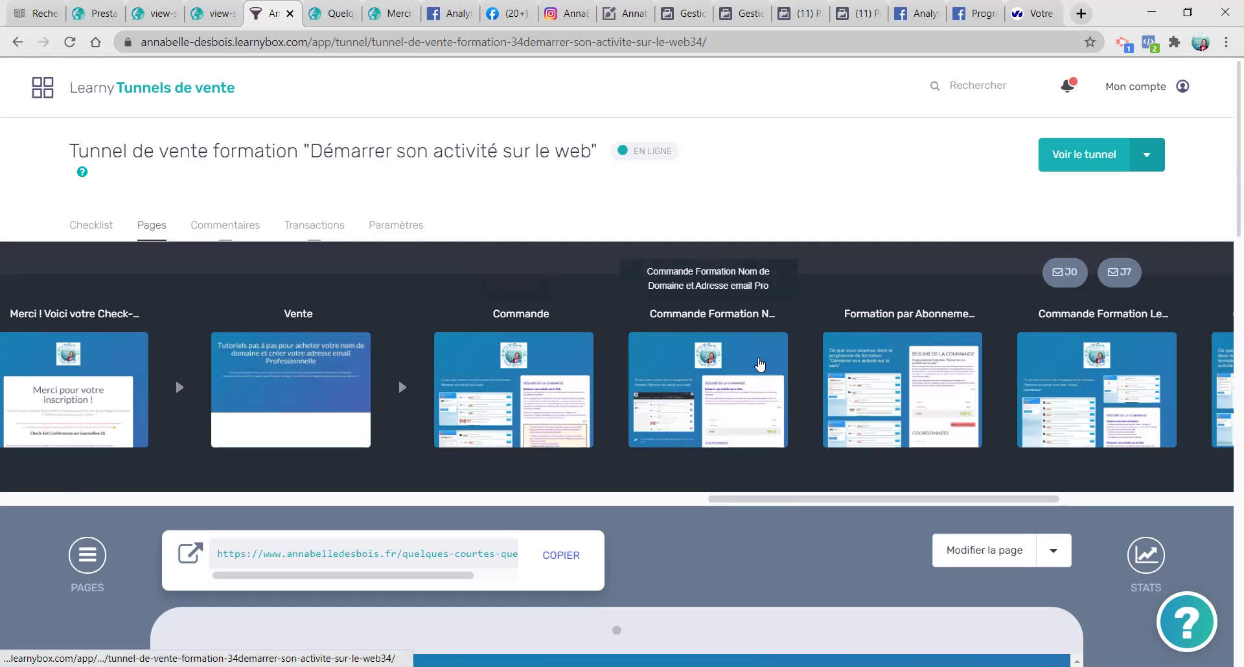
pyautogui.click(683, 362)
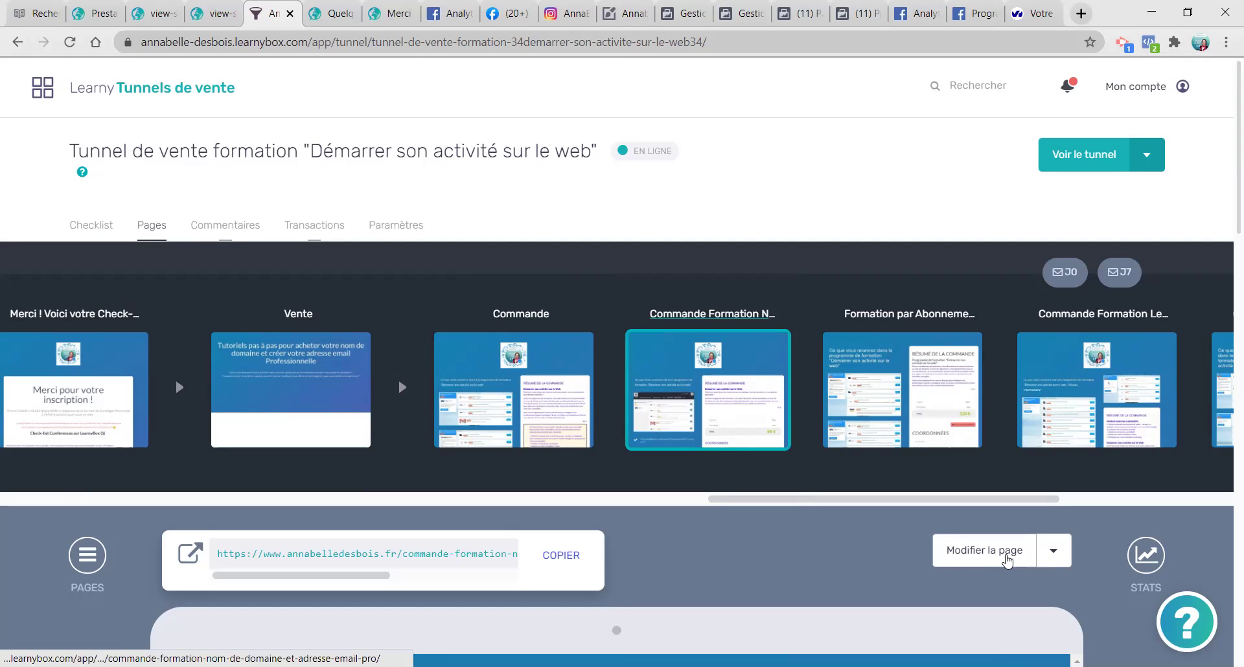
pyautogui.click(995, 555)
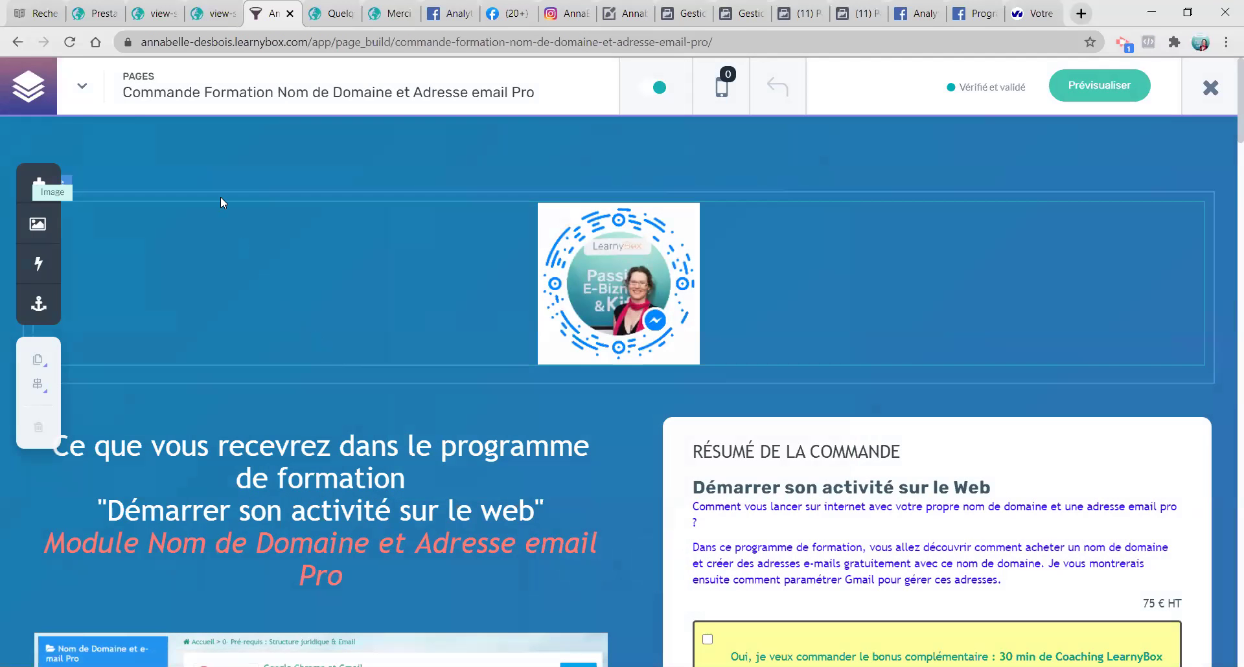
# Step: Open that page's settings and review its Facebook pixel with the AddToCart event
pyautogui.click(81, 85)
pyautogui.click(530, 156)
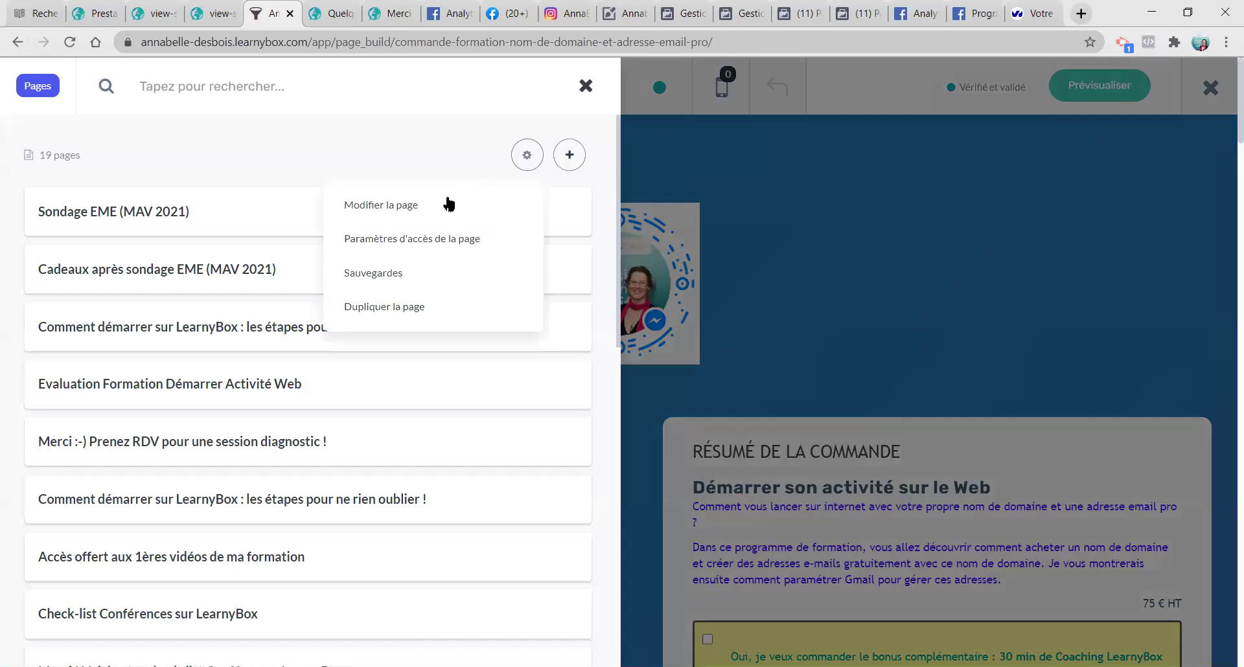
pyautogui.click(412, 203)
pyautogui.scroll(-4, 297, 362)
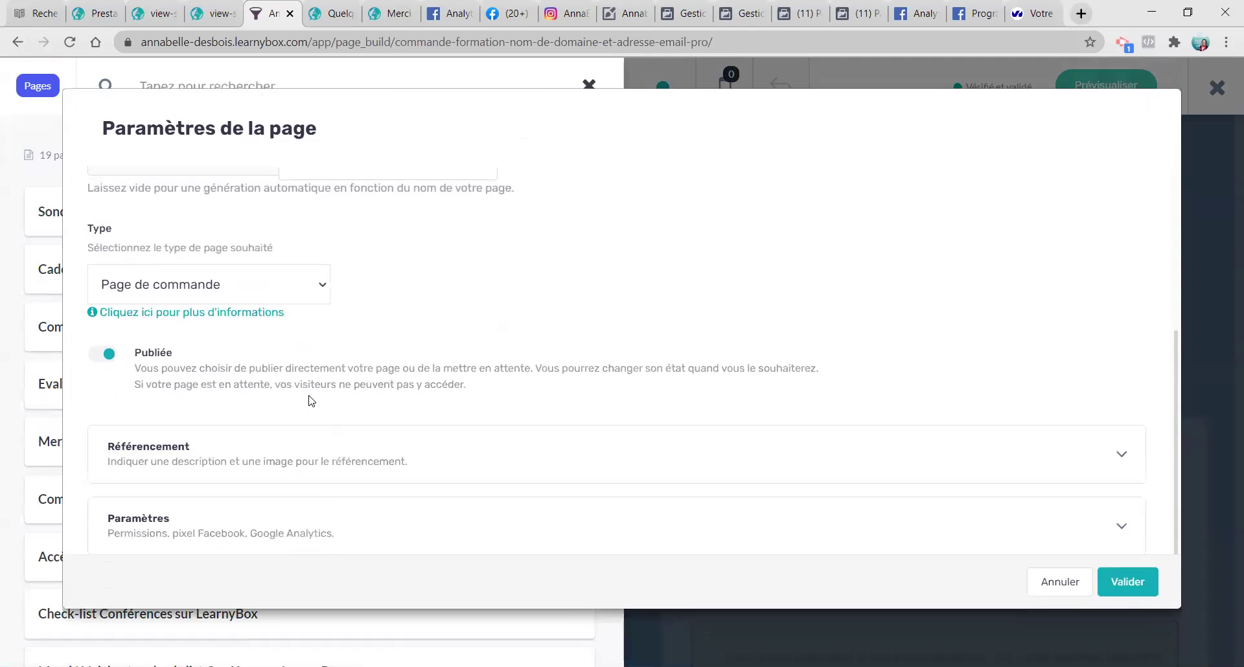
pyautogui.click(129, 526)
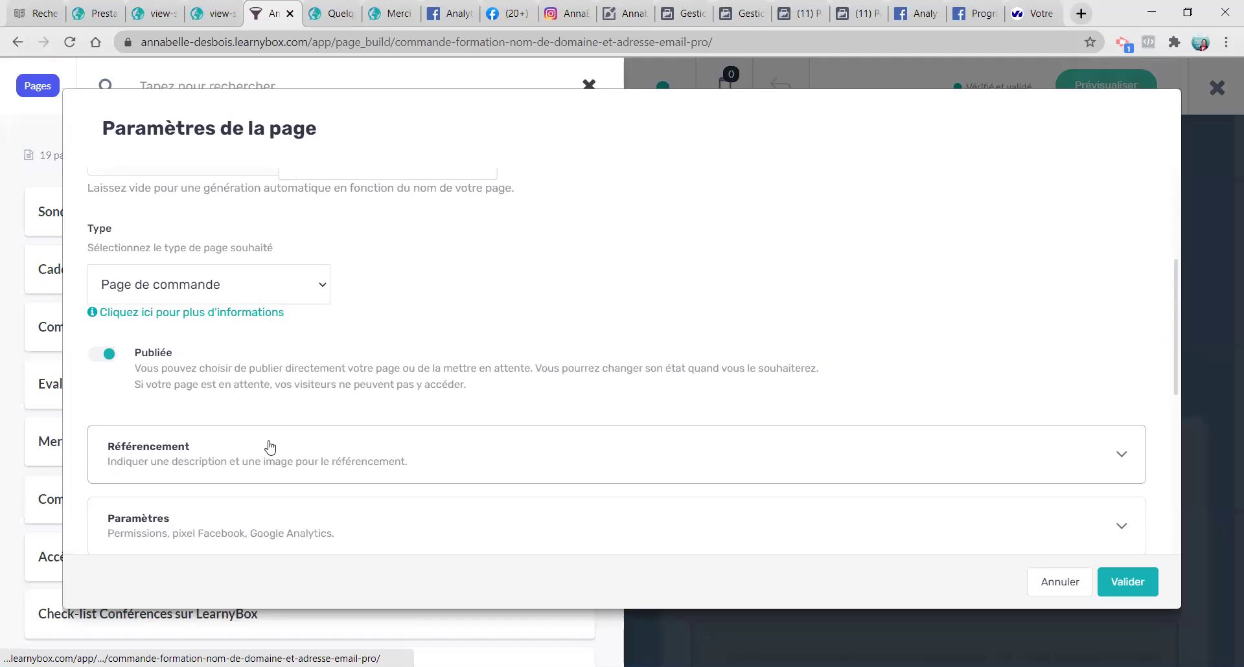
pyautogui.scroll(-4, 259, 444)
pyautogui.scroll(-3, 245, 440)
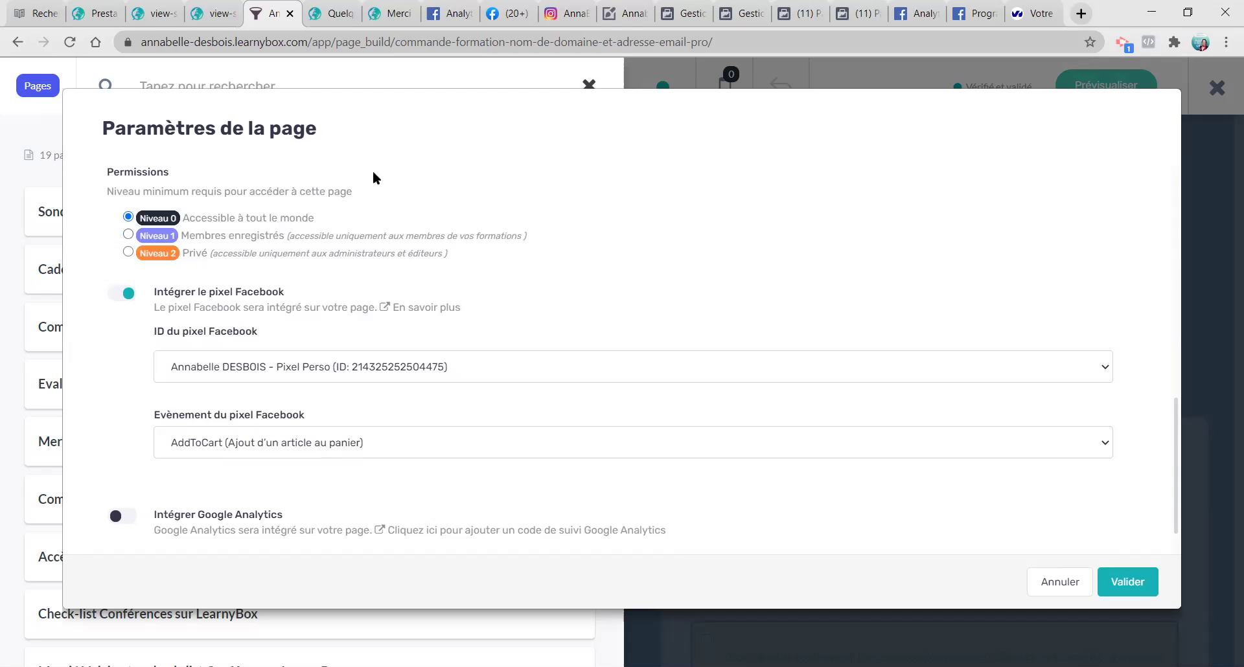
pyautogui.click(800, 13)
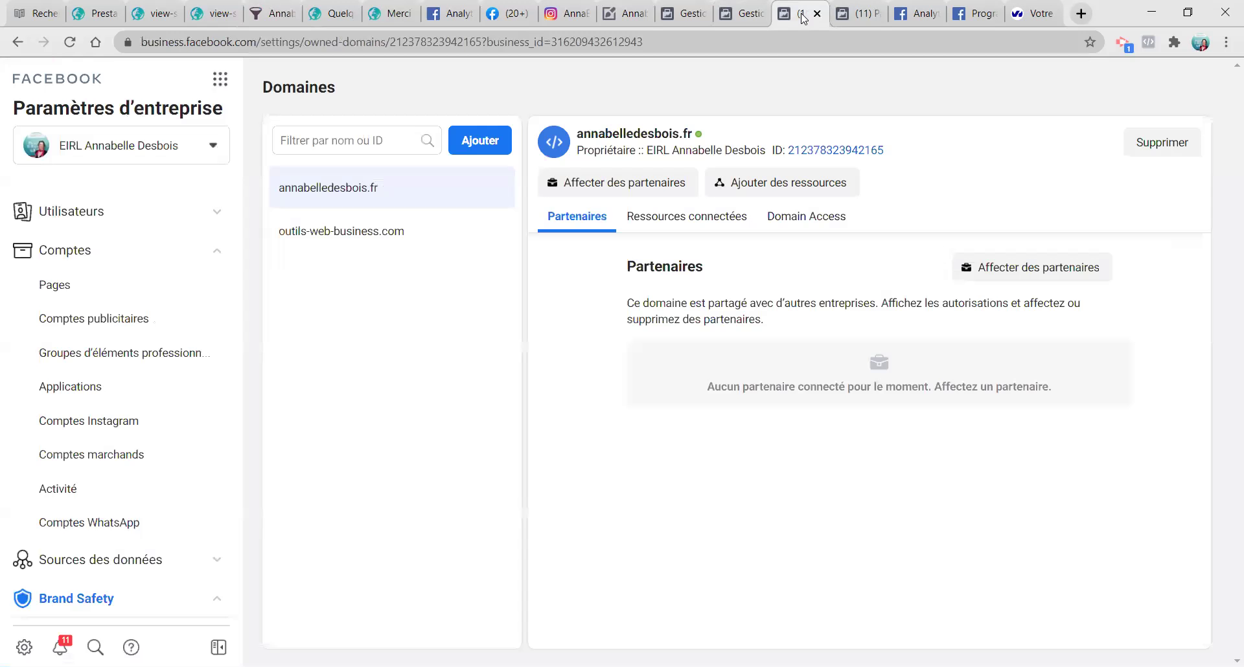
# Step: Submit and apply annabelledesbois.fr's Prospect, Vue du contenu and Ajout au panier configuration, acknowledging the changes
pyautogui.click(750, 11)
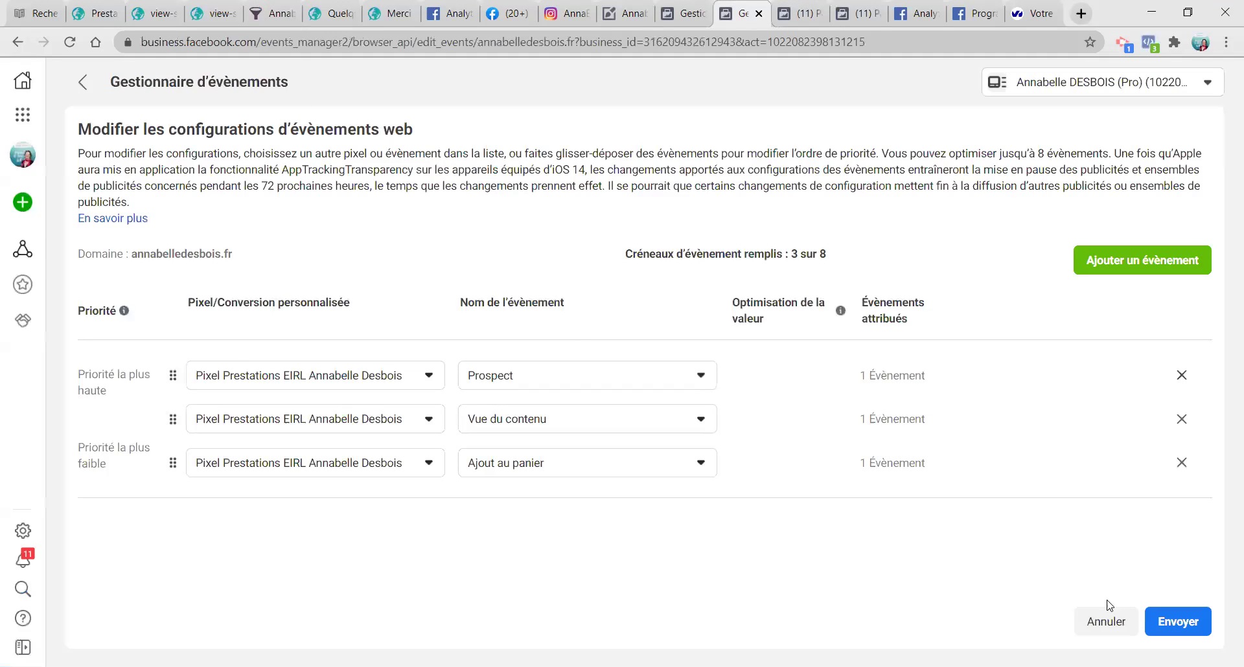
pyautogui.click(1178, 623)
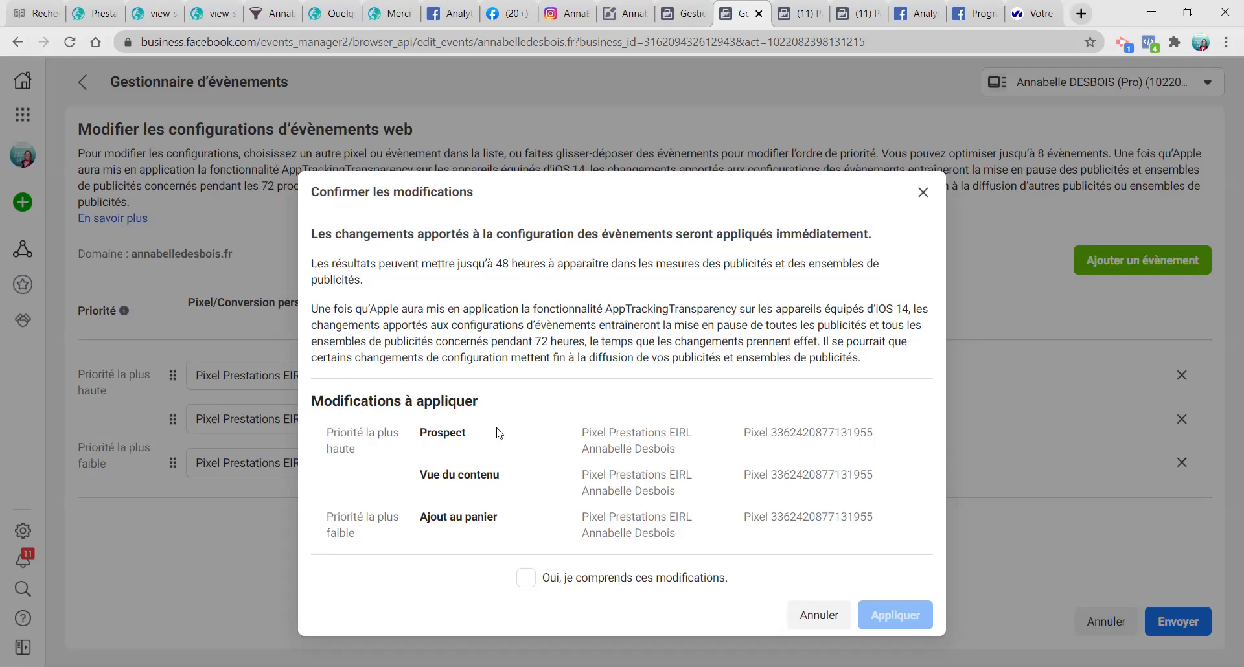
pyautogui.click(542, 578)
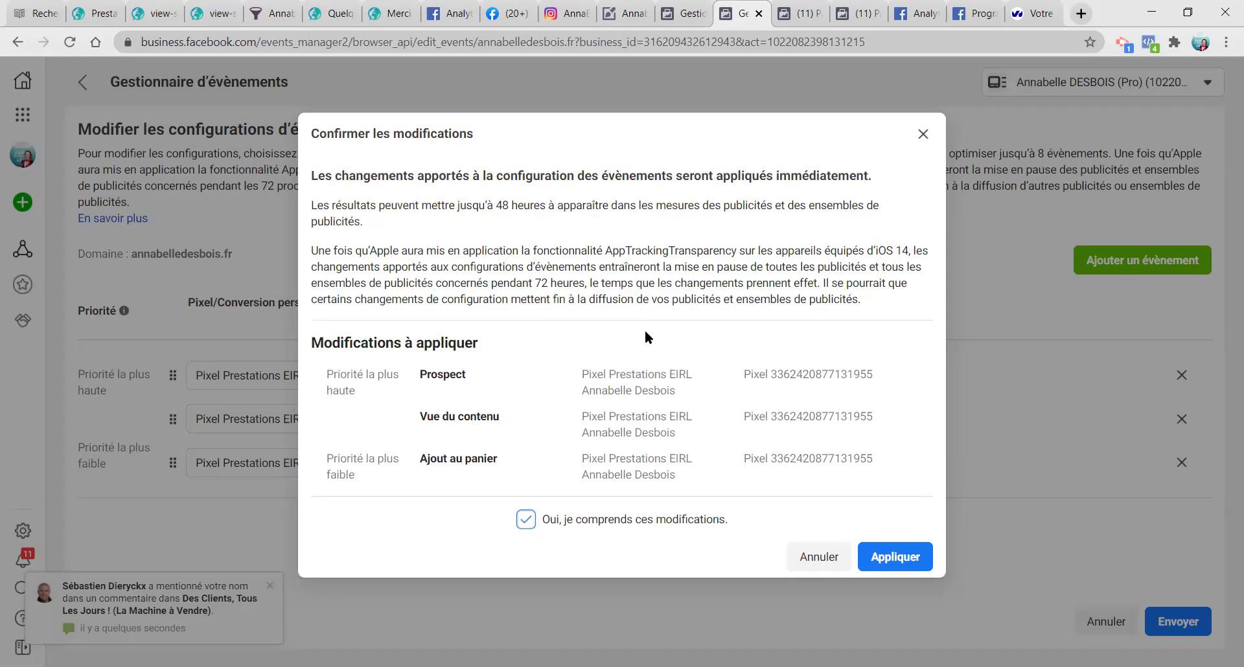
pyautogui.click(895, 556)
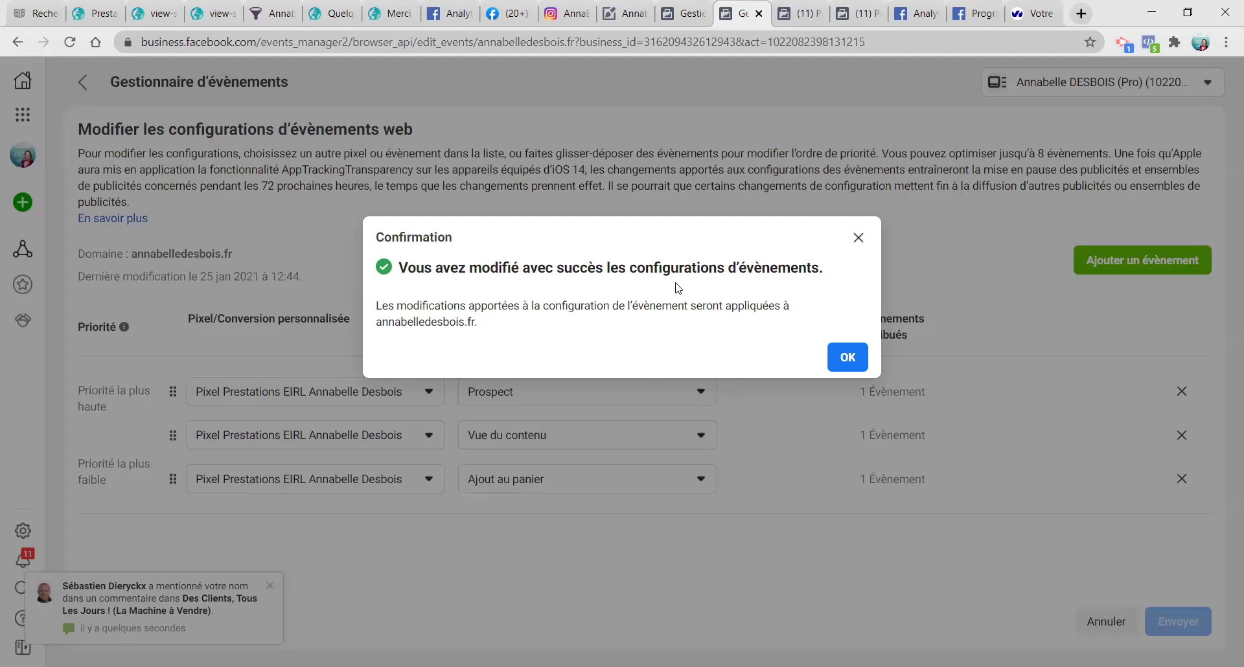
pyautogui.click(849, 362)
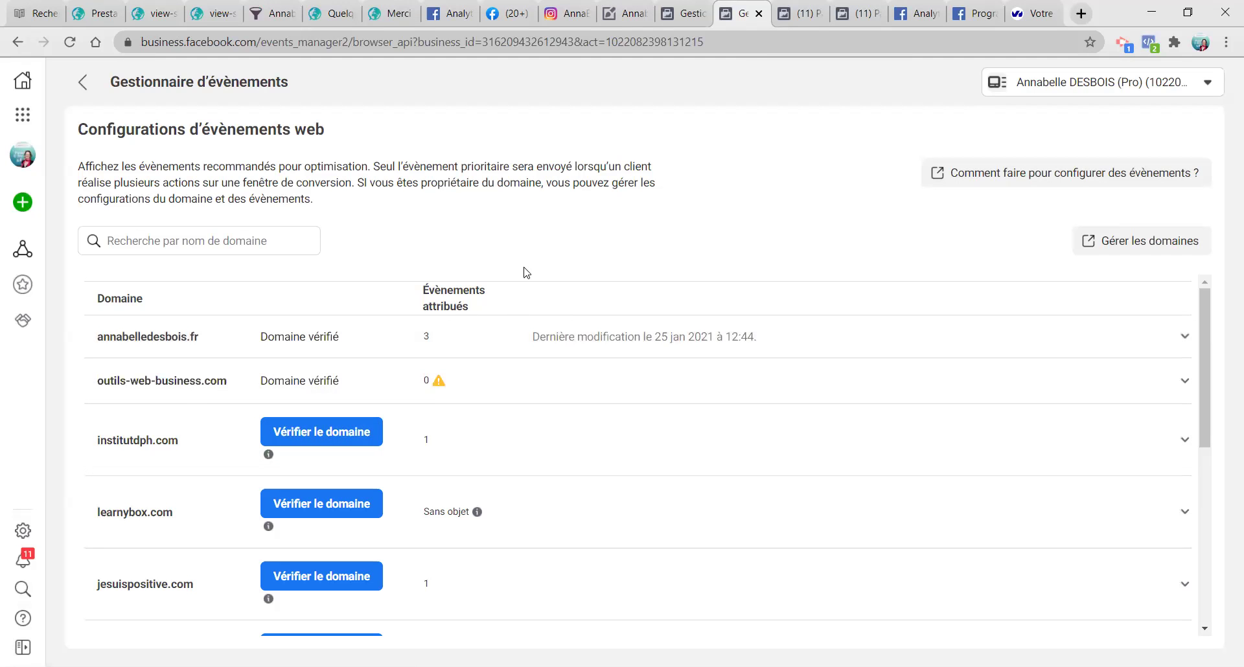
# Step: Add a Prospect event from the Cash Machine - Outils Web Business Marketing pixel to outils-web-business.com
pyautogui.click(434, 382)
pyautogui.click(471, 420)
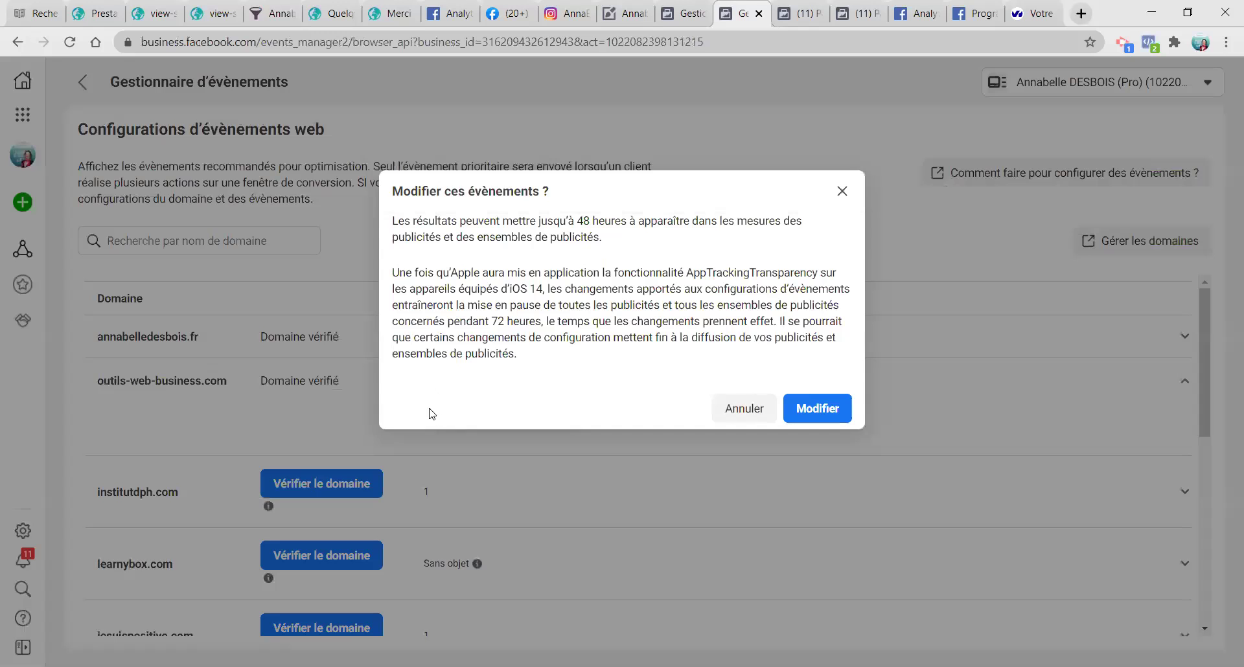
pyautogui.click(803, 408)
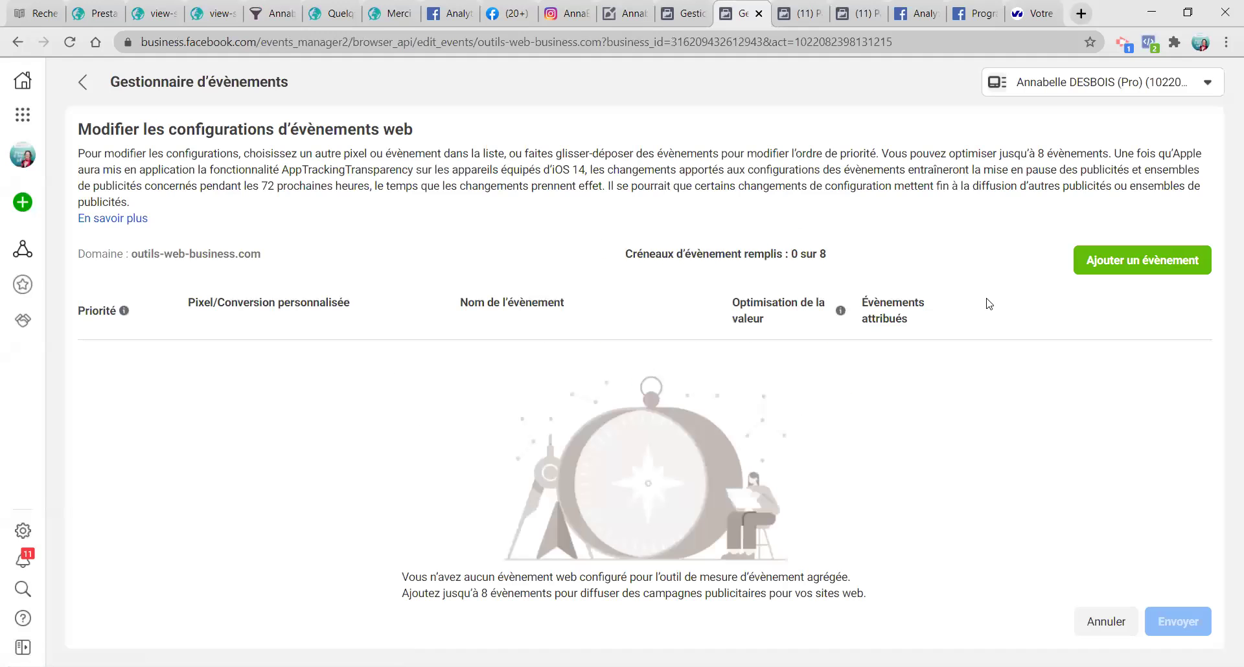
pyautogui.click(1142, 259)
pyautogui.click(353, 388)
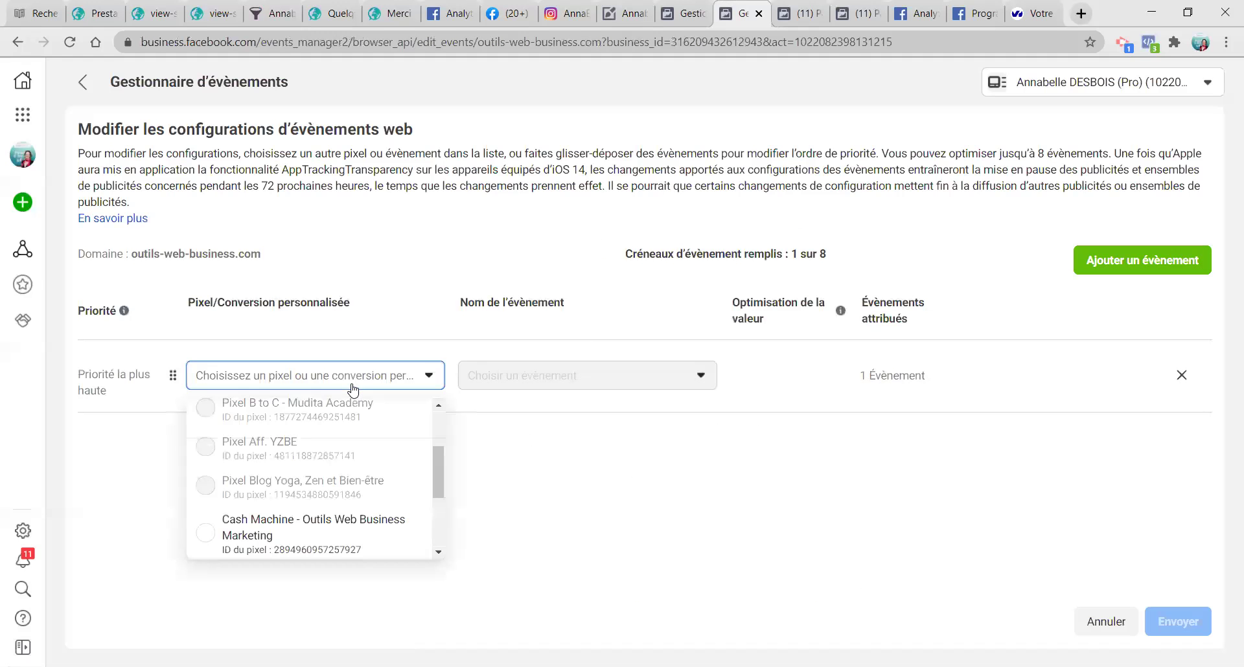
pyautogui.click(295, 527)
pyautogui.click(581, 386)
pyautogui.click(585, 413)
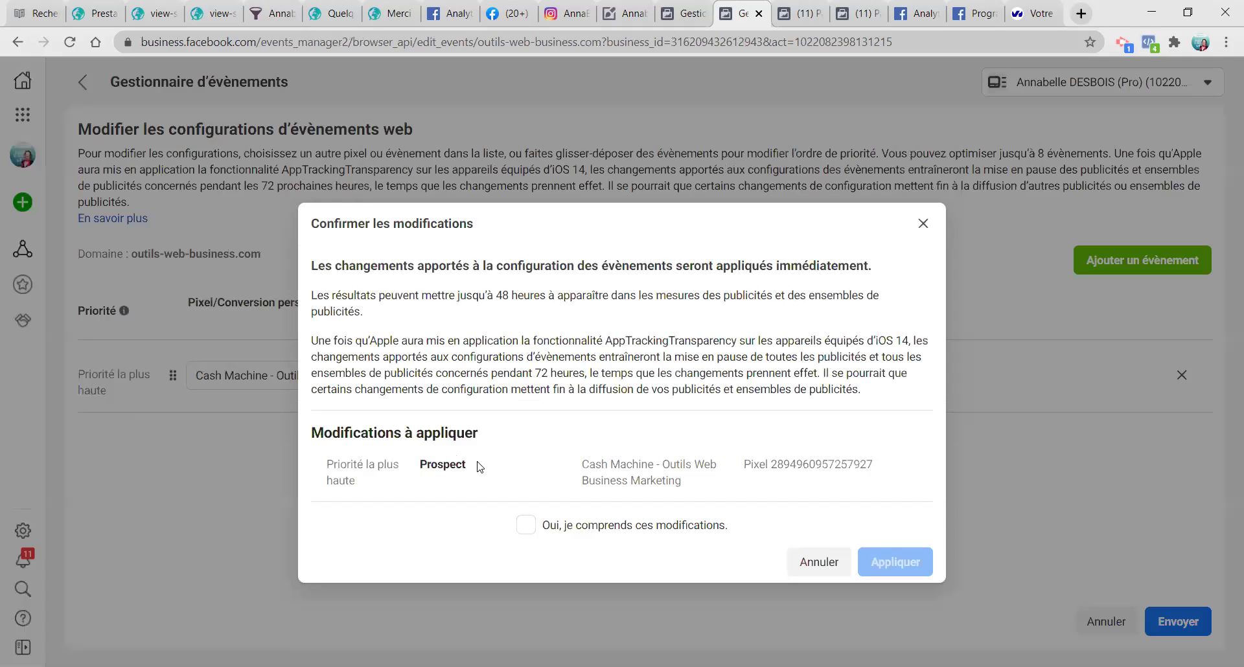
# Step: Acknowledge and apply the outils-web-business.com event change, dismissing the success message
pyautogui.click(541, 531)
pyautogui.click(895, 503)
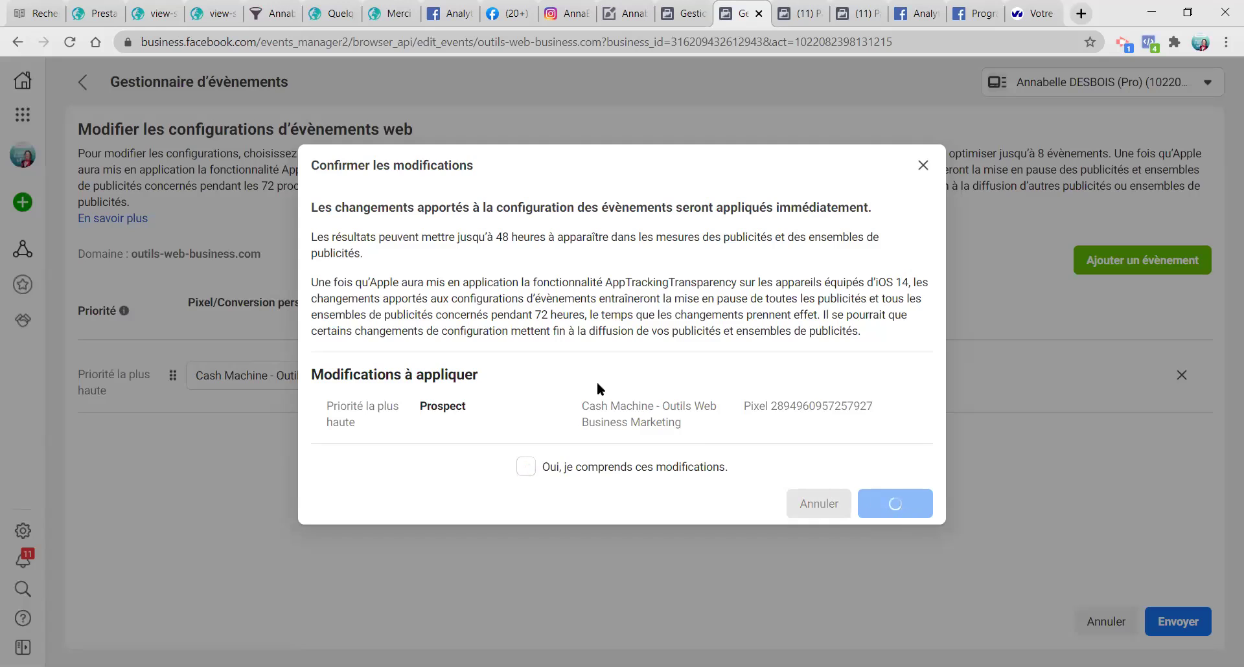
pyautogui.click(846, 355)
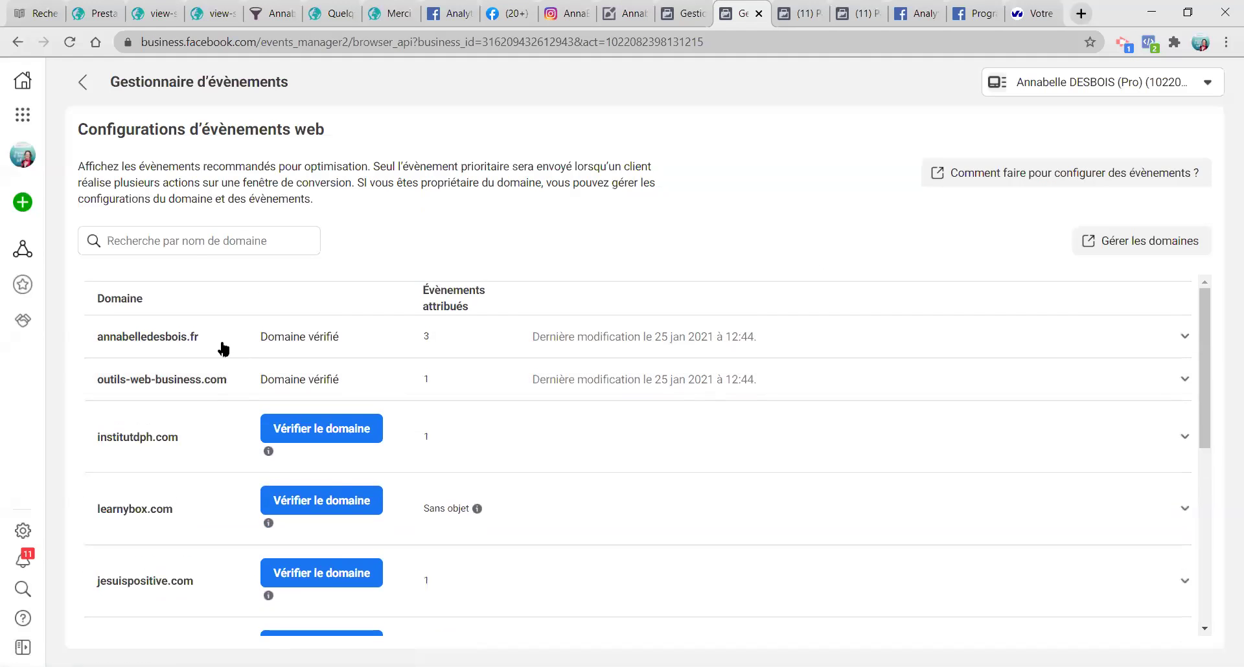
pyautogui.click(691, 11)
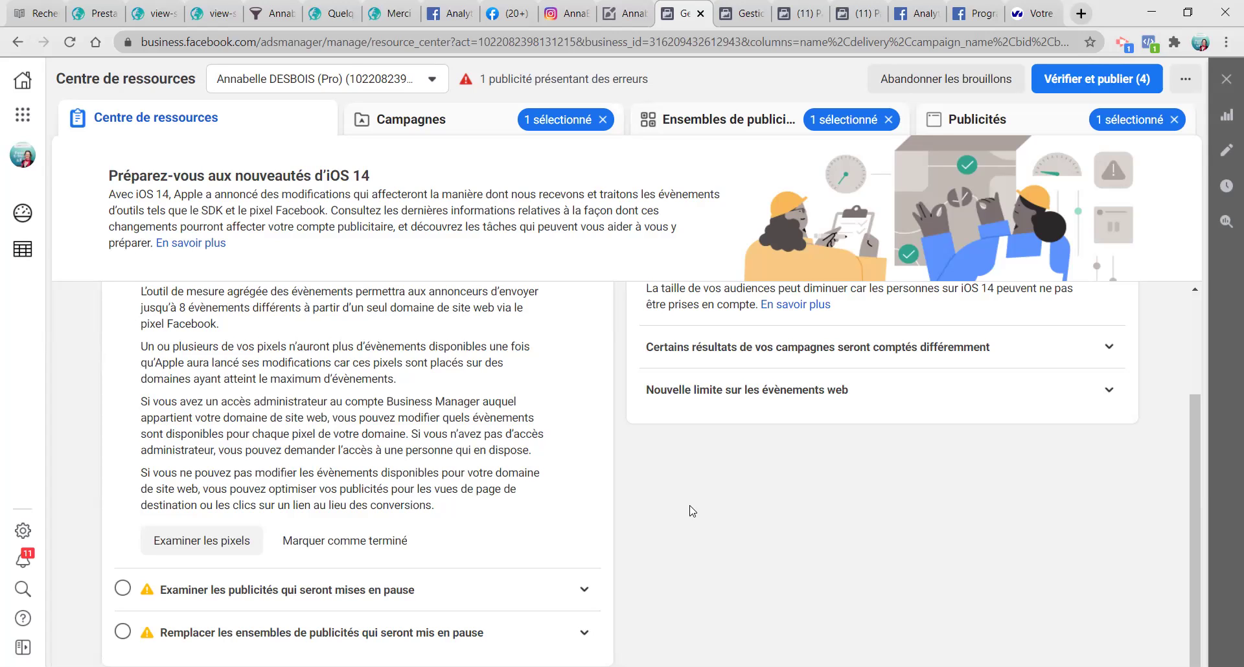
# Step: Reload the resource centre and list the ads to be paused, showing one ad in review
pyautogui.scroll(3, 671, 467)
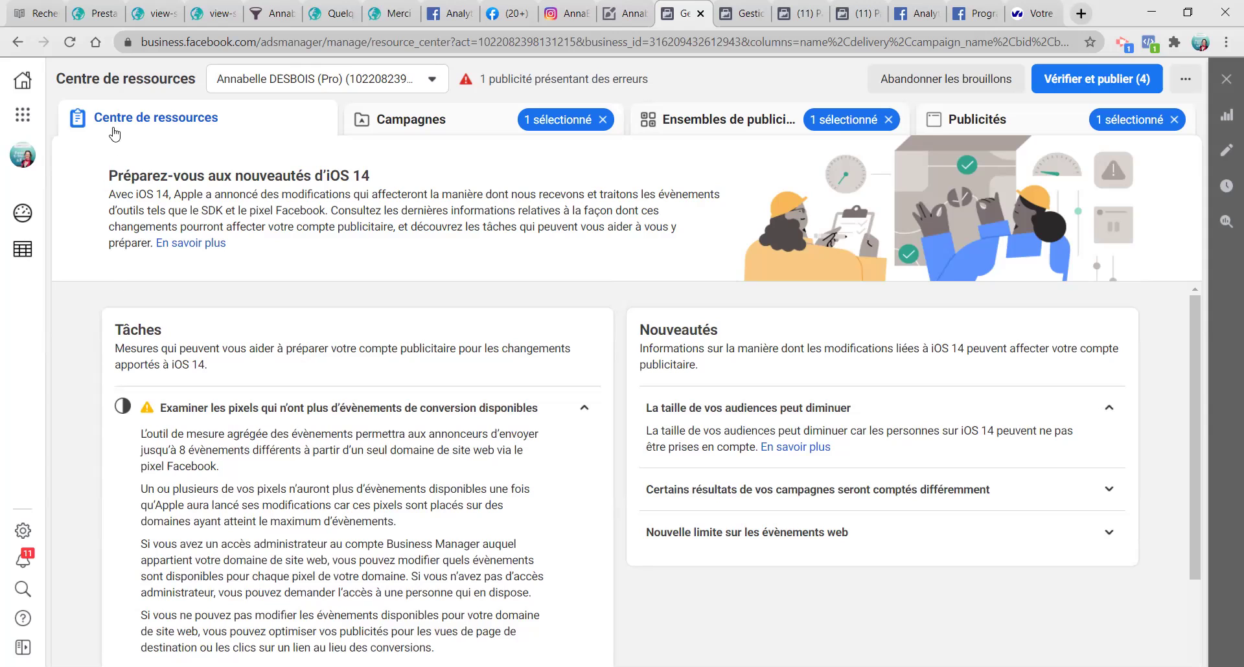
pyautogui.click(71, 43)
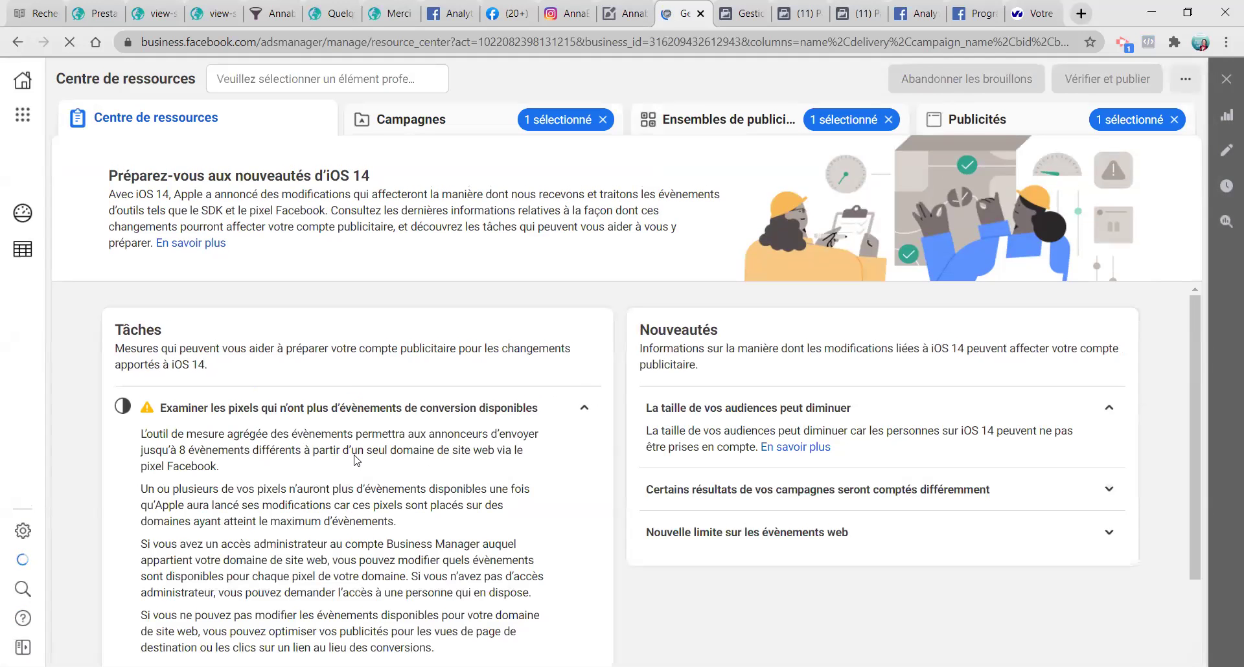
pyautogui.scroll(-2, 311, 434)
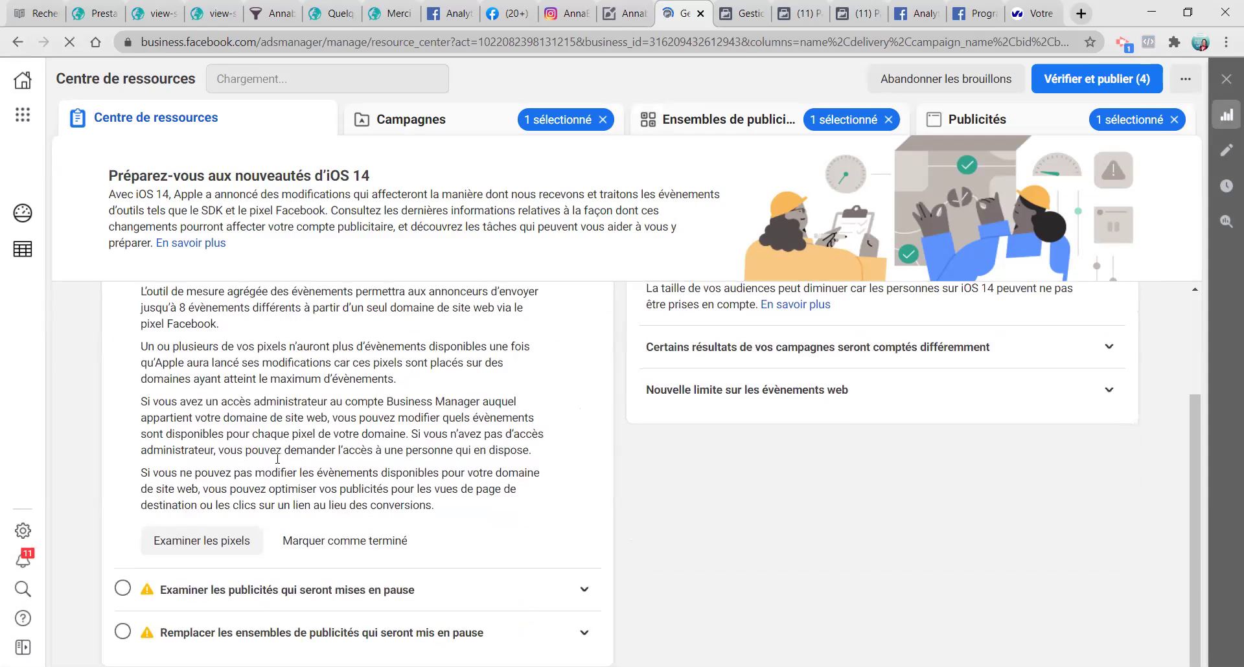
pyautogui.click(583, 589)
pyautogui.scroll(-3, 511, 512)
pyautogui.click(243, 583)
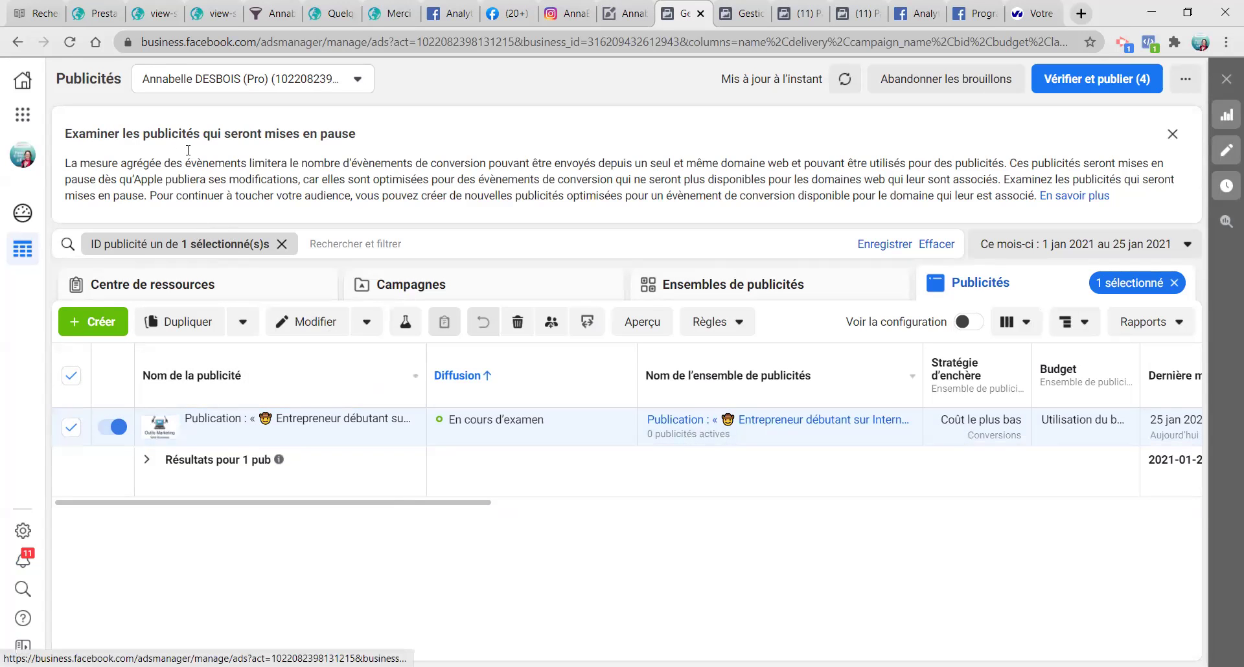
# Step: From the Centre de ressources, list the ad sets to replace and view the flagged set's ads
pyautogui.click(181, 287)
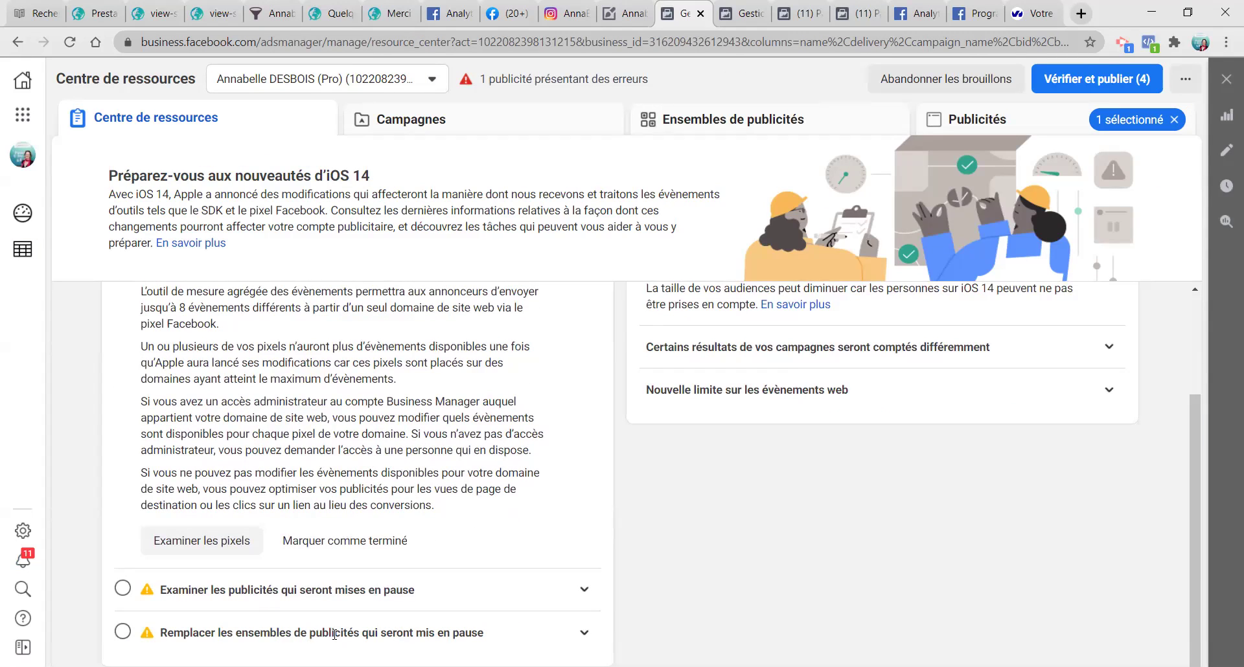
pyautogui.click(584, 633)
pyautogui.scroll(-3, 570, 634)
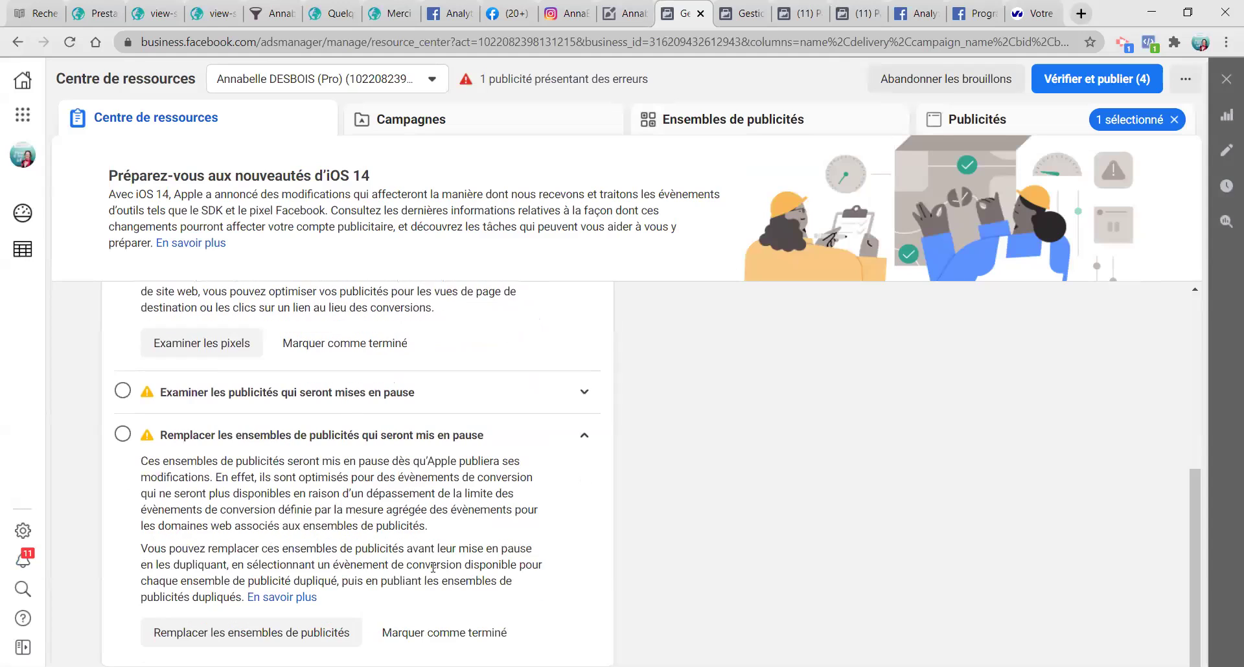
pyautogui.click(324, 633)
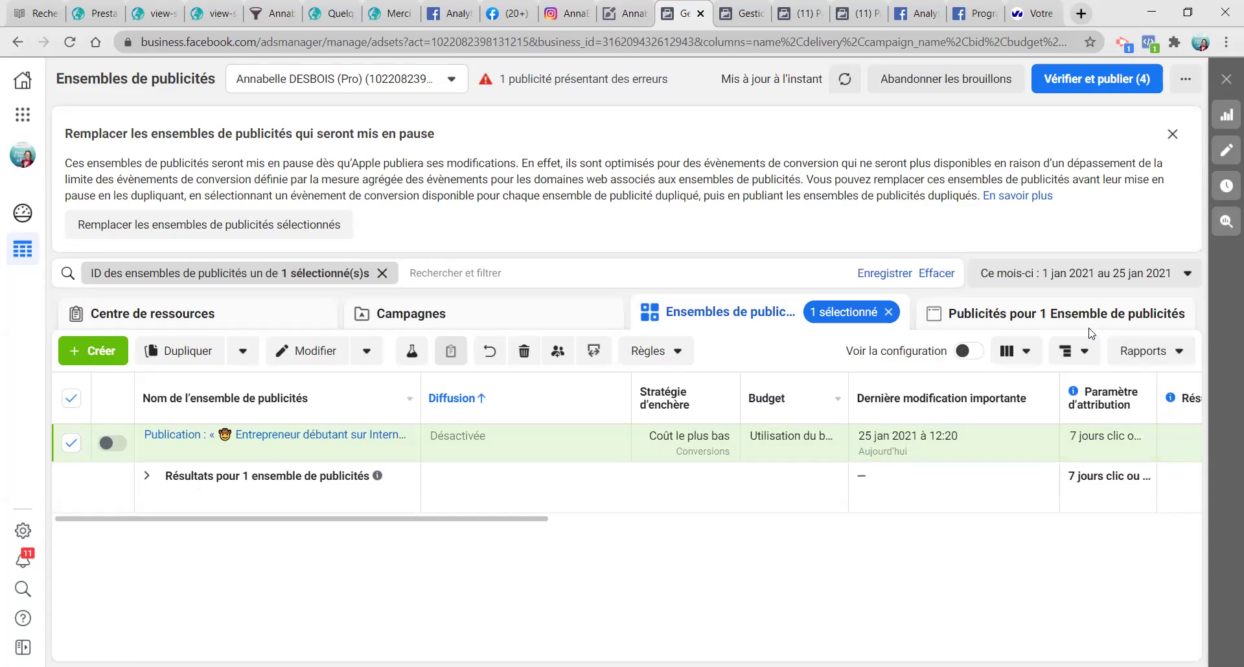
pyautogui.click(936, 317)
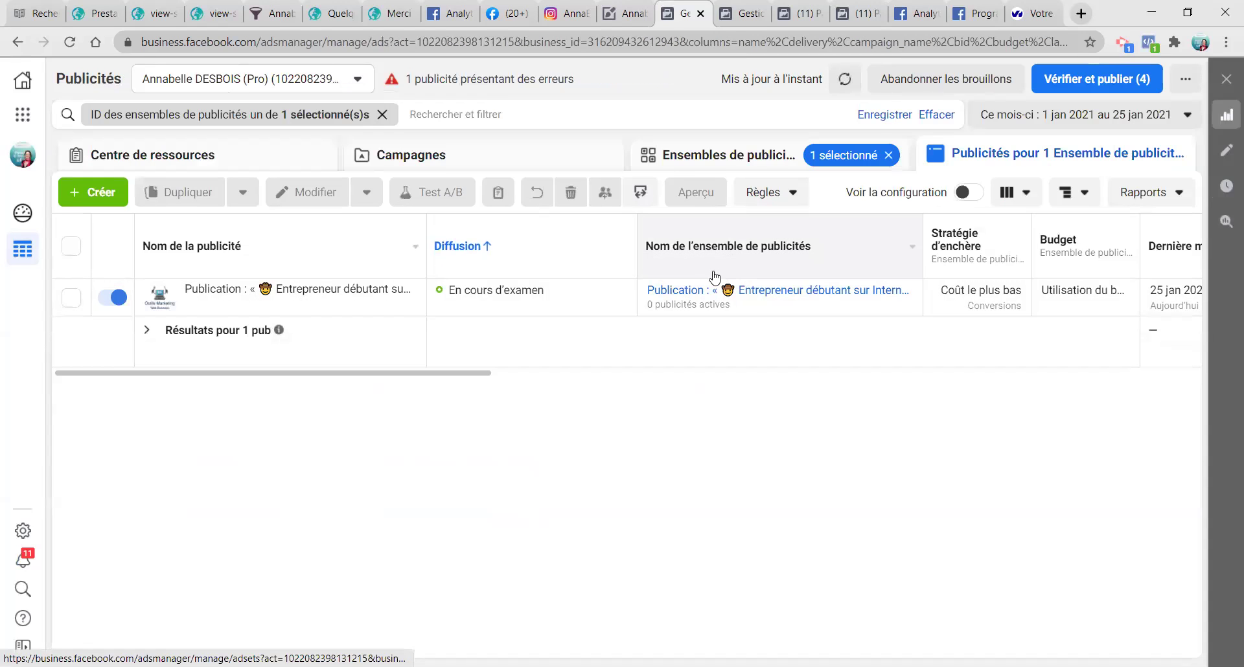
# Step: Revisit the deactivated 'Entrepreneur débutant' ad set and its single ad under review
pyautogui.click(761, 157)
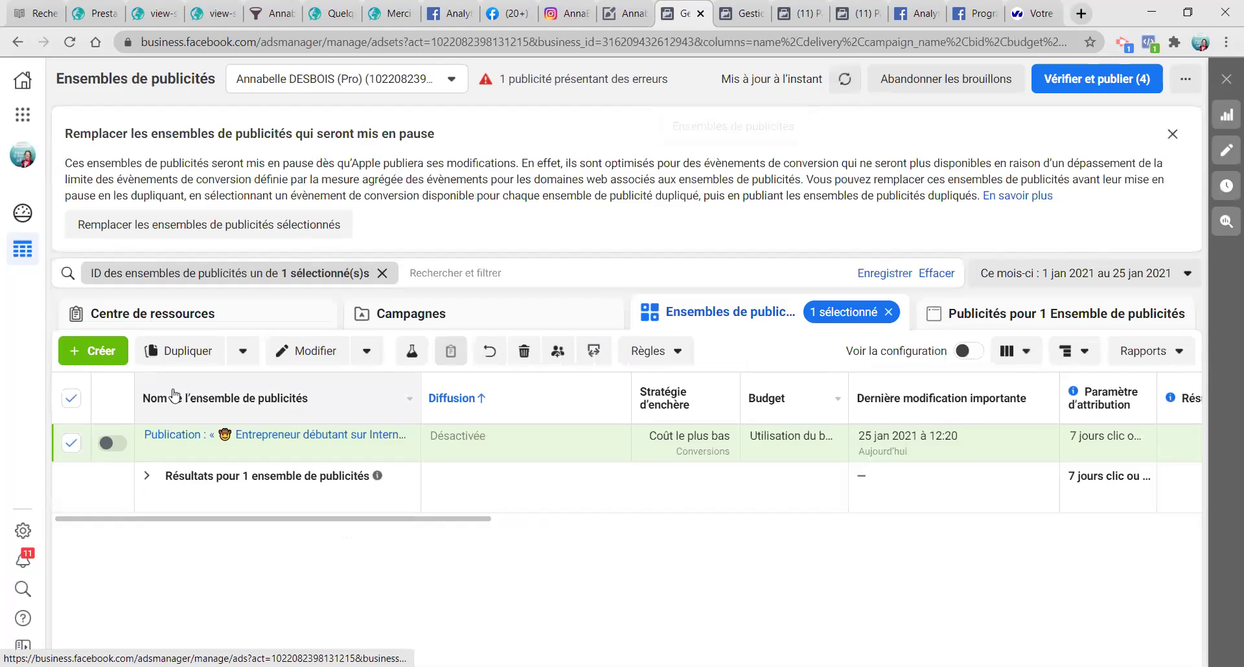
pyautogui.click(128, 327)
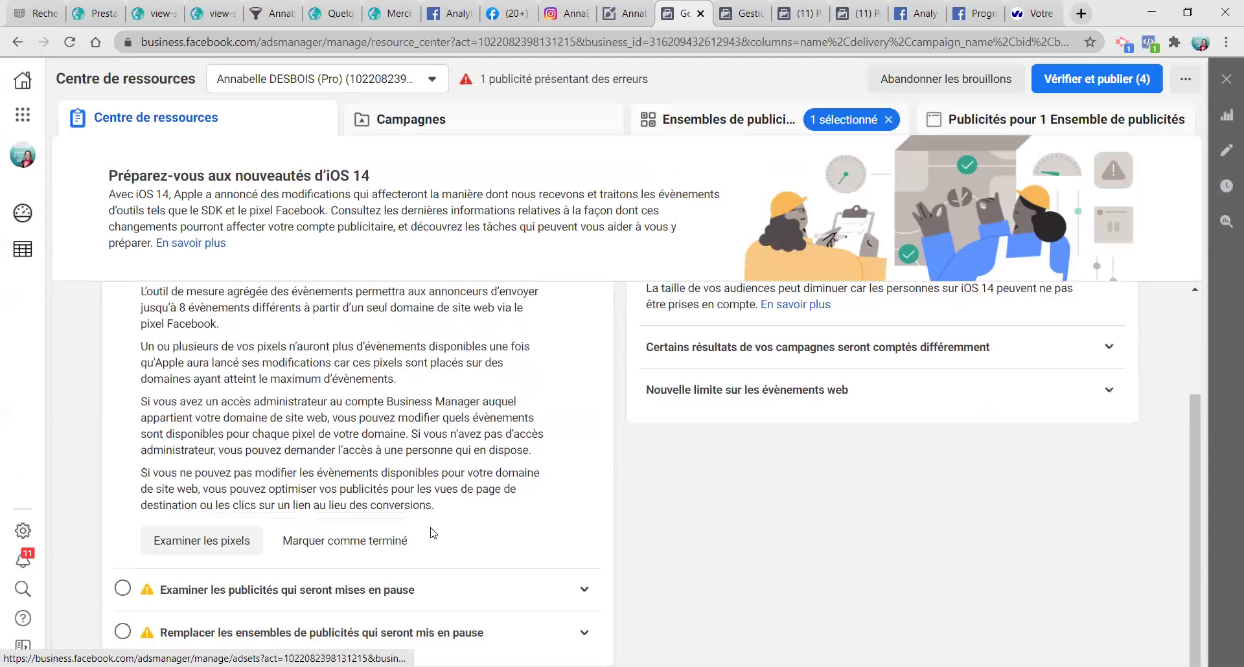
pyautogui.scroll(2, 534, 534)
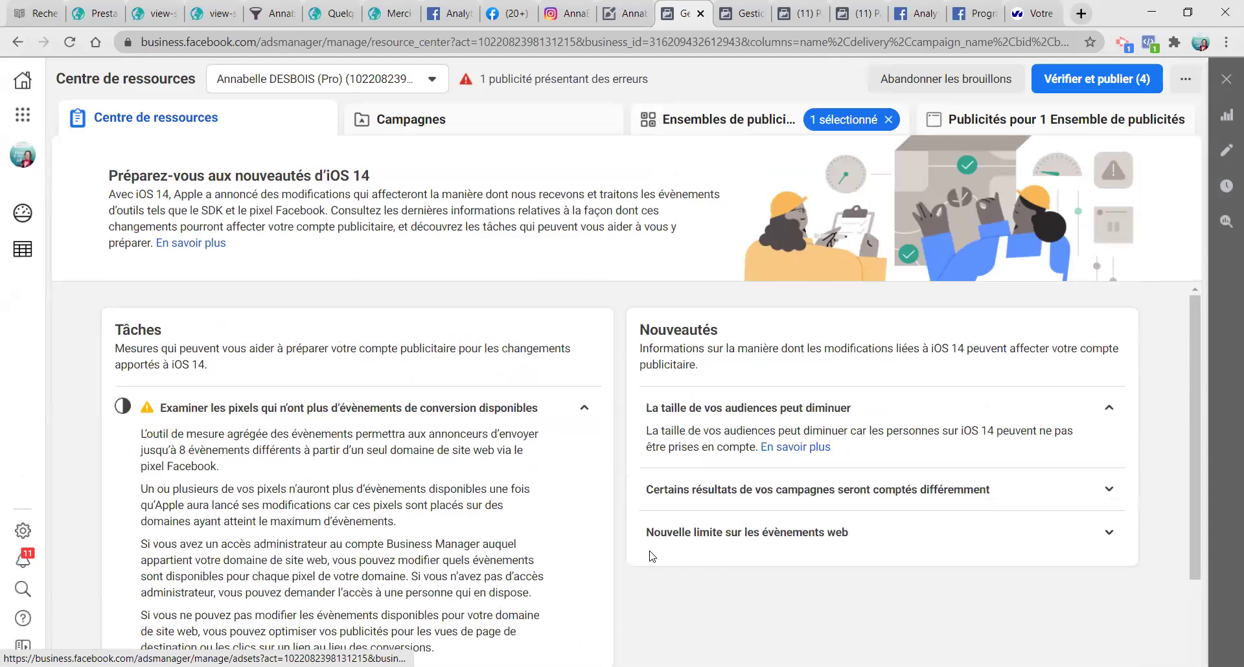
pyautogui.click(692, 133)
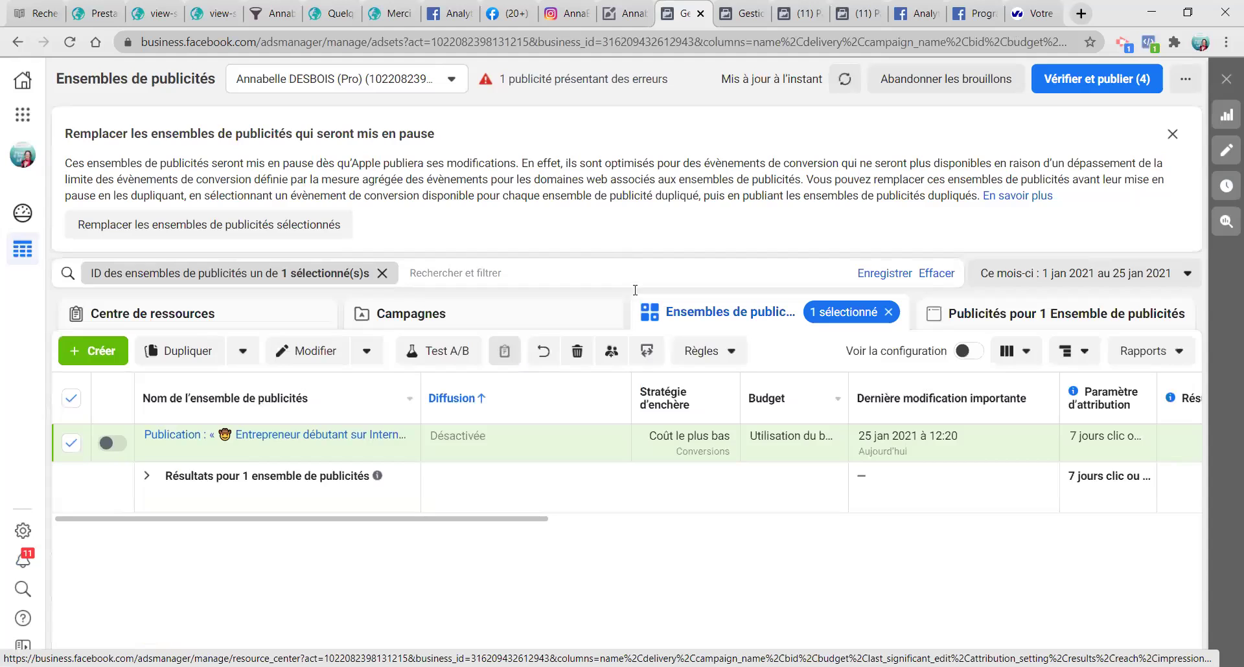
pyautogui.click(1014, 316)
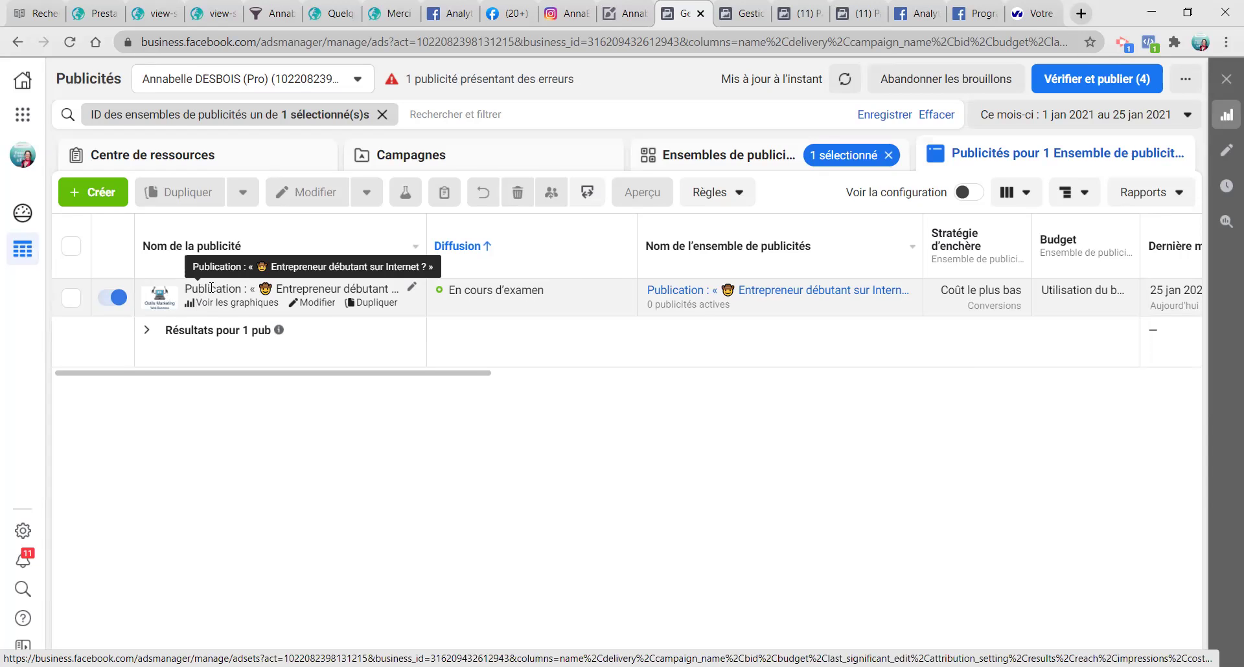
# Step: Reapply the 'Entrepreneur débutant sur Internet ?' Facebook post to the existing ad
pyautogui.click(308, 302)
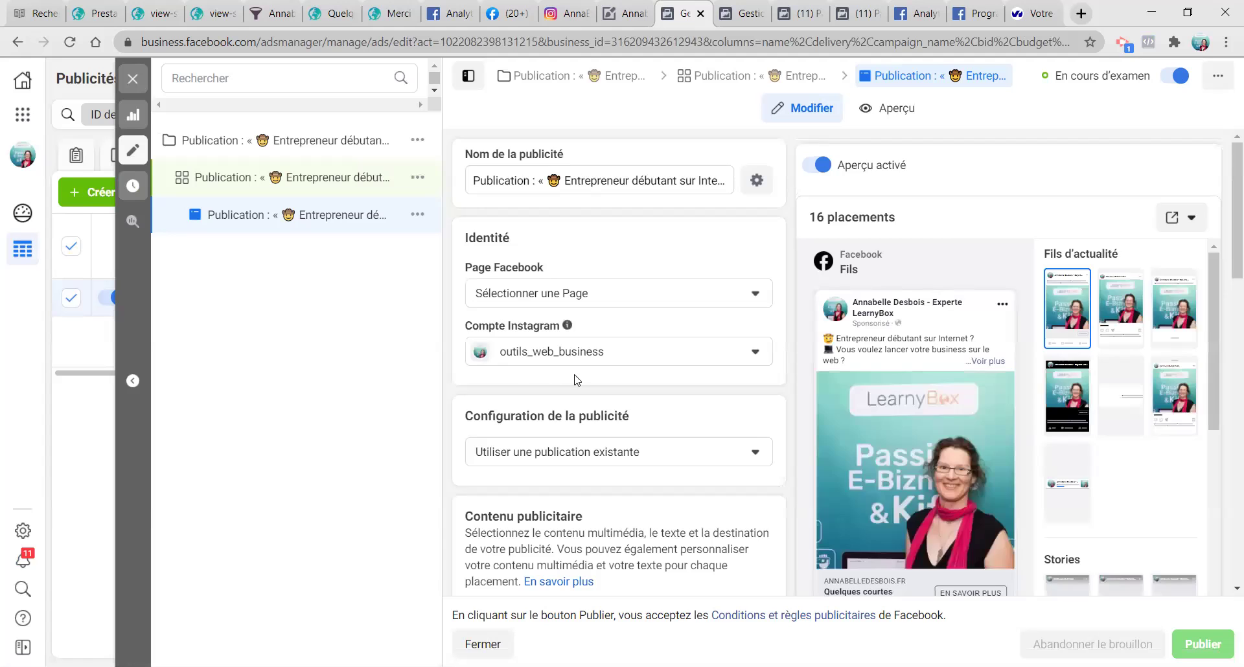
pyautogui.scroll(-3, 578, 379)
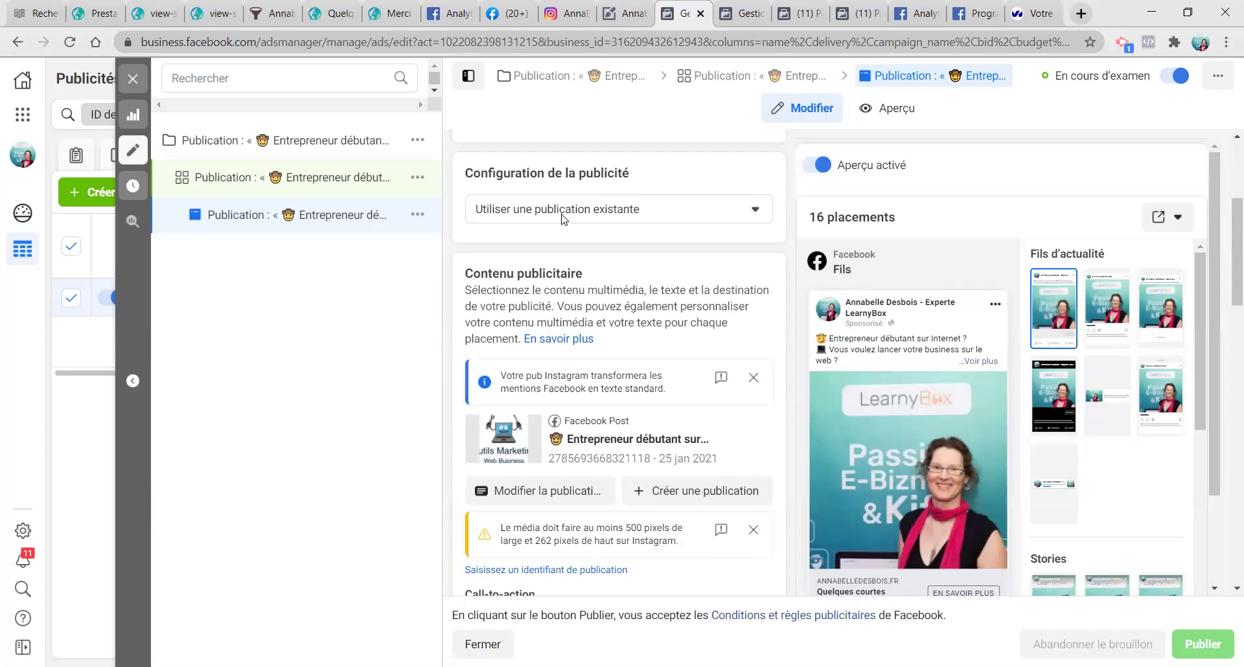
pyautogui.scroll(-2, 520, 278)
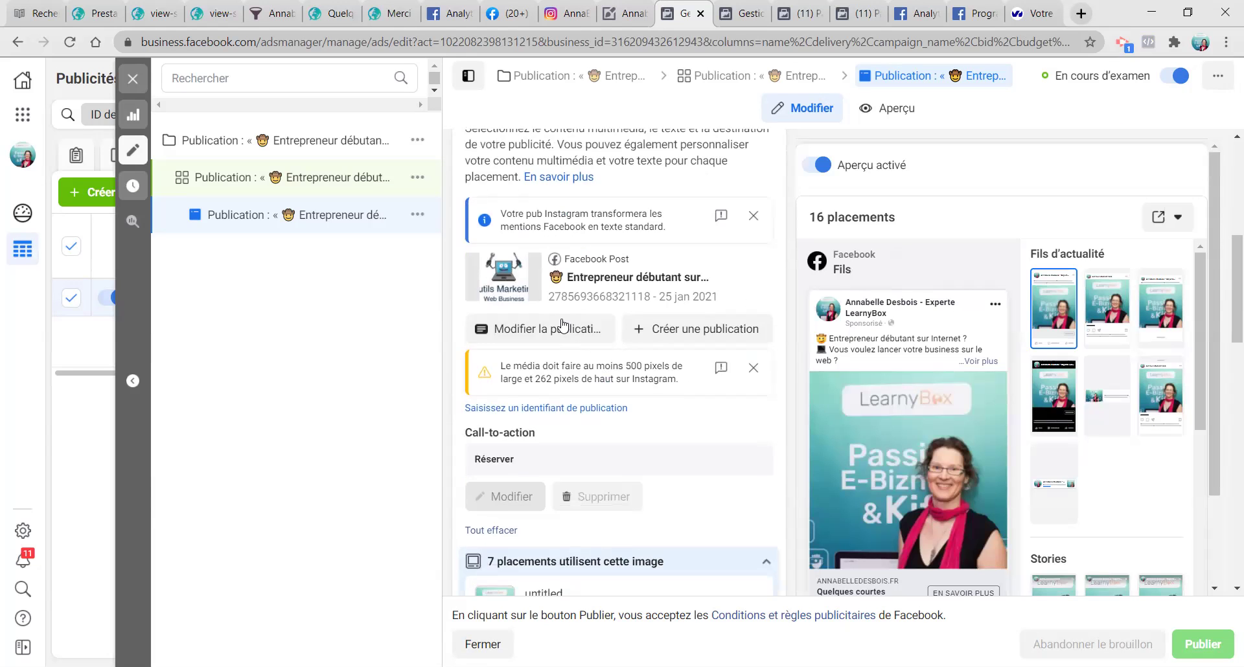
pyautogui.click(512, 328)
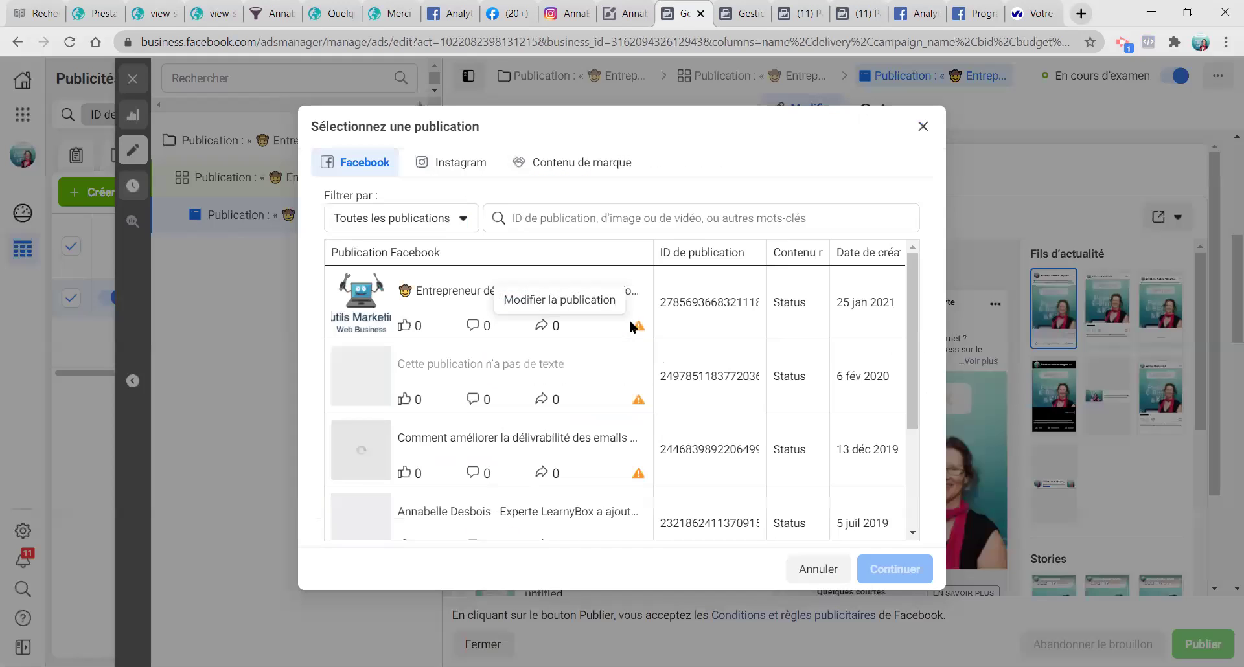
pyautogui.click(373, 295)
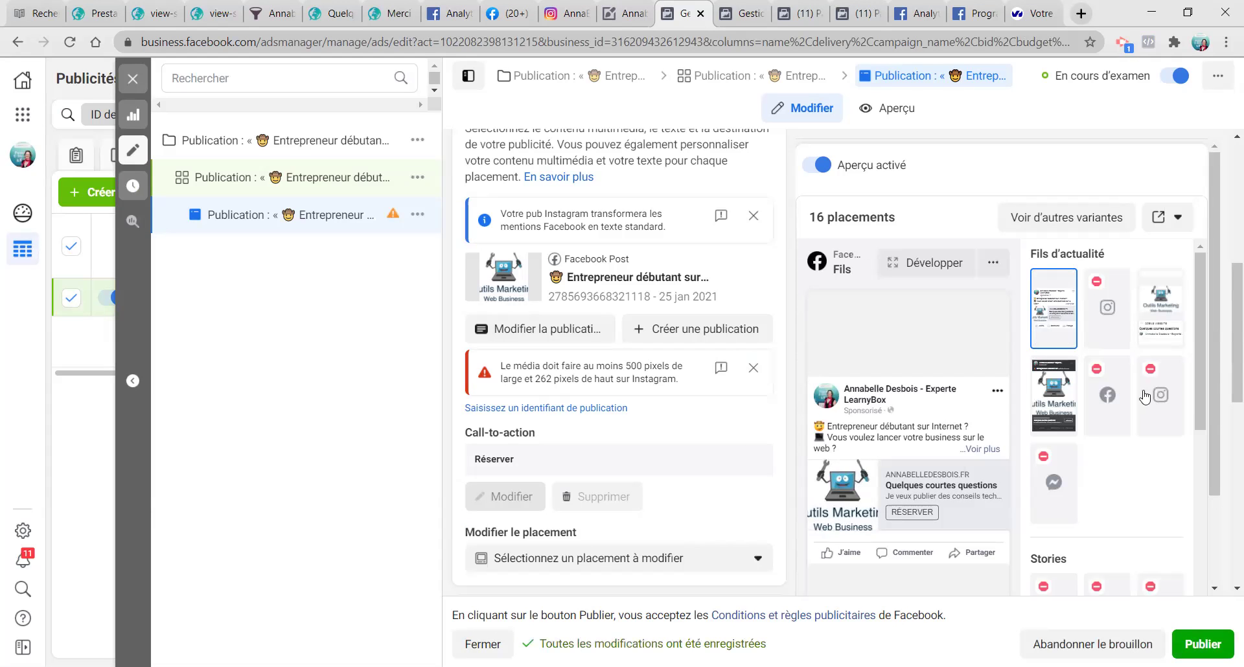
# Step: Review the ad's placements list and leave it unchanged
pyautogui.scroll(-6, 736, 392)
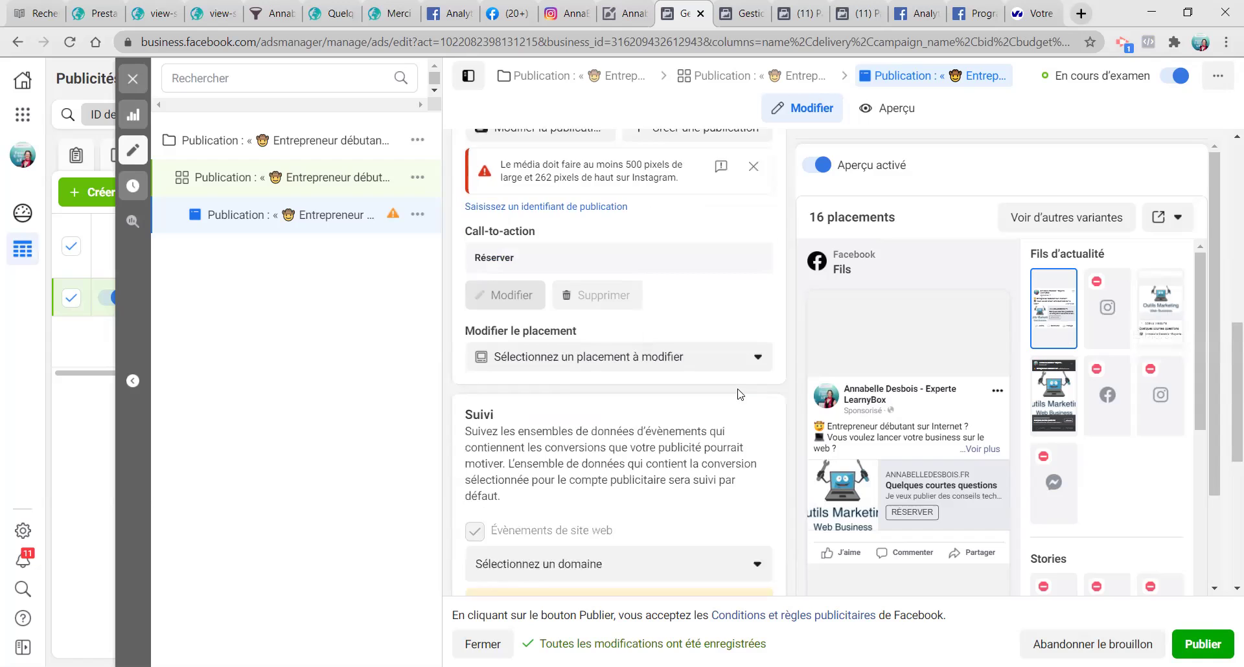
pyautogui.scroll(-4, 736, 403)
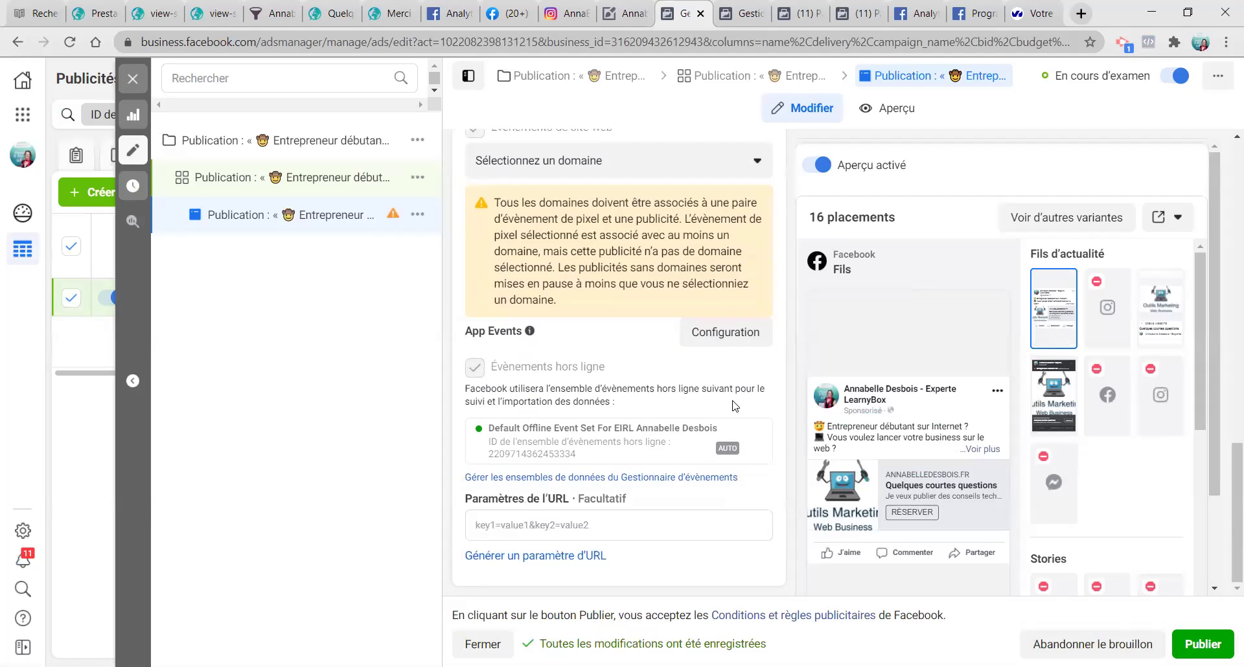
pyautogui.scroll(6, 734, 408)
pyautogui.scroll(1, 734, 408)
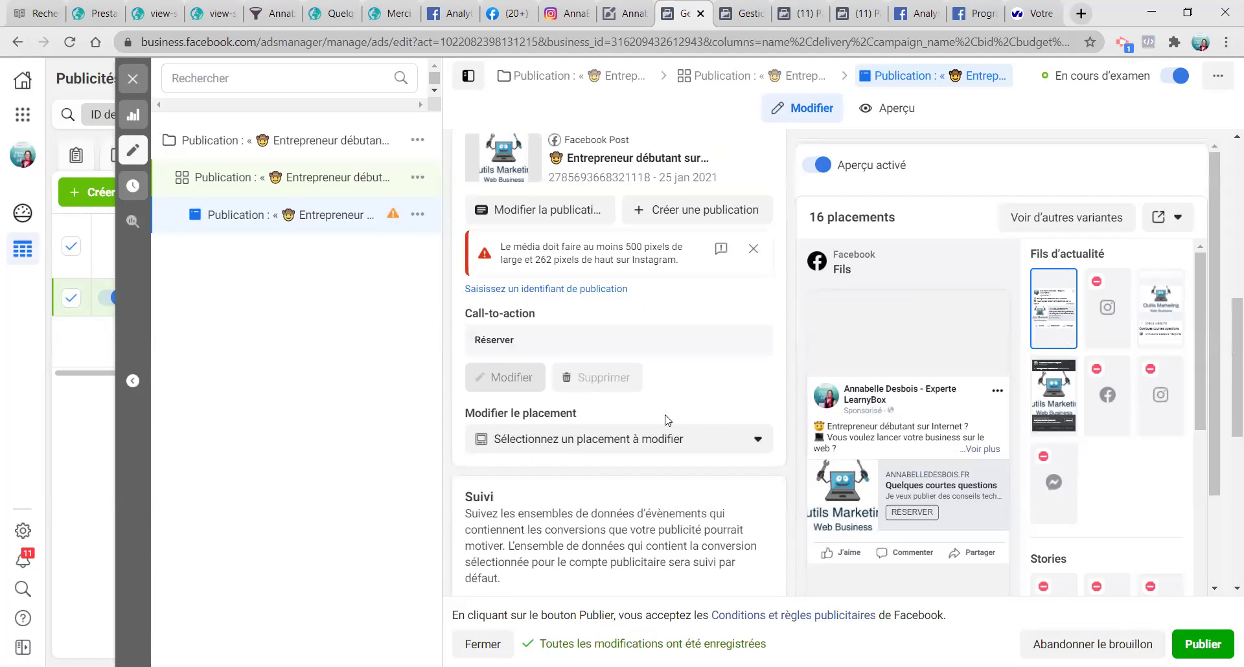
pyautogui.click(584, 446)
pyautogui.scroll(-3, 589, 440)
pyautogui.scroll(-4, 609, 408)
pyautogui.click(407, 296)
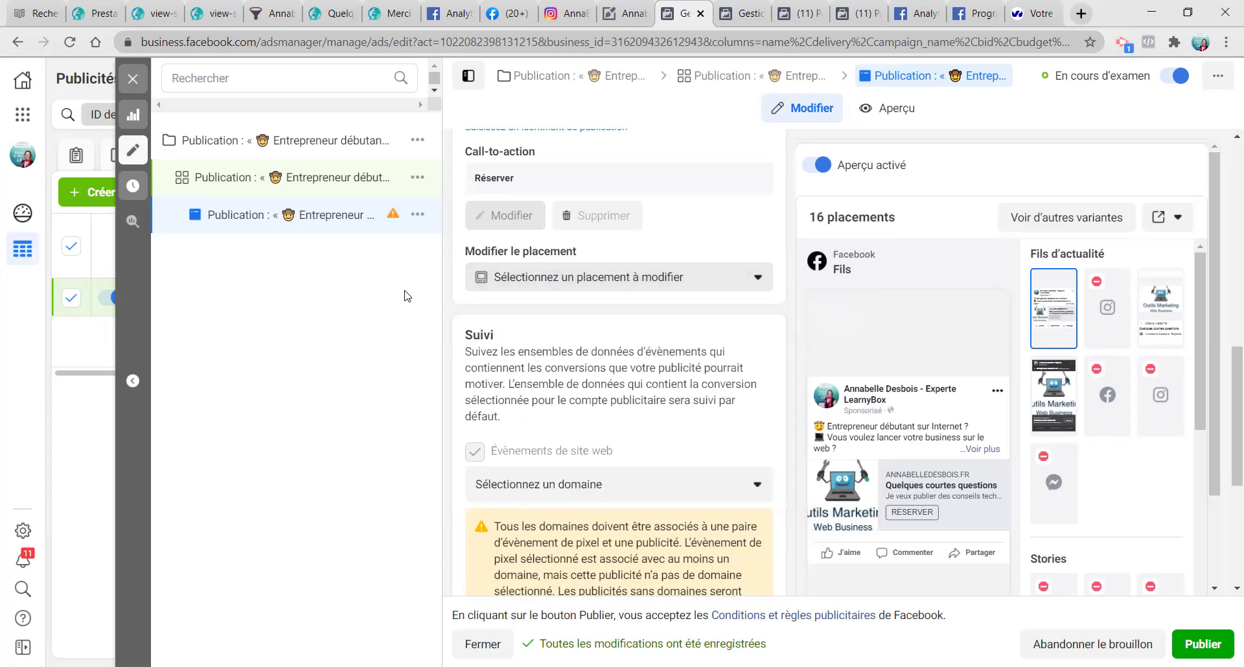
# Step: Switch the ad off and publish the draft changes
pyautogui.click(1172, 78)
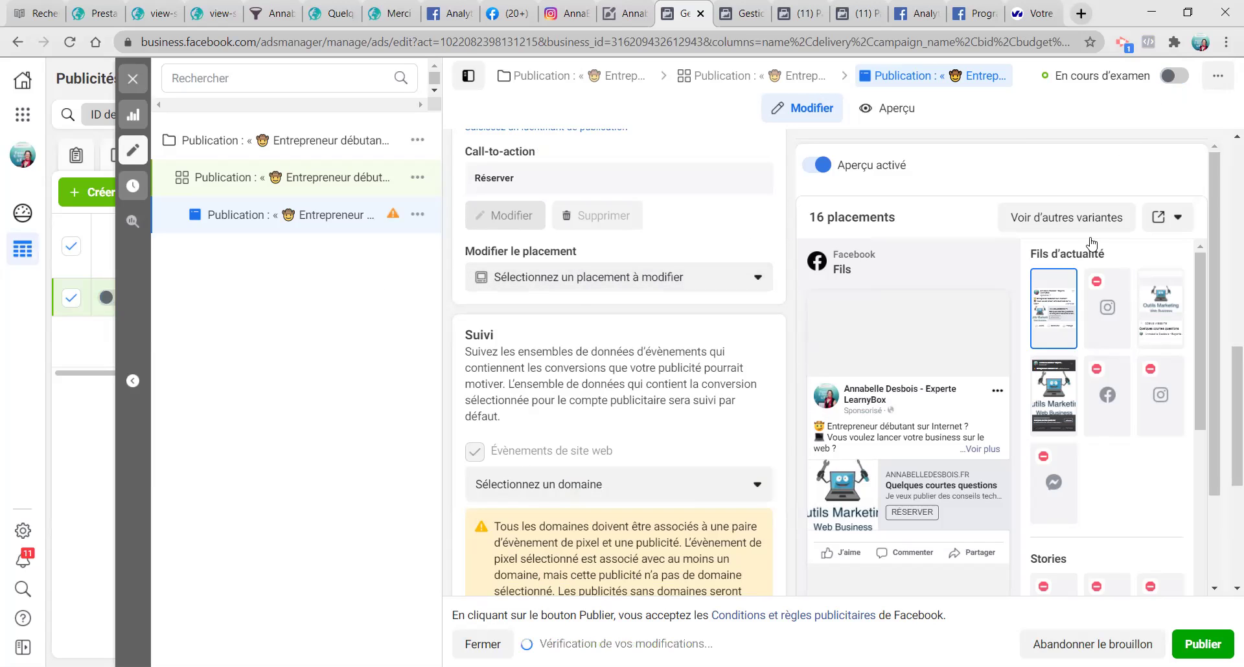
pyautogui.click(142, 81)
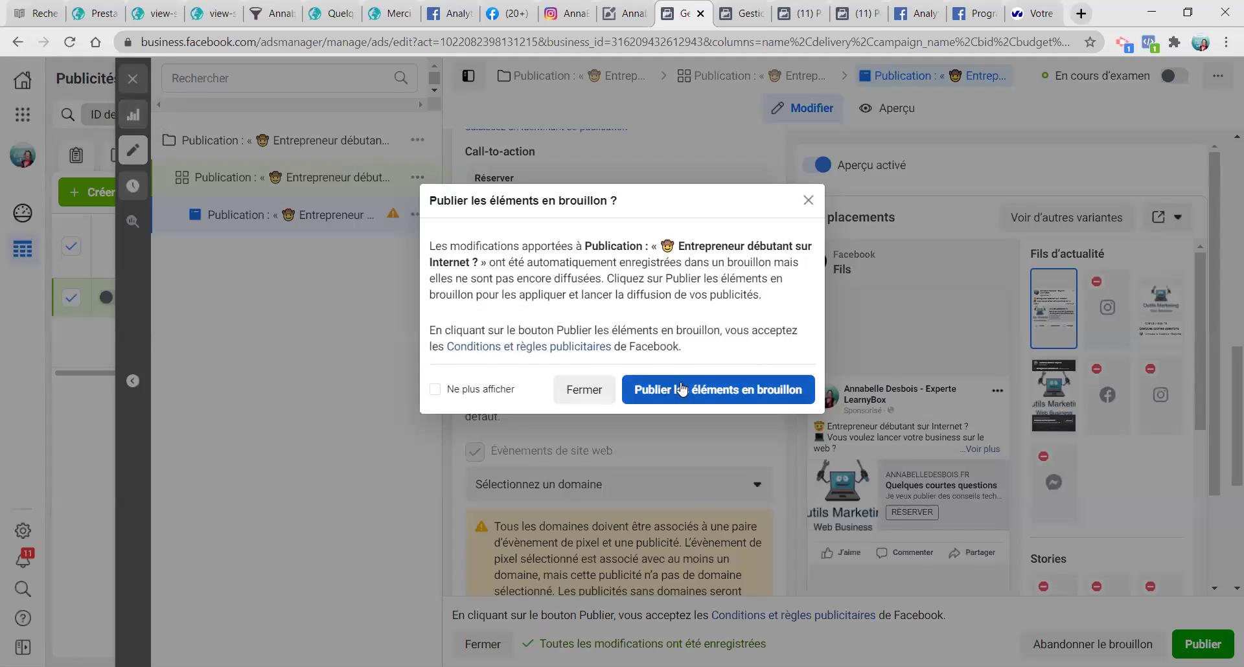
pyautogui.click(648, 391)
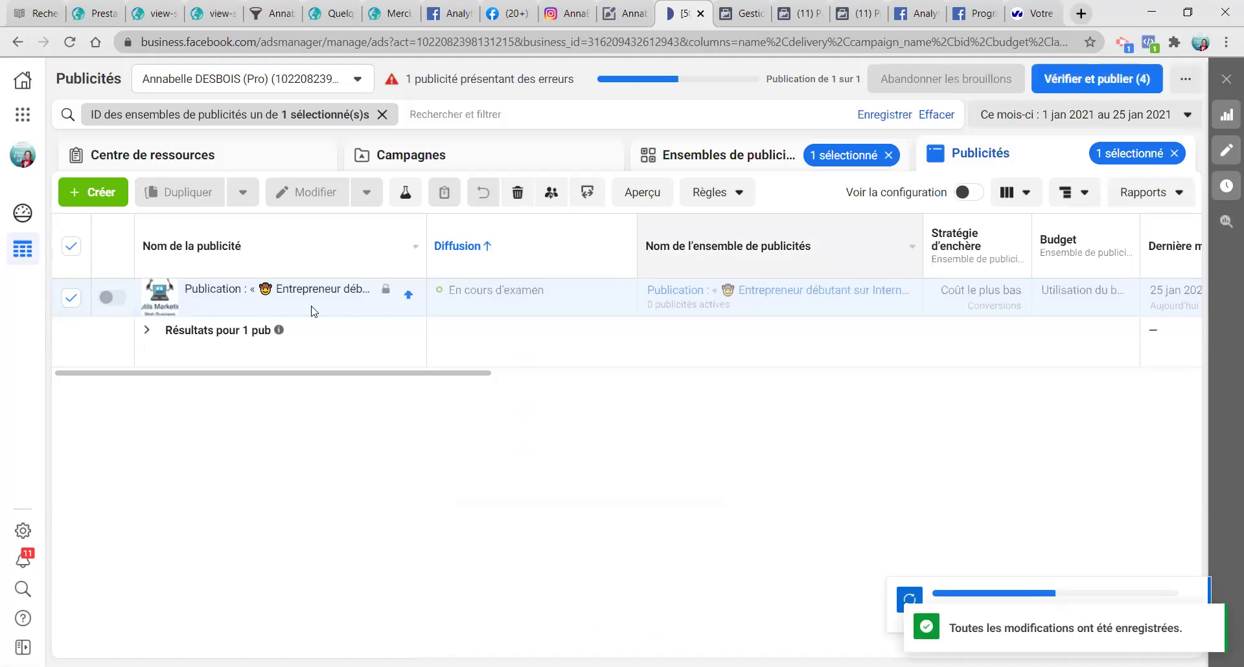
# Step: Switch the existing campaign off and start creating a new campaign
pyautogui.click(750, 161)
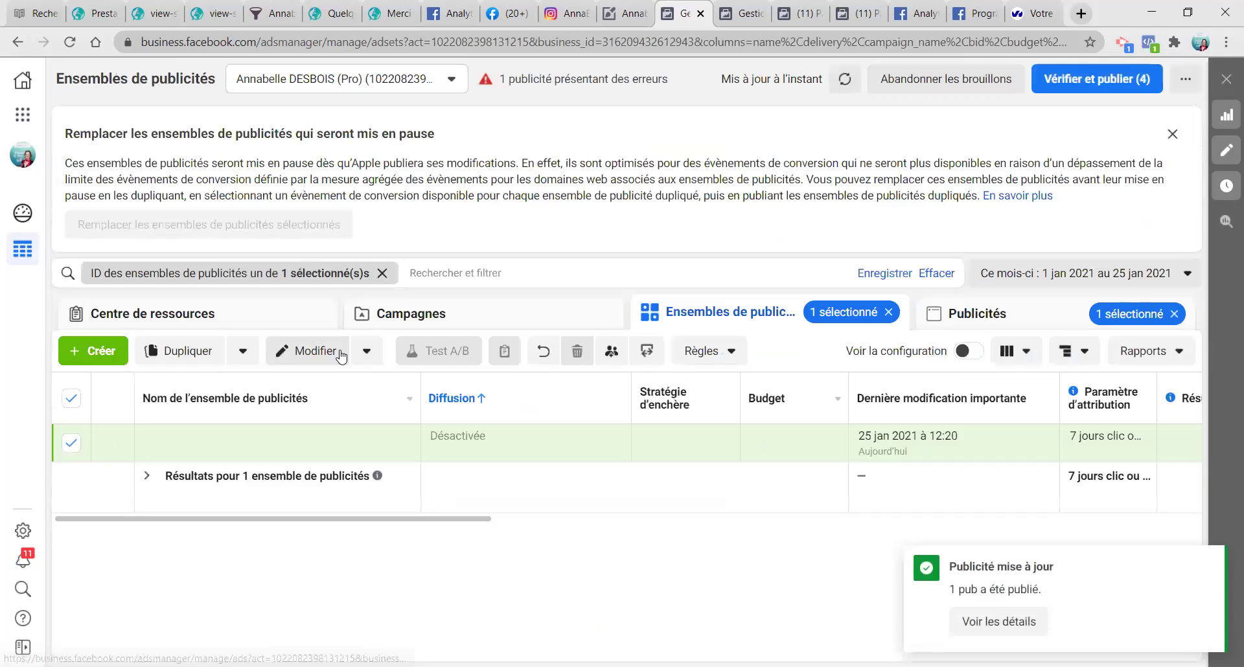
pyautogui.click(410, 313)
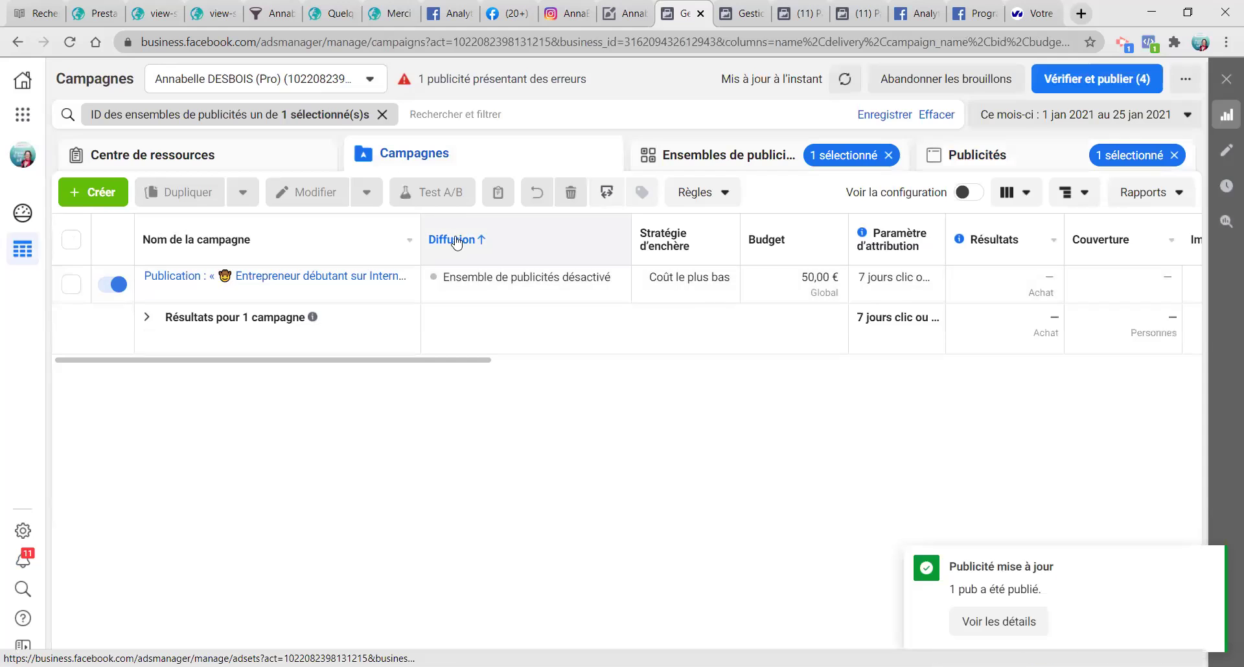
pyautogui.click(117, 284)
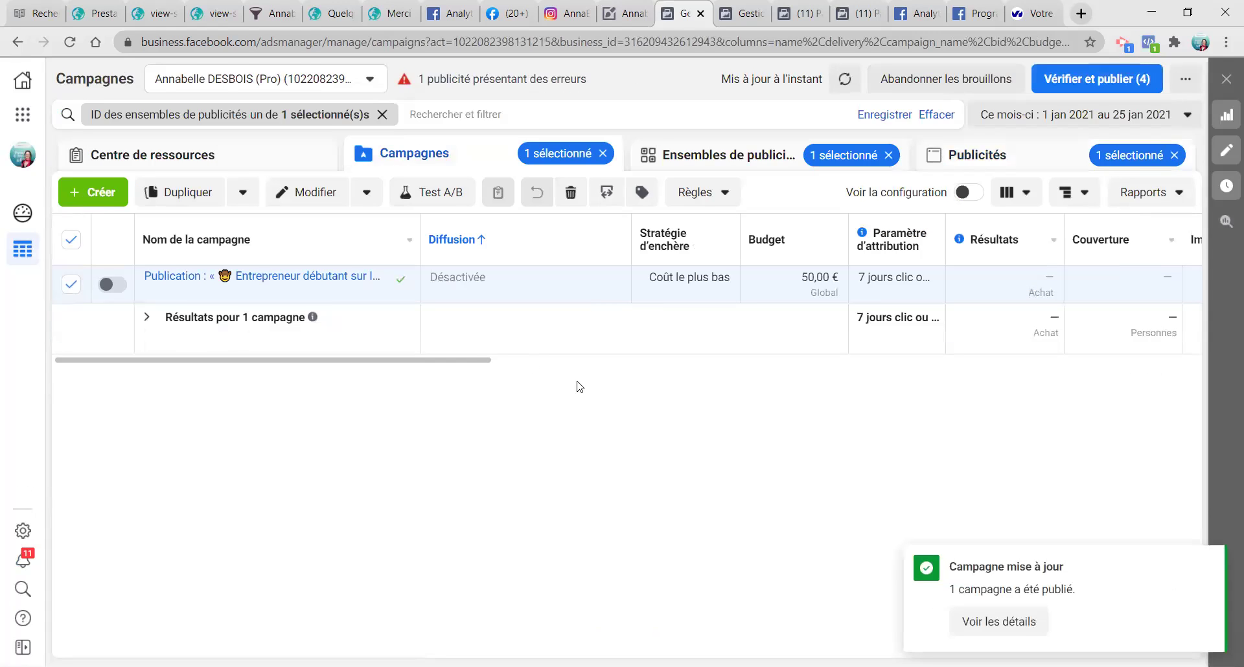
pyautogui.click(93, 192)
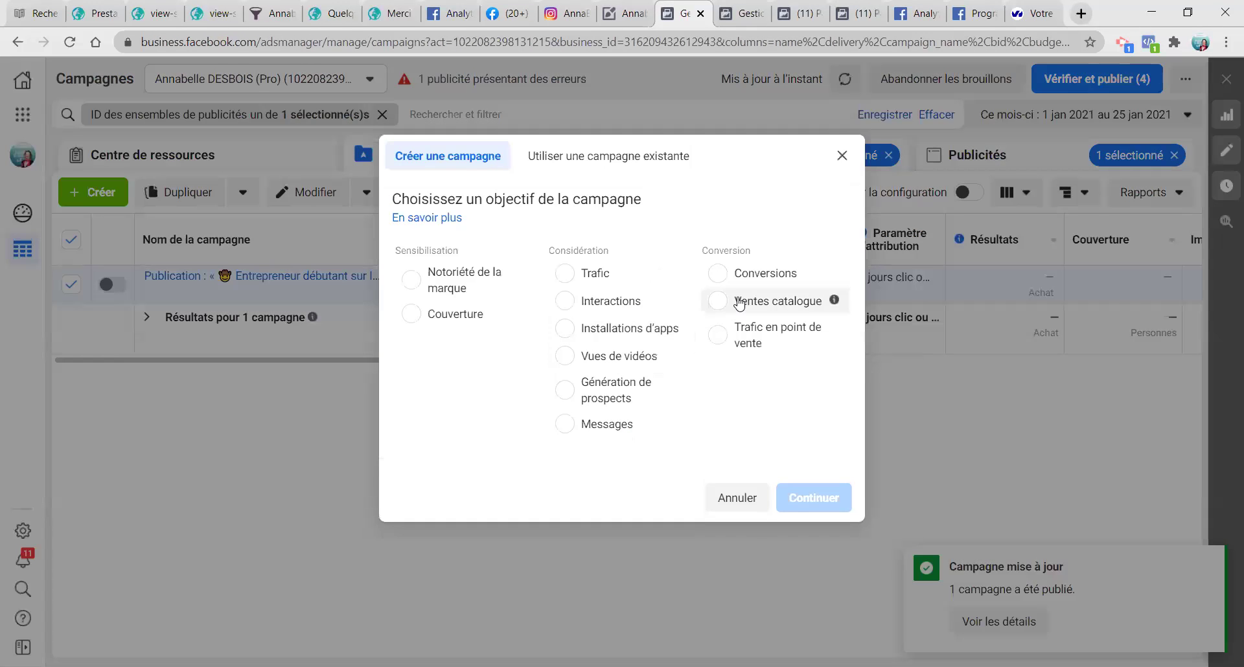
# Step: Create a Conversions campaign named 'Sondage EME - 2021 (v1)' with no special ad category
pyautogui.click(732, 279)
pyautogui.click(811, 615)
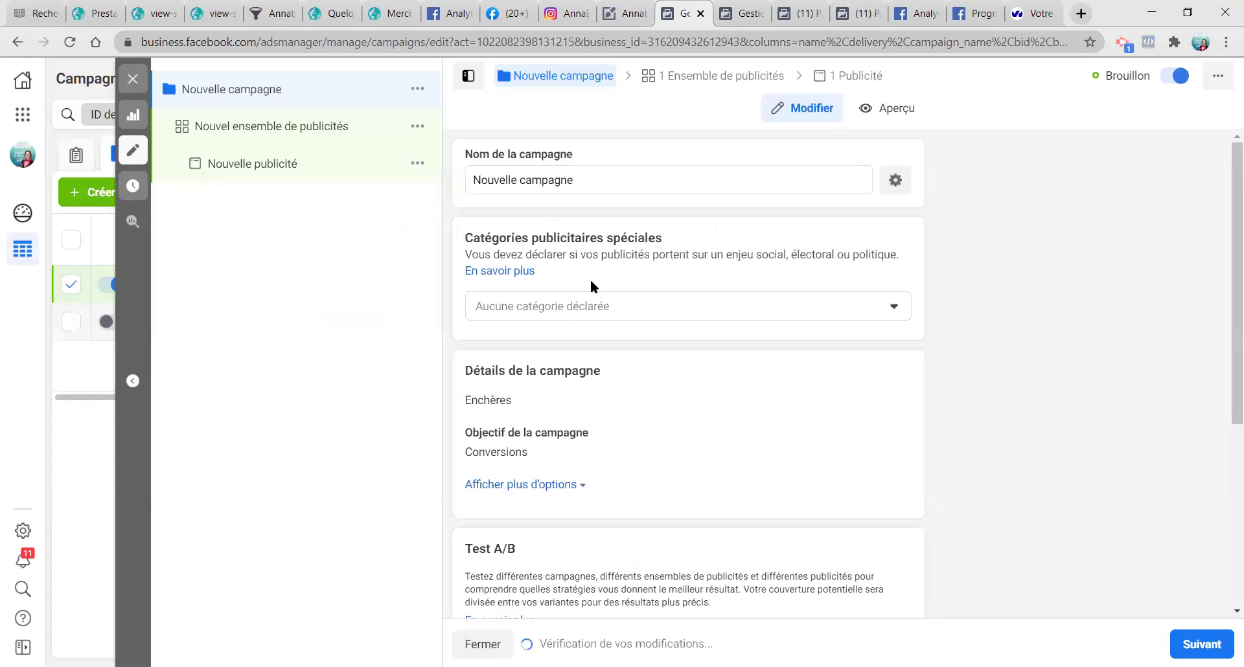
pyautogui.moveTo(575, 180); pyautogui.dragTo(460, 188)
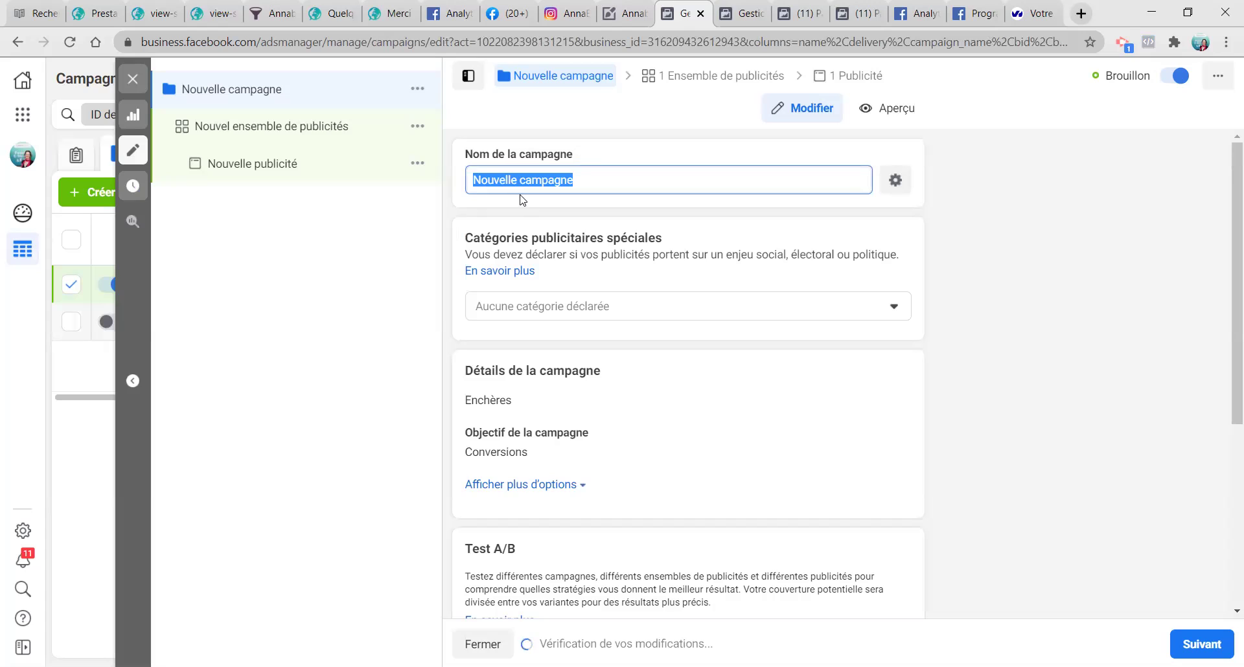
pyautogui.write('Sn')
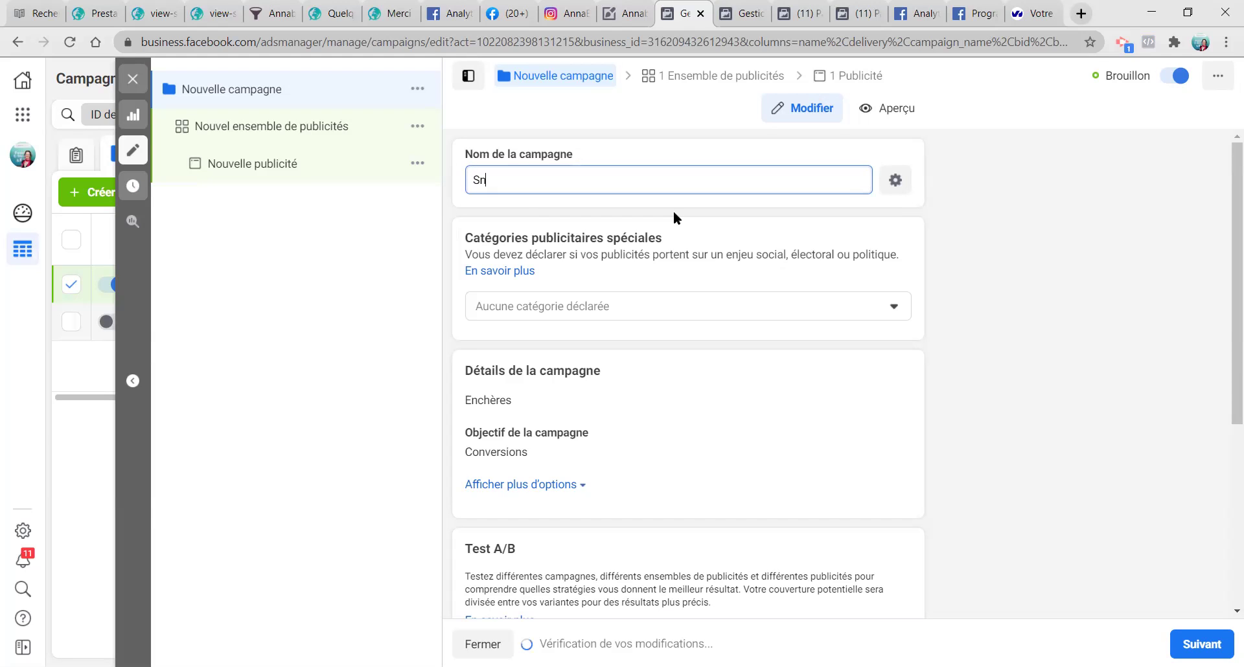
pyautogui.write('ondage EME - 2021 (v1)')
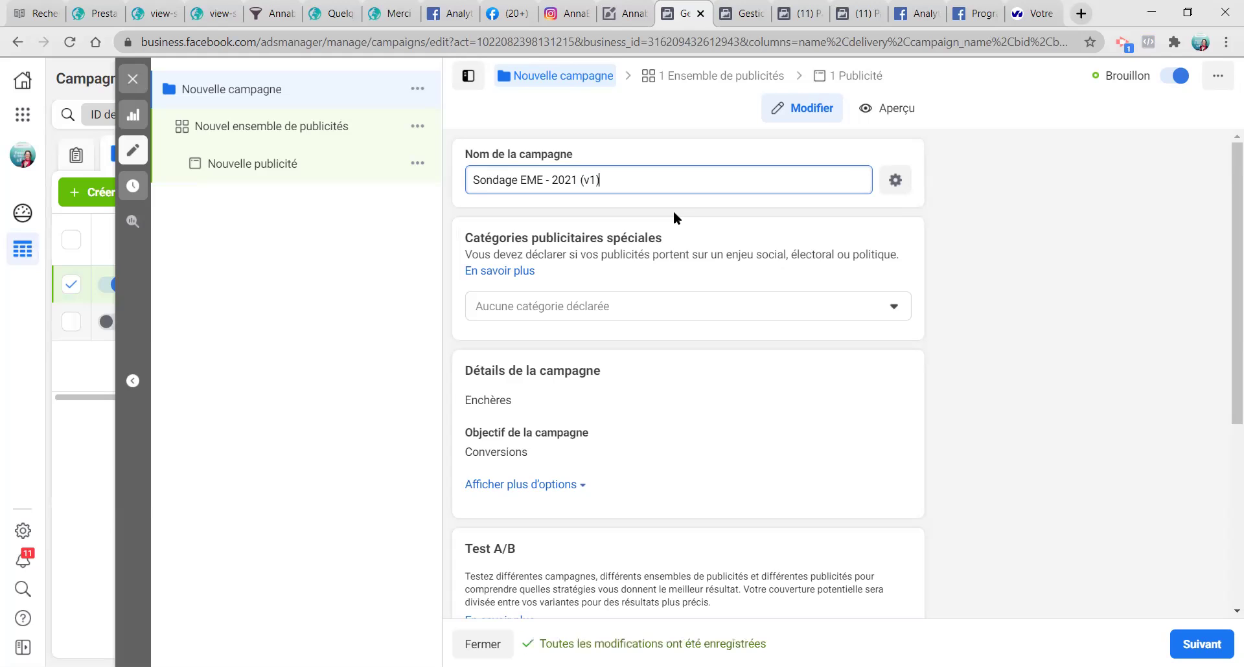
pyautogui.scroll(-1, 645, 305)
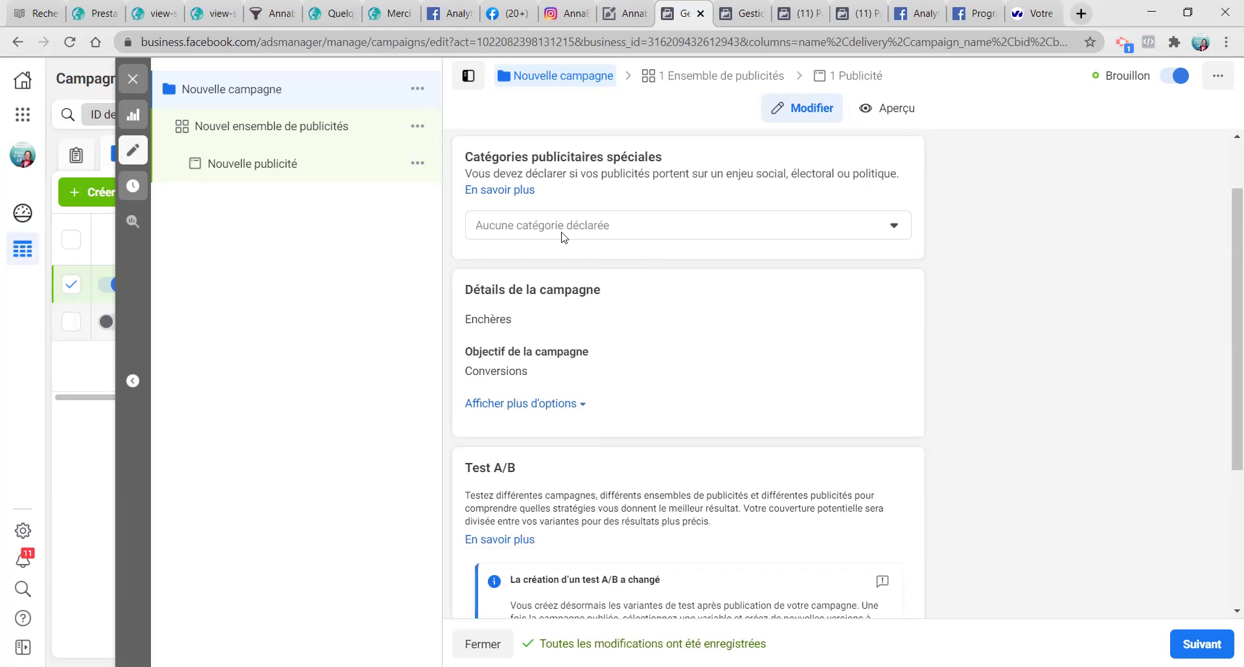
pyautogui.click(560, 226)
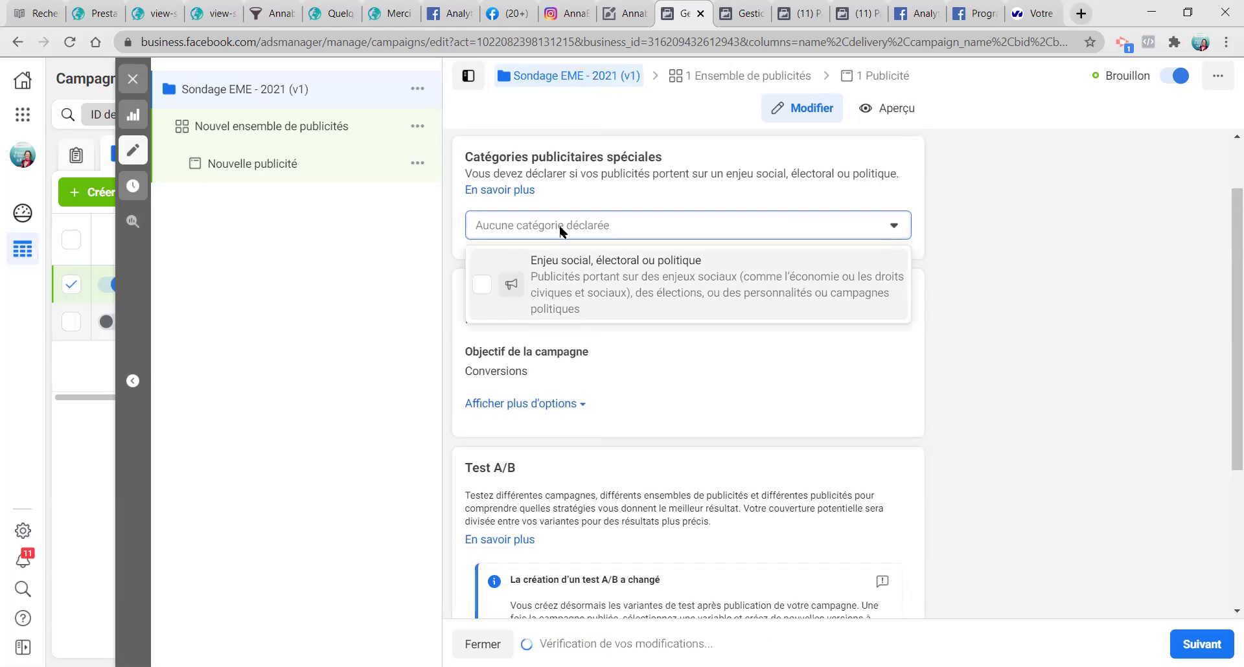
pyautogui.click(724, 413)
pyautogui.scroll(-2, 580, 370)
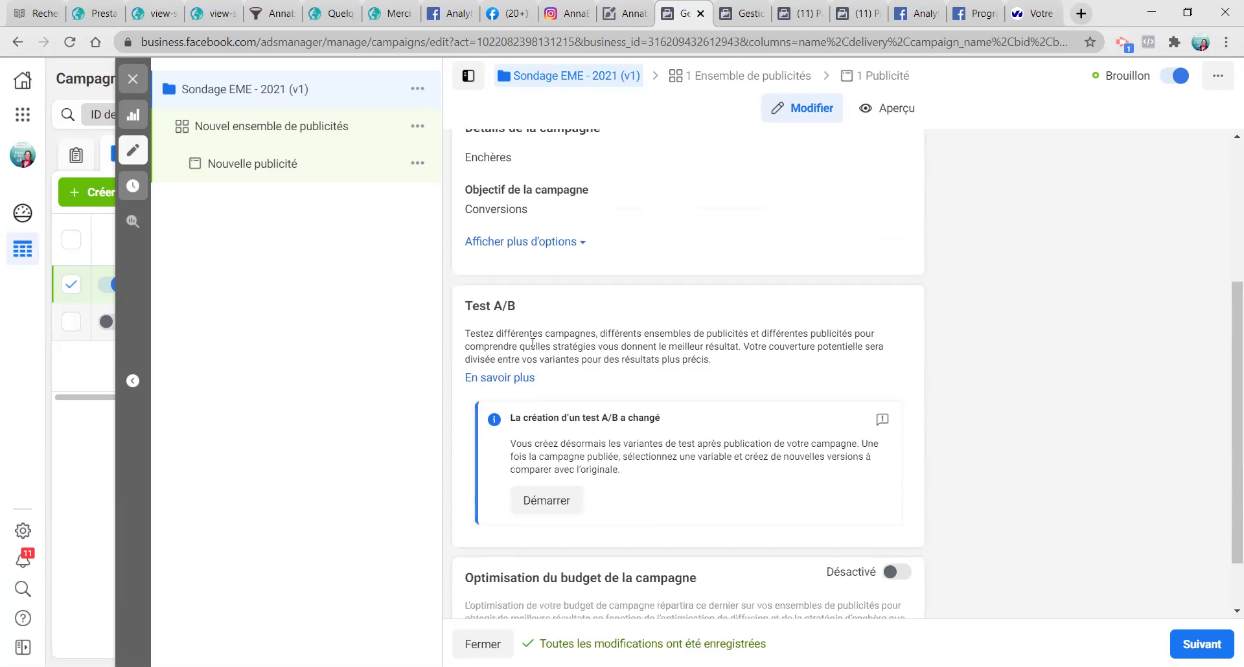
pyautogui.click(528, 241)
pyautogui.scroll(-2, 637, 312)
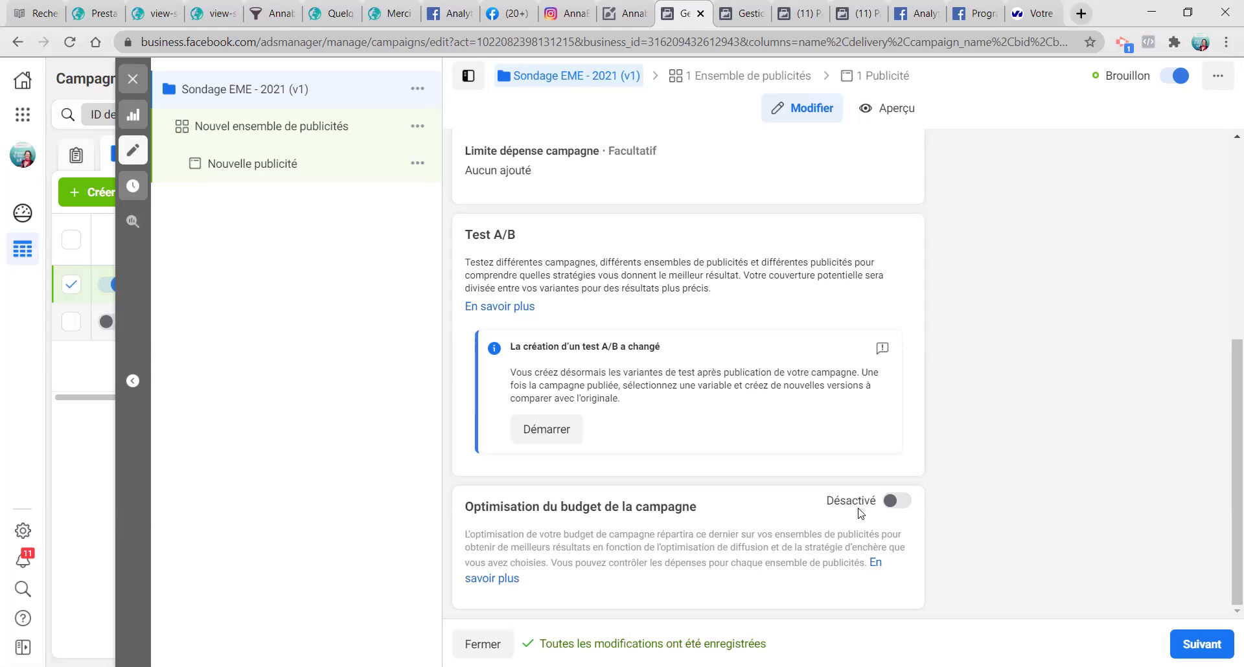
# Step: Turn on campaign budget optimisation with a 50,00 € global budget
pyautogui.click(895, 501)
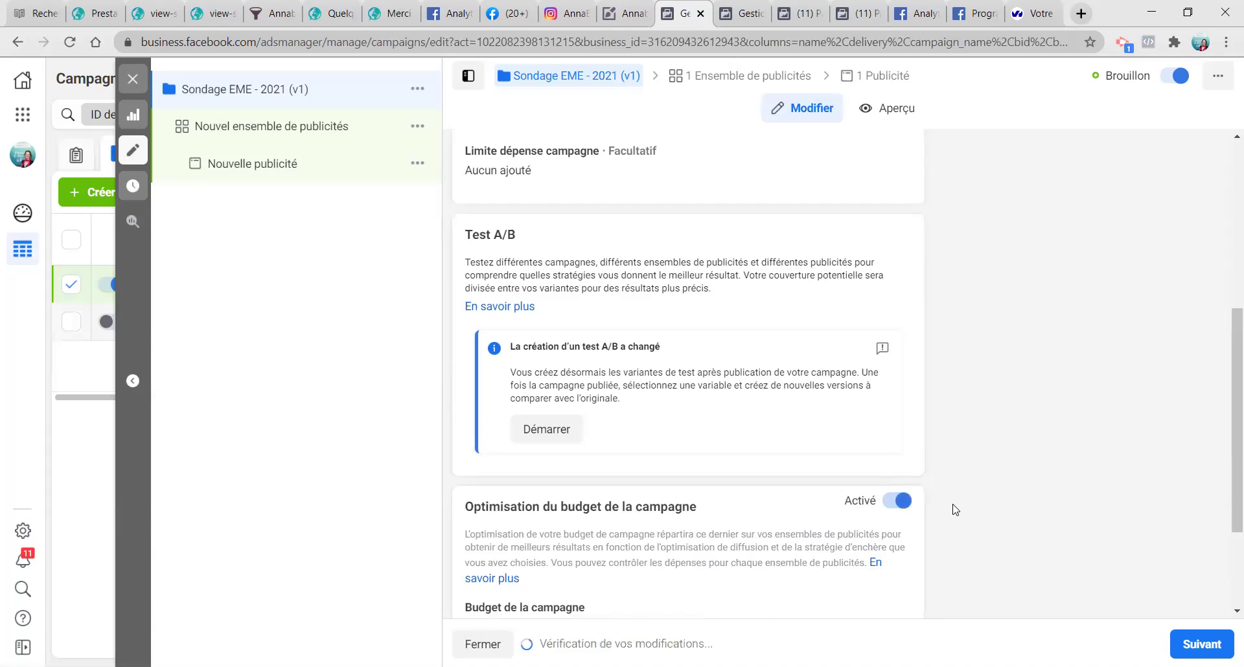
pyautogui.scroll(-2, 907, 495)
pyautogui.click(569, 475)
pyautogui.click(563, 510)
pyautogui.click(621, 475)
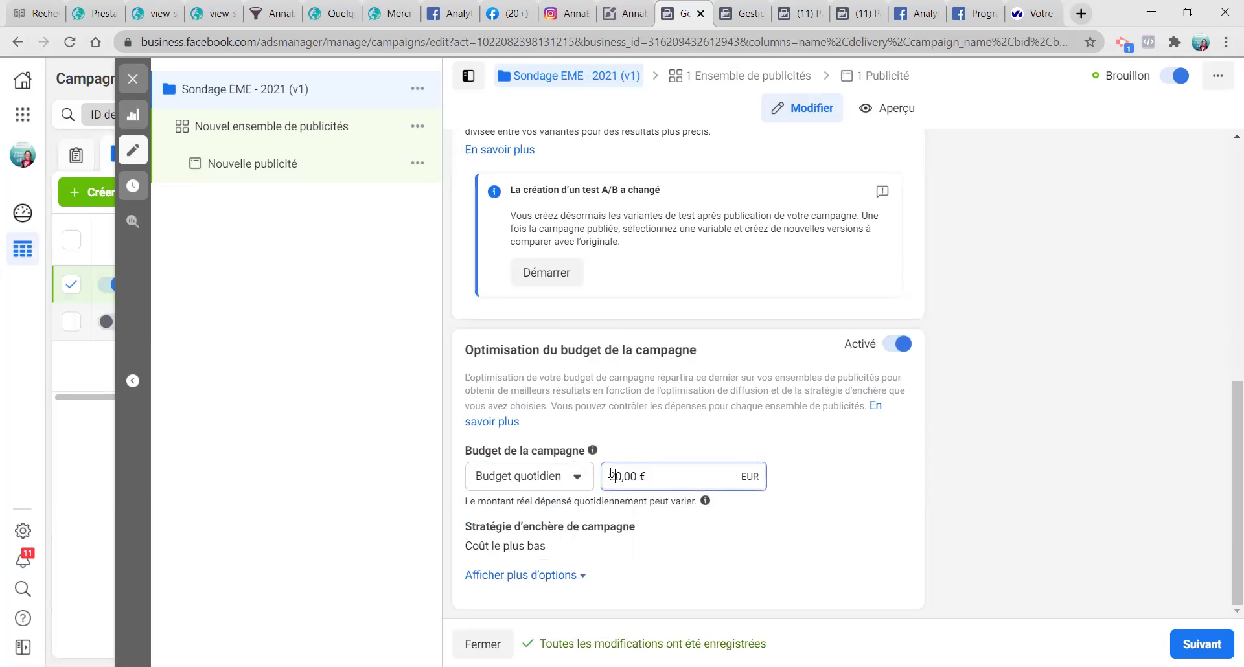
pyautogui.click(532, 482)
pyautogui.click(544, 536)
pyautogui.moveTo(604, 497); pyautogui.dragTo(569, 493)
pyautogui.write('5')
pyautogui.click(686, 528)
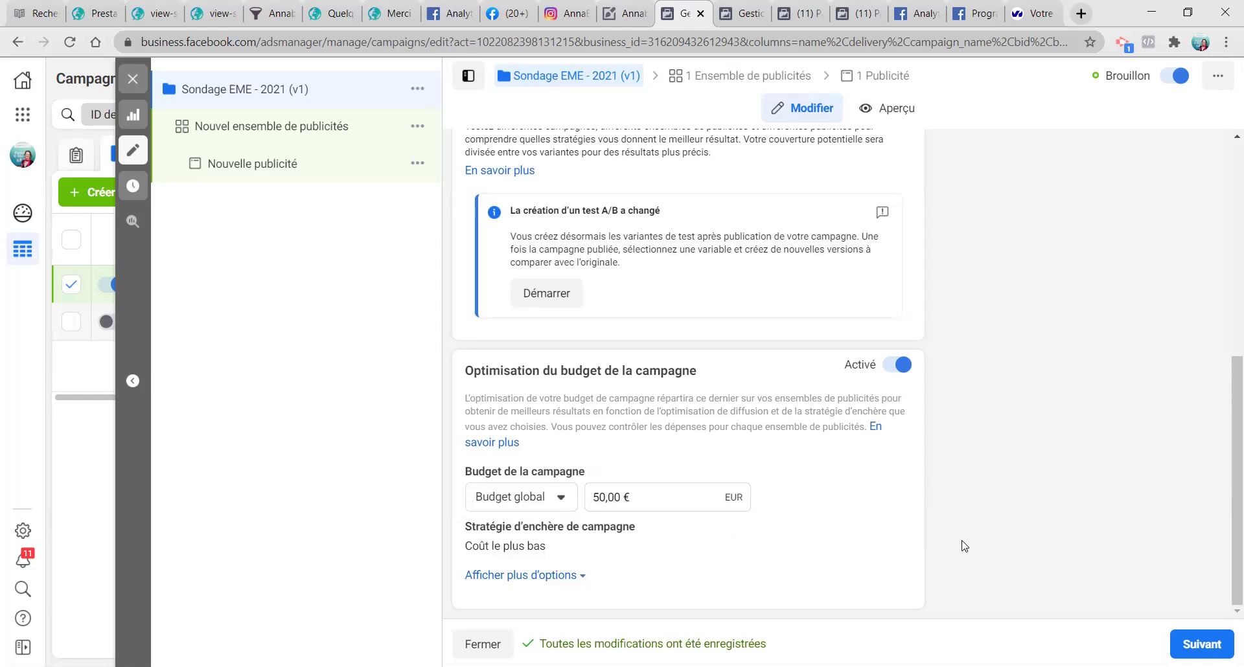
pyautogui.click(1201, 644)
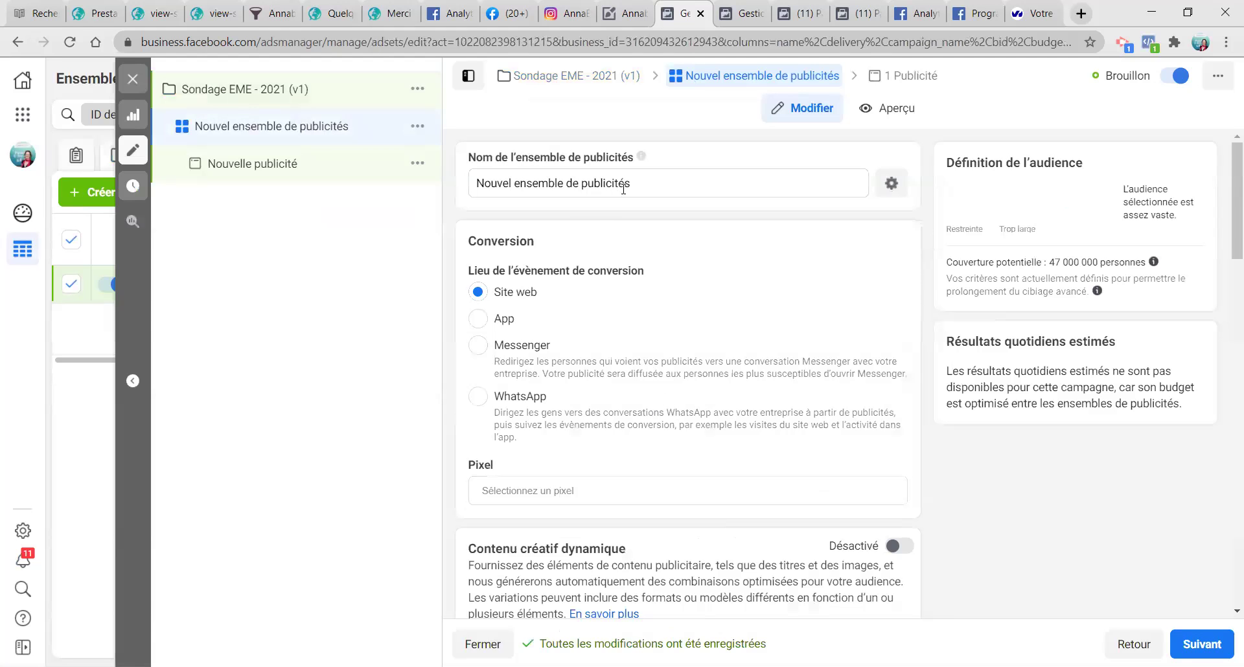
# Step: Name the ad set 'Audience Visiteurs Site' and track the Prestations EIRL pixel
pyautogui.tripleClick(623, 187)
pyautogui.write('Audience')
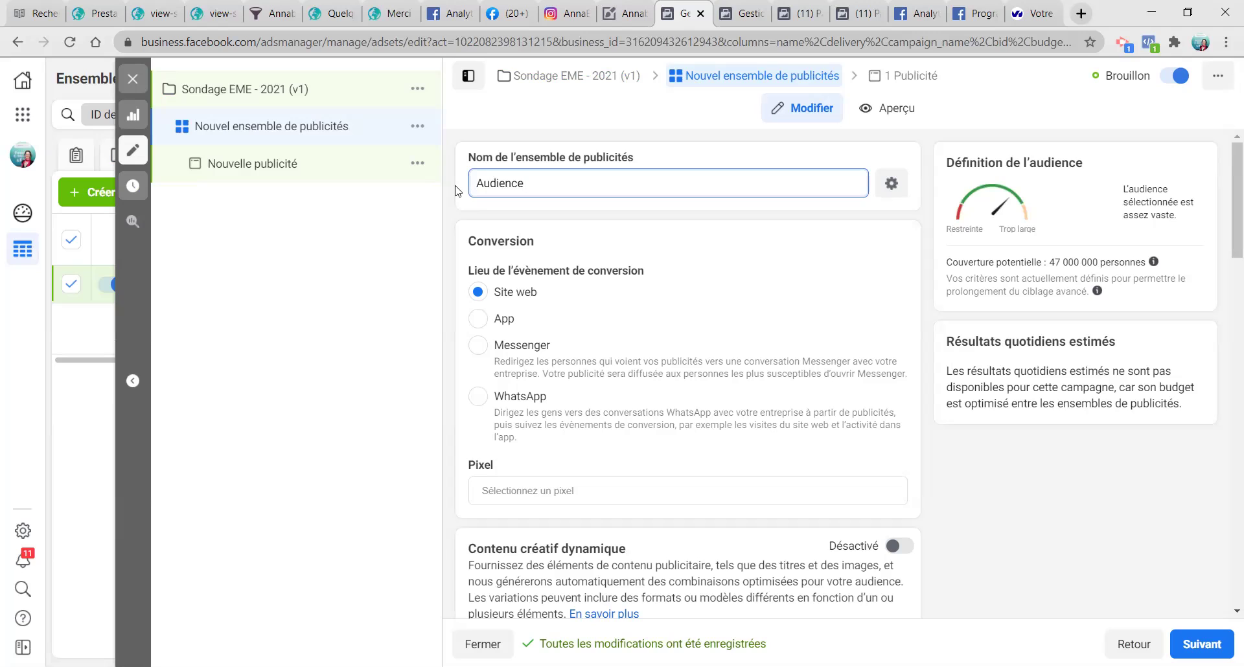
pyautogui.write(' Viseute')
pyautogui.scroll(-4, 579, 333)
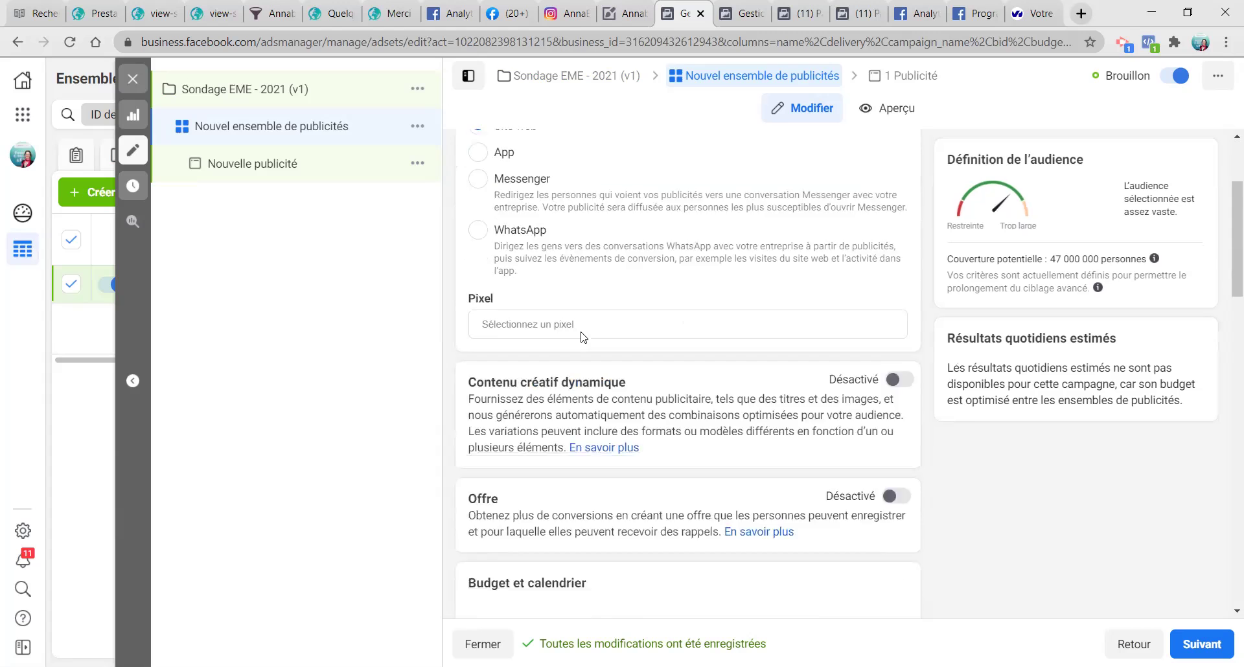
pyautogui.click(550, 248)
pyautogui.scroll(-1, 894, 319)
pyautogui.scroll(-2, 901, 333)
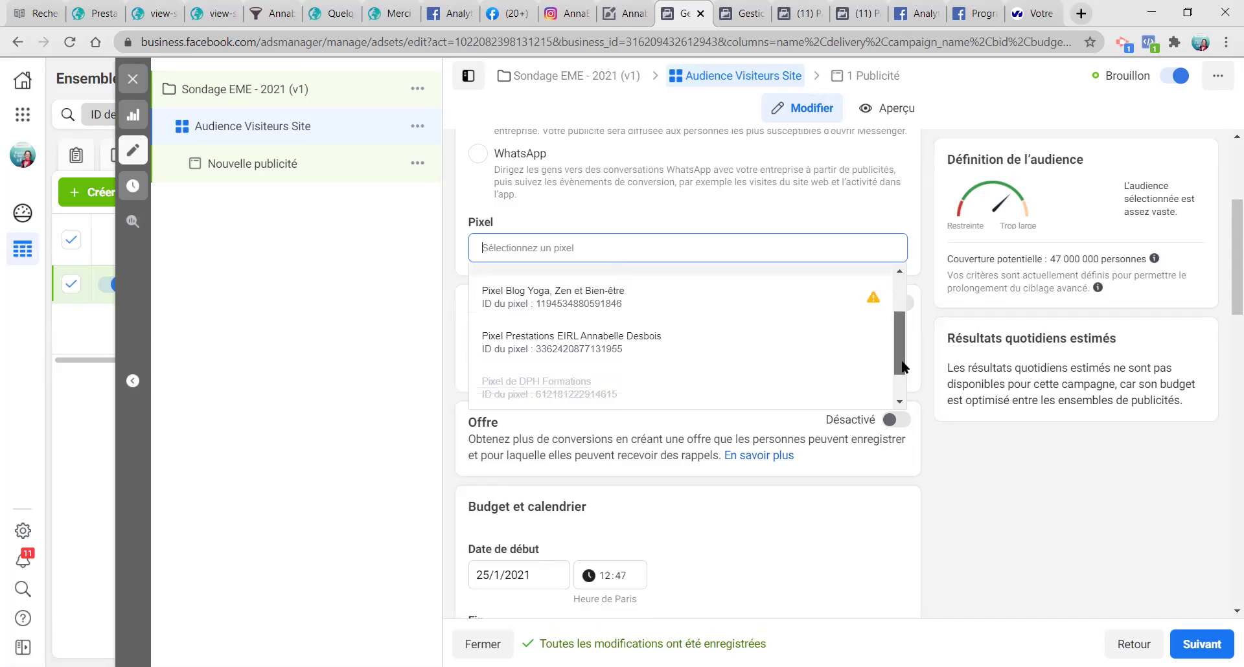
pyautogui.scroll(3, 899, 329)
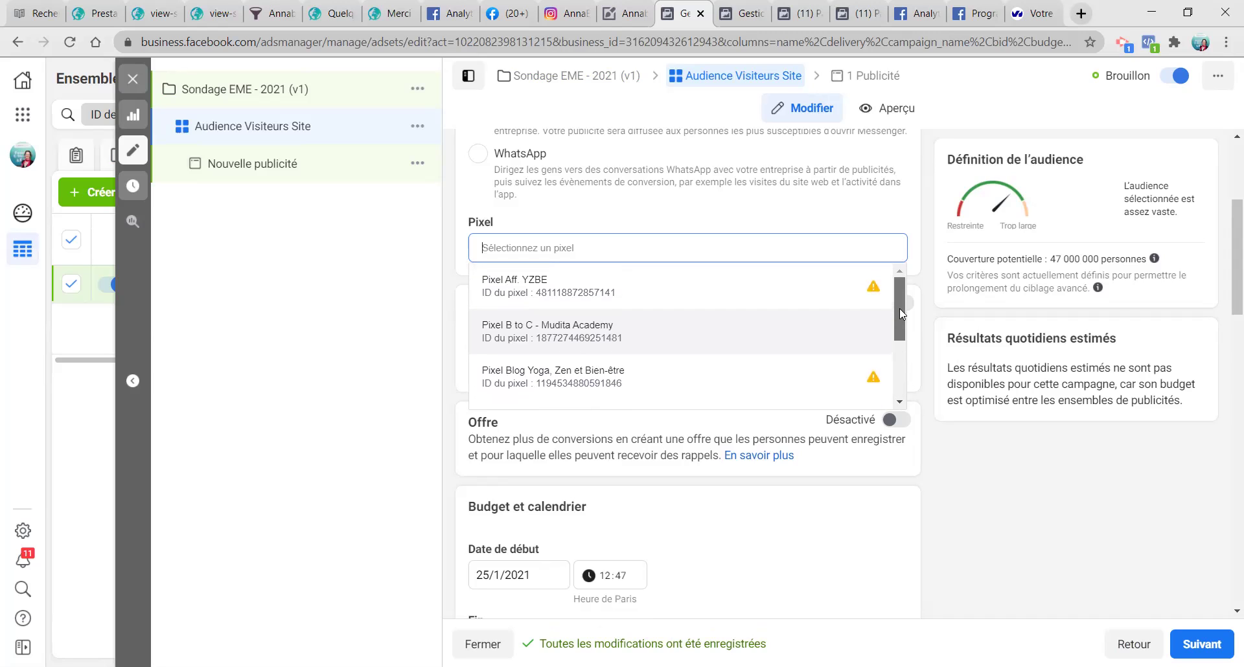
pyautogui.scroll(-3, 648, 324)
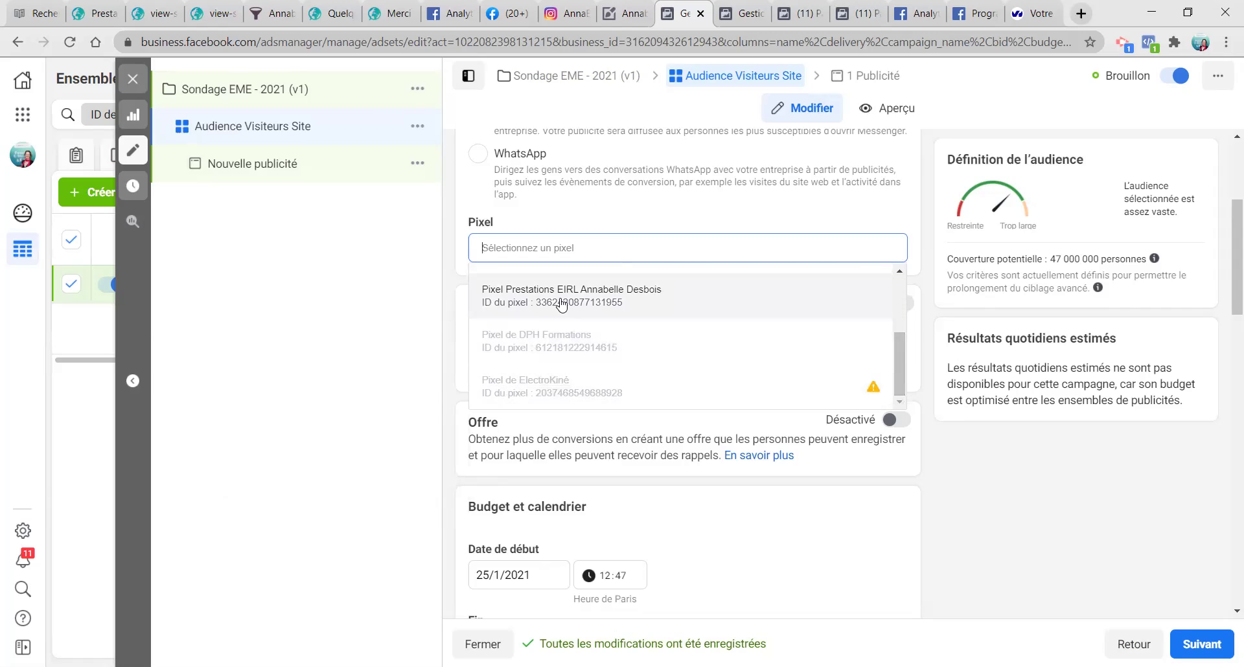
pyautogui.click(561, 301)
# Step: Set Prospect as the ad set's conversion event
pyautogui.click(585, 296)
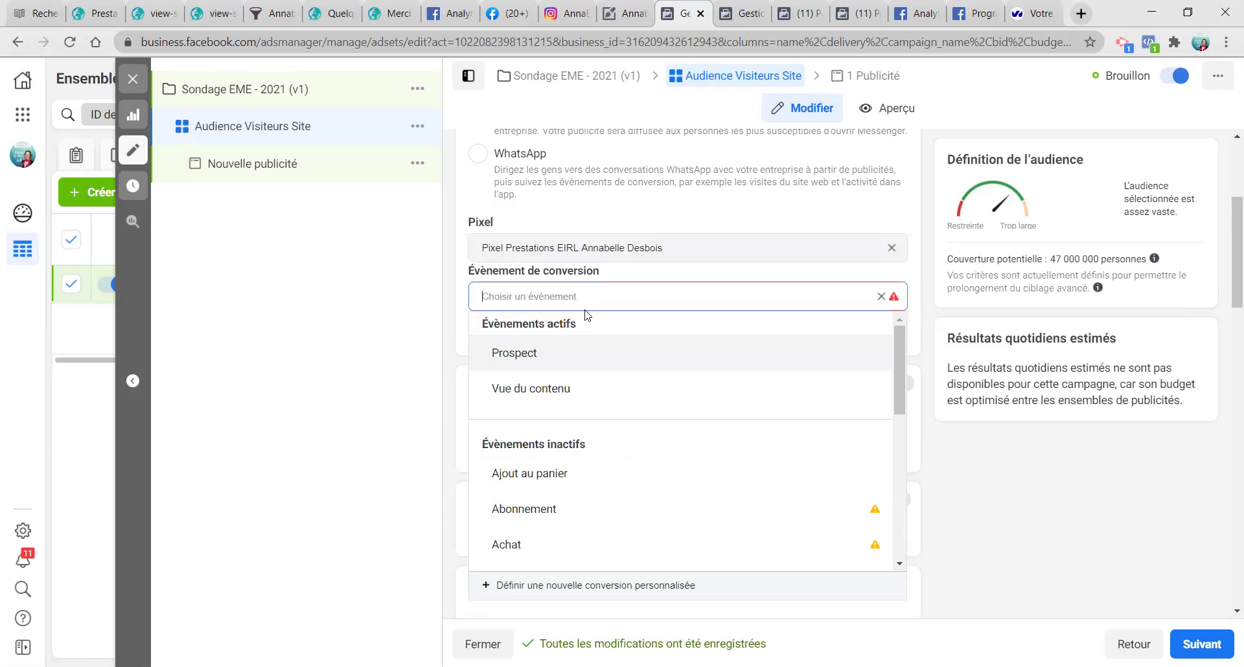
pyautogui.click(576, 364)
pyautogui.scroll(-1, 754, 337)
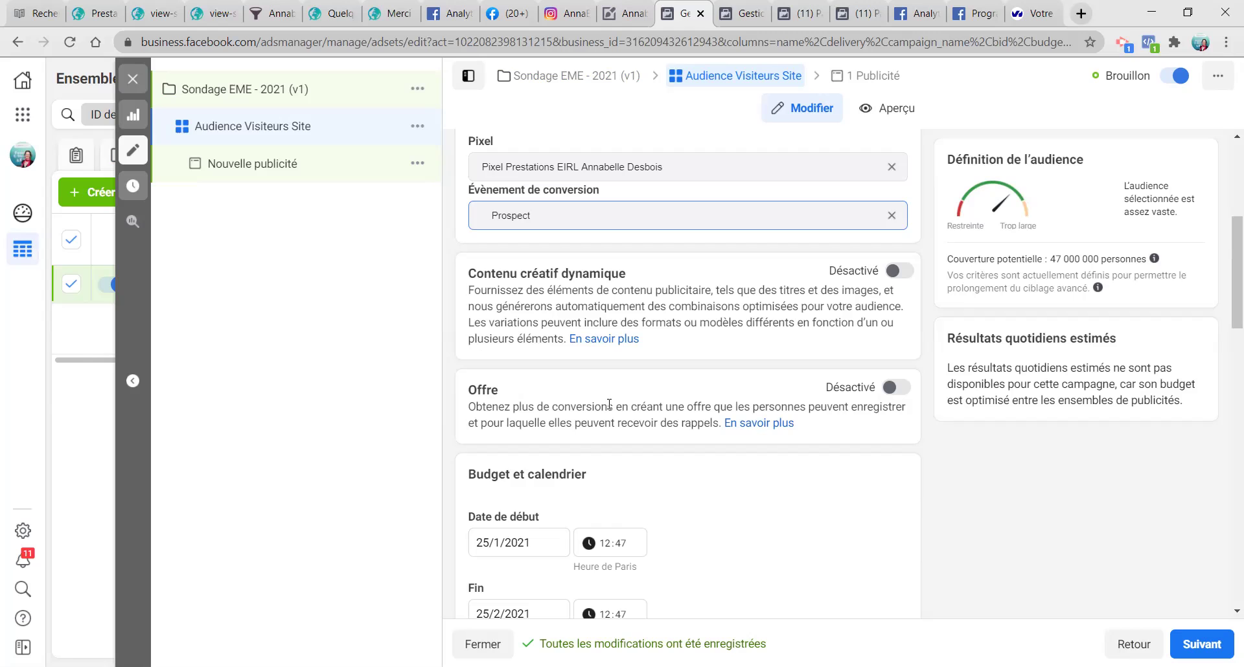
pyautogui.scroll(-3, 536, 421)
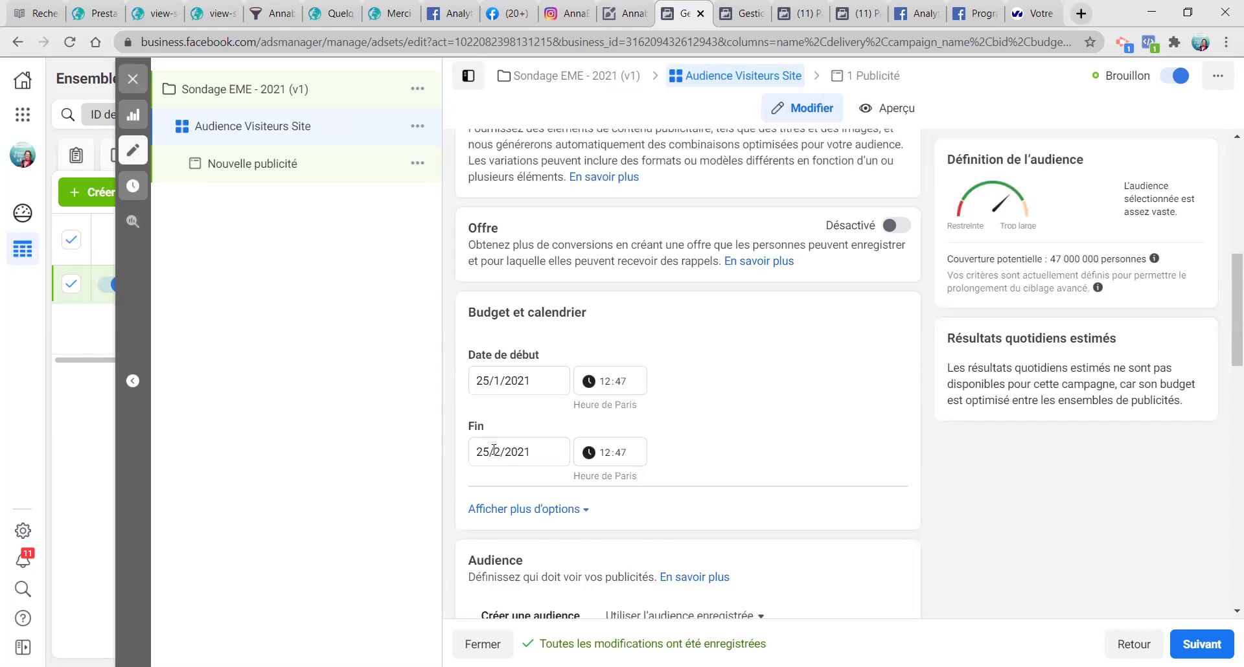
# Step: Set the ad set's end date to 30/1/2021
pyautogui.click(493, 449)
pyautogui.click(485, 488)
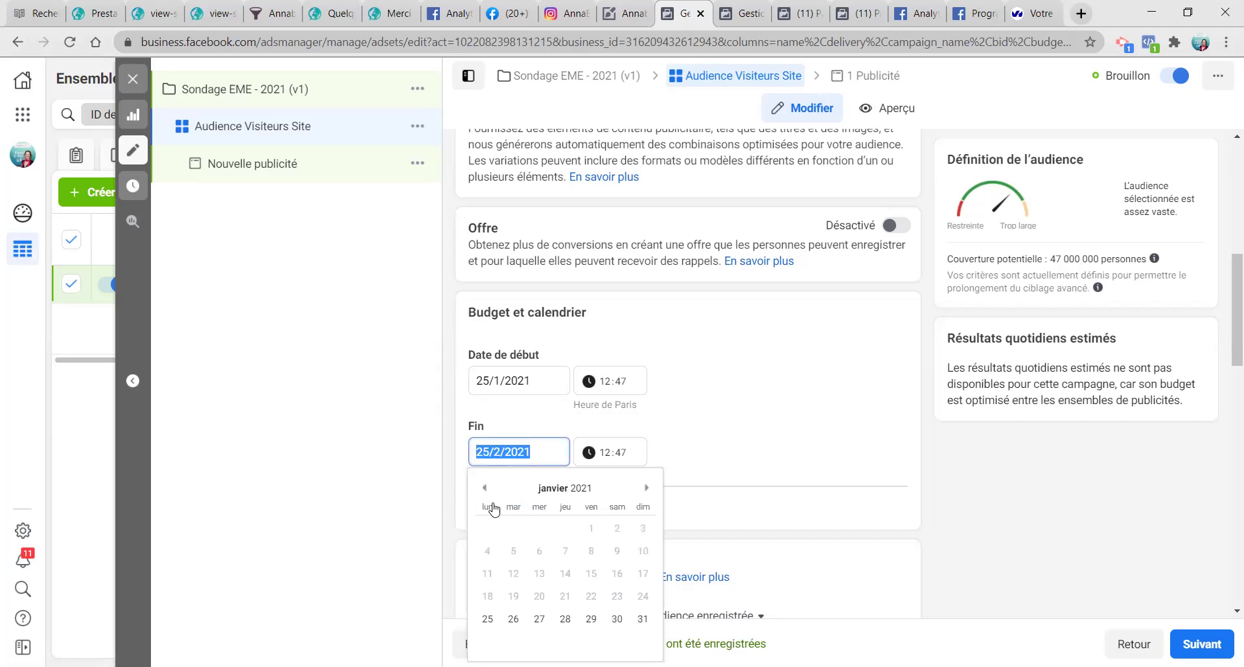
pyautogui.click(617, 619)
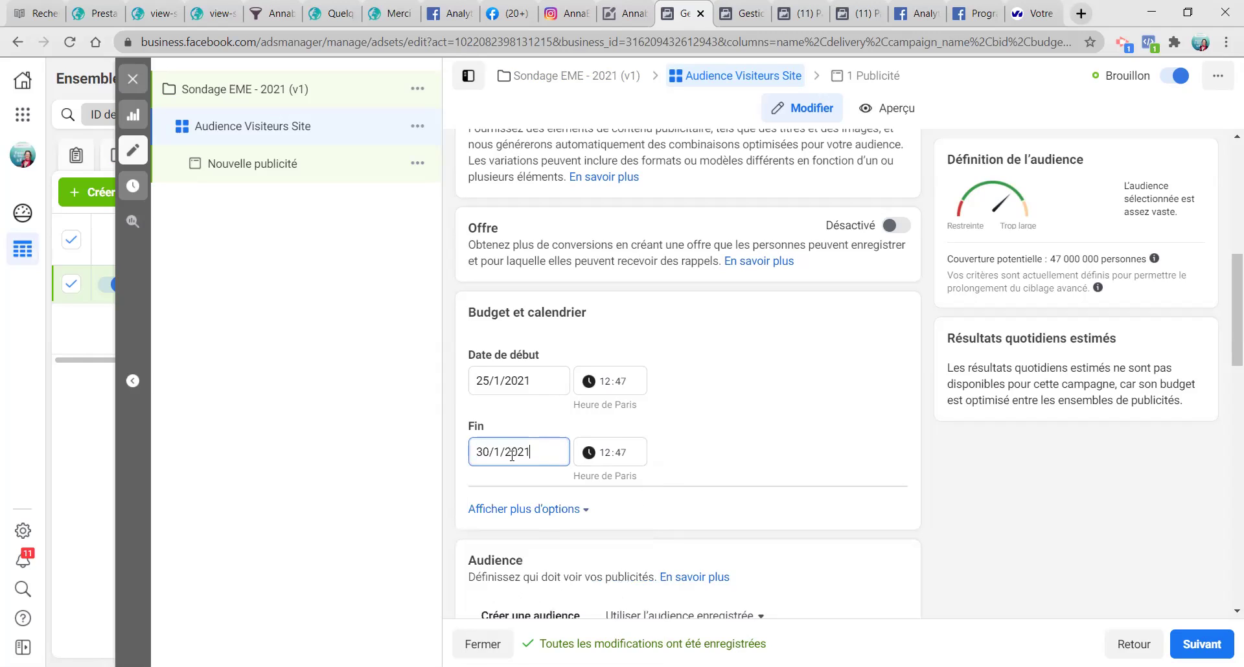
# Step: Set both the start and end times to 14:00
pyautogui.click(605, 381)
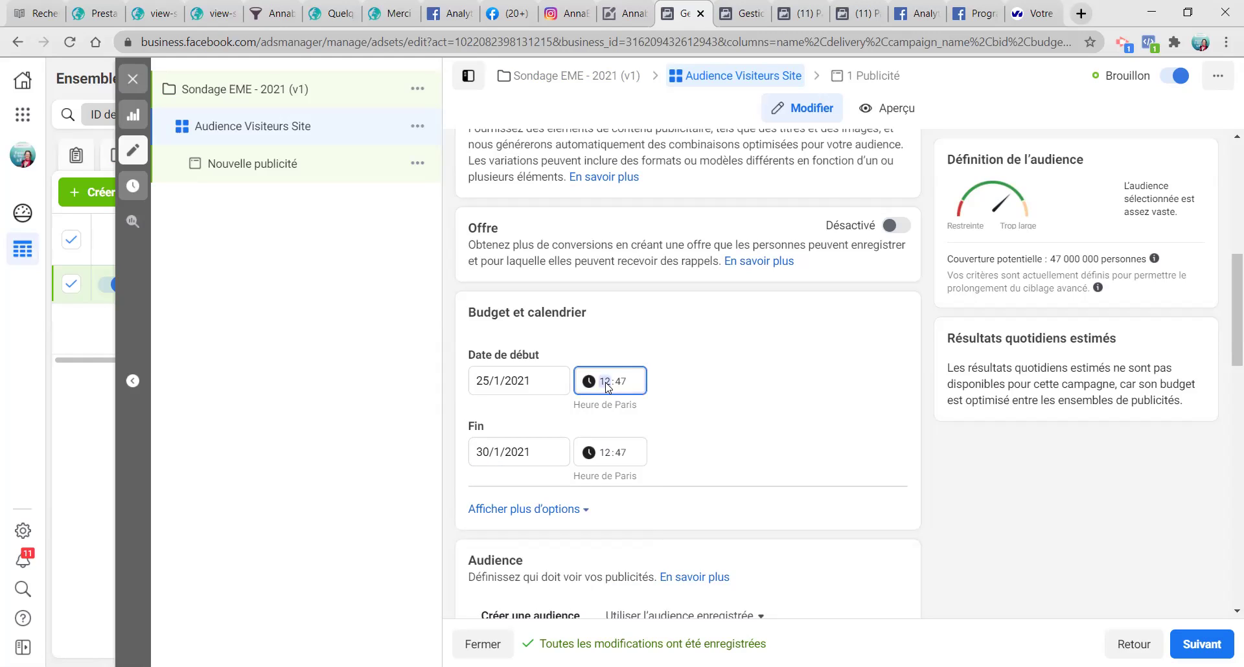
pyautogui.write('14')
pyautogui.click(620, 382)
pyautogui.write('00')
pyautogui.click(606, 454)
pyautogui.write('14')
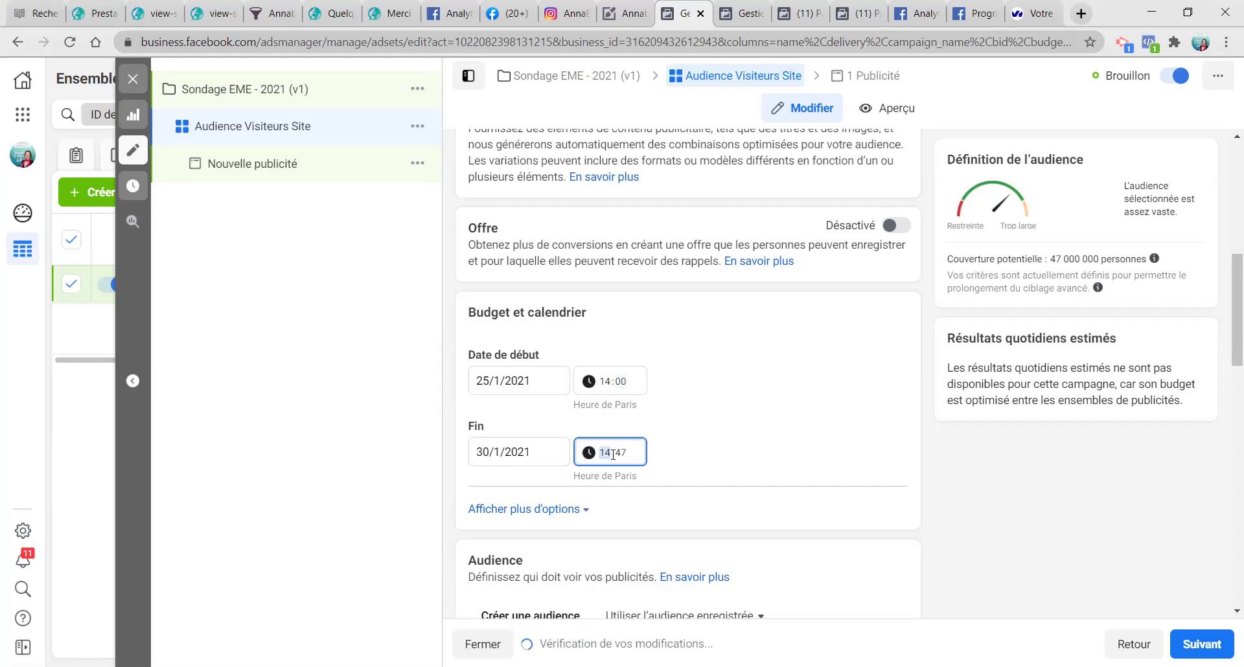
pyautogui.click(619, 453)
pyautogui.write('00')
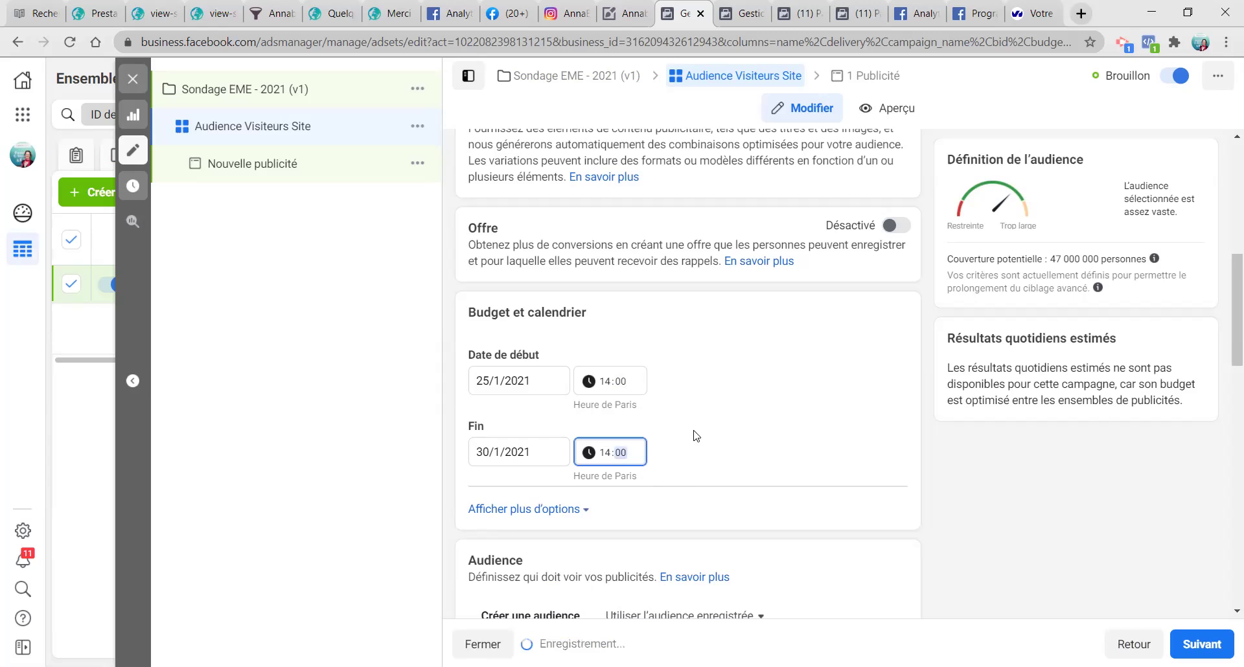
pyautogui.scroll(-4, 693, 434)
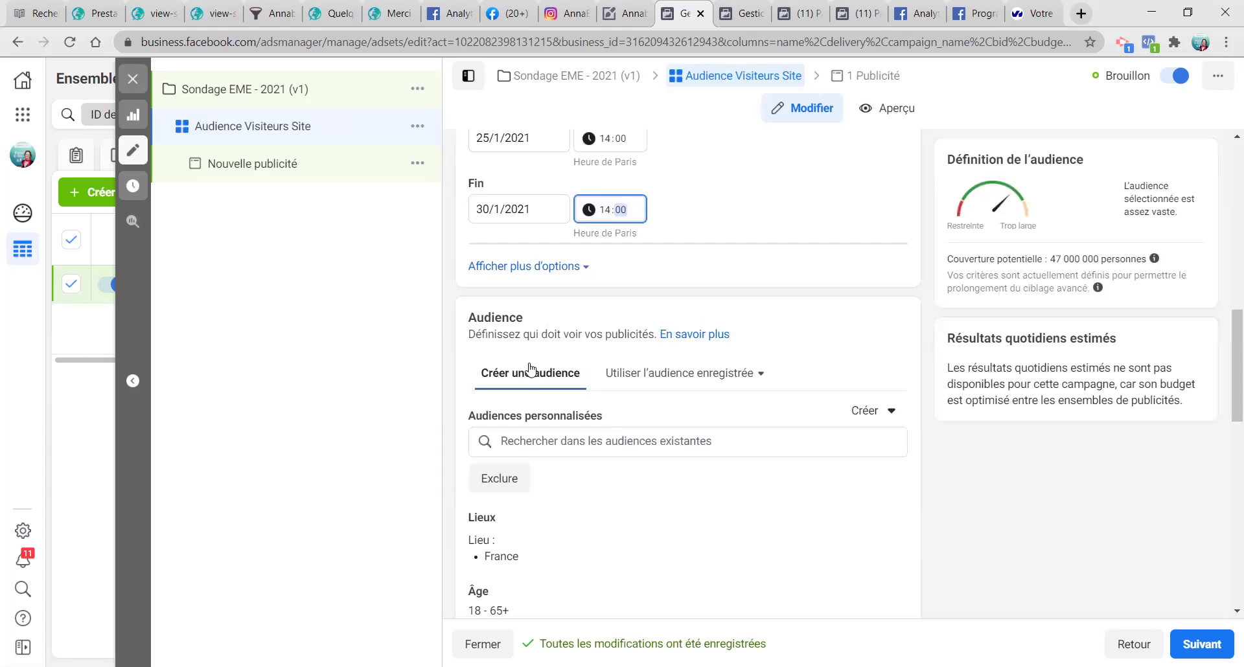
# Step: Target the saved audience Visiteurs Site (Monde FR 35-54) and inspect its Website Visitors source
pyautogui.click(656, 379)
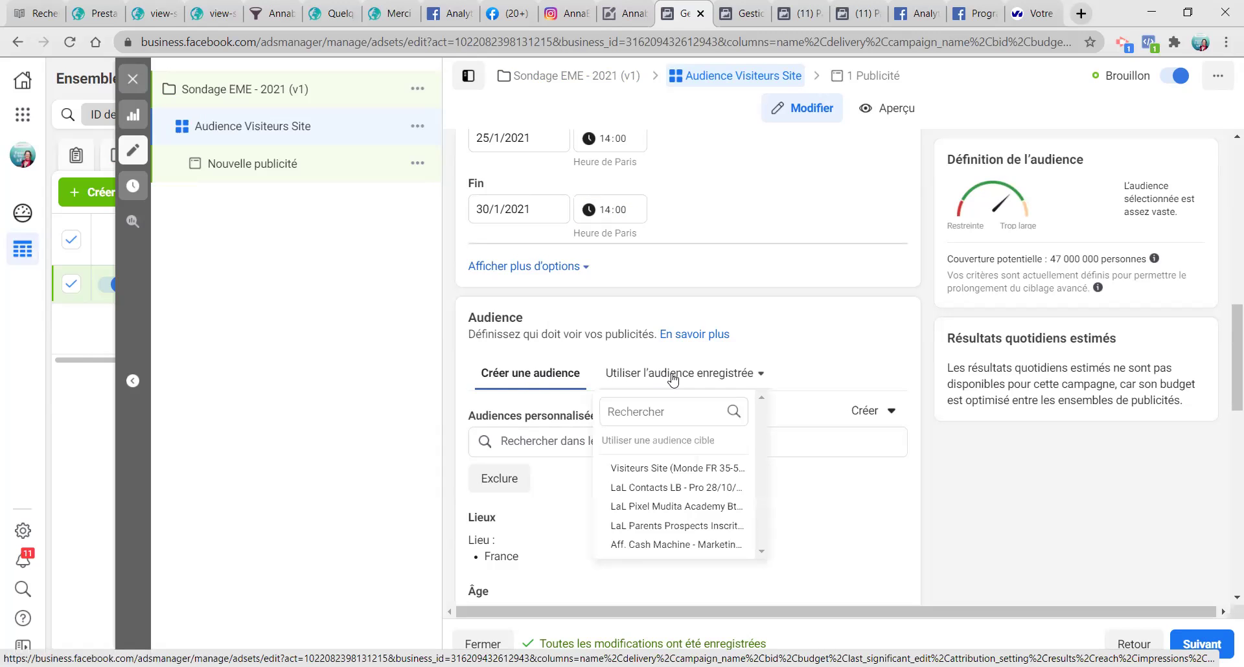
pyautogui.click(674, 473)
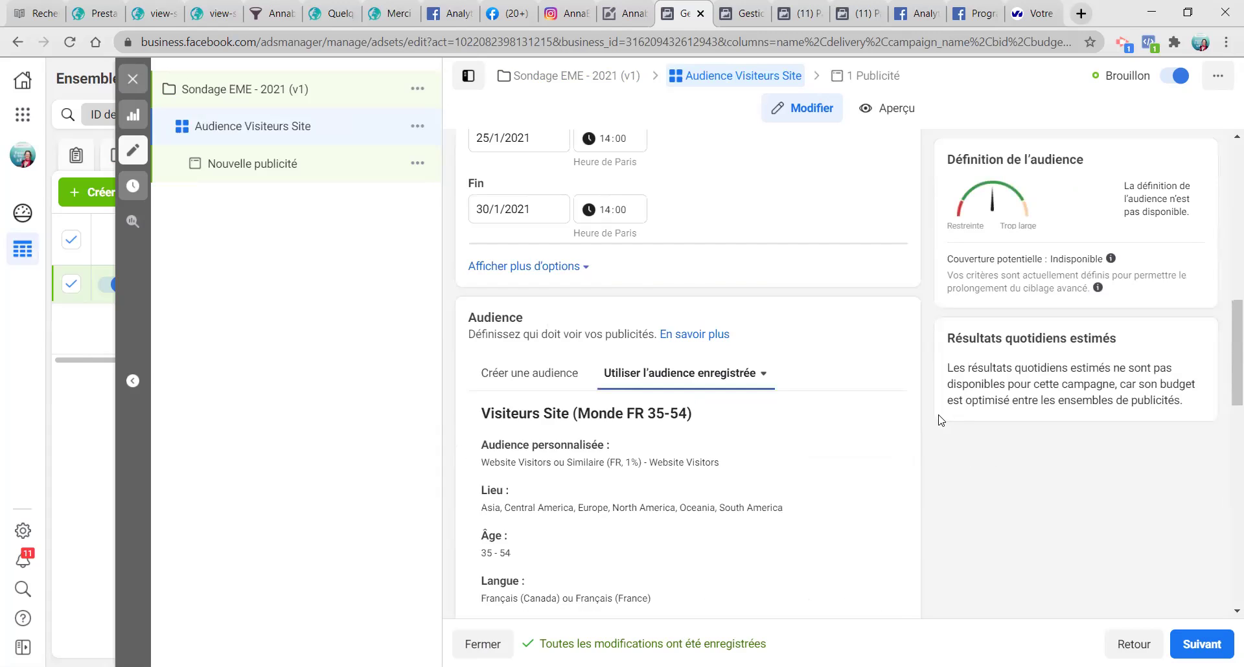
pyautogui.scroll(-3, 941, 420)
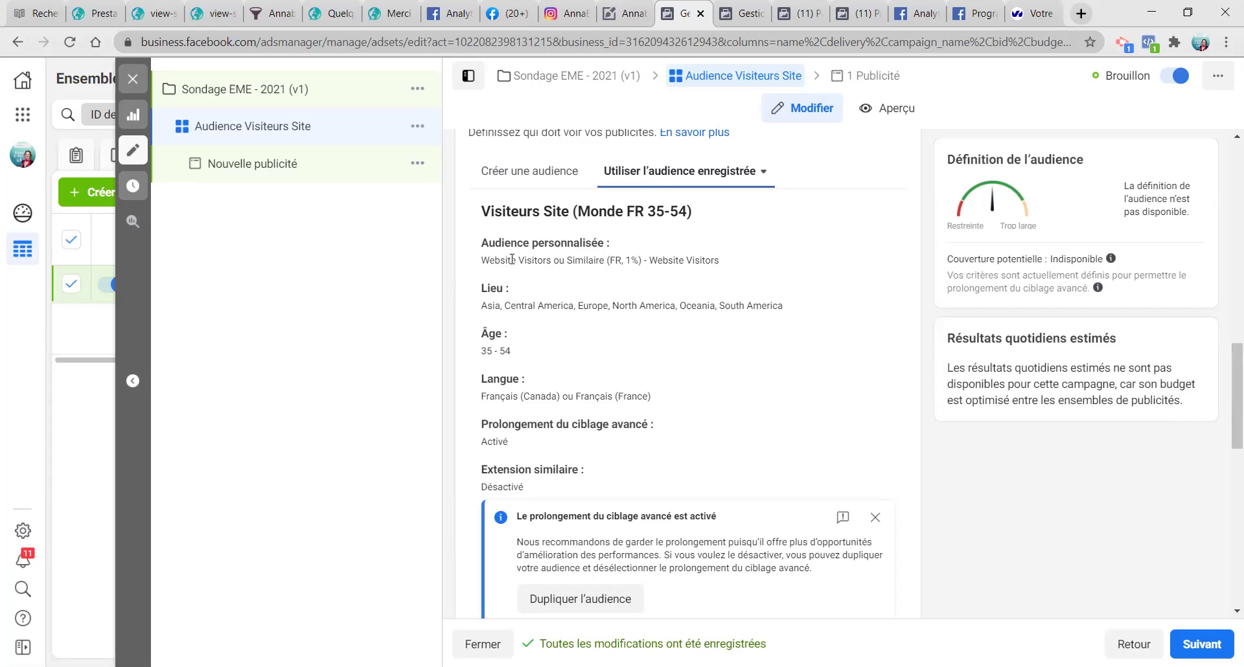
pyautogui.moveTo(479, 258); pyautogui.dragTo(739, 271)
pyautogui.click(706, 261)
pyautogui.moveTo(641, 260); pyautogui.dragTo(484, 260)
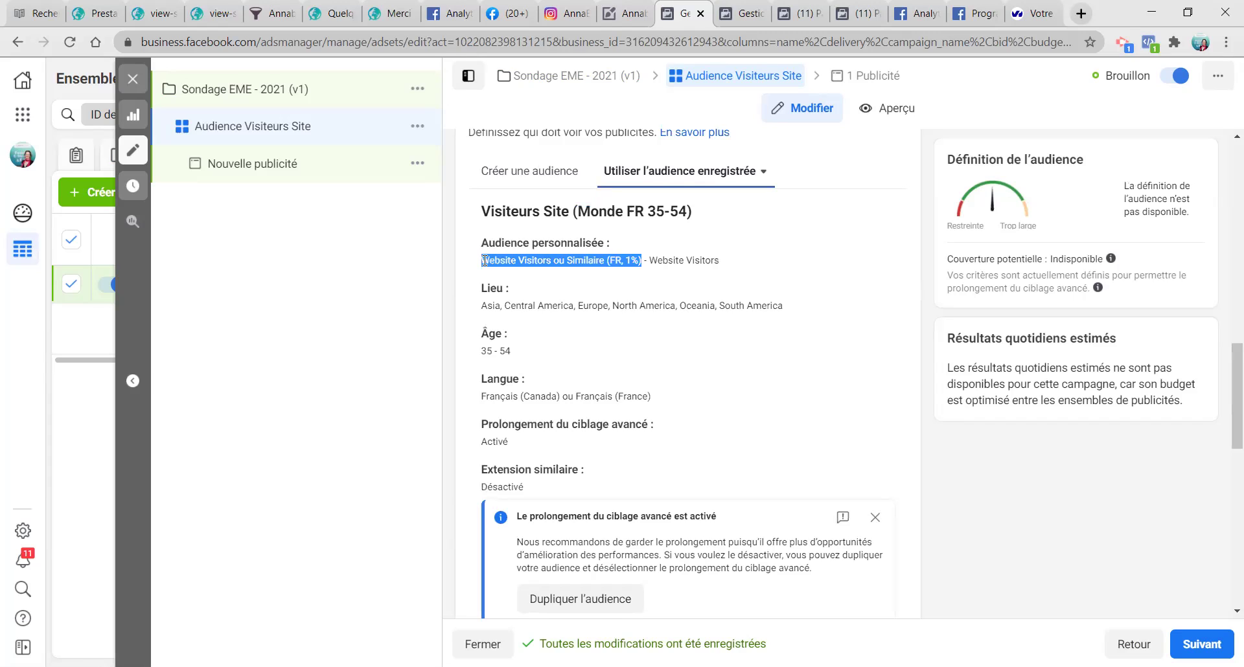
pyautogui.moveTo(649, 260); pyautogui.dragTo(721, 261)
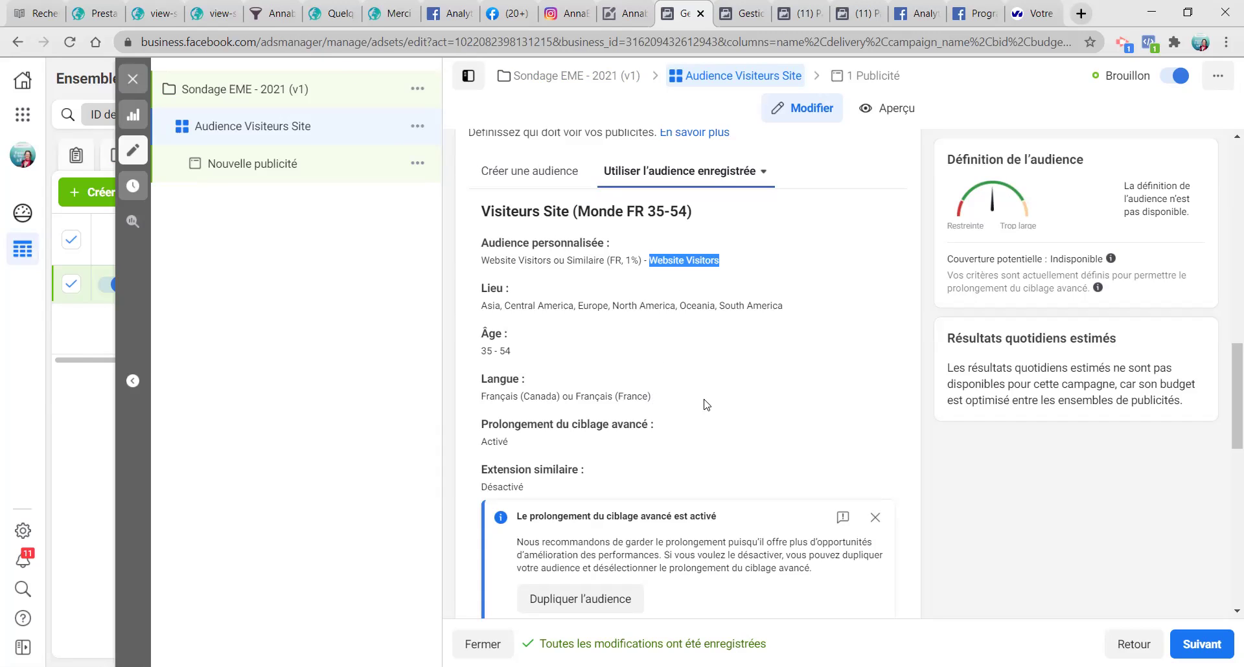
# Step: Review the location, age and language targeting, placements and delivery settings
pyautogui.scroll(-1, 774, 380)
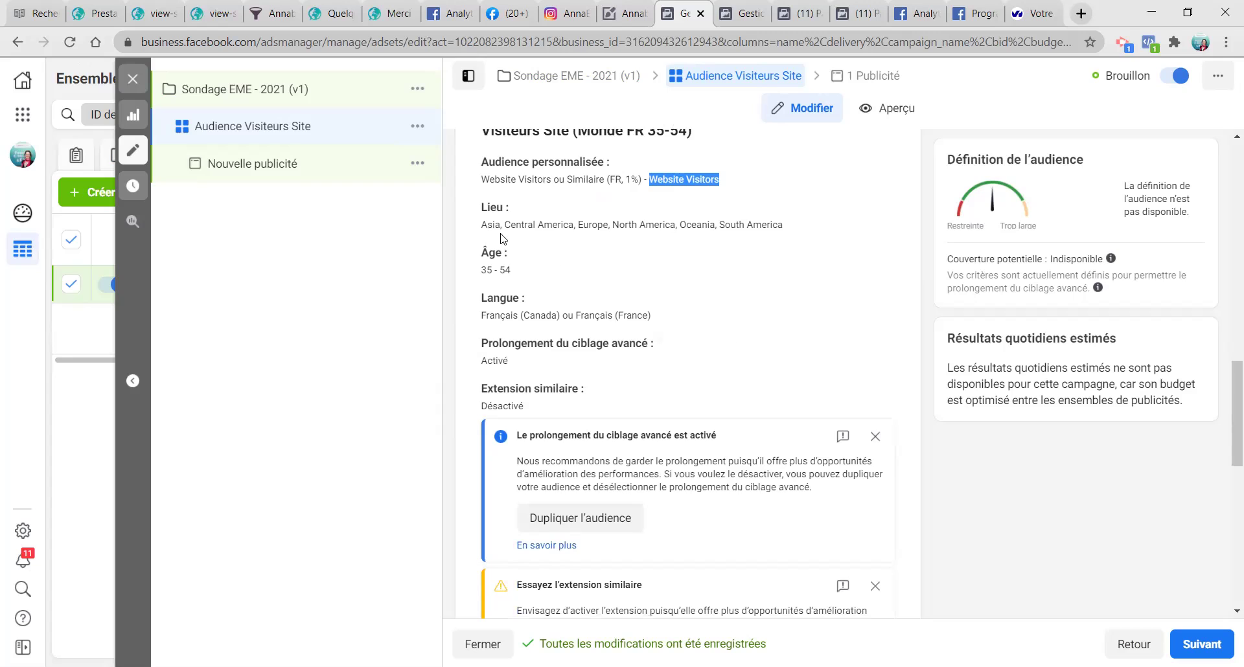
pyautogui.scroll(-1, 570, 285)
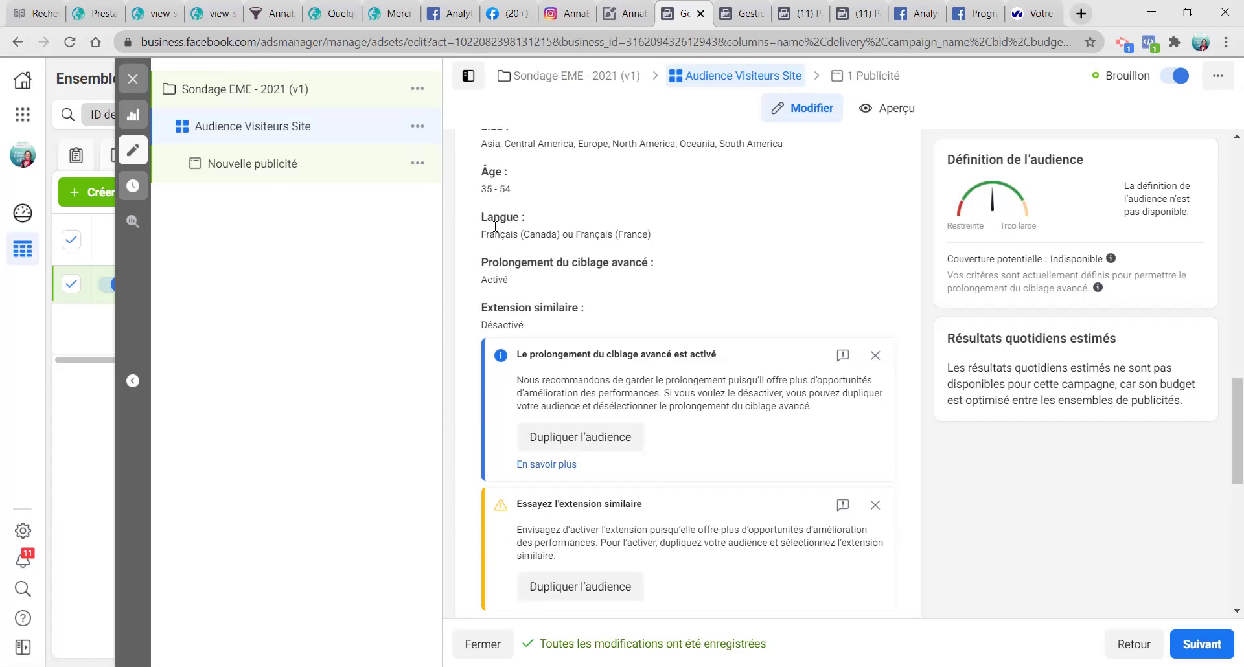
pyautogui.moveTo(480, 237); pyautogui.dragTo(698, 242)
pyautogui.click(713, 245)
pyautogui.scroll(-2, 472, 320)
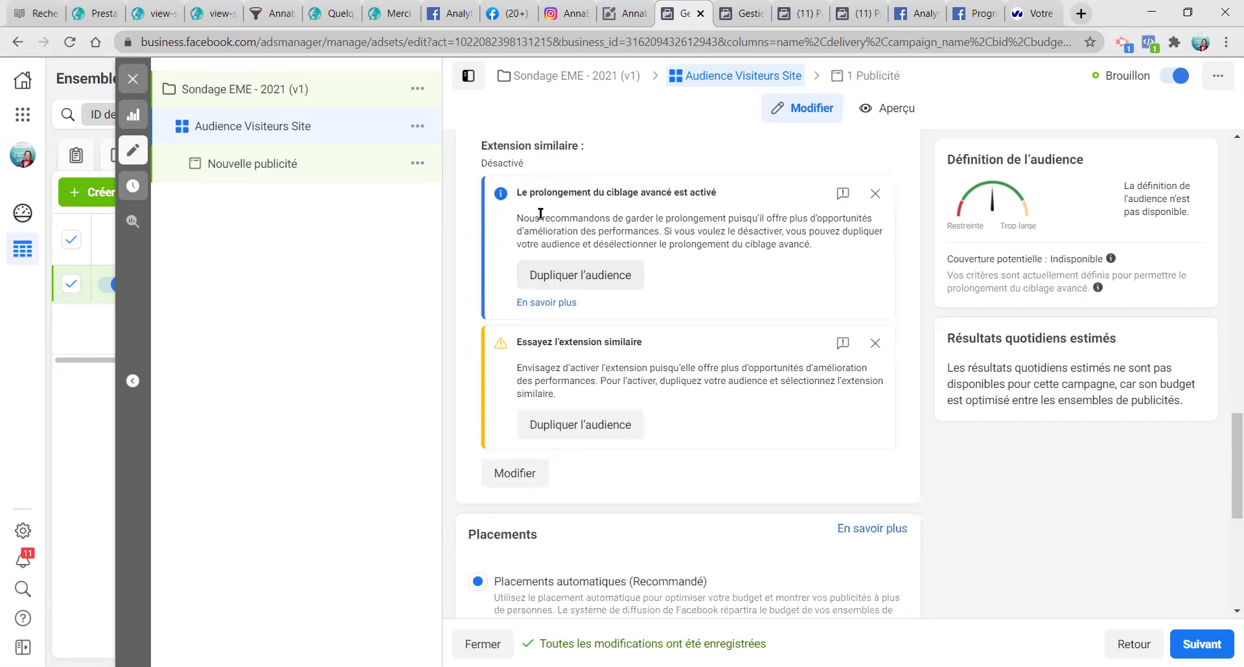
pyautogui.scroll(-3, 622, 280)
pyautogui.scroll(-2, 569, 242)
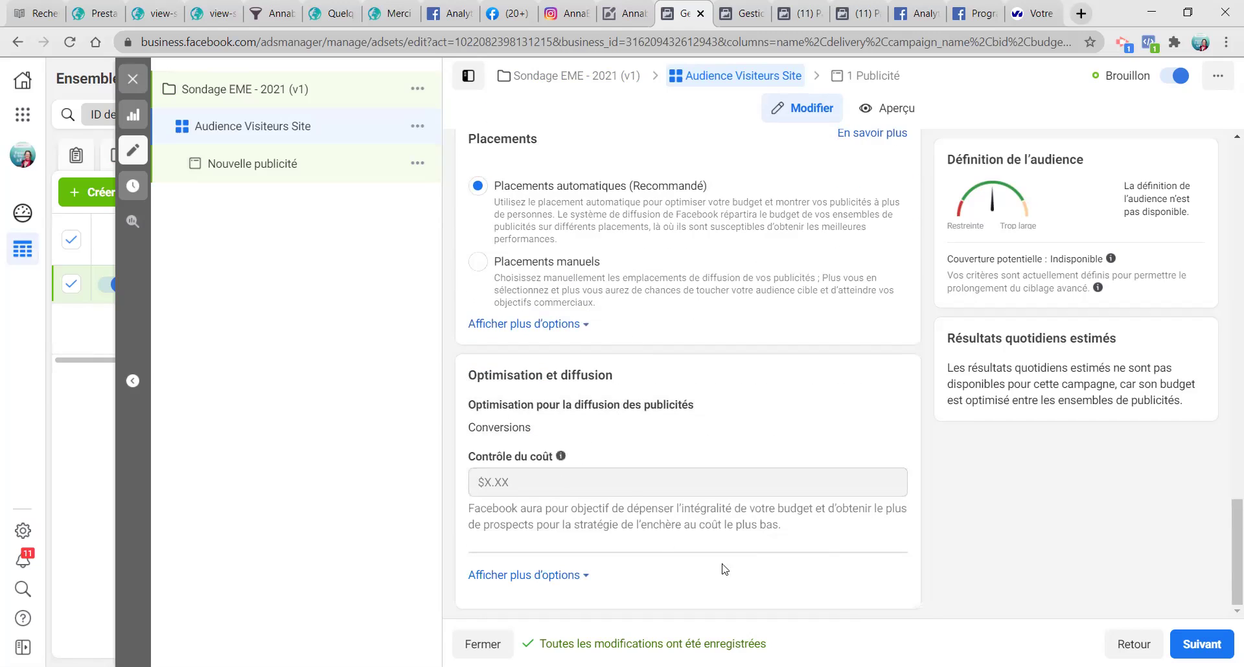
pyautogui.click(1201, 644)
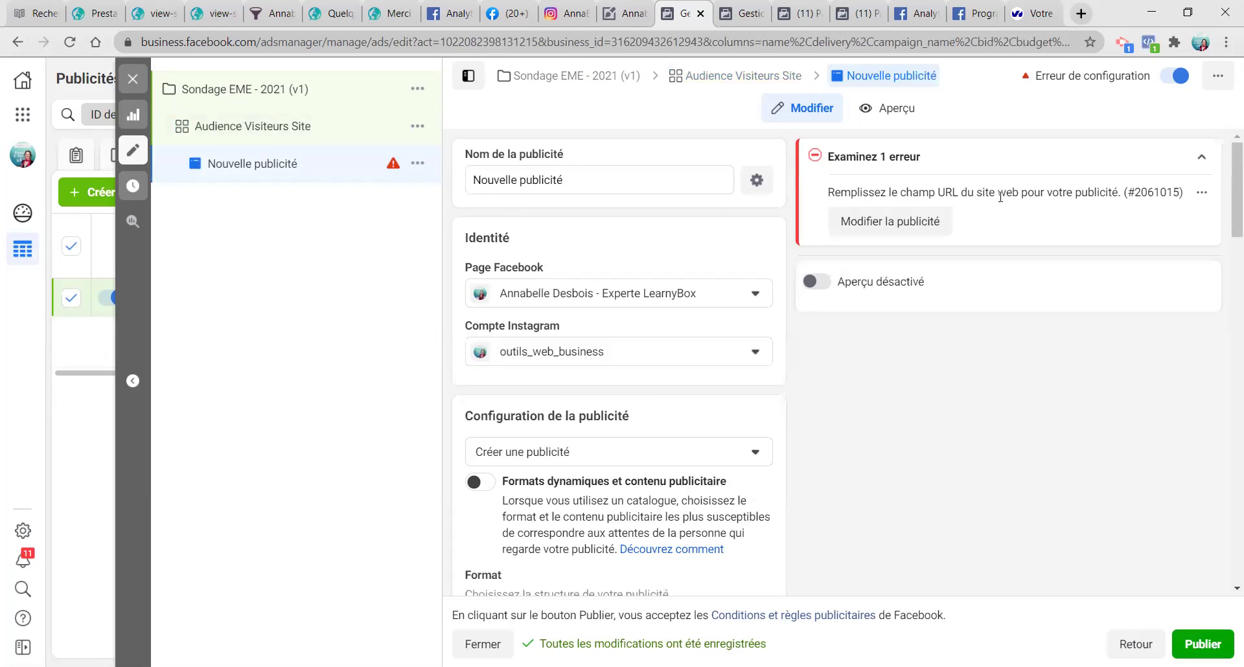
# Step: Name the ad 'Sondage EME - Texte 1 - Image 1' and scroll to its media section
pyautogui.moveTo(565, 180); pyautogui.dragTo(473, 188)
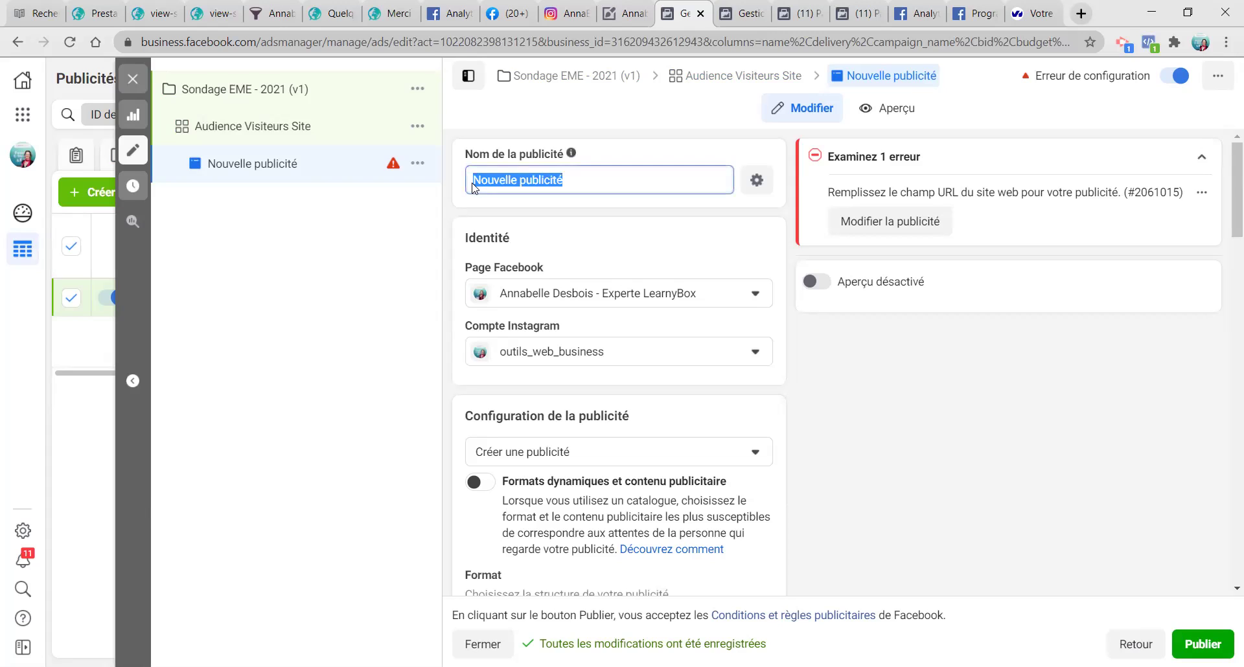
pyautogui.write('Sondage EME - Texte 1')
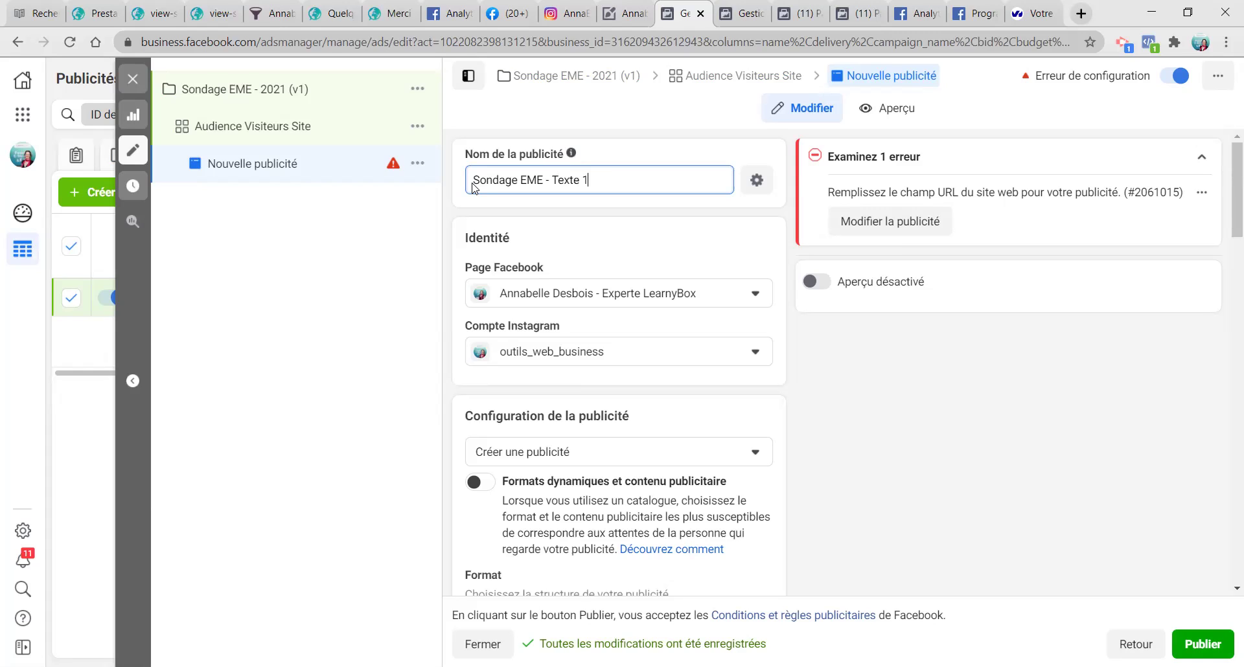
pyautogui.write('Image')
pyautogui.scroll(-2, 661, 434)
pyautogui.scroll(-1, 669, 432)
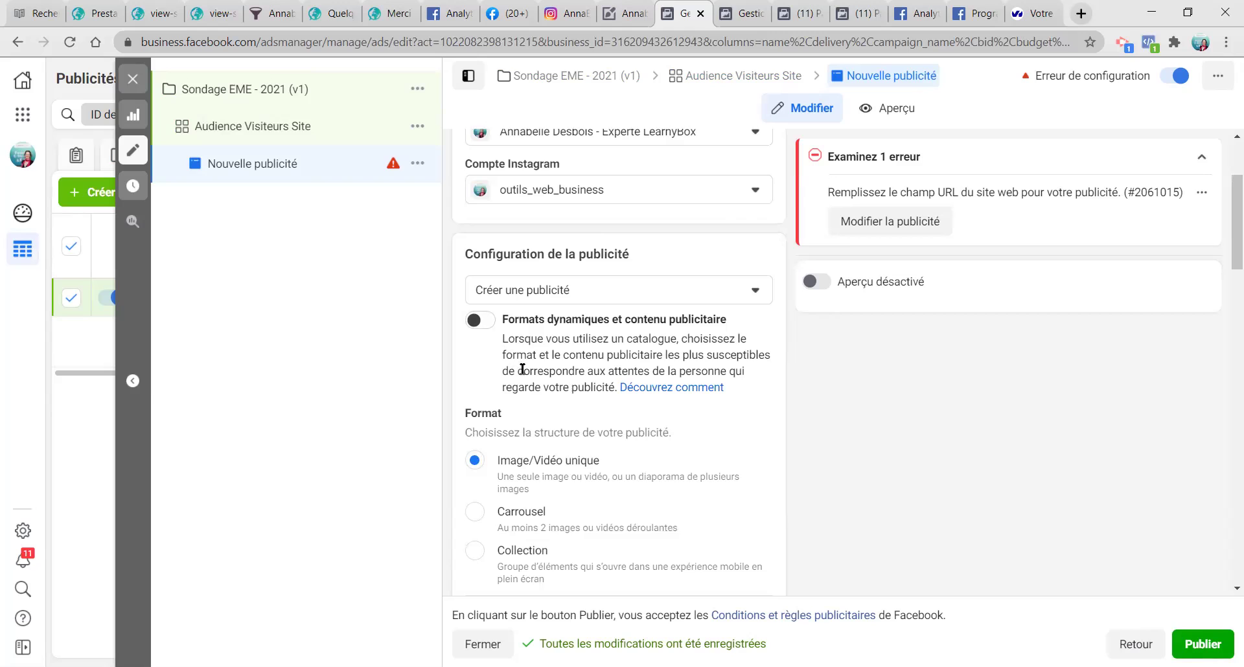
pyautogui.scroll(-1, 522, 370)
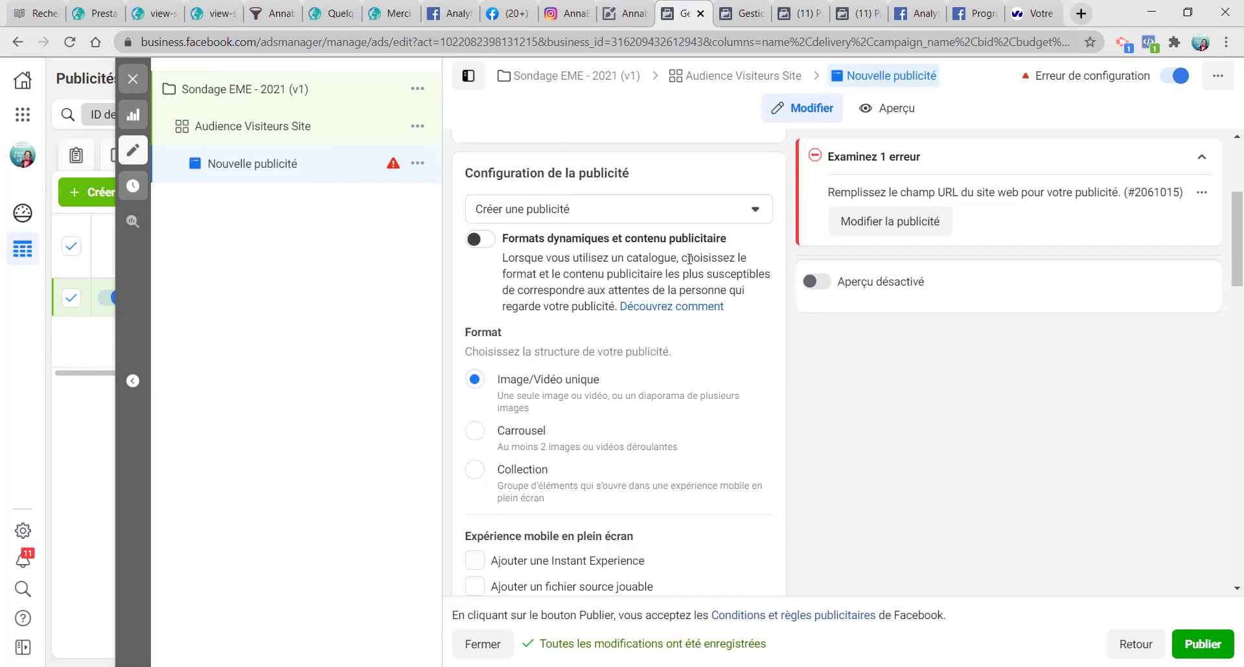
pyautogui.scroll(-1, 588, 373)
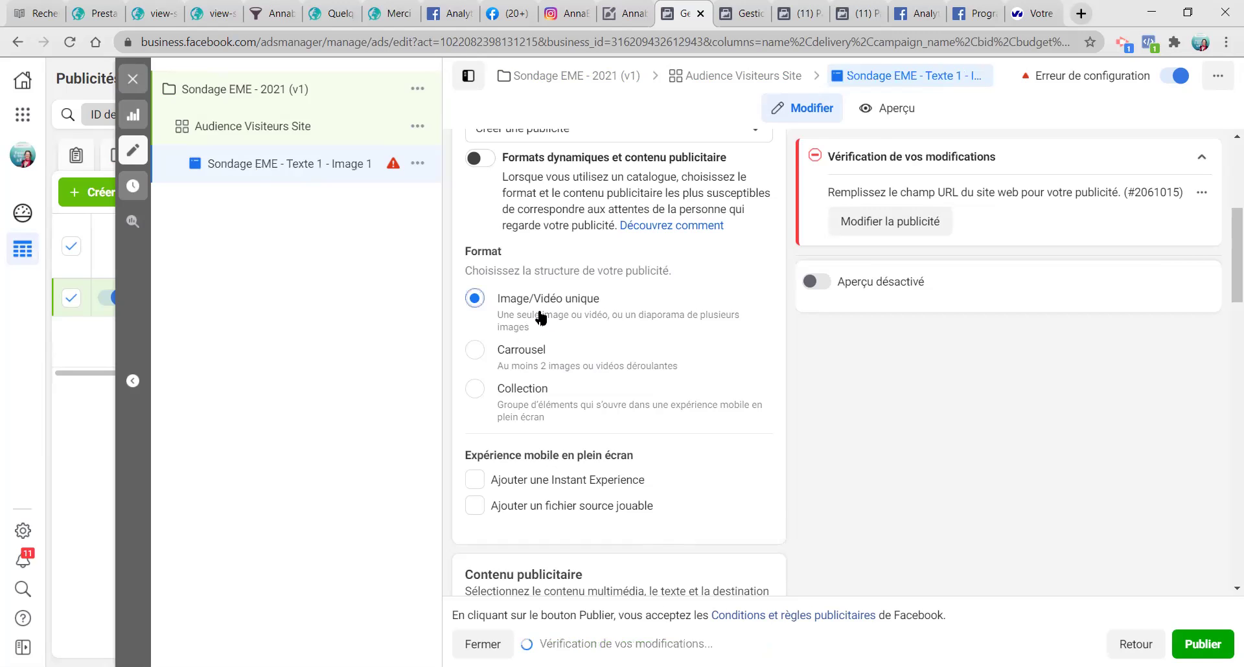
pyautogui.scroll(-2, 535, 323)
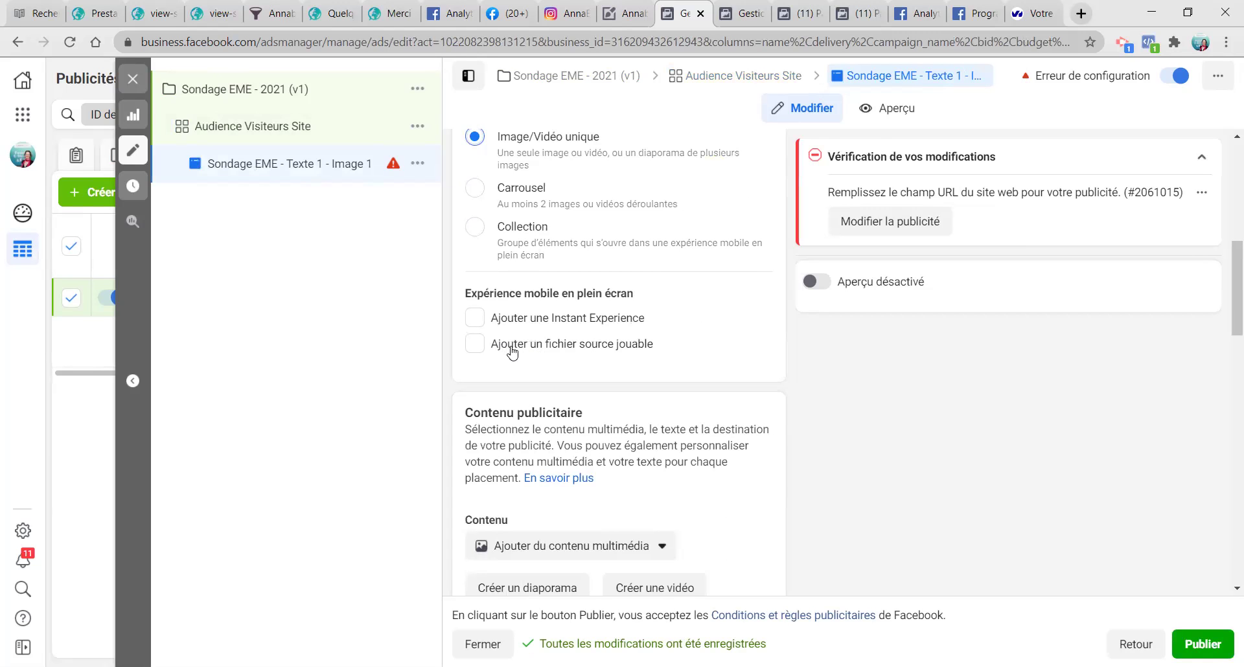
pyautogui.scroll(-2, 555, 353)
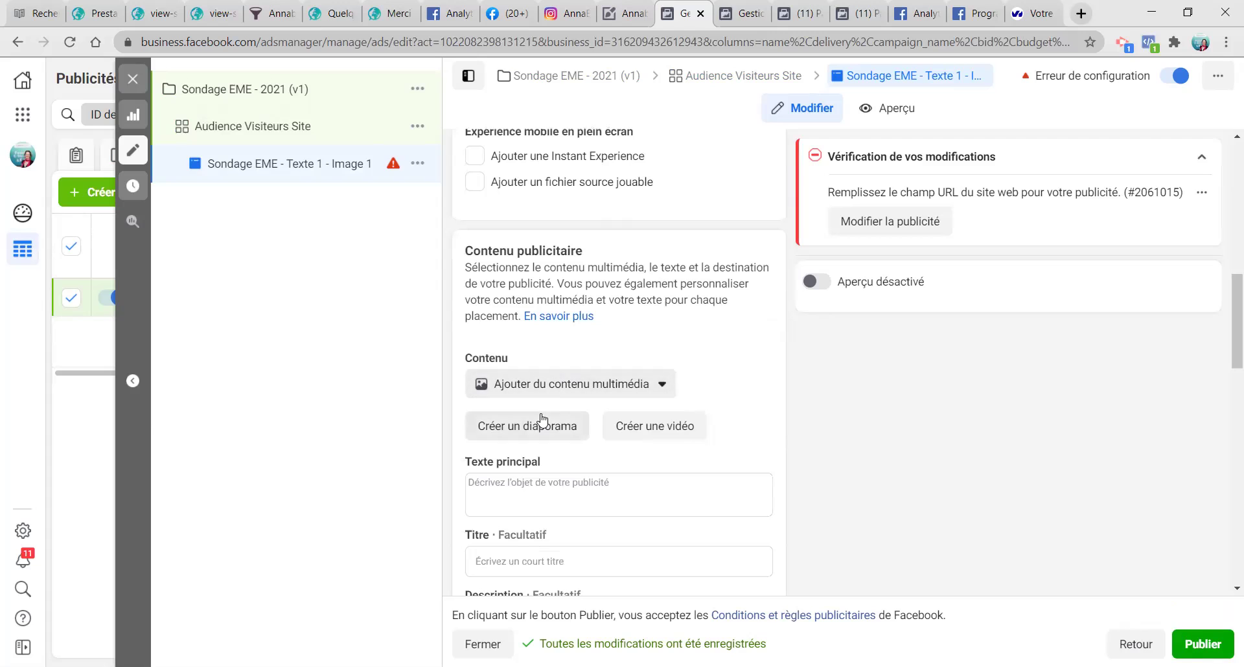
pyautogui.click(555, 386)
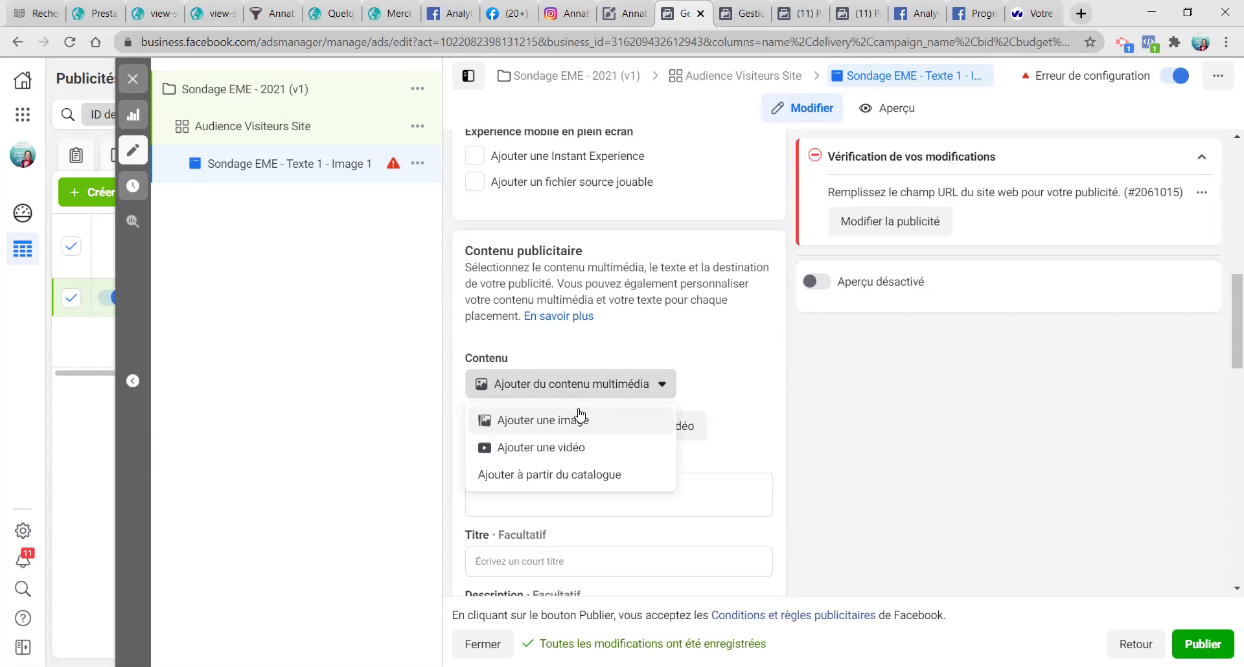
# Step: Add the LearnyBox photo as the ad image and crop it for the vertical 9:16 placement
pyautogui.click(616, 414)
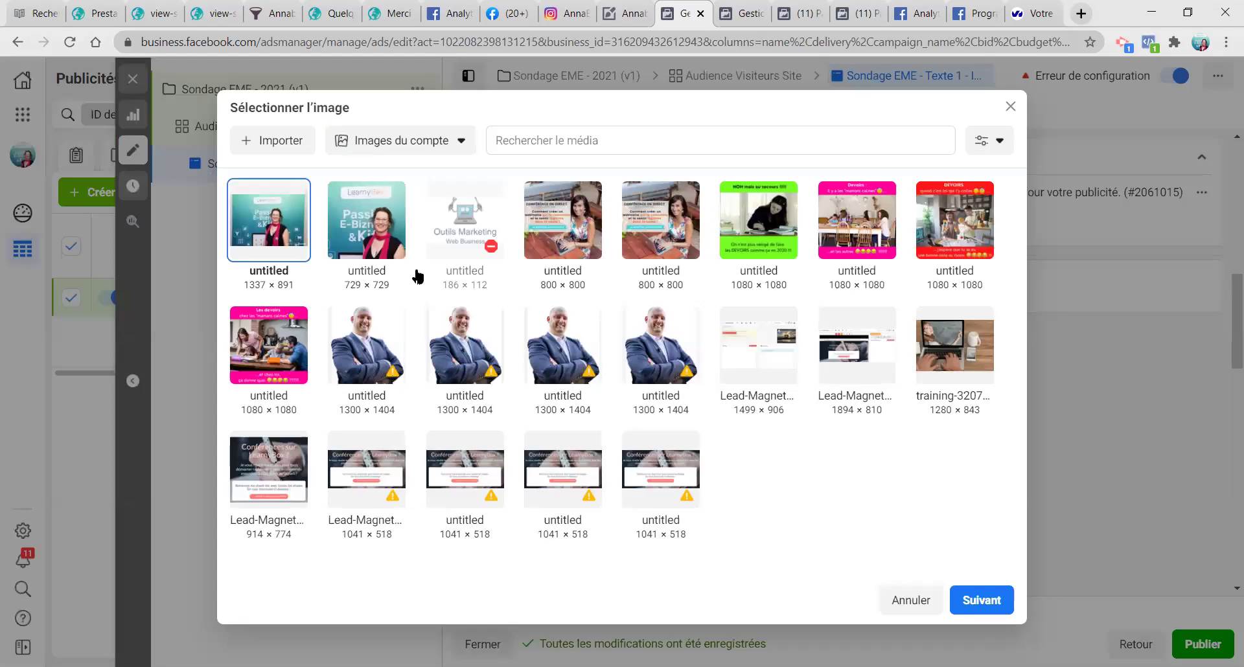
pyautogui.click(975, 597)
pyautogui.moveTo(631, 219)
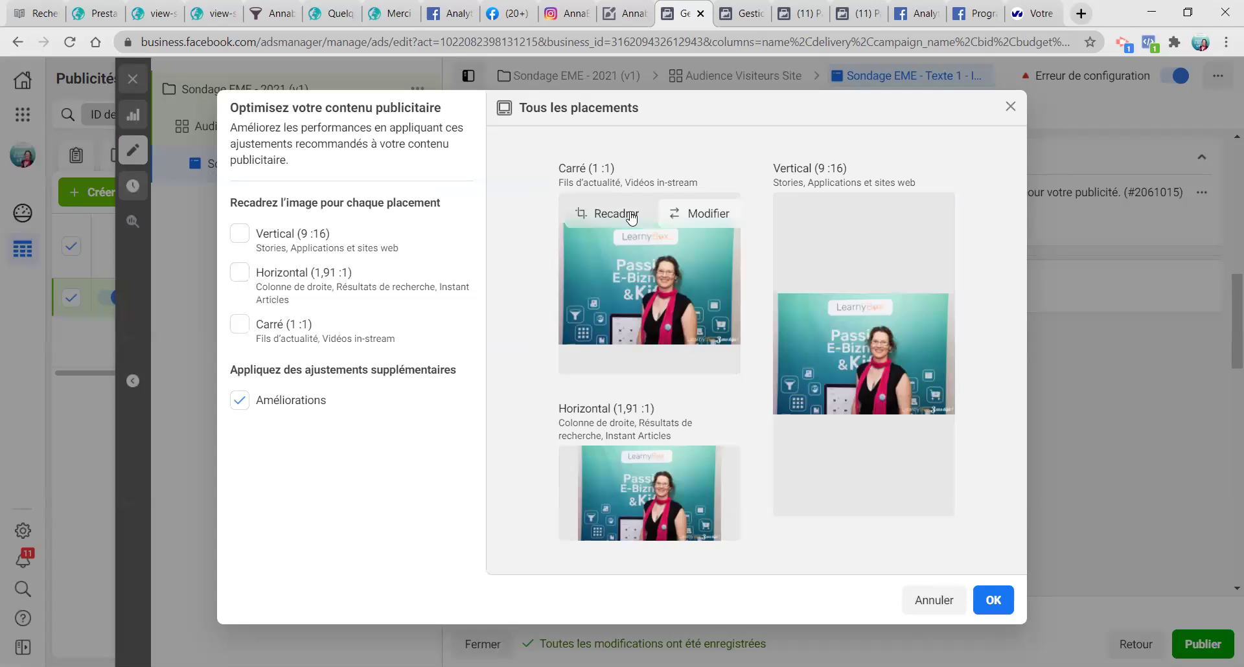
pyautogui.click(260, 232)
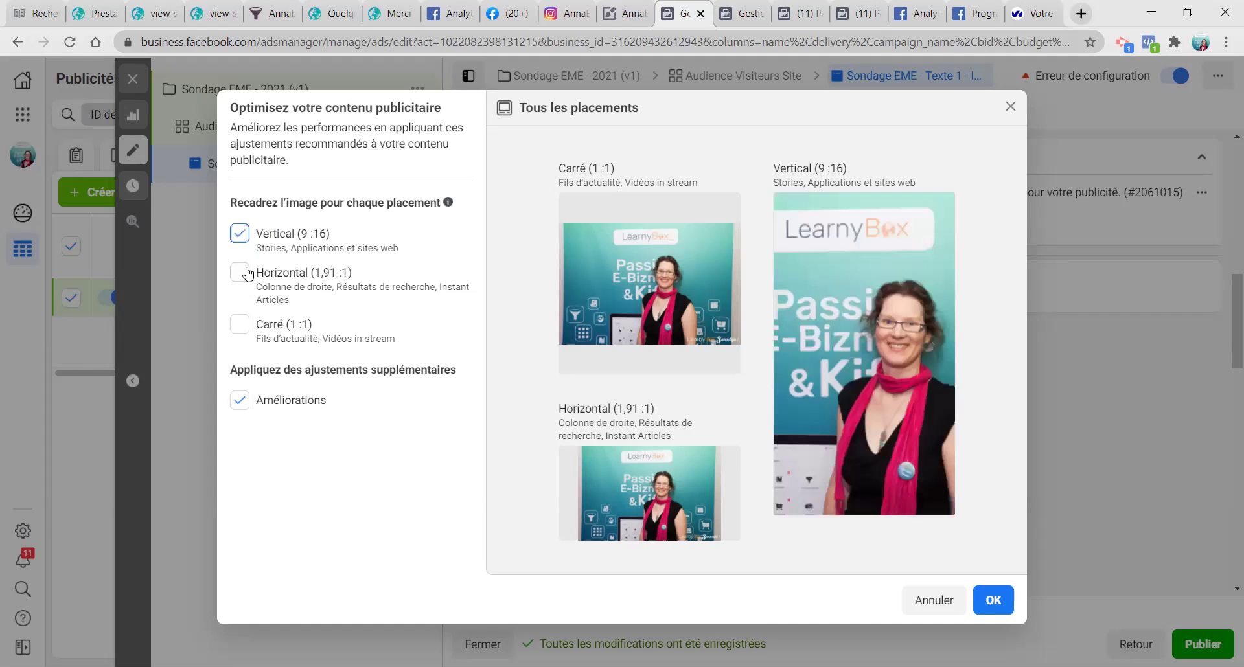
pyautogui.moveTo(839, 339)
pyautogui.moveTo(835, 330)
pyautogui.mouseDown()
pyautogui.moveTo(860, 329)
pyautogui.moveTo(849, 325)
pyautogui.mouseUp()
# Step: Crop the photo for the horizontal 1,91:1 and square 1:1 placements and apply the crops
pyautogui.click(240, 275)
pyautogui.moveTo(599, 482)
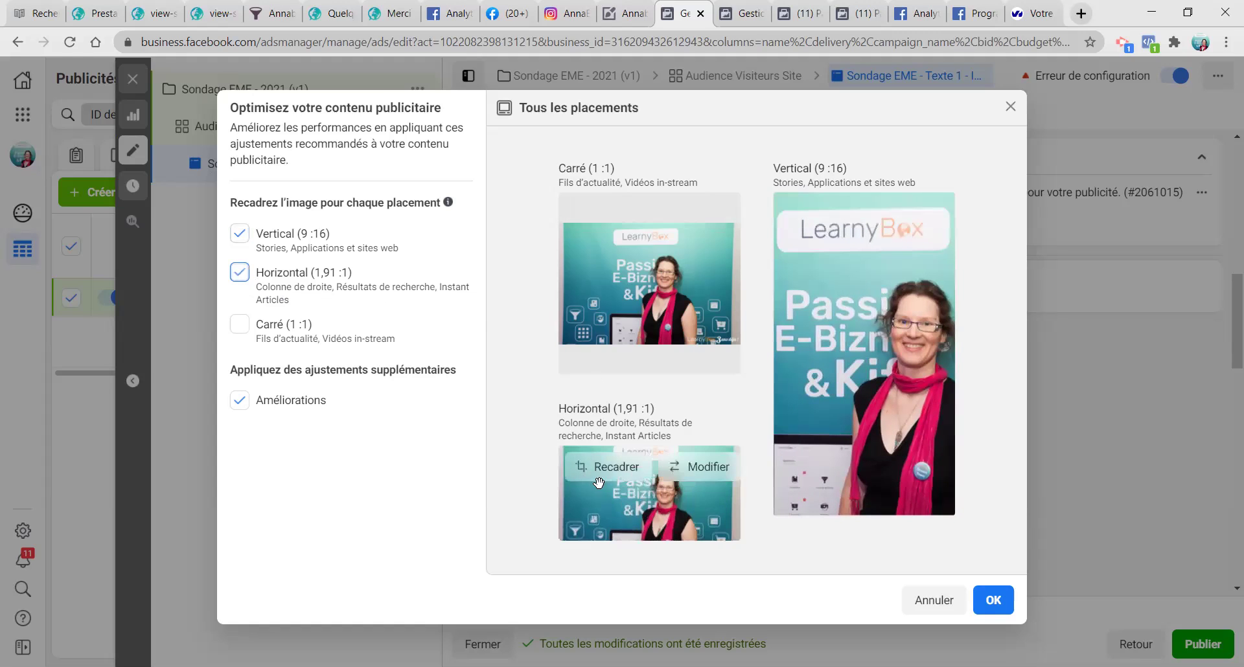
pyautogui.moveTo(691, 512); pyautogui.dragTo(695, 532)
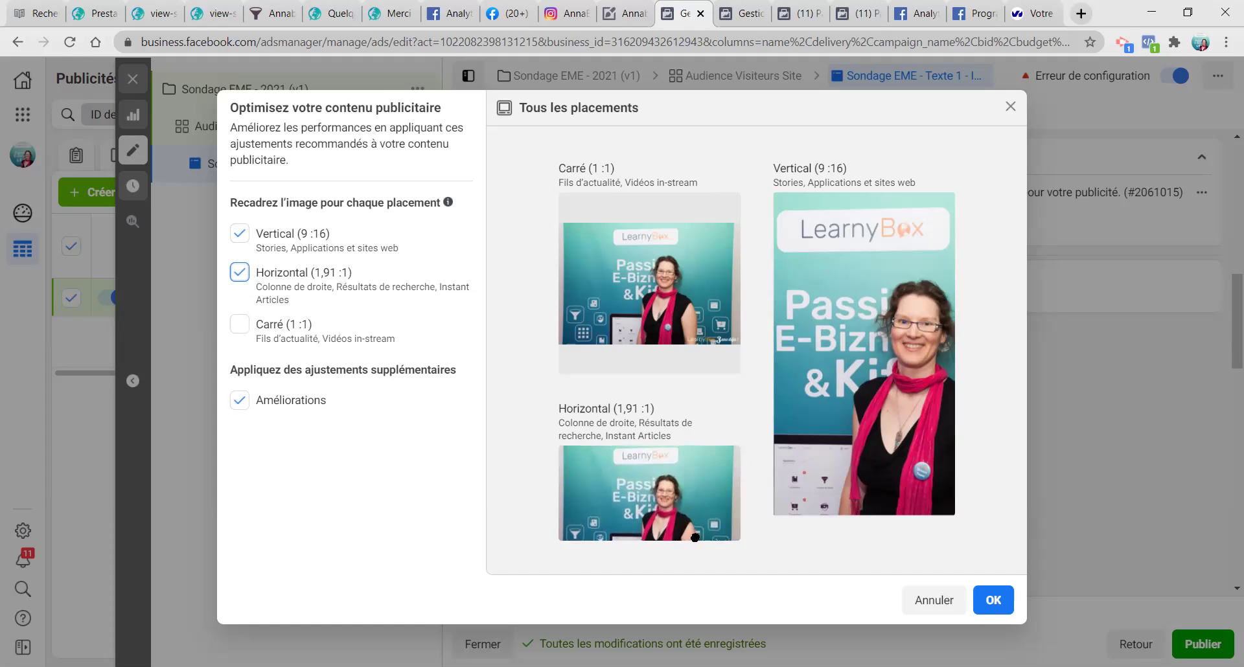
pyautogui.click(248, 333)
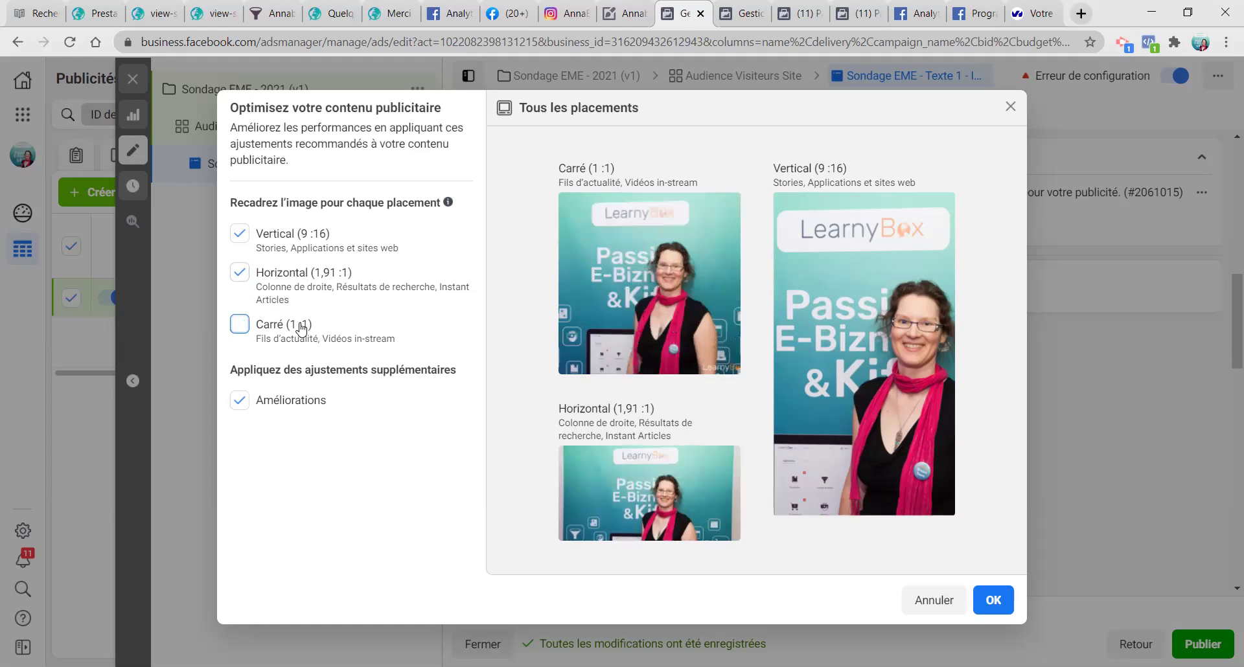
pyautogui.moveTo(620, 314); pyautogui.dragTo(639, 321)
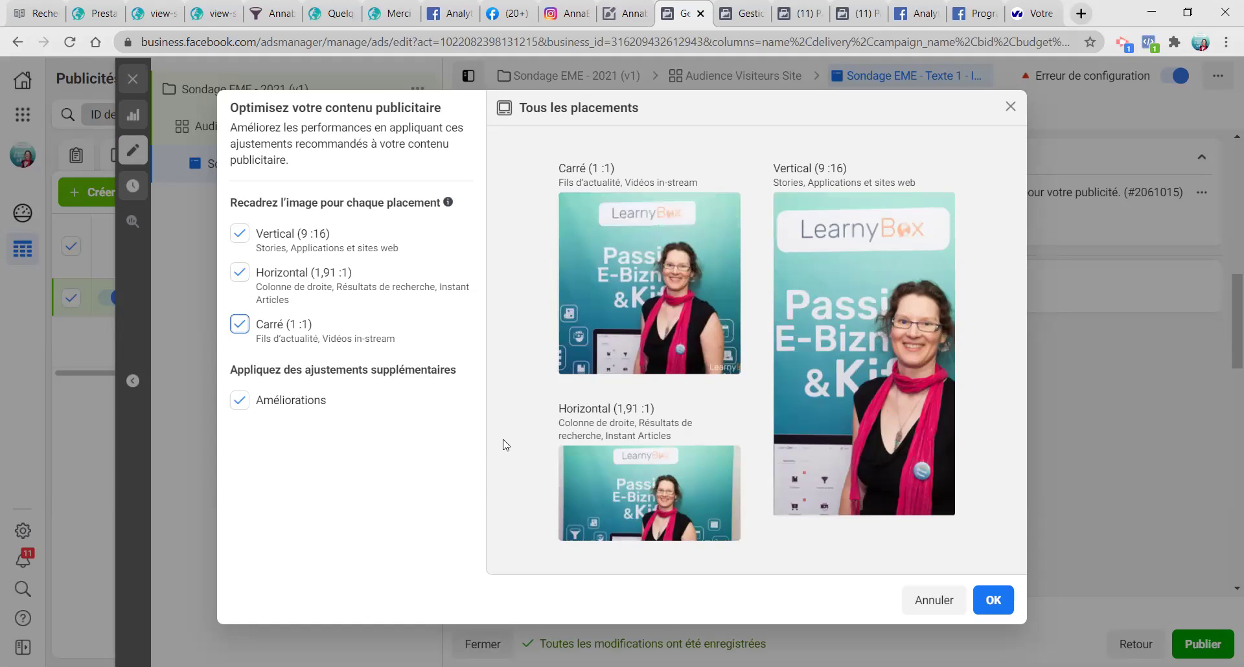
pyautogui.click(985, 603)
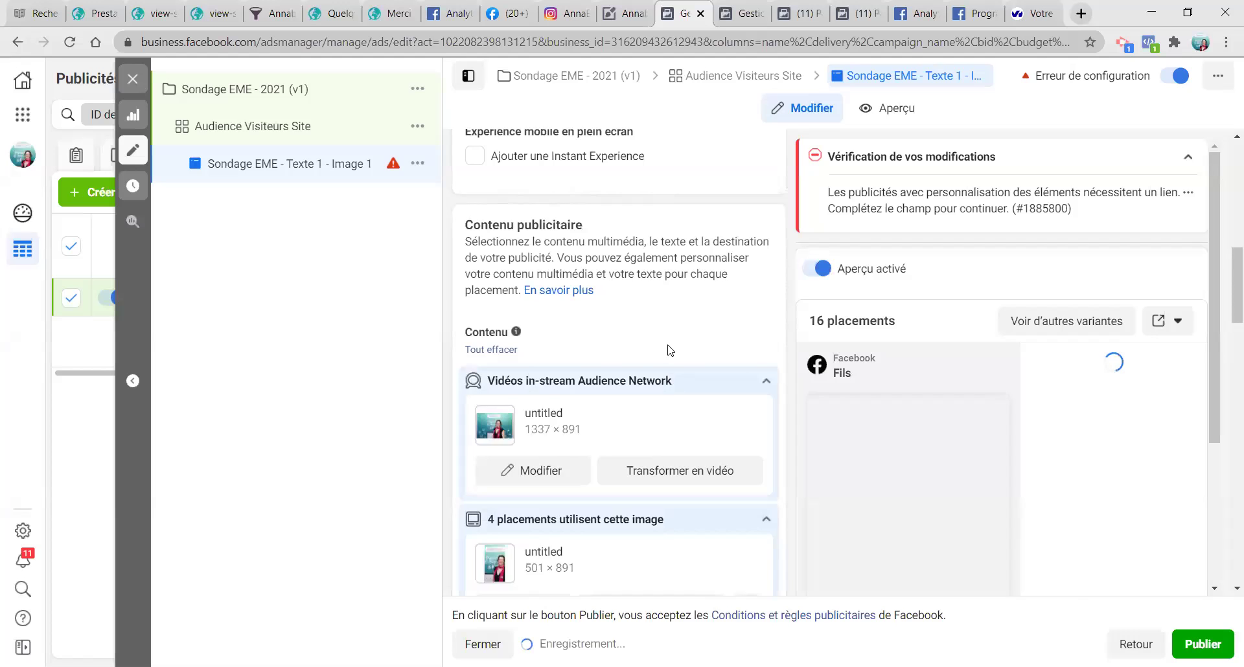
pyautogui.scroll(-3, 670, 350)
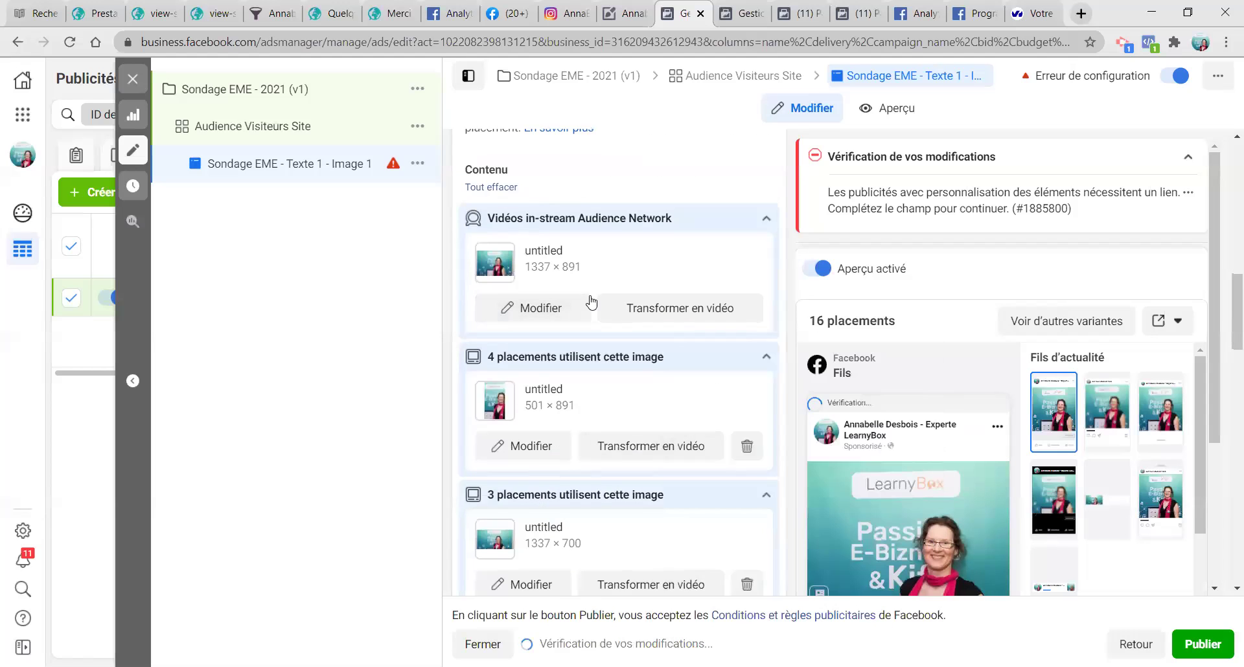
pyautogui.scroll(-8, 591, 301)
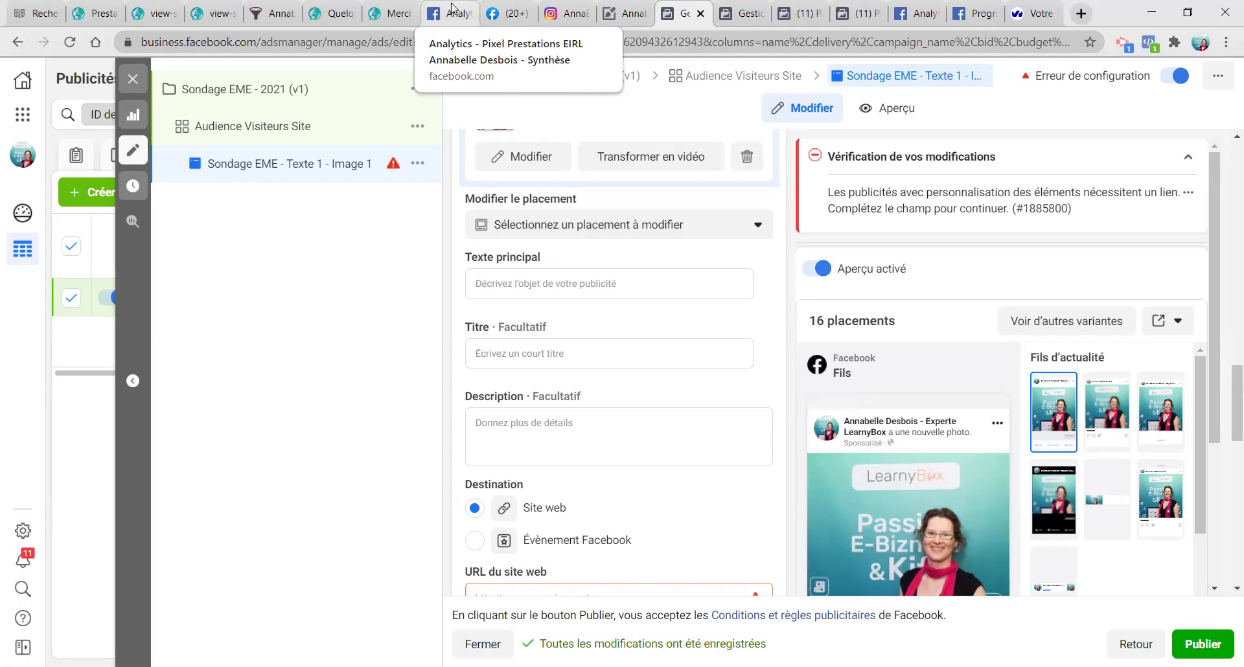
pyautogui.click(452, 9)
# Step: Copy the first line of the pinned page post into the ad's primary text
pyautogui.click(508, 13)
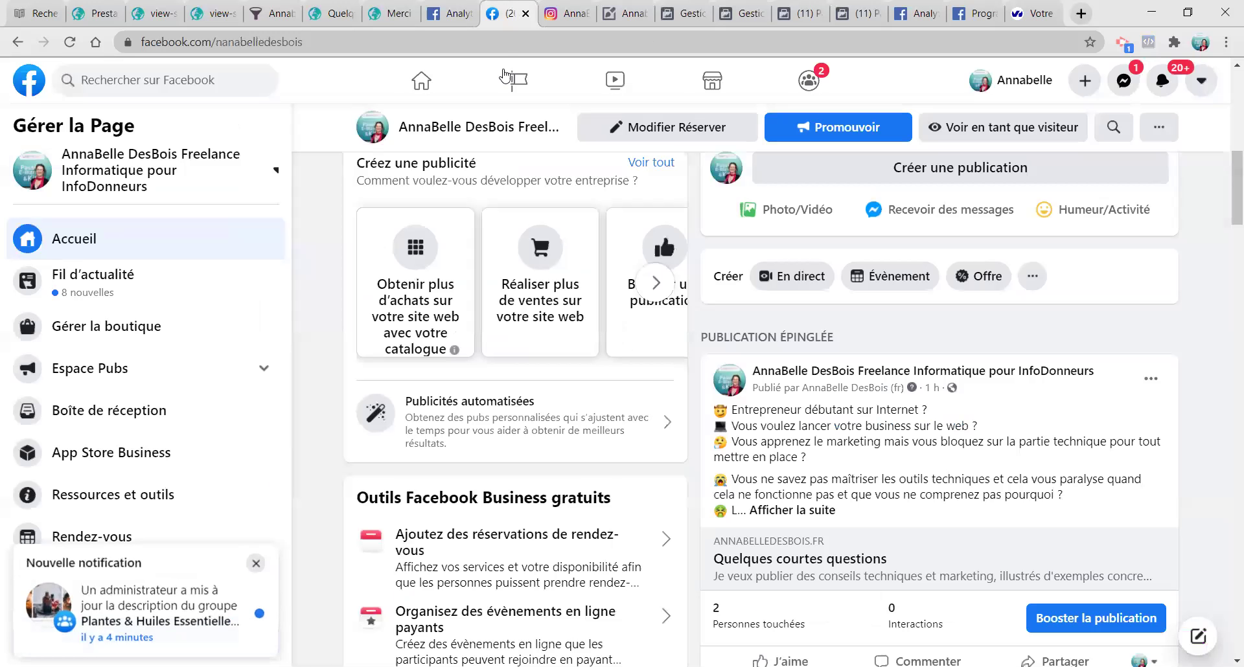
pyautogui.click(1151, 378)
pyautogui.click(978, 502)
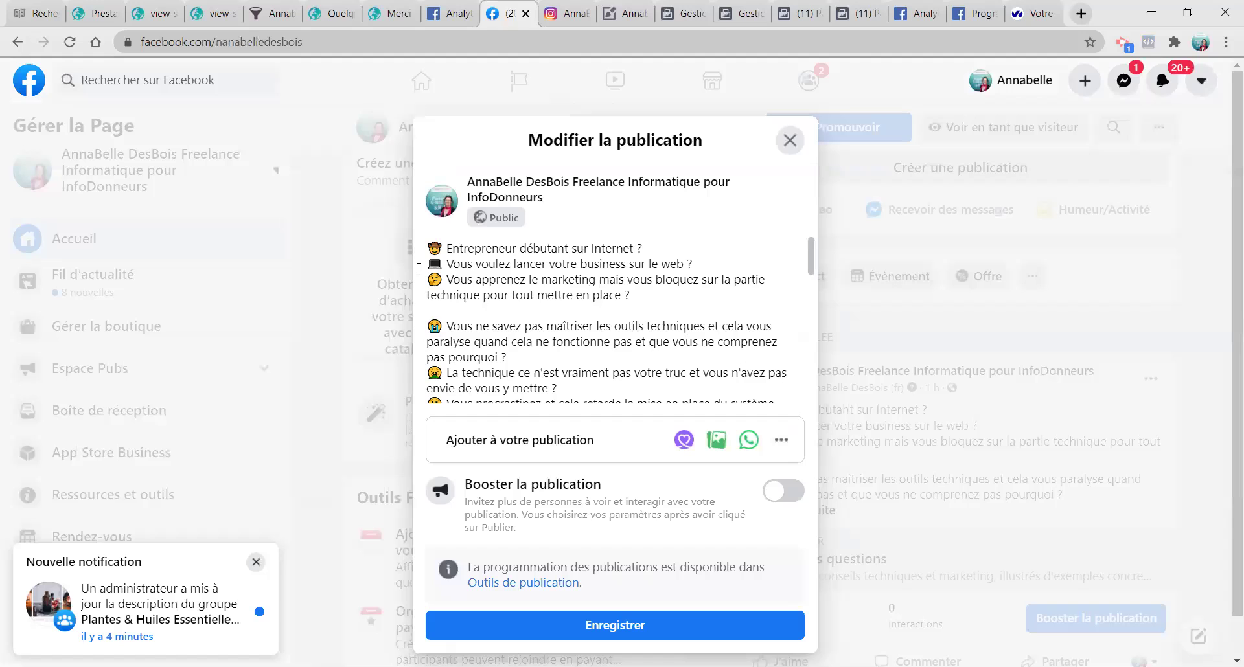
pyautogui.moveTo(427, 247); pyautogui.dragTo(685, 250)
pyautogui.hotkey('ctrl', 'c')
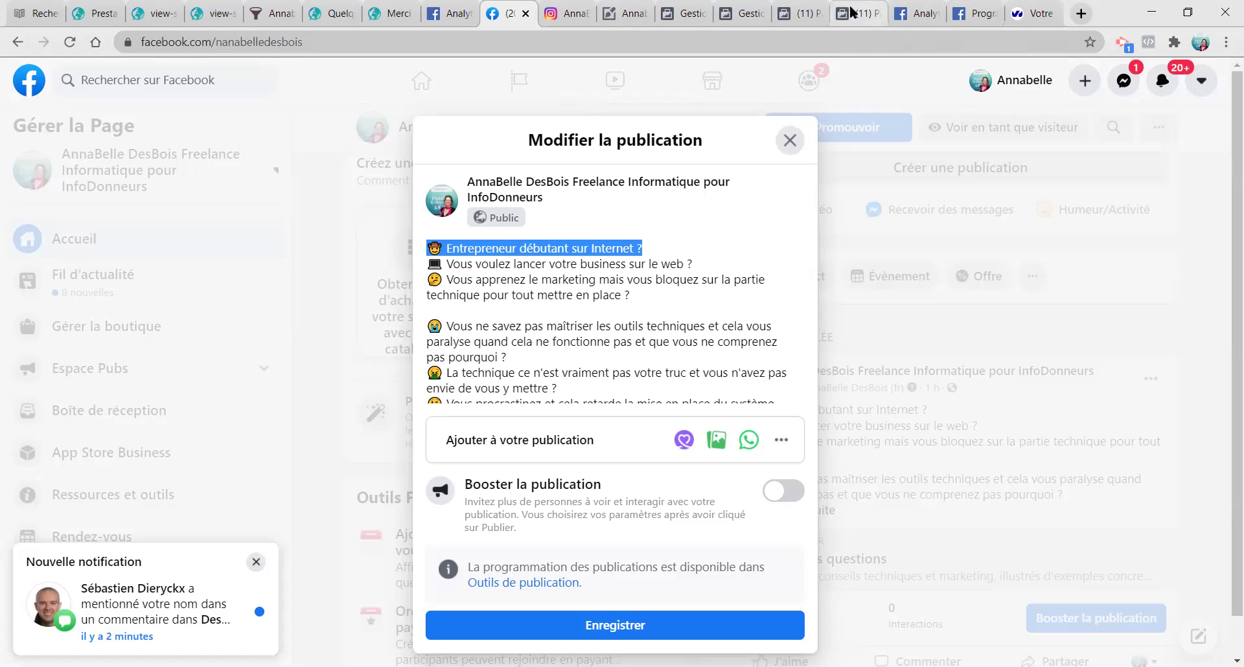
pyautogui.click(915, 13)
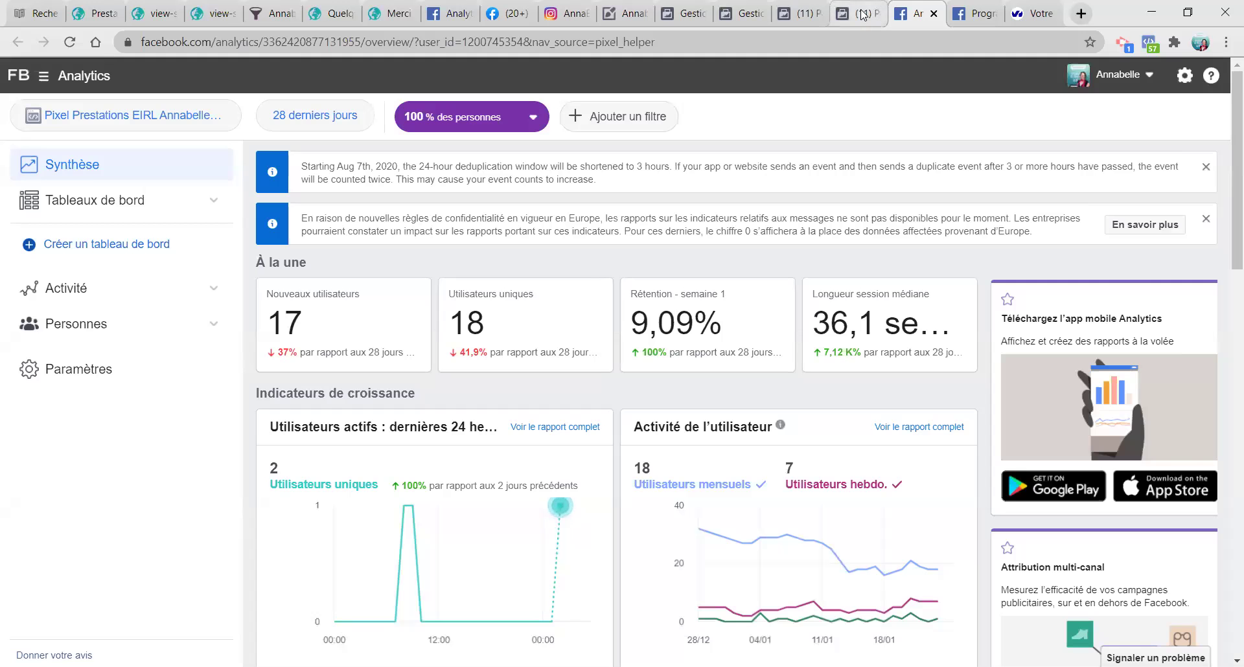
pyautogui.click(862, 13)
pyautogui.click(803, 14)
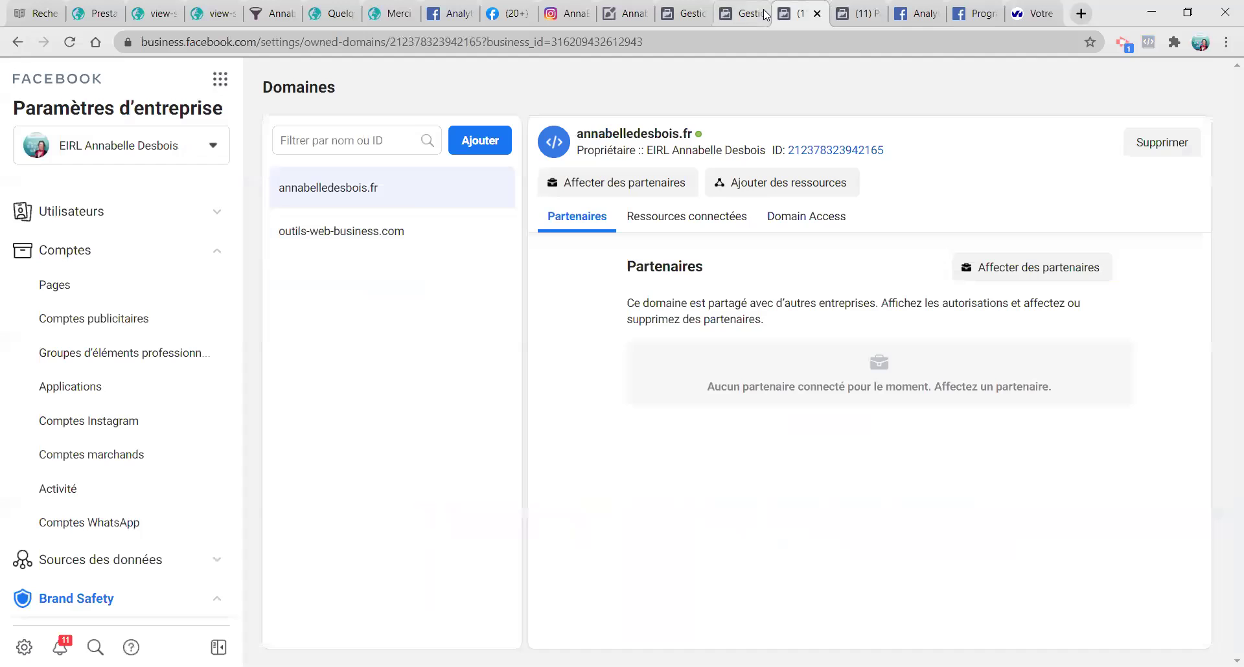
pyautogui.click(817, 14)
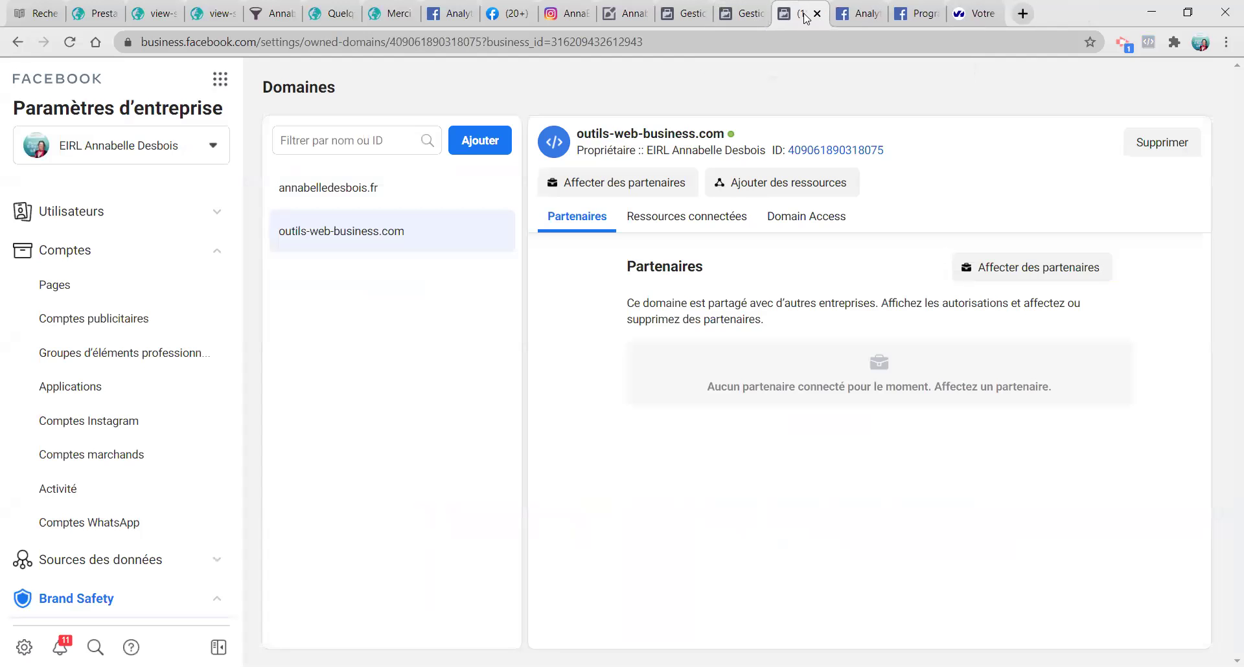
pyautogui.middleClick(786, 19)
pyautogui.click(734, 17)
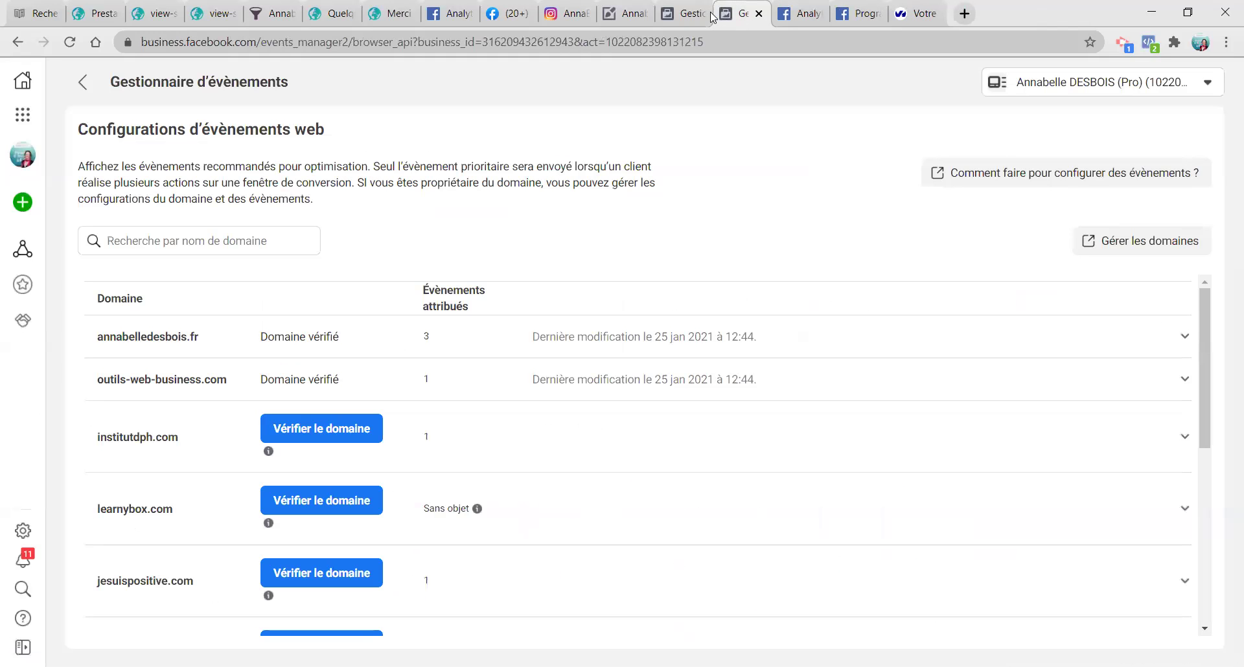
pyautogui.click(758, 14)
pyautogui.click(683, 14)
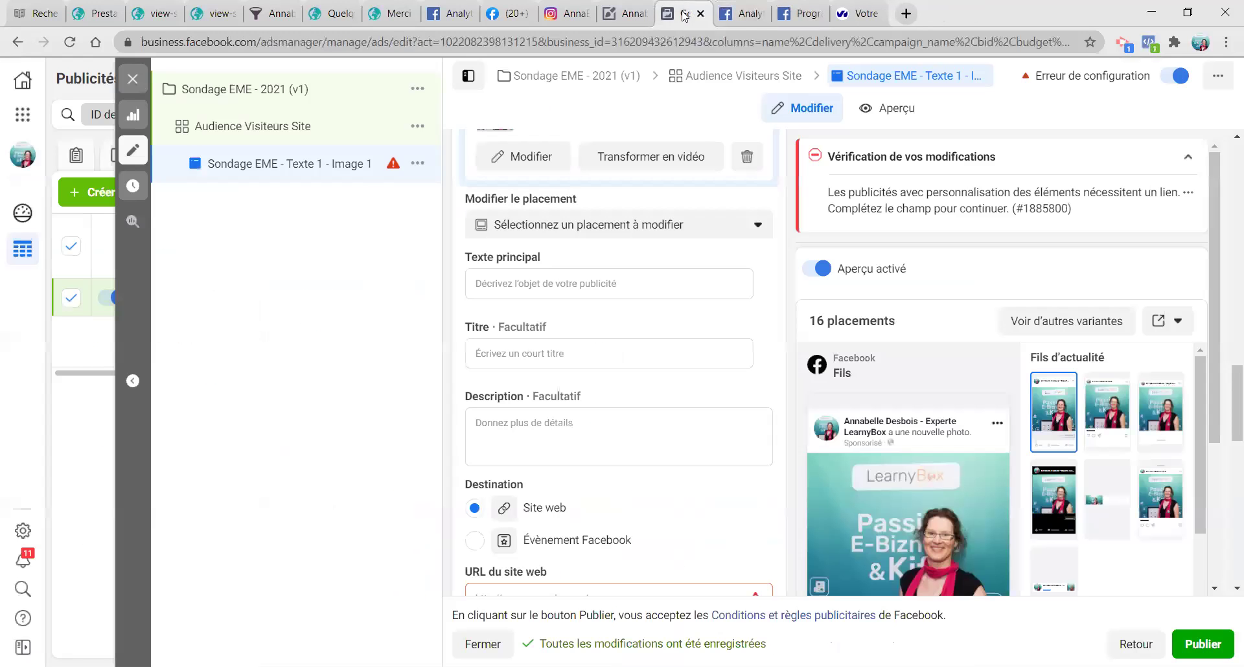
pyautogui.click(582, 285)
pyautogui.hotkey('ctrl', 'v')
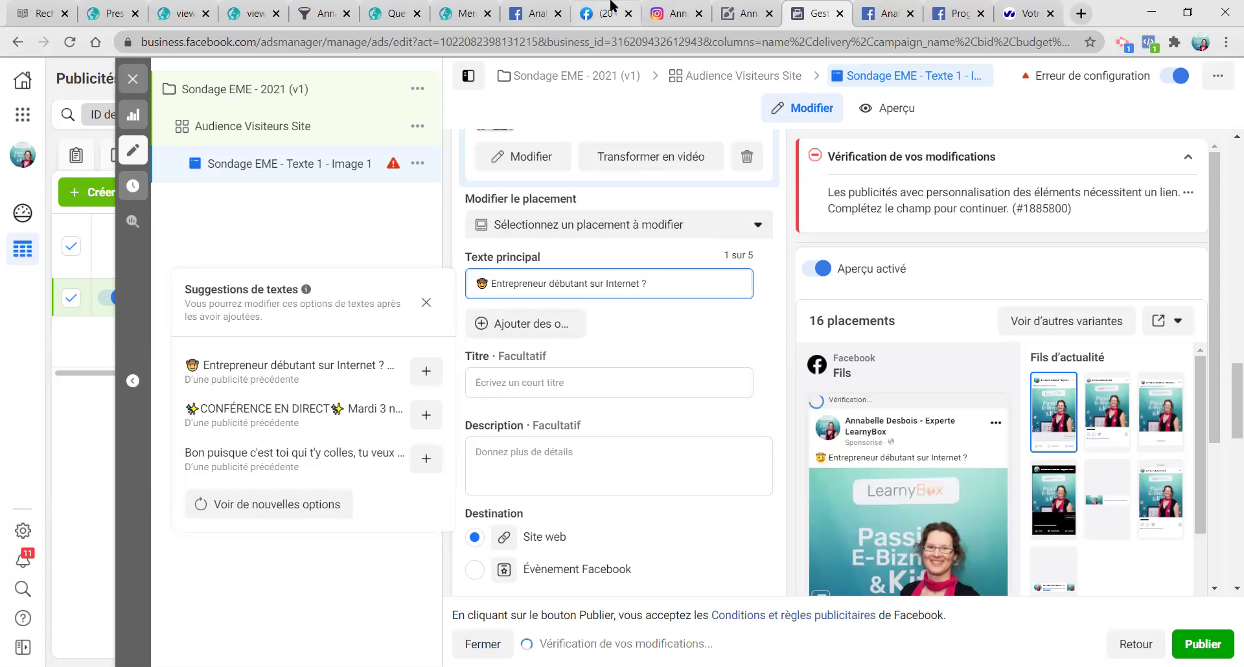
# Step: Replace the primary text with the full post wording, including its survey link
pyautogui.click(597, 14)
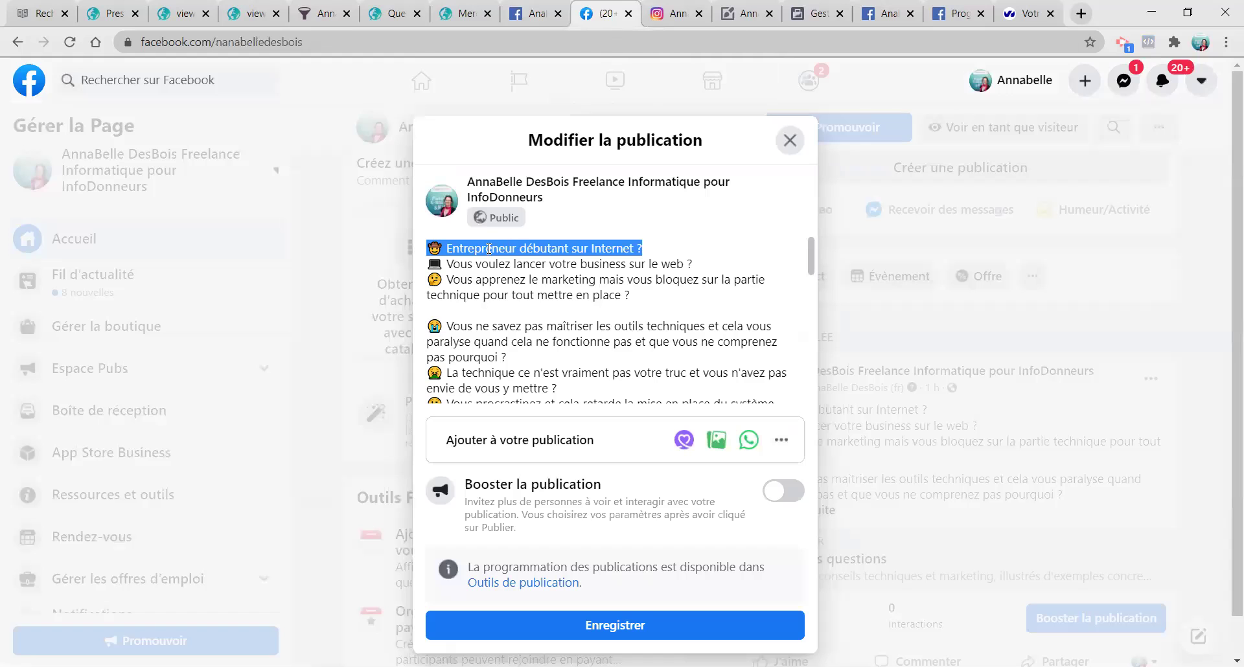
pyautogui.click(478, 264)
pyautogui.moveTo(428, 246); pyautogui.dragTo(767, 261)
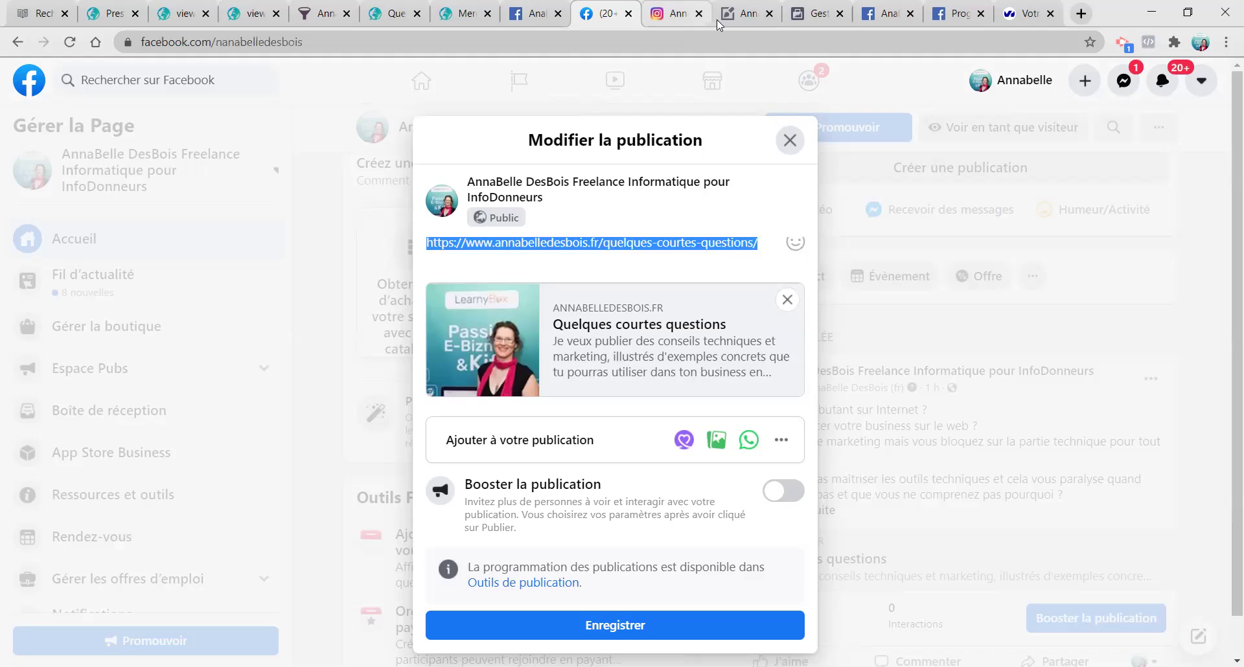
pyautogui.click(736, 14)
pyautogui.click(821, 14)
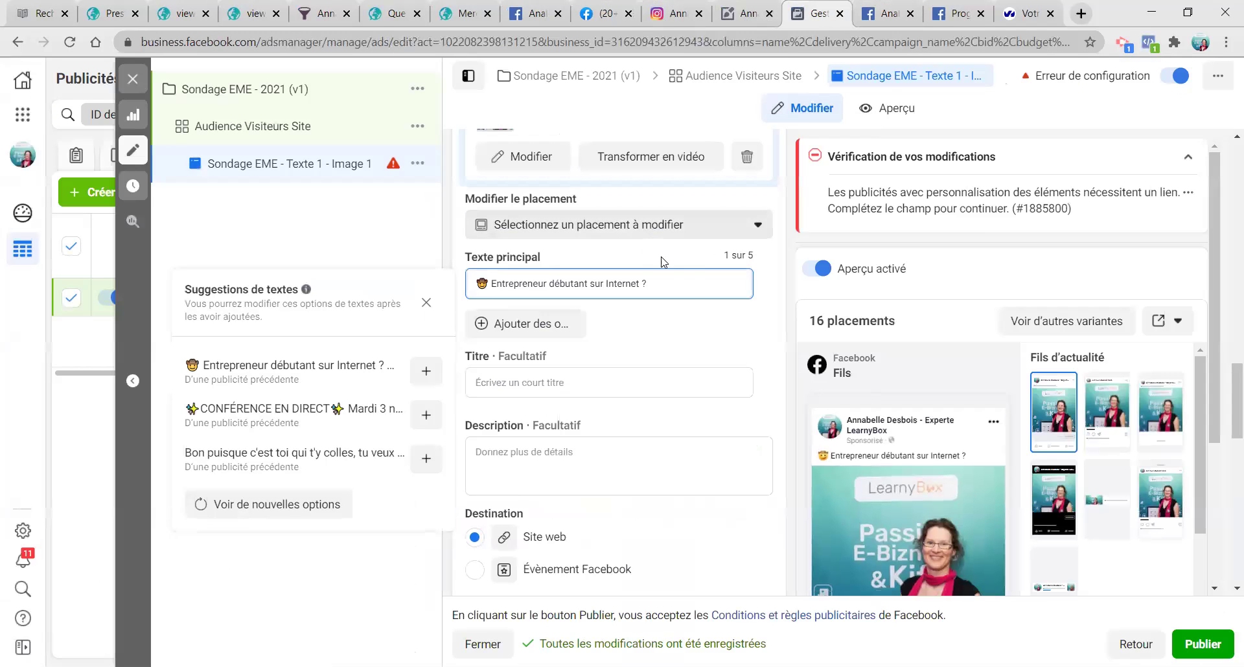
pyautogui.moveTo(694, 285); pyautogui.dragTo(464, 297)
pyautogui.hotkey('ctrl', 'v')
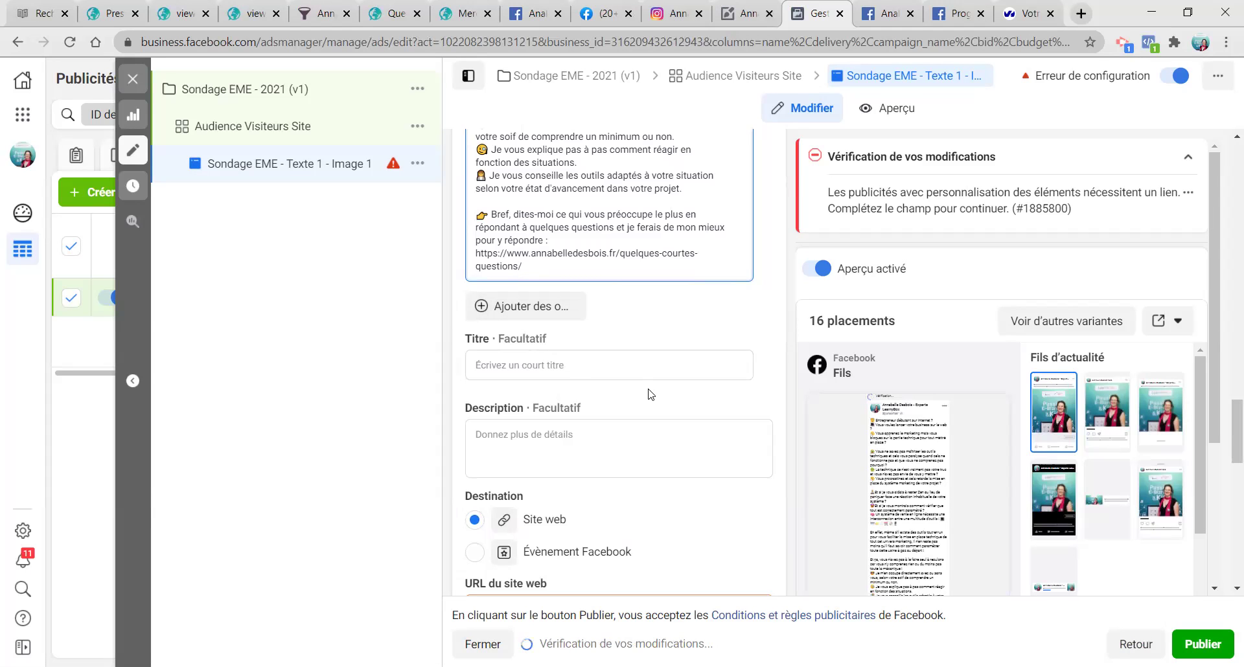
pyautogui.scroll(-1, 650, 394)
pyautogui.scroll(-1, 565, 360)
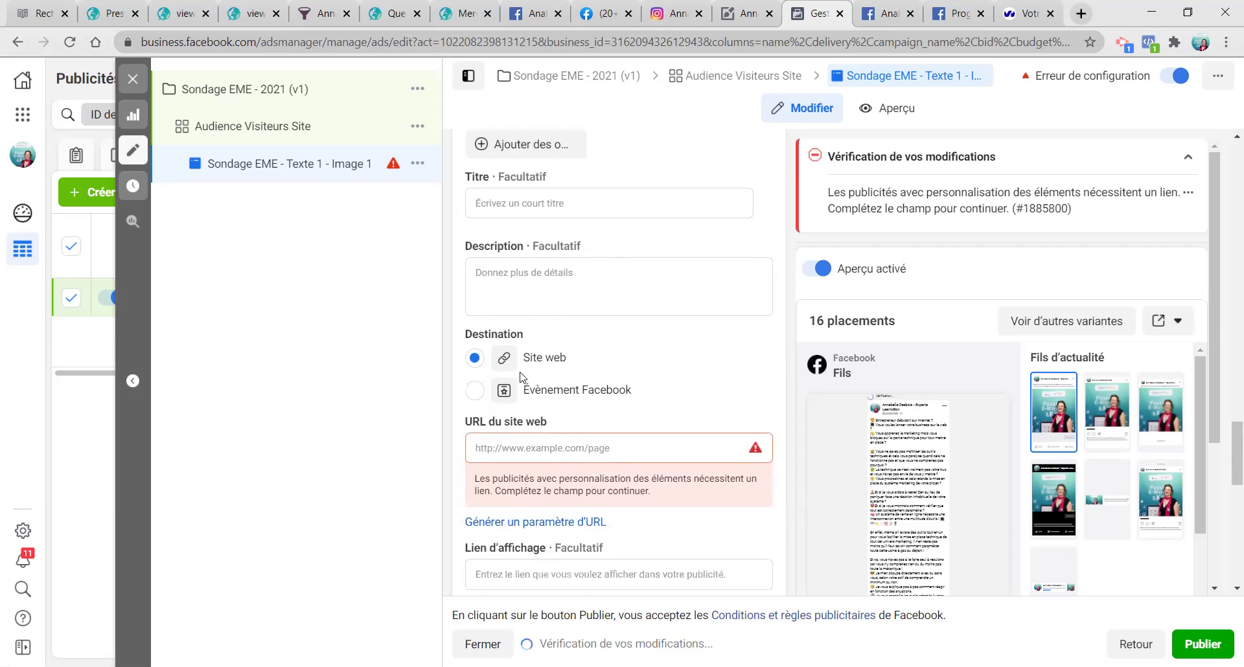
pyautogui.click(622, 441)
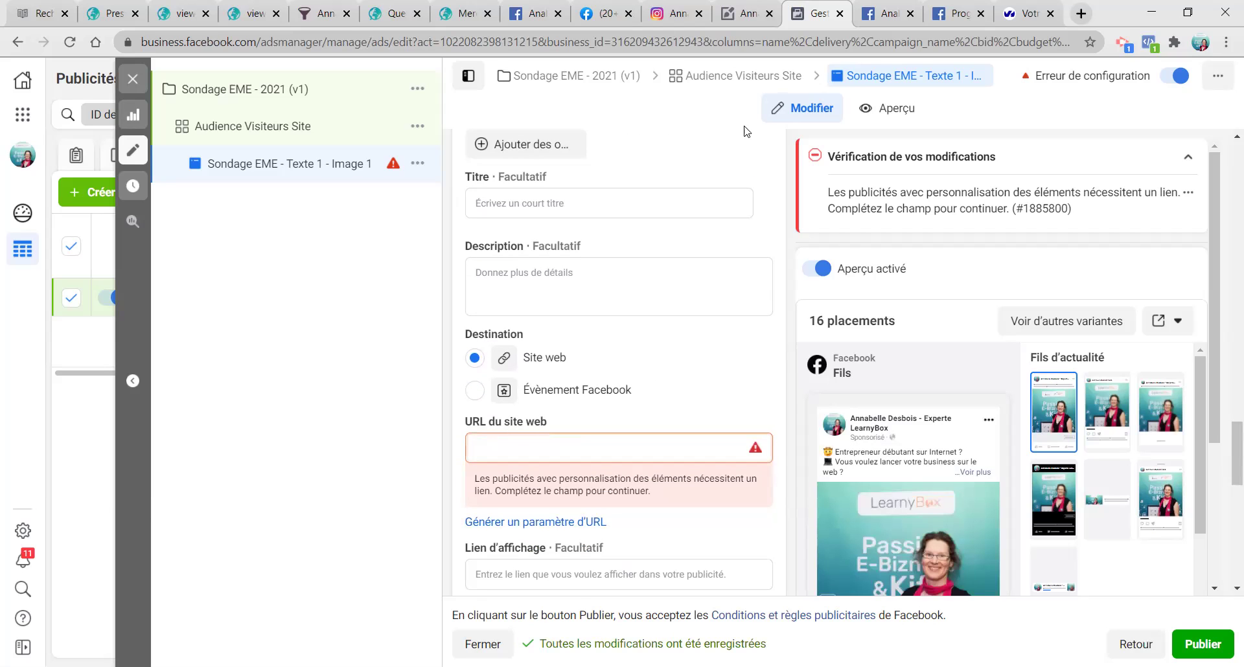
# Step: Copy the Quelques courtes questions survey page address and go to bitly.com in a new tab
pyautogui.click(112, 14)
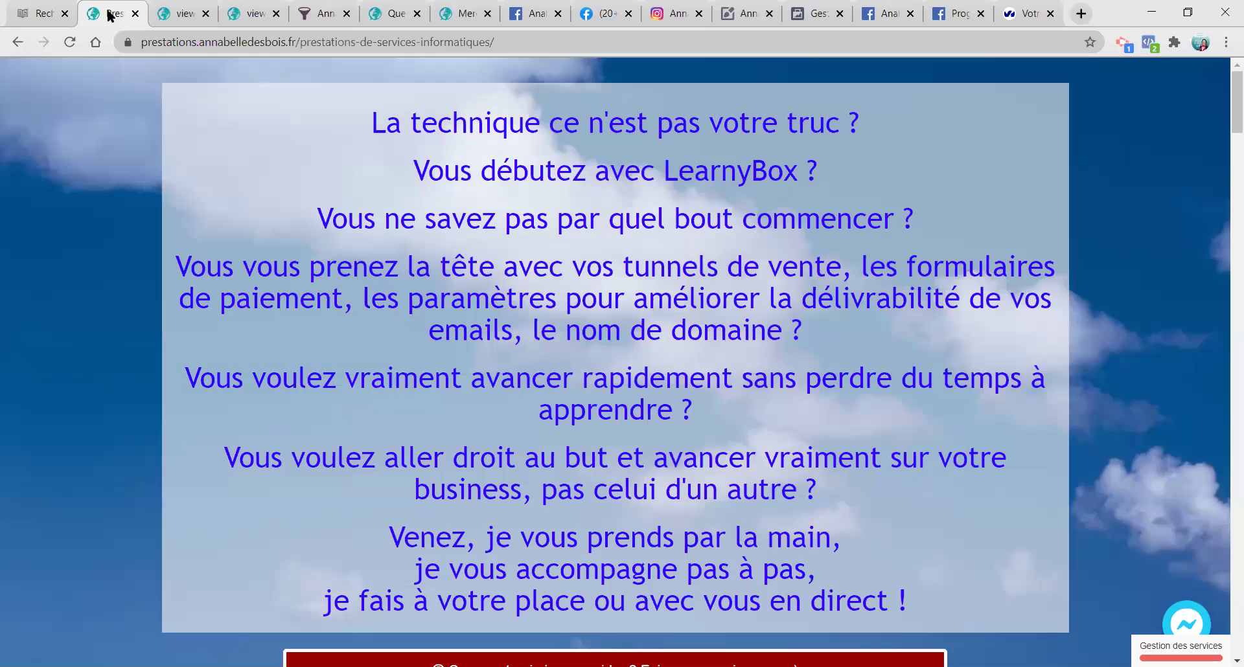
pyautogui.click(388, 13)
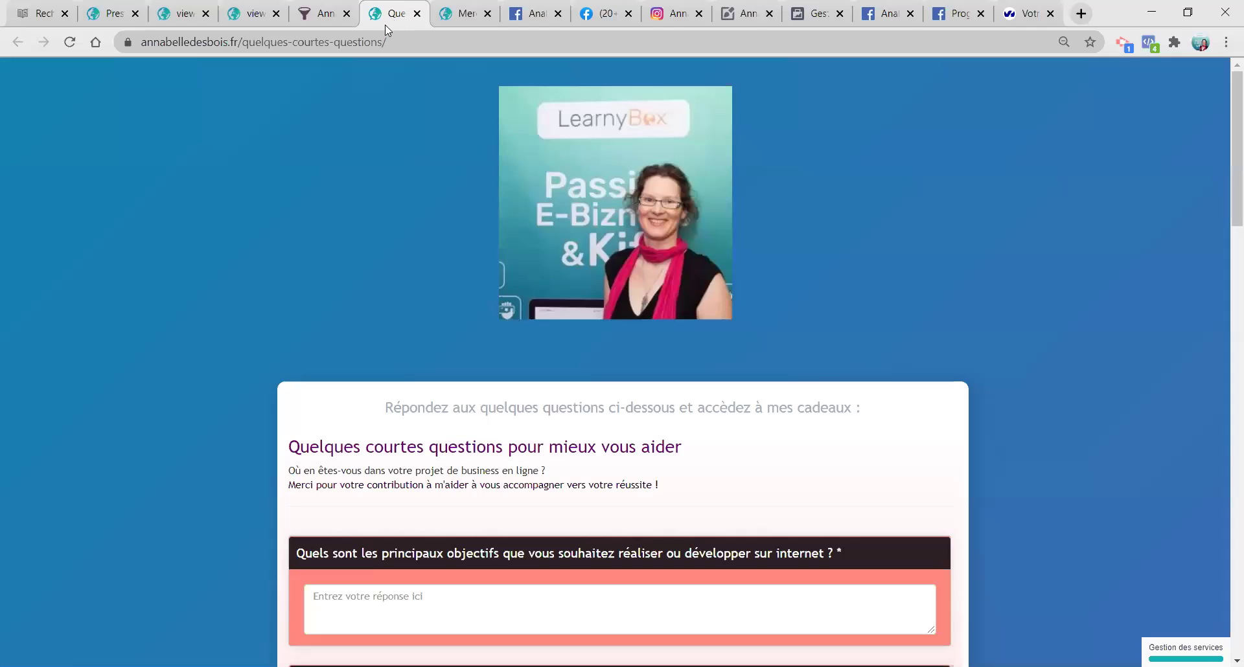
pyautogui.click(465, 39)
pyautogui.hotkey('ctrl', 'c')
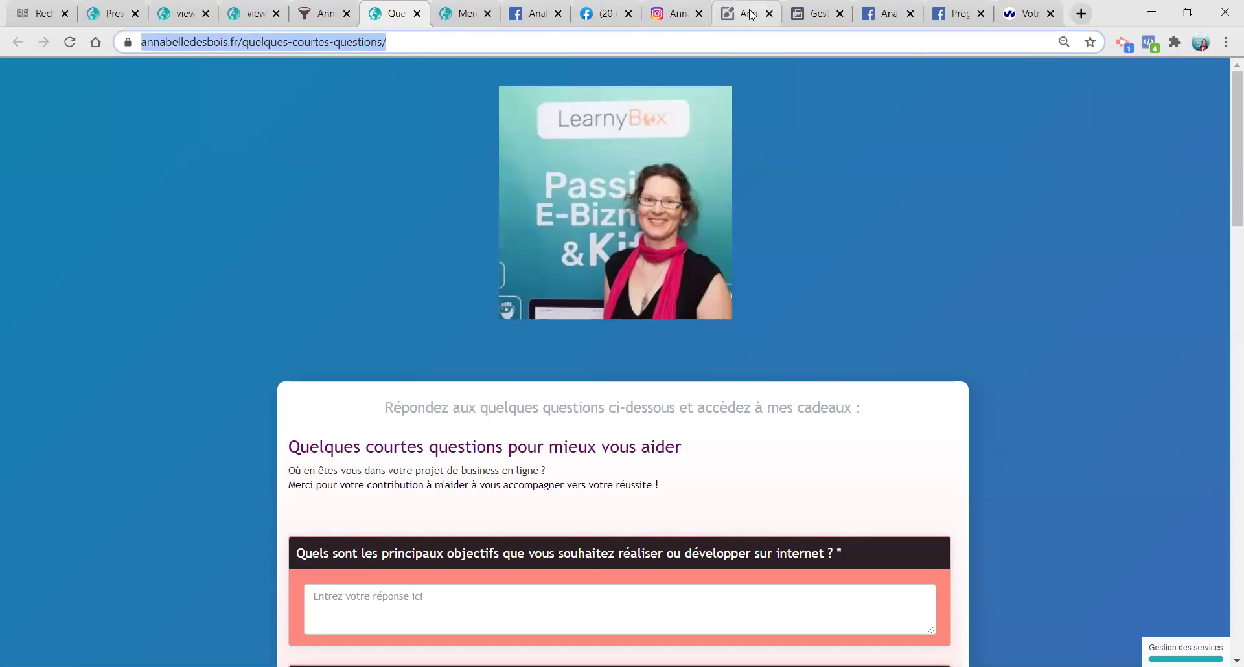
pyautogui.click(1081, 14)
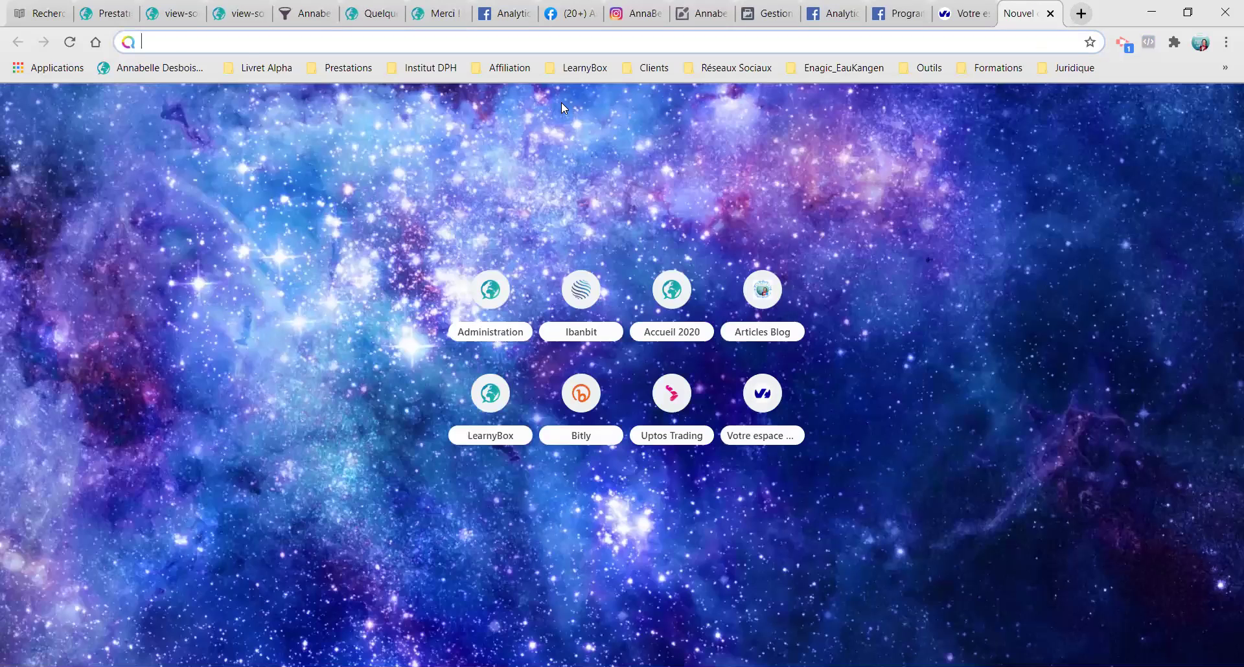
pyautogui.write('bitly.com')
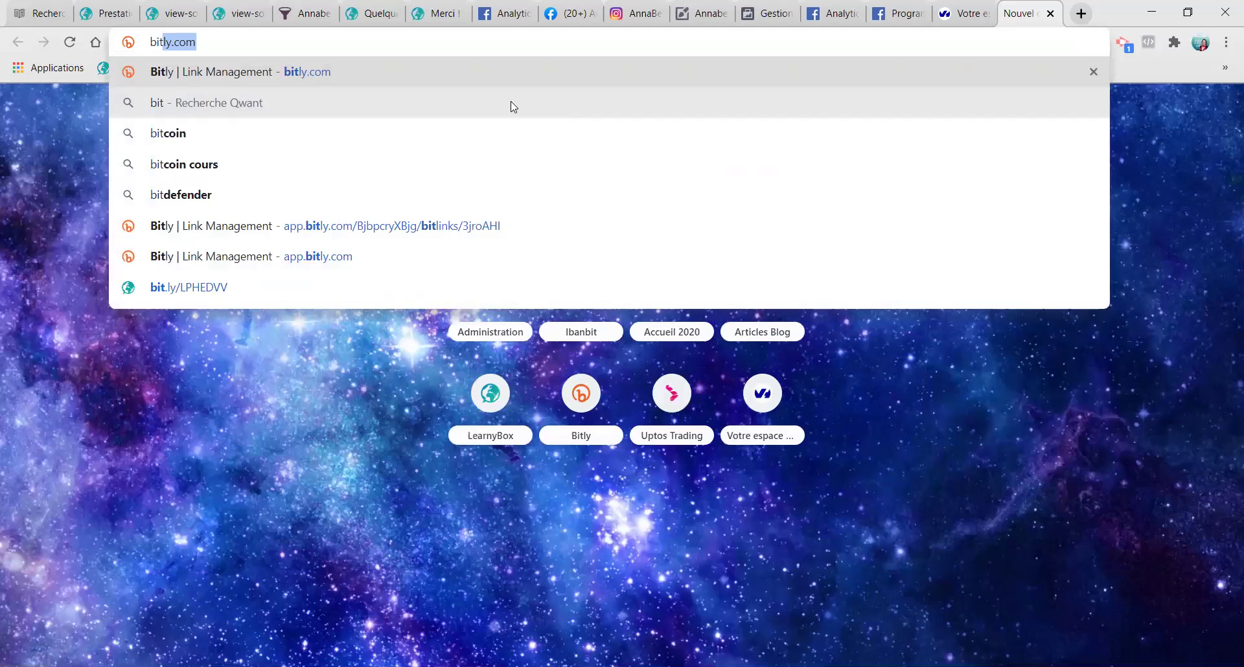
pyautogui.click(341, 82)
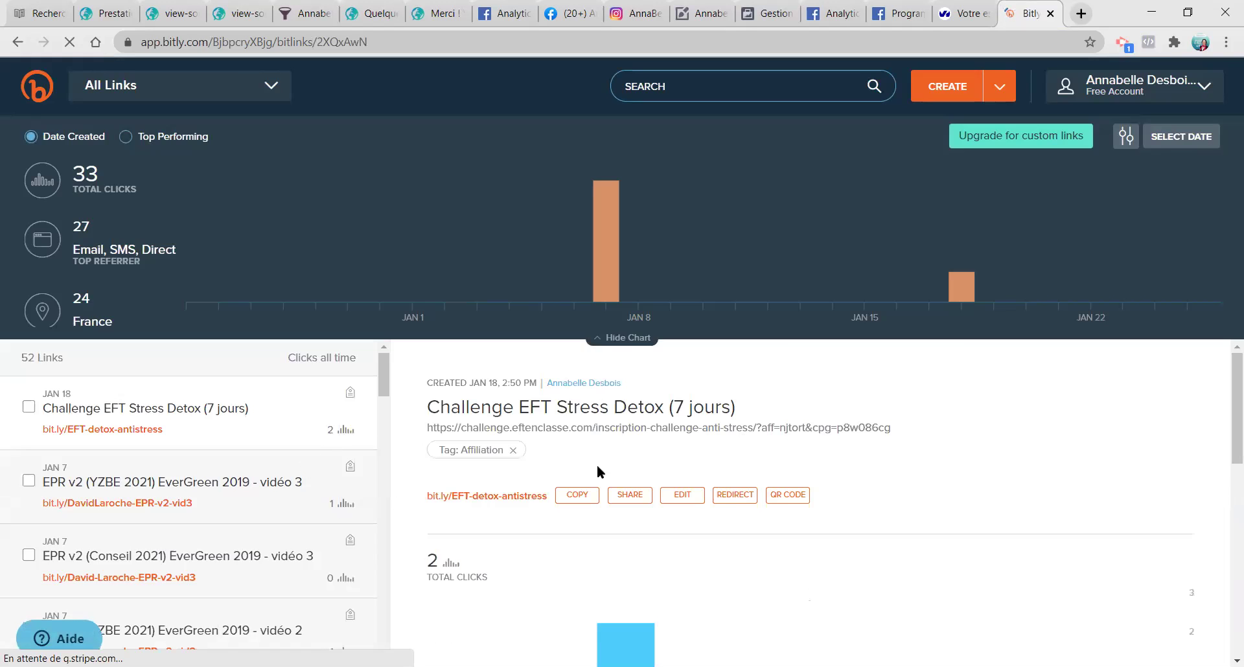
# Step: Create a Bitly link for the survey URL with a custom back-half ending SondageEME2021-01
pyautogui.click(950, 87)
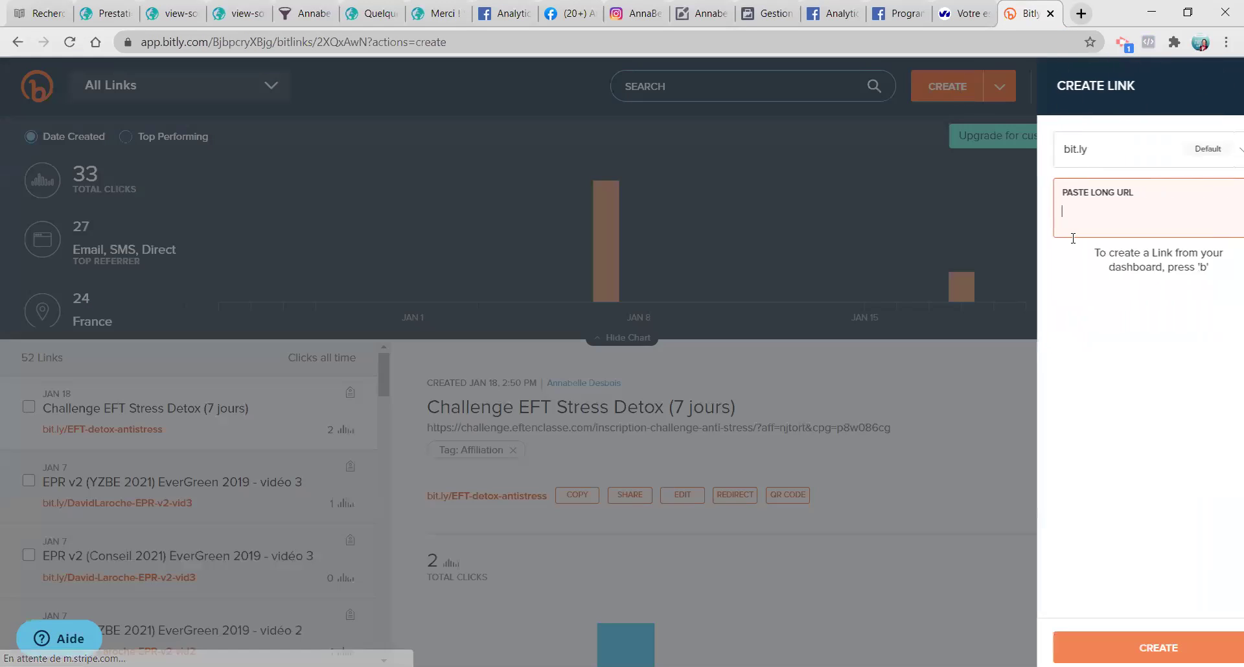
pyautogui.hotkey('ctrl', 'v')
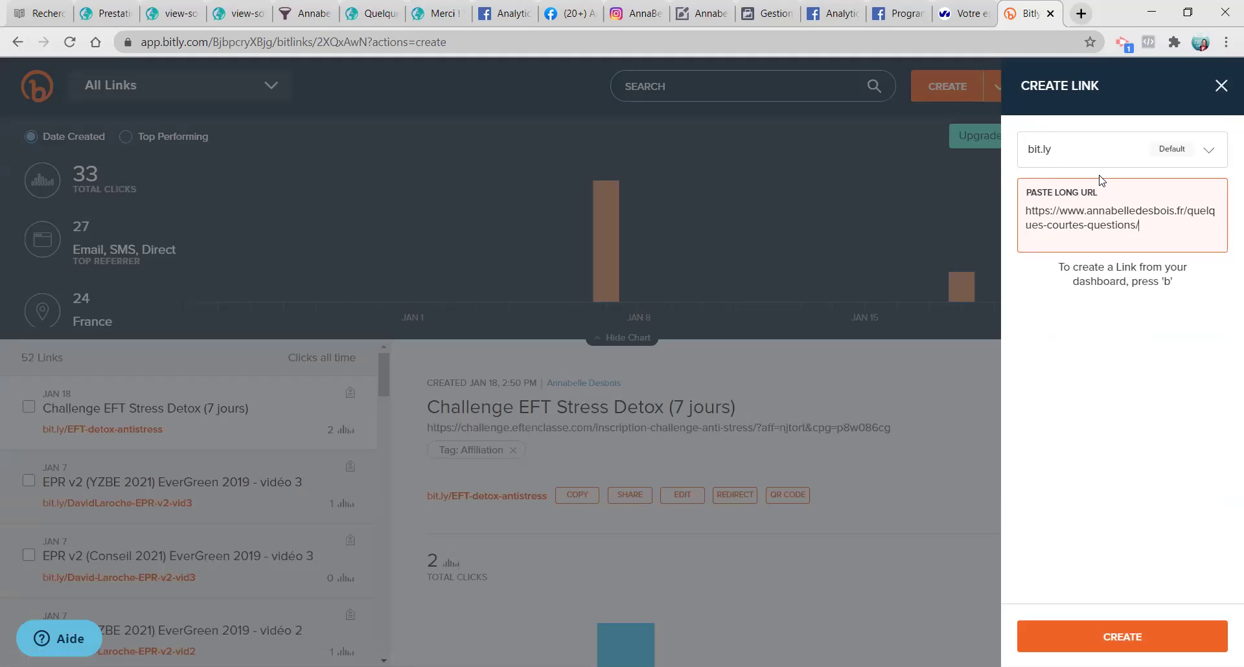
pyautogui.click(1065, 292)
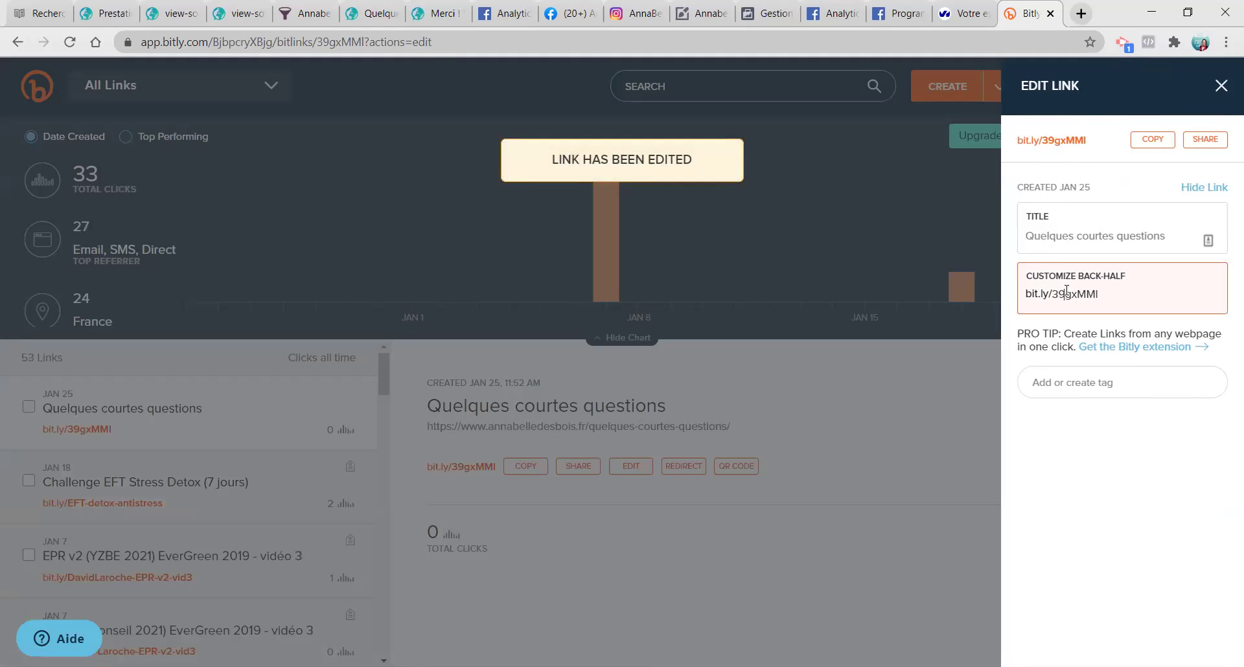
pyautogui.doubleClick(1066, 292)
pyautogui.write('AnnaBelle')
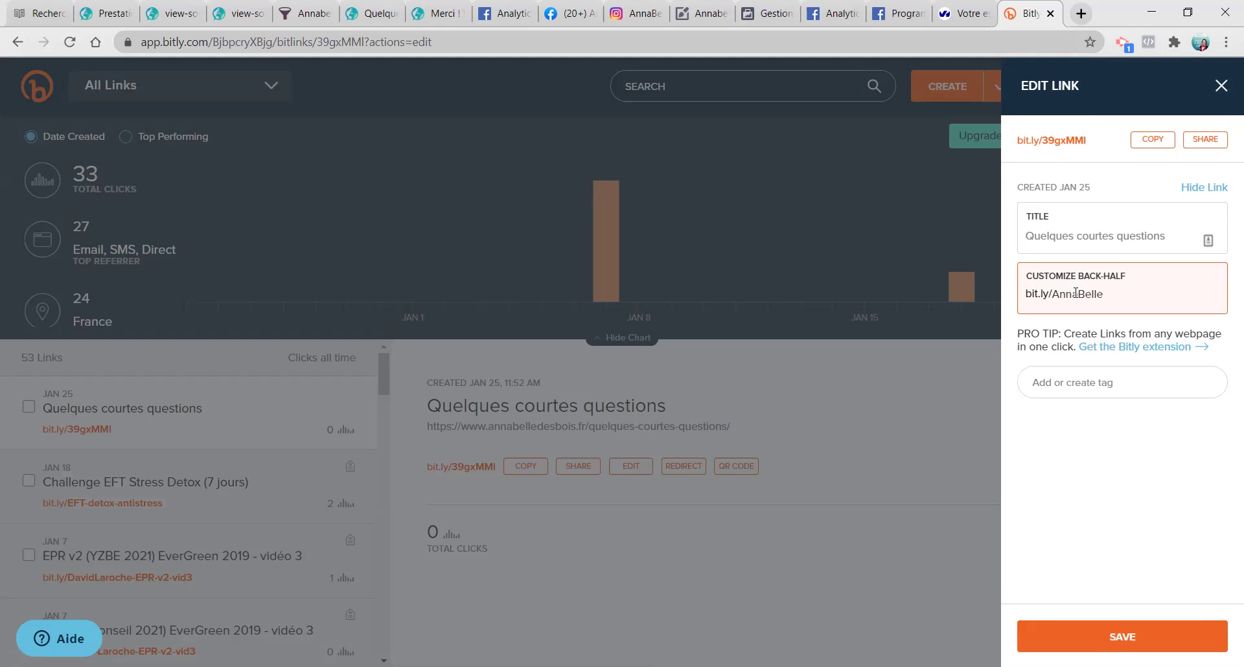
pyautogui.write('DesBois-SondageEME')
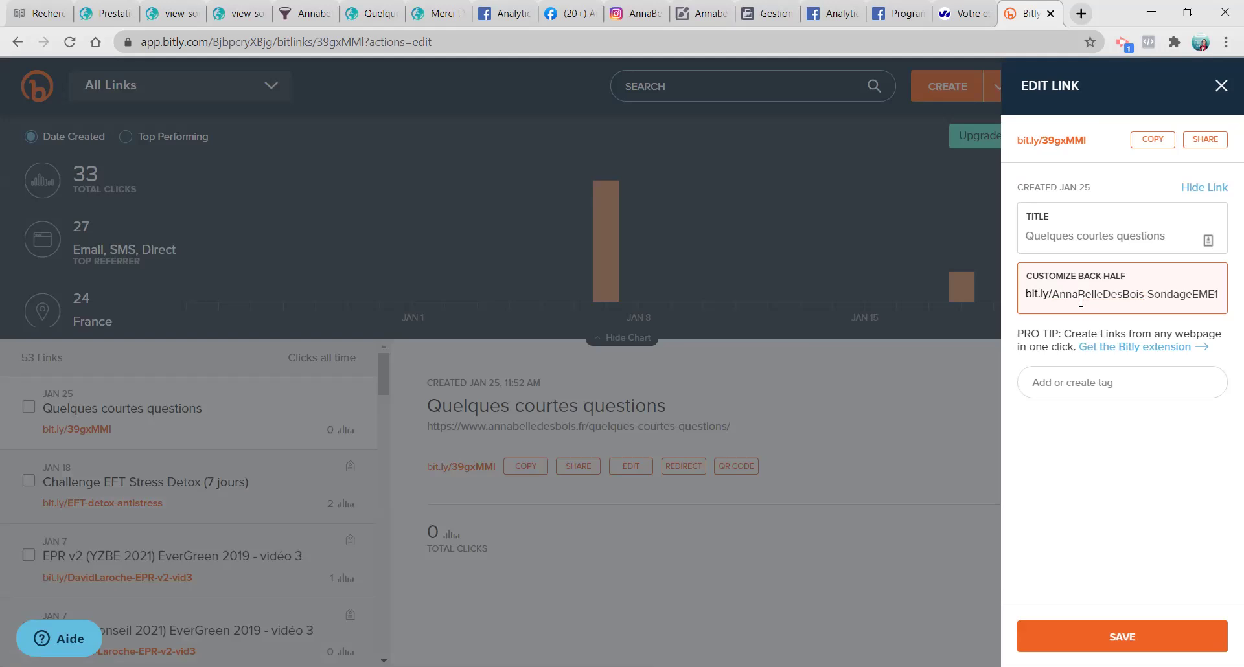
pyautogui.write('2021')
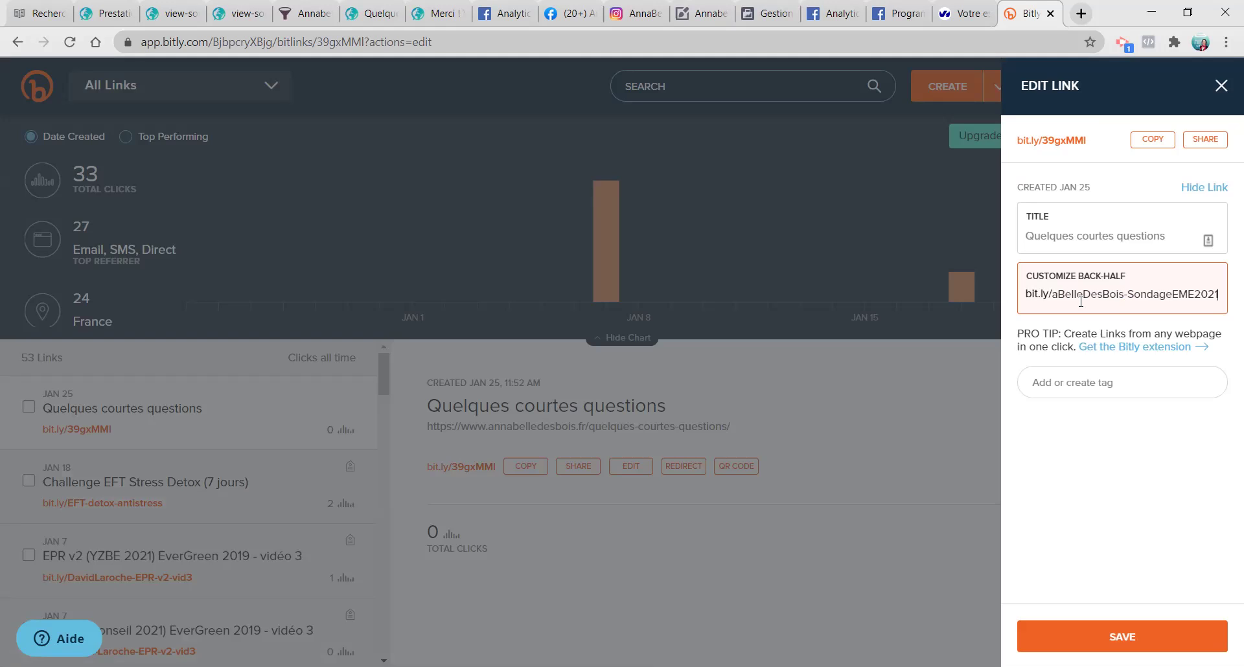
pyautogui.write('-011')
pyautogui.press('BackSpace')
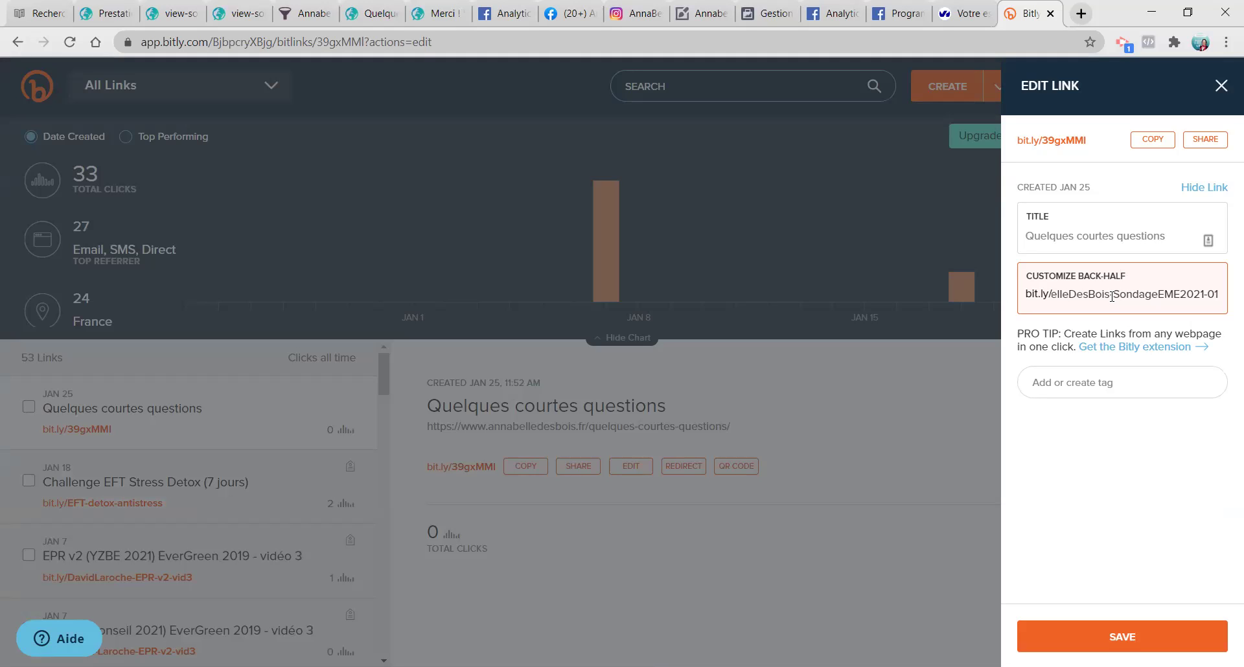
pyautogui.click(1079, 382)
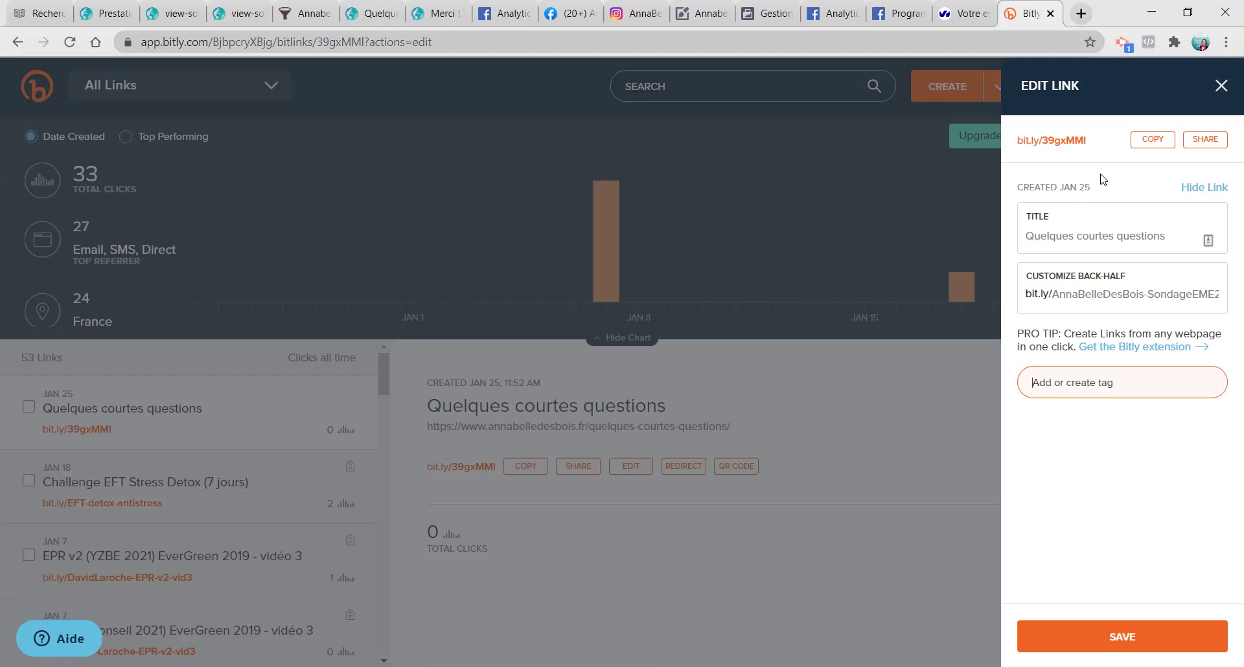
pyautogui.click(1105, 637)
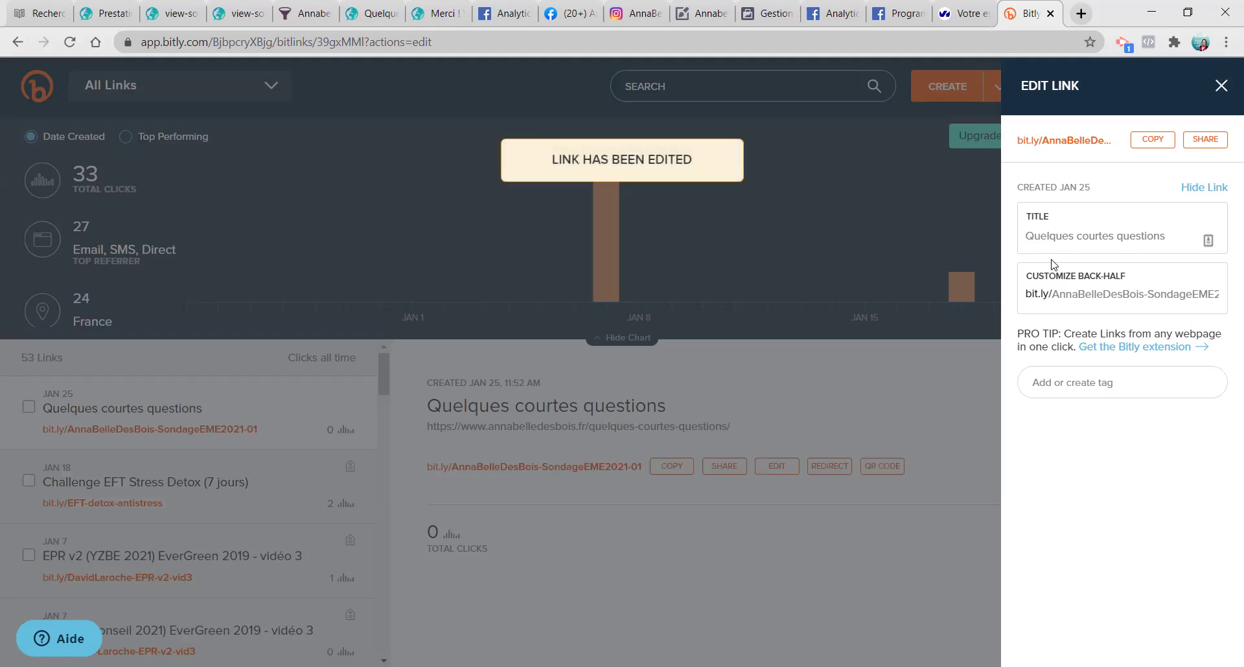
# Step: Test the new short link, copy it, and paste it as the ad's website URL
pyautogui.click(1094, 141)
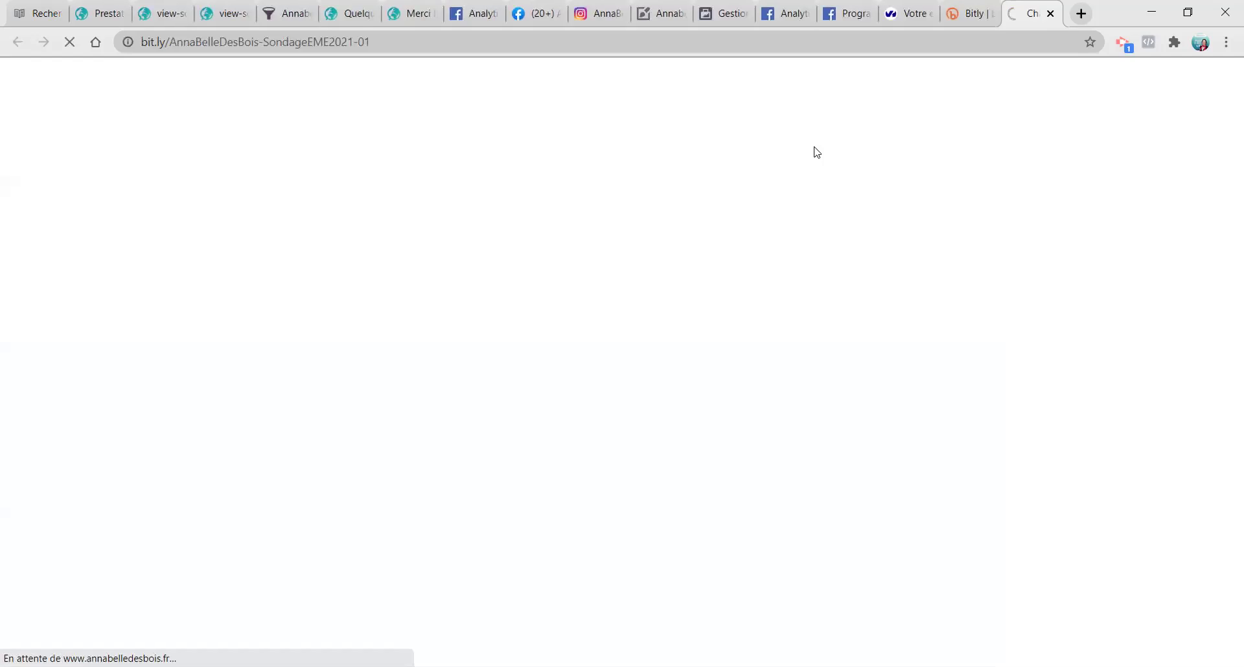
pyautogui.click(952, 16)
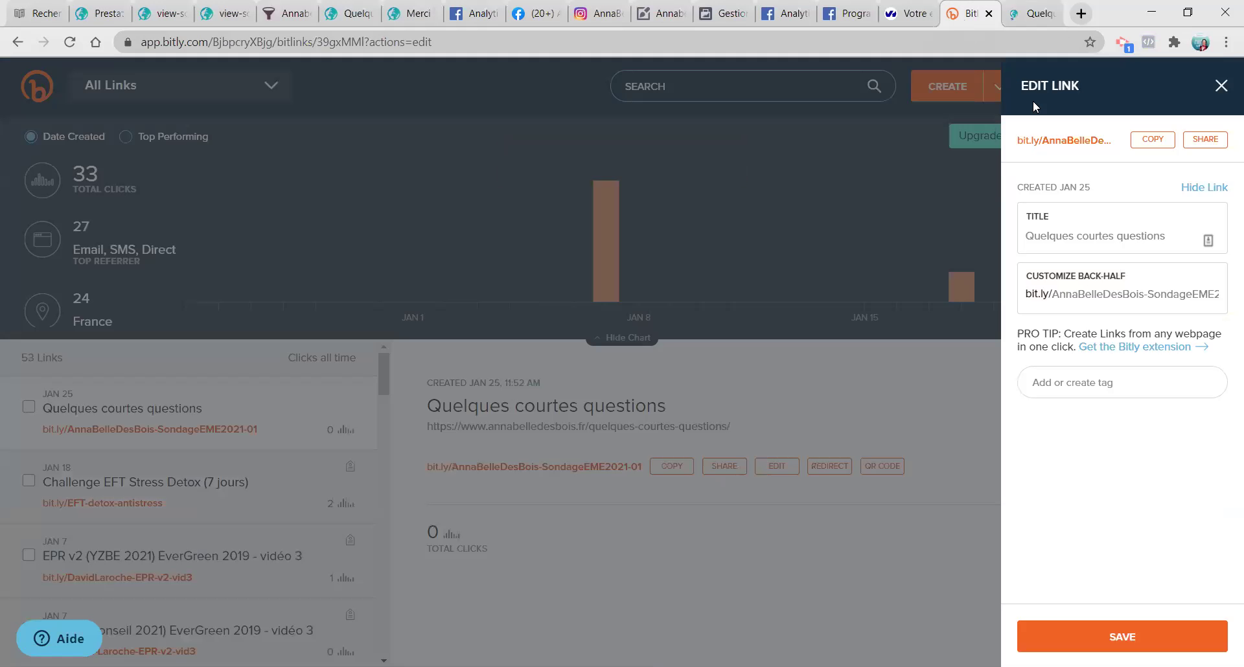
pyautogui.click(1152, 142)
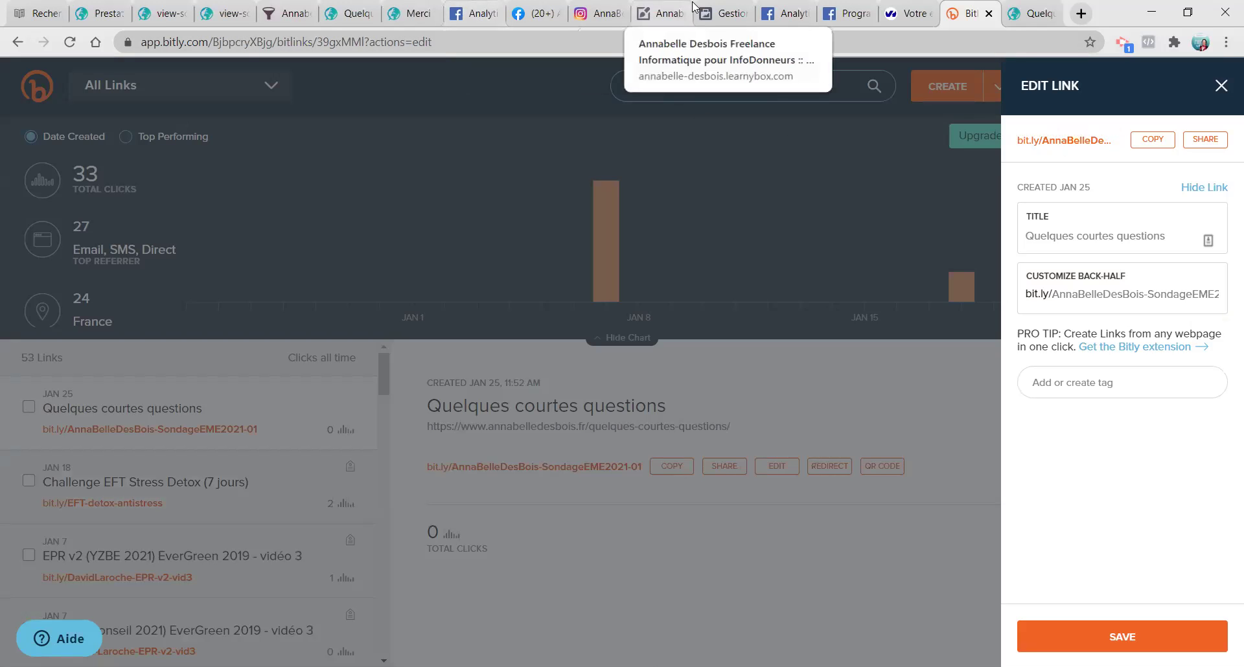
pyautogui.click(712, 13)
pyautogui.hotkey('ctrl', 'Tab')
pyautogui.click(713, 13)
pyautogui.hotkey('ctrl', 'v')
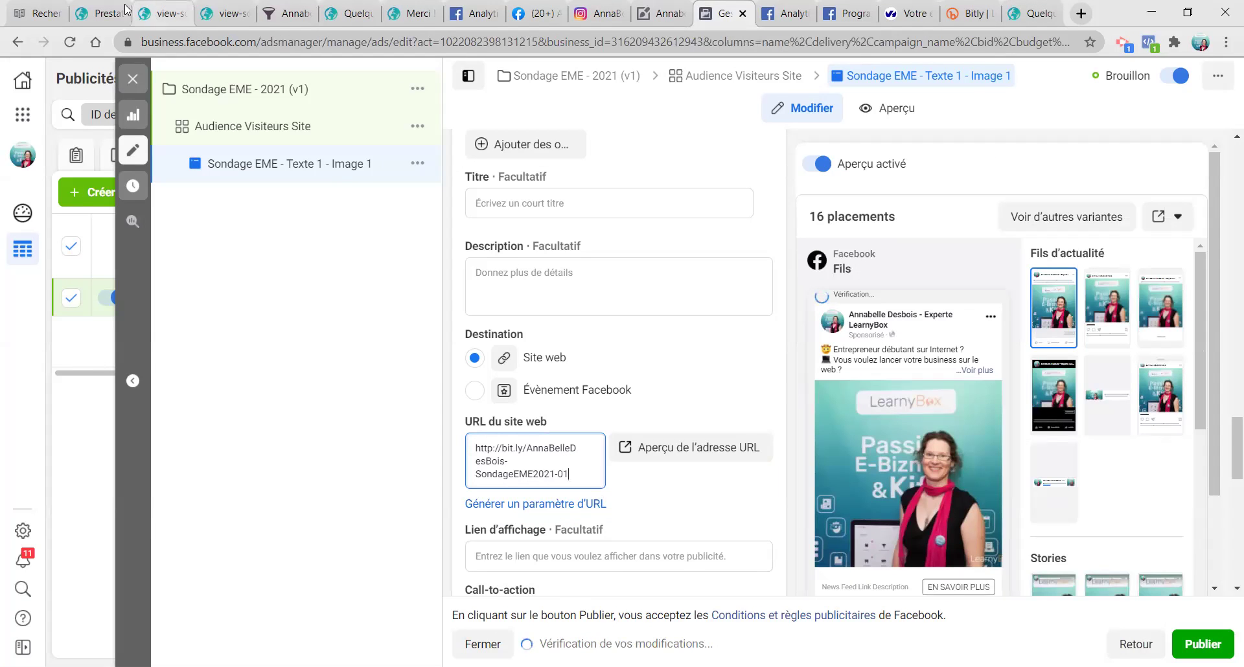
pyautogui.click(350, 13)
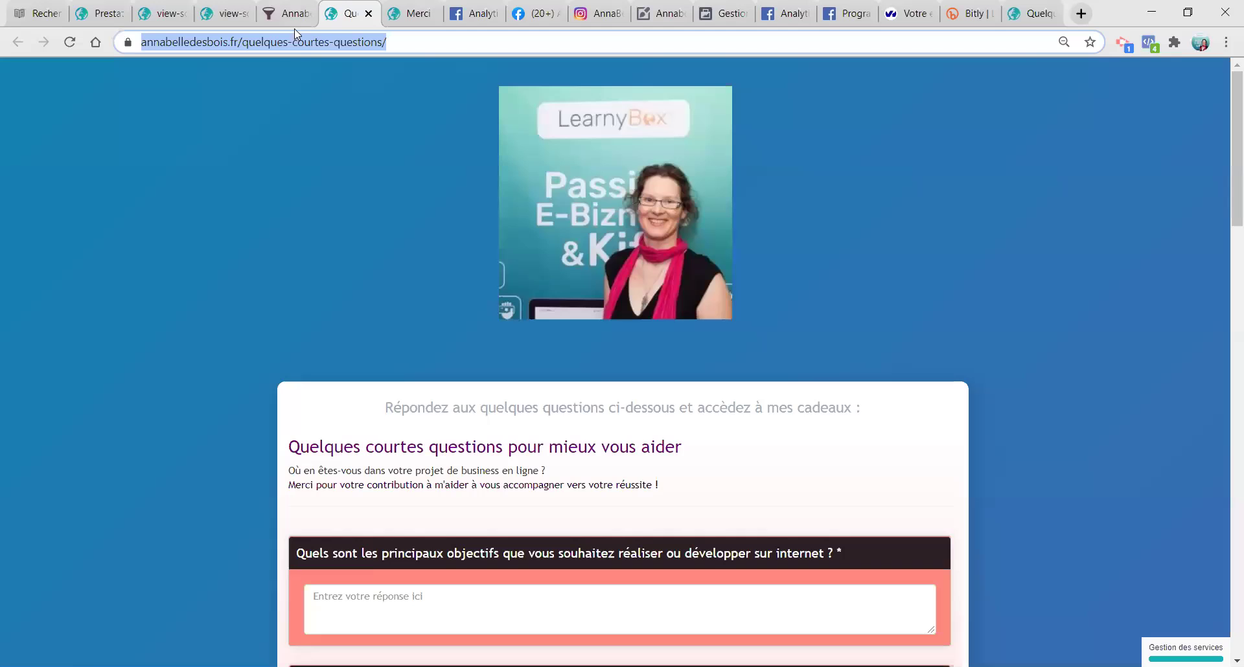
pyautogui.click(660, 14)
pyautogui.click(725, 13)
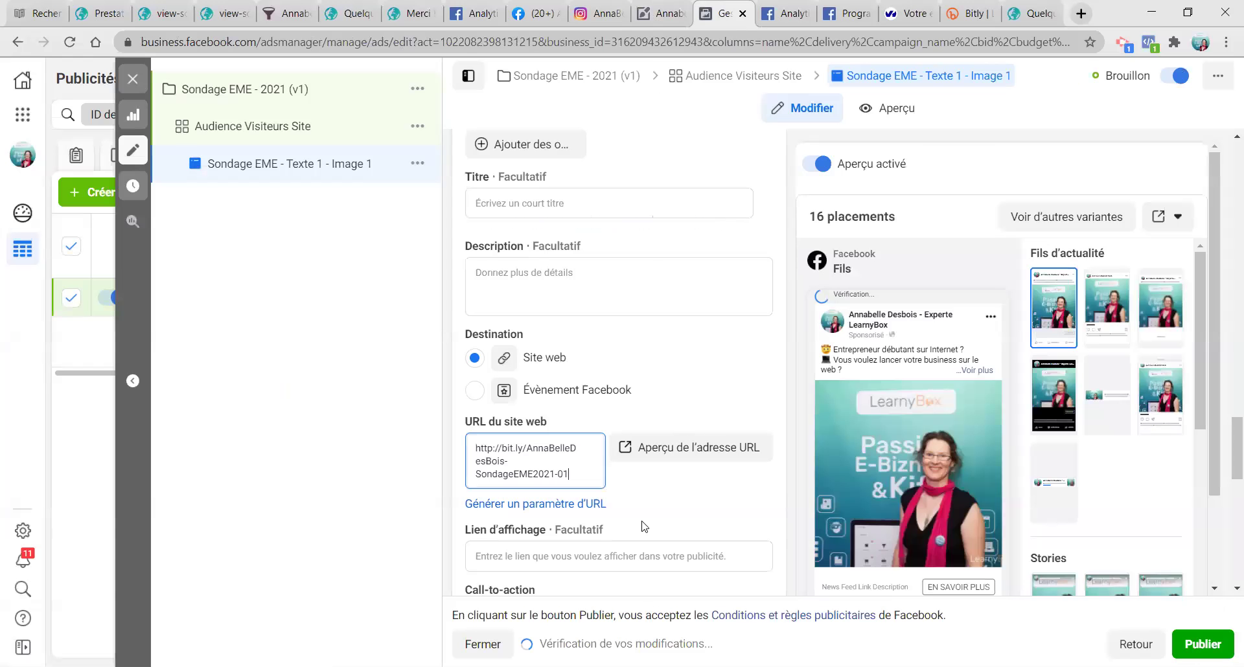
pyautogui.scroll(-2, 852, 449)
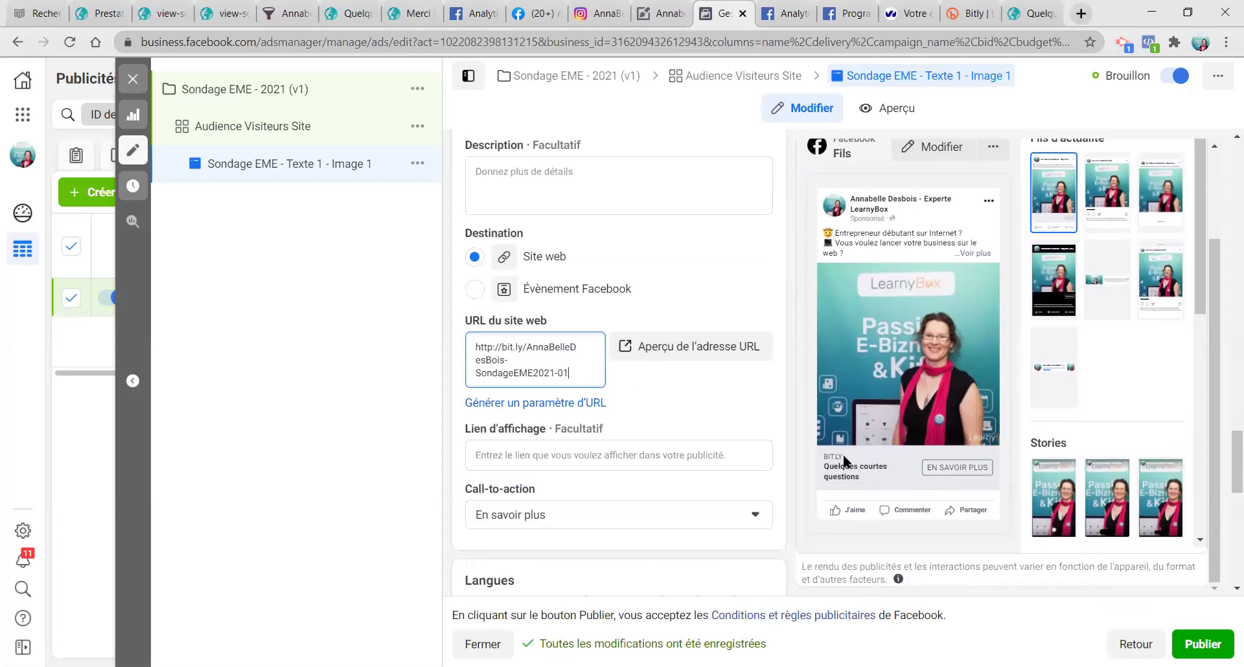
pyautogui.click(571, 453)
pyautogui.hotkey('ctrl', 'v')
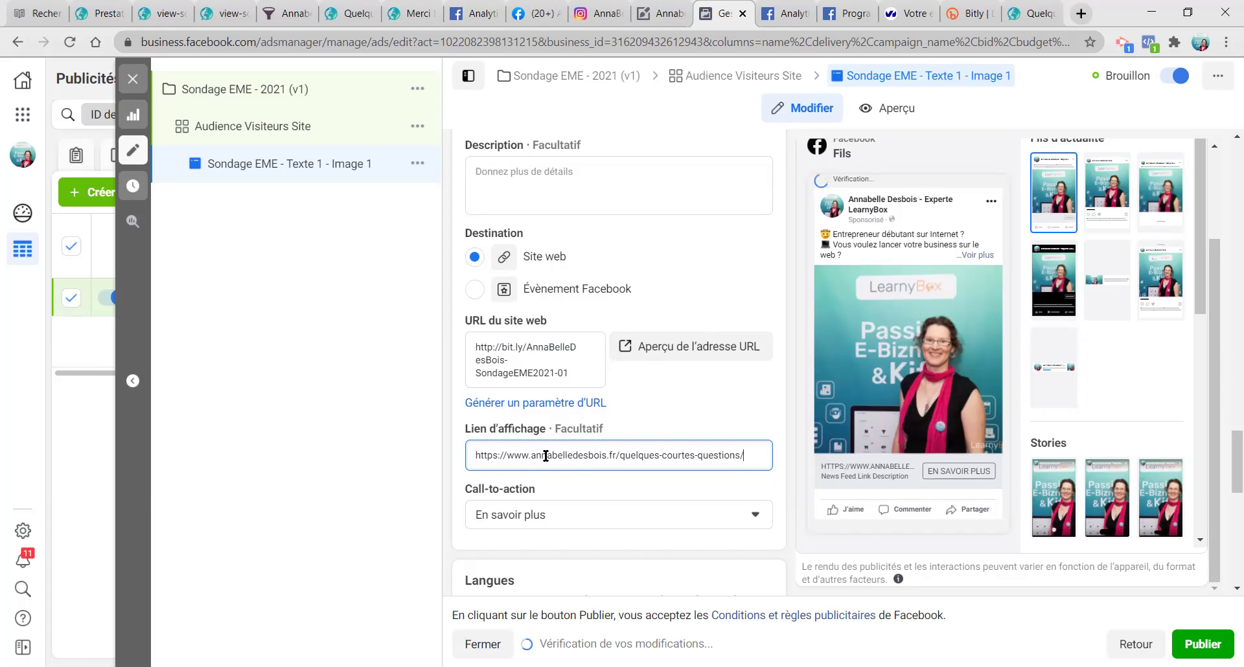
pyautogui.moveTo(506, 454); pyautogui.dragTo(421, 454)
pyautogui.press('BackSpace')
pyautogui.press('BackSpace')
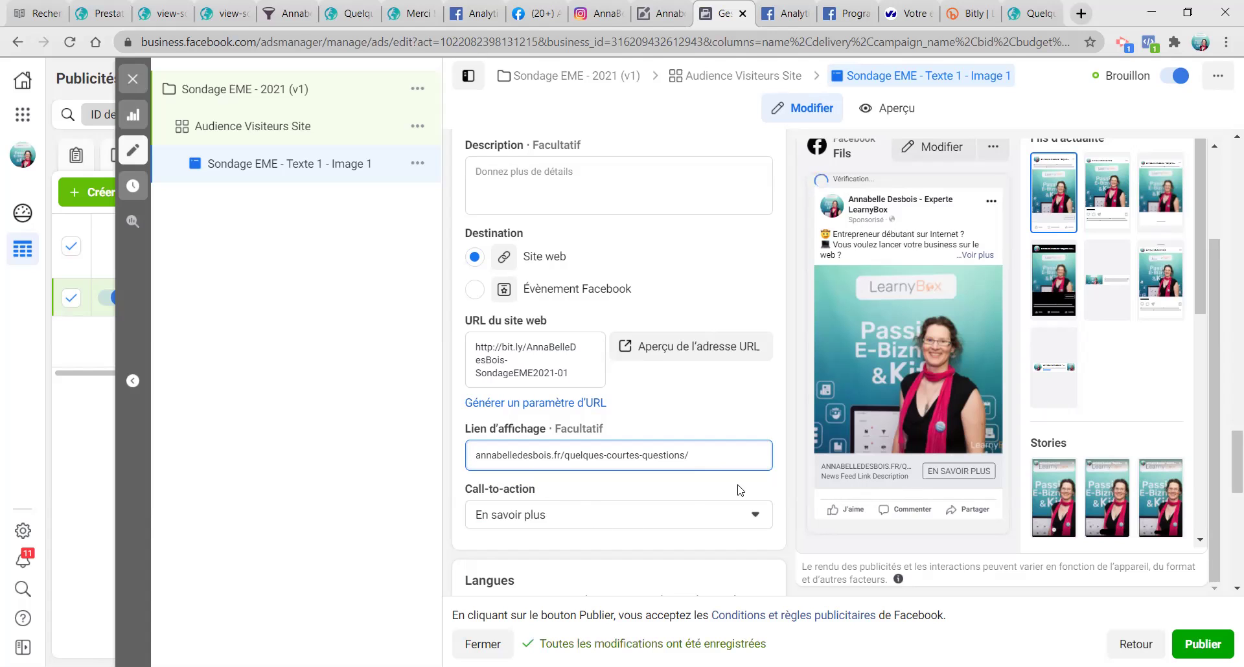
pyautogui.scroll(-2, 602, 498)
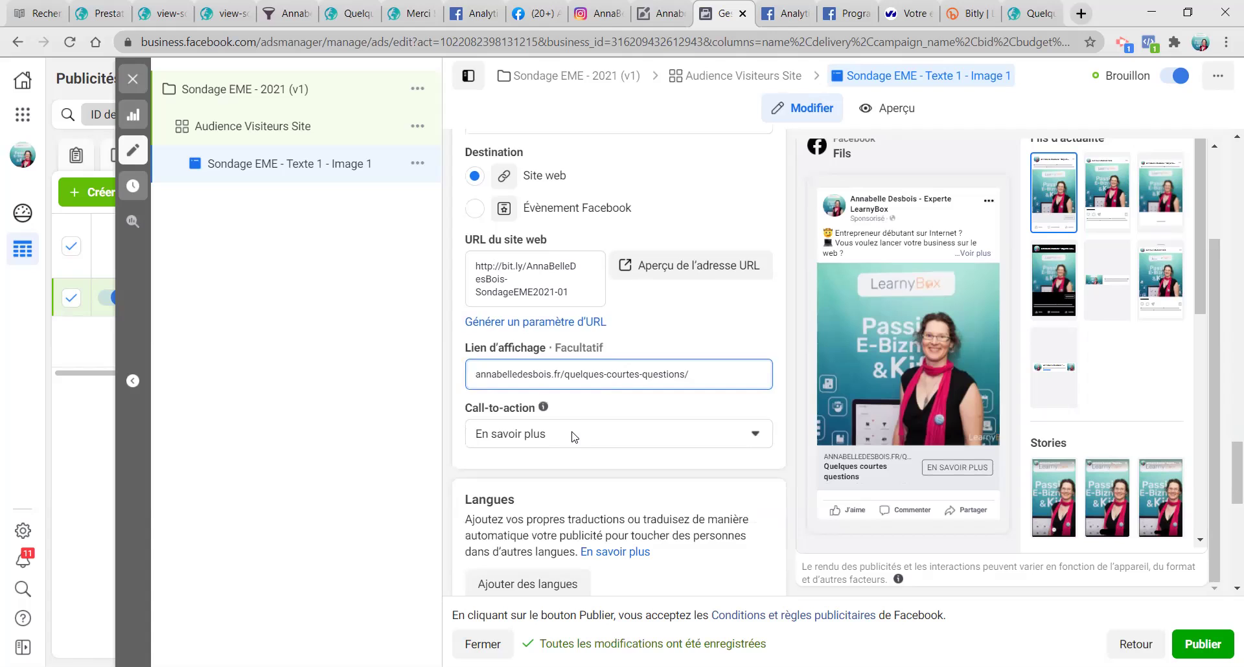
pyautogui.click(572, 436)
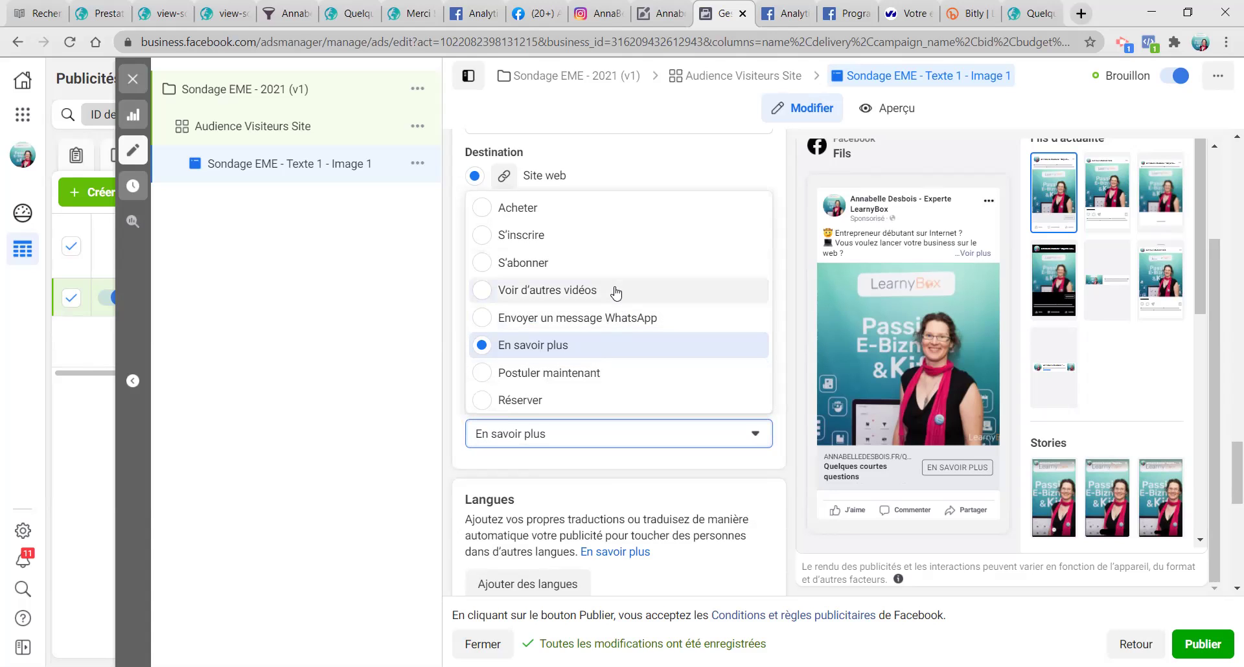
# Step: Pick Profiter de l'offre from the call-to-action list so the preview button matches
pyautogui.scroll(-2, 619, 311)
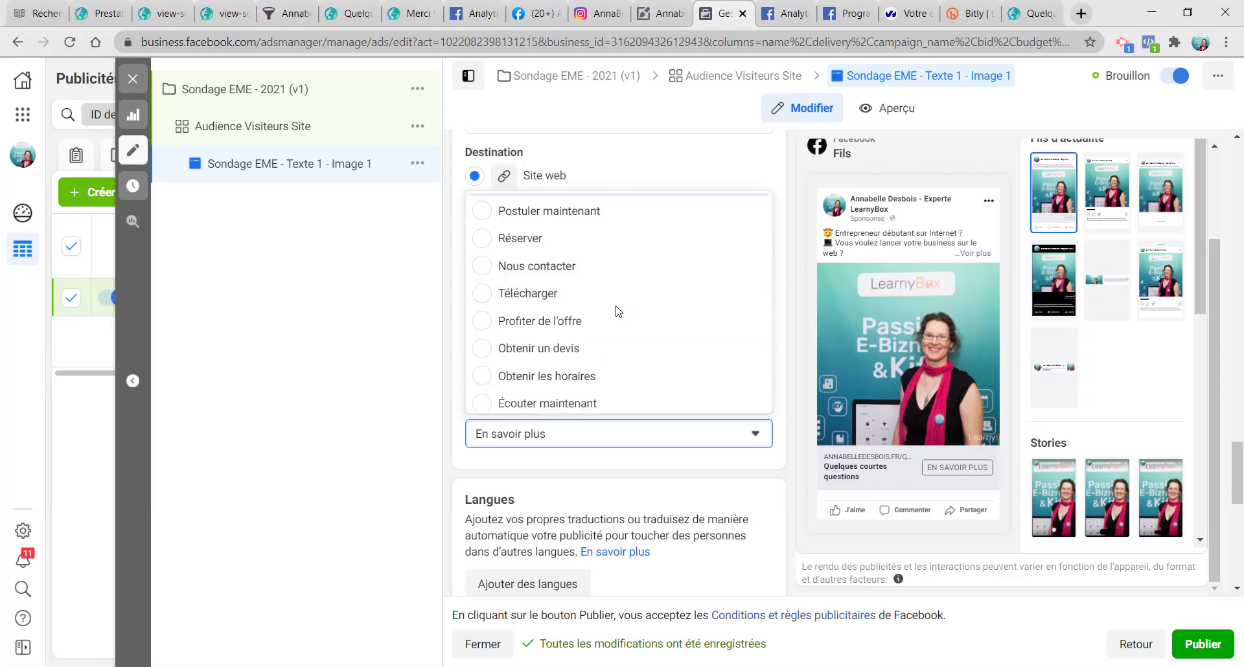
pyautogui.scroll(-1, 616, 312)
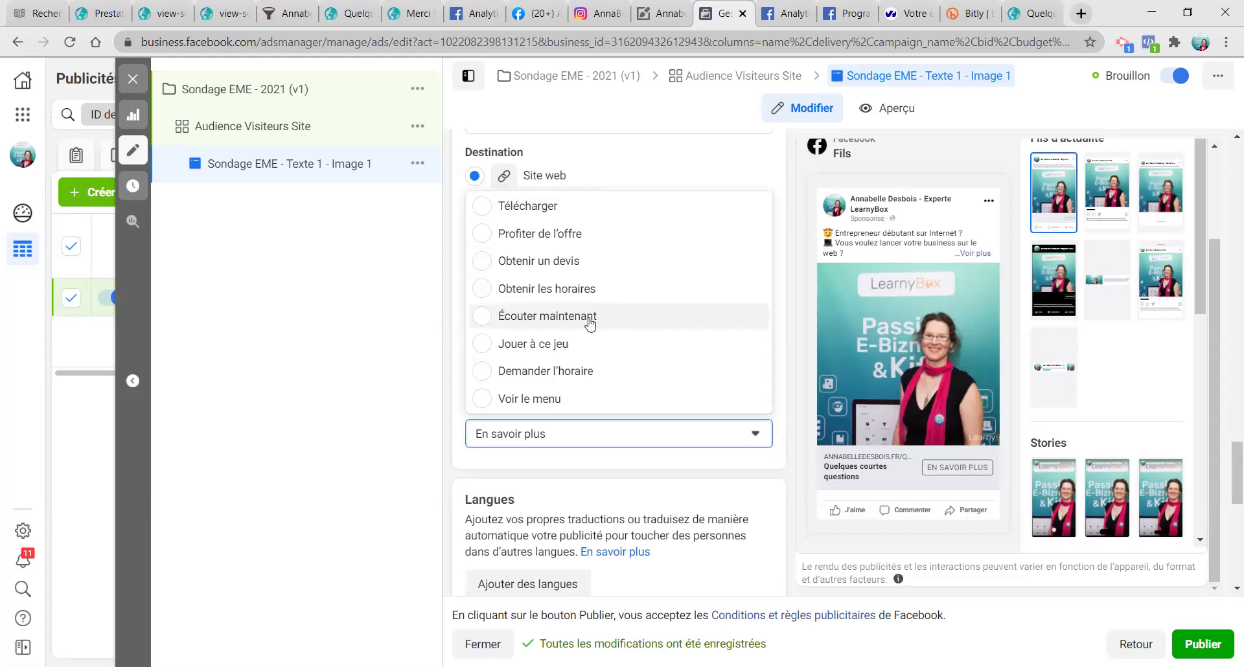
pyautogui.scroll(2, 579, 341)
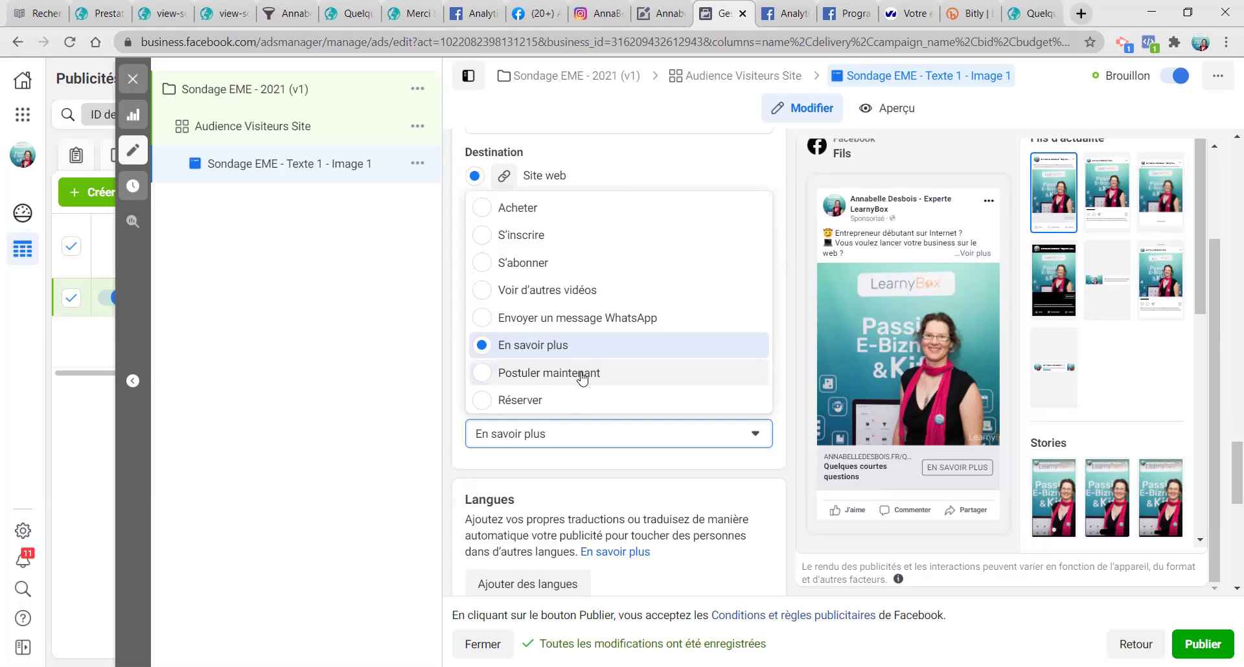
pyautogui.scroll(-2, 582, 379)
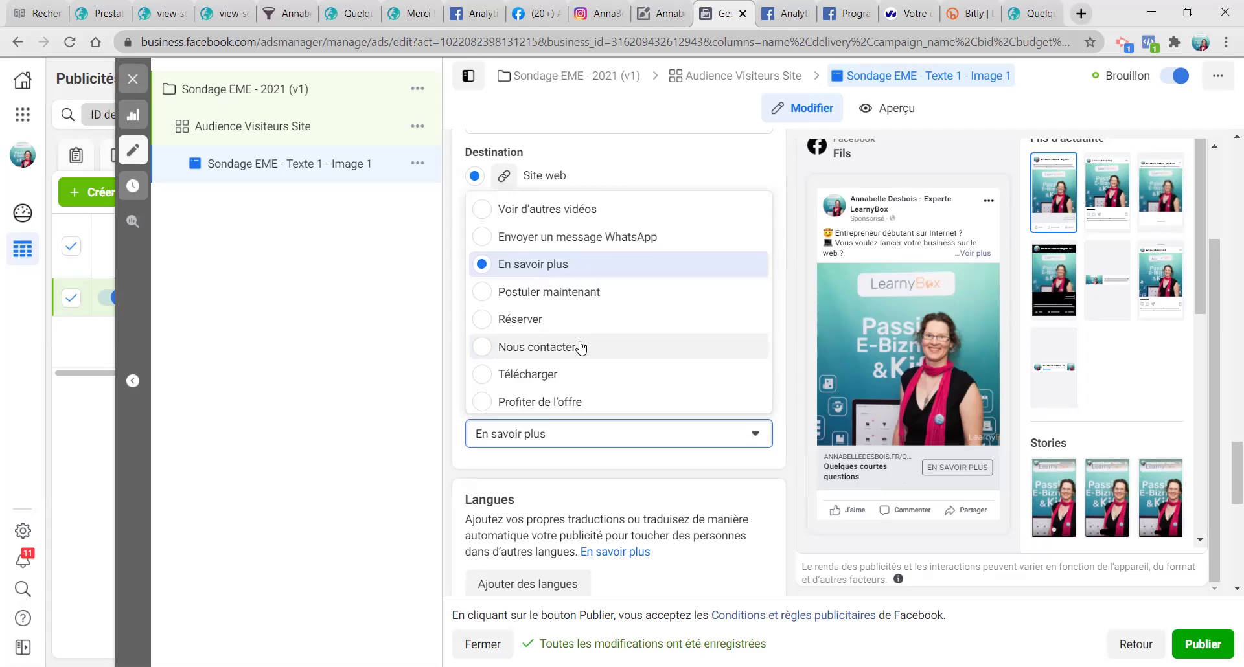
pyautogui.scroll(-2, 581, 347)
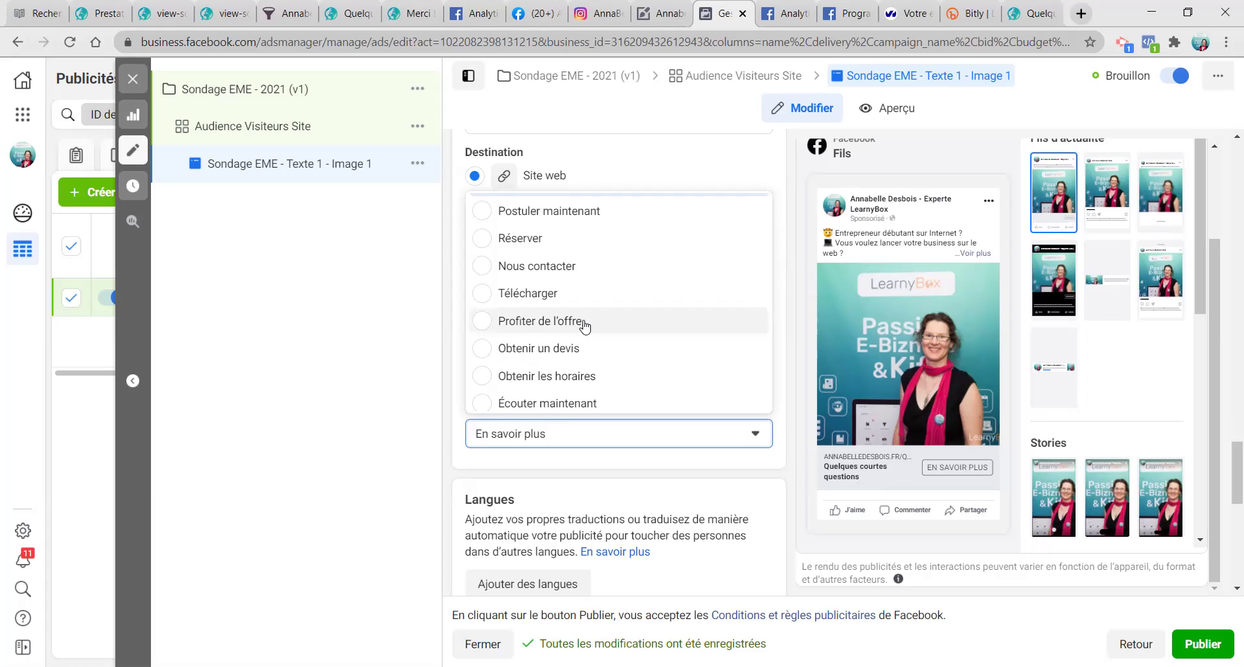
pyautogui.scroll(-2, 585, 326)
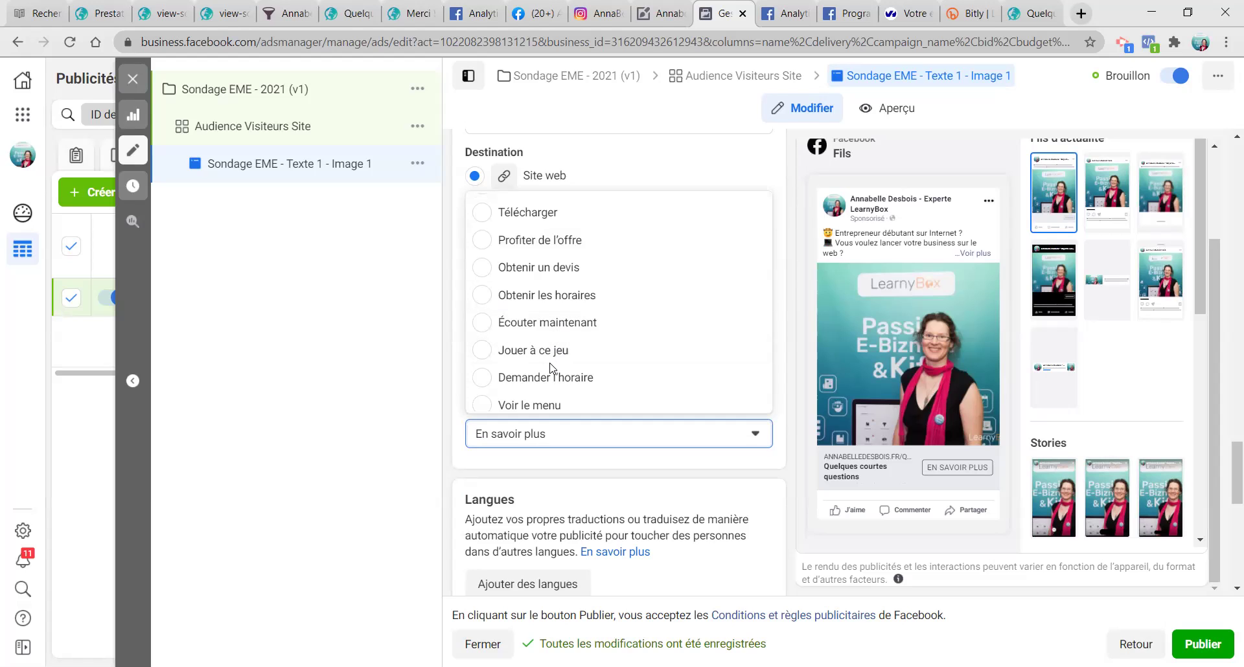
pyautogui.scroll(-1, 555, 369)
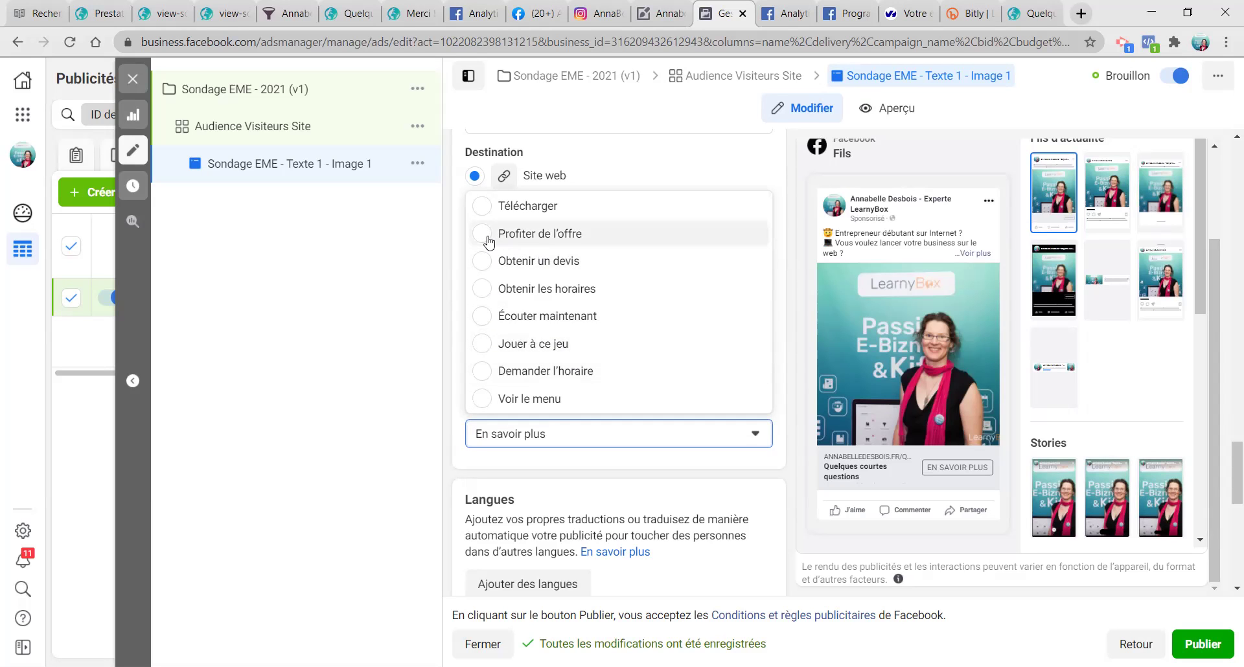
pyautogui.press('Return')
pyautogui.scroll(-3, 631, 453)
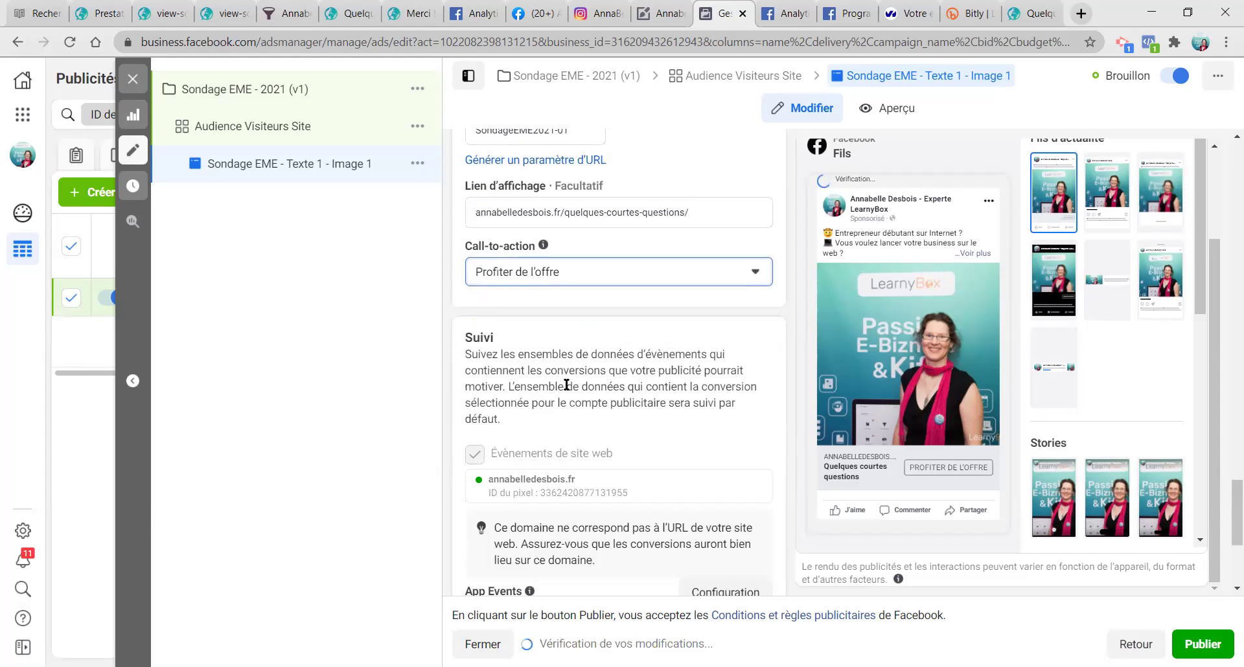
pyautogui.scroll(-3, 552, 382)
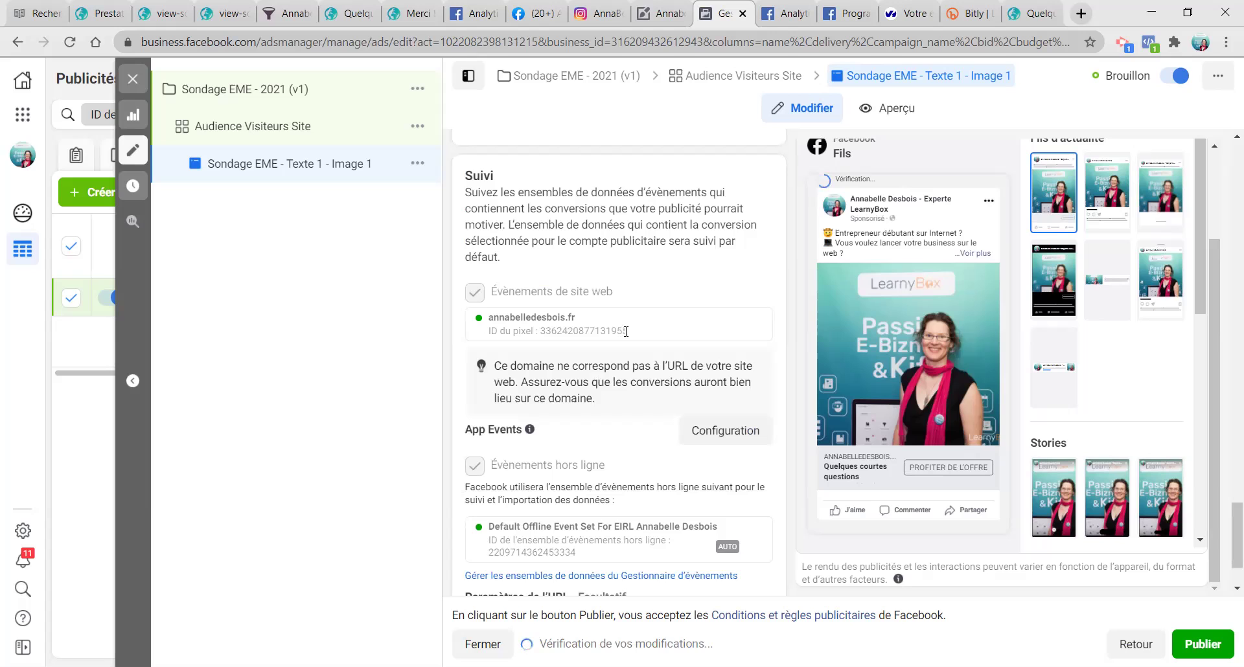
pyautogui.scroll(-1, 583, 360)
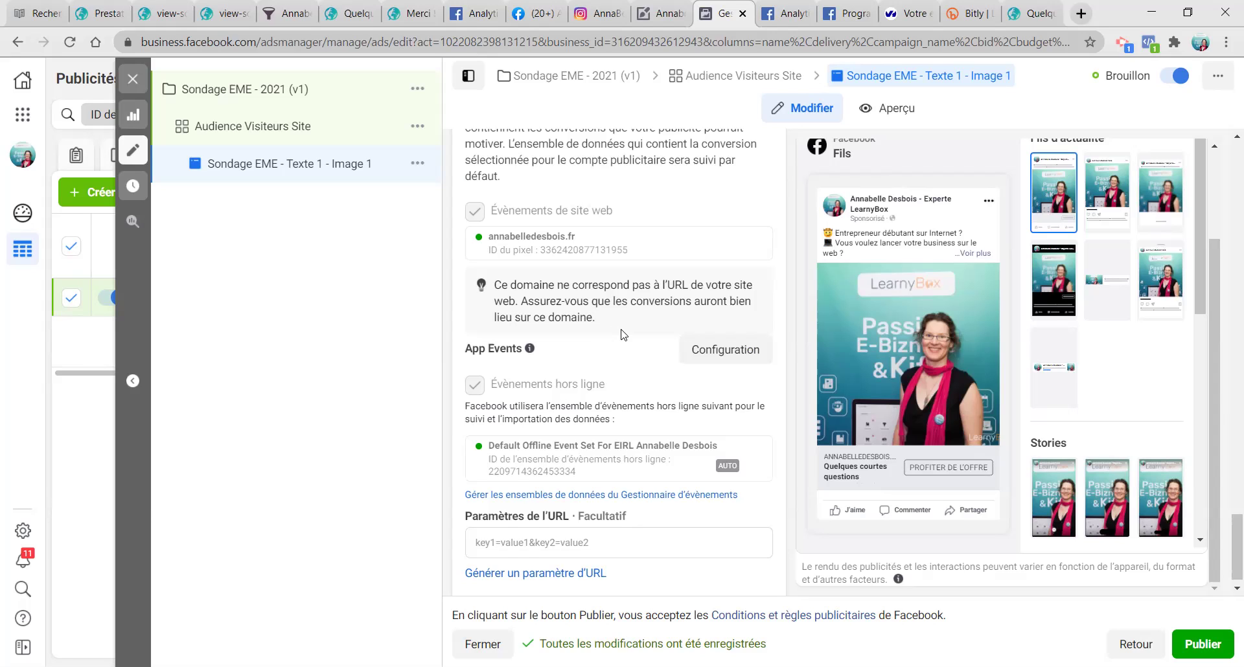
pyautogui.scroll(-1, 625, 337)
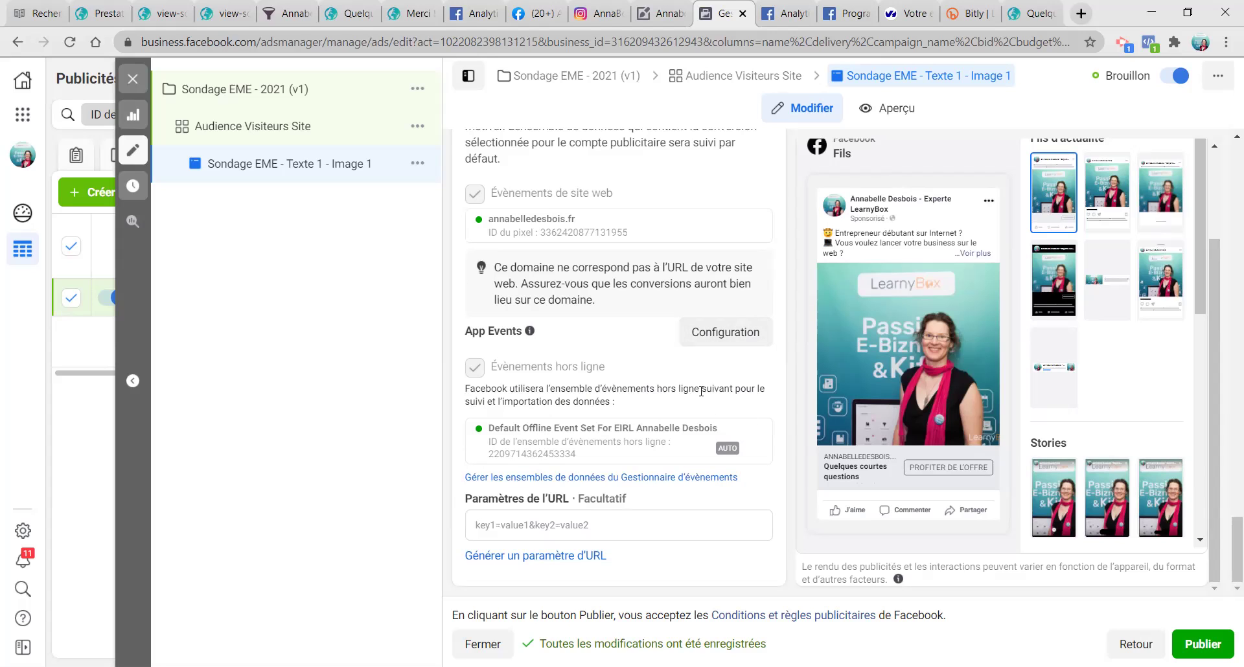
pyautogui.scroll(4, 677, 334)
pyautogui.scroll(-4, 693, 363)
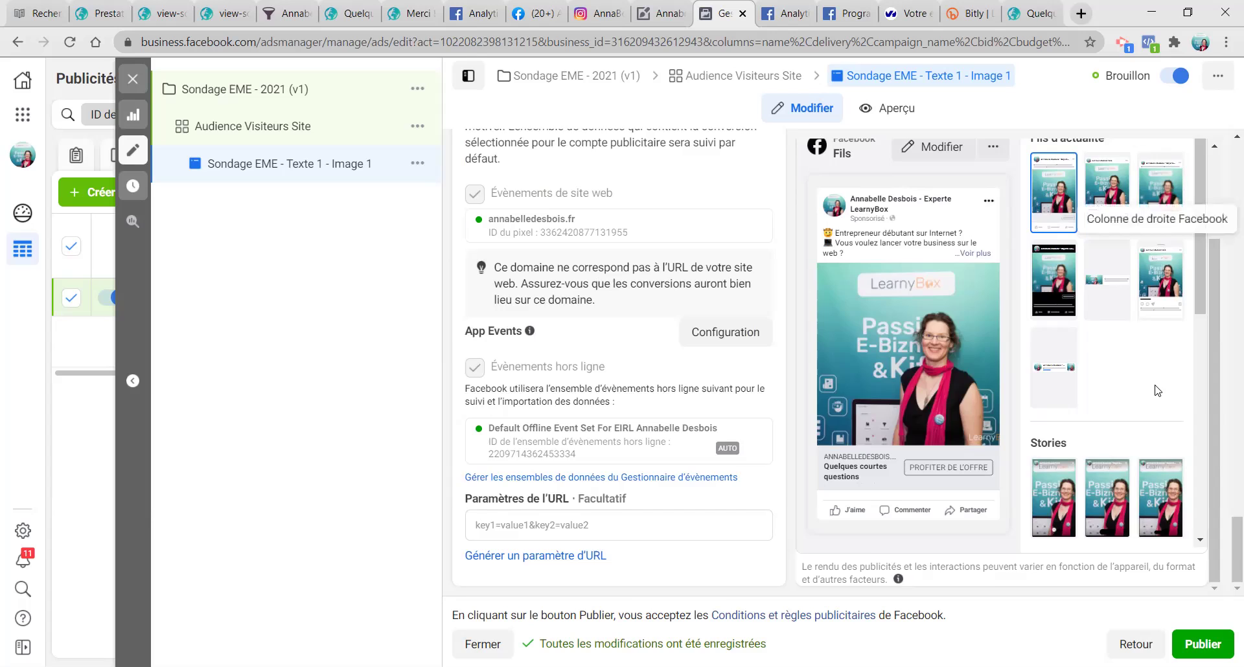
pyautogui.scroll(3, 1157, 392)
pyautogui.scroll(4, 1159, 394)
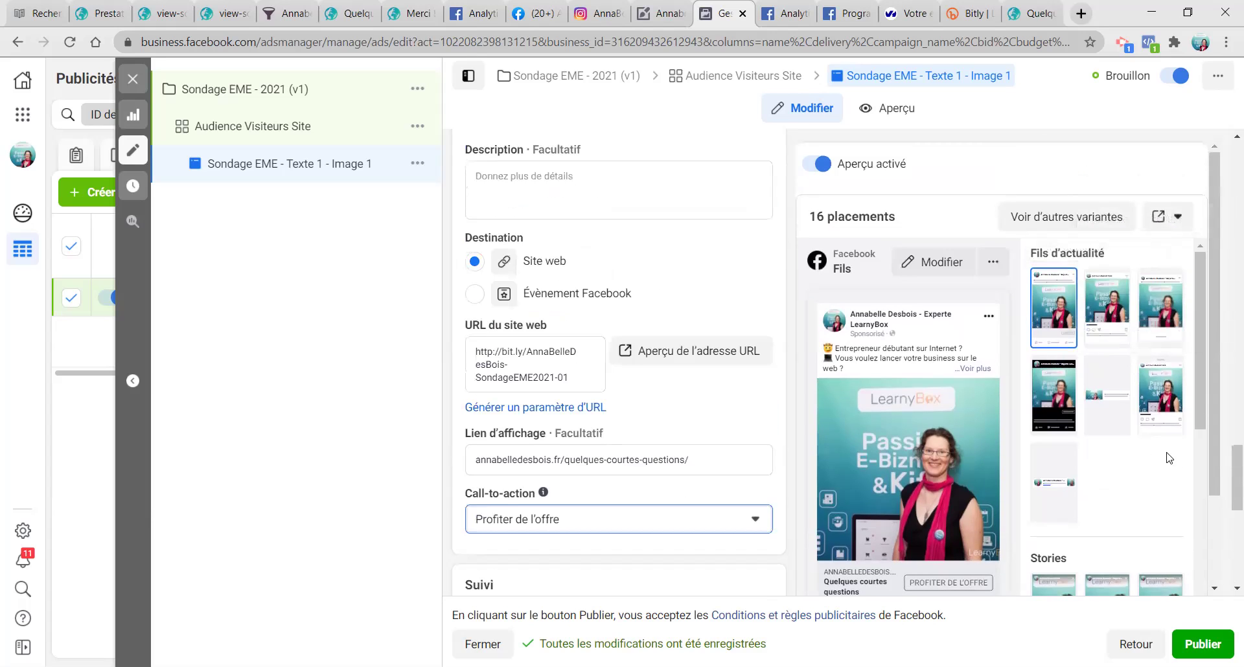
pyautogui.scroll(-3, 1092, 416)
pyautogui.scroll(-3, 1144, 466)
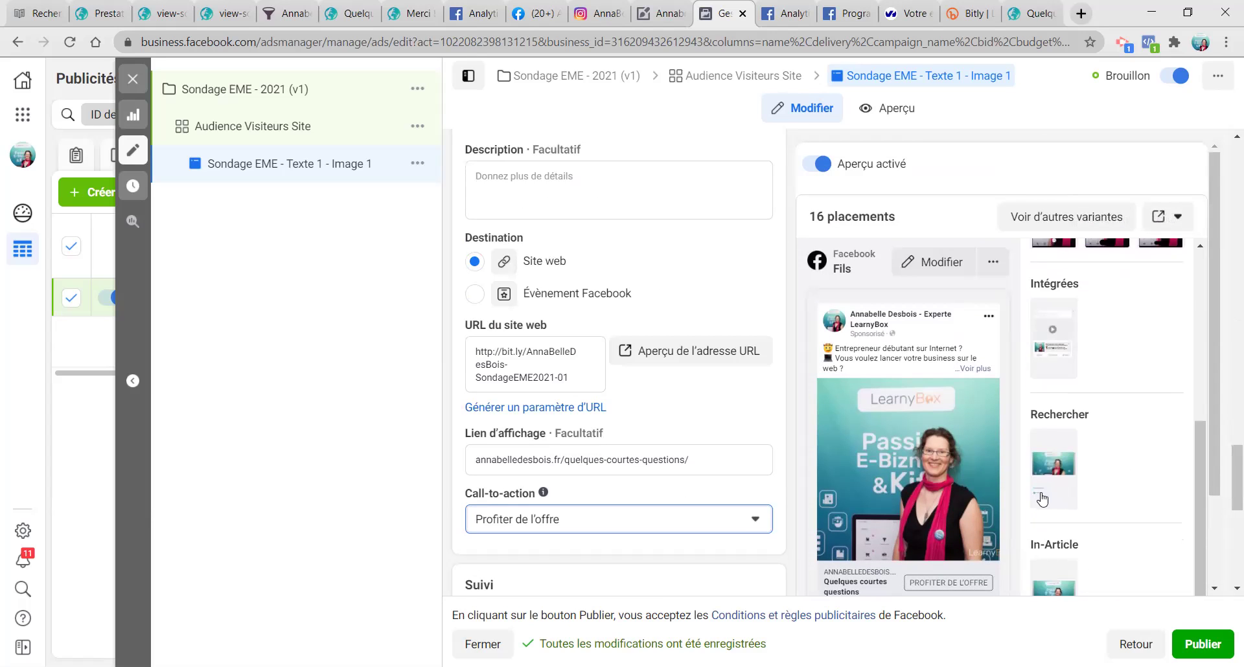
pyautogui.scroll(-2, 941, 492)
pyautogui.scroll(-2, 693, 420)
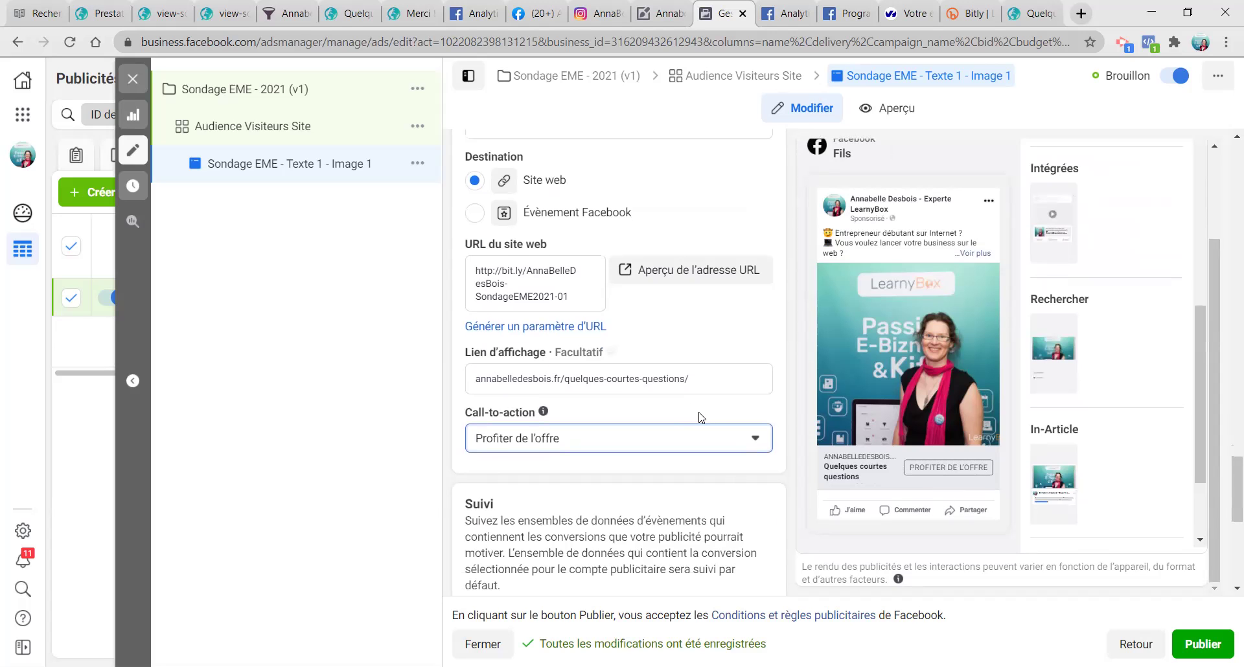
pyautogui.scroll(-6, 716, 432)
pyautogui.scroll(9, 640, 401)
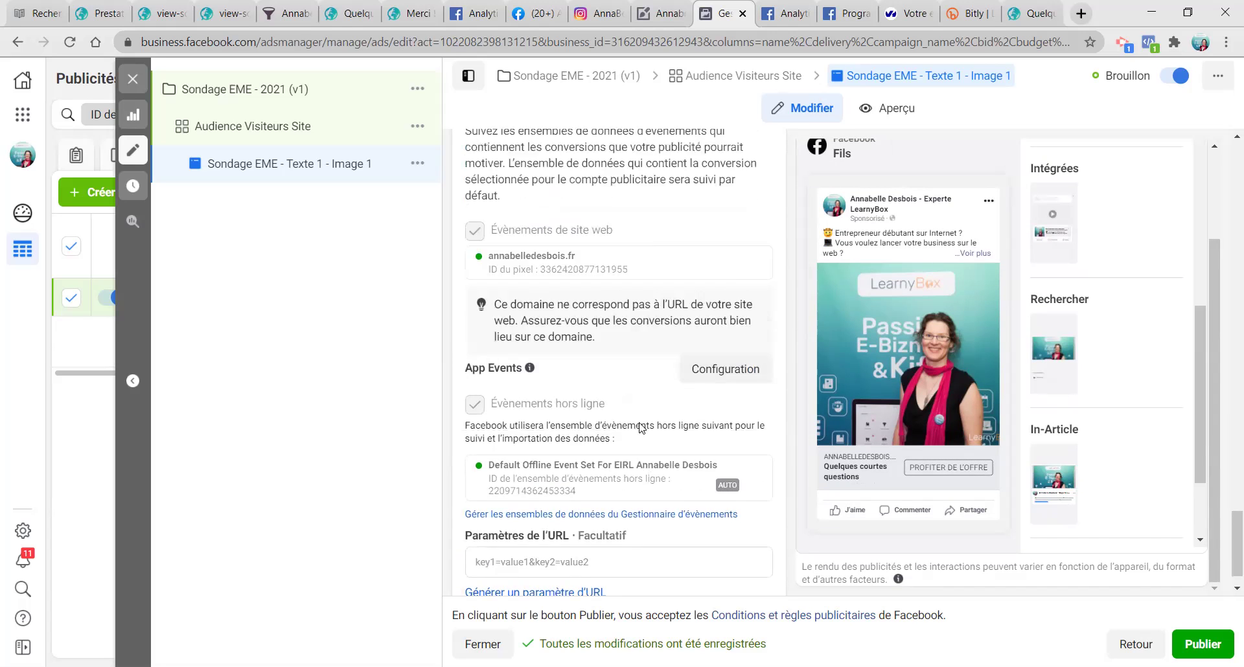
pyautogui.scroll(10, 638, 401)
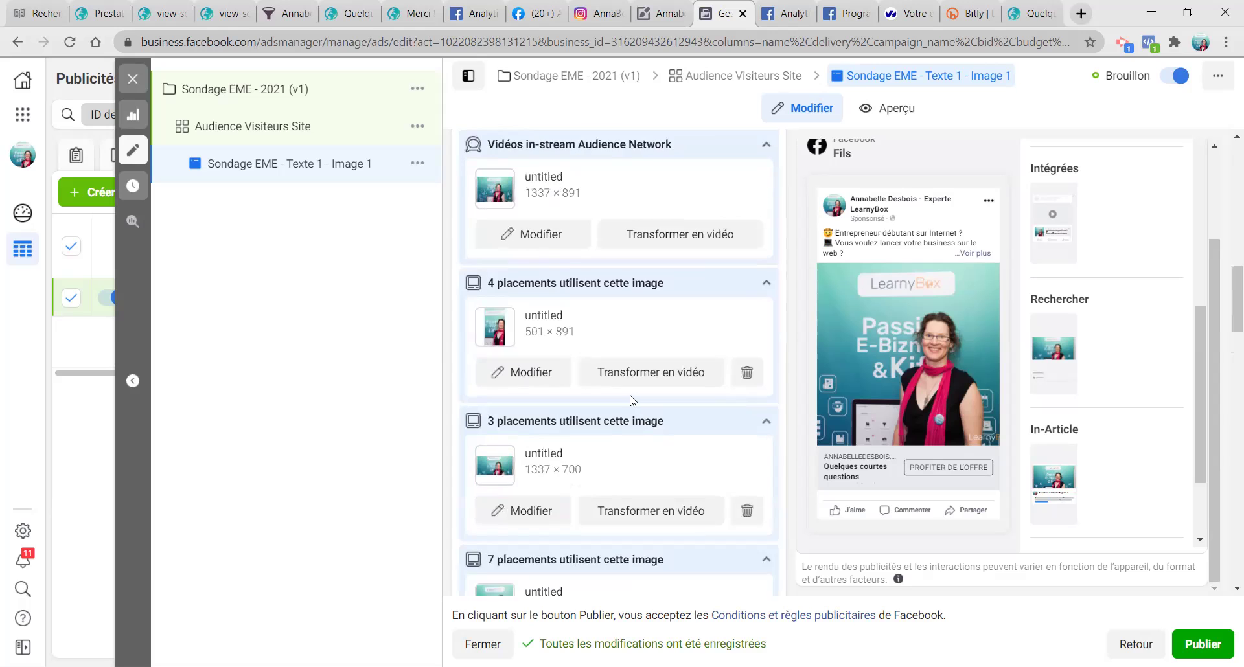
pyautogui.scroll(15, 632, 400)
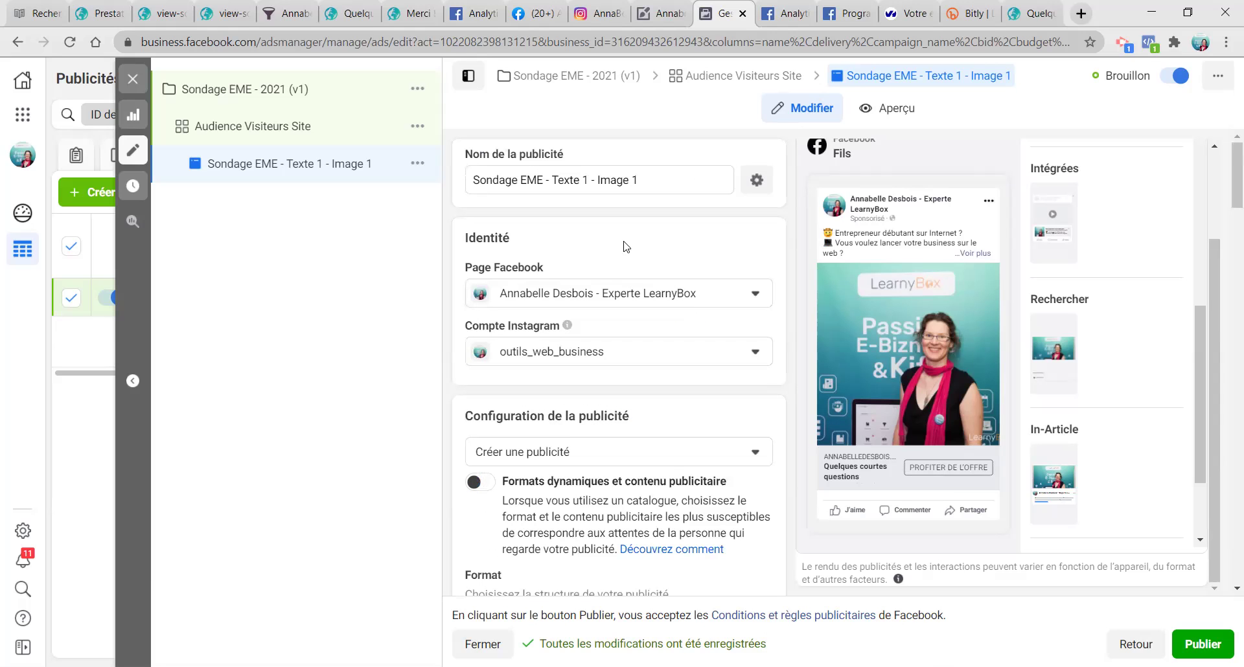
# Step: Publish the campaign, then review the Audience Visiteurs Site ad set's Visiteurs Site (Monde FR 35-54) targeting
pyautogui.click(1206, 645)
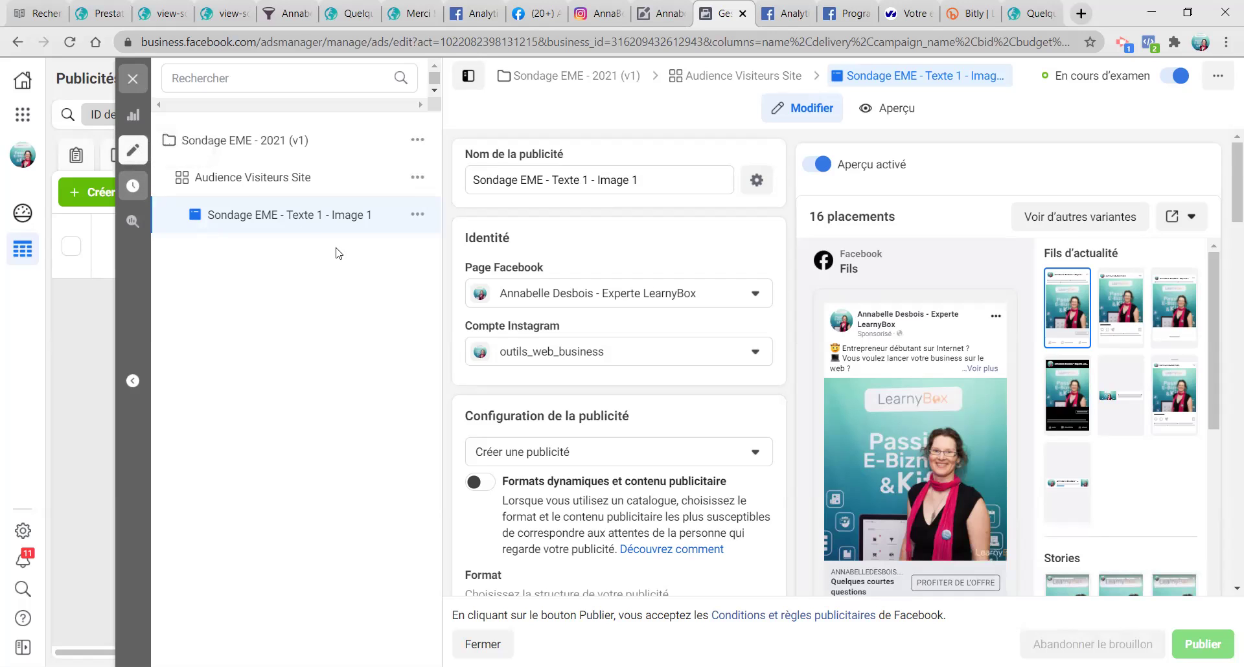
pyautogui.click(259, 182)
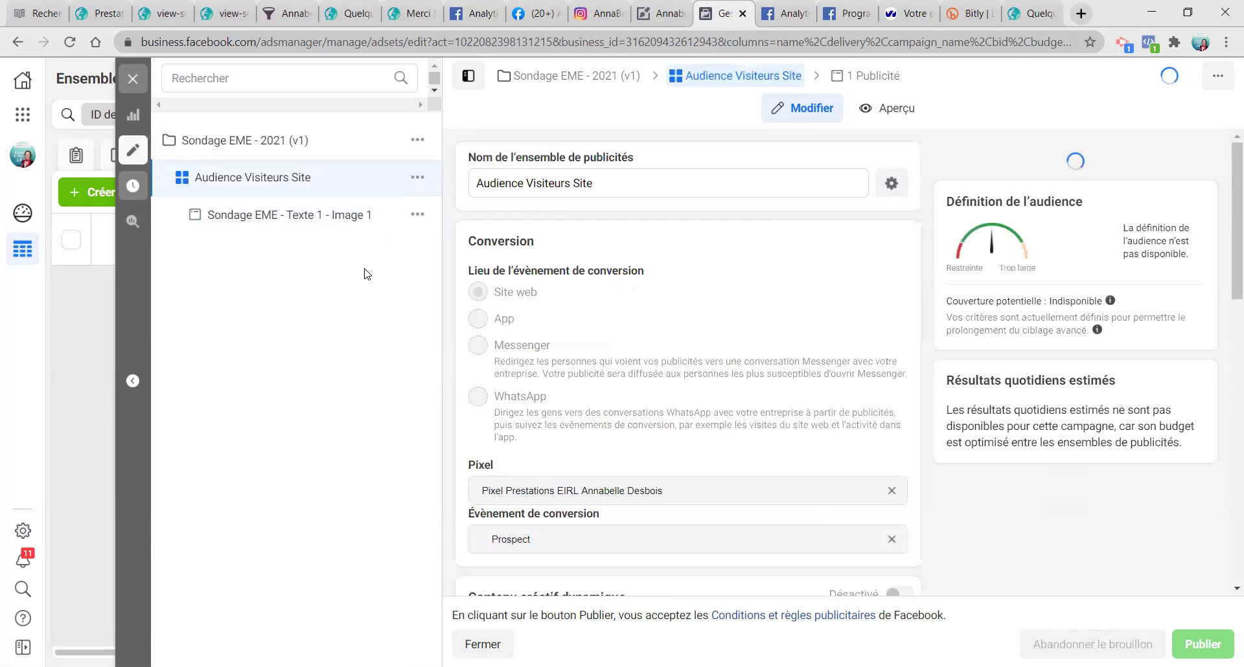
pyautogui.scroll(-10, 680, 311)
pyautogui.scroll(-6, 589, 340)
pyautogui.scroll(4, 485, 347)
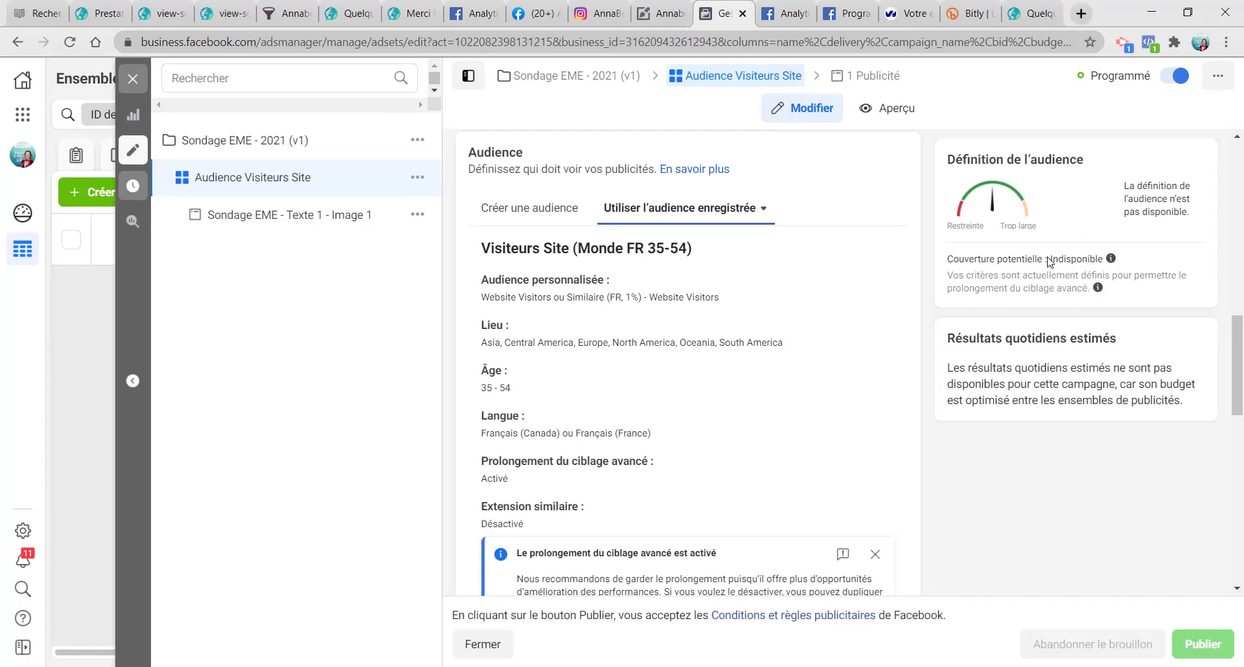
pyautogui.moveTo(1050, 261); pyautogui.dragTo(1121, 261)
pyautogui.moveTo(755, 299); pyautogui.dragTo(719, 297)
pyautogui.click(495, 299)
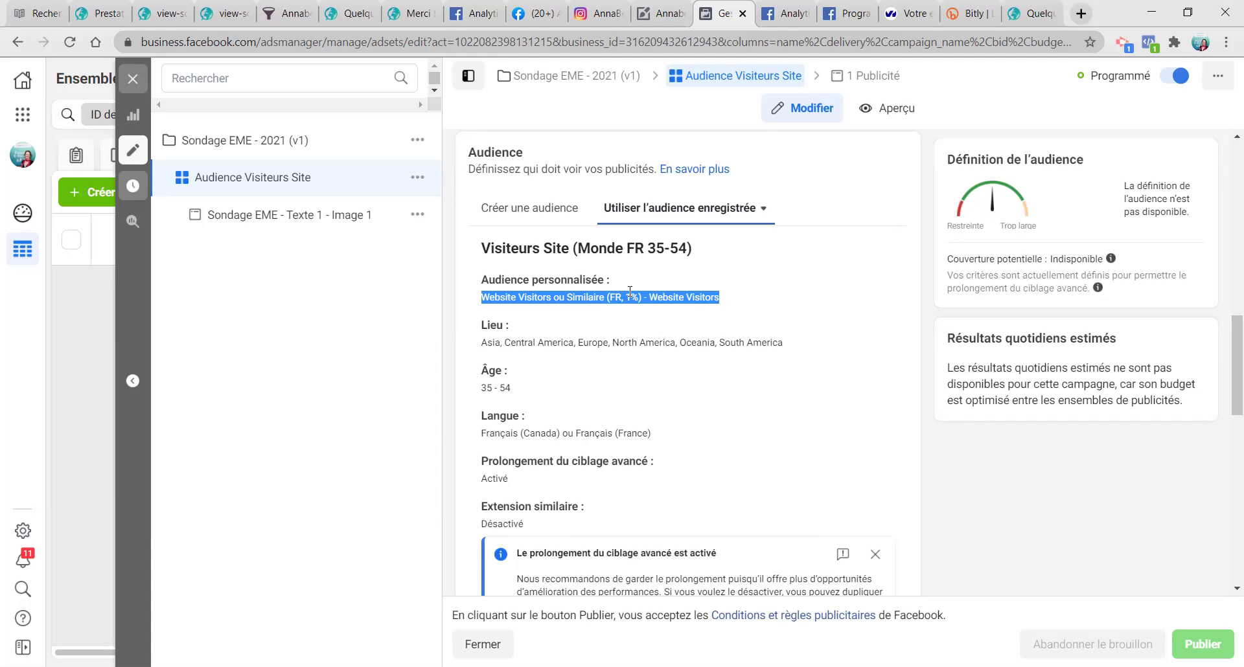
pyautogui.click(263, 267)
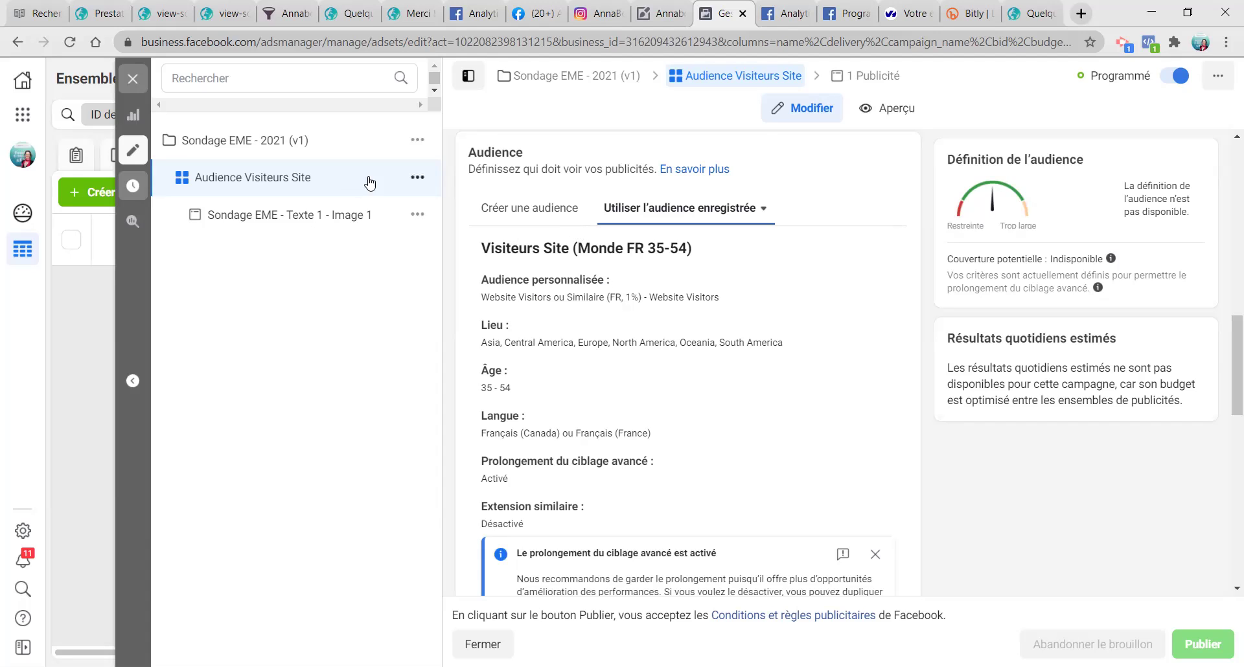
# Step: Quick-duplicate the Audience Visiteurs Site ad set and start replacing 'Visiteurs Site - Copie' in the copy's name
pyautogui.click(417, 177)
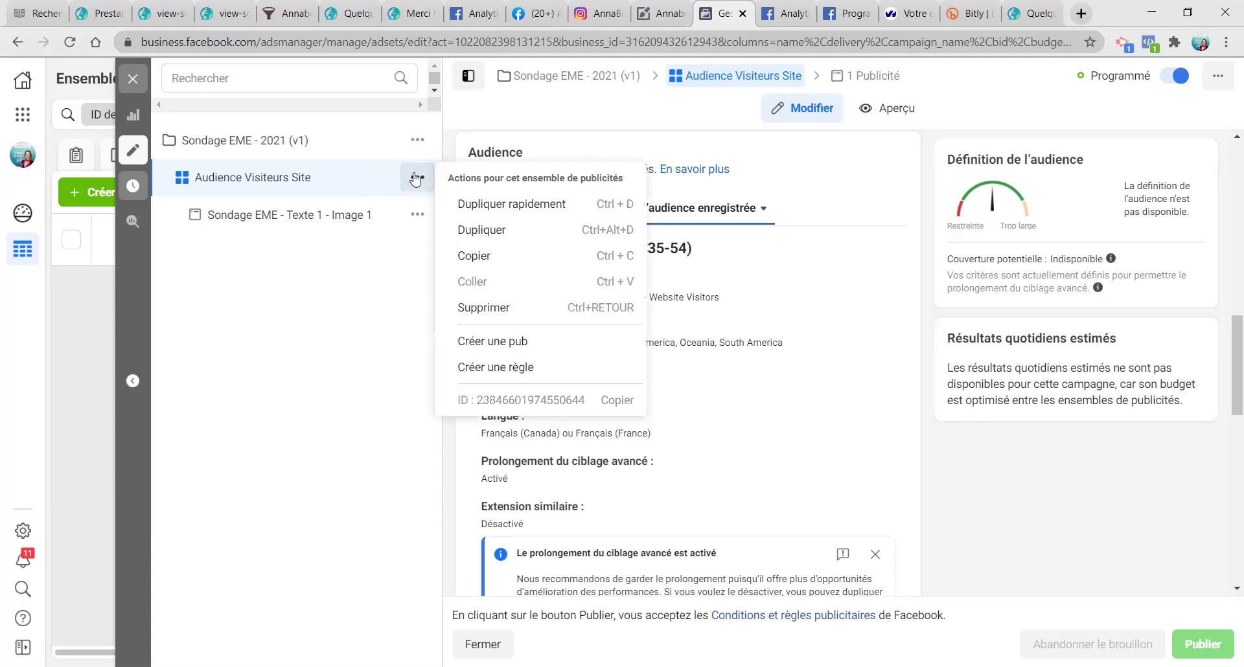
pyautogui.click(469, 206)
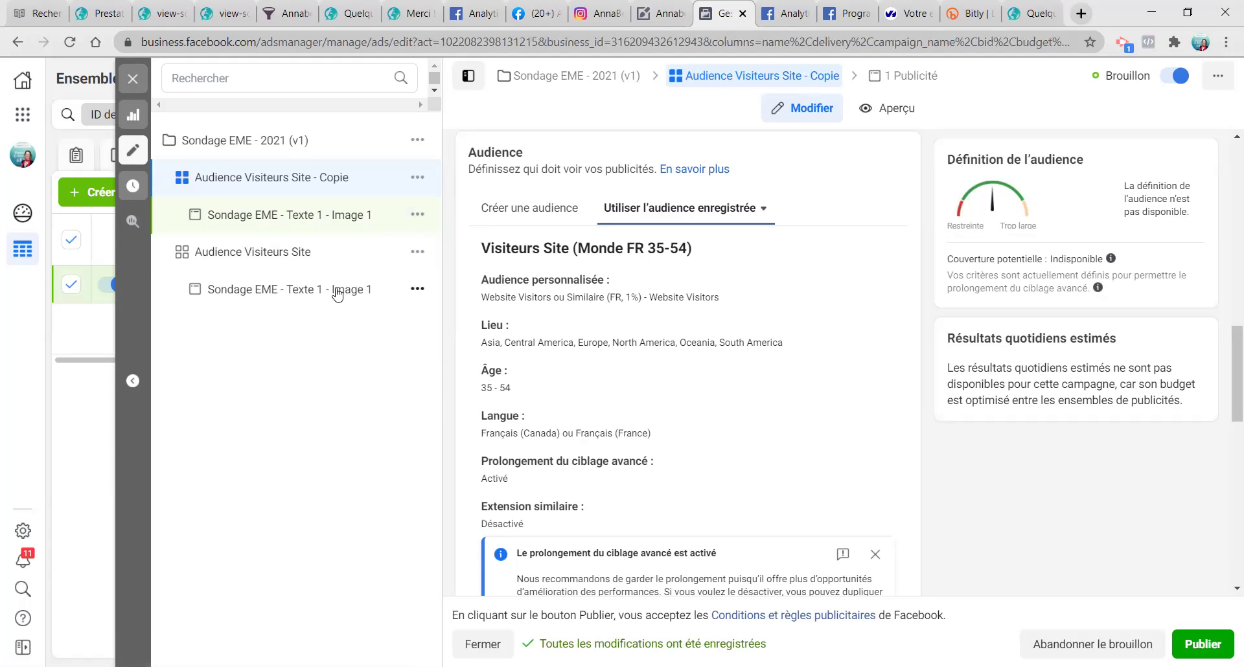
pyautogui.click(336, 290)
pyautogui.click(337, 189)
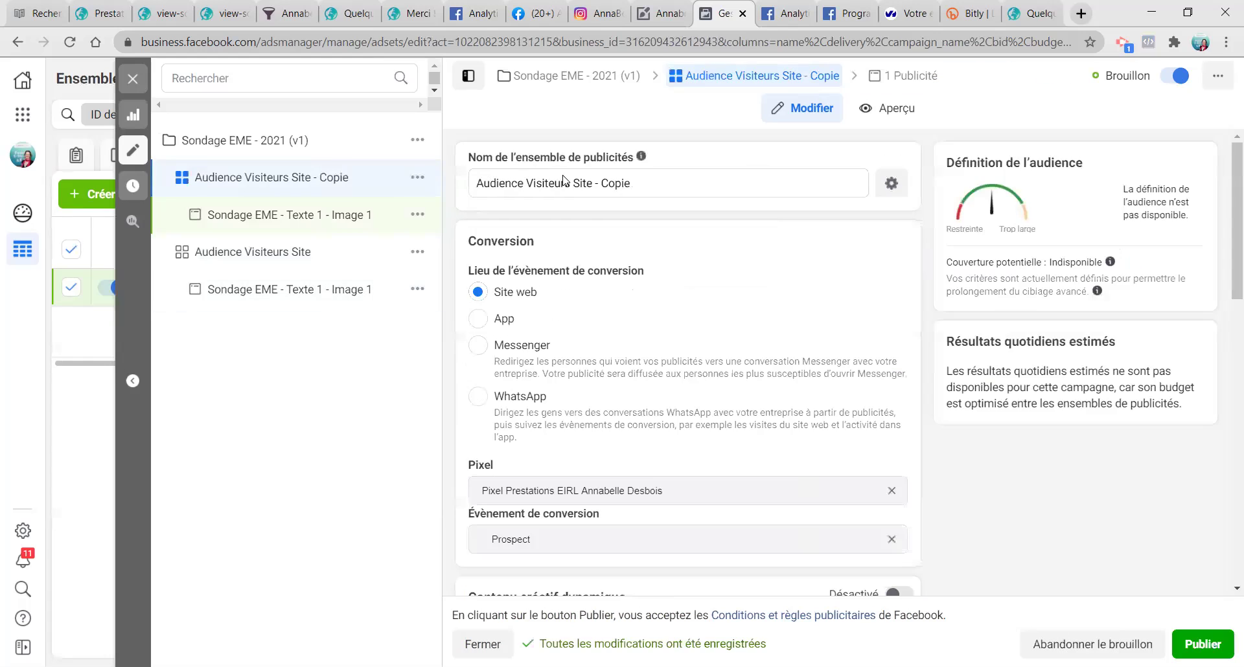
pyautogui.doubleClick(615, 183)
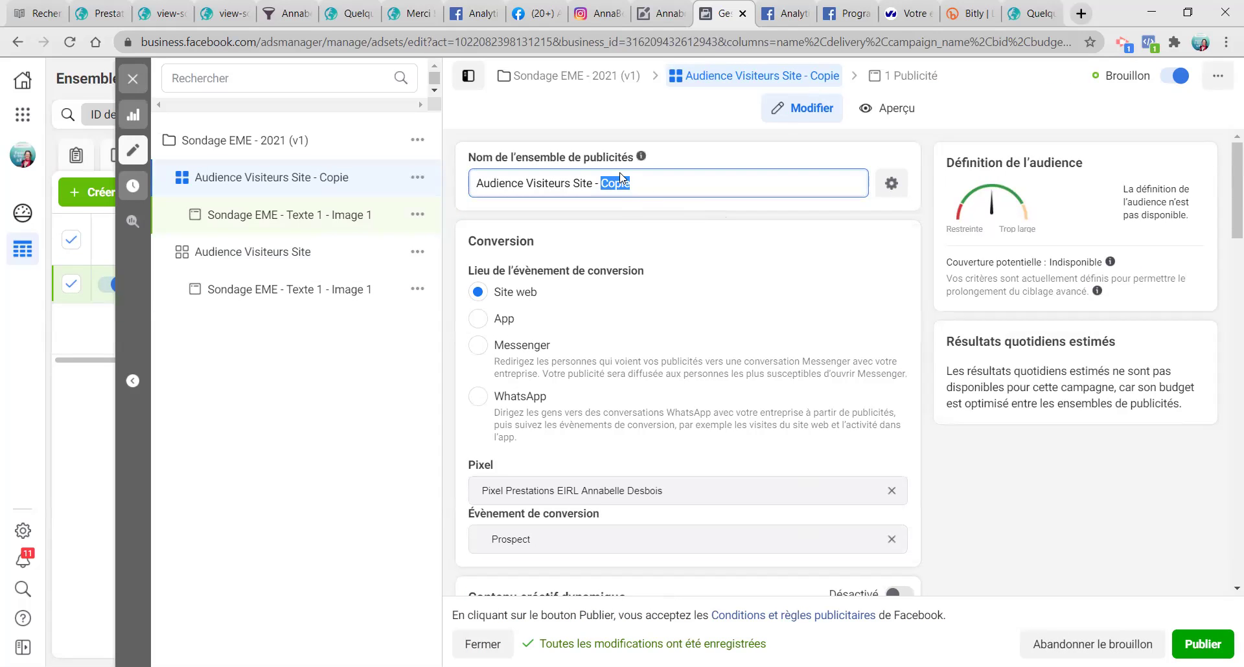
pyautogui.doubleClick(542, 184)
pyautogui.click(544, 183)
pyautogui.moveTo(527, 184); pyautogui.dragTo(682, 175)
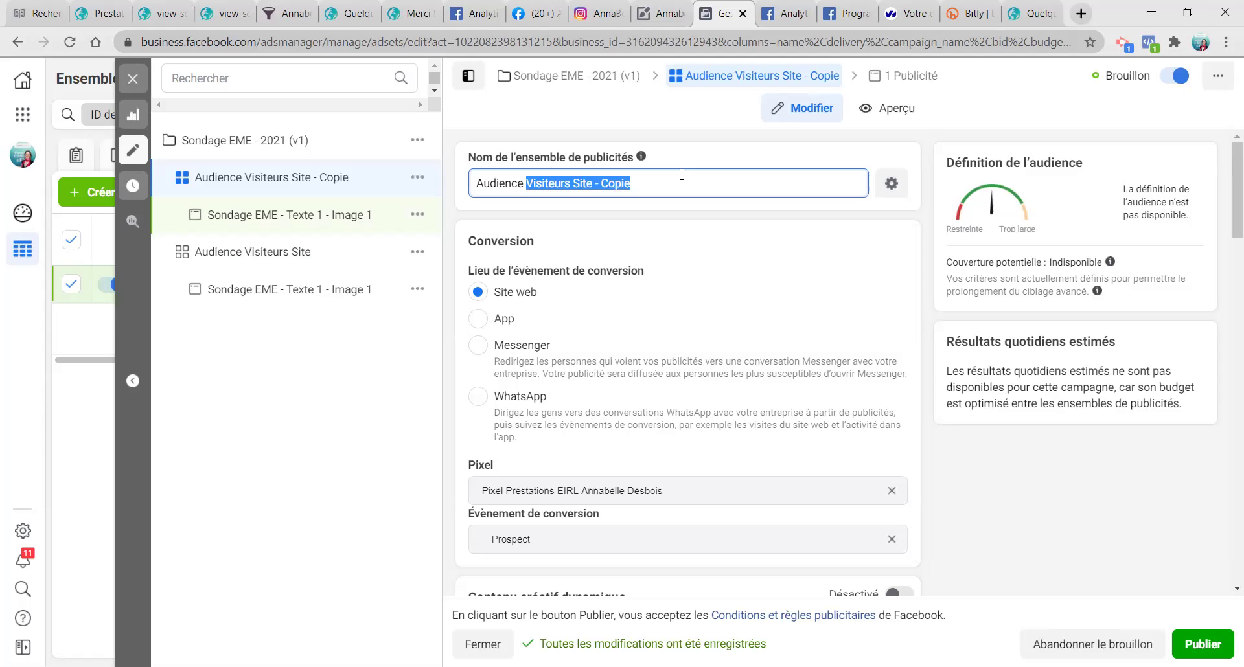
pyautogui.write('Monde In')
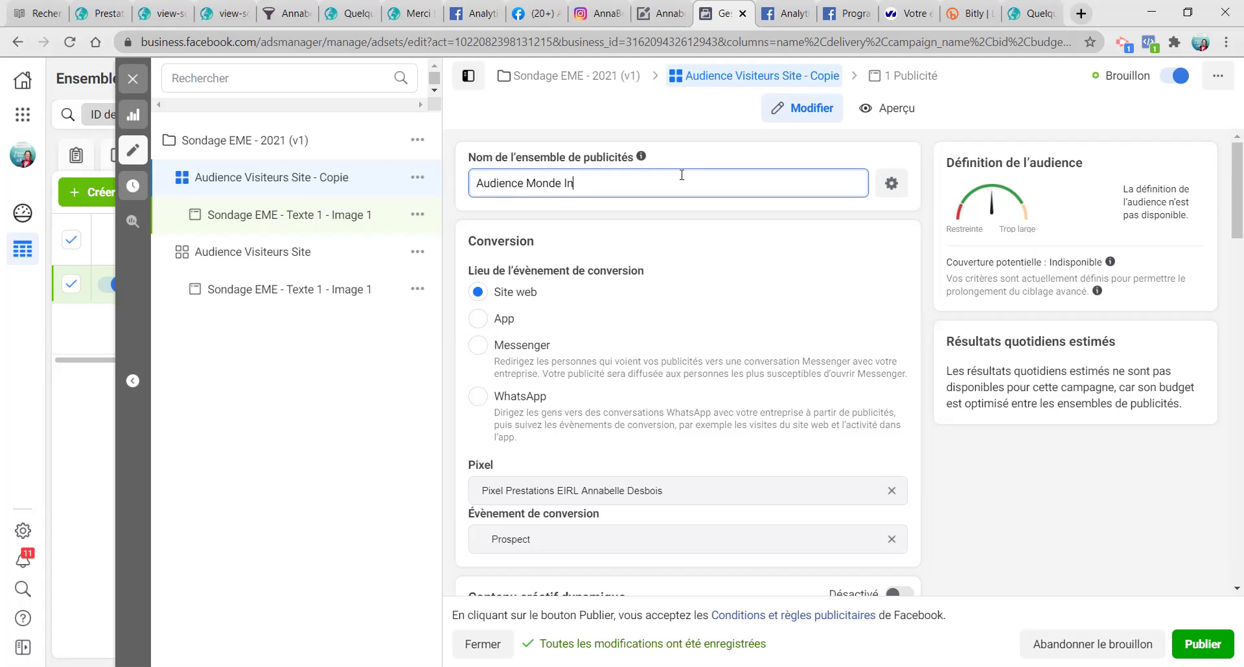
# Step: Finish naming the copied ad set Audience Monde Intérêt
pyautogui.write('térêts')
pyautogui.scroll(-10, 681, 175)
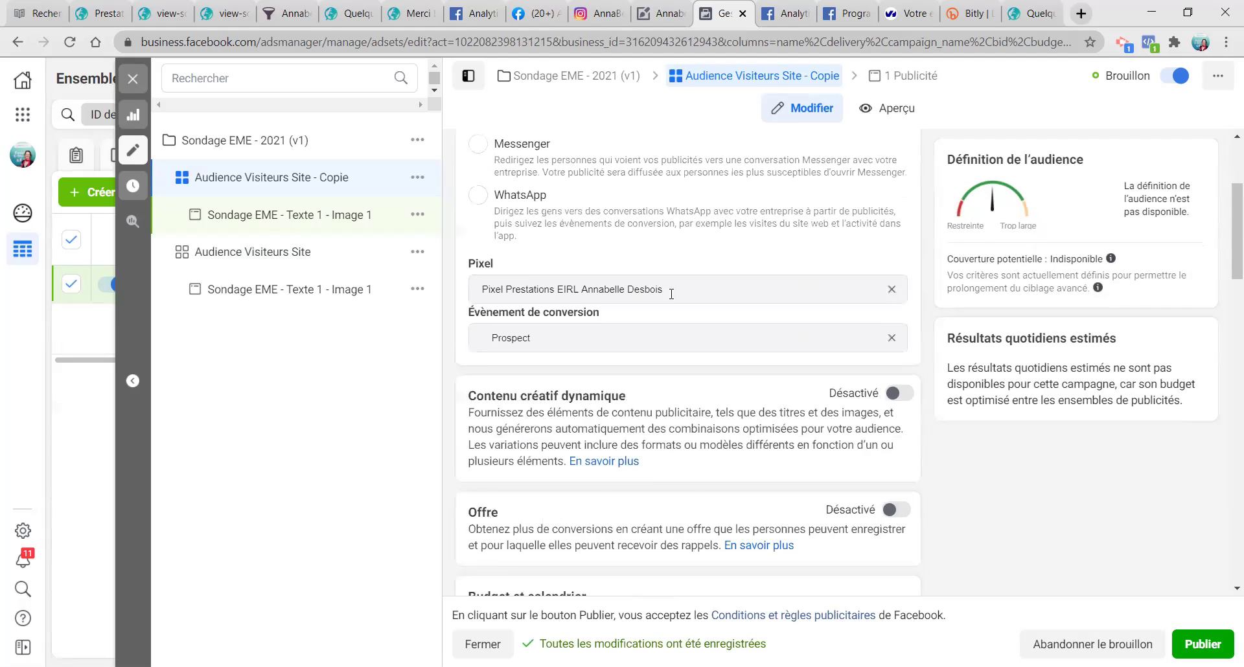
pyautogui.scroll(-4, 609, 315)
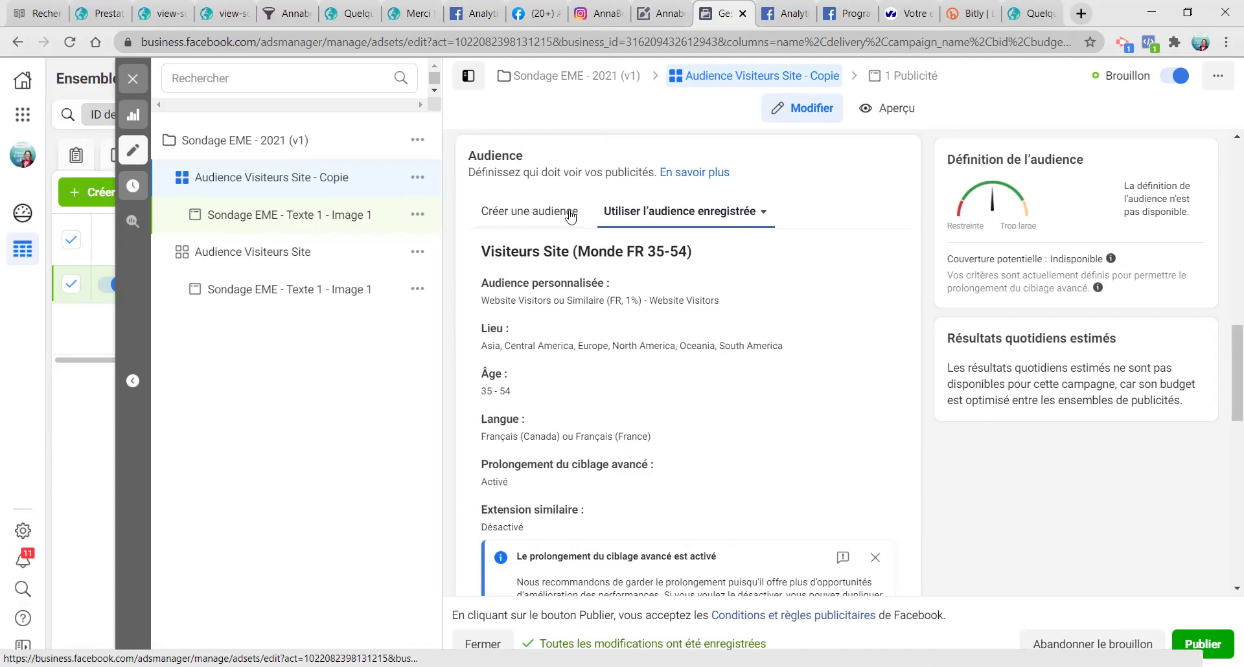
pyautogui.scroll(-5, 636, 261)
# Step: Remove Website Visitors and Similaire (FR, 1%) from the audience and add the 2020-10-28_LB-contacts-Pro list
pyautogui.click(542, 511)
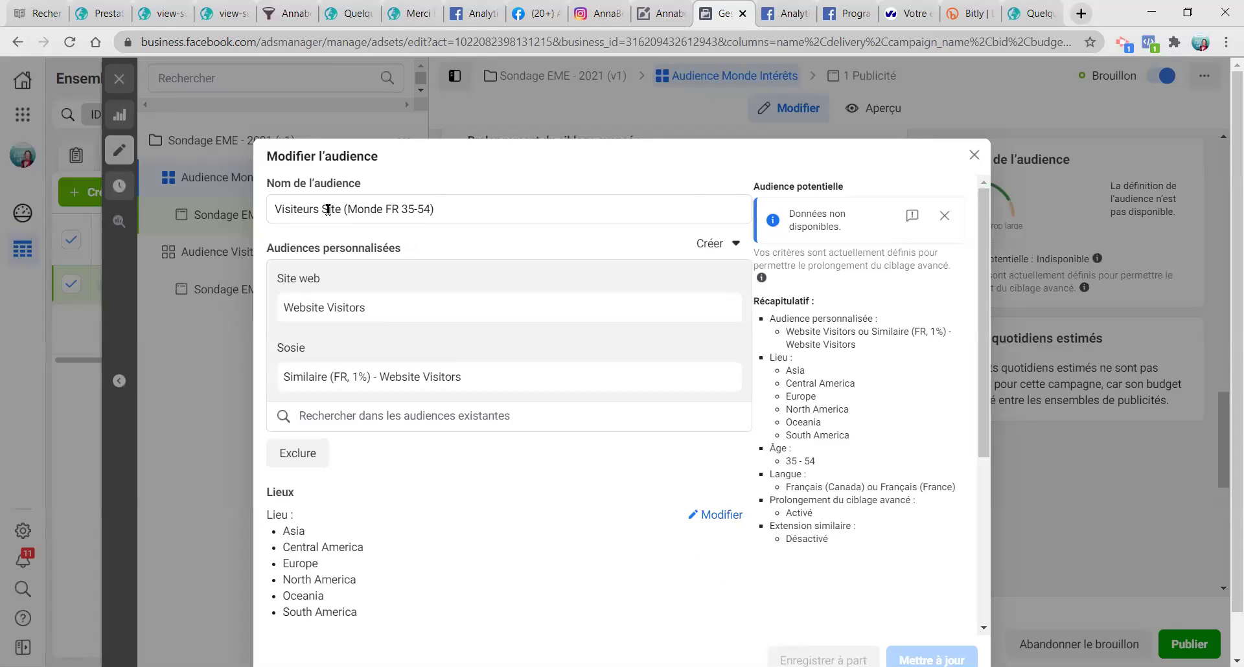
pyautogui.moveTo(653, 307)
pyautogui.click(722, 308)
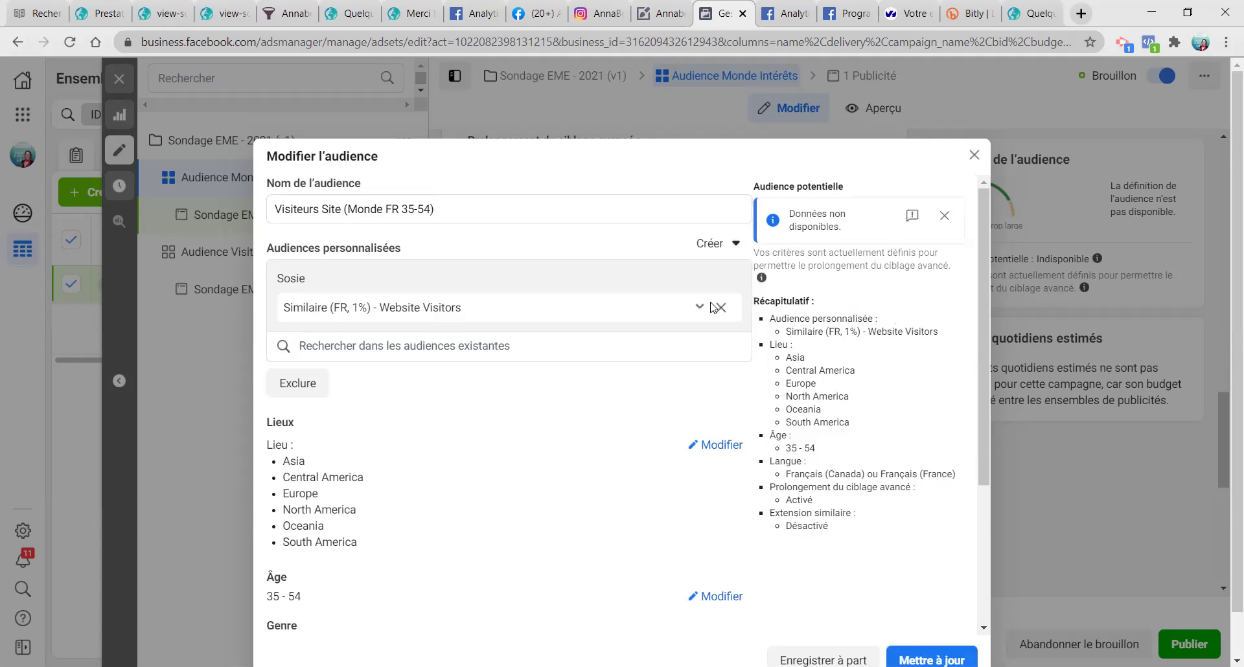
pyautogui.click(722, 309)
pyautogui.click(504, 274)
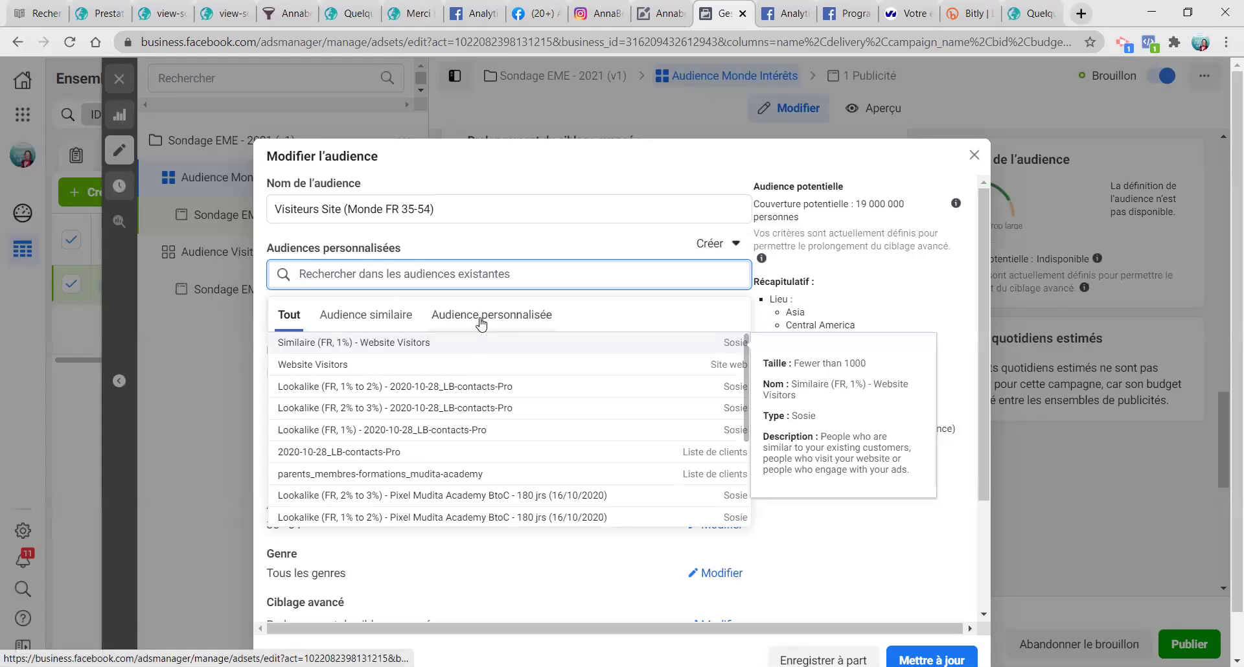
pyautogui.click(480, 317)
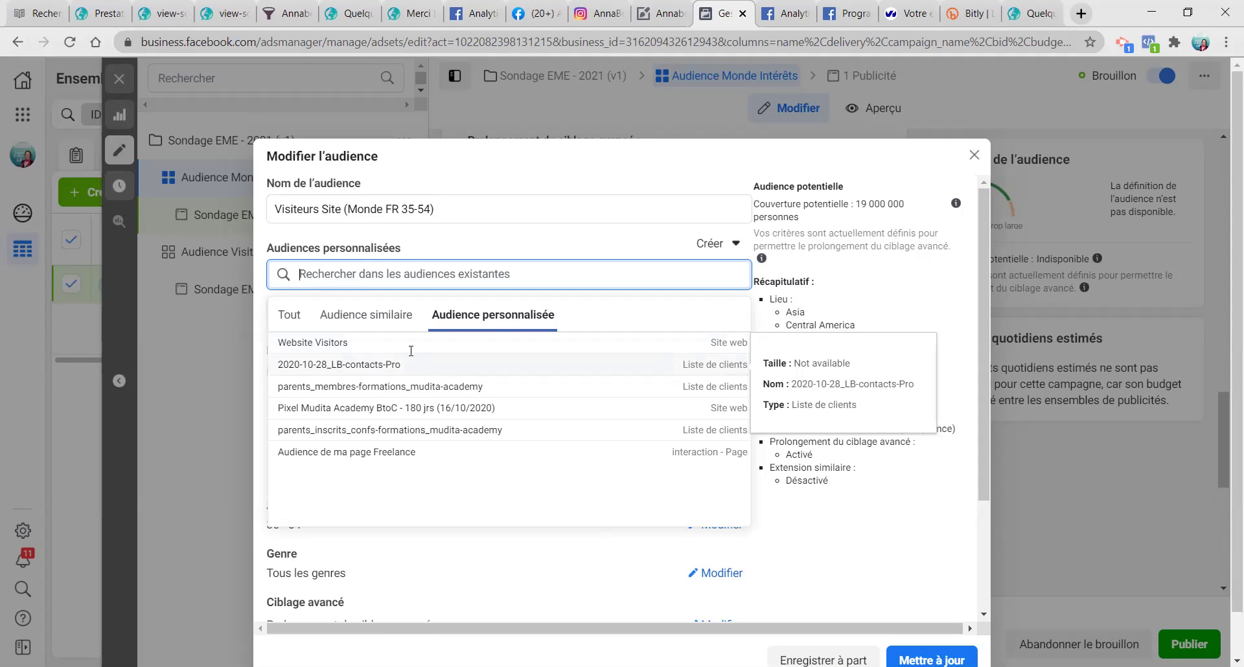
pyautogui.click(415, 359)
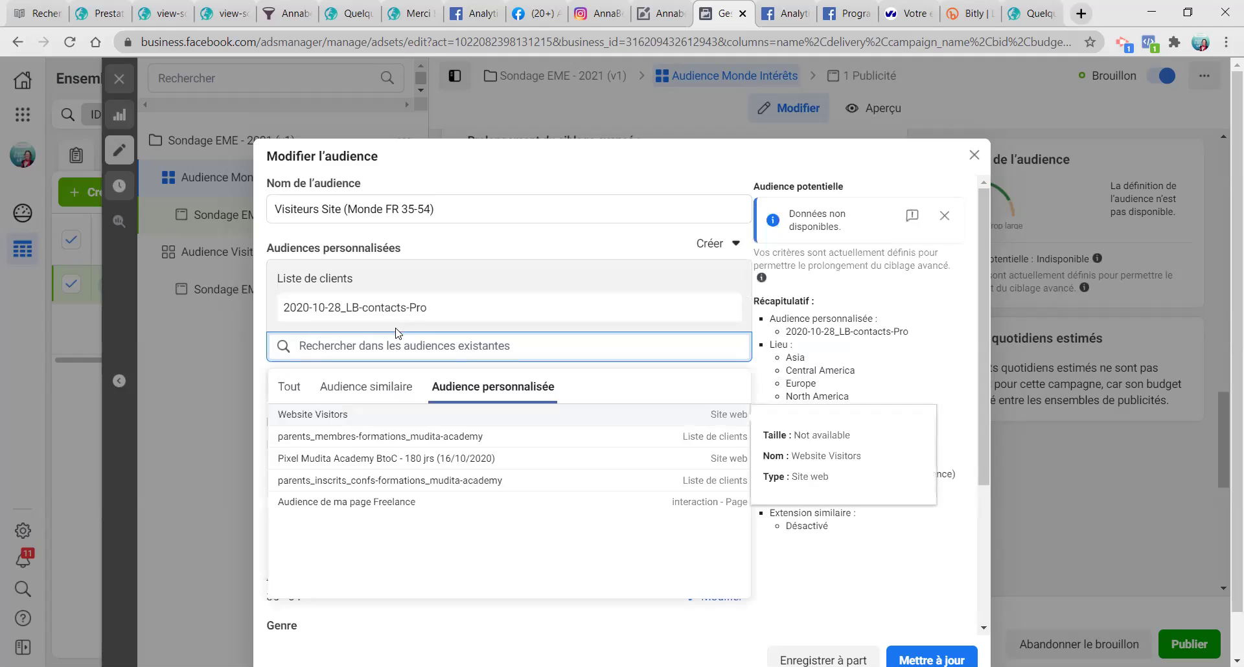
# Step: Add the 1%, 2–3% and 1–2% LB-contacts-Pro lookalike audiences
pyautogui.click(706, 246)
pyautogui.click(581, 278)
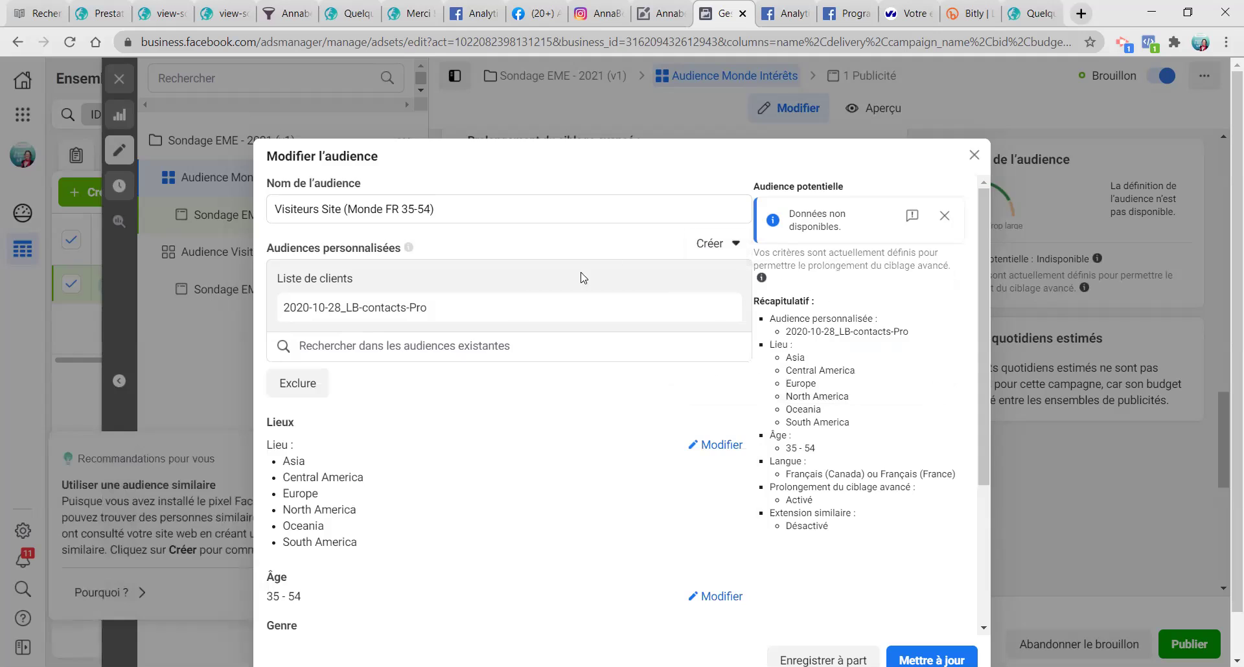
pyautogui.click(473, 346)
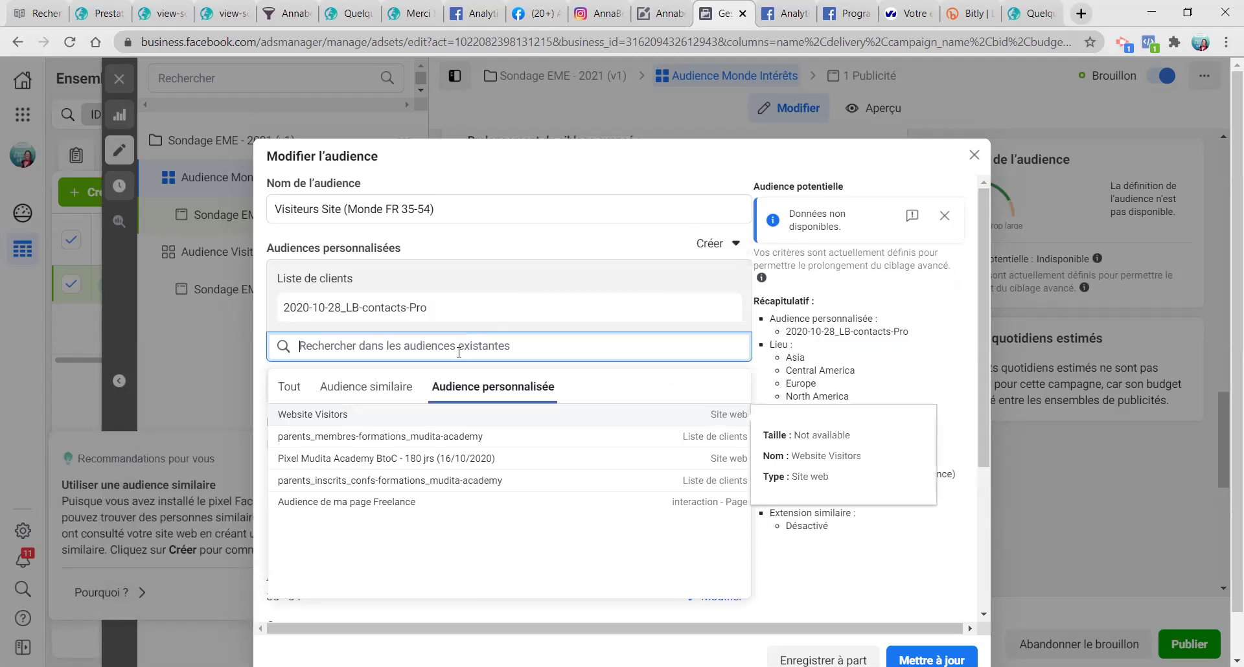
pyautogui.click(389, 393)
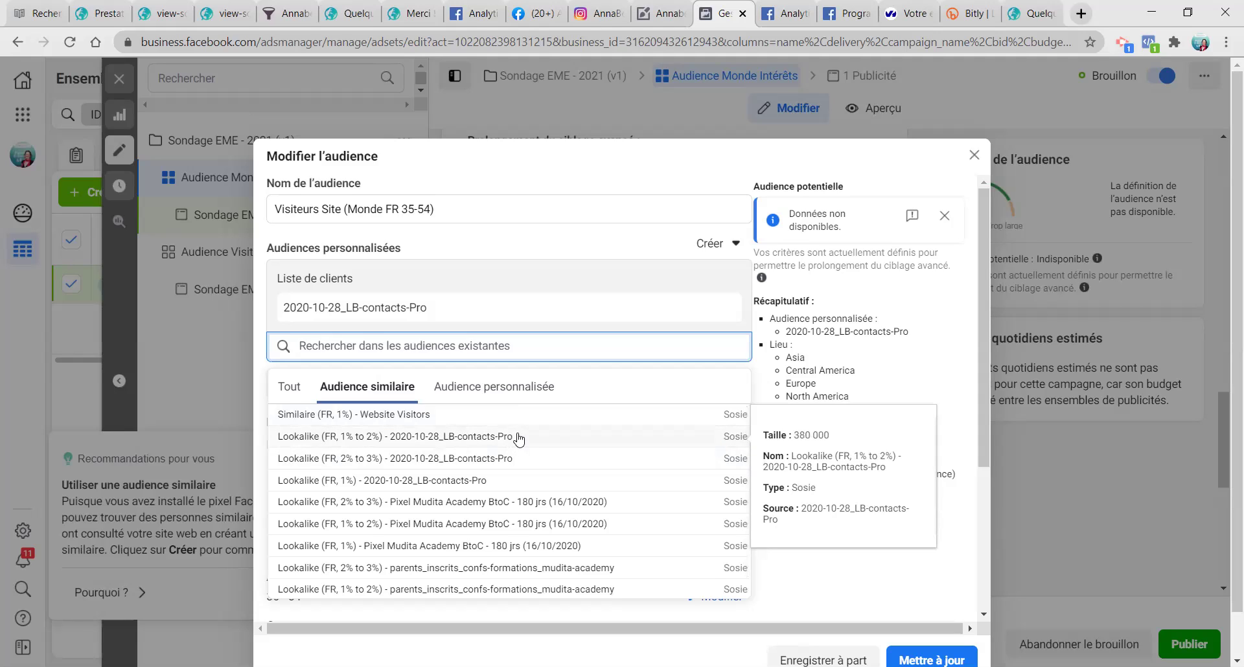
pyautogui.click(431, 481)
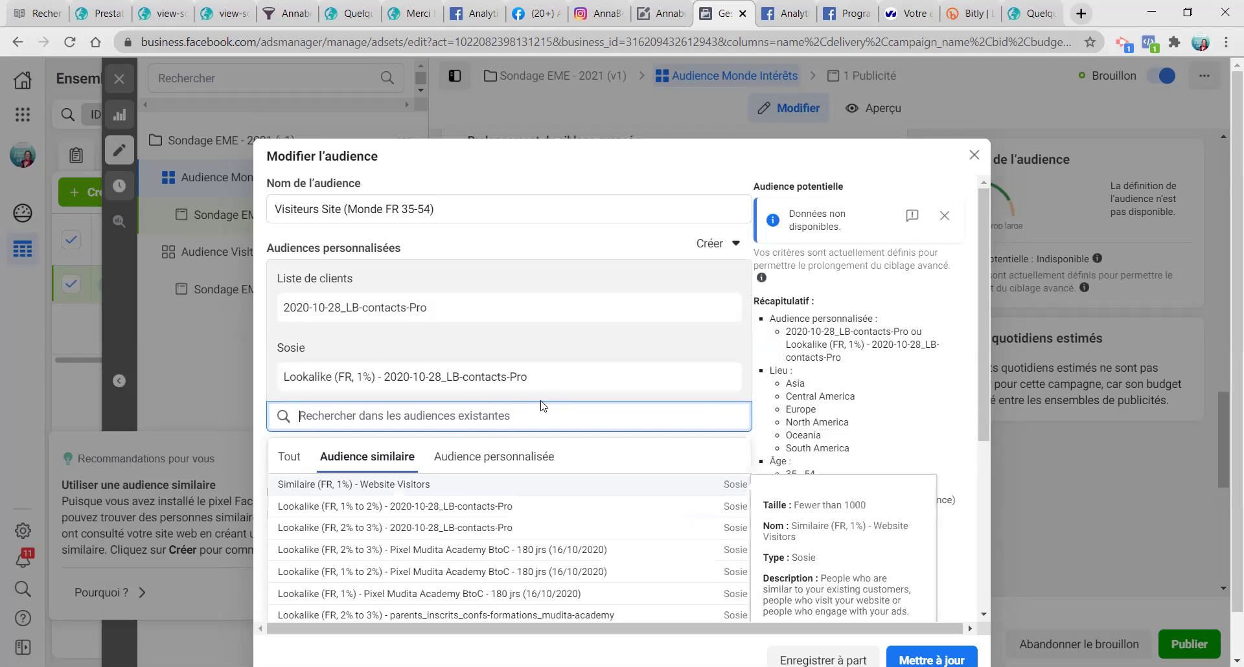
pyautogui.click(440, 528)
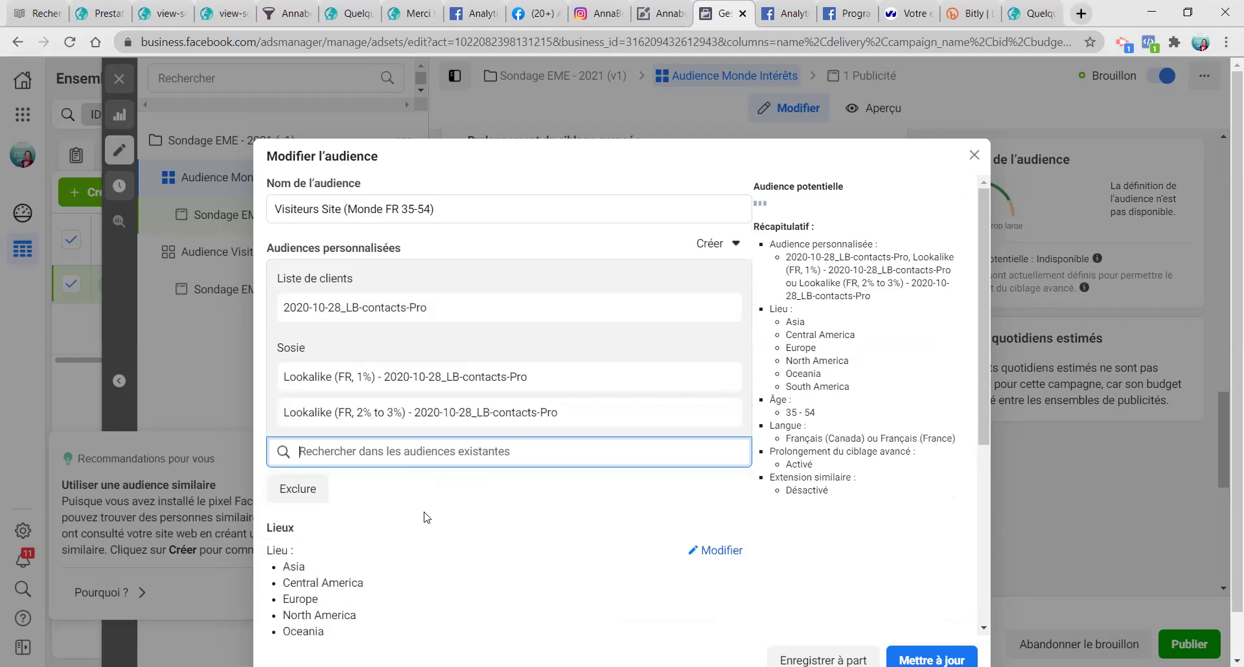
pyautogui.click(452, 453)
pyautogui.click(405, 543)
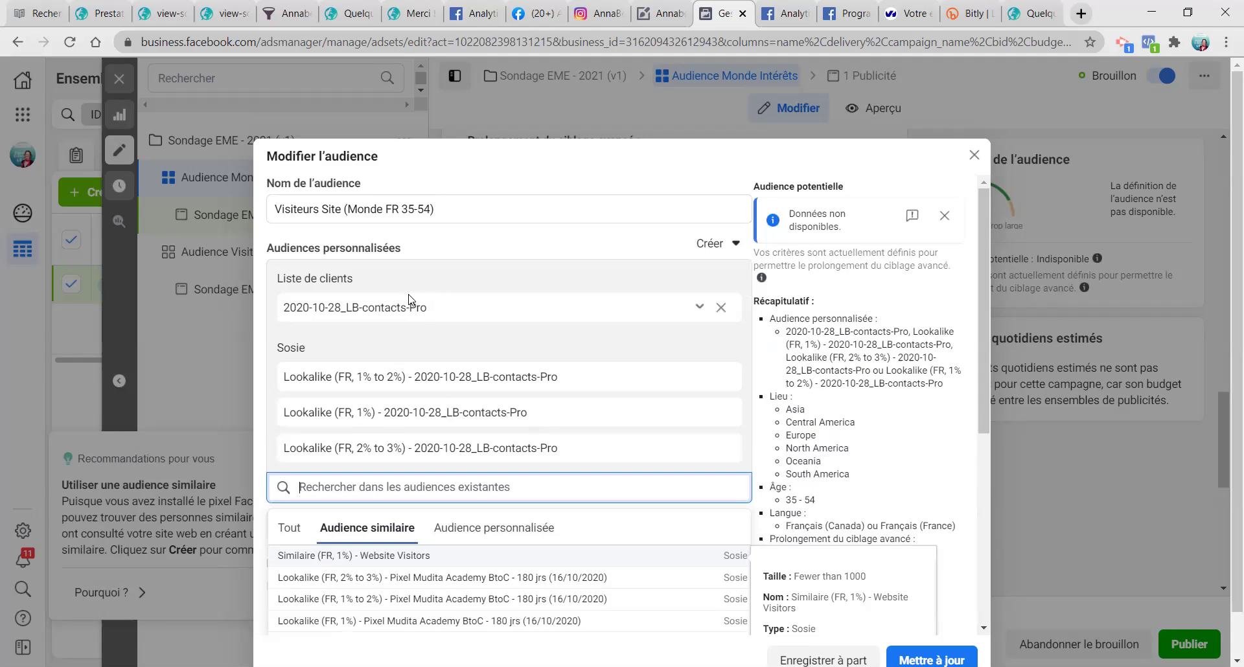
# Step: Rename the audience from Visiteurs Site to Contacts Clients (Monde FR 35-54)
pyautogui.click(322, 209)
pyautogui.moveTo(264, 209); pyautogui.dragTo(235, 214)
pyautogui.write('Contacts')
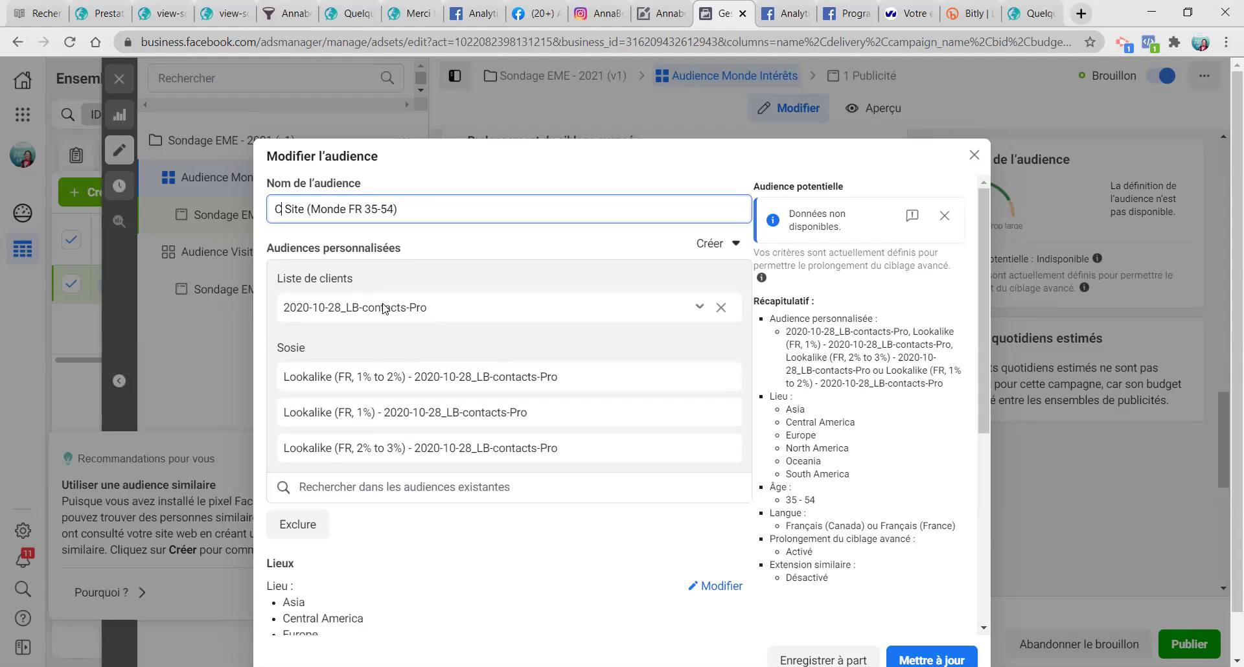
pyautogui.write(' Clients')
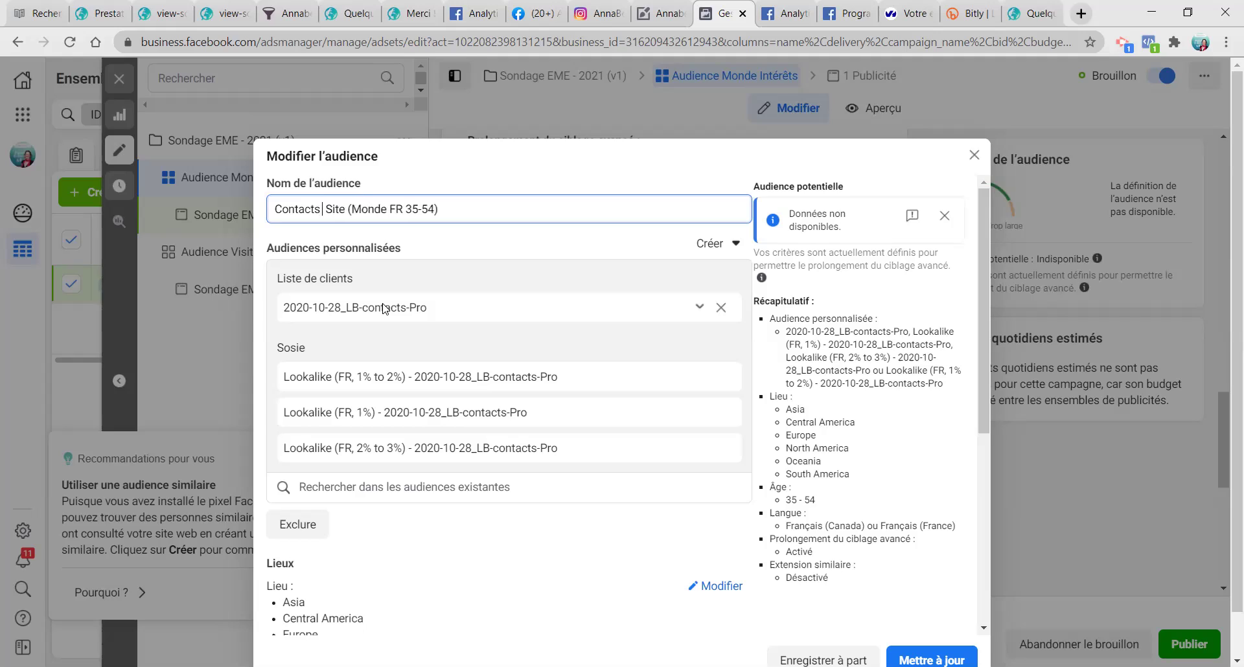
pyautogui.press('Delete')
pyautogui.press('Delete')
pyautogui.press('Delete')
pyautogui.press('Delete')
pyautogui.press('Delete')
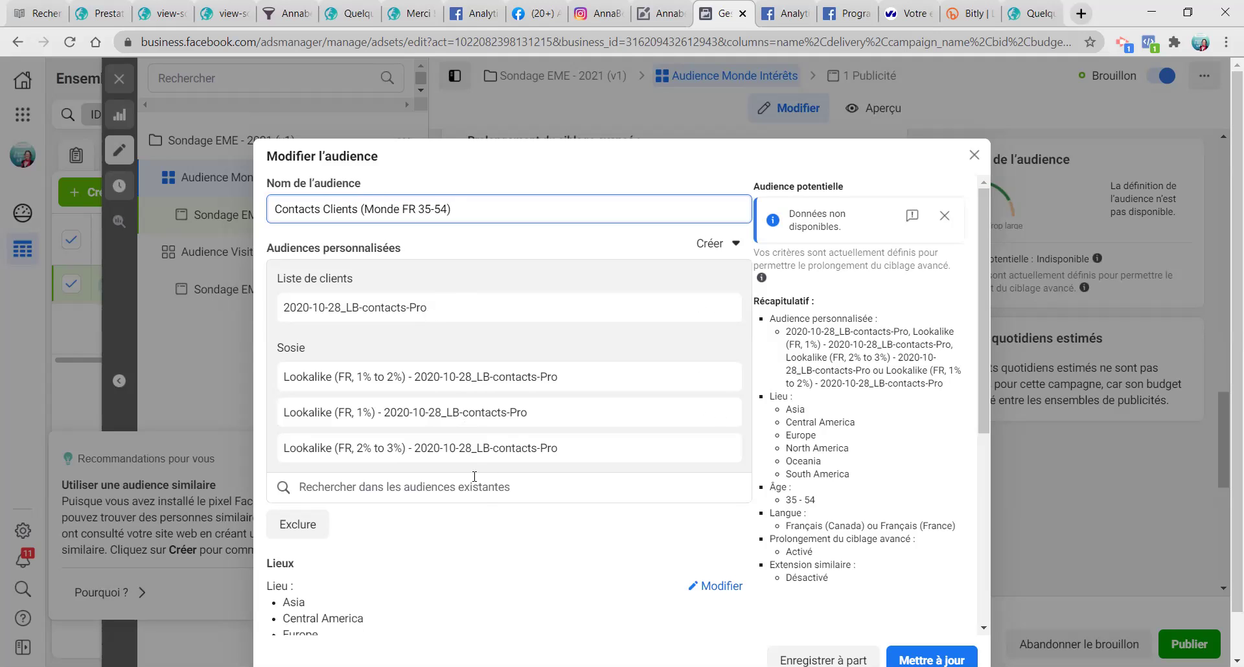
# Step: Remove the LB-contacts-Pro customer list and save the audience as a separate one
pyautogui.scroll(-2, 477, 476)
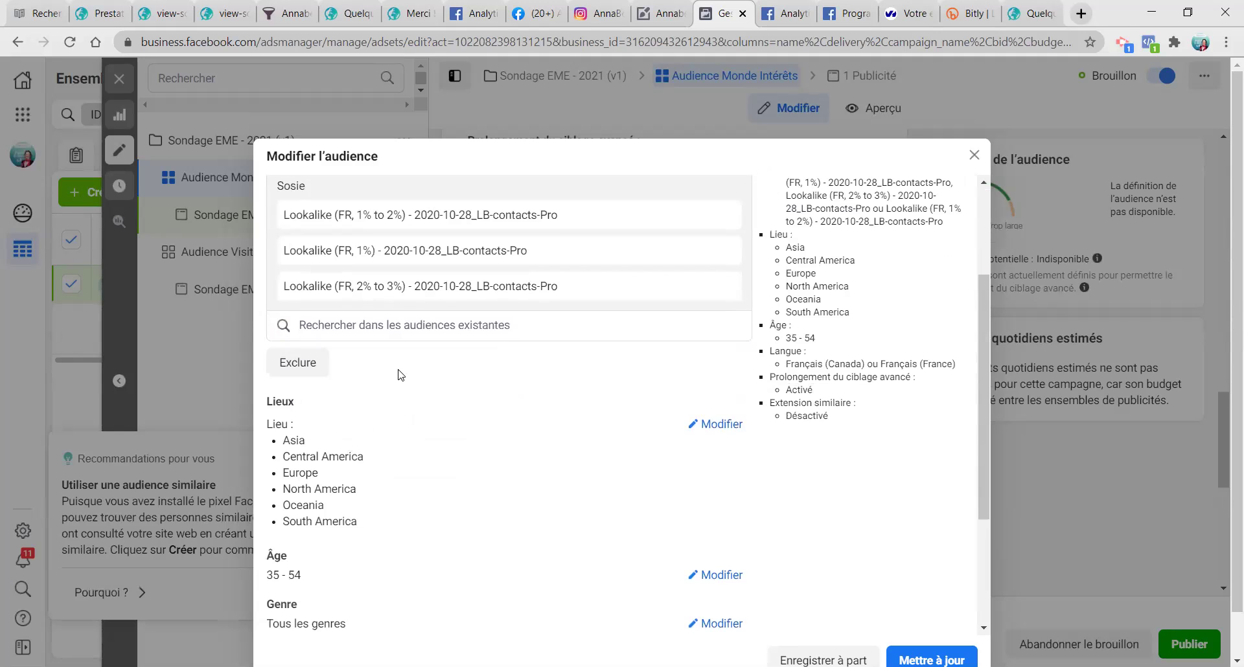
pyautogui.scroll(2, 397, 372)
pyautogui.scroll(-2, 635, 427)
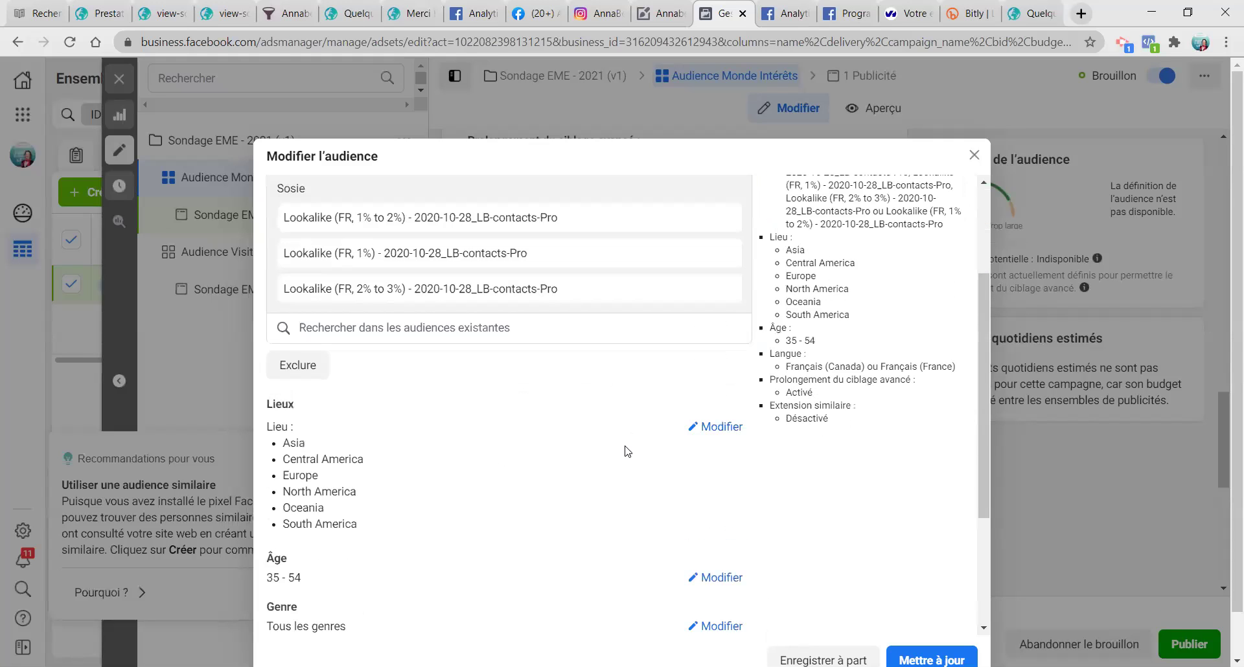
pyautogui.scroll(-3, 583, 457)
pyautogui.scroll(-1, 544, 466)
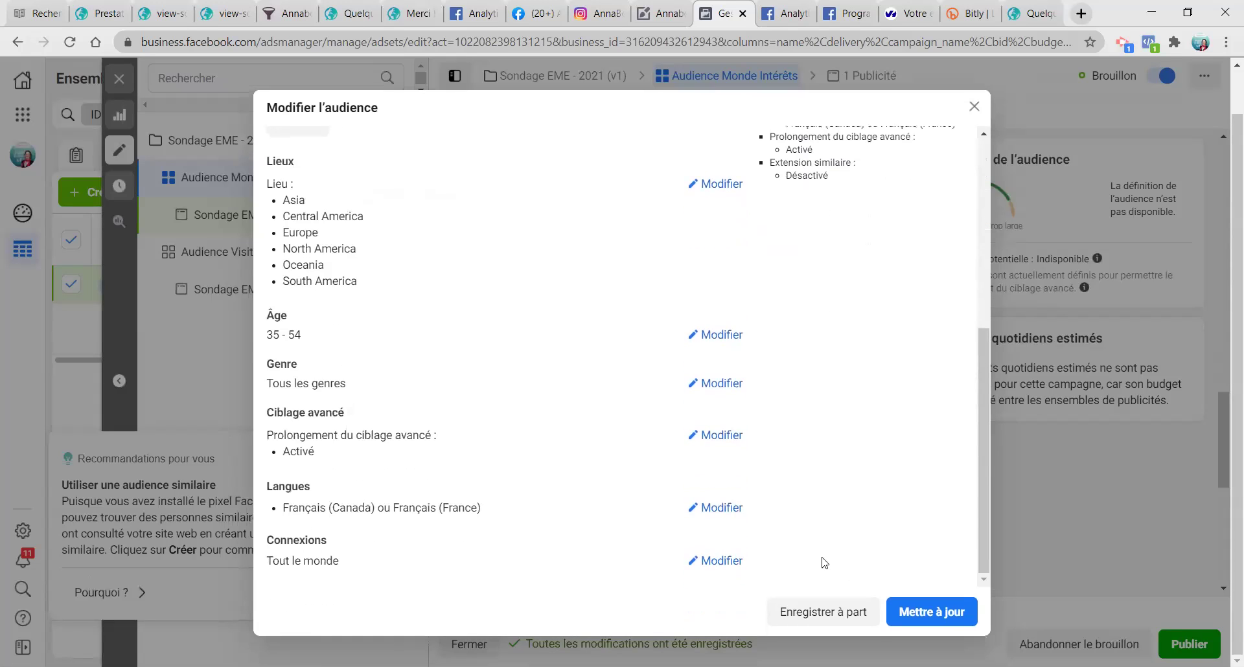
pyautogui.scroll(5, 838, 460)
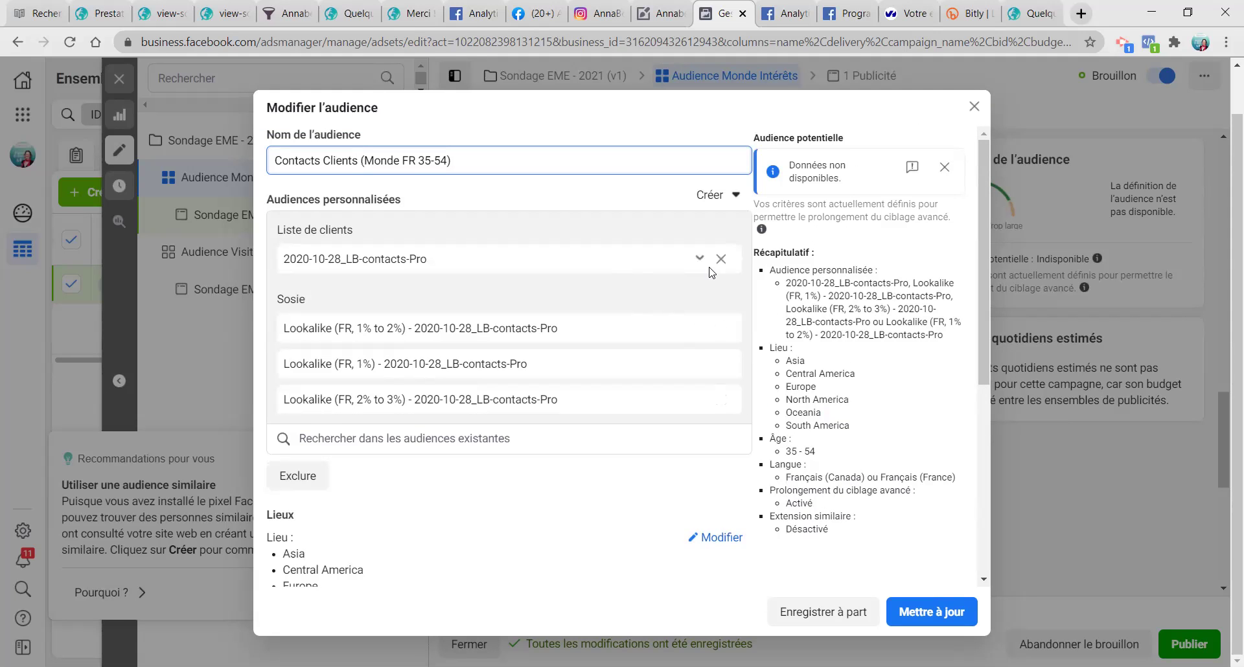
pyautogui.click(722, 260)
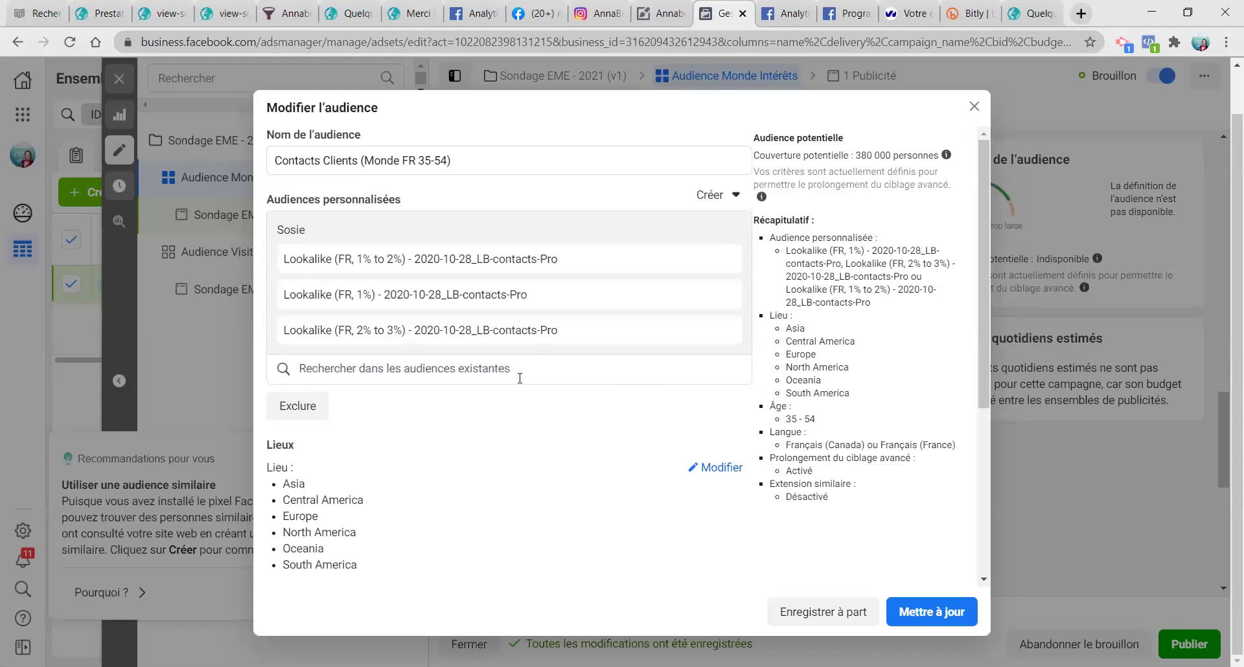
pyautogui.scroll(-5, 626, 393)
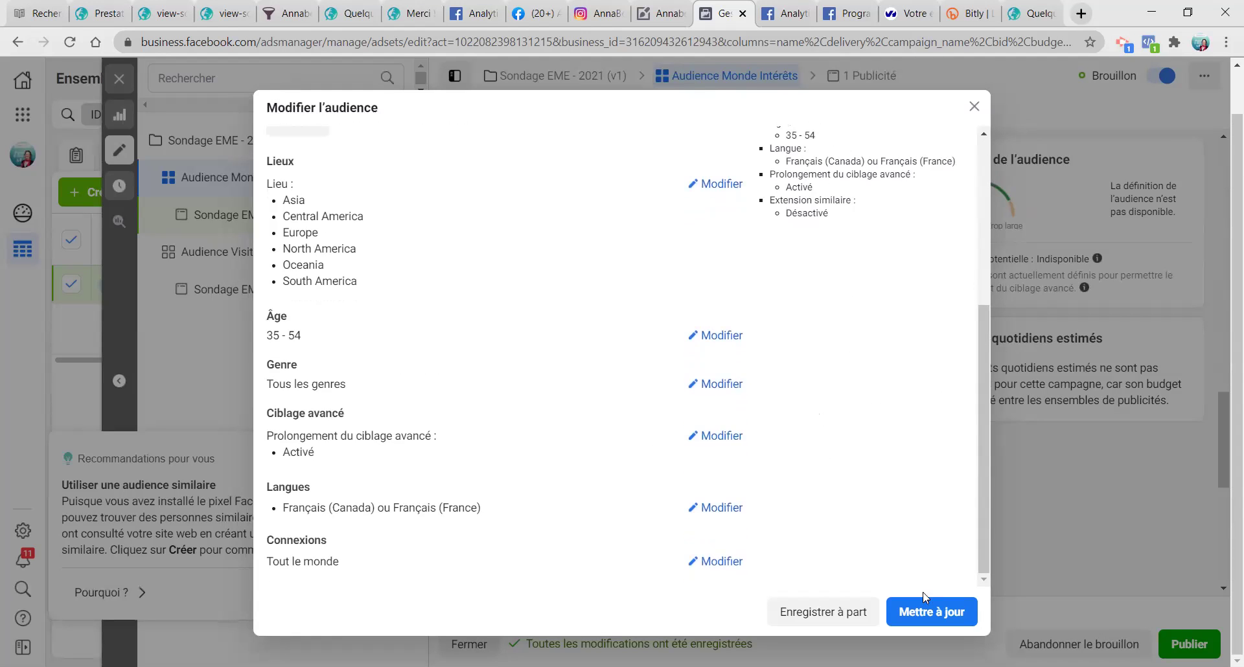
pyautogui.click(862, 609)
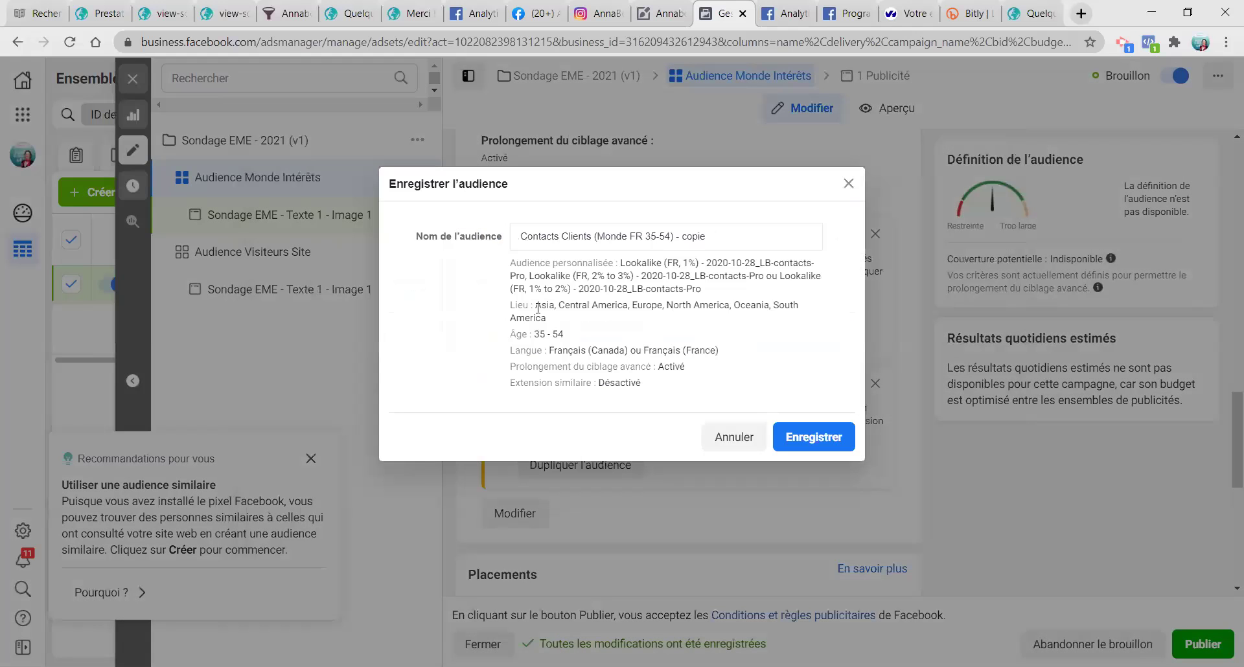
# Step: Delete the ' - copie' suffix and save the audience as Contacts Clients (Monde FR 35-54)
pyautogui.click(596, 237)
pyautogui.moveTo(675, 236); pyautogui.dragTo(780, 237)
pyautogui.press('BackSpace')
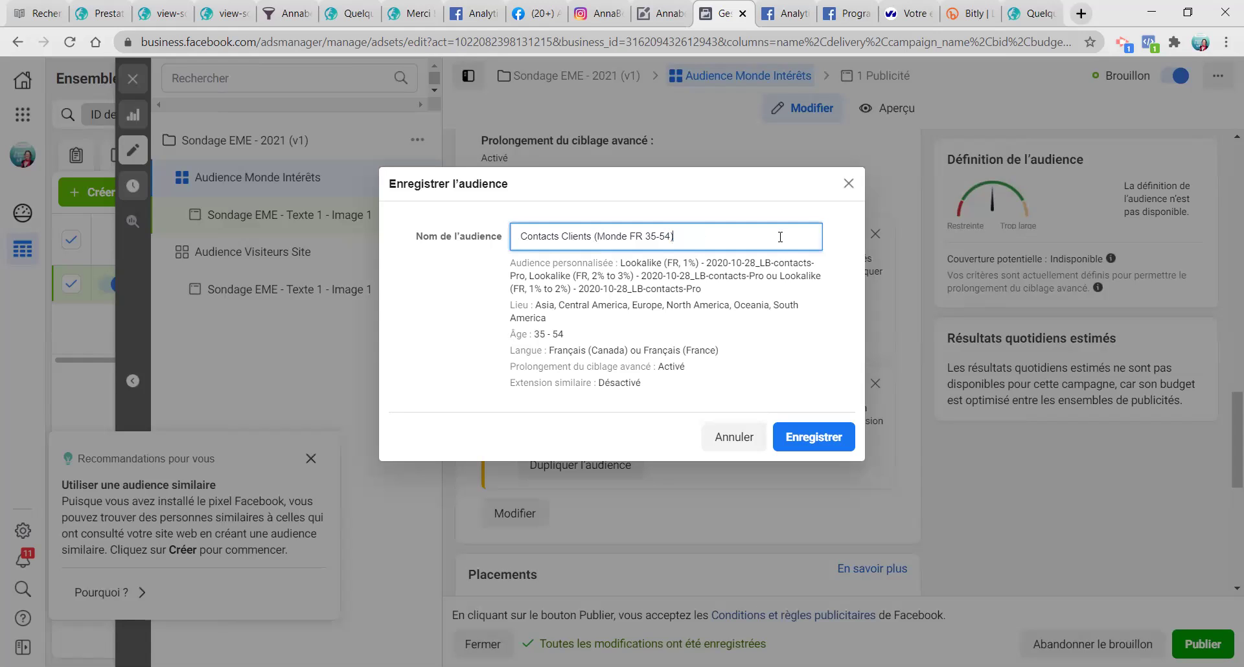
pyautogui.click(734, 438)
# Step: Reopen the ad set's audience editor to check it, then close it without changes
pyautogui.scroll(-5, 612, 468)
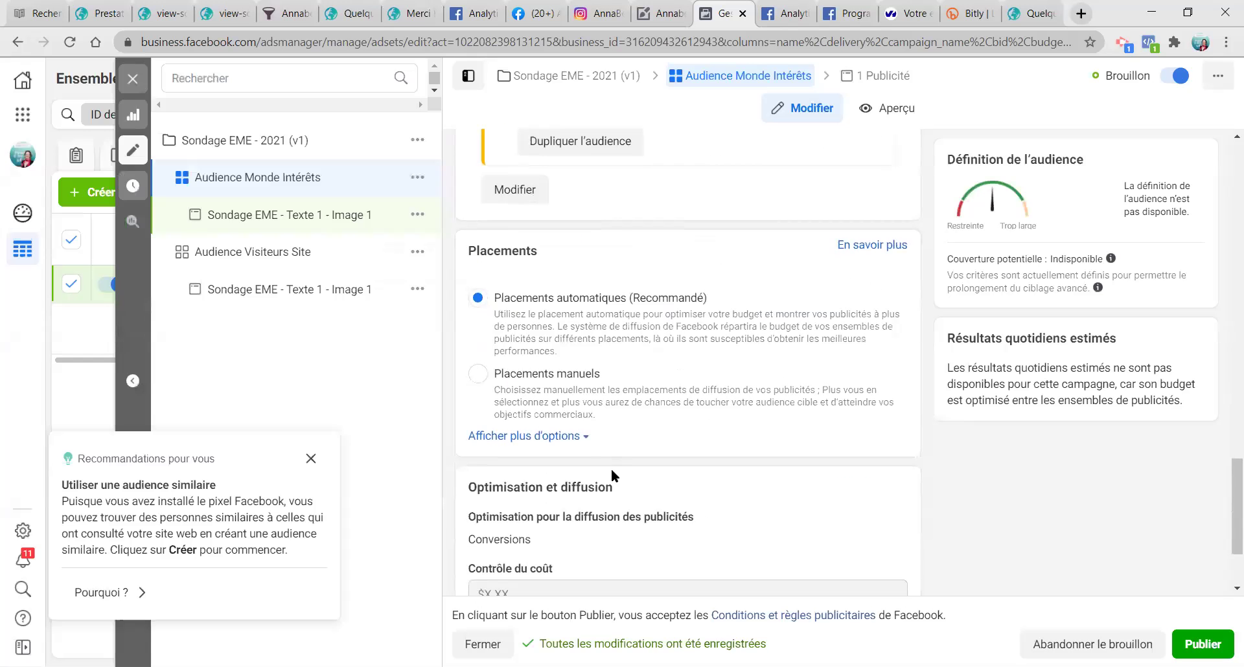
pyautogui.scroll(10, 638, 470)
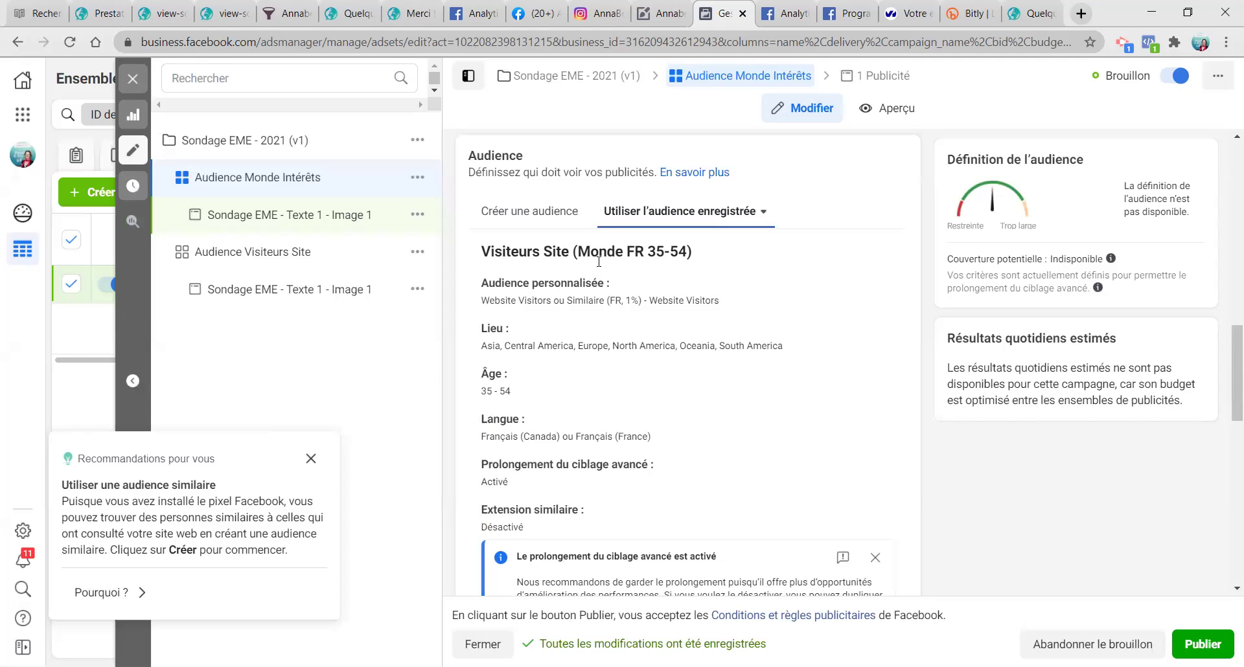
pyautogui.scroll(-6, 555, 466)
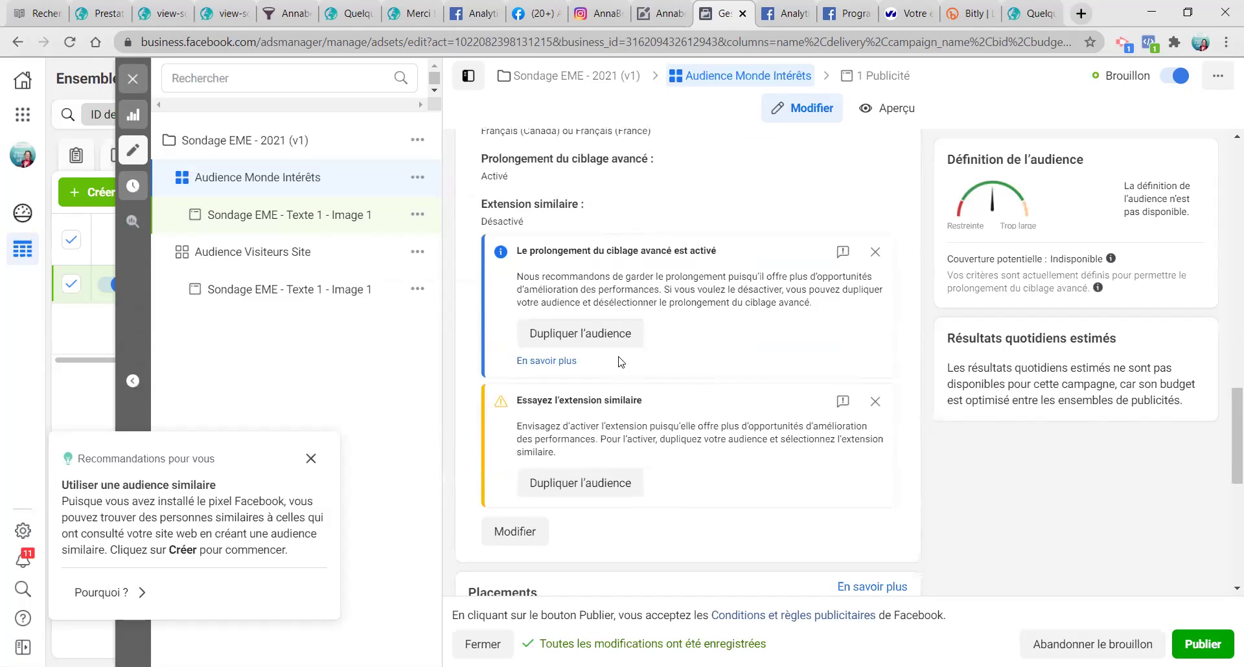
pyautogui.click(525, 437)
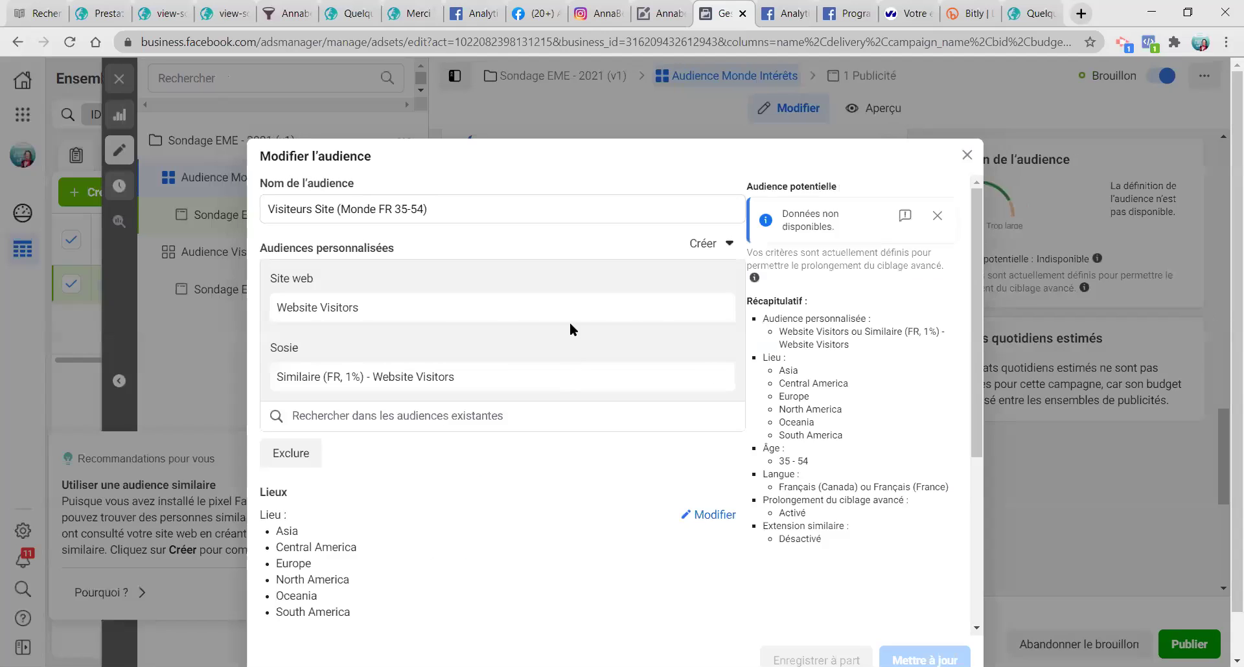
pyautogui.click(965, 156)
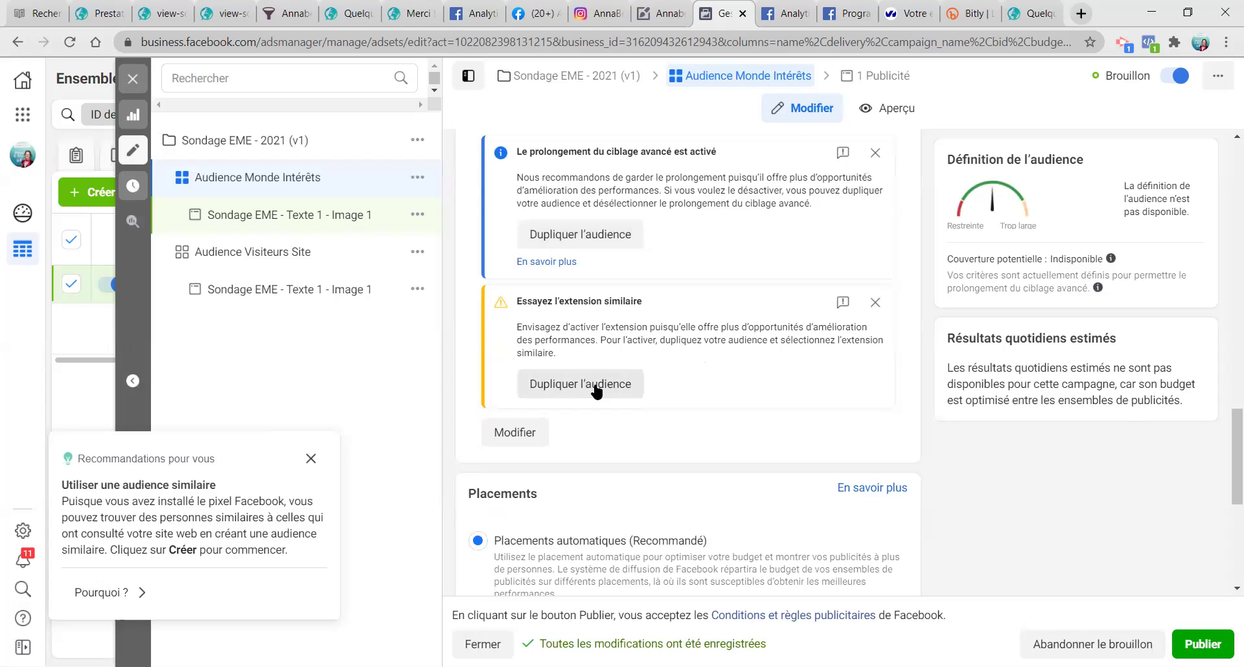
# Step: Make the ad set's audience editable and remove the Website Visitors audiences
pyautogui.click(625, 385)
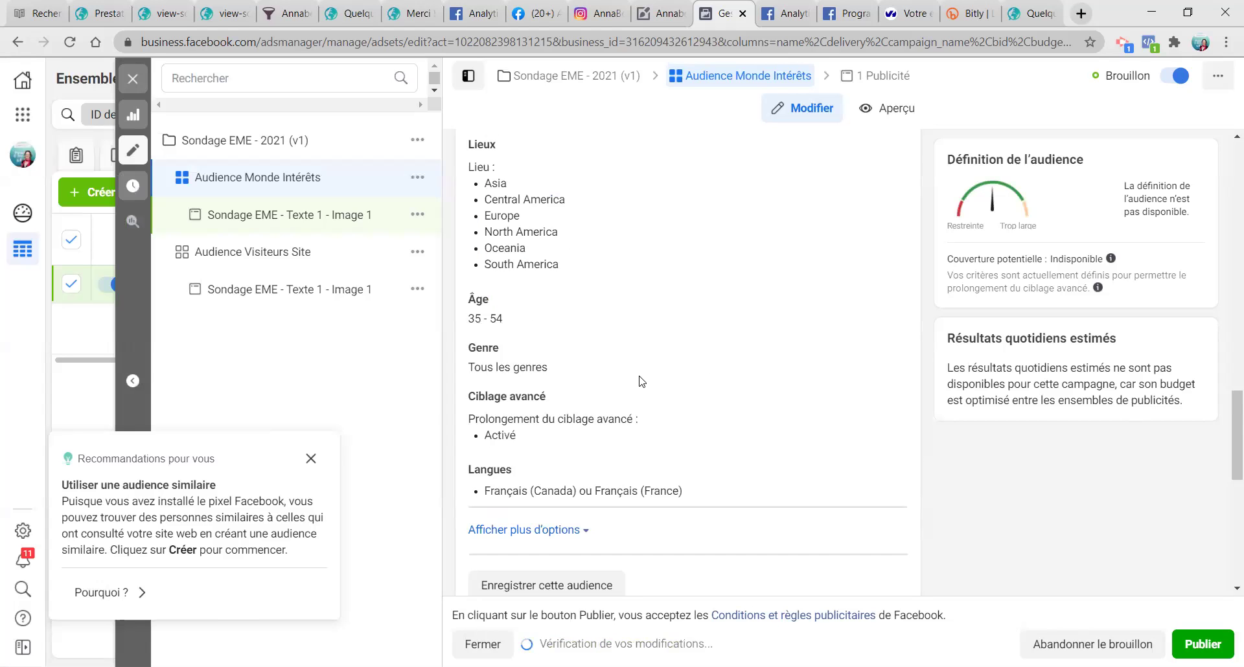
pyautogui.scroll(3, 646, 382)
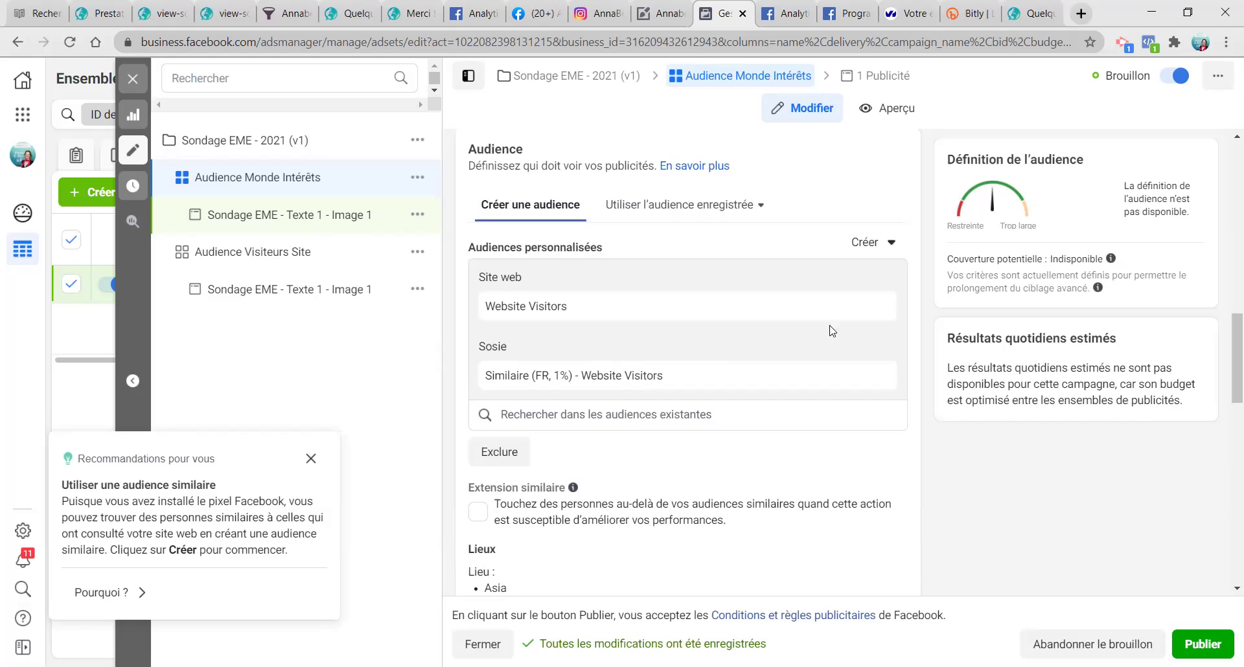
pyautogui.click(875, 306)
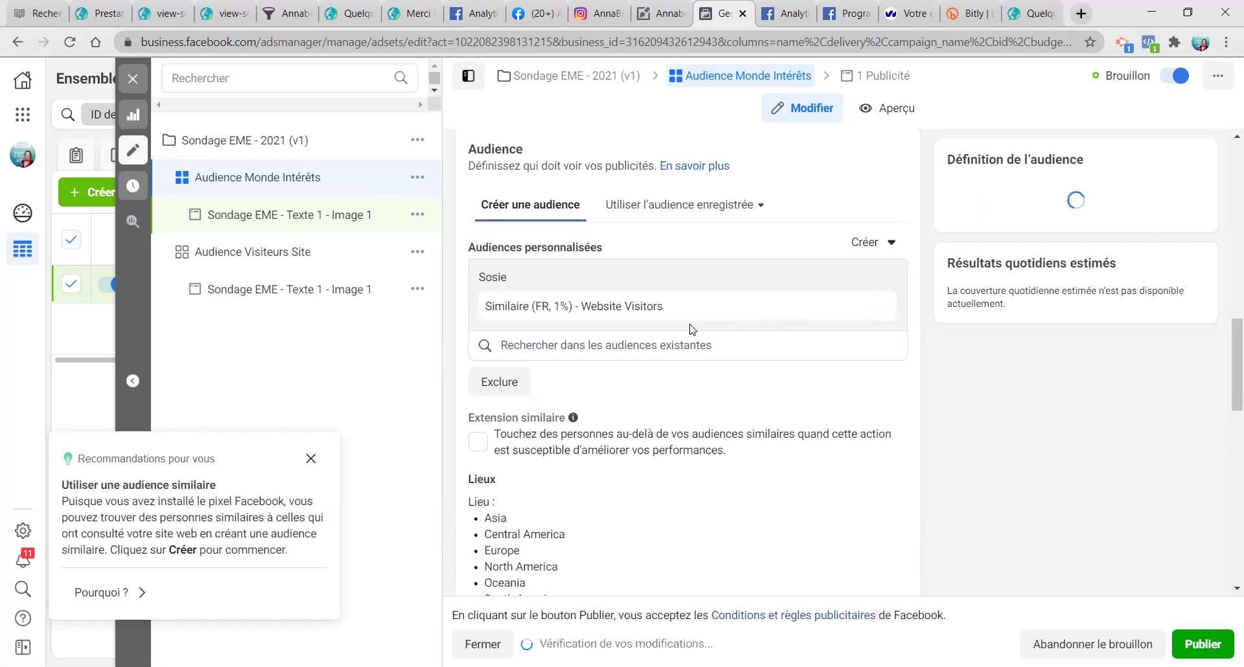
pyautogui.click(875, 307)
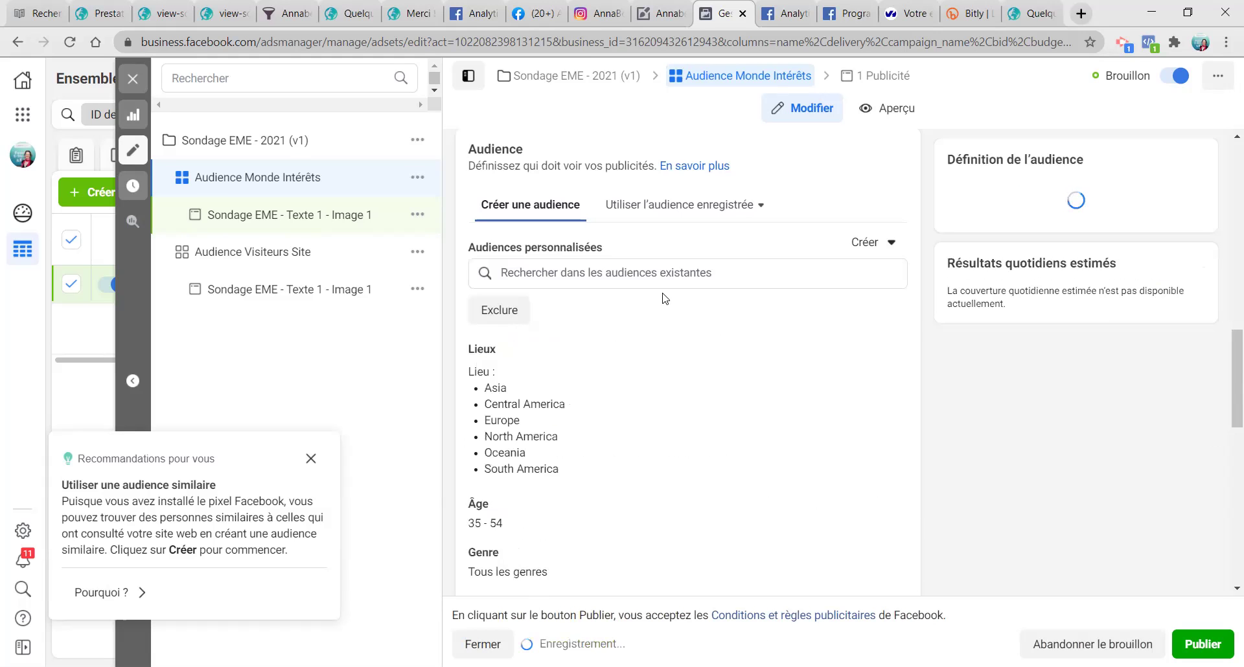
# Step: Add the 1%, 1–2% and 2–3% LB-contacts-Pro lookalikes as custom audiences
pyautogui.click(623, 273)
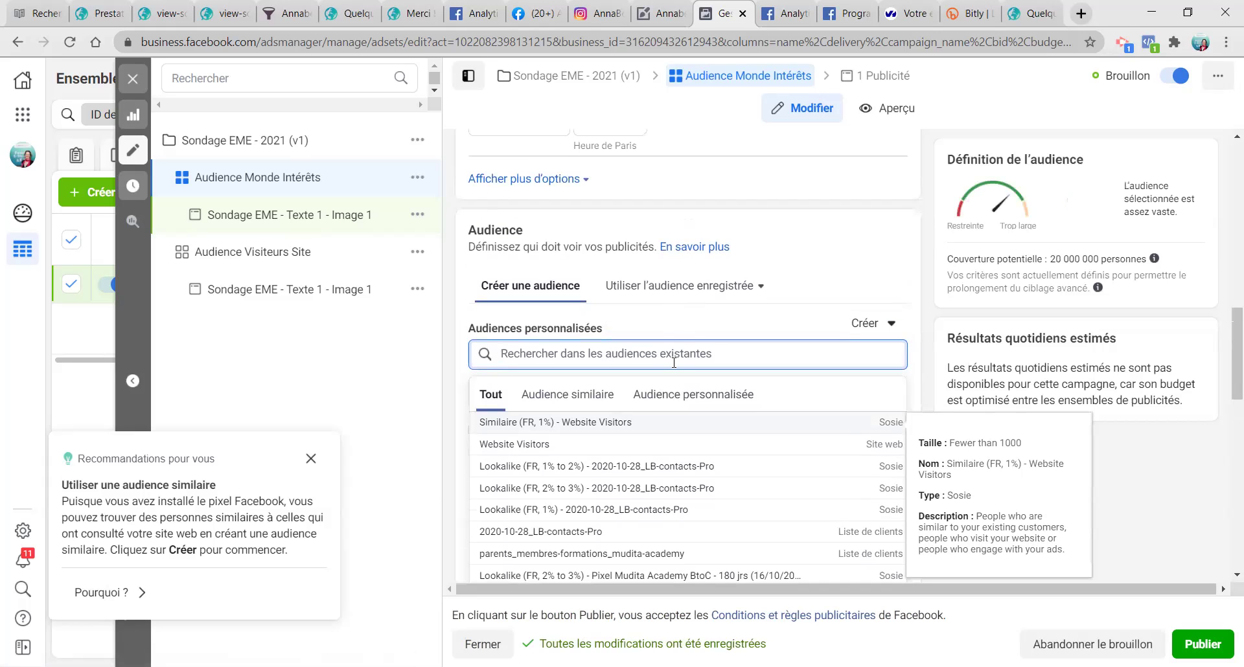
pyautogui.click(673, 397)
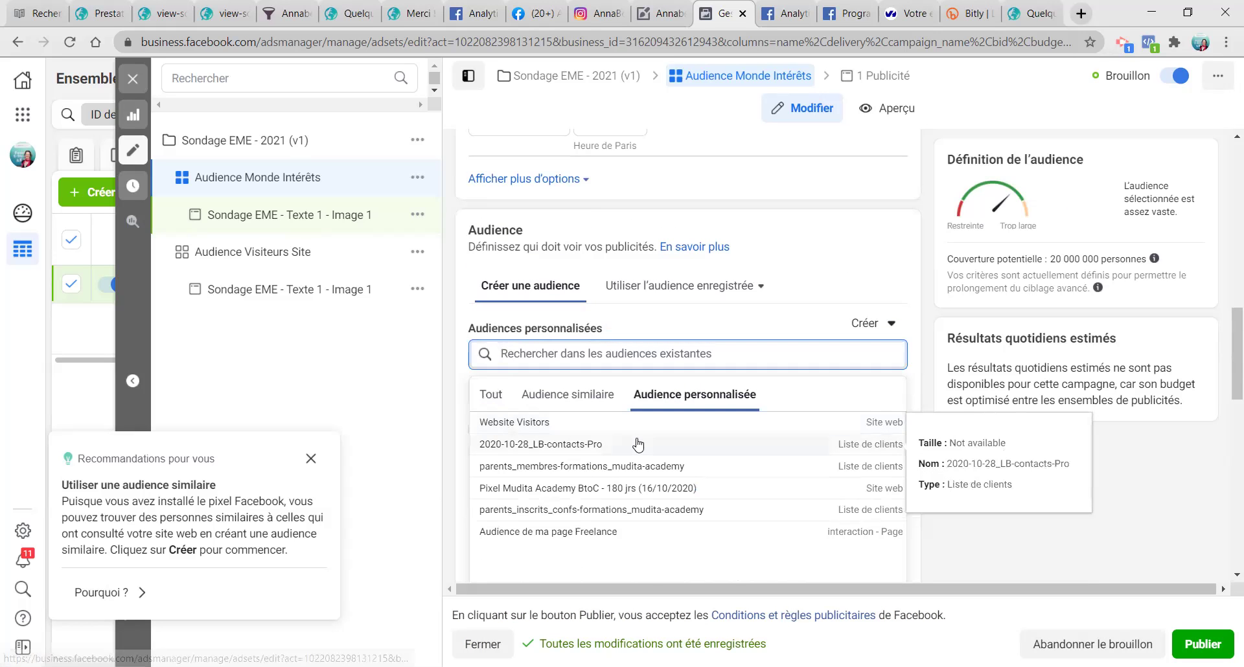
pyautogui.click(586, 395)
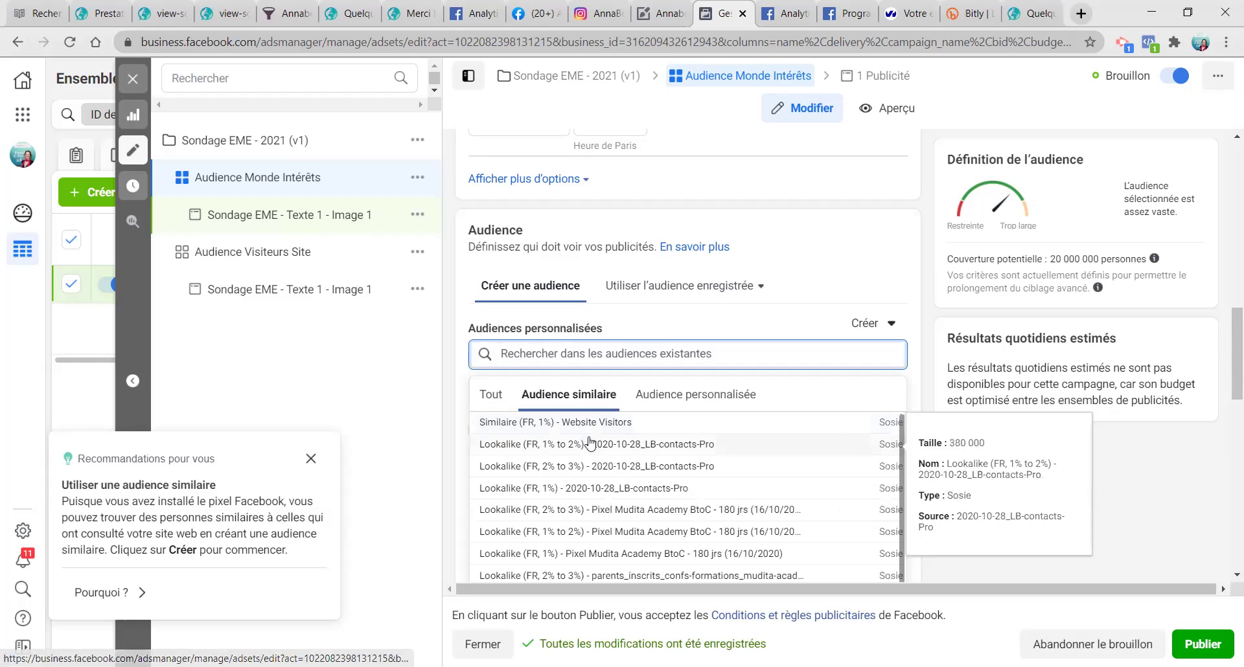
pyautogui.click(596, 491)
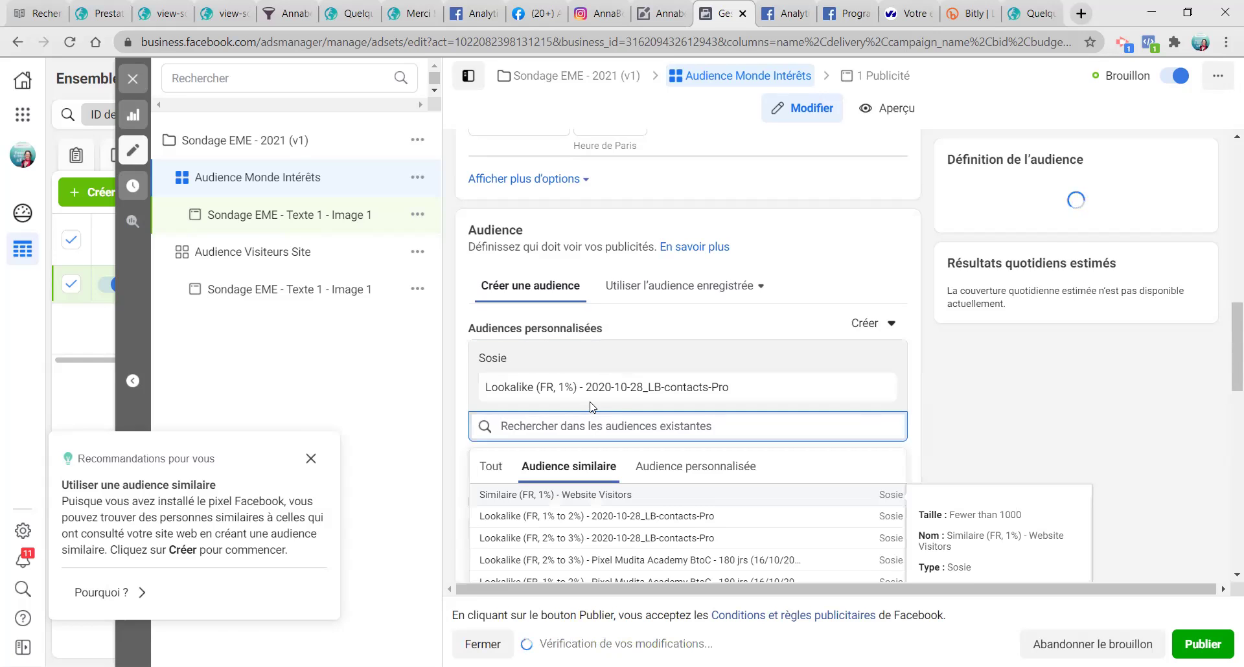
pyautogui.click(587, 516)
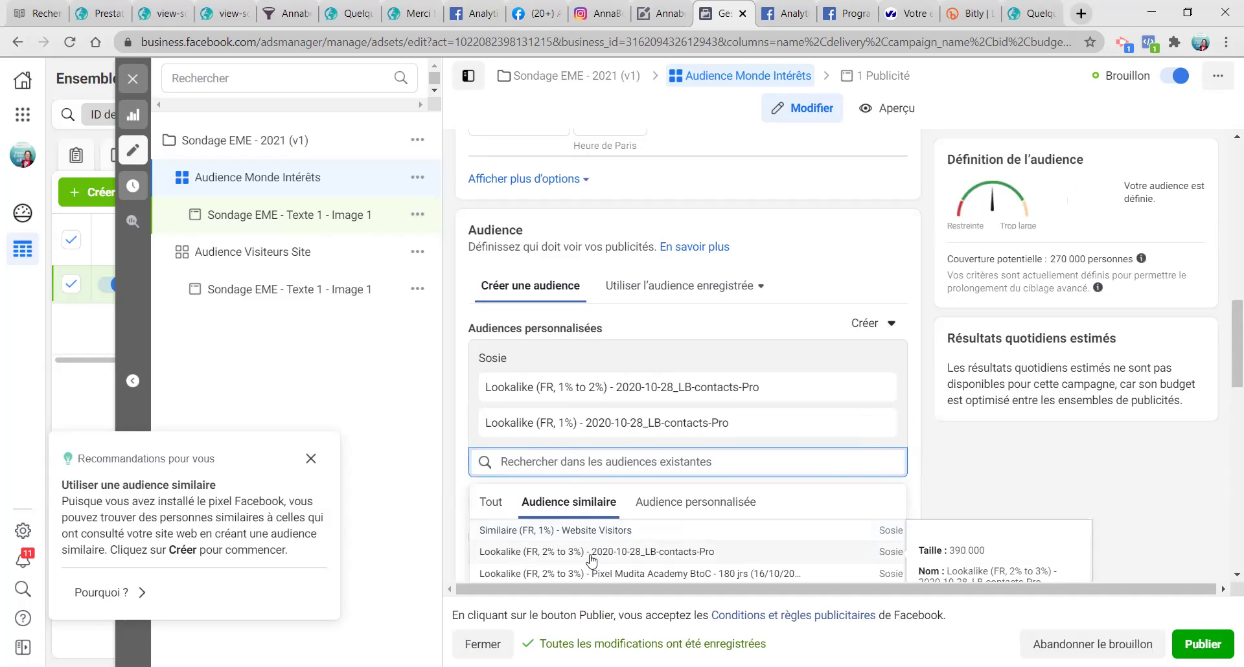
pyautogui.click(590, 554)
pyautogui.scroll(-1, 699, 421)
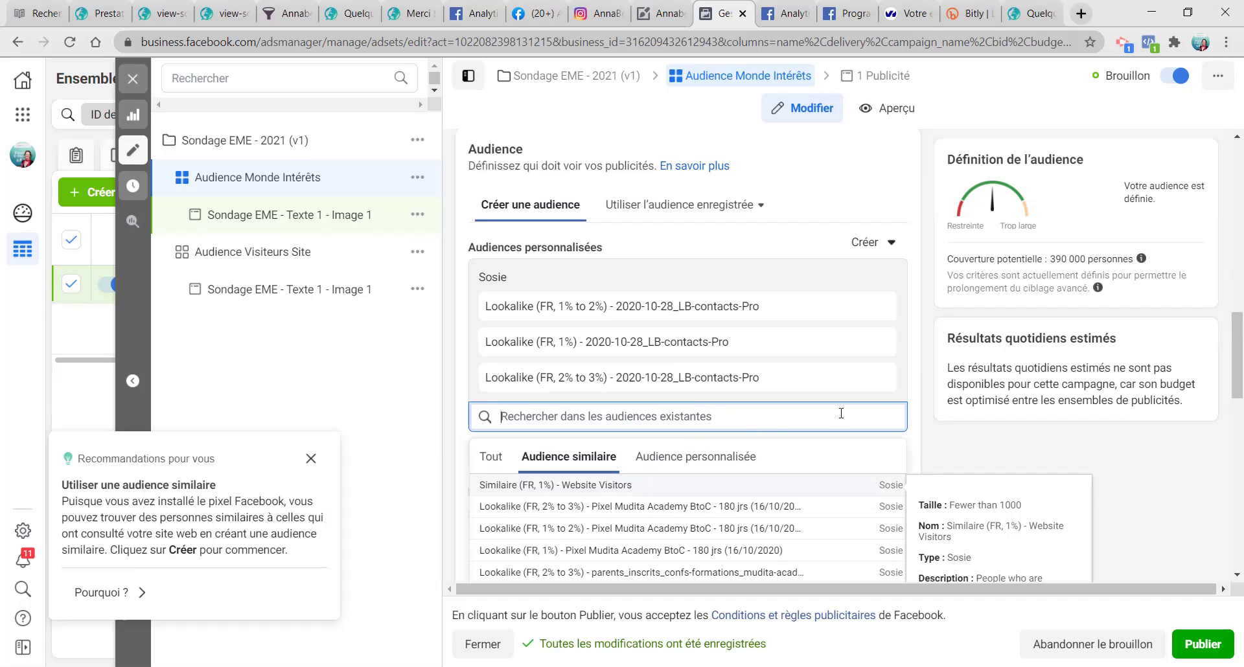
pyautogui.click(919, 432)
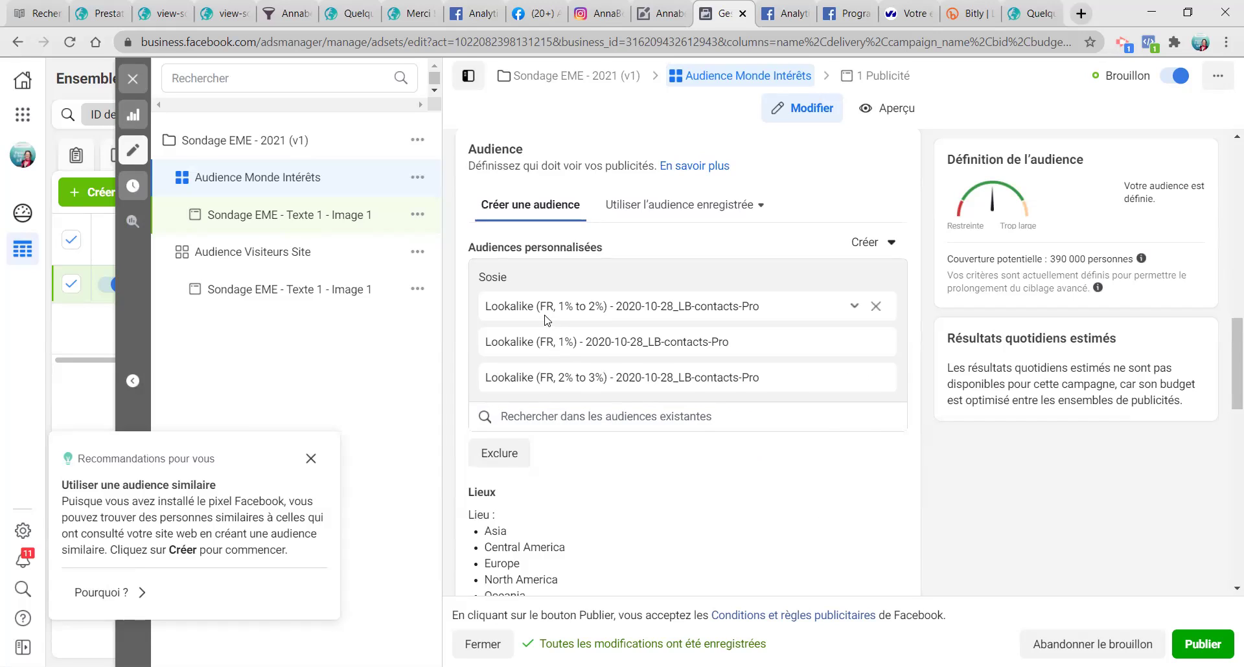
# Step: Check the 390 000 potential coverage and choose Enregistrer cette audience
pyautogui.scroll(-1, 541, 449)
pyautogui.scroll(-5, 538, 446)
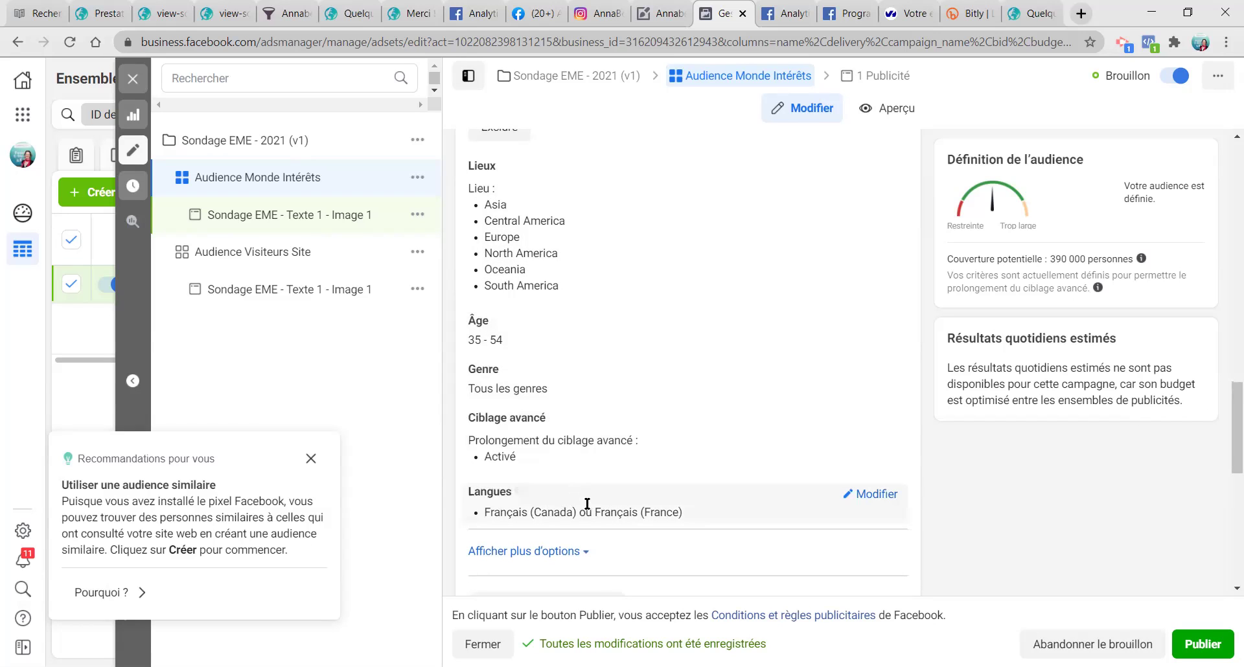
pyautogui.scroll(-1, 572, 501)
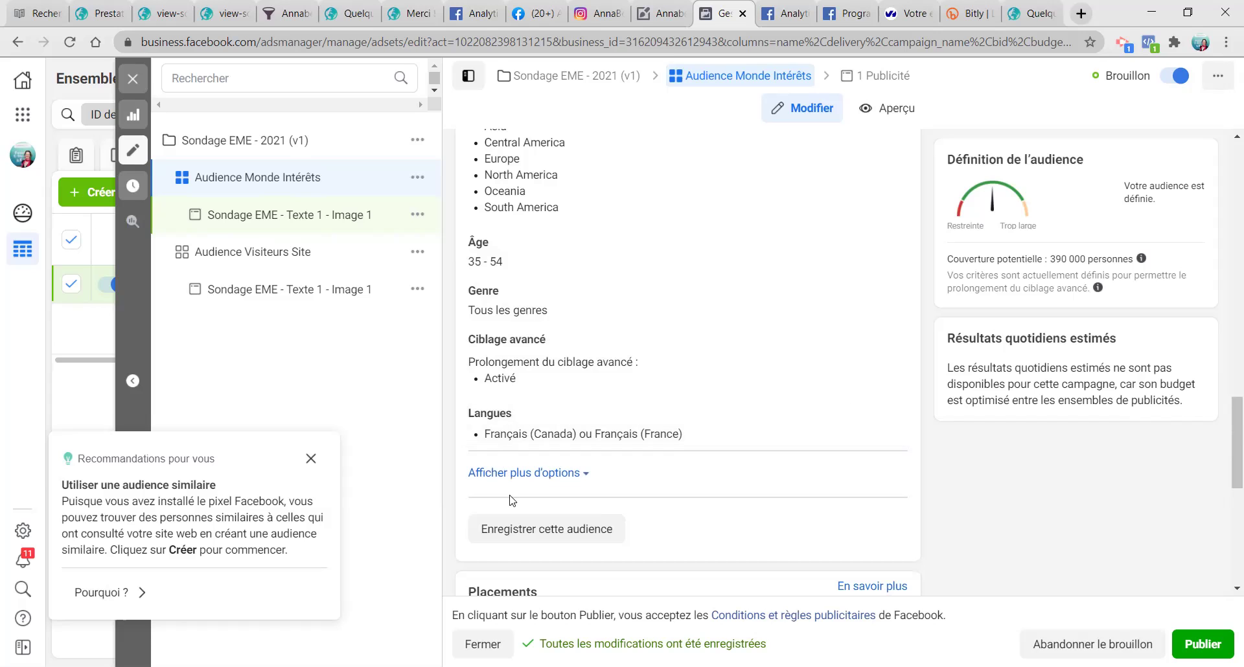
pyautogui.scroll(5, 563, 528)
pyautogui.scroll(4, 597, 506)
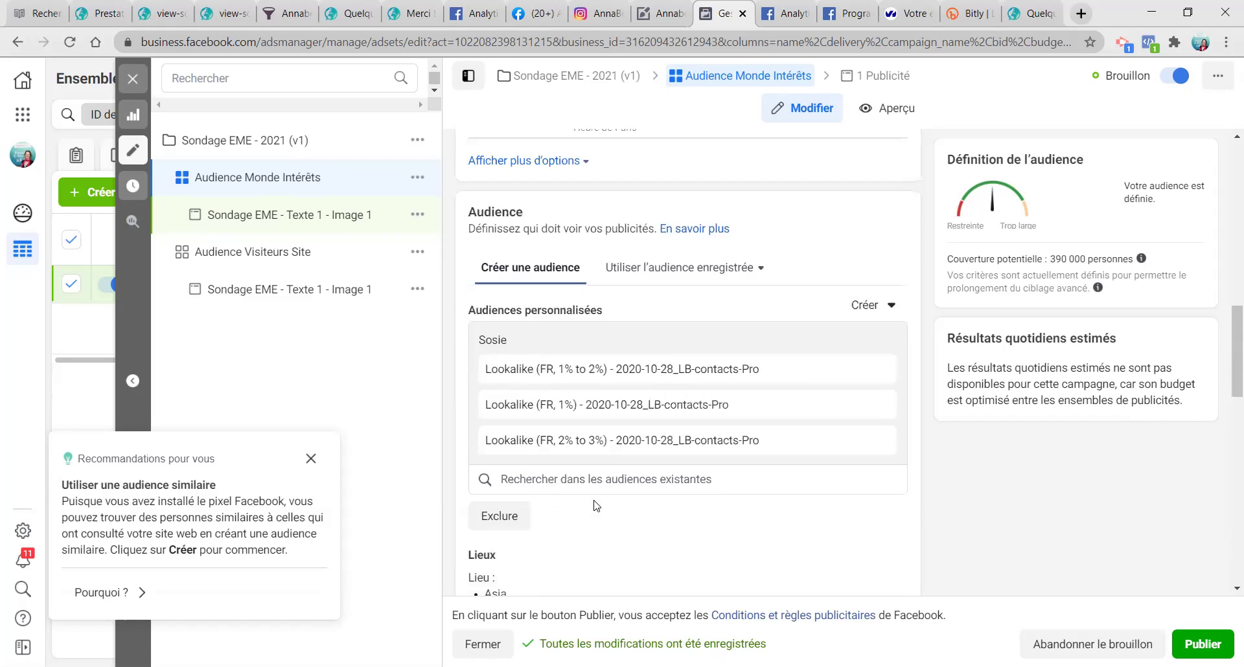
pyautogui.scroll(-10, 557, 524)
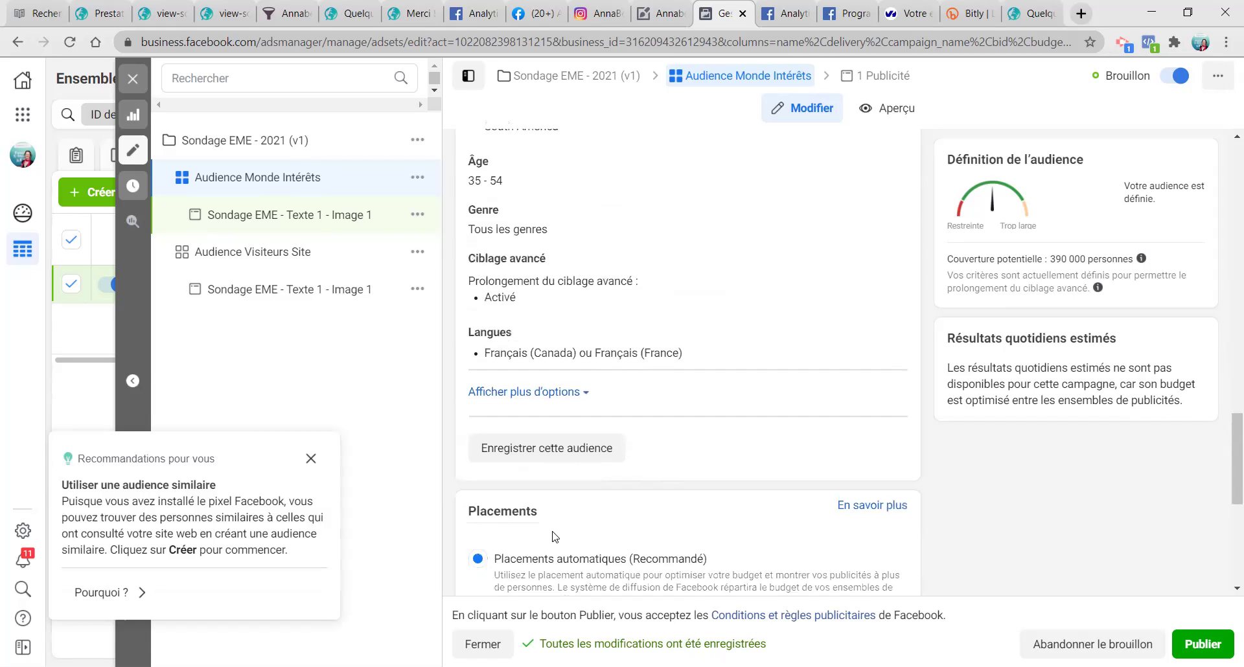
pyautogui.click(542, 453)
# Step: Name the new saved audience 'LaL Contacts LB (Monde FR 35-54)' and save it
pyautogui.moveTo(633, 243); pyautogui.dragTo(517, 248)
pyautogui.write('Contacts LB (Monde')
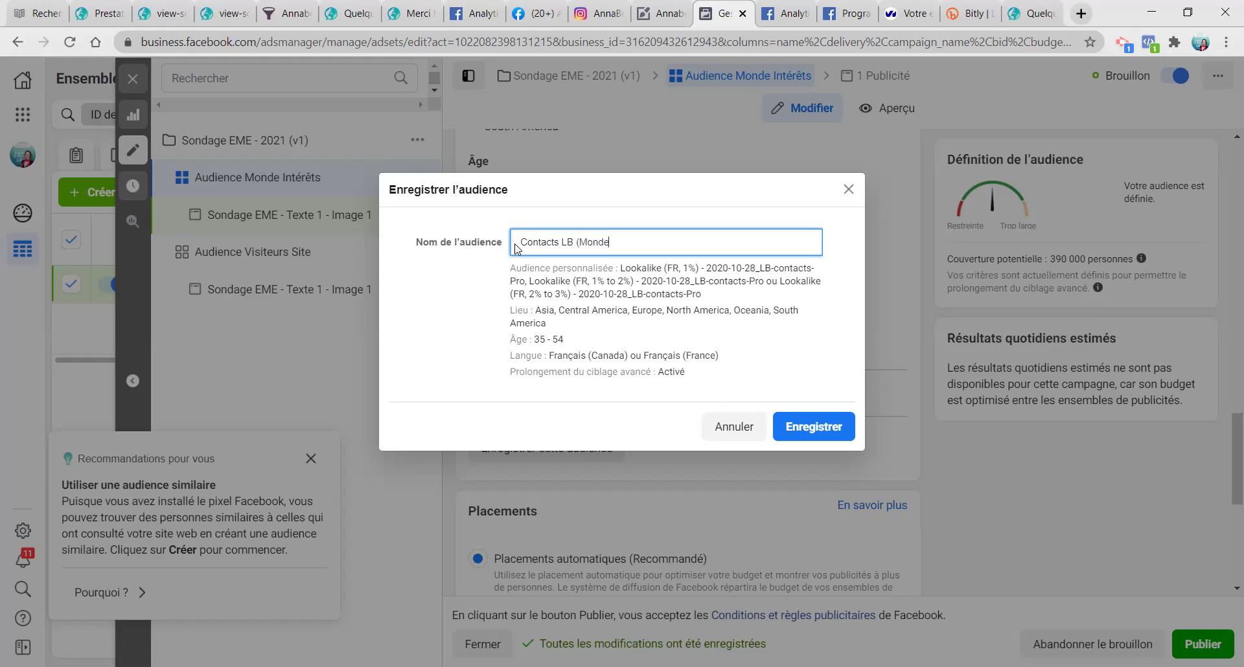
pyautogui.press('alt')
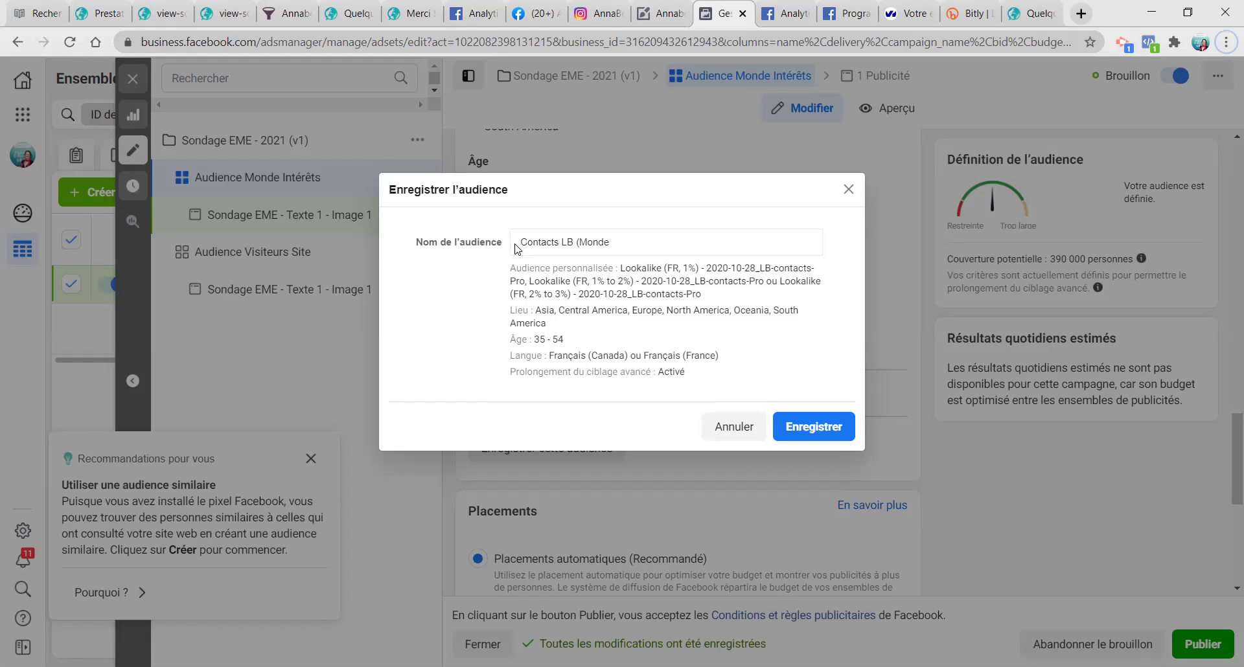
pyautogui.click(669, 243)
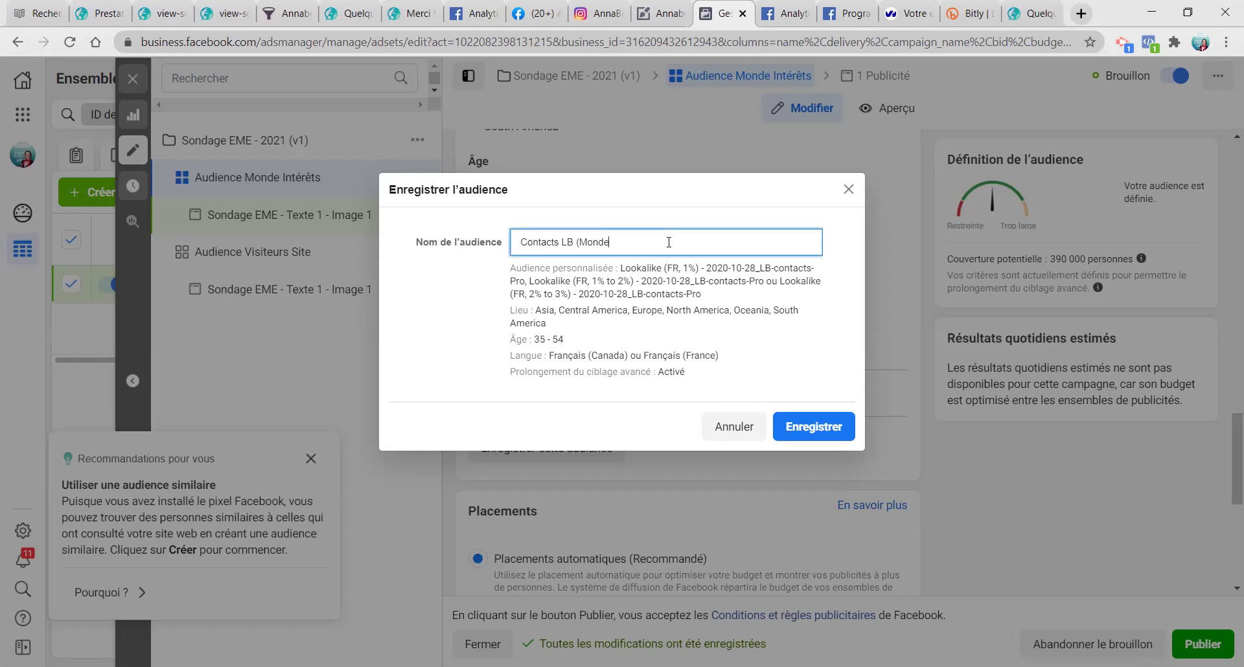
pyautogui.write('FR 35-54')
pyautogui.click(522, 242)
pyautogui.write('La')
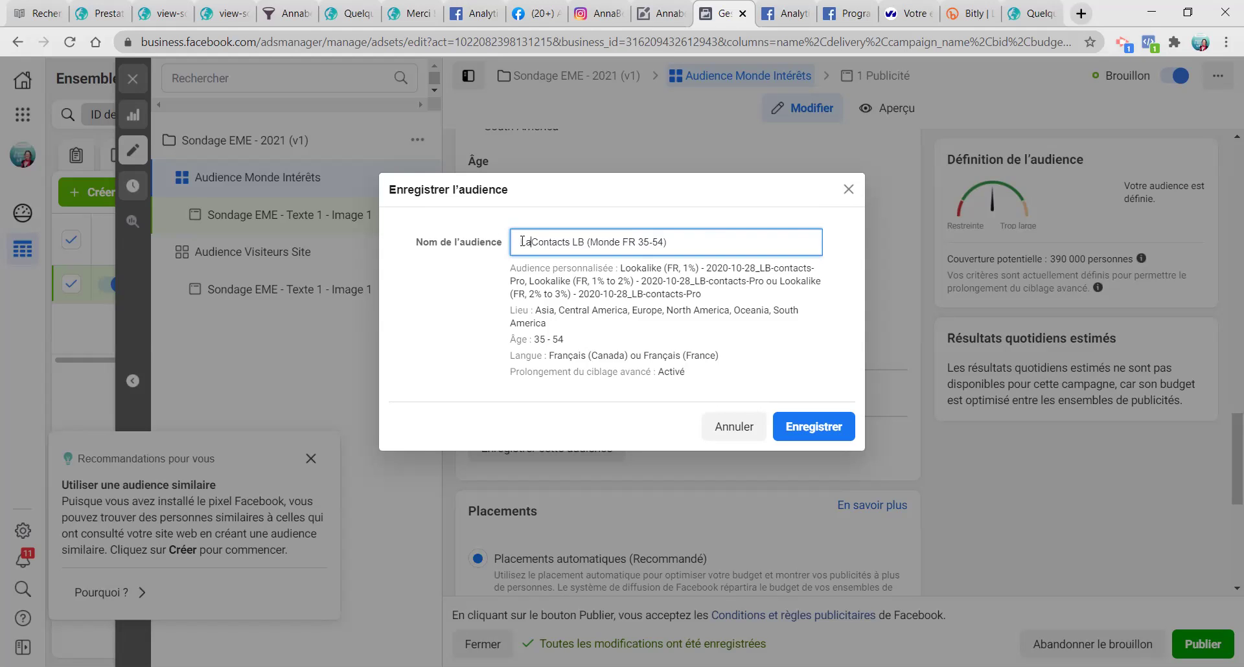
pyautogui.write('L')
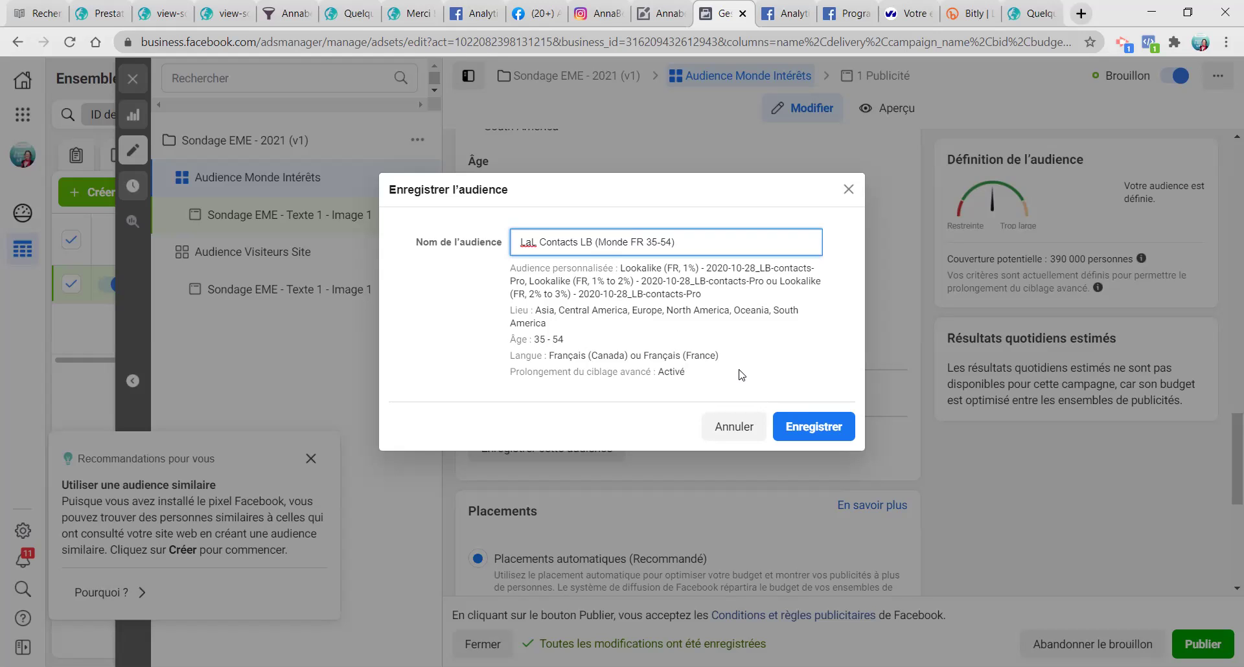
pyautogui.click(808, 428)
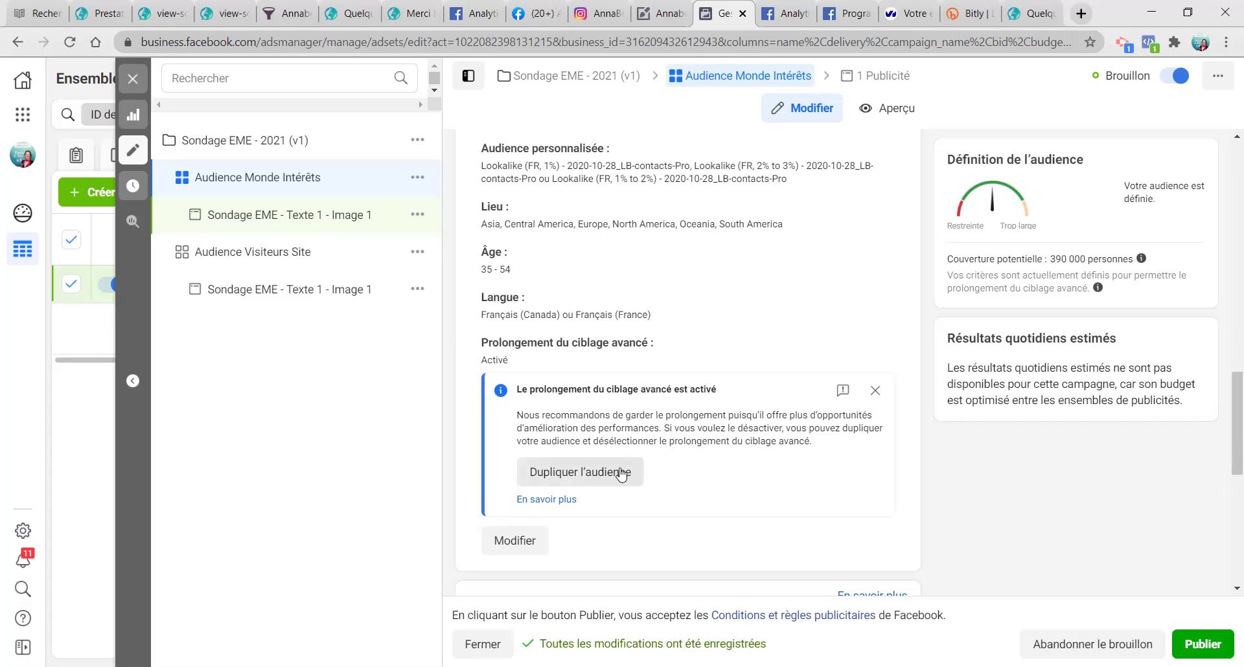
pyautogui.scroll(5, 589, 327)
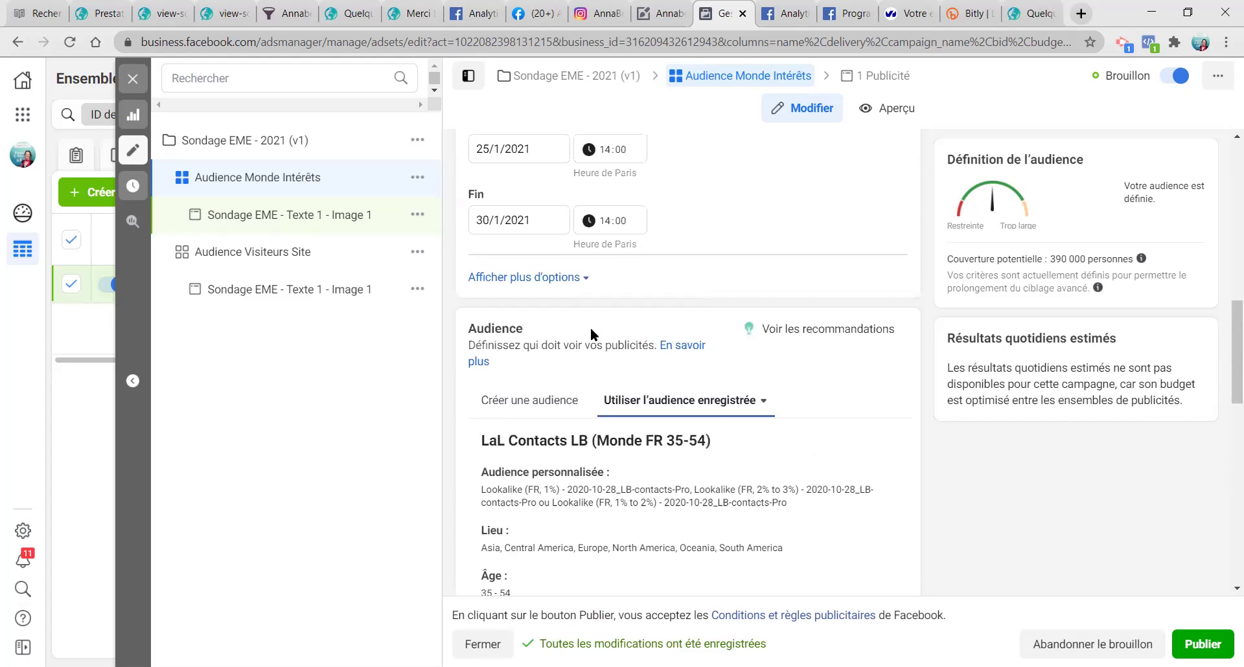
pyautogui.scroll(-3, 643, 405)
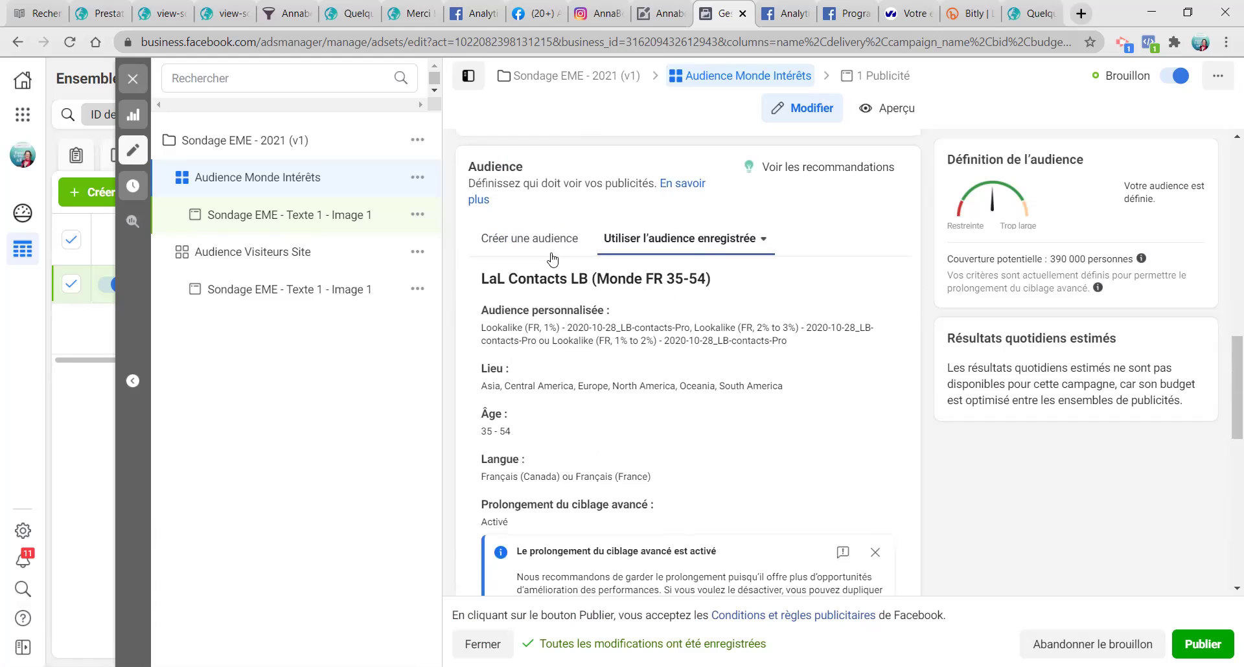
# Step: Choose LaL Contacts LB (Monde FR 35-54) from the saved audiences list for Audience Monde Intérêts
pyautogui.click(629, 240)
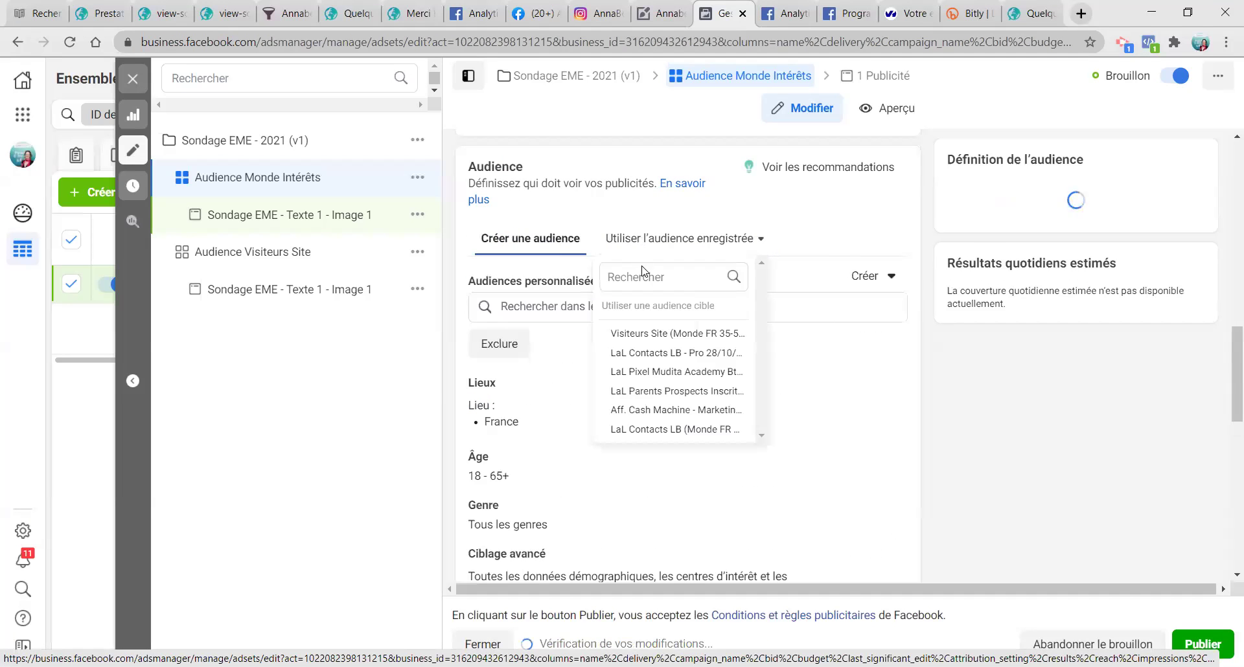
pyautogui.moveTo(673, 336)
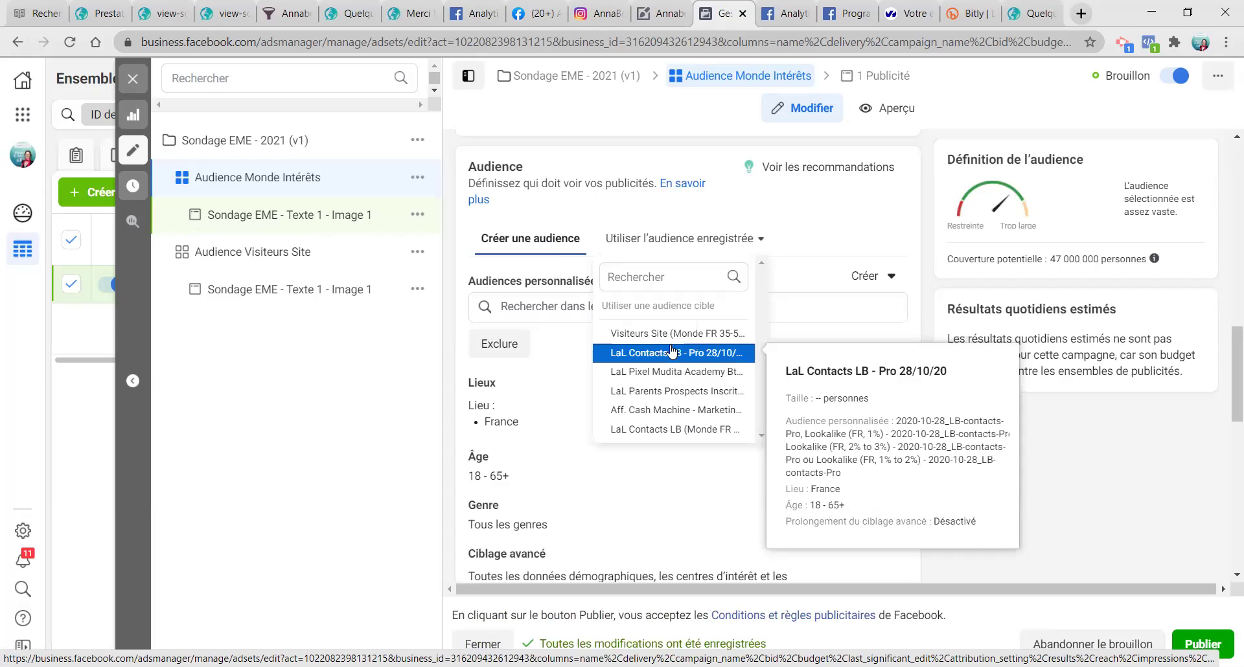
pyautogui.scroll(-1, 710, 355)
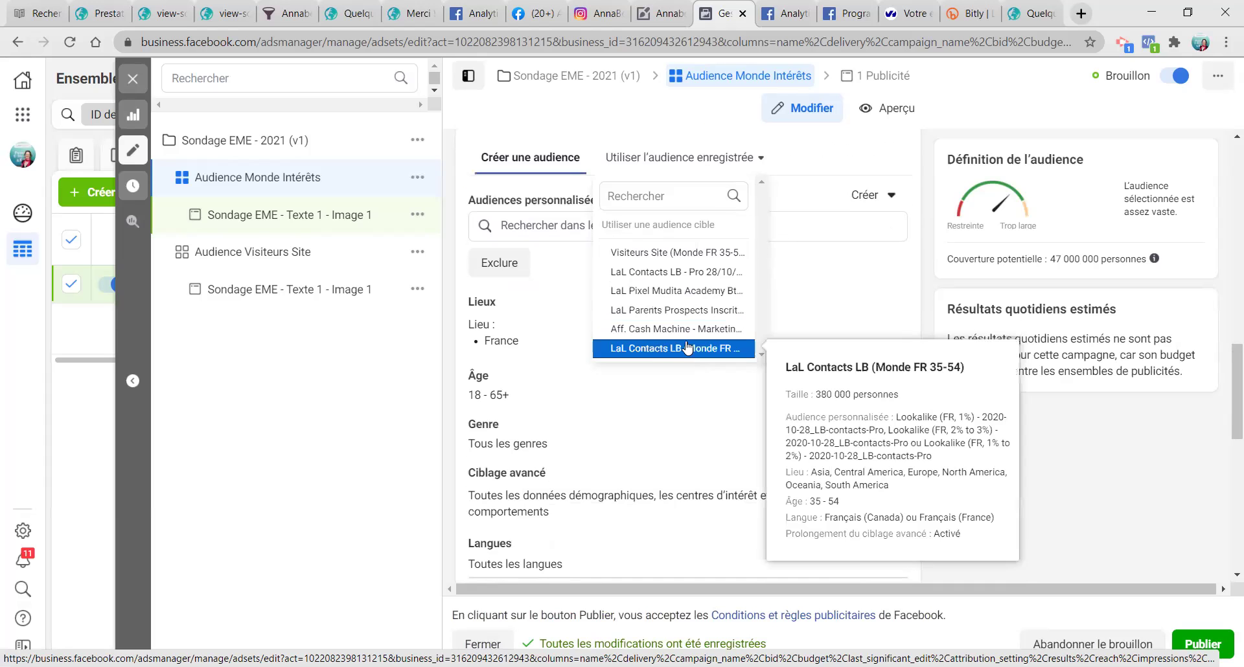
pyautogui.click(694, 353)
pyautogui.scroll(5, 620, 294)
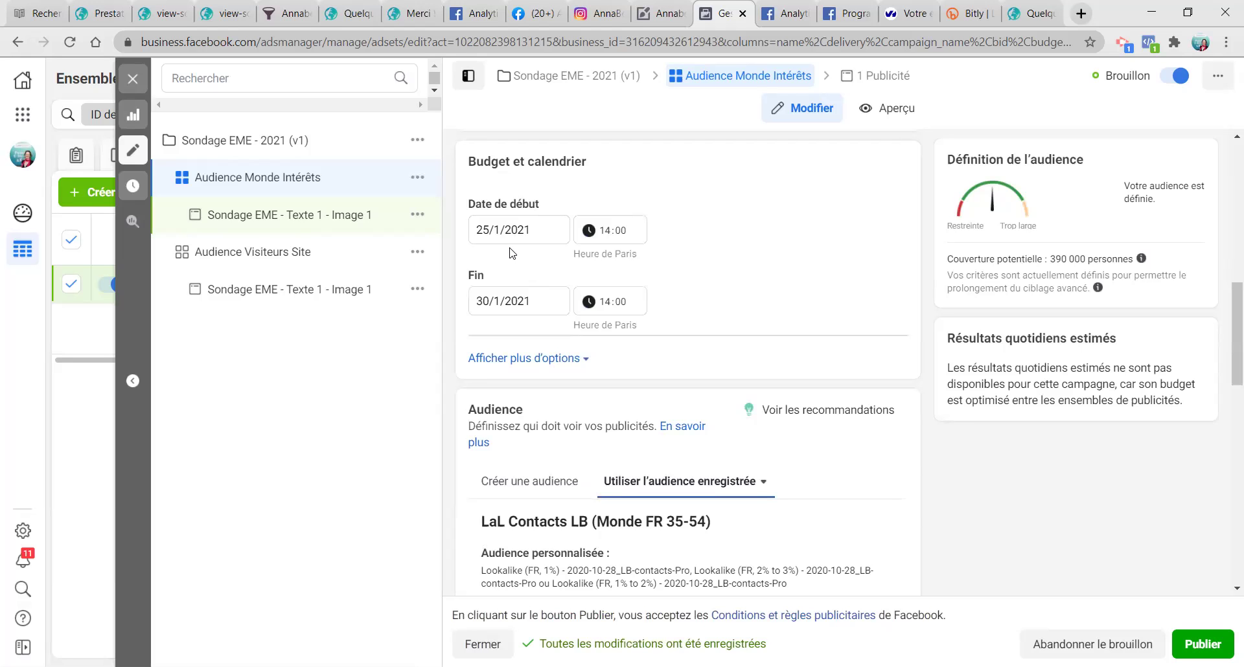
pyautogui.scroll(9, 527, 313)
pyautogui.scroll(1, 566, 317)
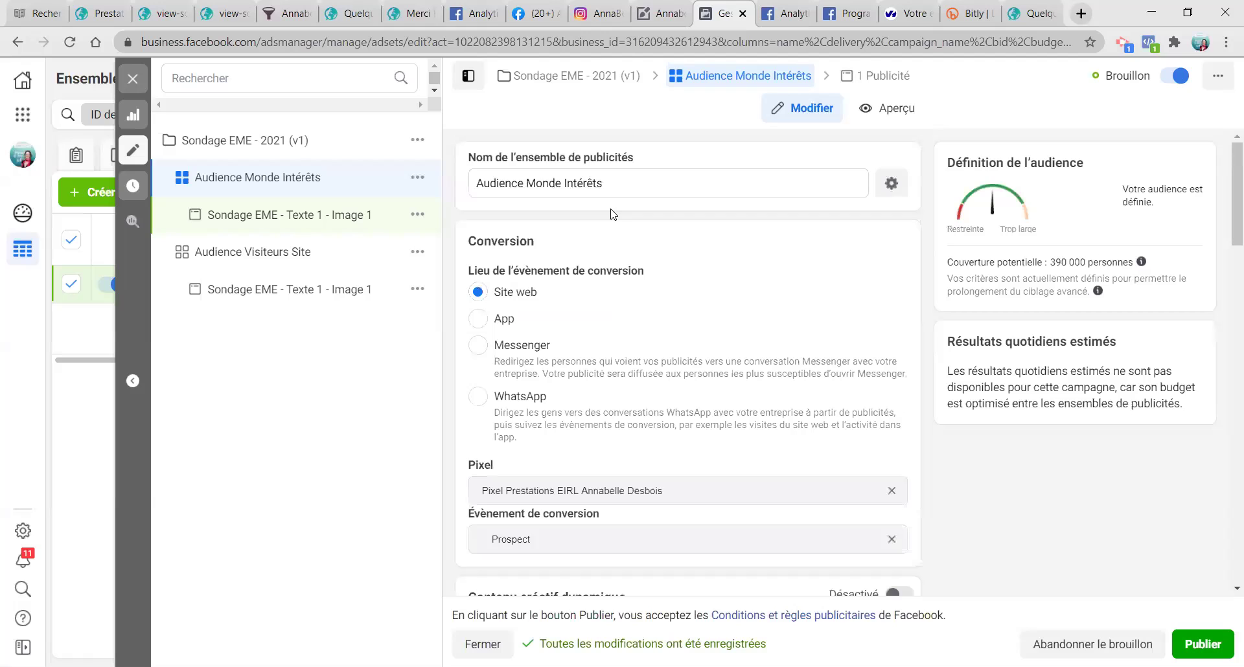
# Step: Replace 'Intérêts' in the ad set name so it reads 'Audience Monde LaL Contacts LB', review the form, and commit
pyautogui.doubleClick(583, 185)
pyautogui.write('LaL Contacts LB')
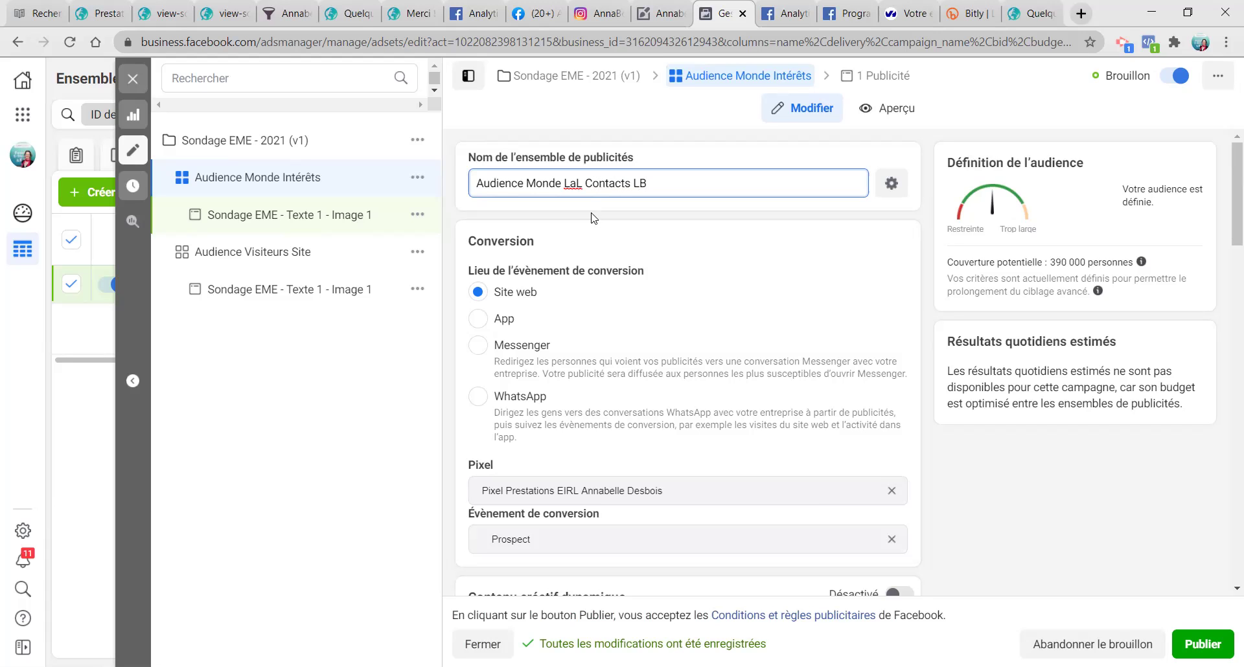
pyautogui.scroll(-6, 625, 269)
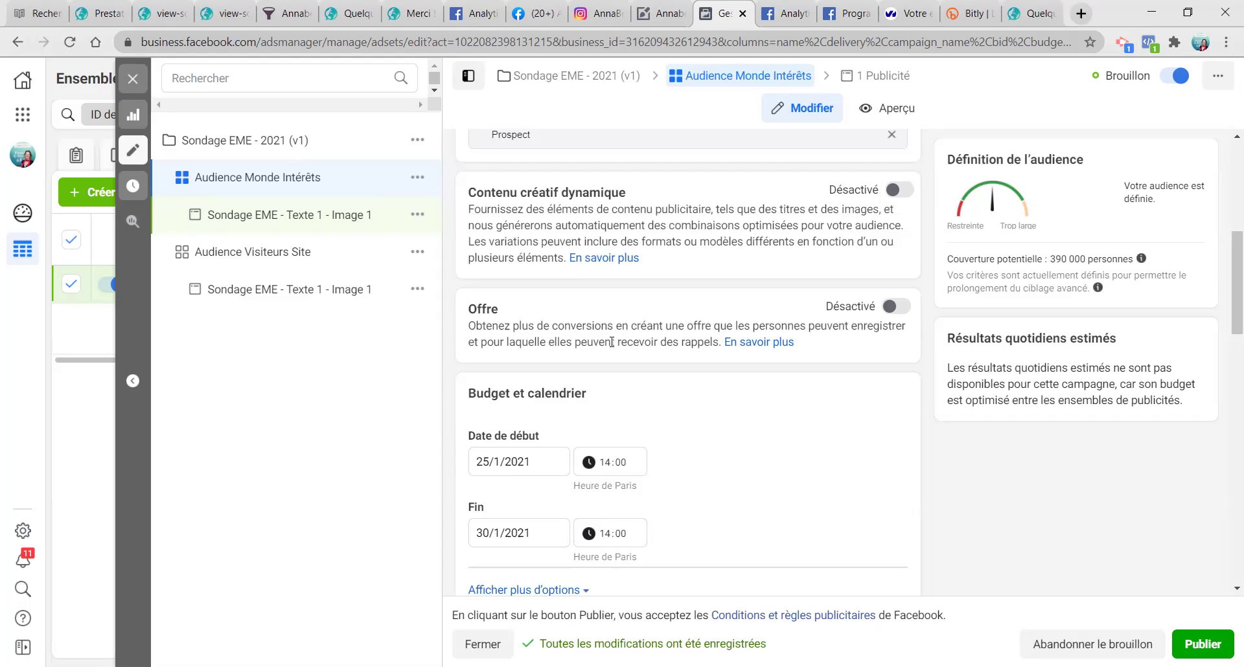
pyautogui.scroll(-6, 611, 342)
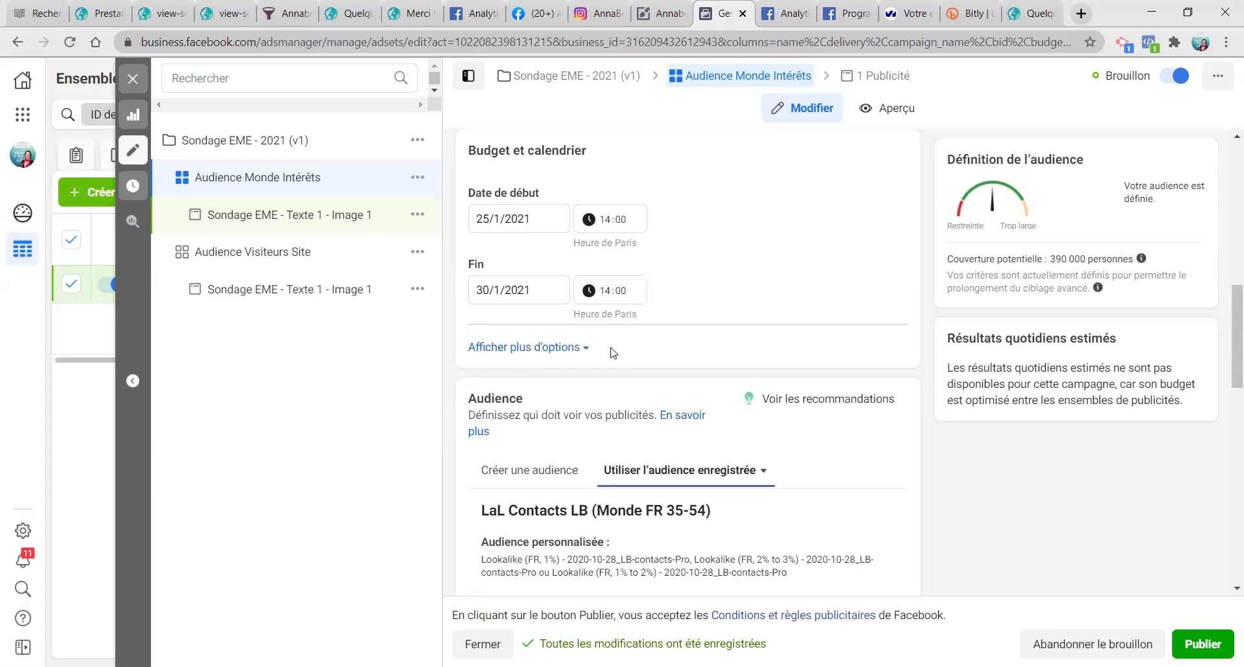
pyautogui.scroll(-4, 612, 349)
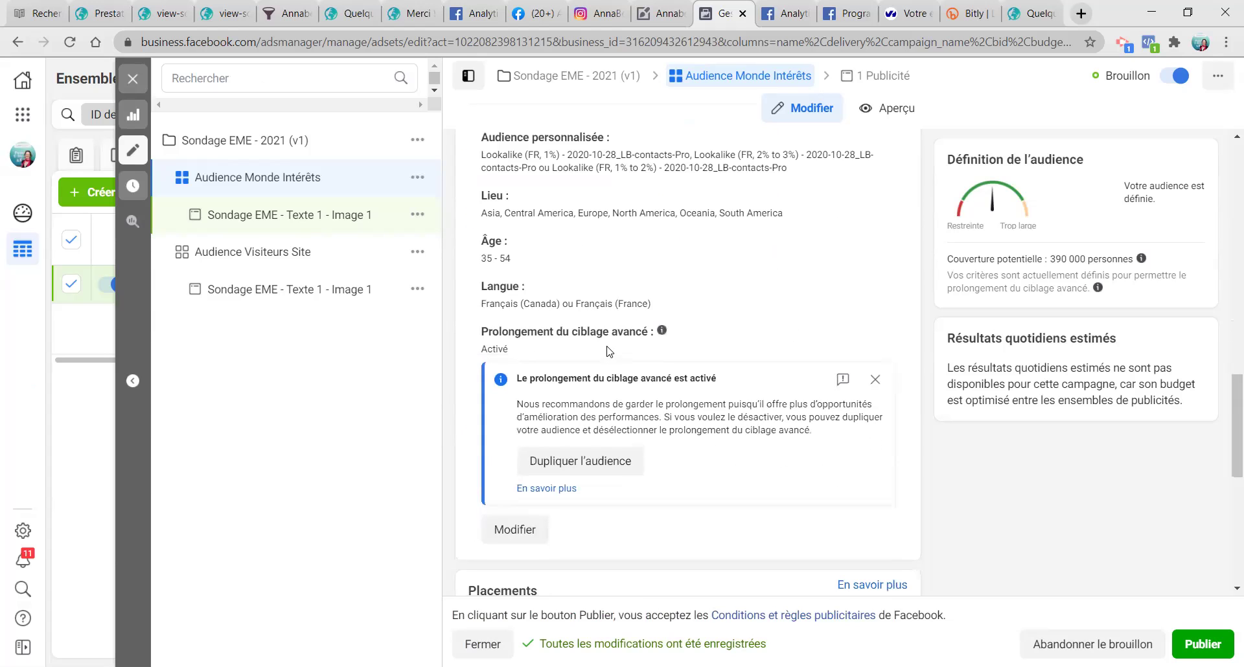
pyautogui.scroll(-4, 685, 279)
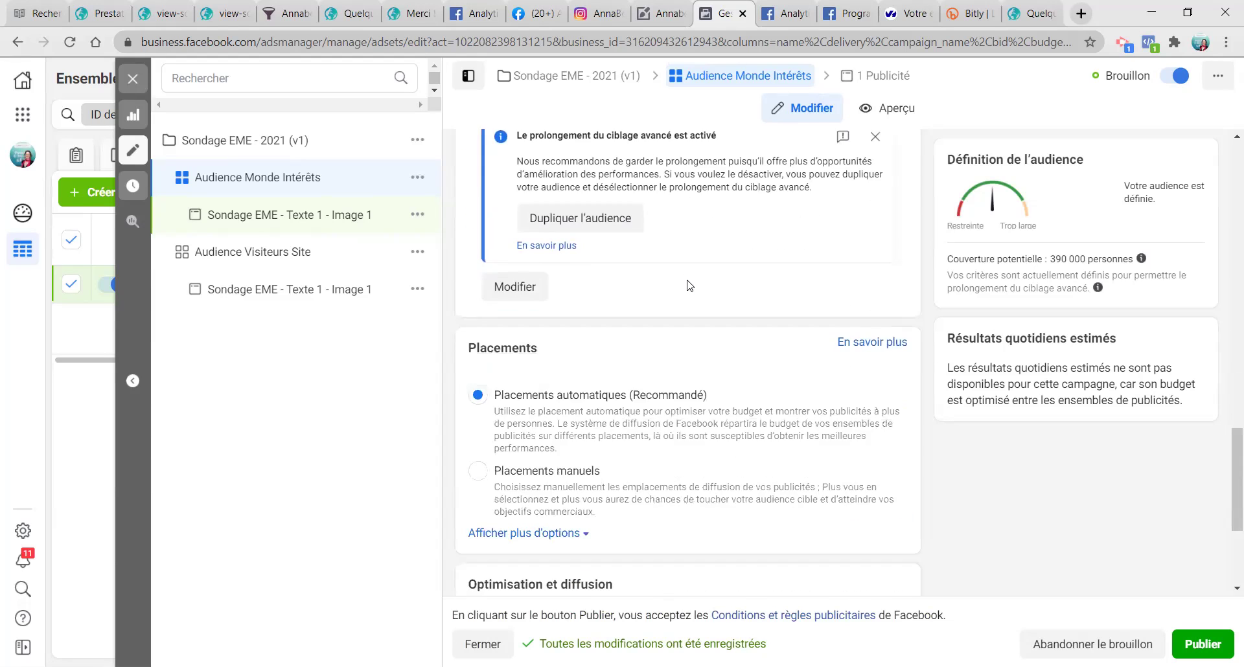
pyautogui.scroll(-4, 689, 286)
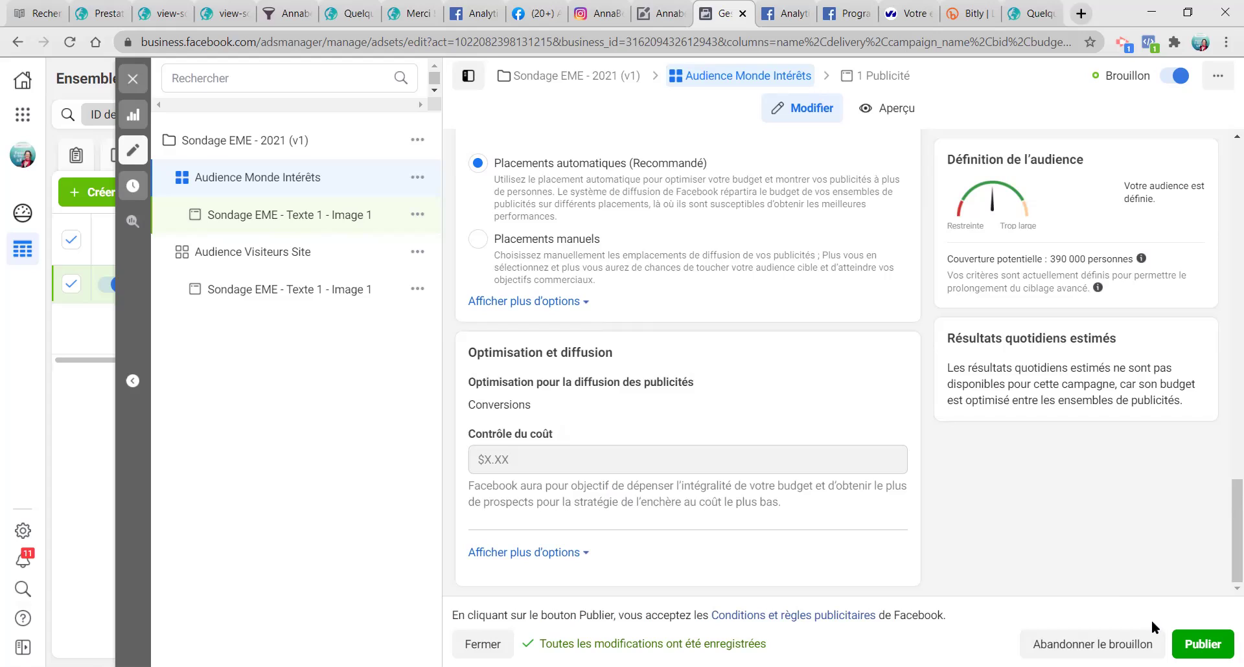
pyautogui.click(296, 220)
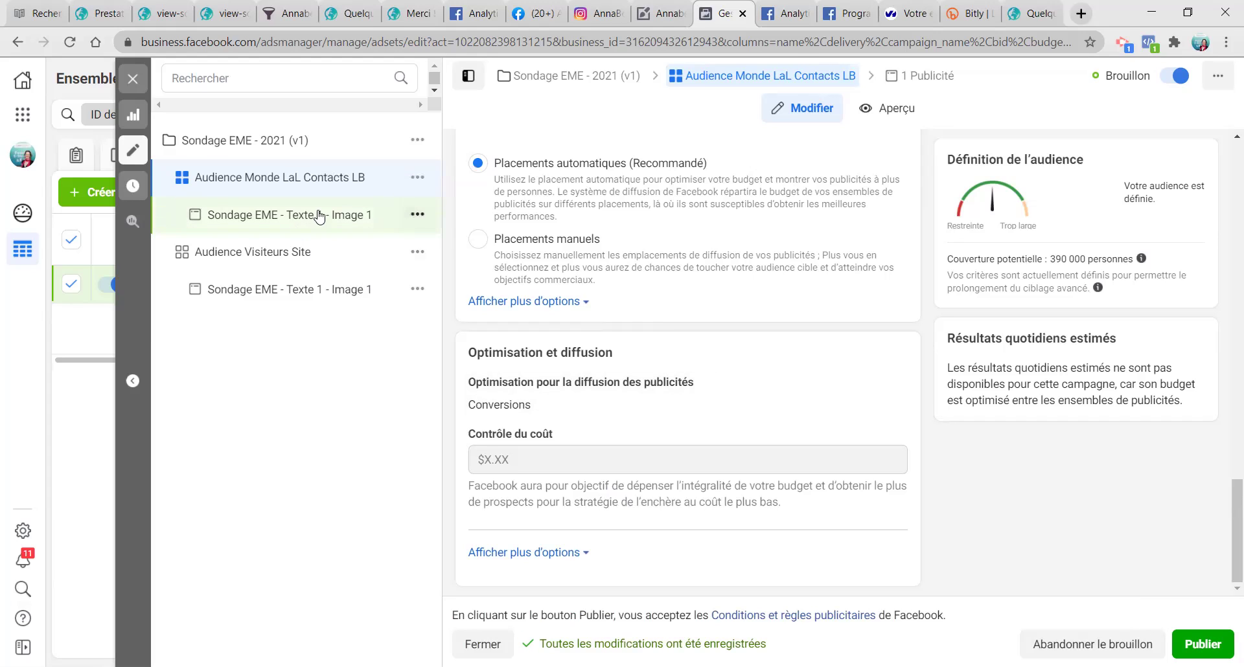
# Step: Publish the Audience Monde LaL Contacts LB ad set with its ad, then close the editor
pyautogui.click(1204, 645)
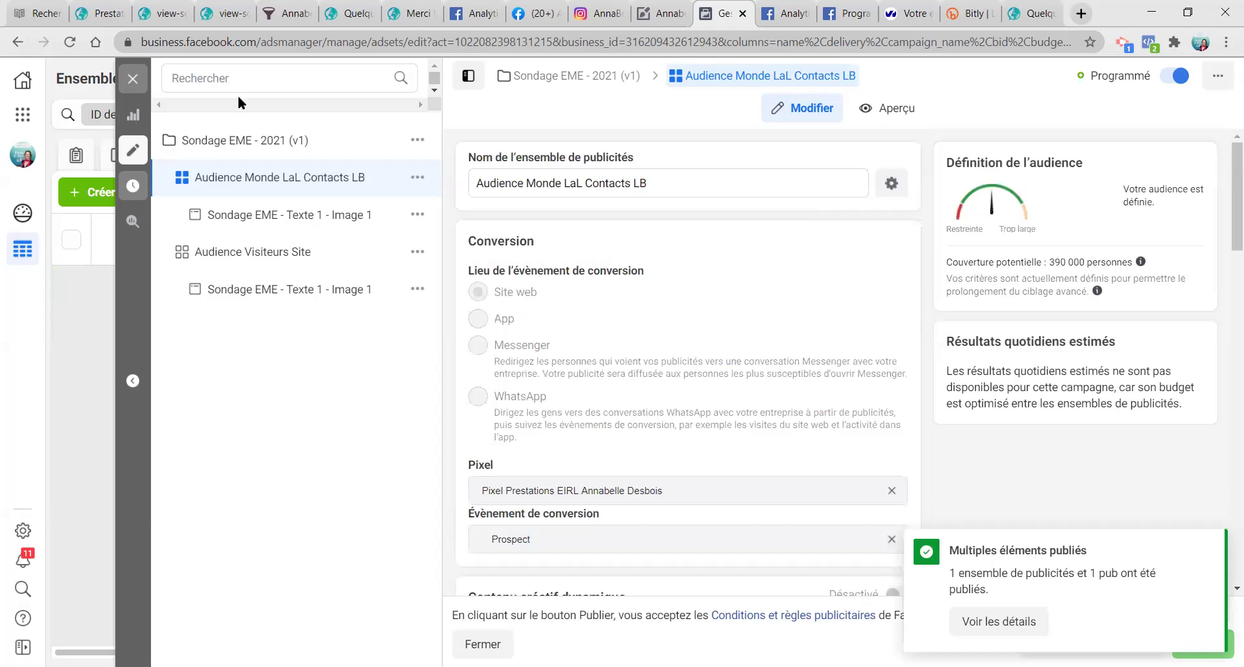
pyautogui.click(133, 78)
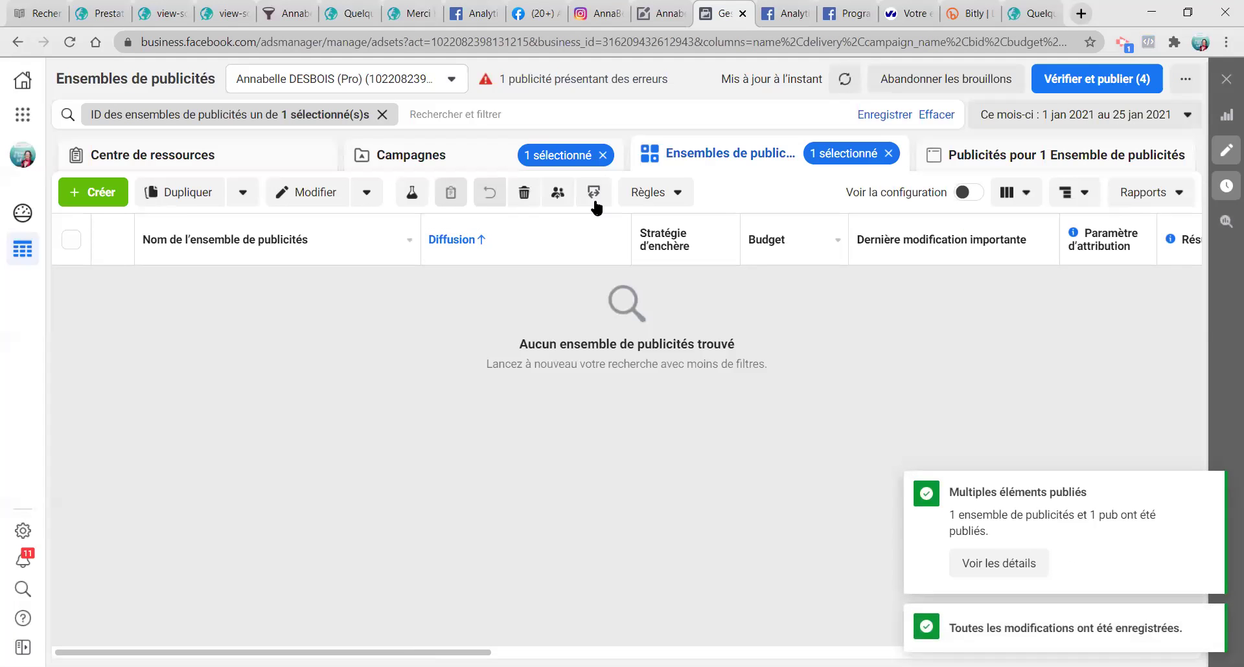
# Step: Switch to the Campaigns list with filters cleared, checking the date range and ad account menus
pyautogui.click(471, 158)
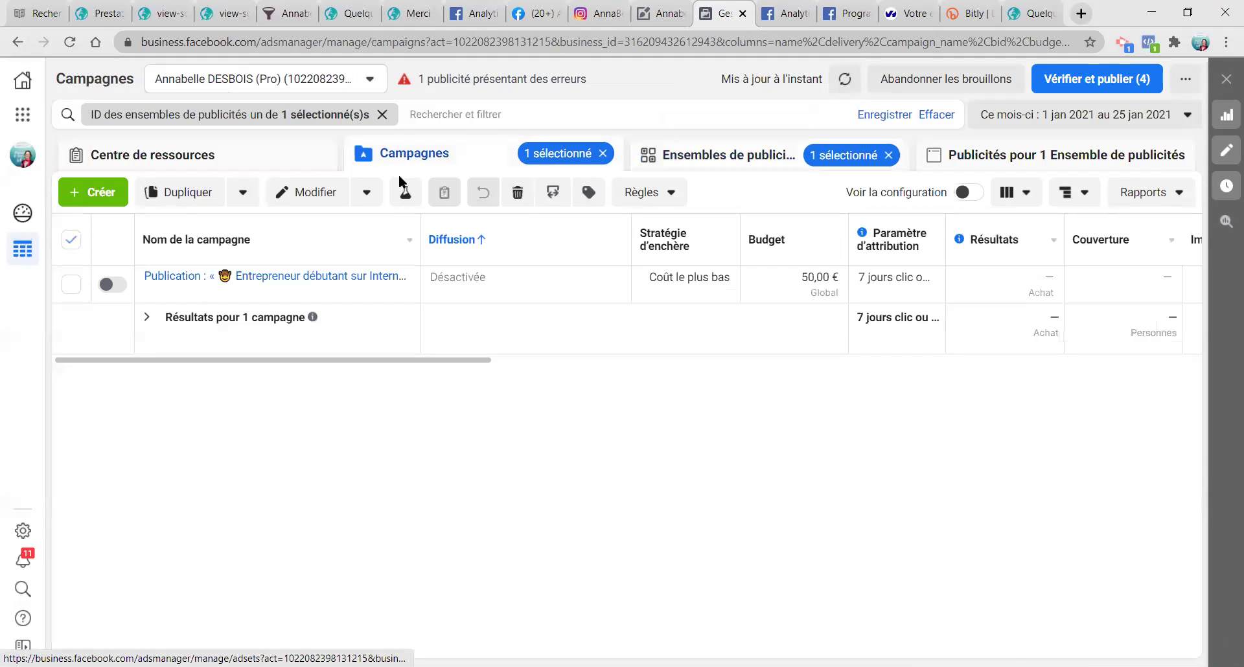
pyautogui.click(603, 155)
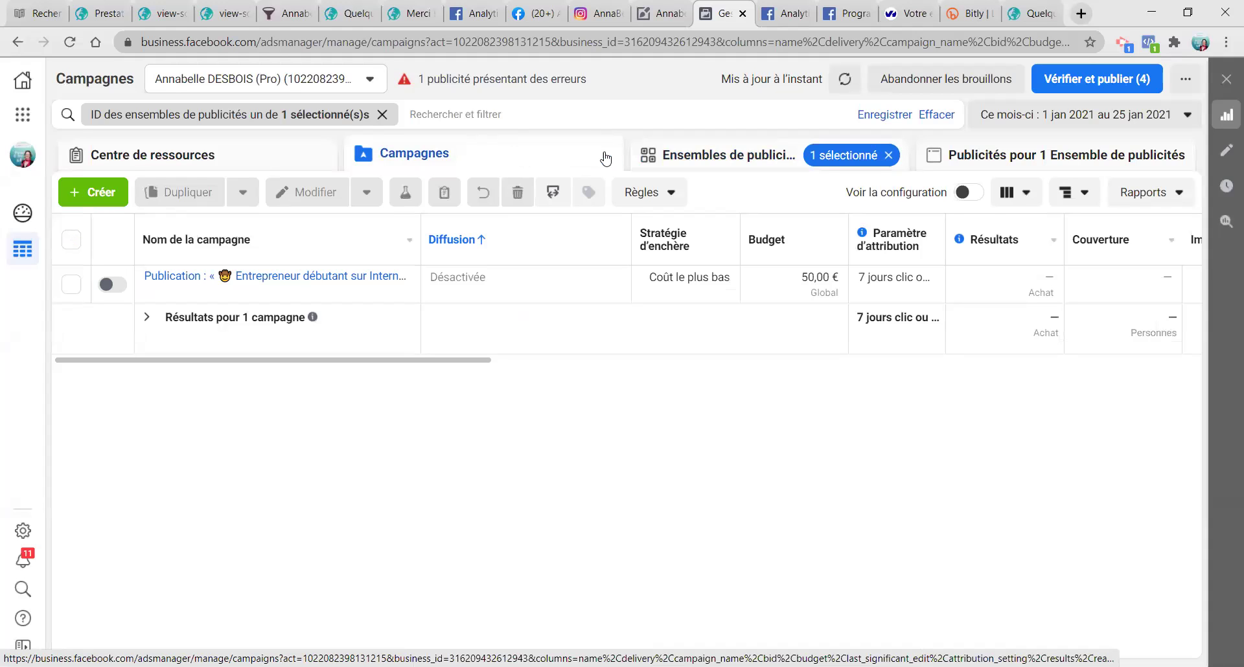
pyautogui.click(883, 156)
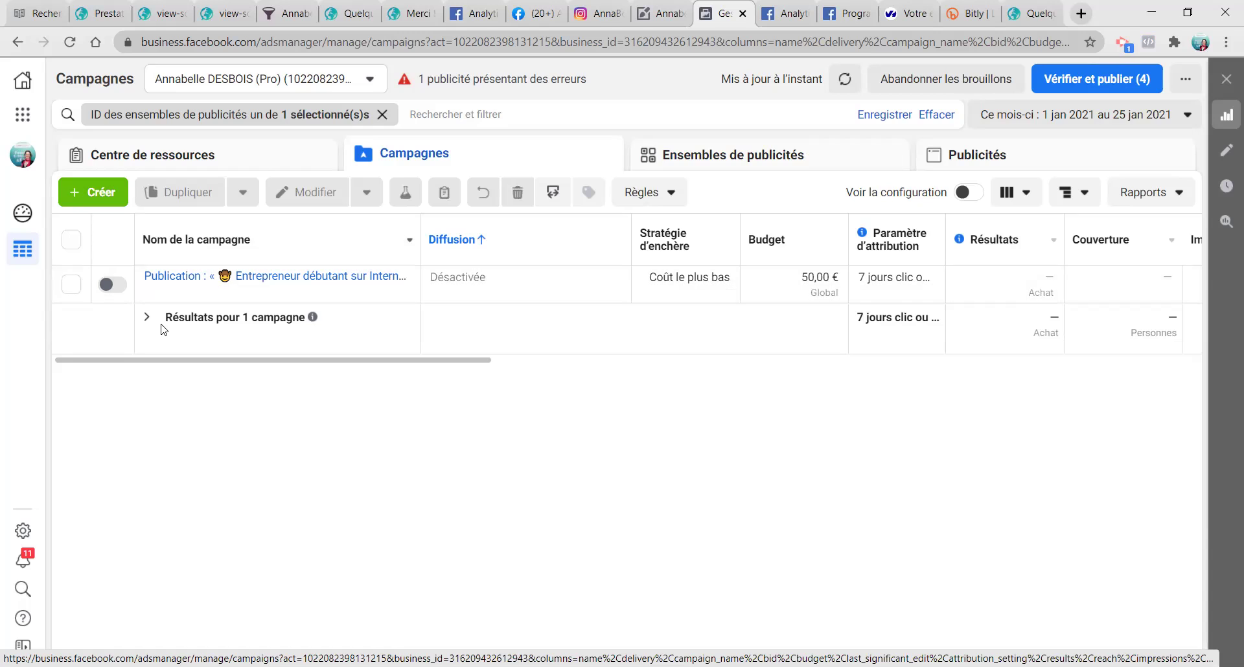
pyautogui.click(1037, 115)
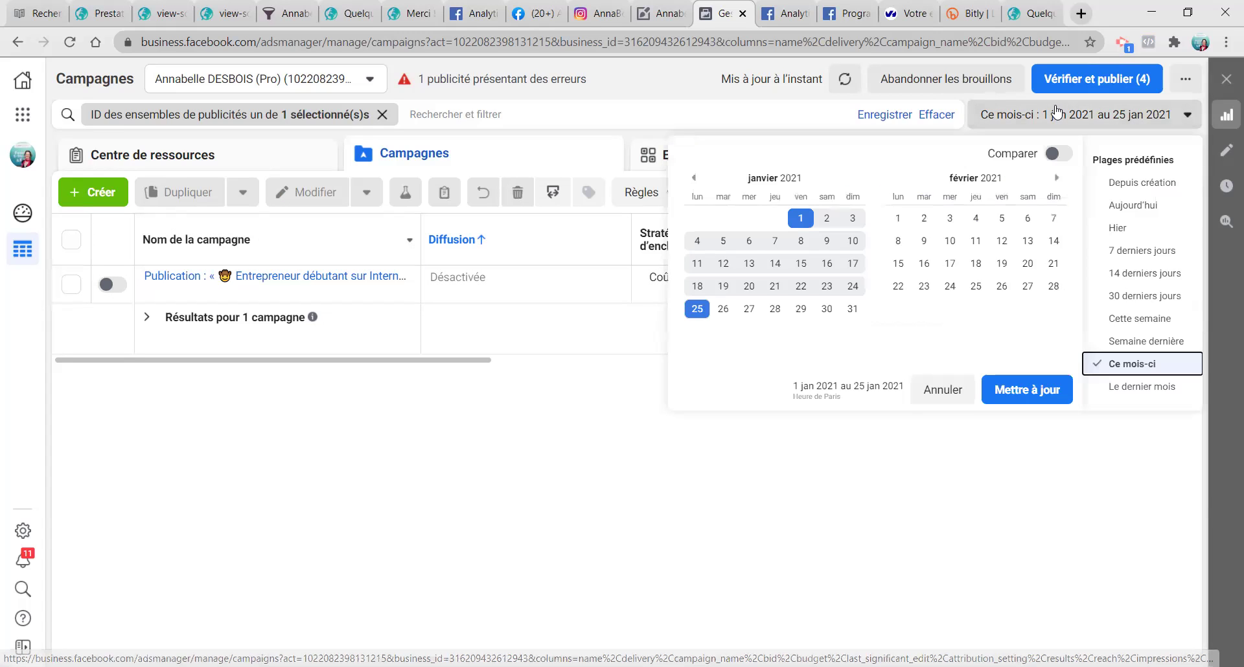
pyautogui.click(1038, 117)
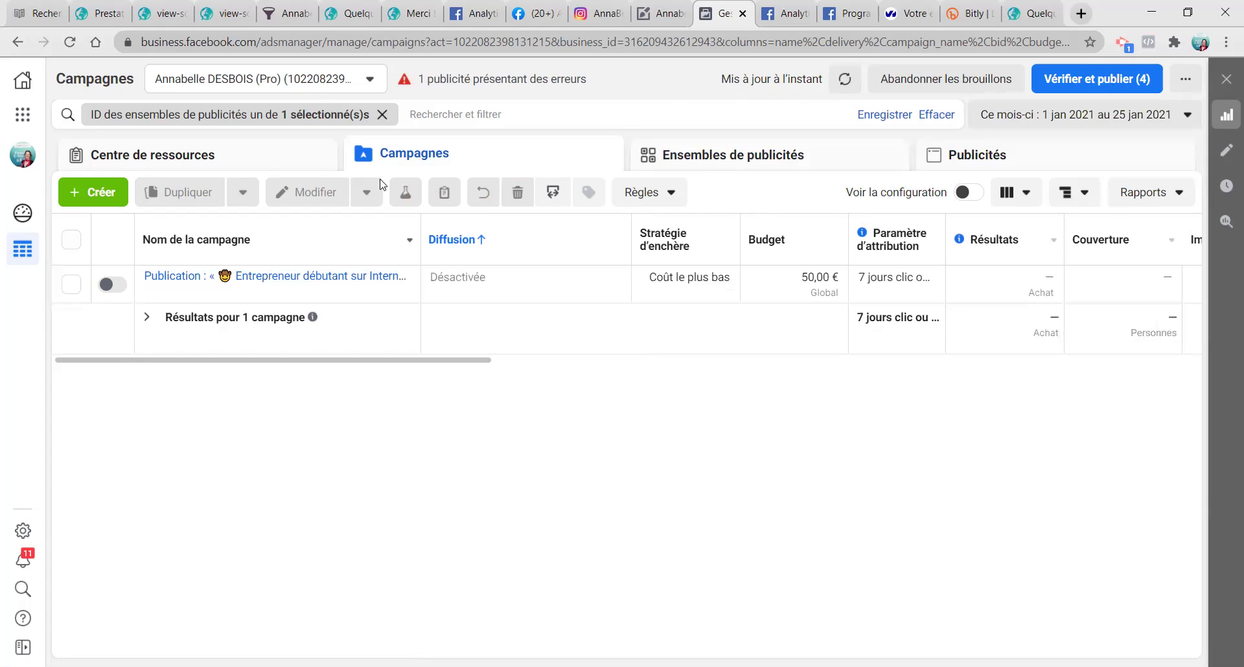
pyautogui.click(316, 81)
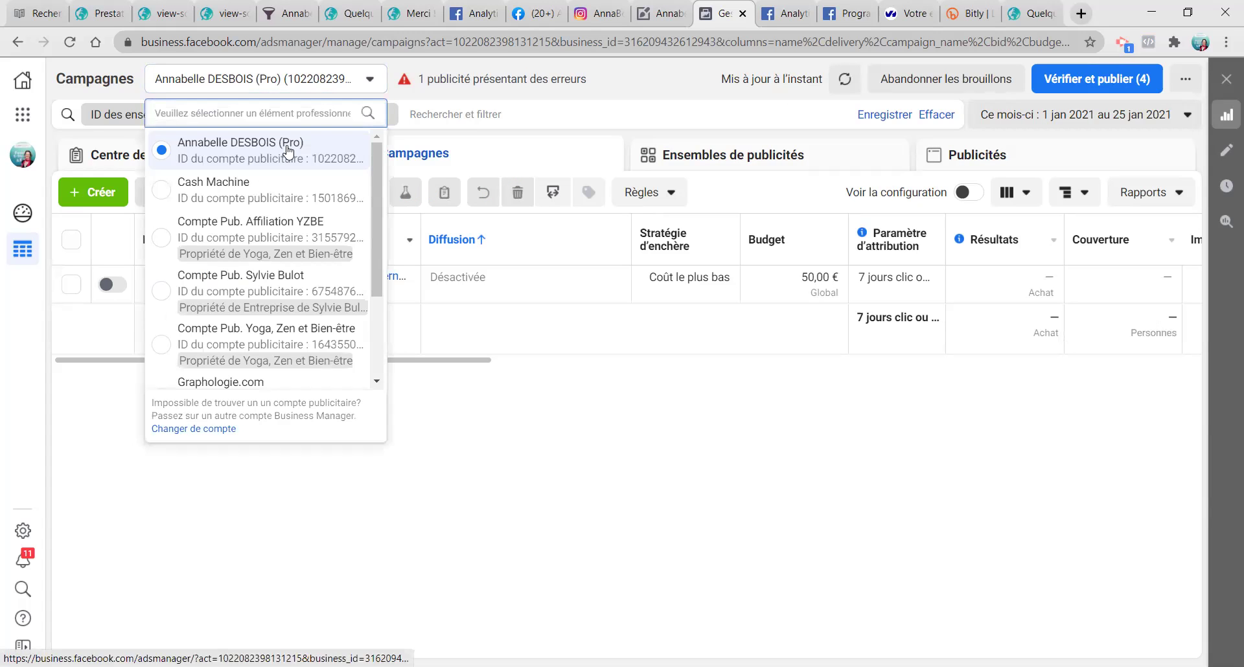
pyautogui.click(562, 456)
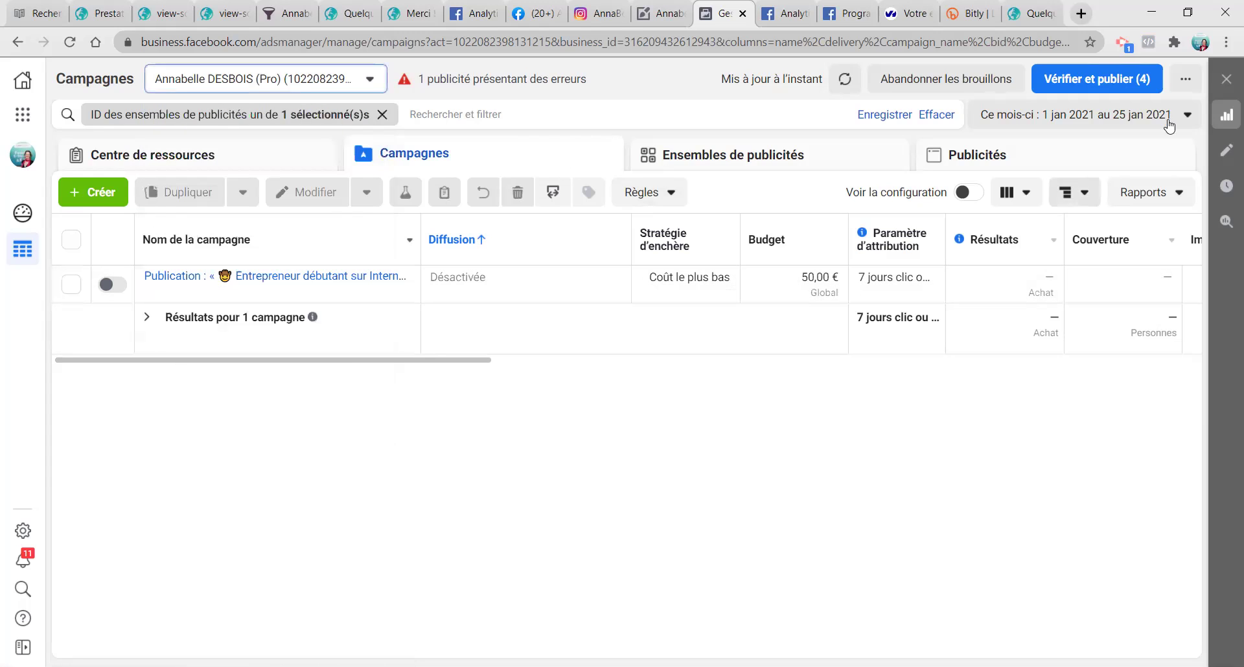
# Step: Check the draft review without publishing, then reload the Ads Manager page
pyautogui.click(1094, 83)
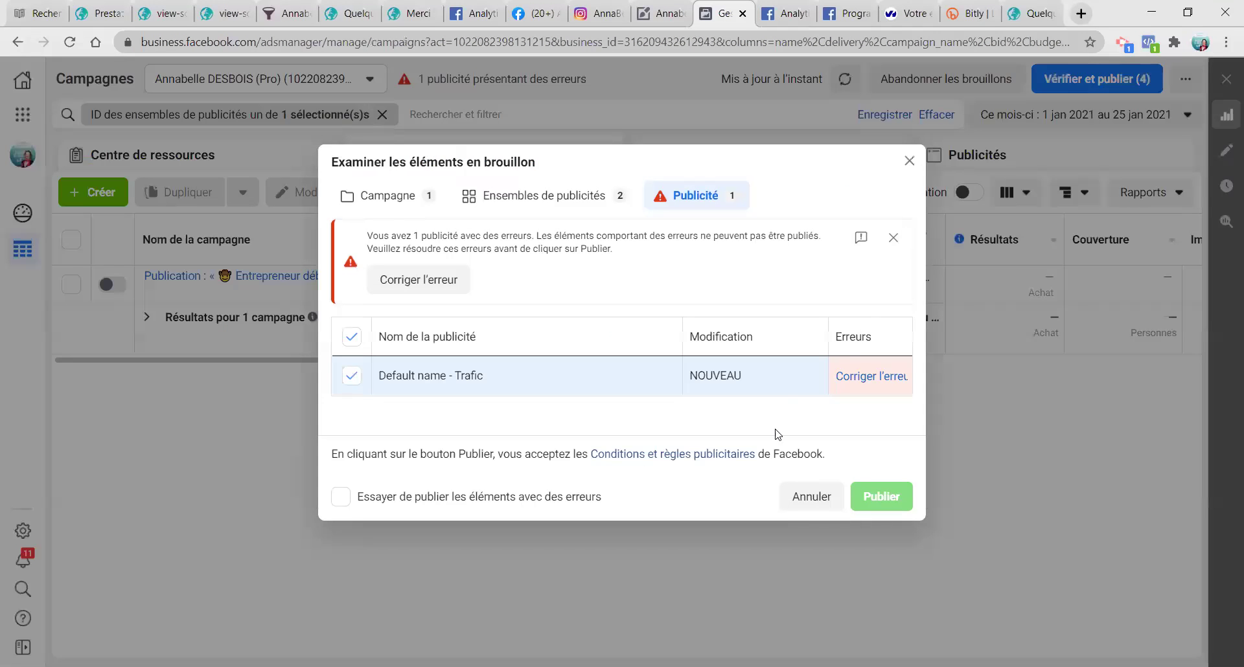
pyautogui.click(812, 496)
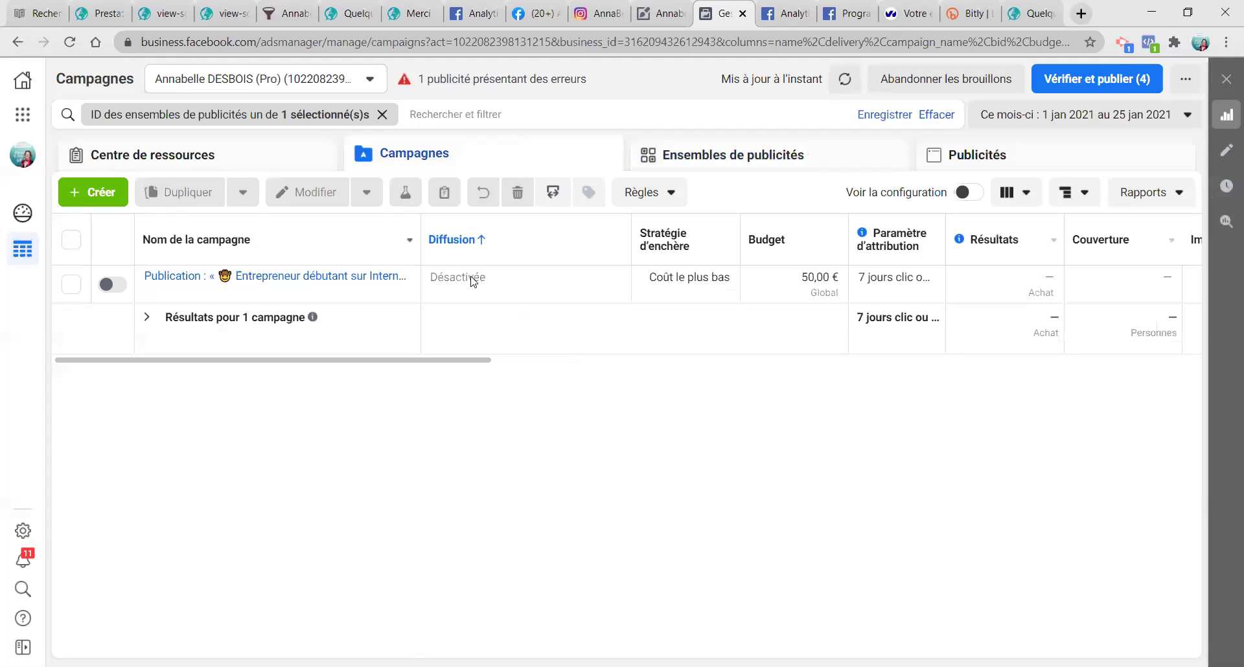
pyautogui.click(69, 42)
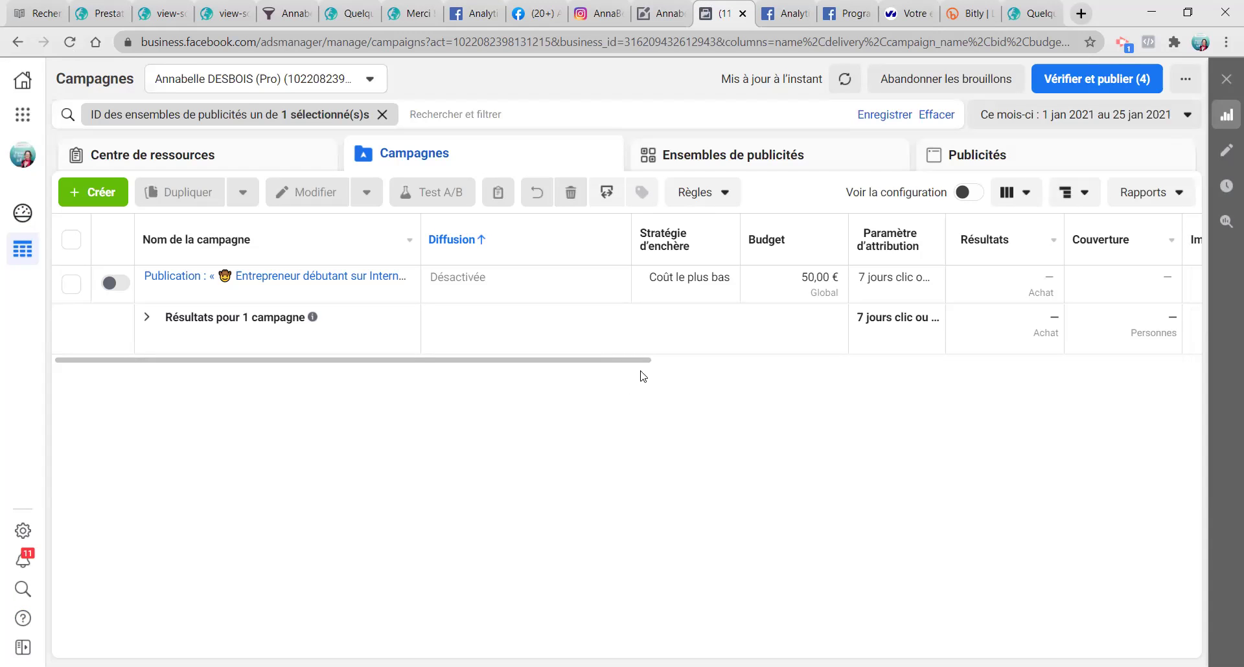
# Step: Browse the Ensembles de publicités, Publicités and Centre de ressources (iOS 14) tabs
pyautogui.click(730, 162)
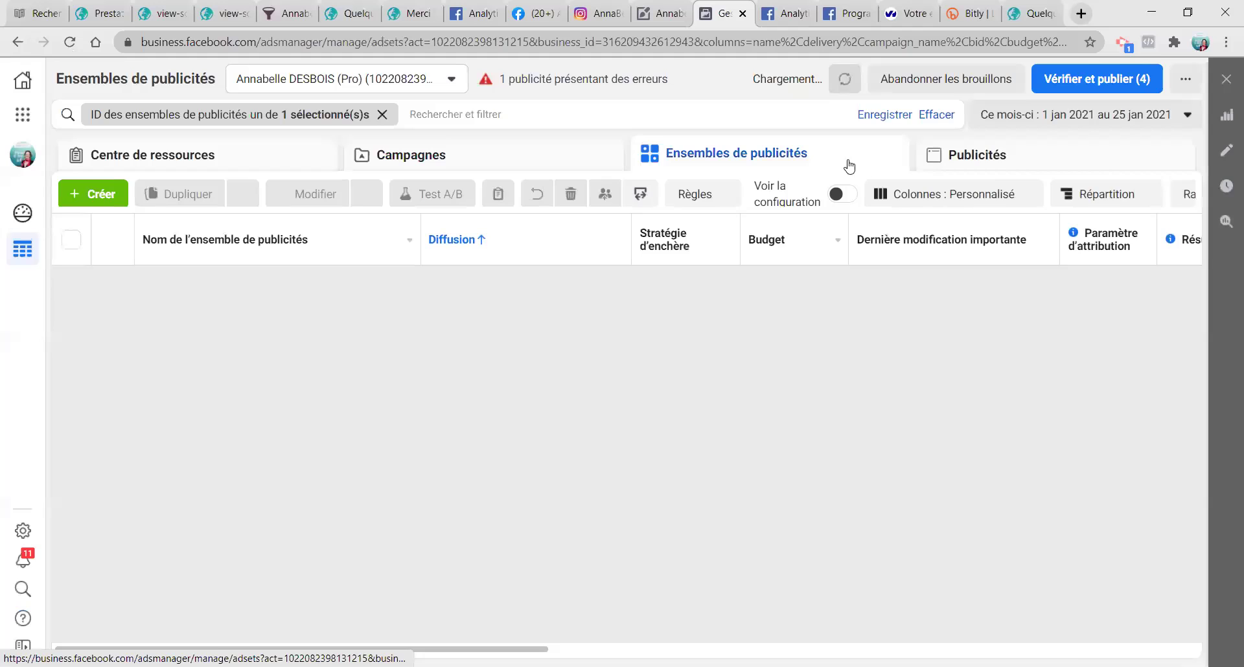
pyautogui.click(1004, 165)
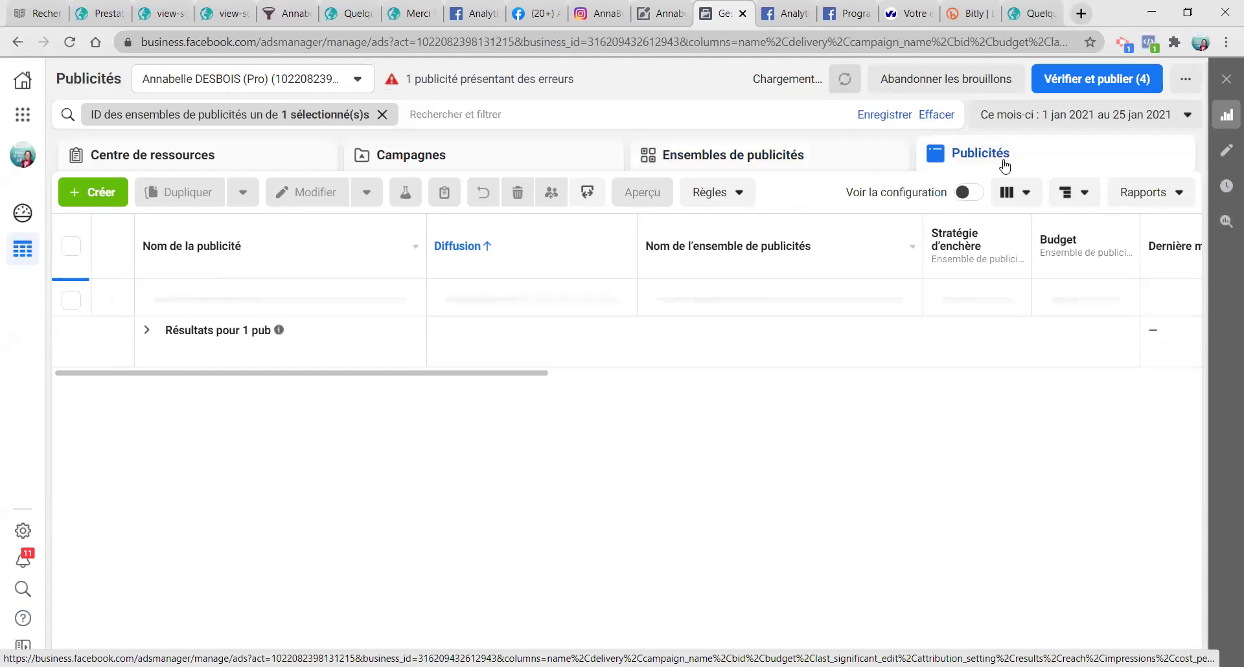
pyautogui.click(251, 165)
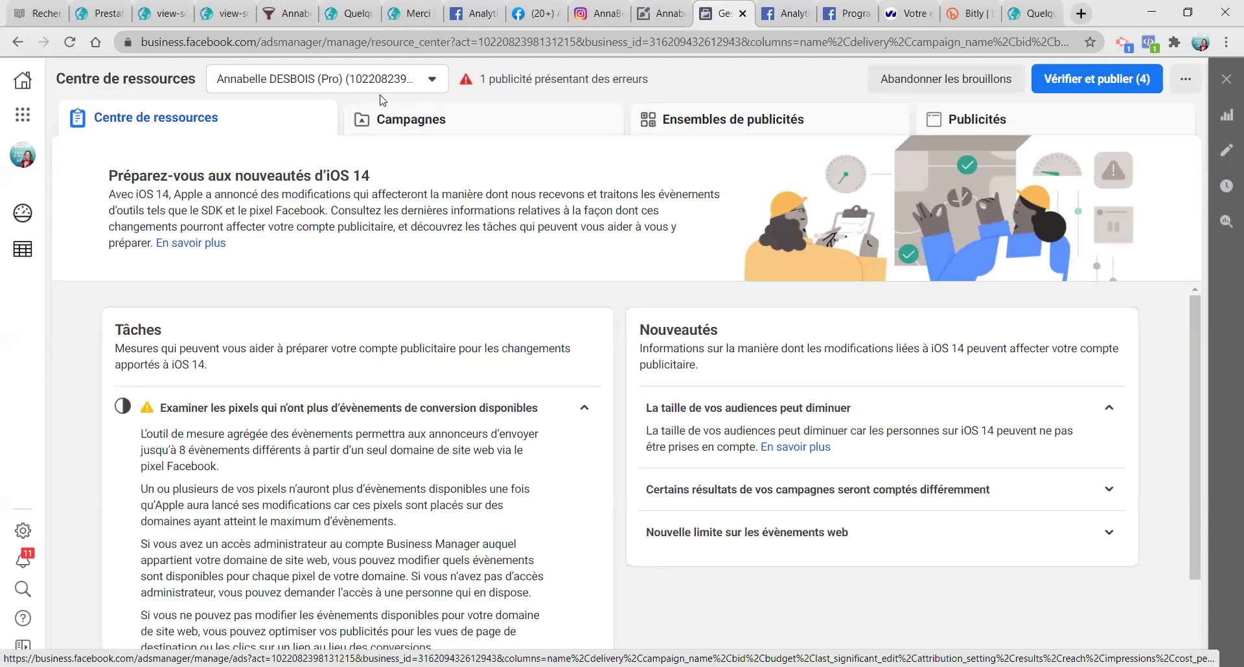
# Step: Check the notifications panel under the business, all and app filters, then close it
pyautogui.click(26, 118)
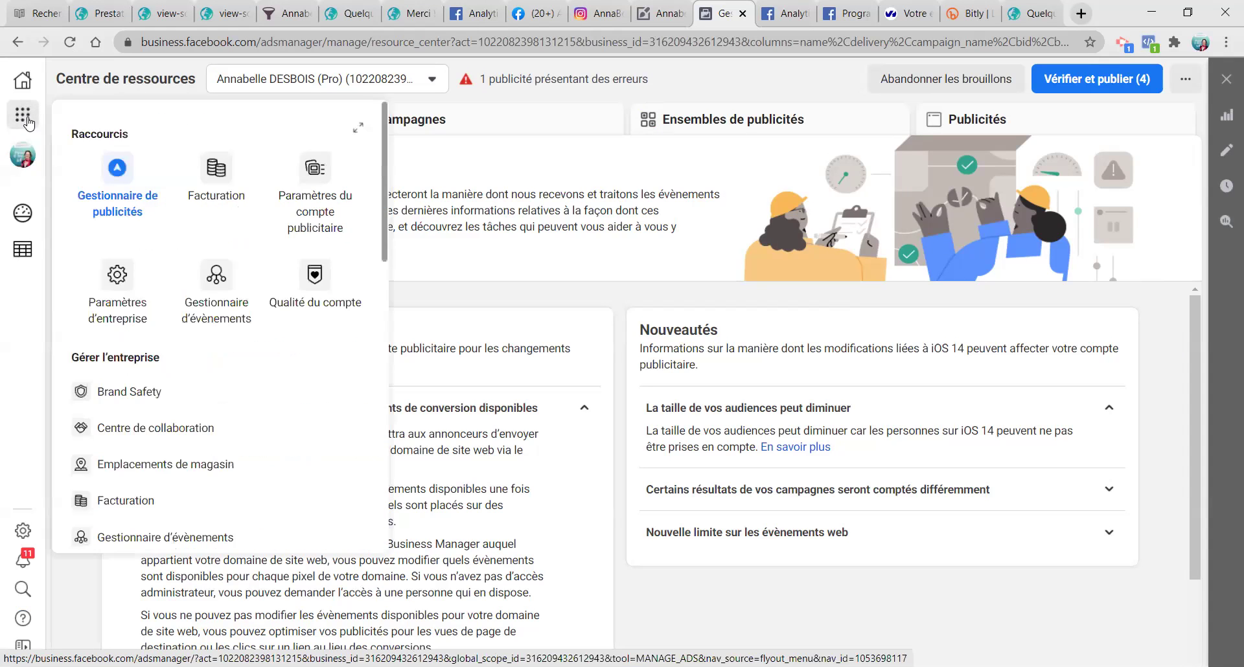
pyautogui.click(22, 558)
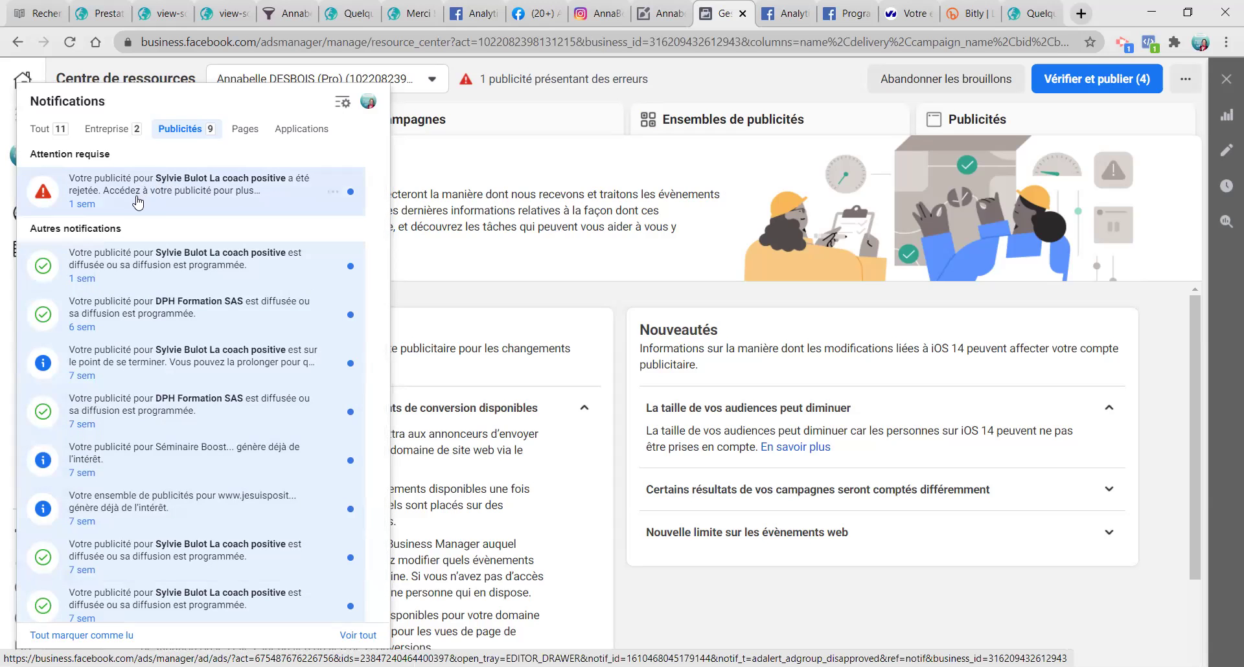
pyautogui.click(115, 128)
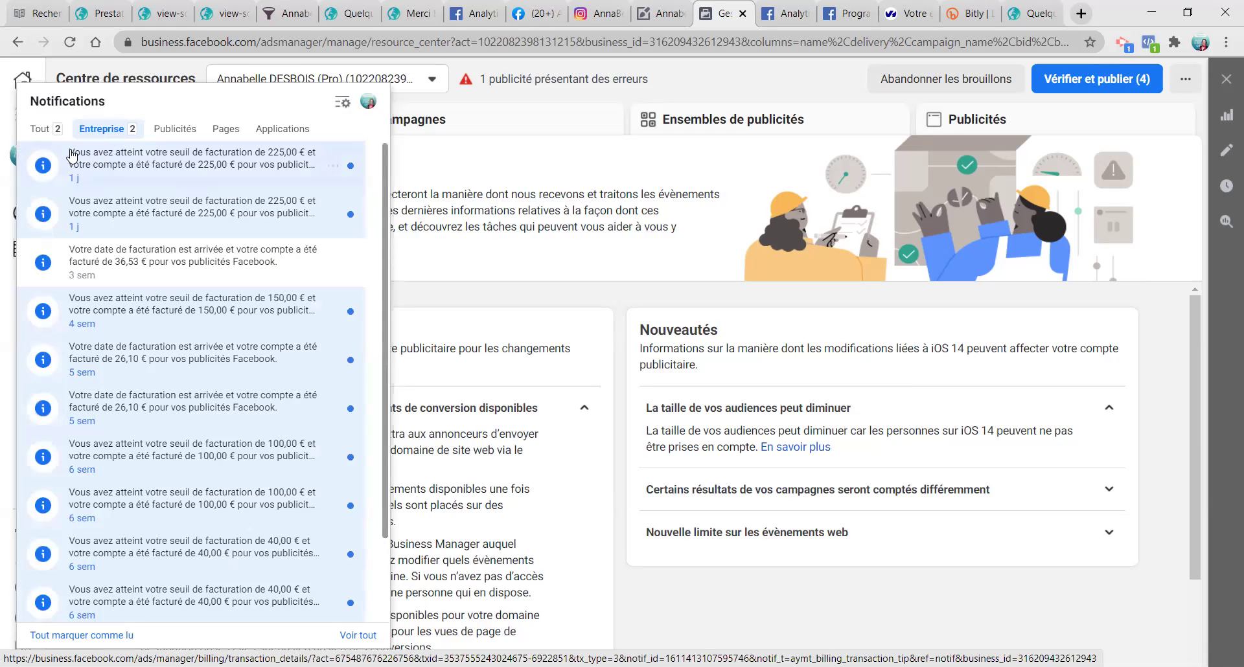
pyautogui.click(52, 129)
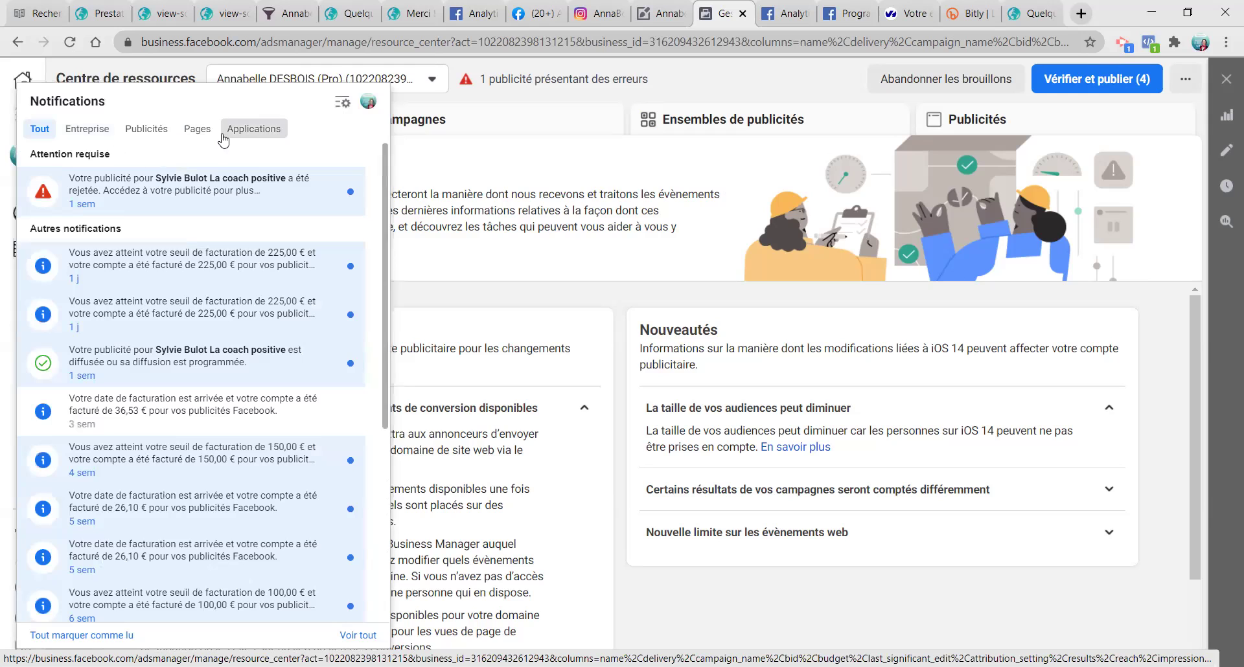
pyautogui.click(247, 129)
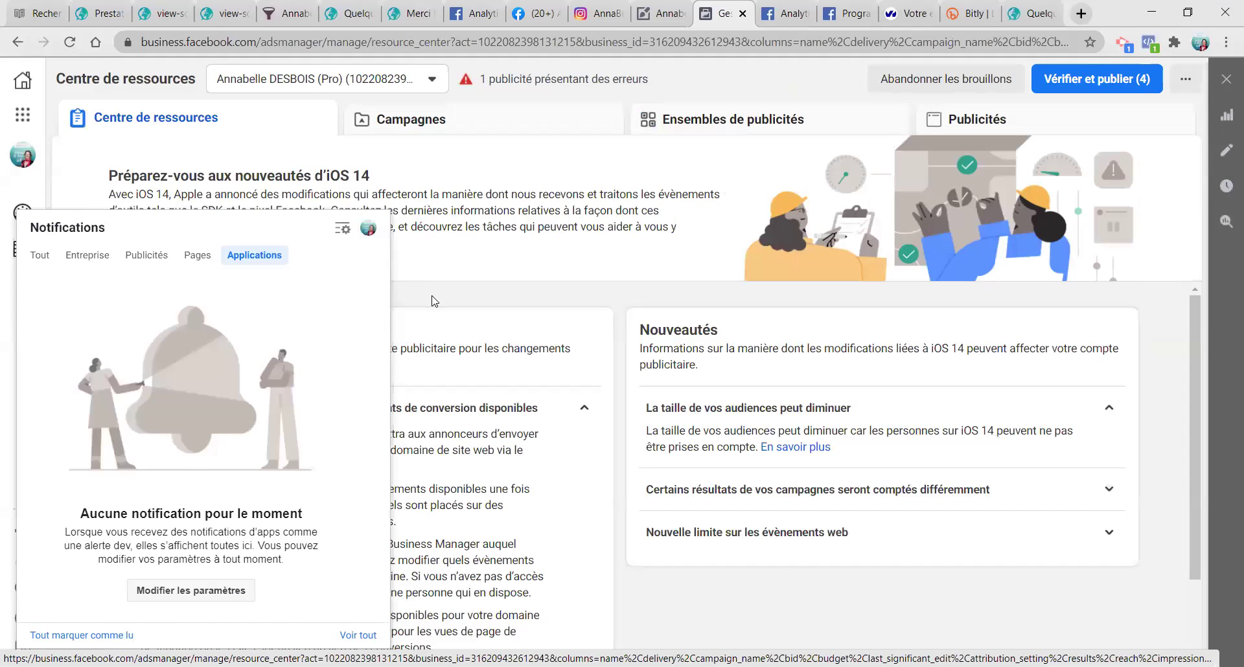
pyautogui.click(406, 256)
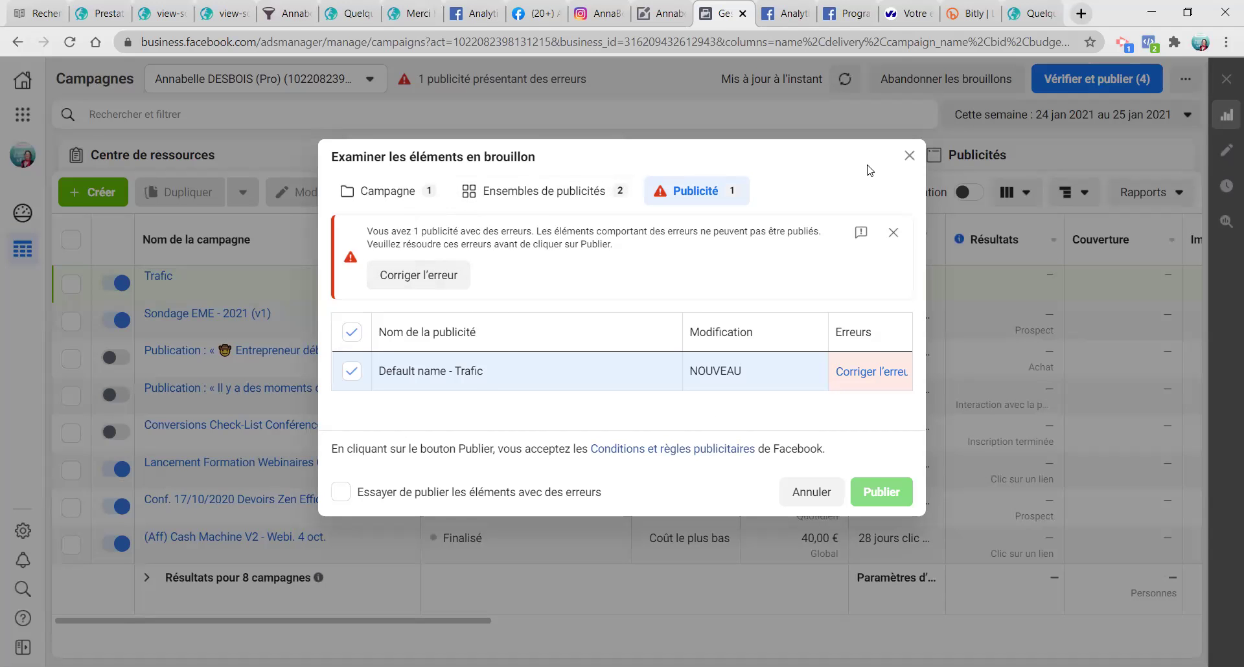
# Step: In the draft review, untick the erroring ad, both draft ad sets and the Trafic campaign, then cancel
pyautogui.click(908, 159)
pyautogui.click(1096, 79)
pyautogui.click(352, 371)
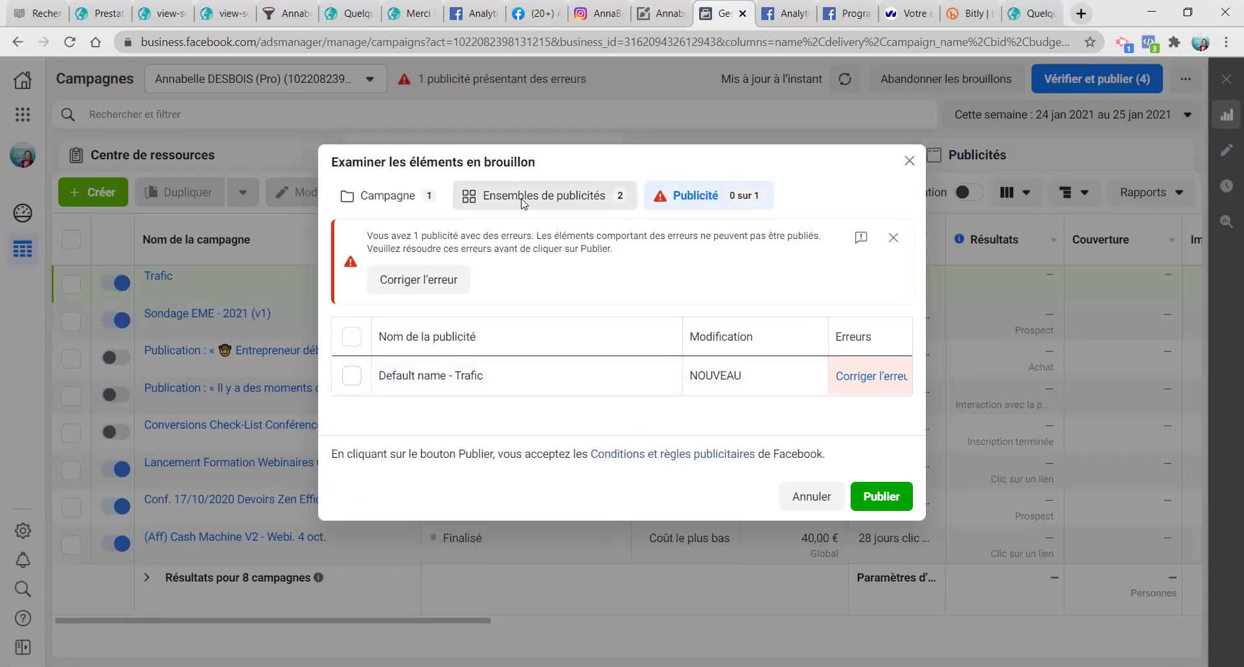
pyautogui.click(533, 195)
pyautogui.click(351, 339)
pyautogui.click(352, 305)
pyautogui.click(373, 217)
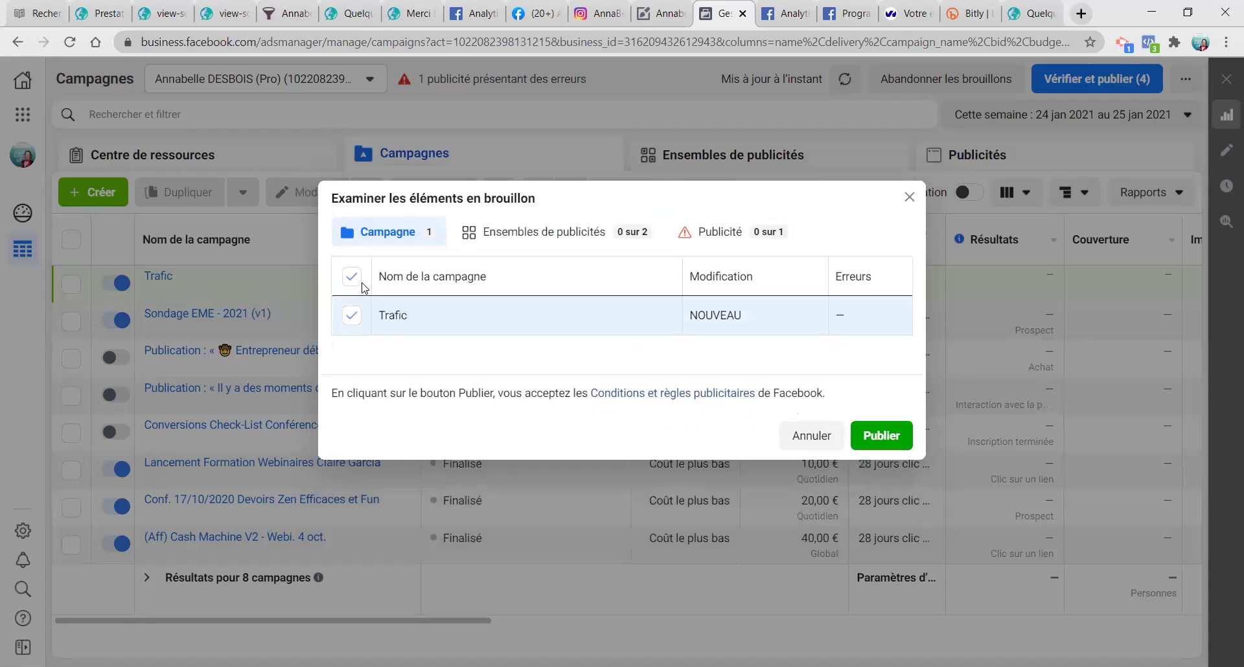
pyautogui.click(350, 280)
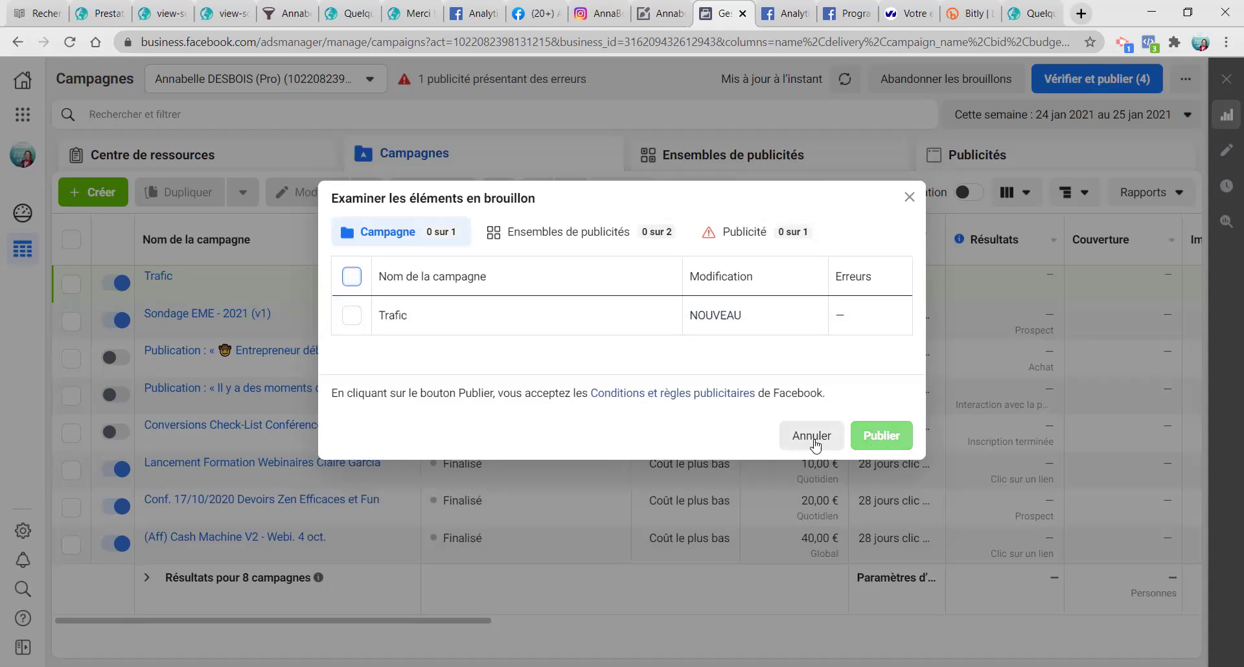
pyautogui.click(909, 197)
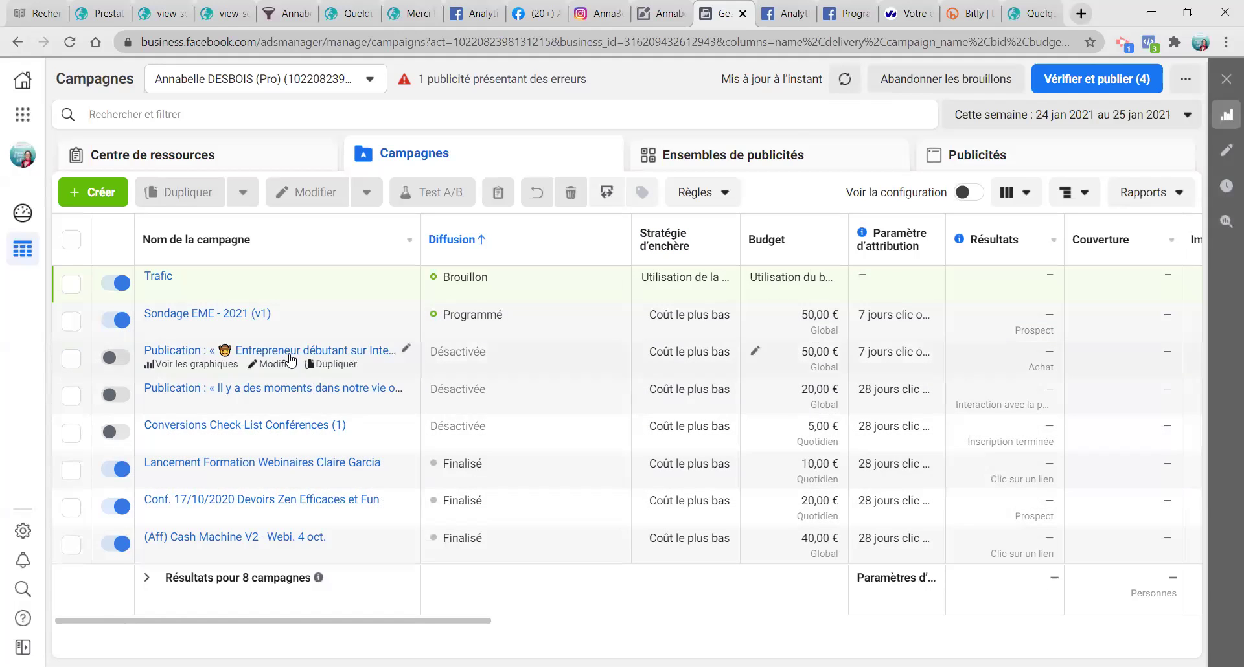
# Step: Open the Sondage EME - 2021 (v1) campaign and look over its ads and ad sets
pyautogui.click(213, 316)
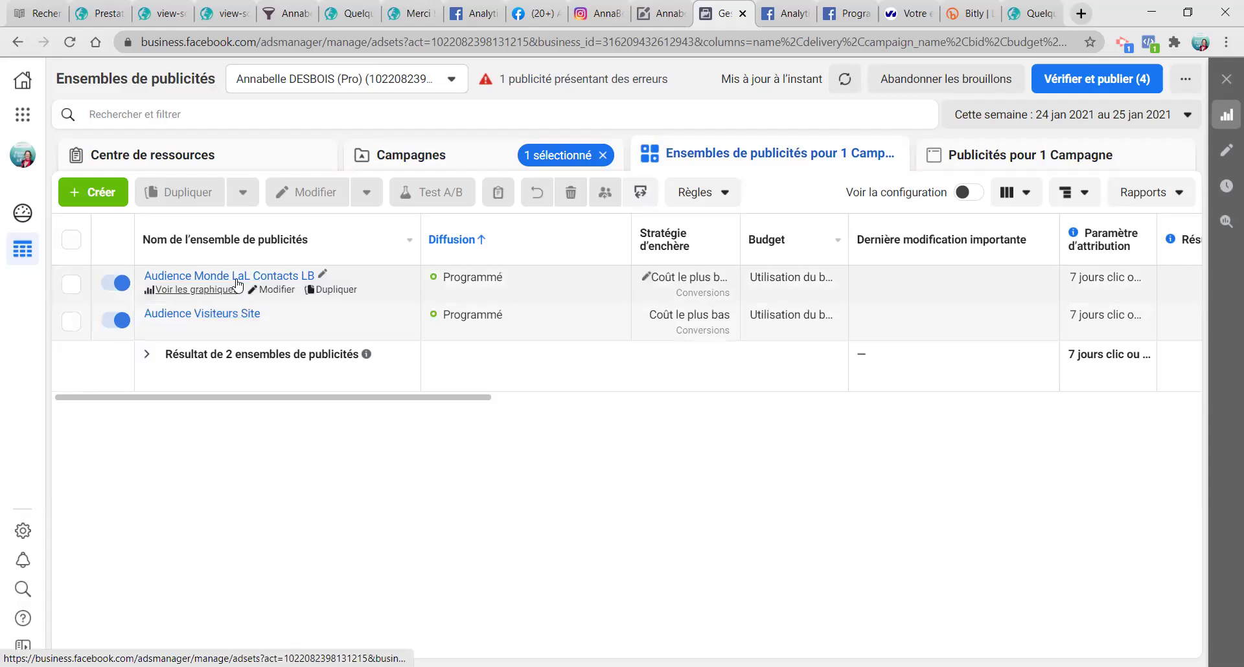
pyautogui.click(1005, 154)
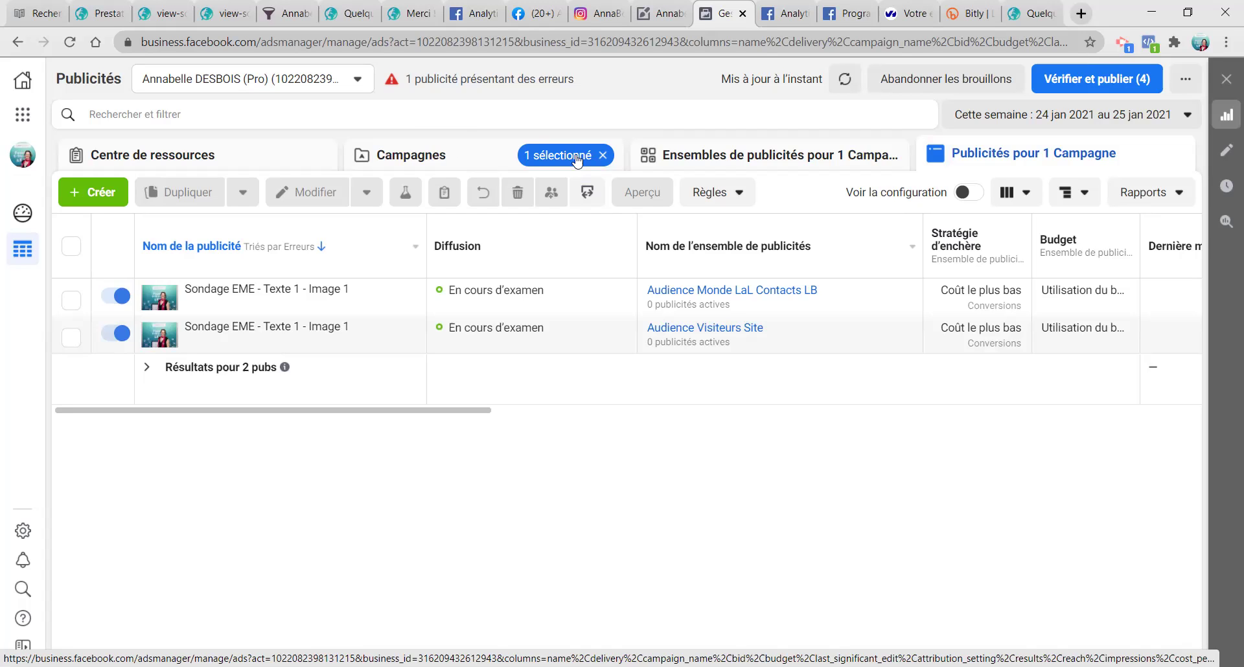
pyautogui.click(680, 158)
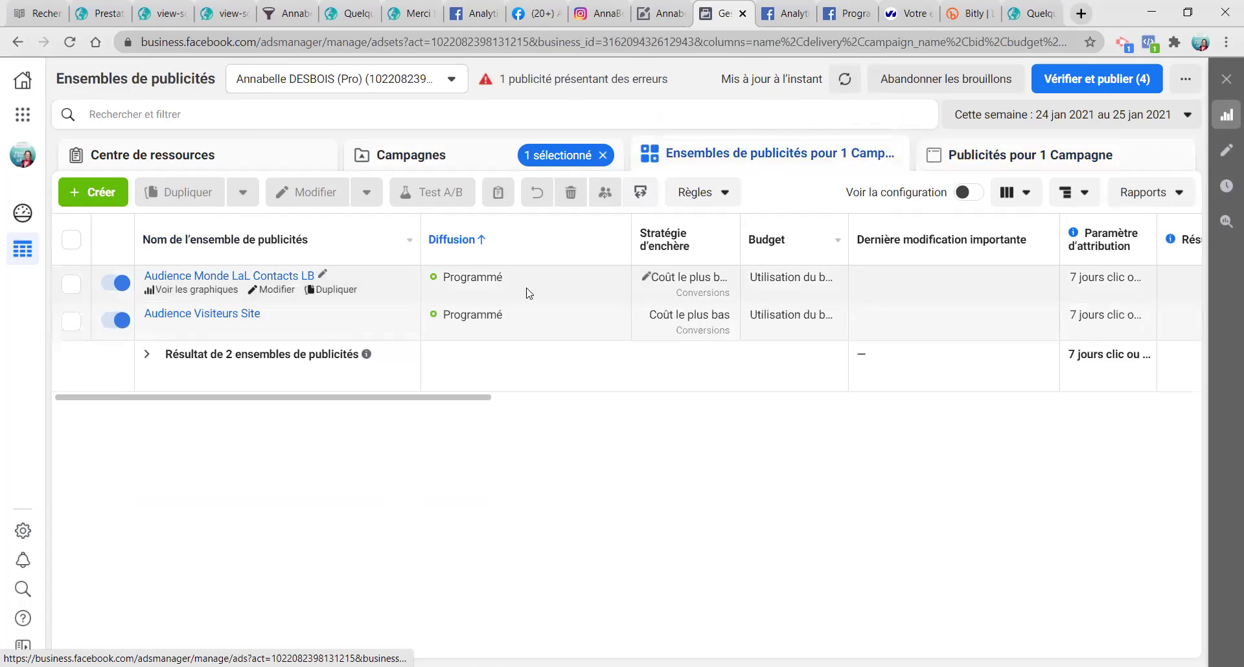
# Step: Review the ad sets' configuration details, then switch off the Audience Visiteurs Site ad
pyautogui.click(969, 190)
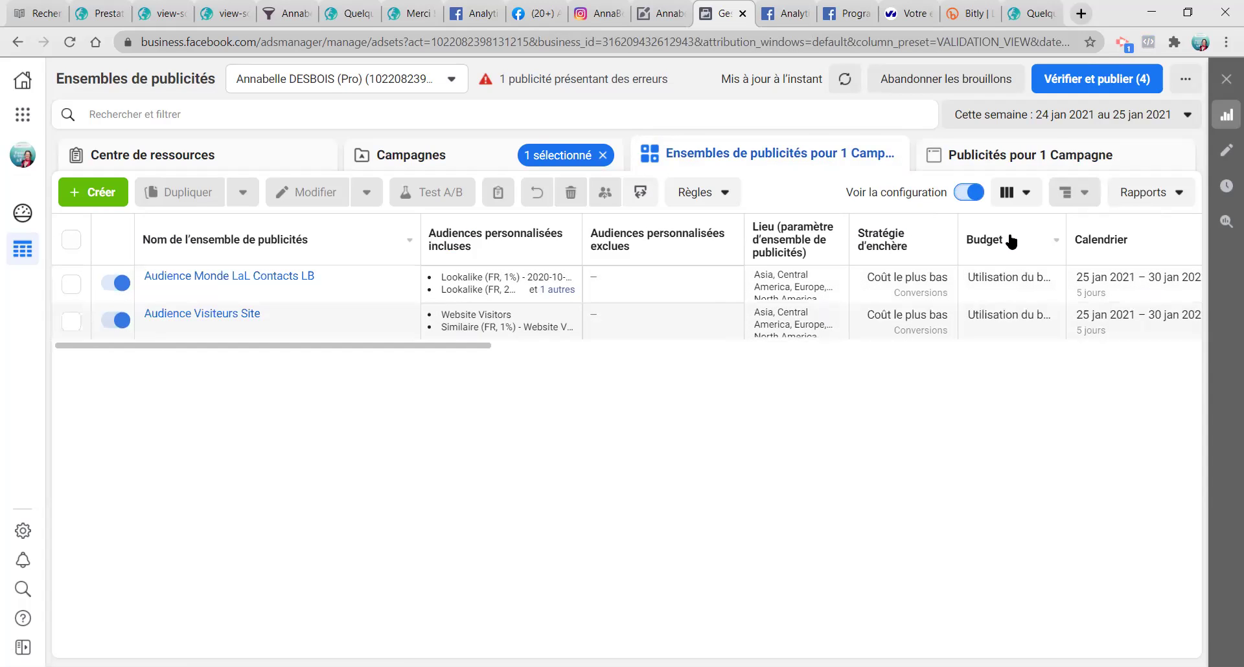
pyautogui.click(965, 193)
pyautogui.click(943, 158)
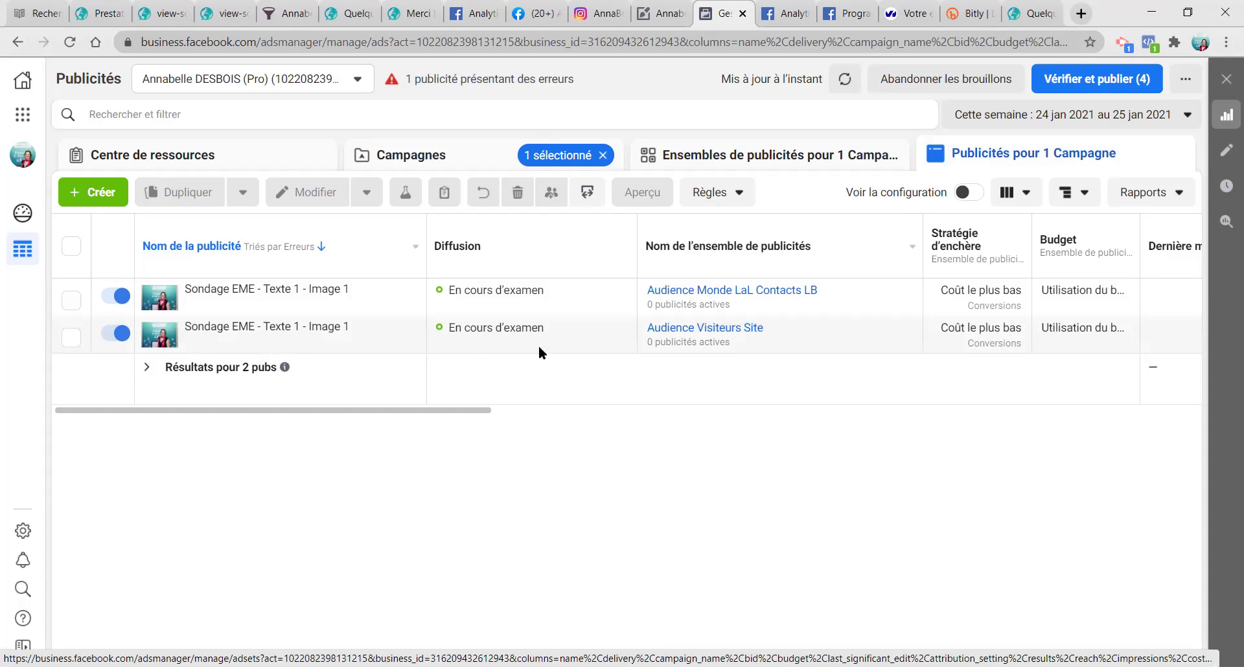
pyautogui.click(120, 334)
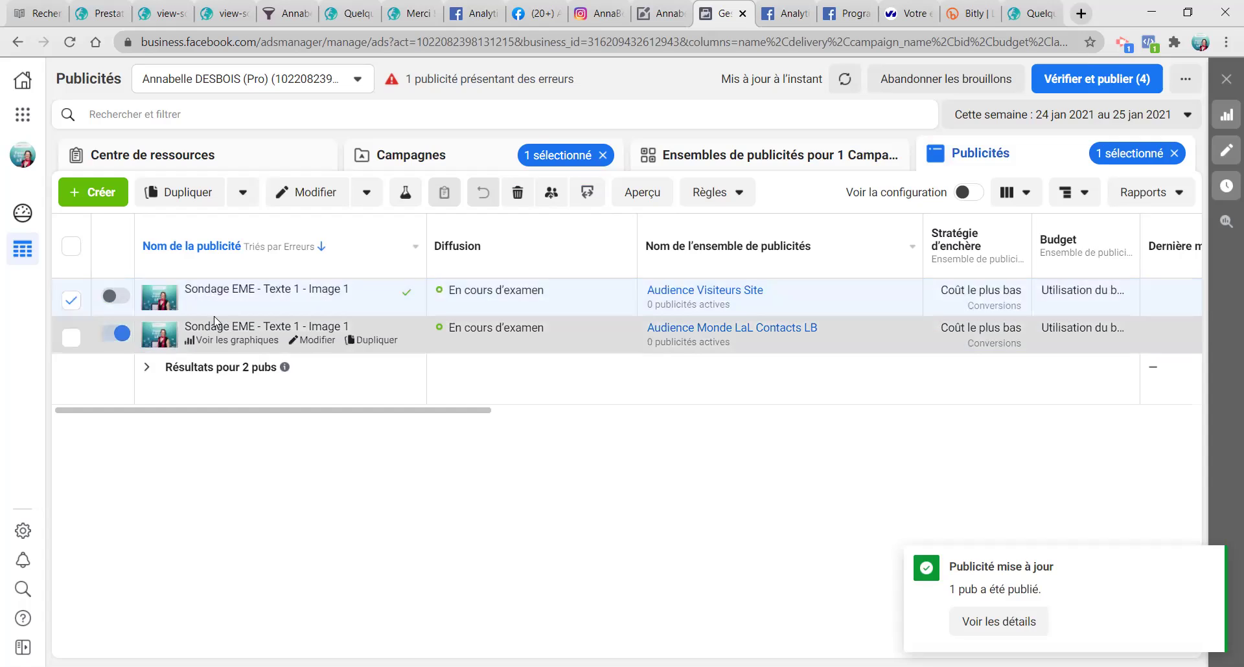
# Step: Switch the Audience Visiteurs Site ad back on
pyautogui.click(113, 296)
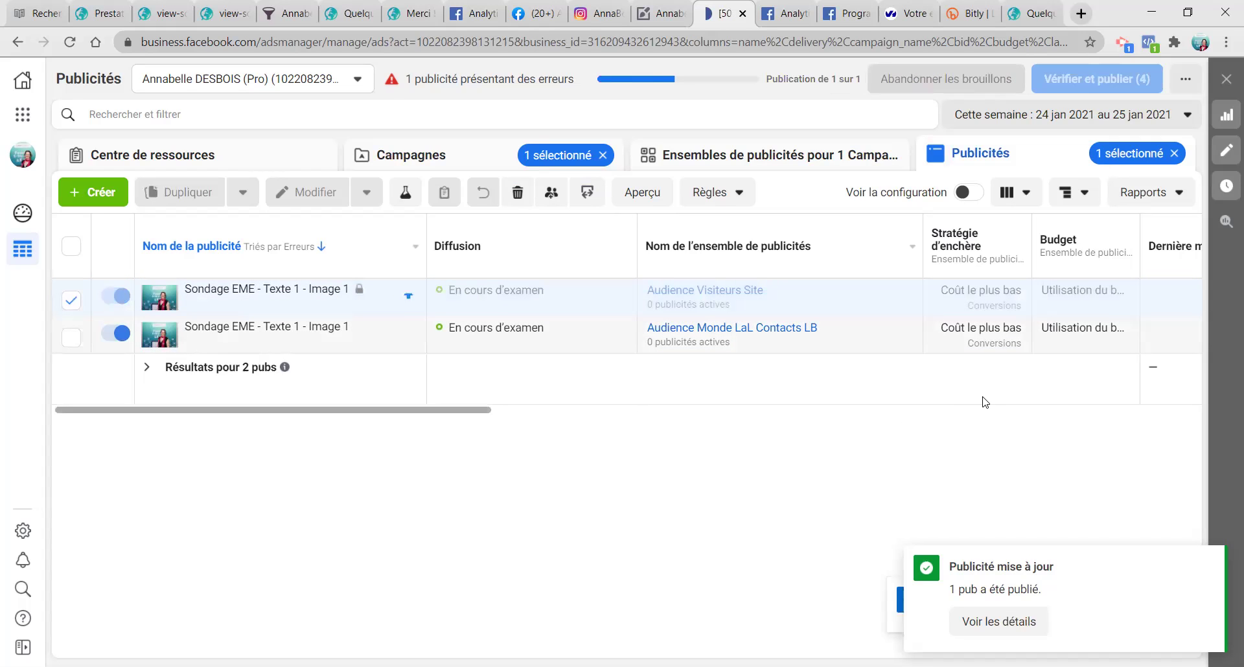
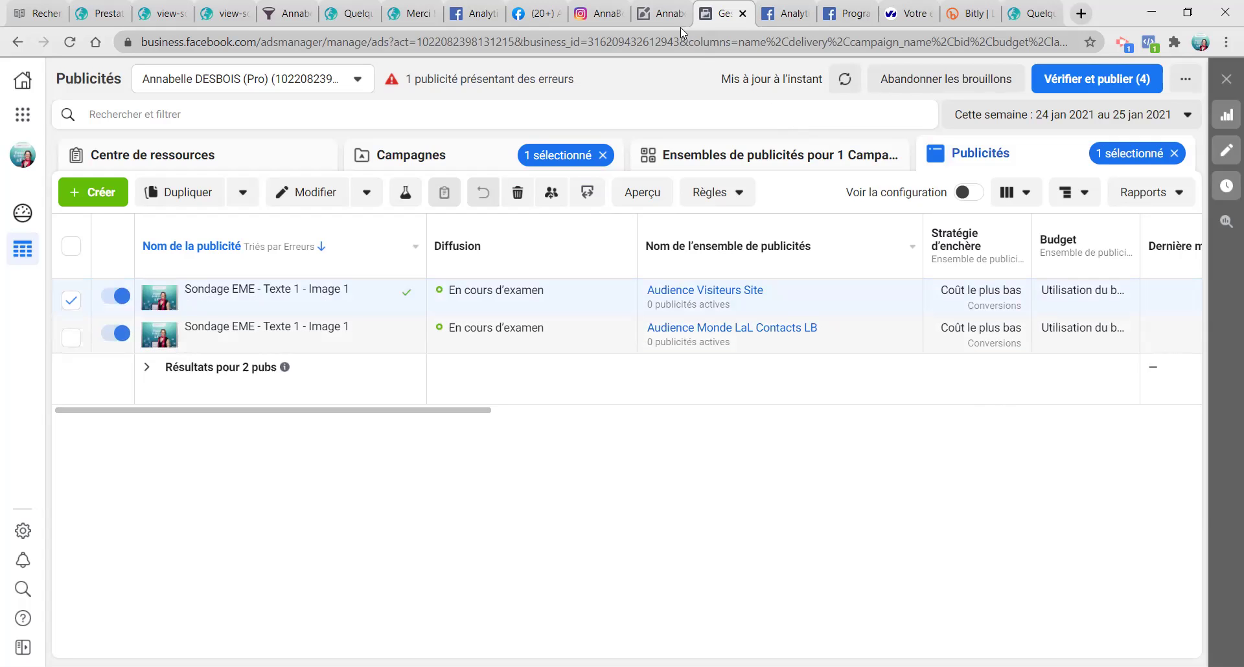
# Step: Close the post editor without saving and start boosting the pinned 'Quelques courtes questions' post
pyautogui.click(537, 16)
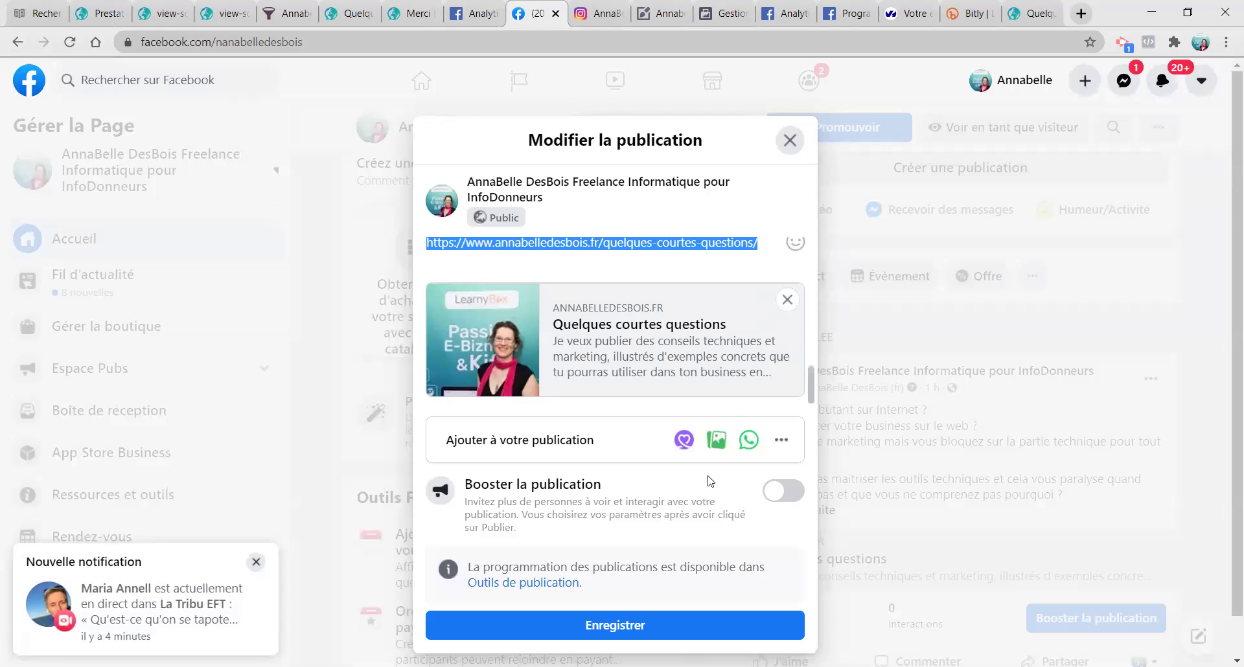
pyautogui.click(790, 145)
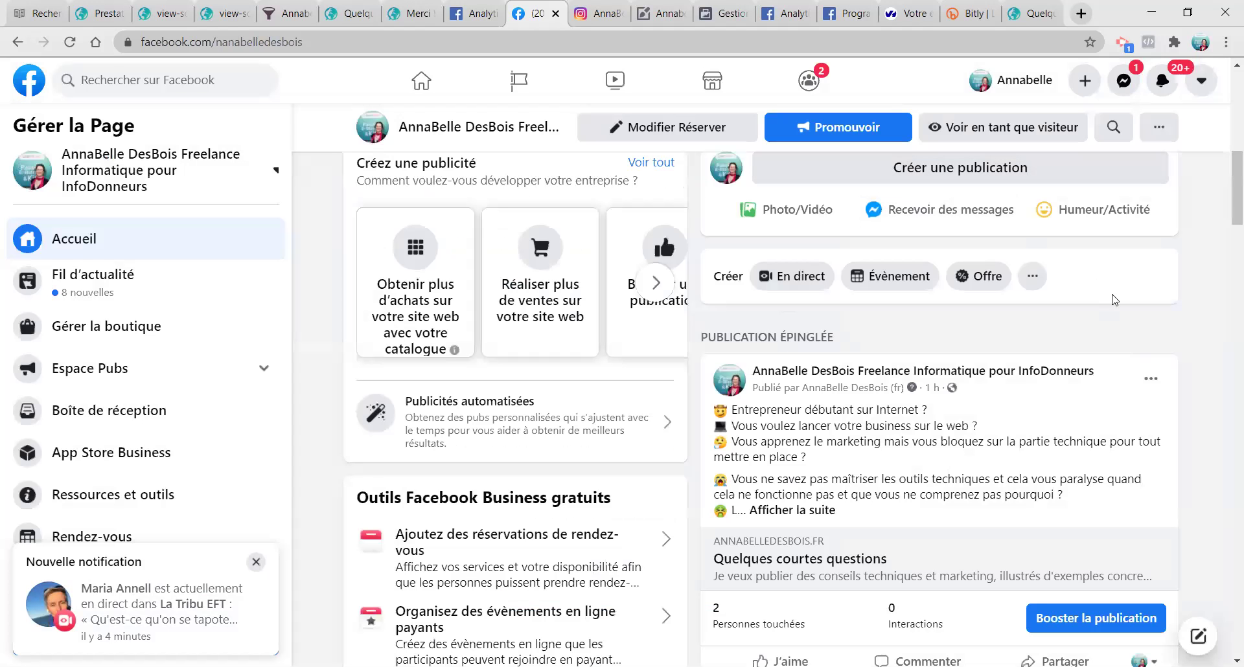
pyautogui.scroll(-5, 1182, 395)
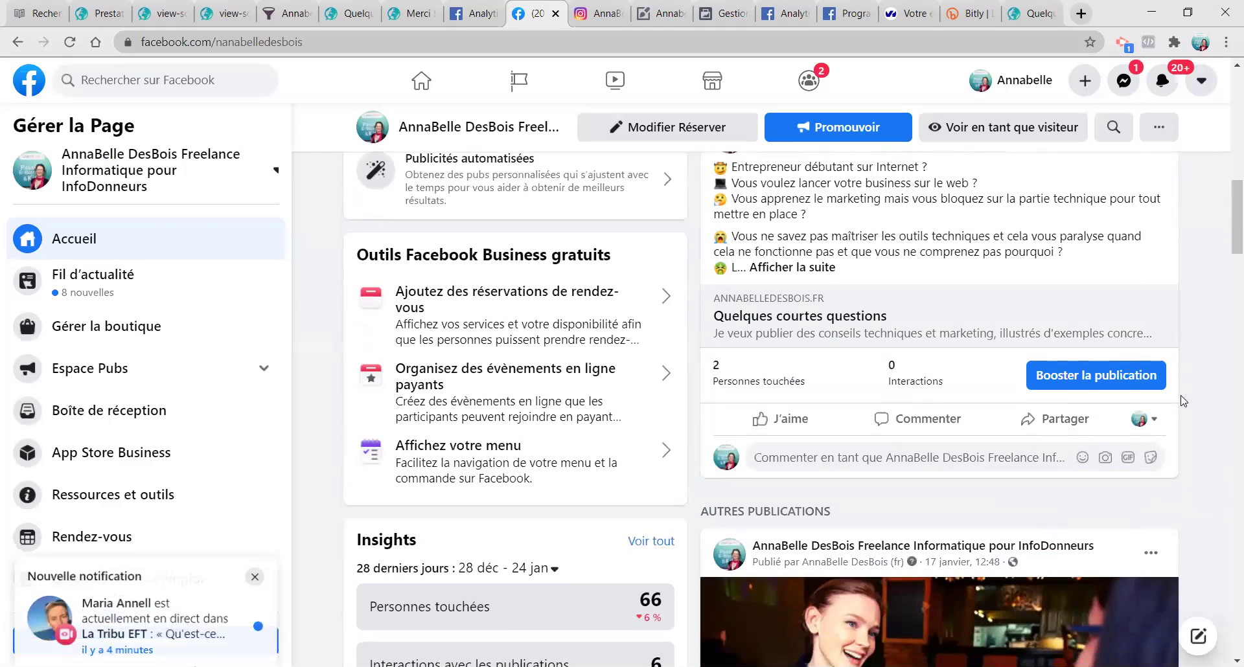
pyautogui.scroll(4, 1140, 505)
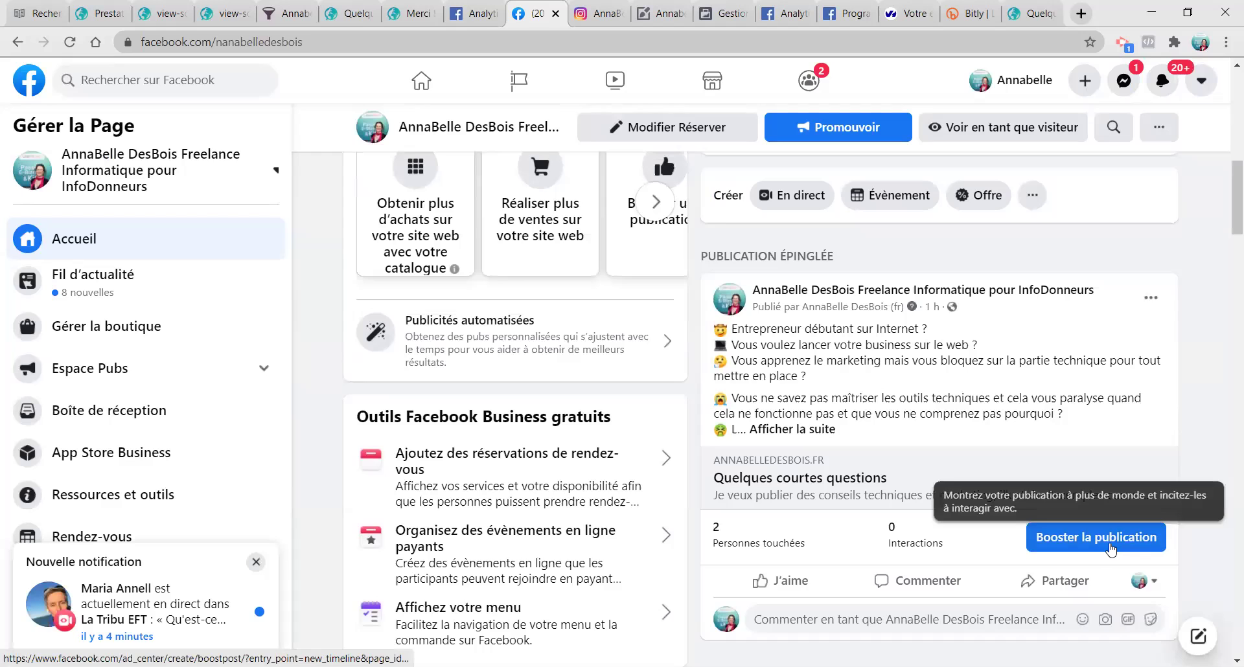
pyautogui.click(1074, 541)
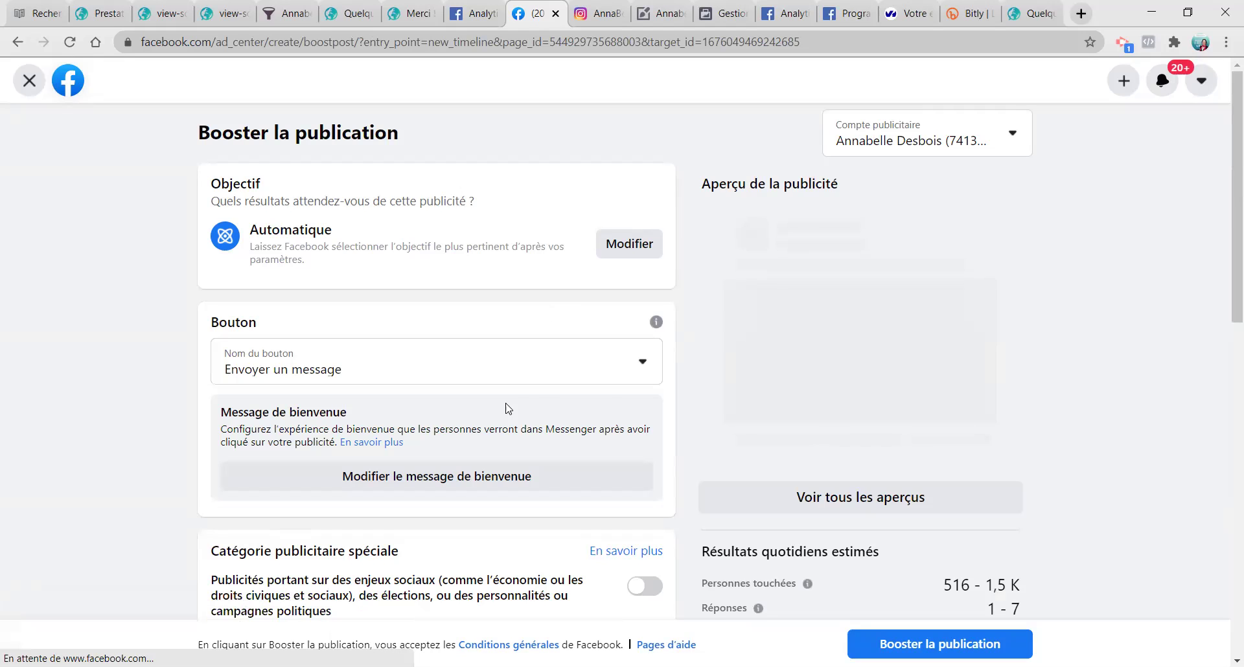
# Step: Set the boosted ad's action button to Réserver
pyautogui.click(608, 379)
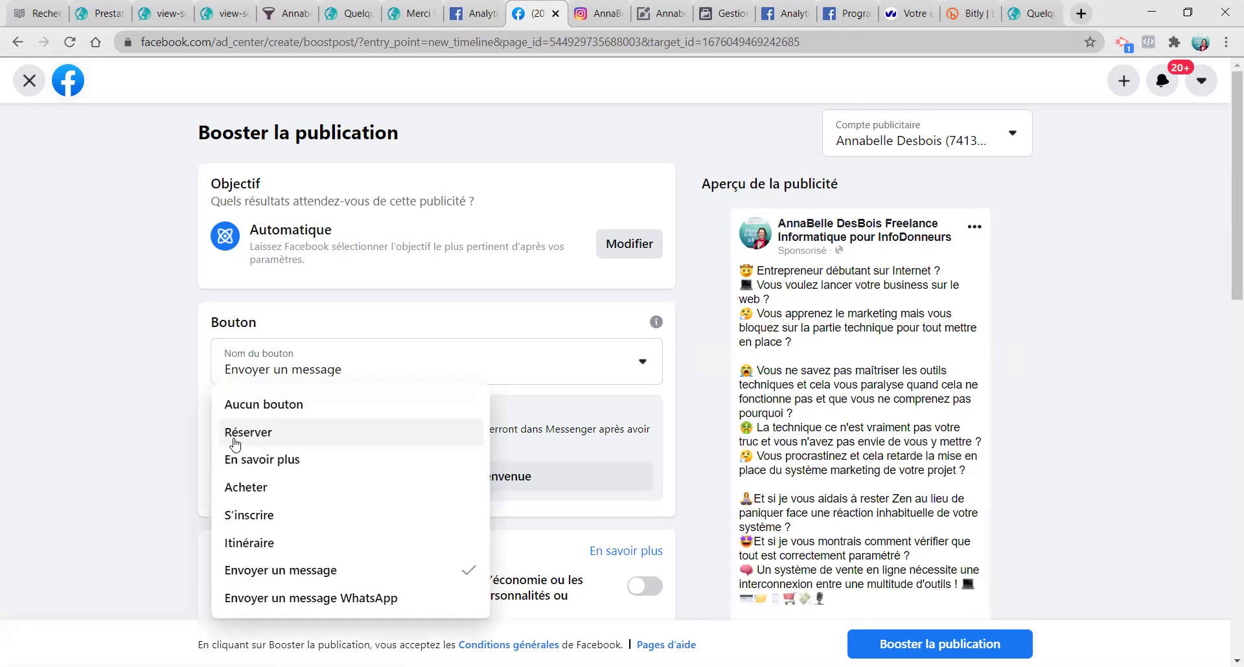
pyautogui.click(234, 434)
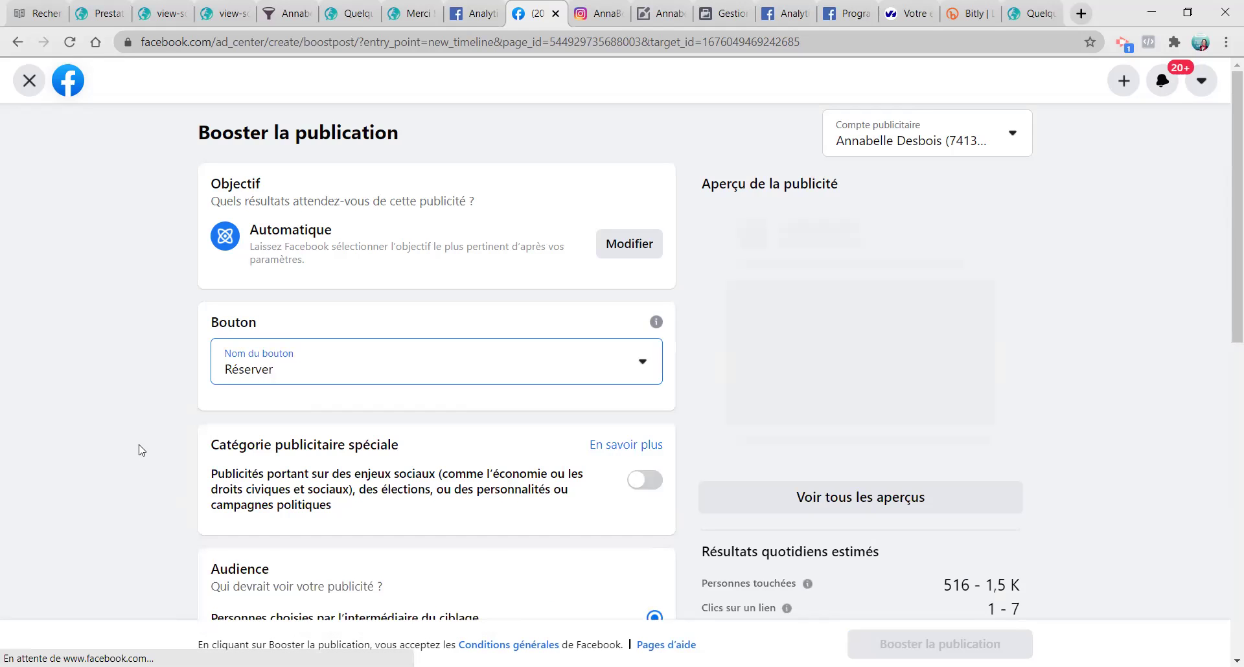
pyautogui.scroll(-3, 194, 453)
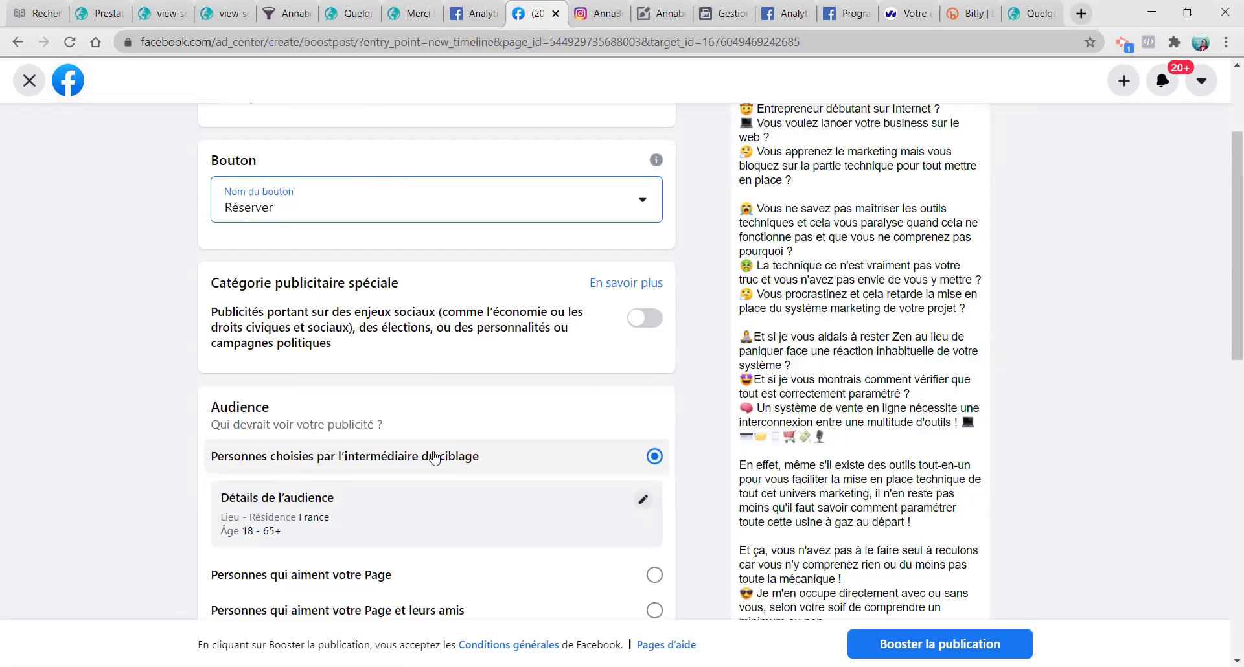
# Step: Switch on Facebook Pixel tracking for the boost
pyautogui.scroll(-2, 434, 456)
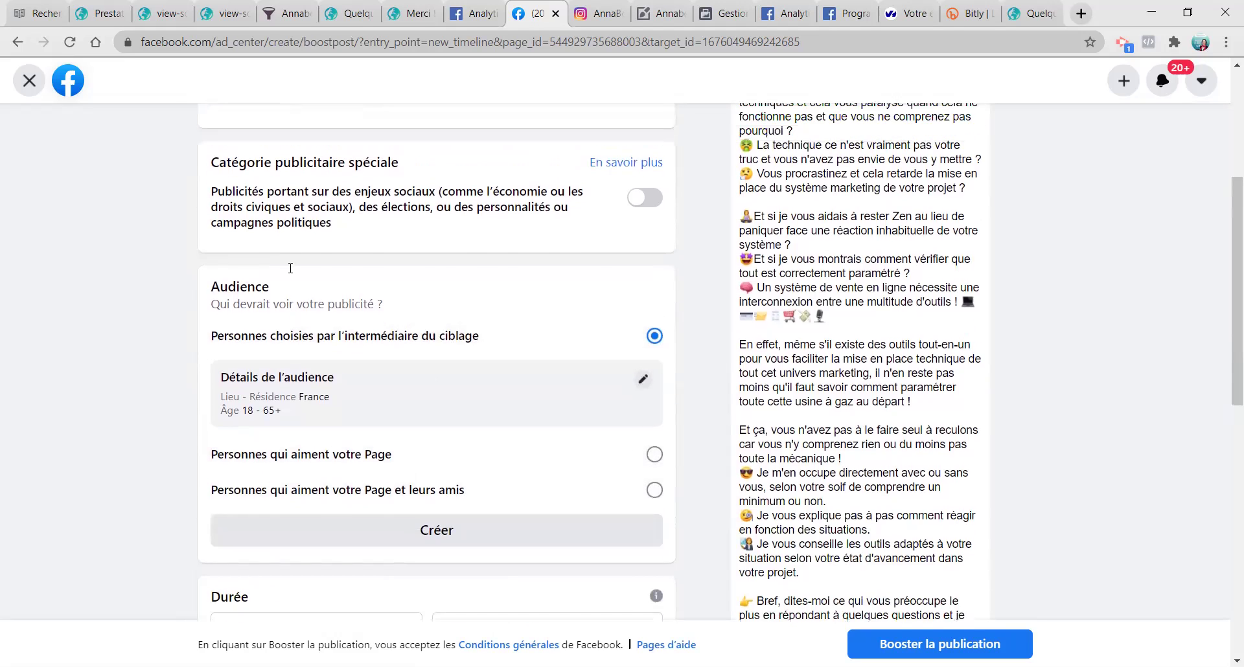
pyautogui.scroll(4, 290, 268)
pyautogui.scroll(-4, 228, 284)
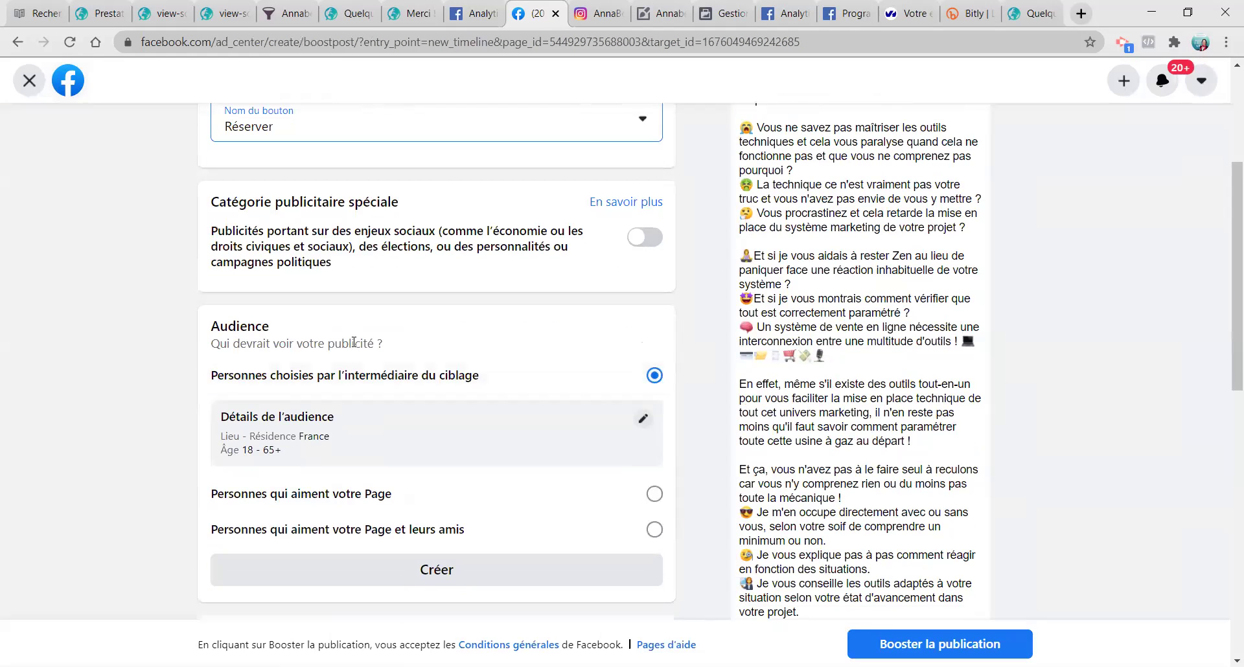
pyautogui.scroll(-3, 563, 335)
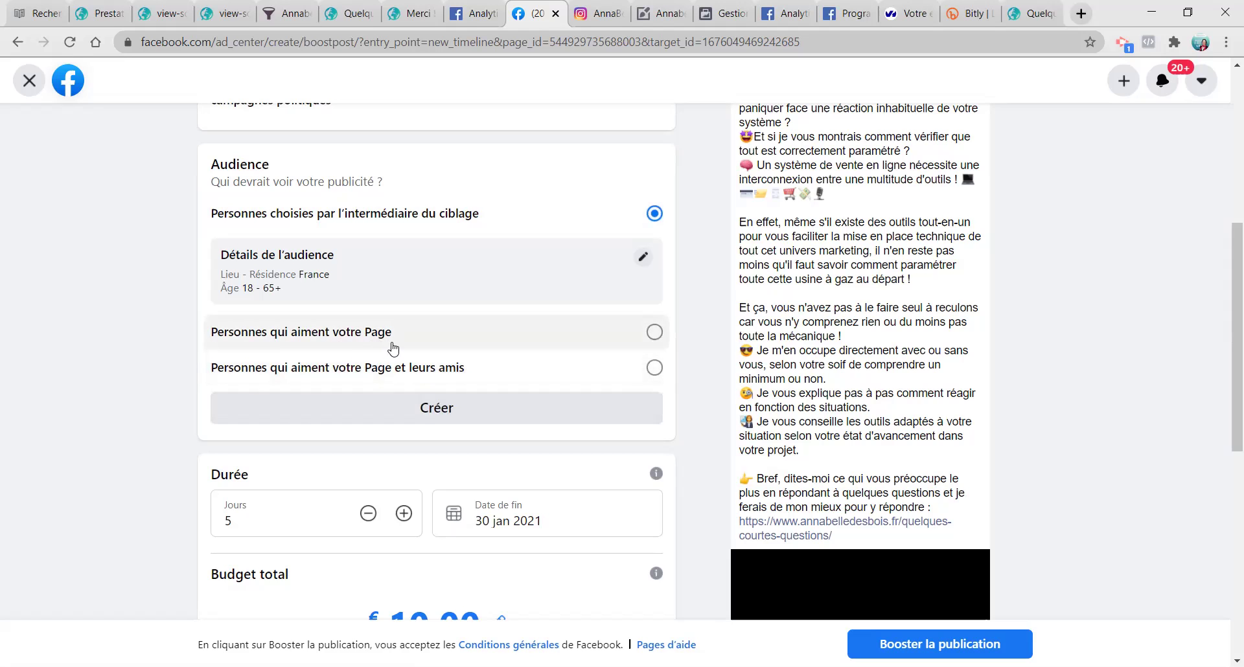
pyautogui.scroll(-3, 393, 349)
pyautogui.scroll(-4, 414, 336)
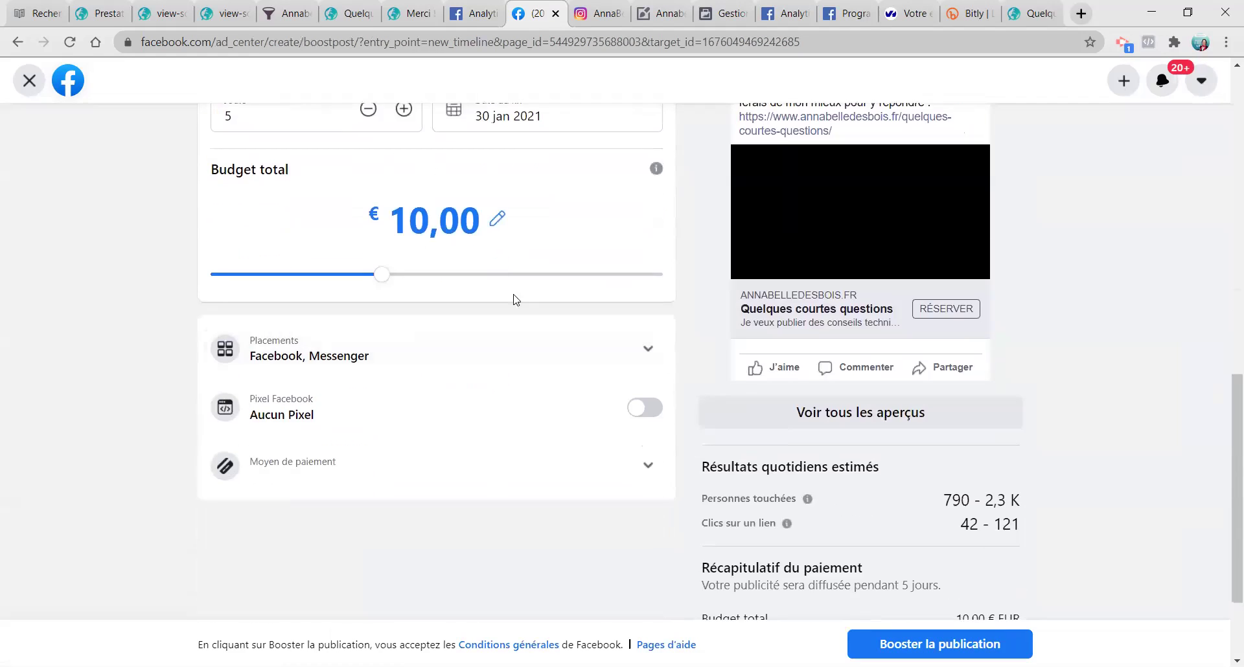
pyautogui.click(646, 408)
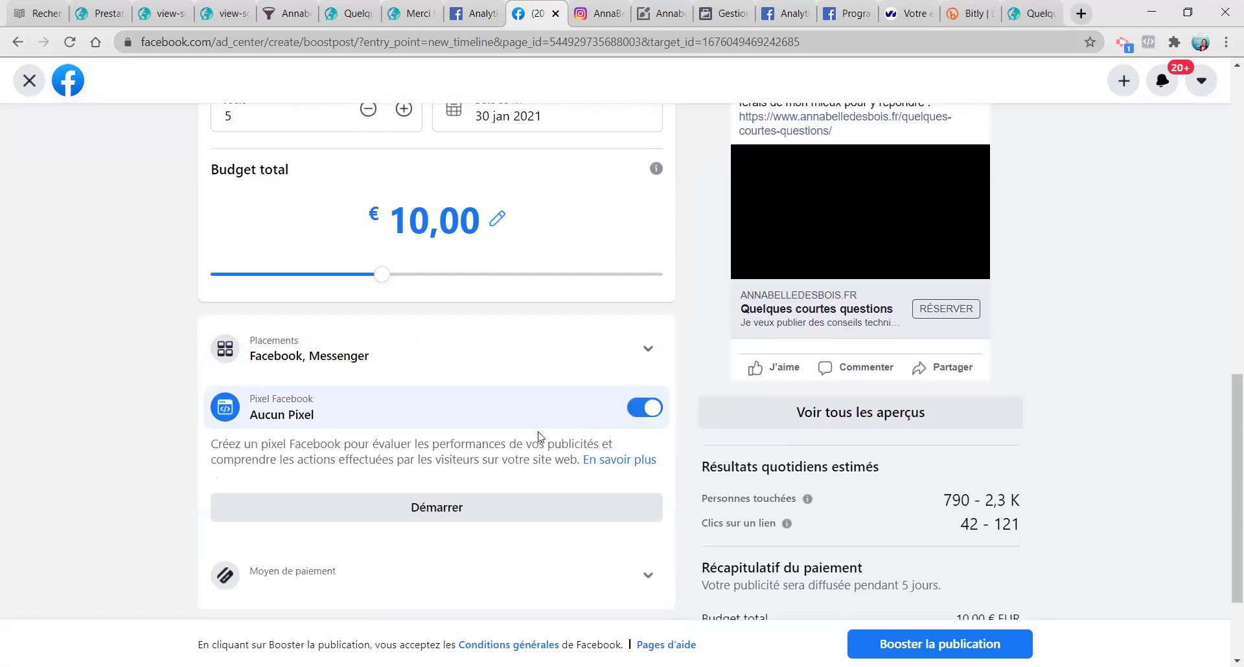
pyautogui.scroll(-1, 330, 319)
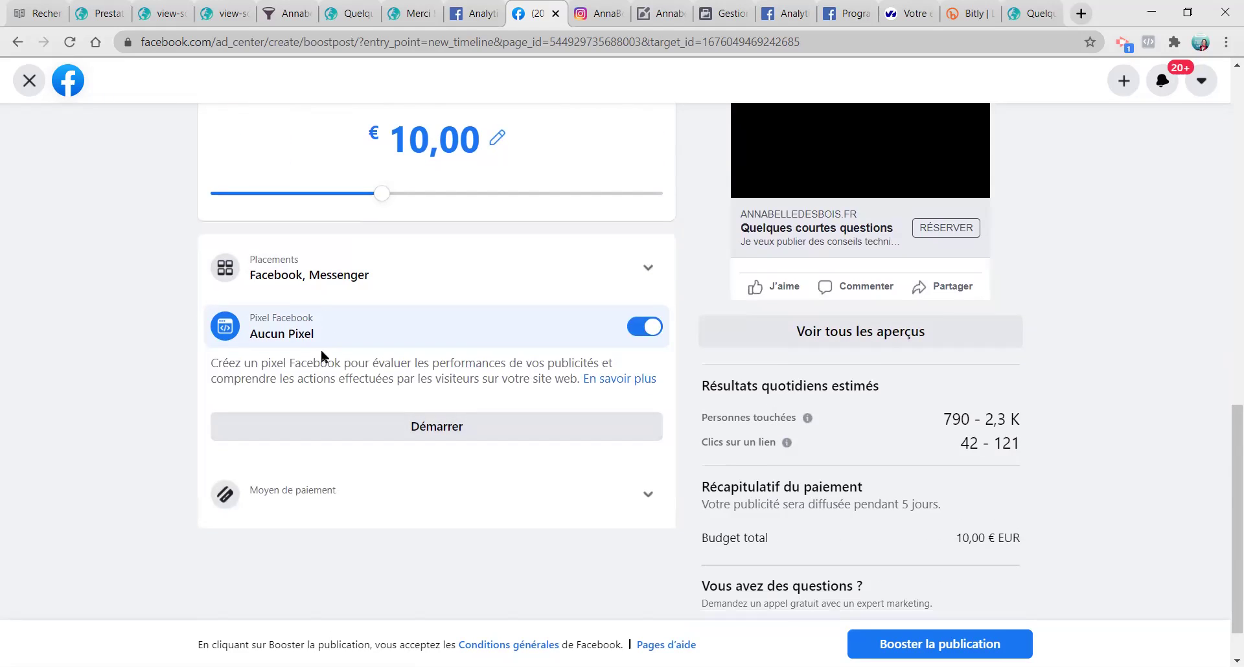
# Step: Create a Facebook pixel and select its ID in the developer instructions
pyautogui.click(458, 427)
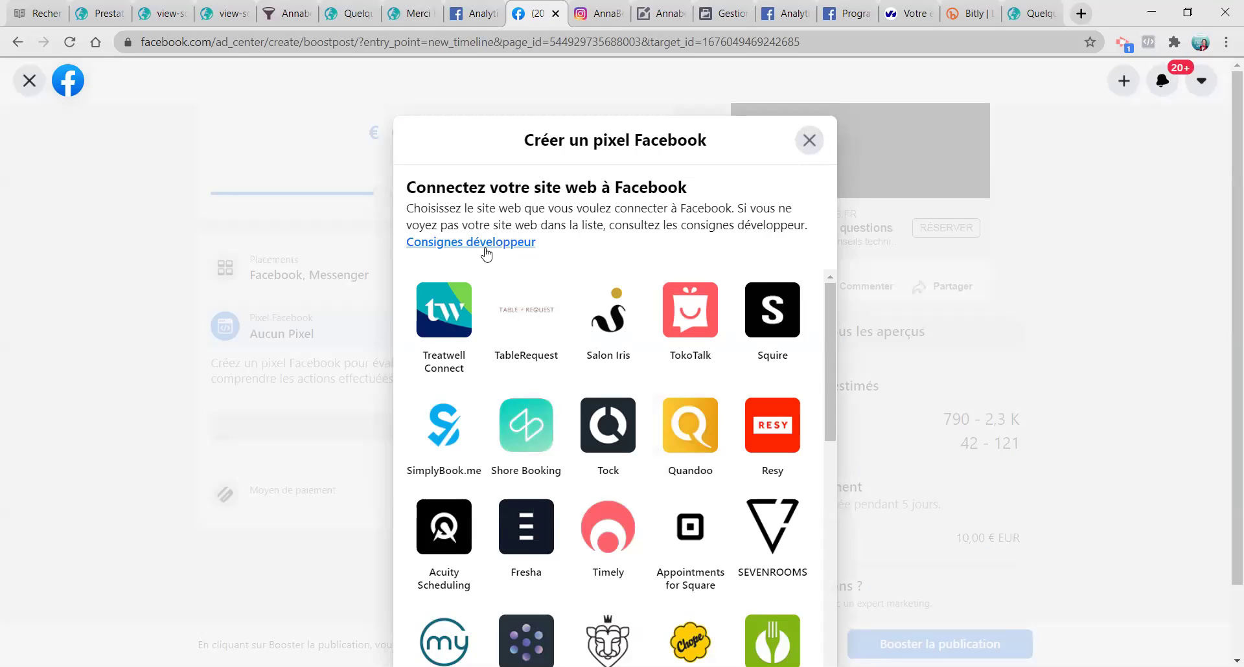
pyautogui.click(486, 248)
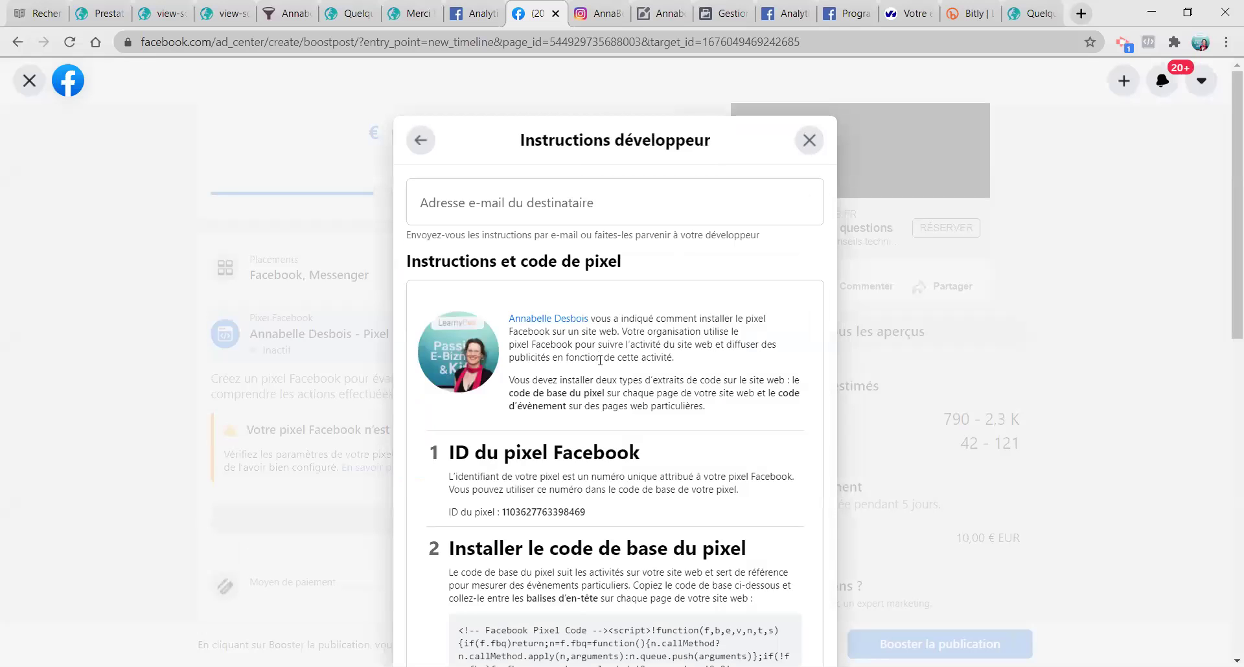
pyautogui.scroll(-3, 615, 434)
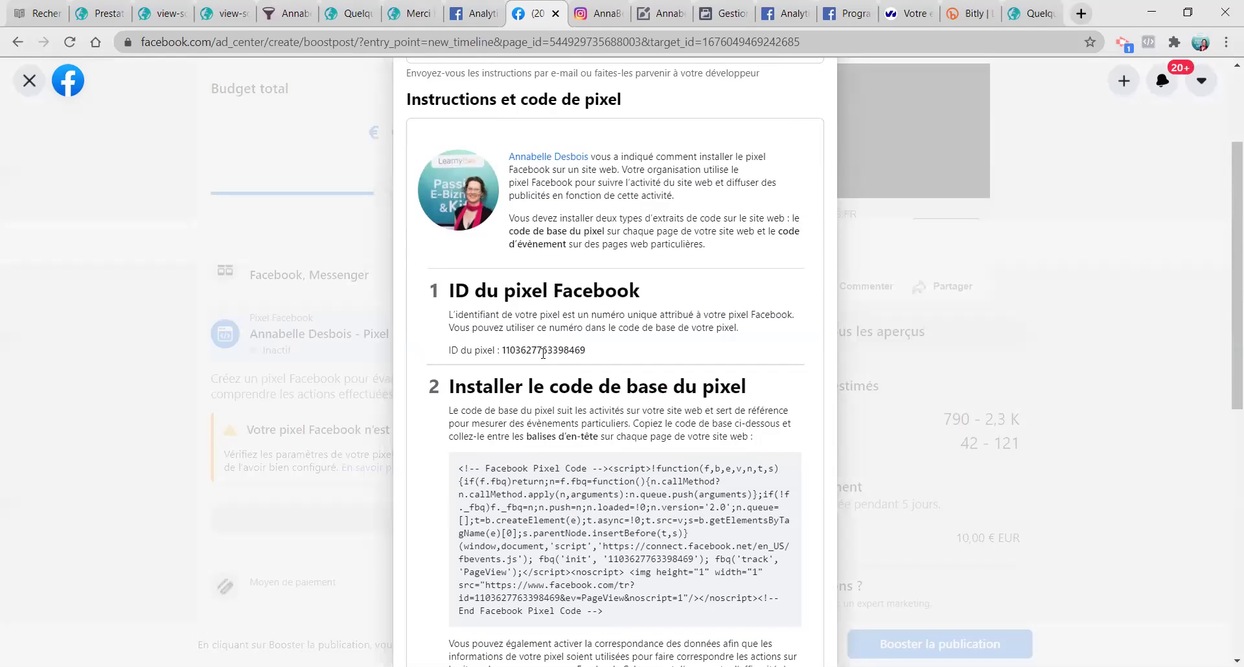
pyautogui.doubleClick(543, 350)
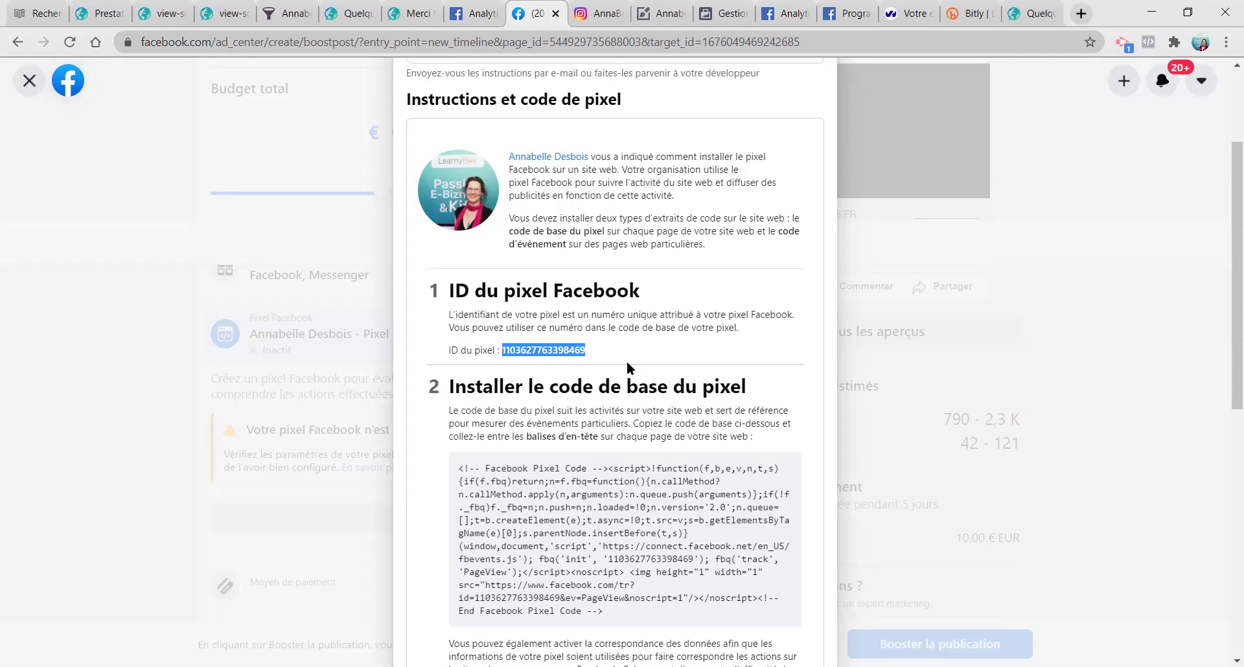
pyautogui.scroll(3, 689, 308)
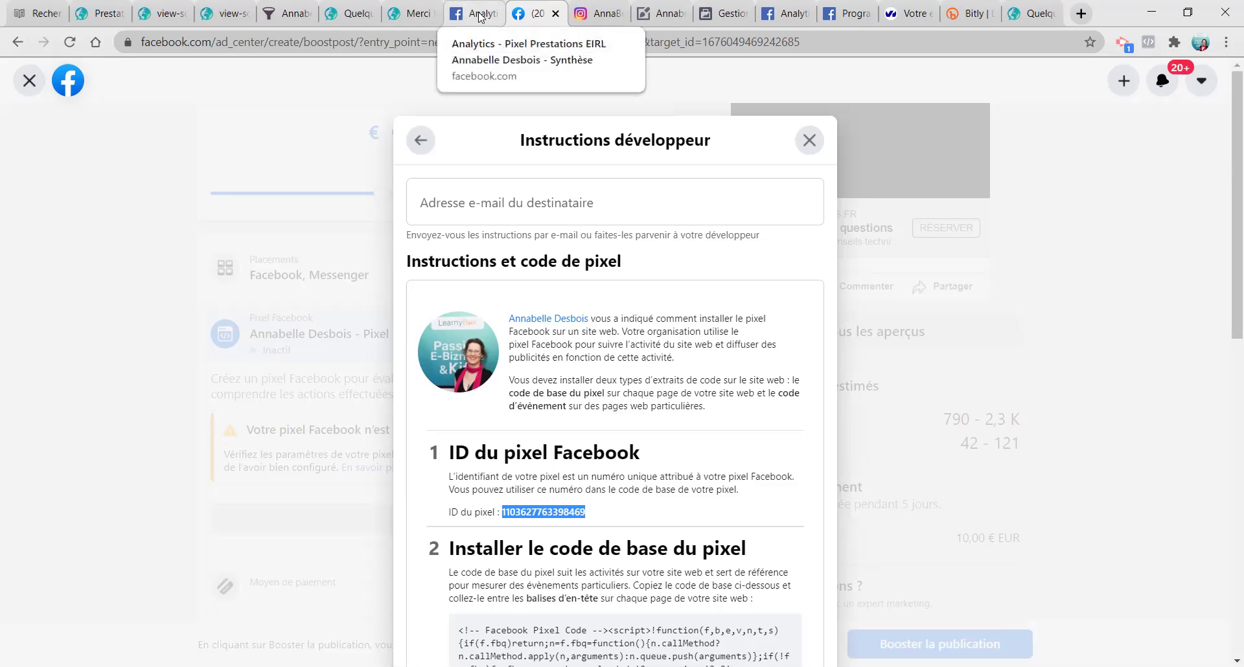
pyautogui.click(787, 14)
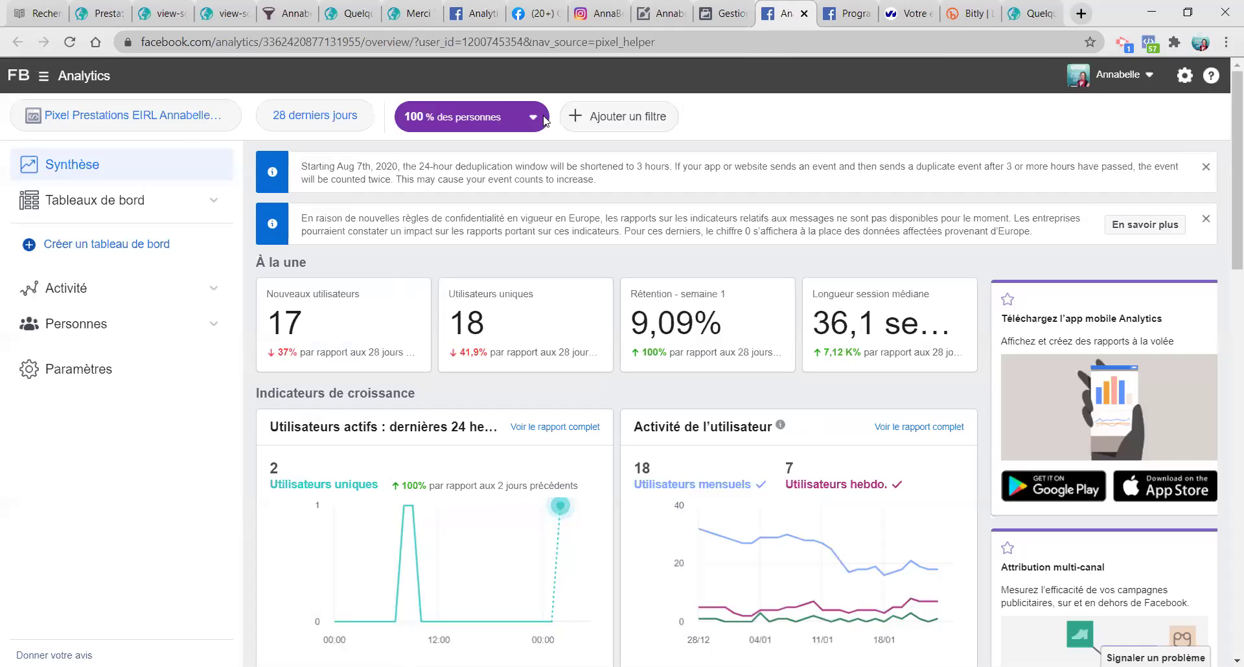
# Step: Reach Events Manager from Analytics, select the new pixel and confirm the ad account
pyautogui.click(122, 123)
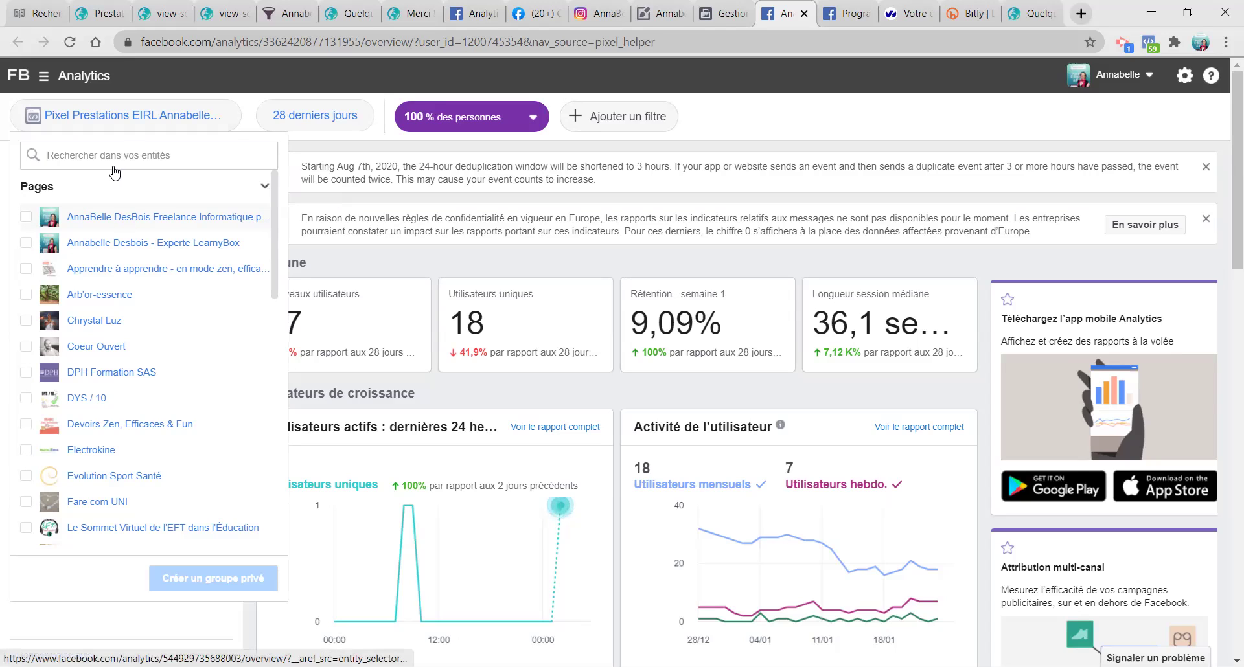
pyautogui.click(63, 83)
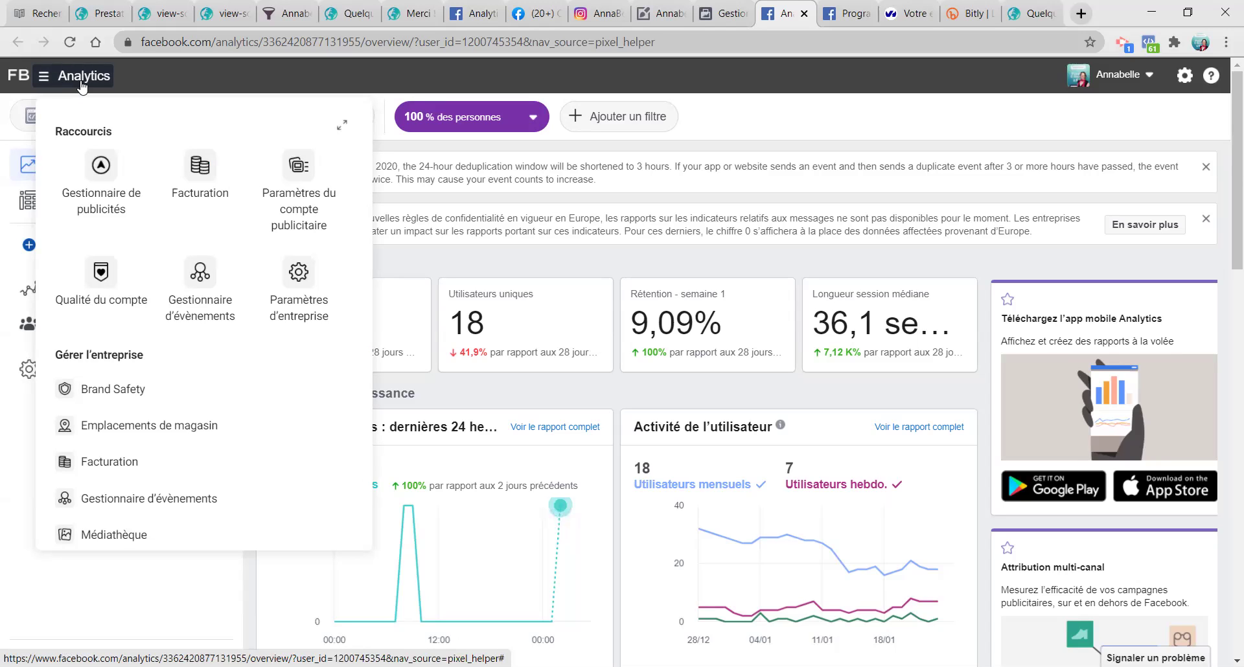
pyautogui.click(200, 275)
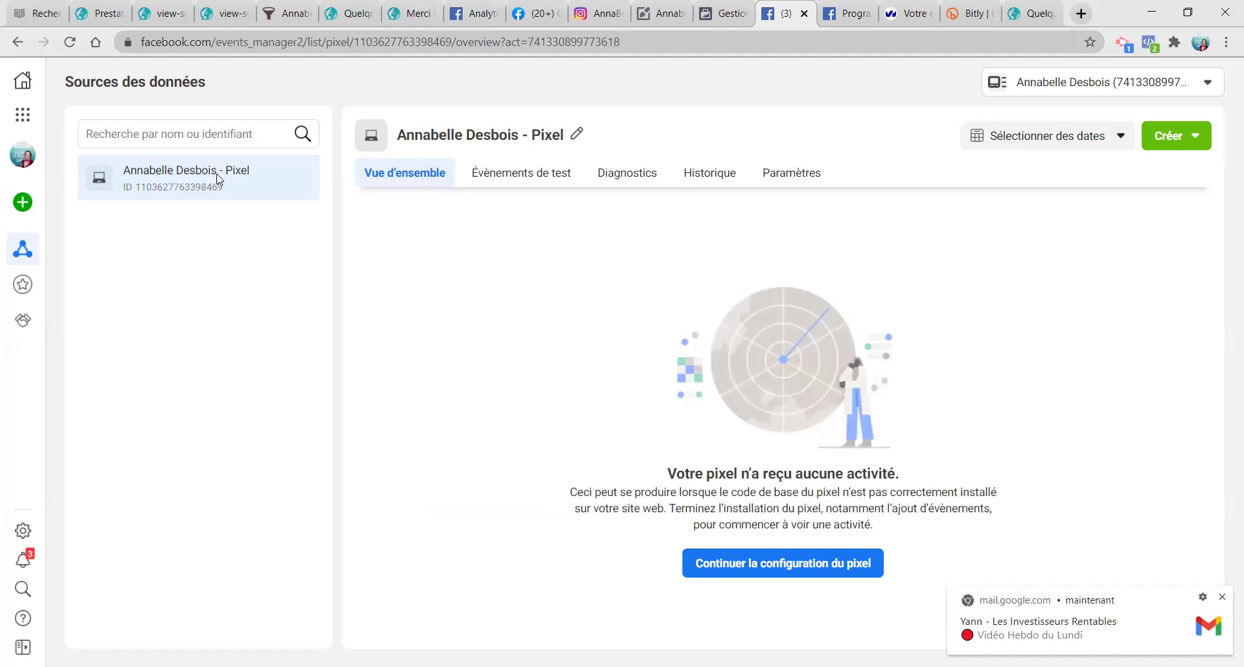
pyautogui.click(216, 181)
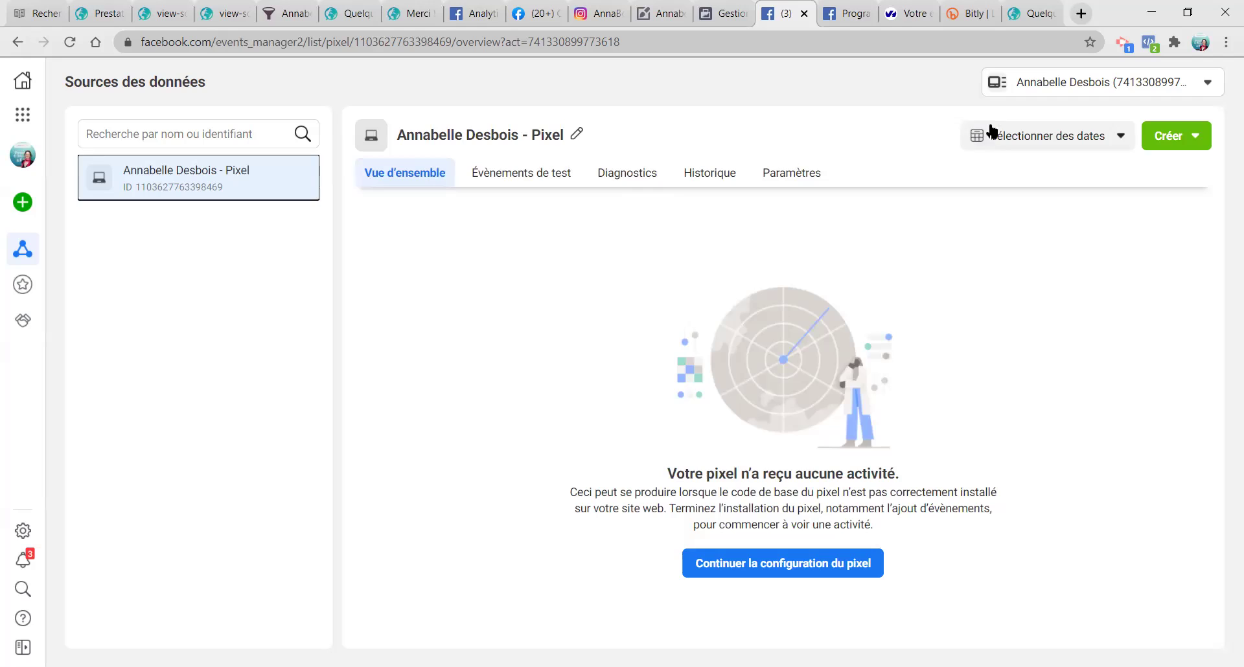
pyautogui.click(1046, 83)
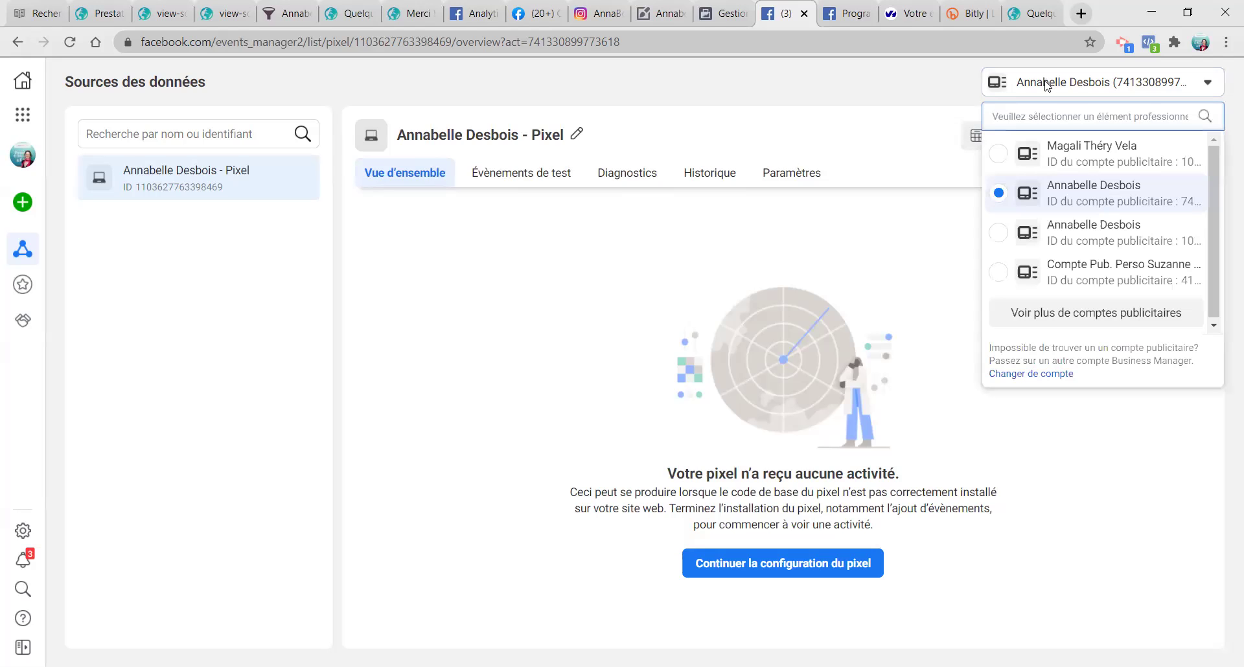
pyautogui.click(1044, 83)
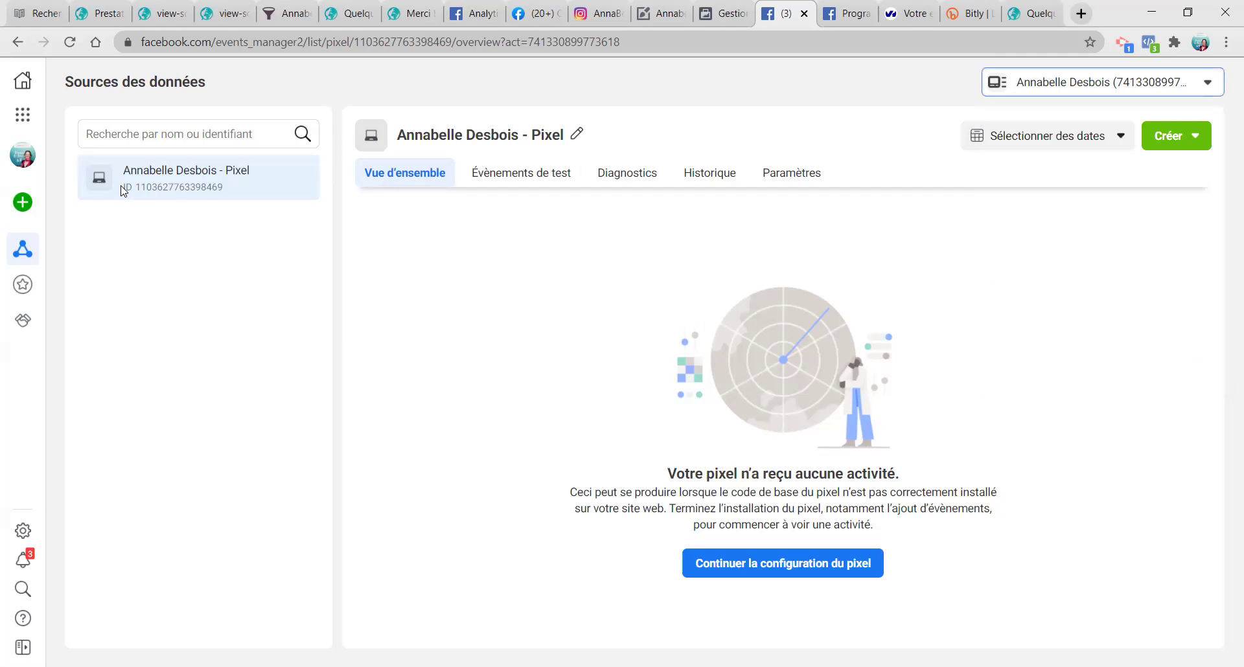
pyautogui.moveTo(31, 492)
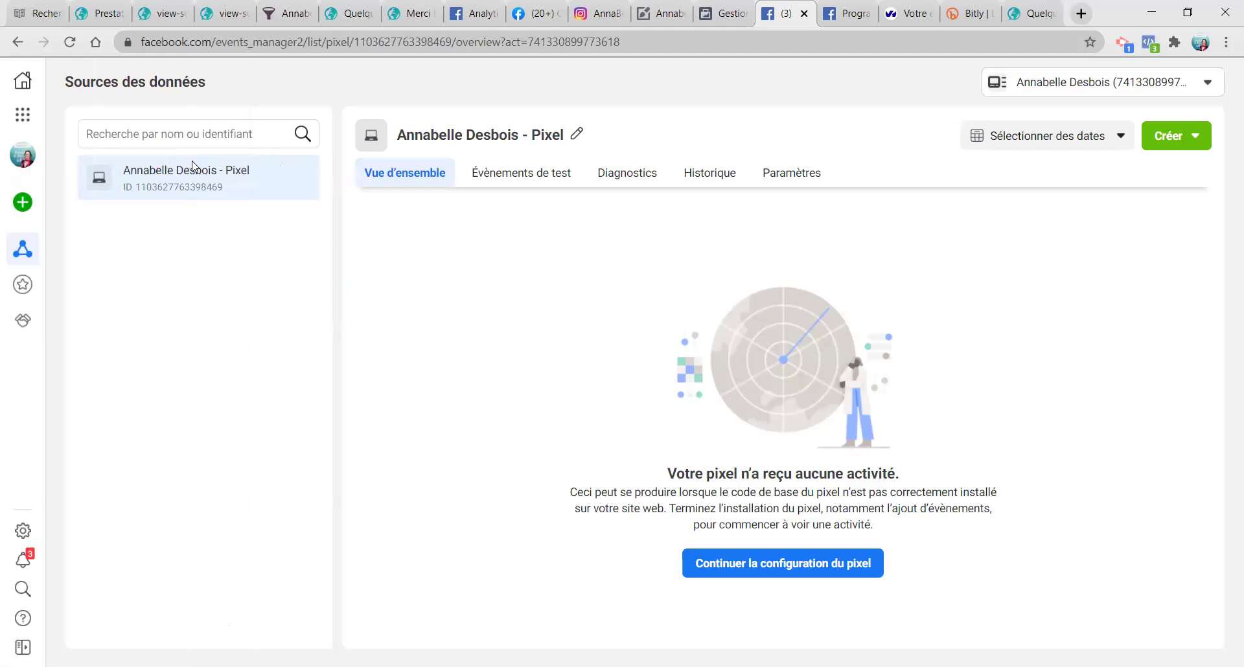
pyautogui.click(99, 13)
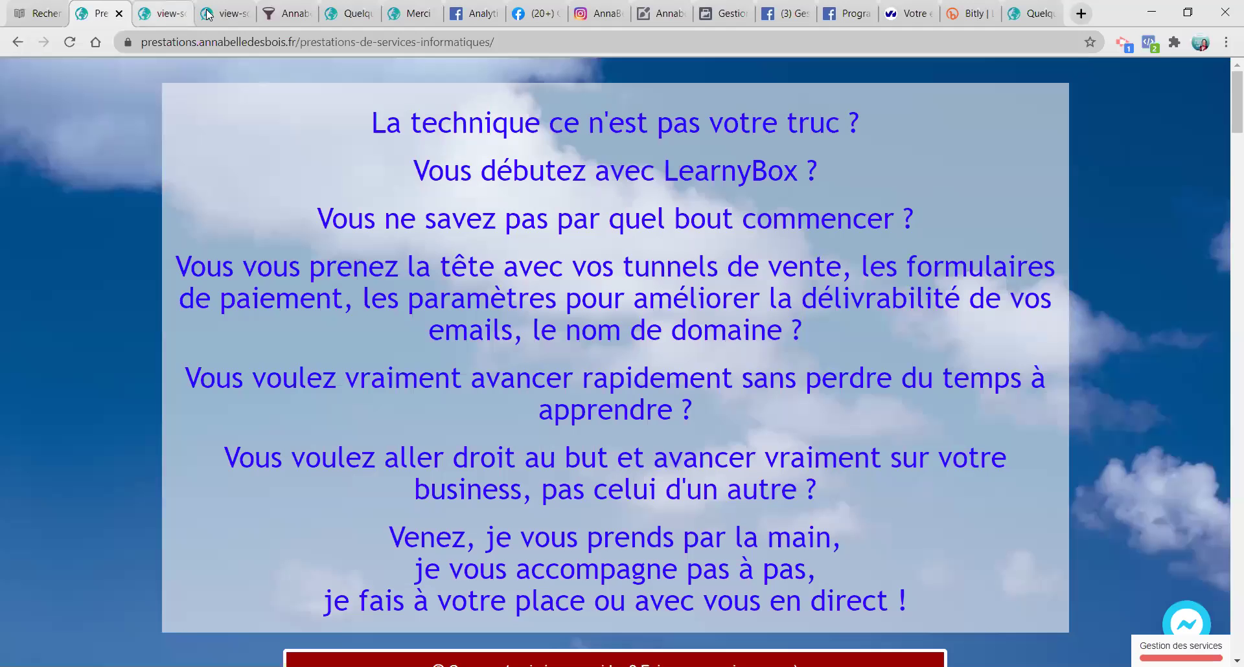
# Step: Open the Facebook Pixel integration in LearnyBox's account settings
pyautogui.click(648, 18)
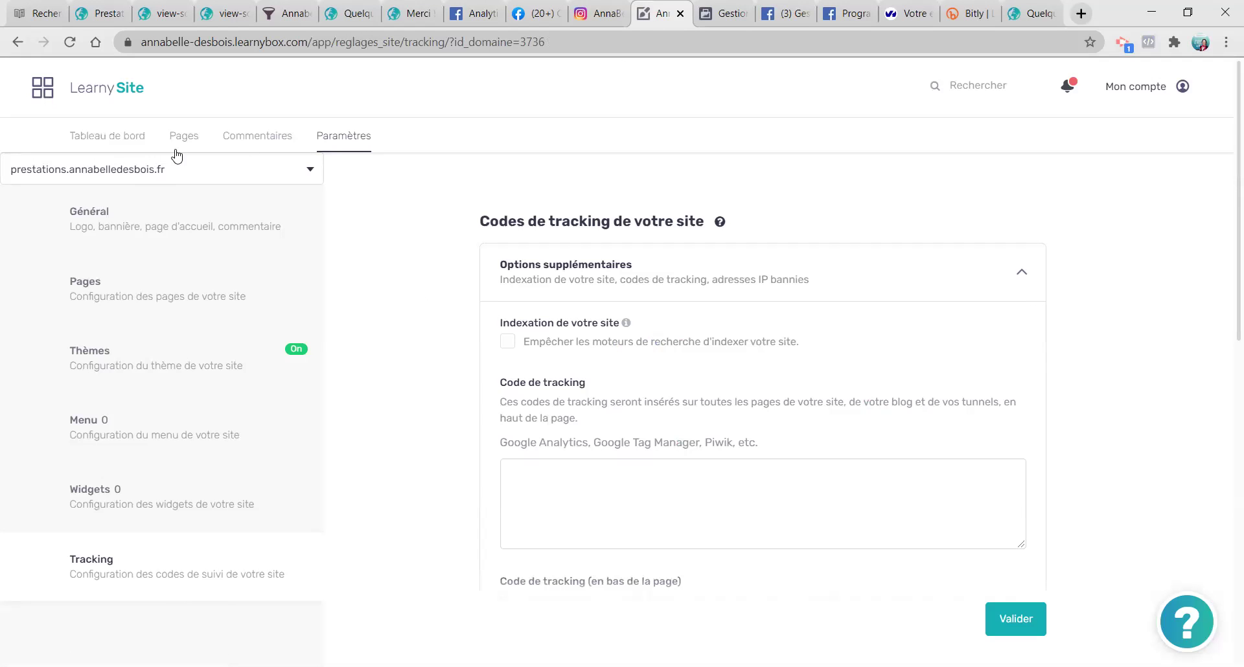
pyautogui.moveTo(1166, 86)
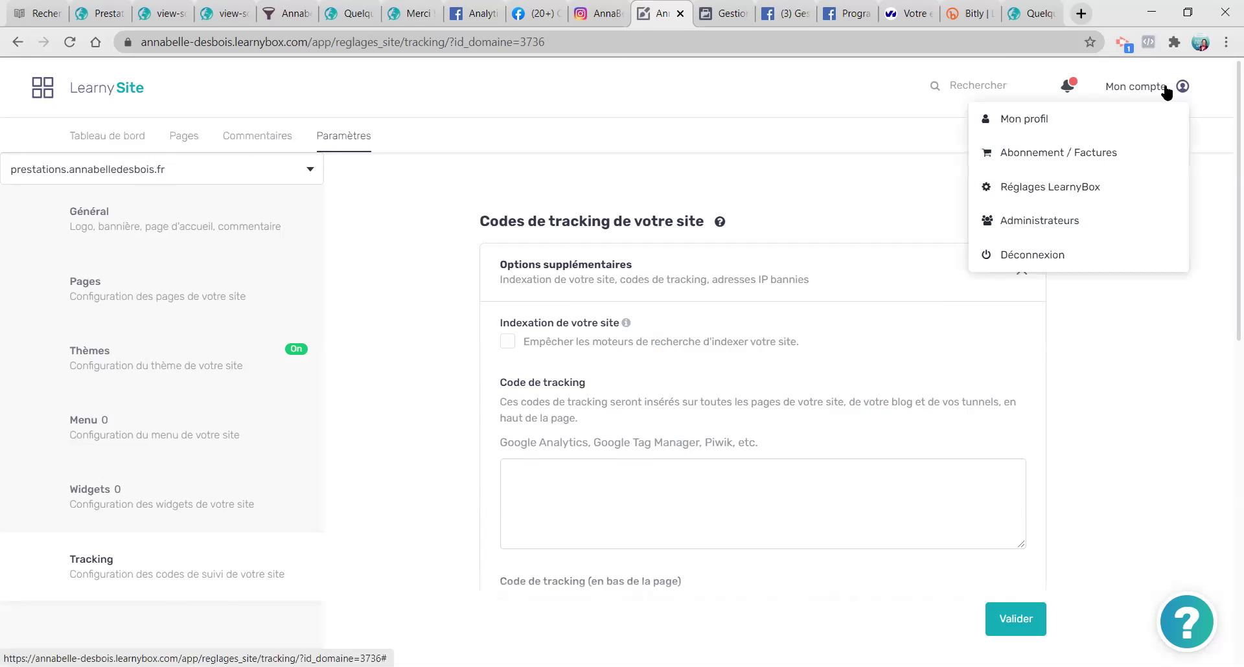
pyautogui.click(1026, 188)
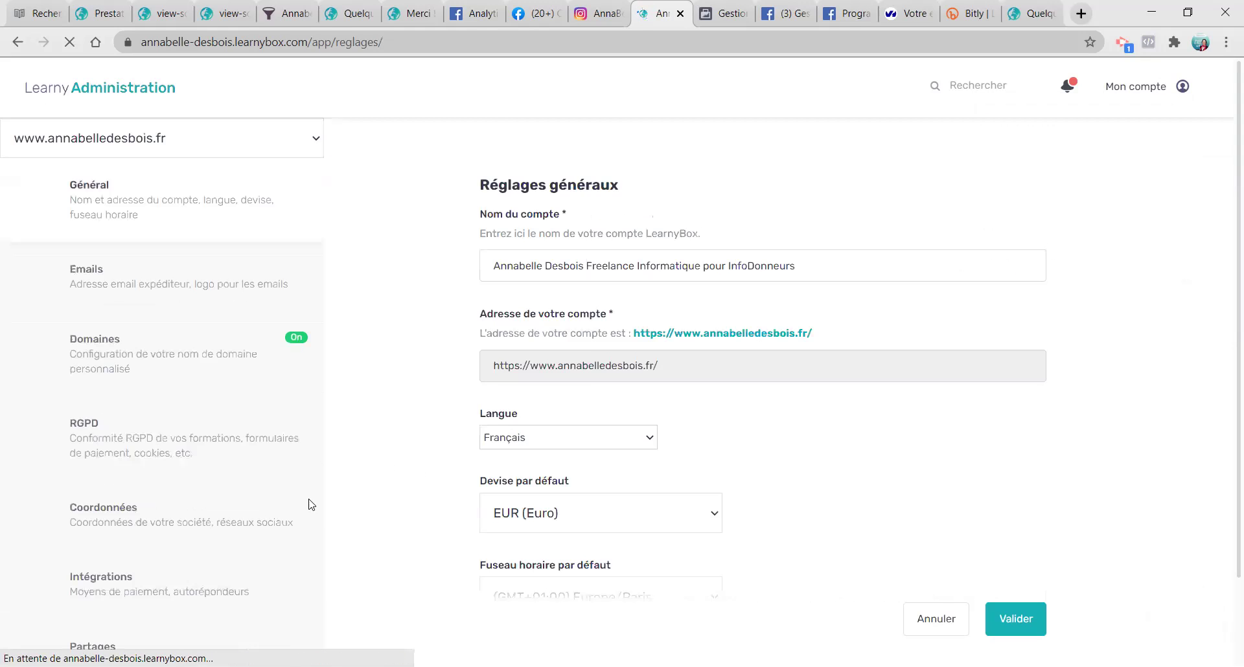
pyautogui.scroll(-2, 298, 503)
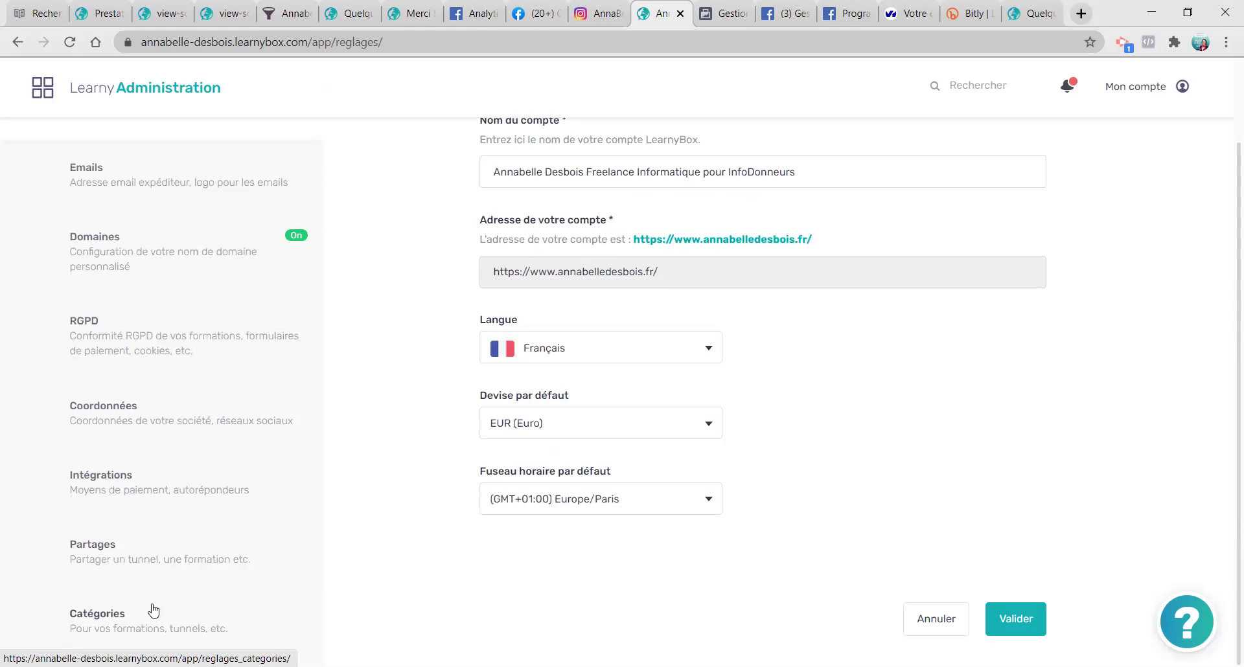
pyautogui.click(147, 497)
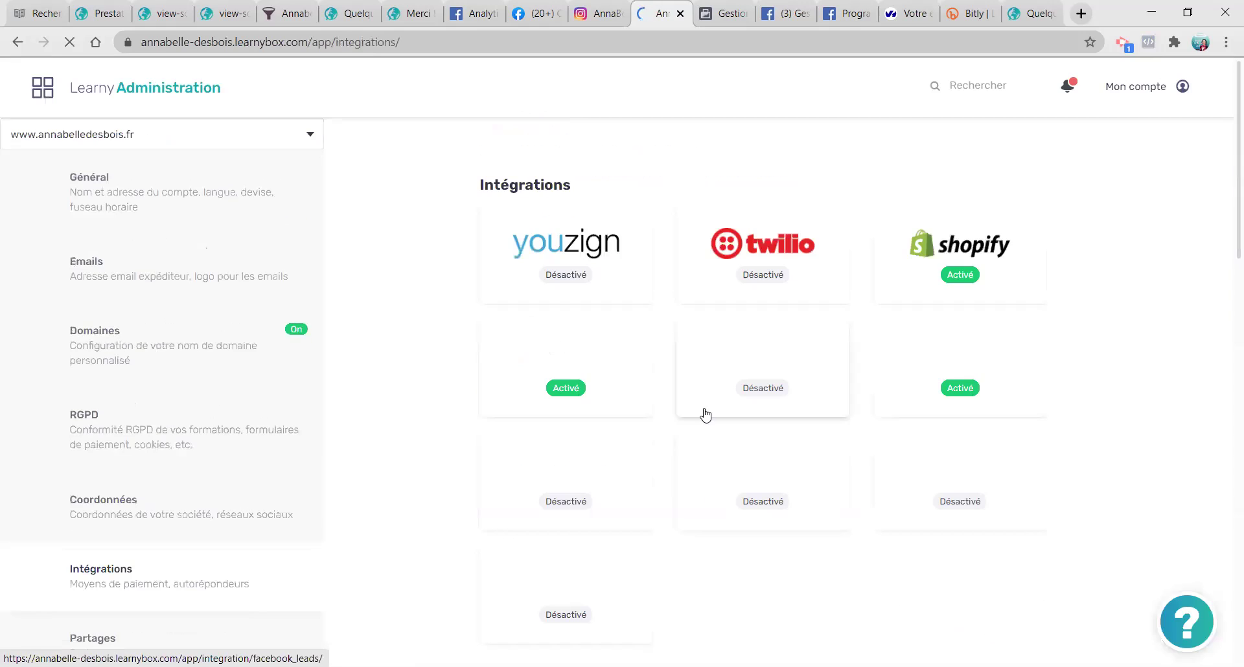
pyautogui.click(560, 392)
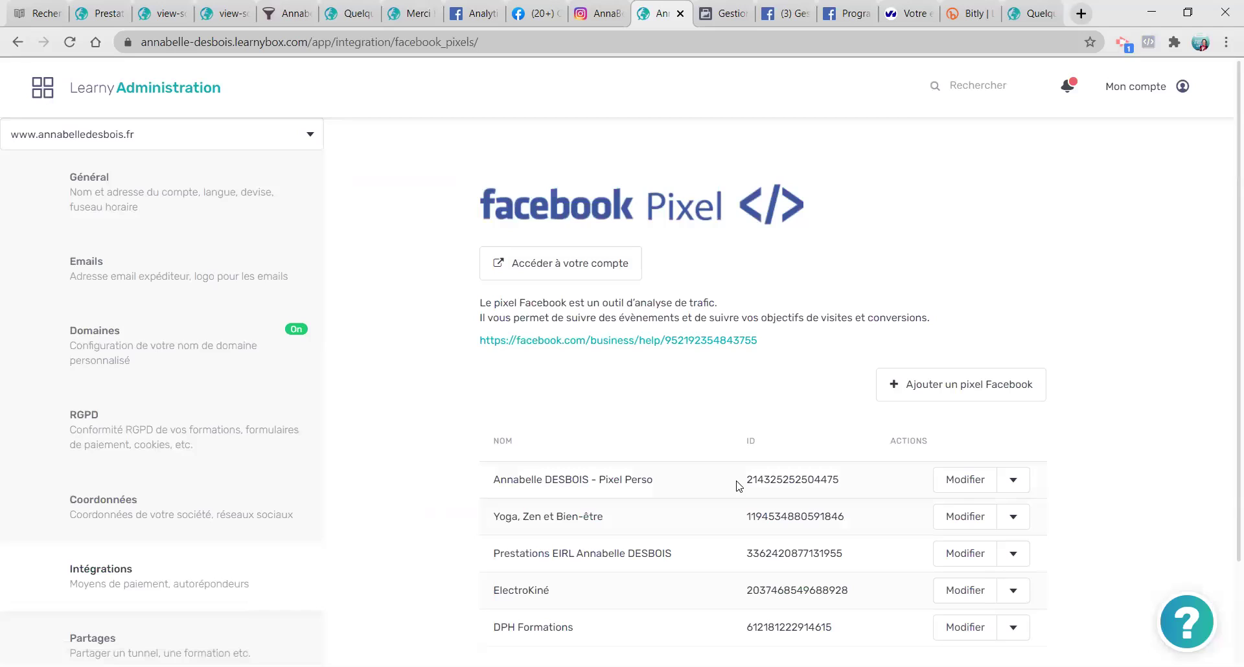
# Step: Select the listed pixel IDs, including the Yoga, Zen et Bien-être pixel
pyautogui.doubleClick(774, 480)
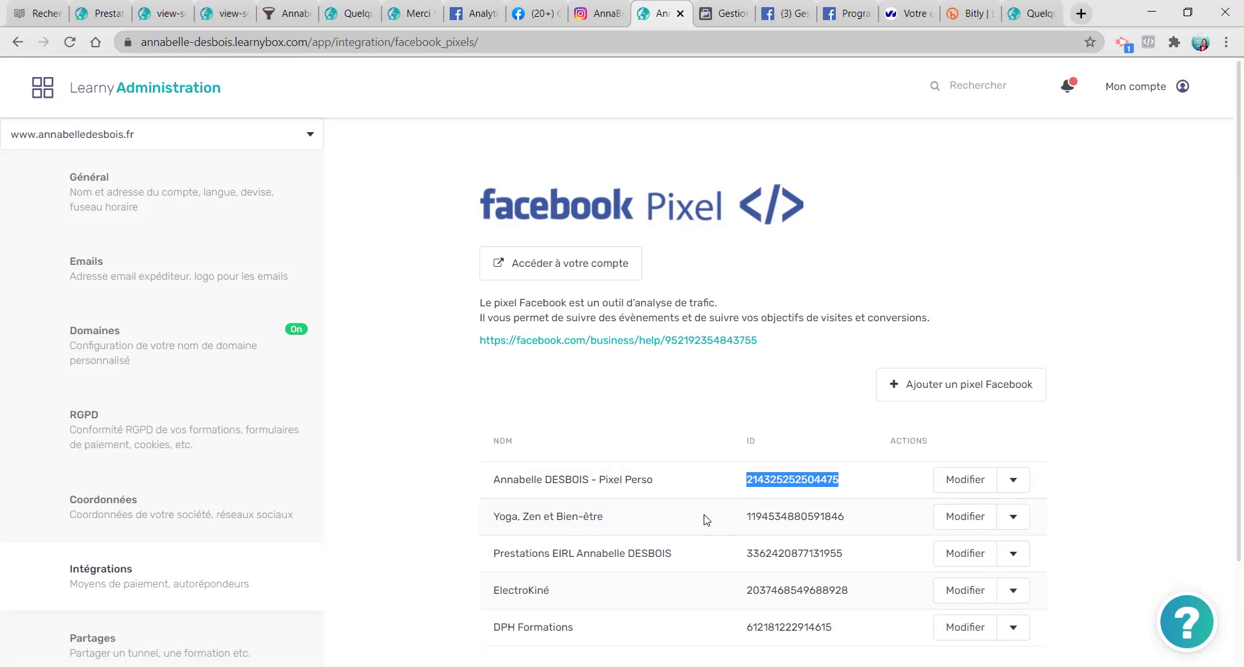
pyautogui.doubleClick(761, 517)
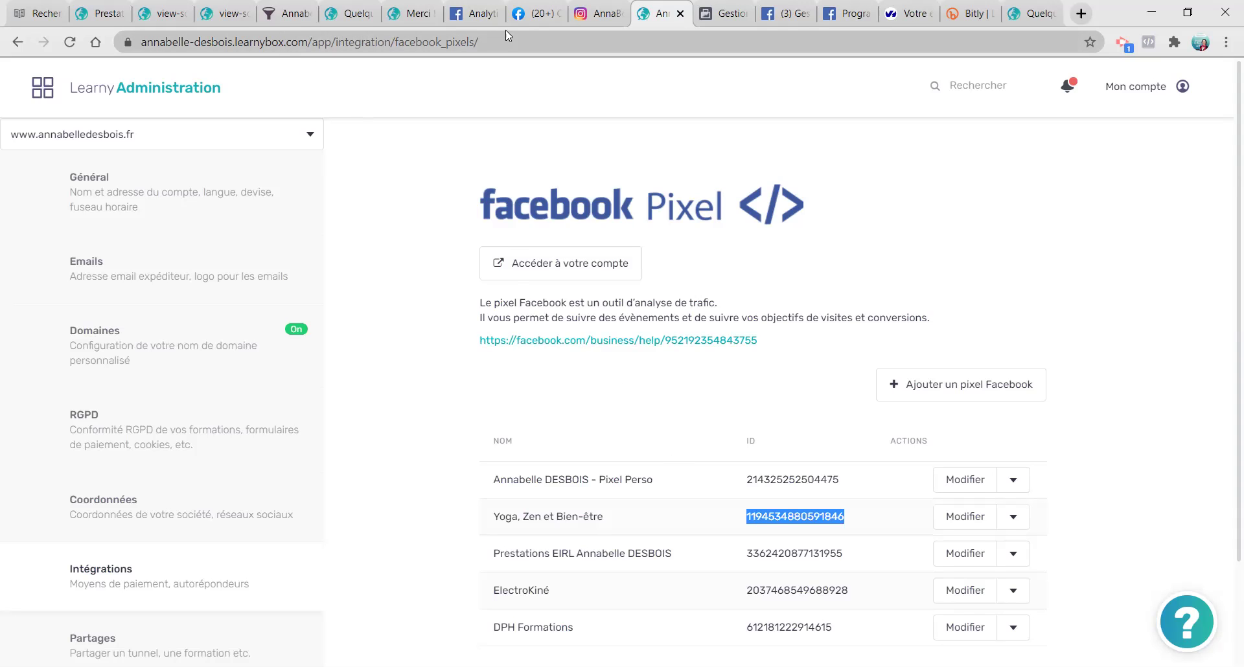
pyautogui.click(713, 17)
pyautogui.click(664, 17)
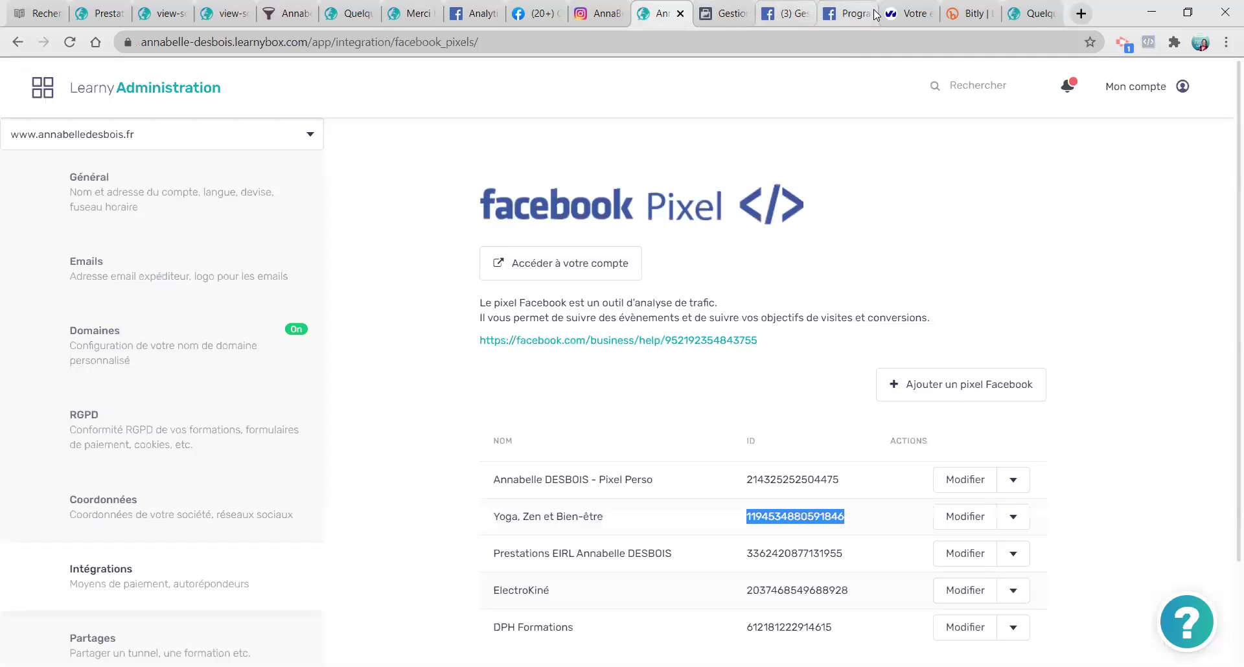
pyautogui.click(475, 14)
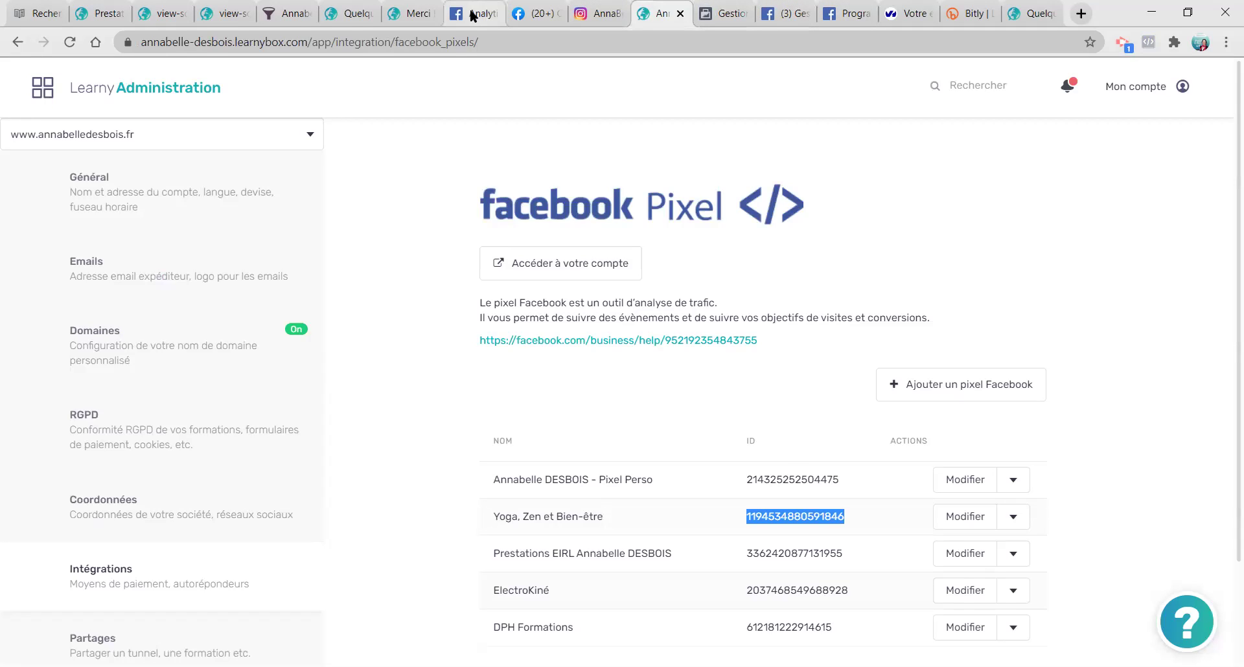
# Step: View analytics for the LearnyBox expert Page, then open its Events Manager
pyautogui.click(655, 16)
pyautogui.click(534, 15)
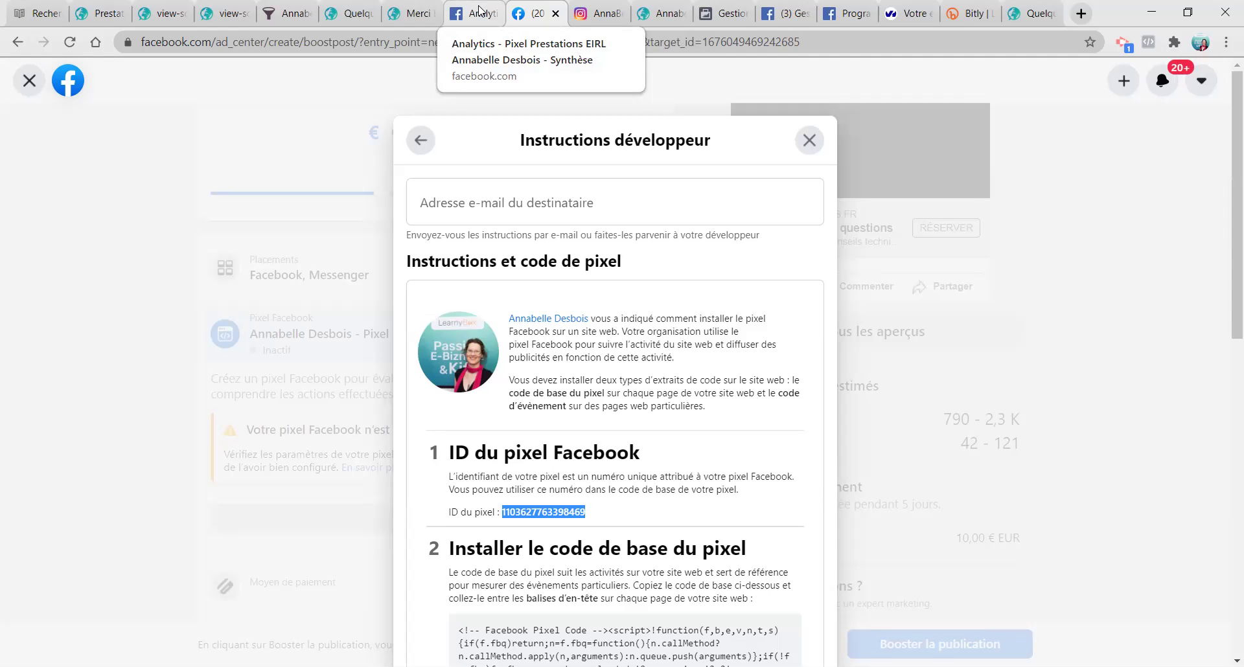
pyautogui.click(480, 12)
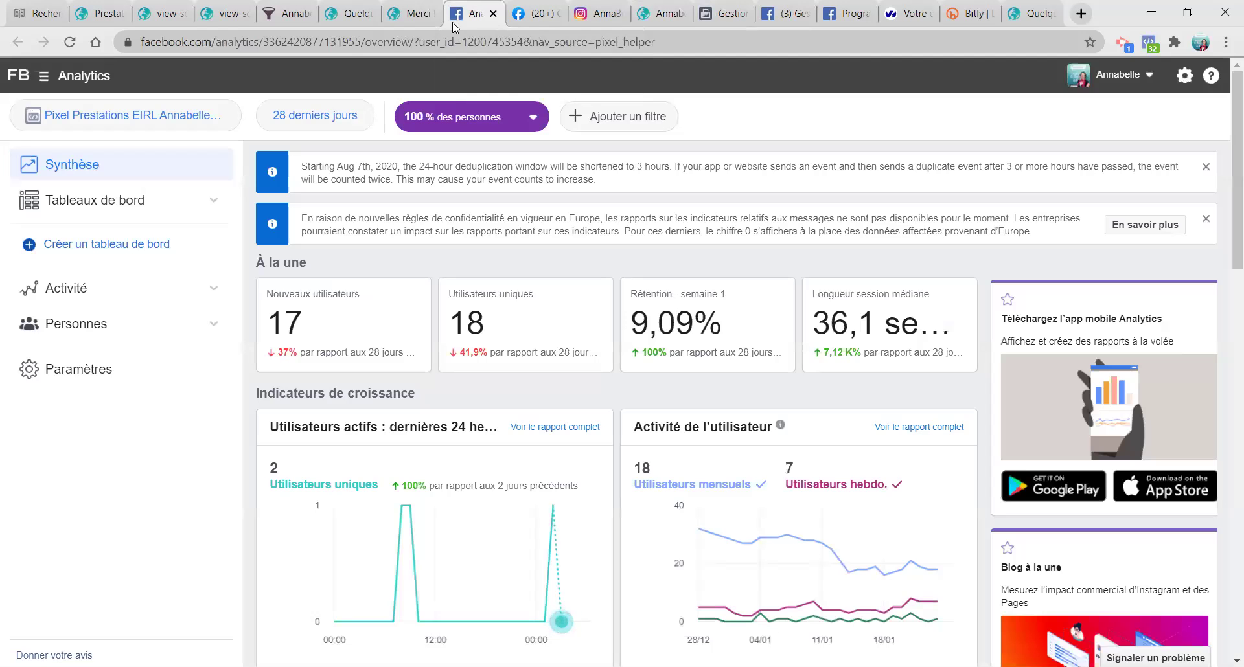
pyautogui.click(136, 123)
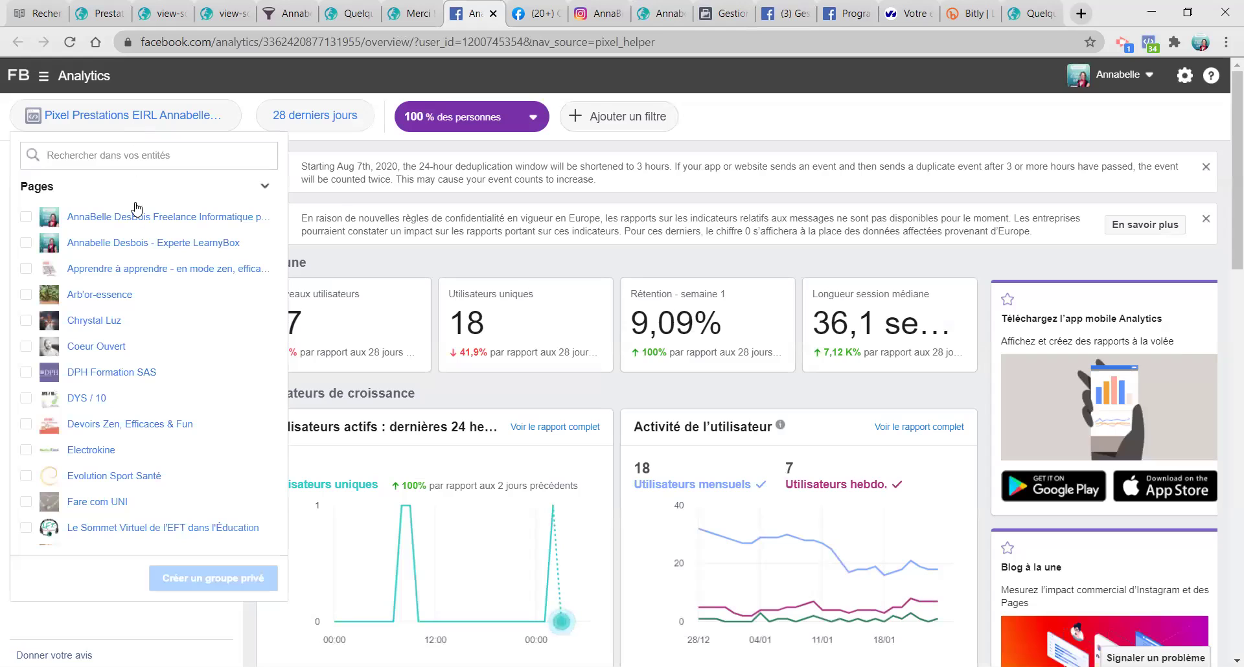
pyautogui.click(137, 243)
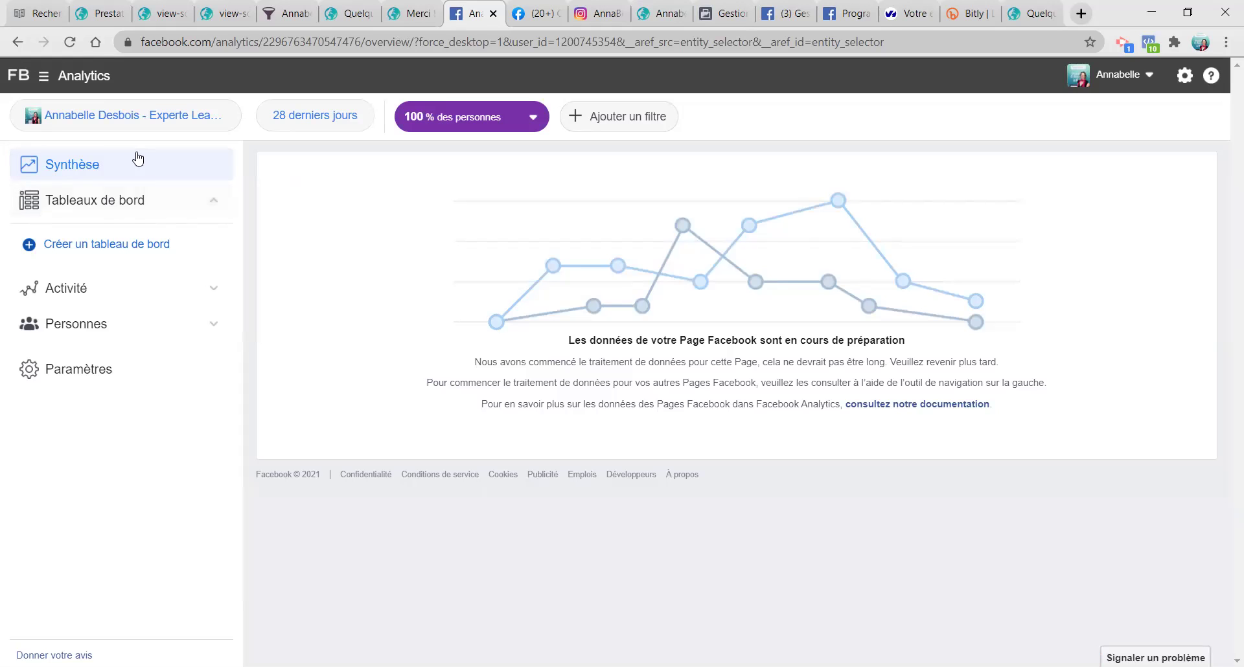
pyautogui.click(45, 75)
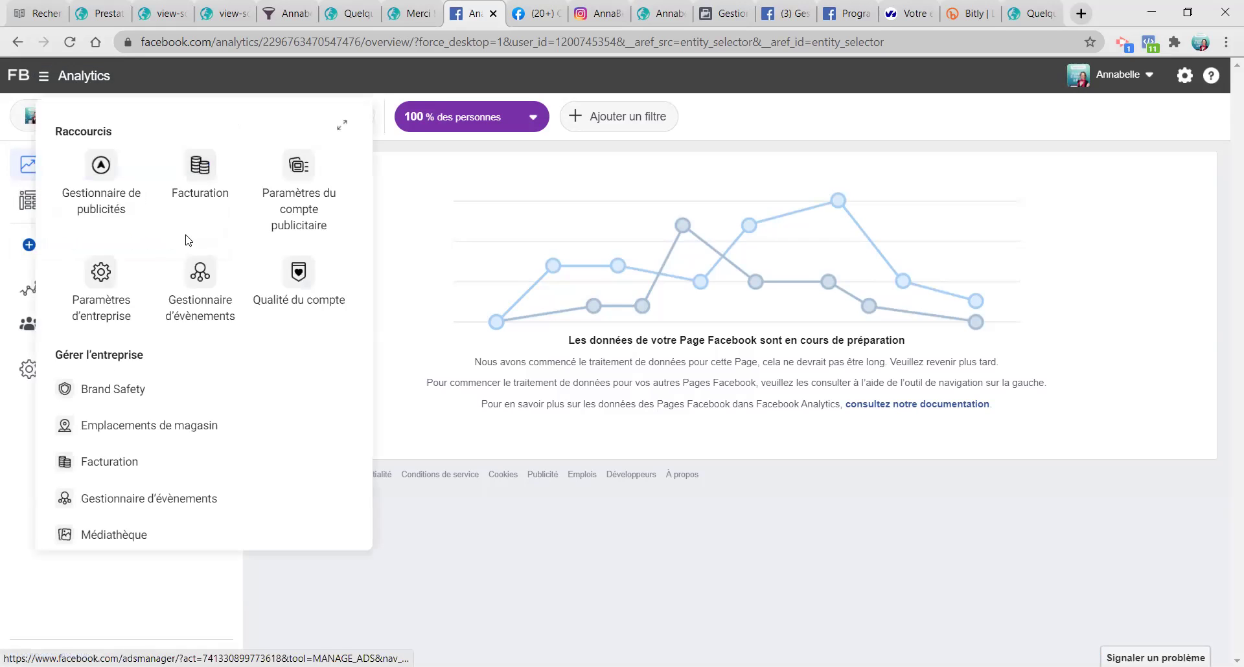
pyautogui.click(200, 275)
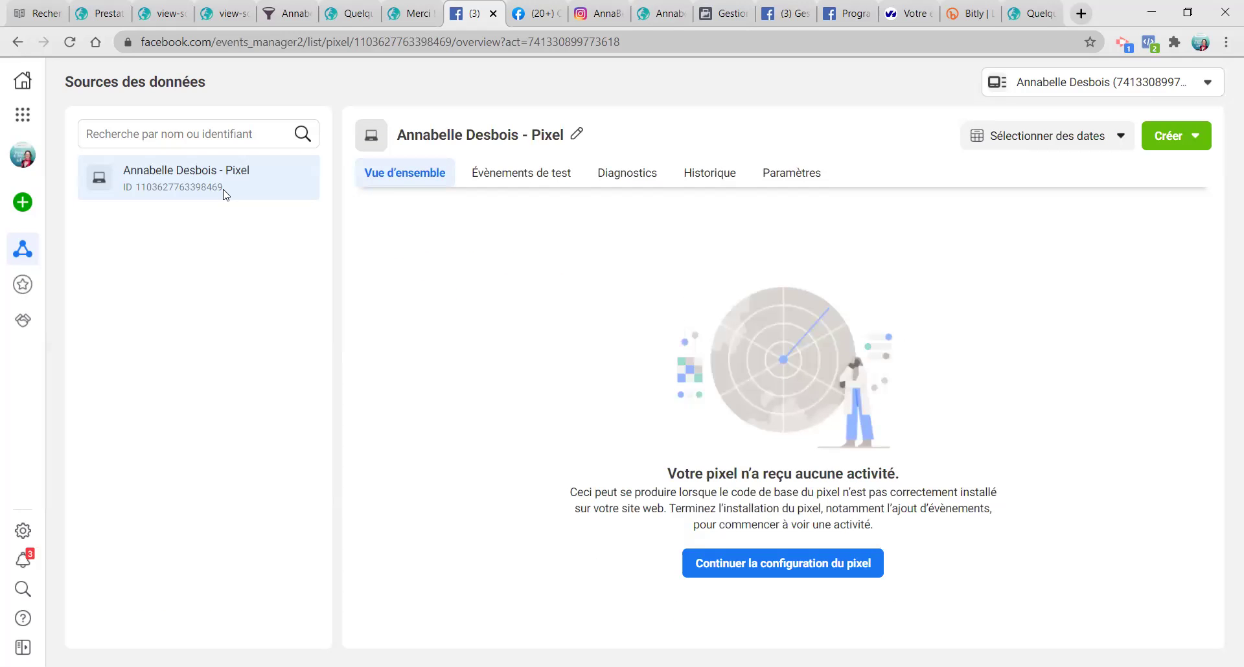
# Step: Check the pixel's ad accounts and test events, then return to Vue d'ensemble
pyautogui.click(1031, 88)
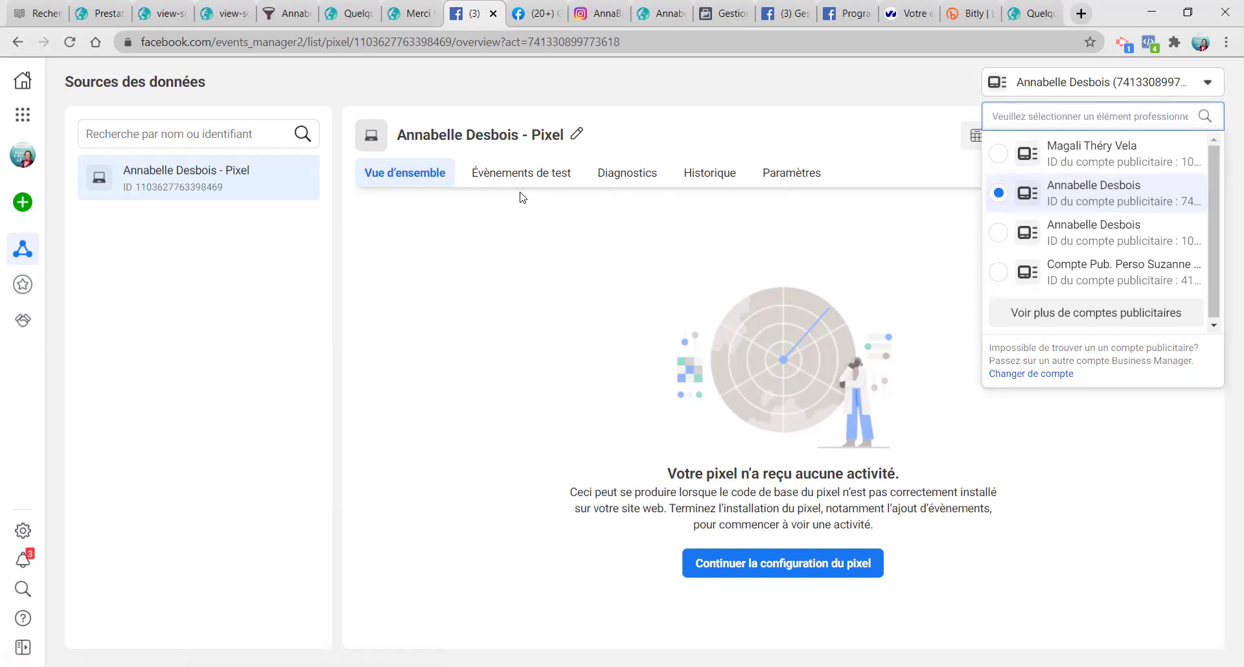
pyautogui.click(557, 196)
pyautogui.click(522, 172)
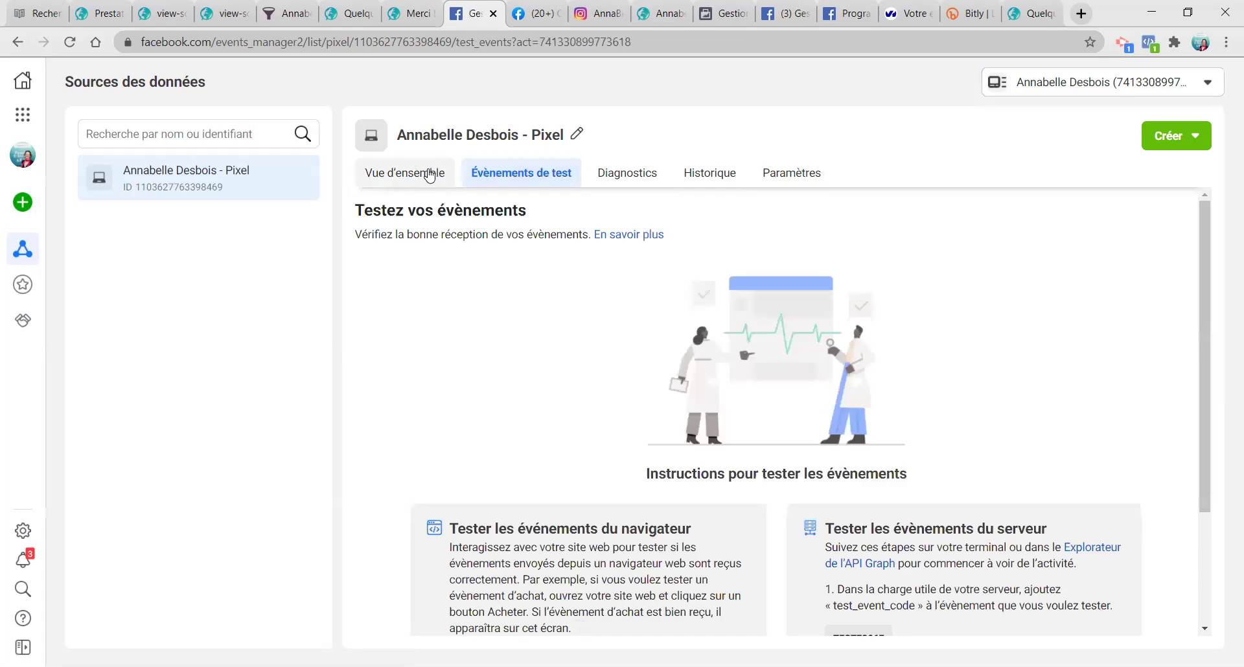
pyautogui.click(429, 174)
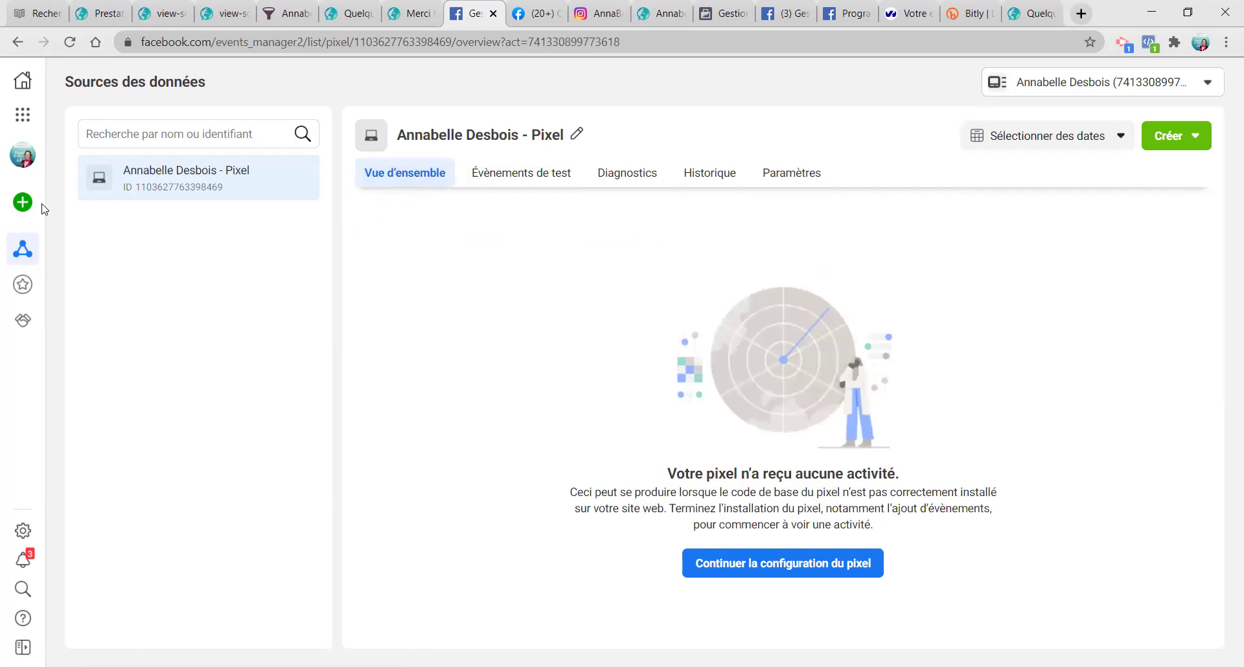
# Step: Browse the business accounts, then return to the LearnyBox pixel list and move its tab left
pyautogui.moveTo(41, 265)
pyautogui.moveTo(26, 162)
pyautogui.click(113, 173)
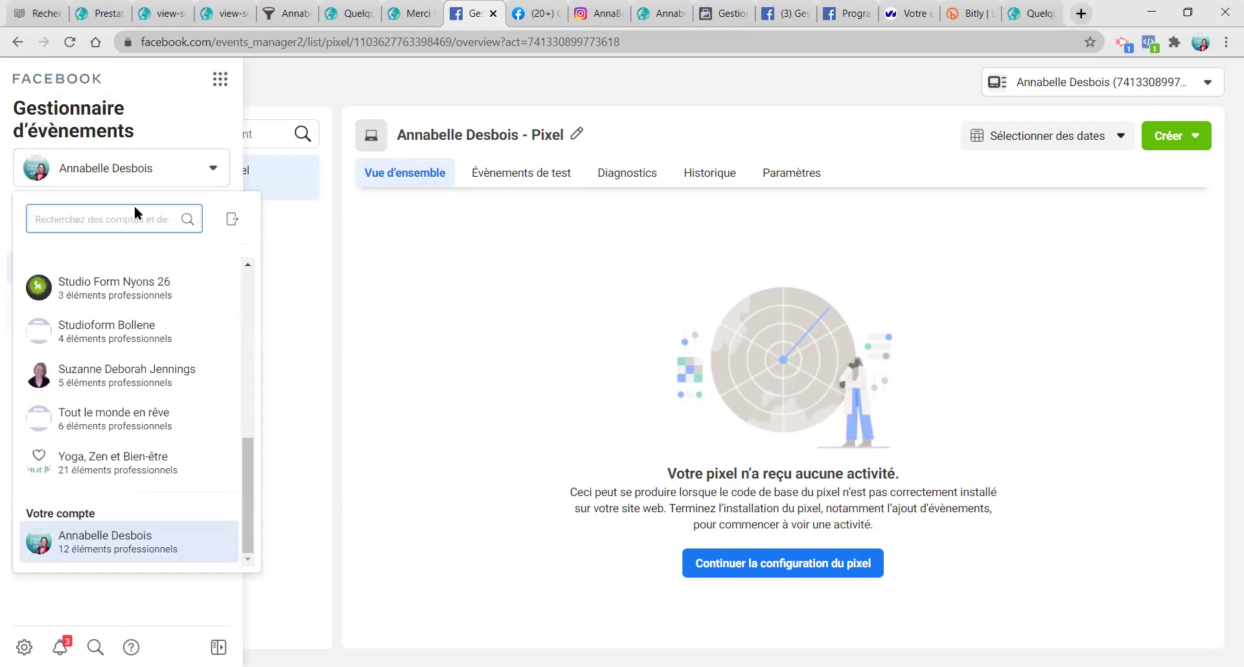
pyautogui.moveTo(152, 549)
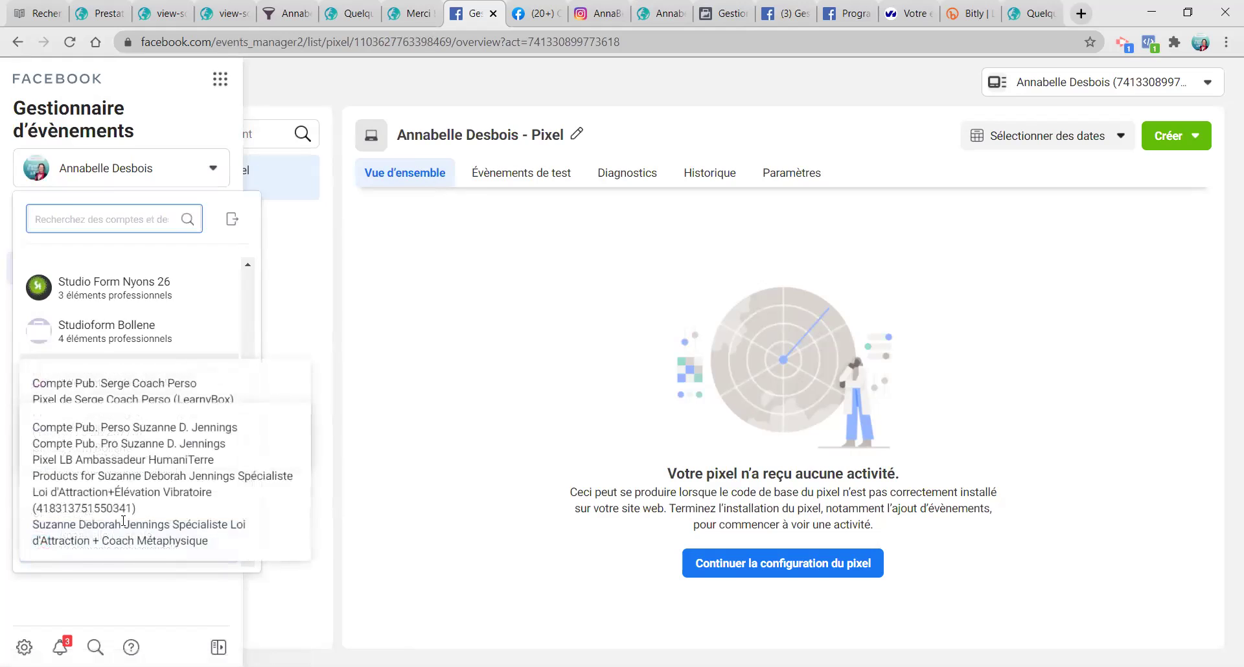
pyautogui.moveTo(247, 526); pyautogui.dragTo(259, 363)
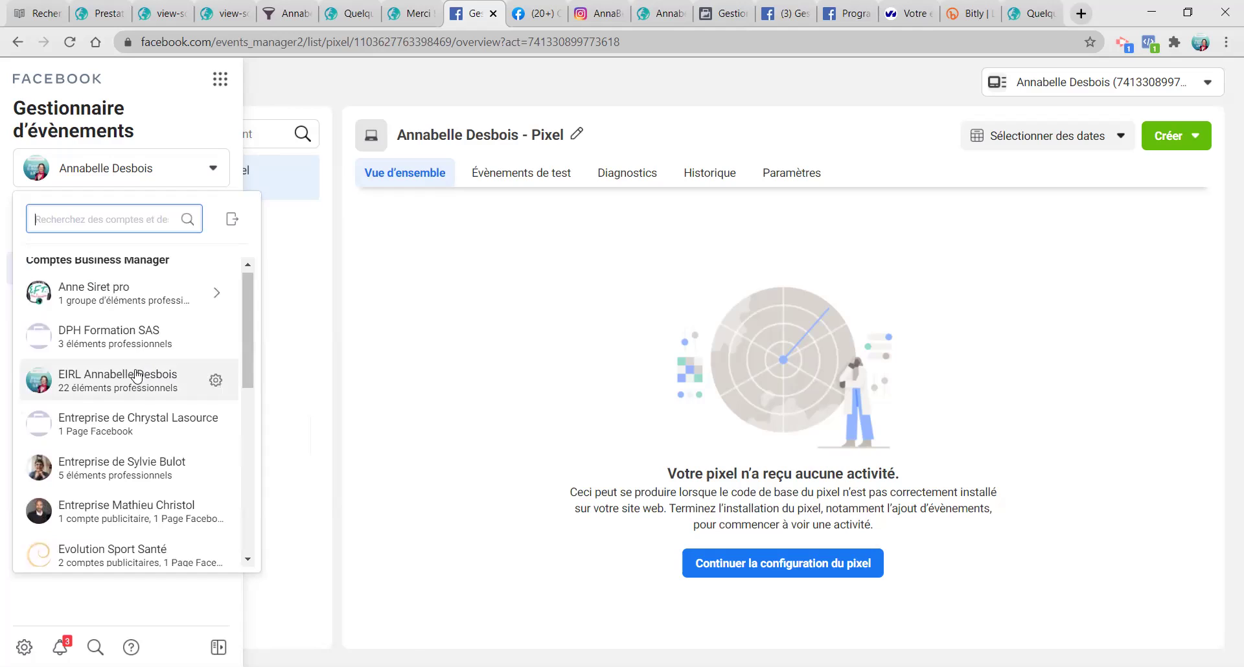
pyautogui.click(370, 339)
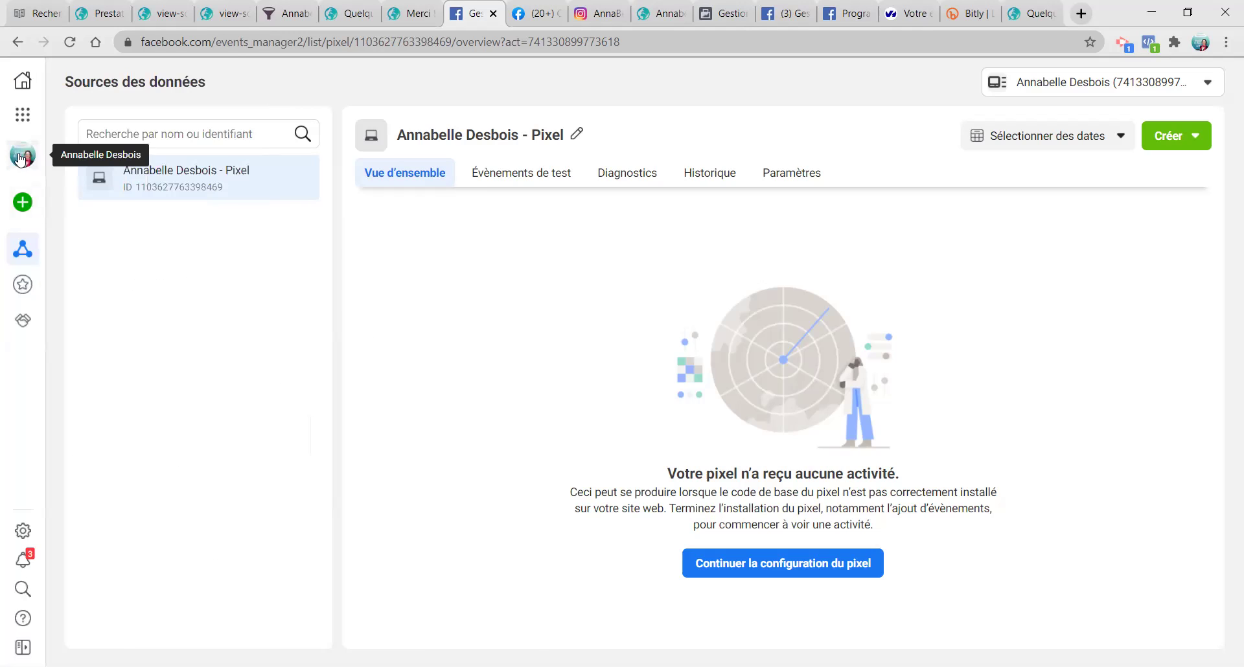
pyautogui.click(21, 158)
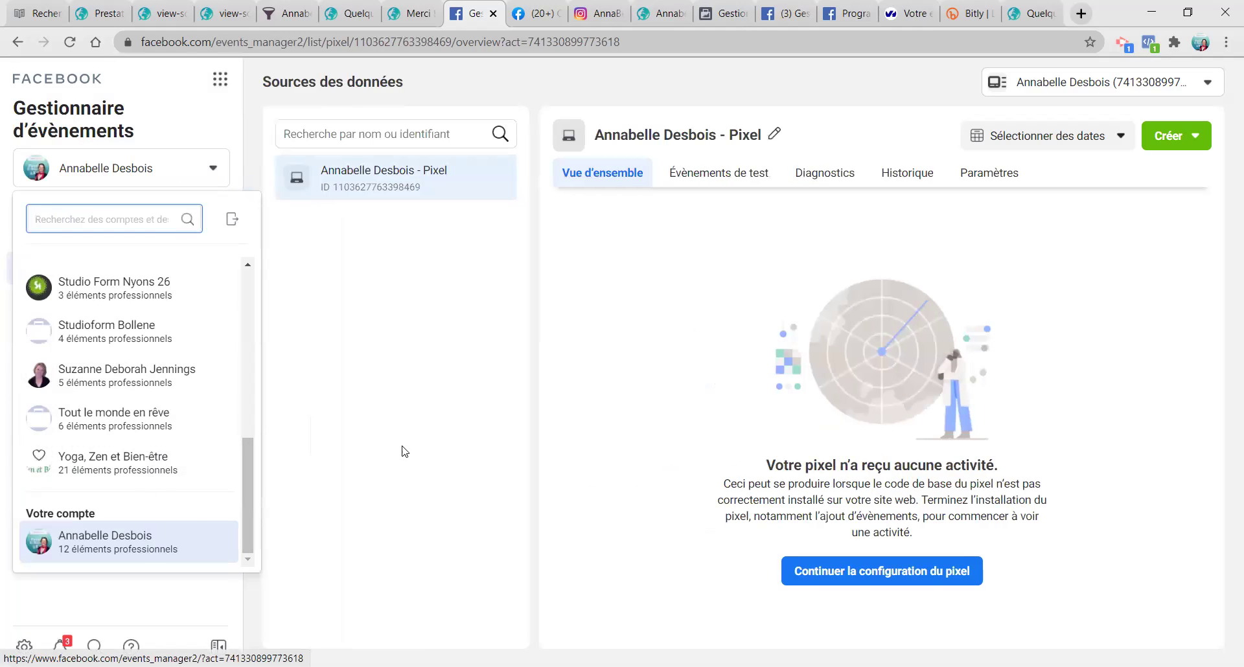
pyautogui.click(338, 410)
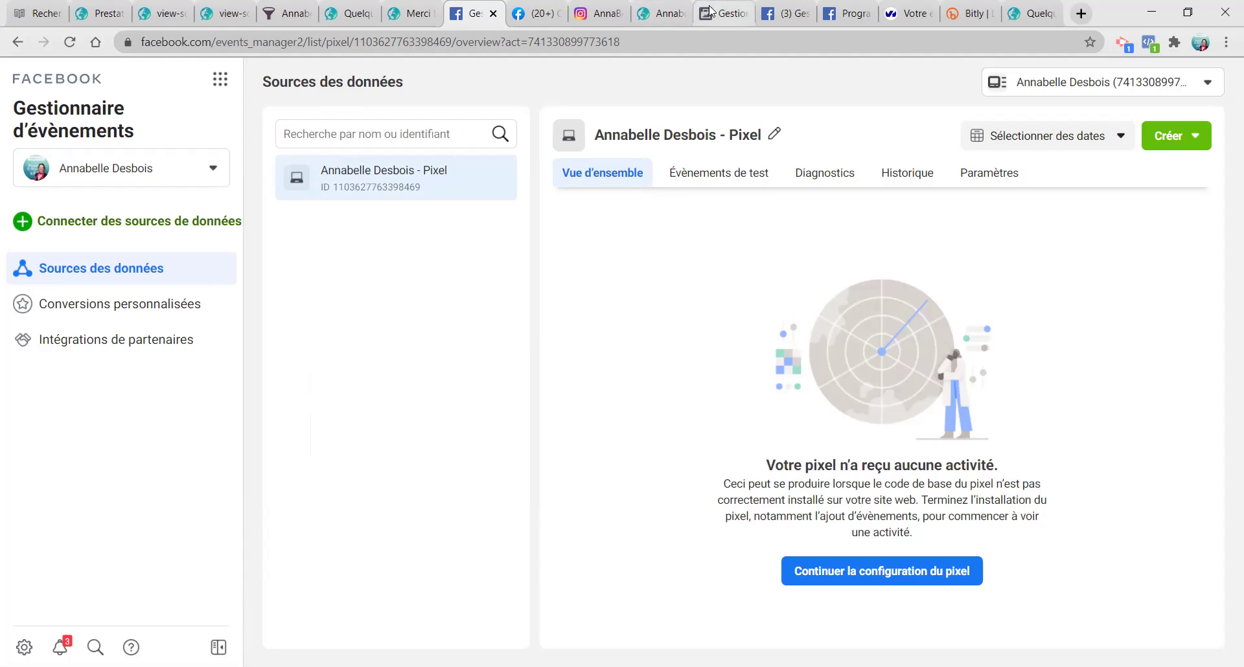
pyautogui.click(660, 14)
pyautogui.moveTo(660, 14); pyautogui.dragTo(498, 25)
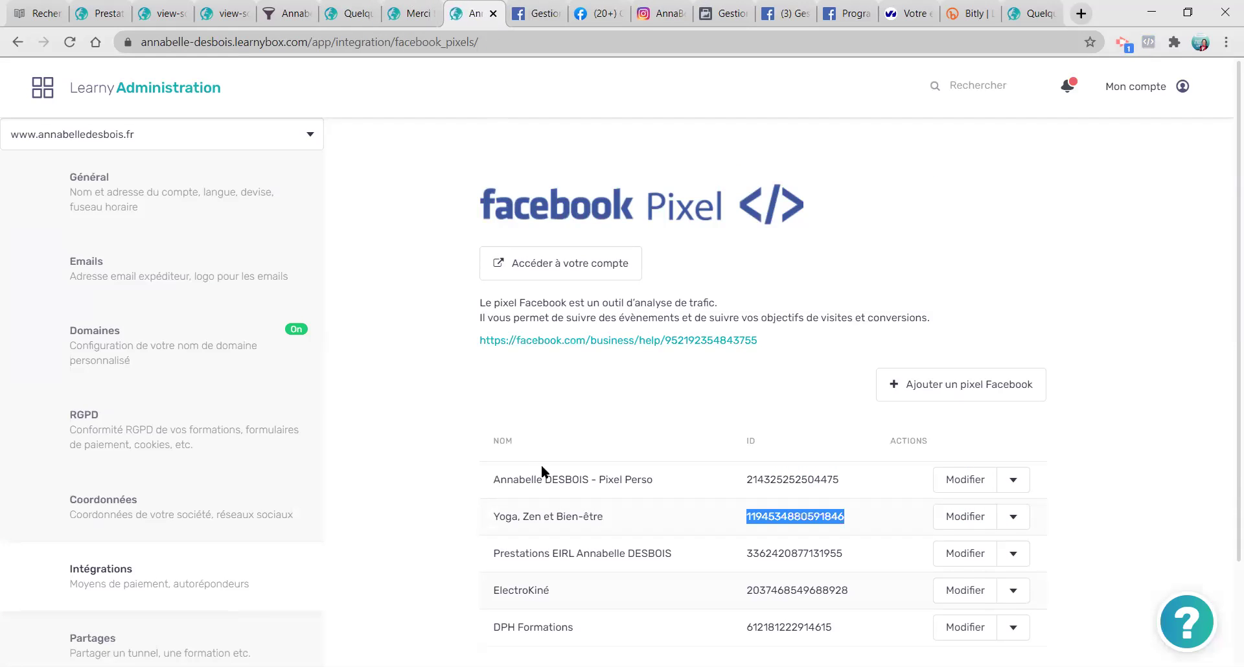
# Step: Compare the LearnyBox pixel names and IDs, then go back to Events Manager
pyautogui.scroll(-2, 648, 453)
pyautogui.click(767, 424)
pyautogui.moveTo(746, 355); pyautogui.dragTo(842, 529)
pyautogui.click(657, 533)
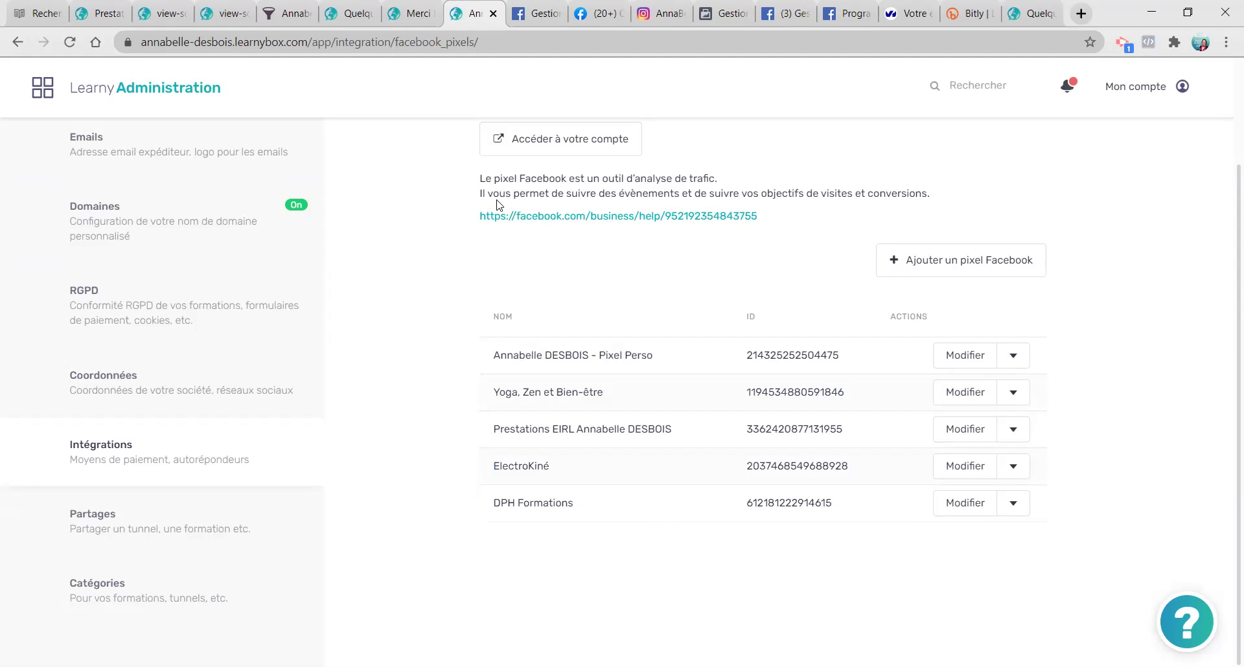
pyautogui.click(542, 19)
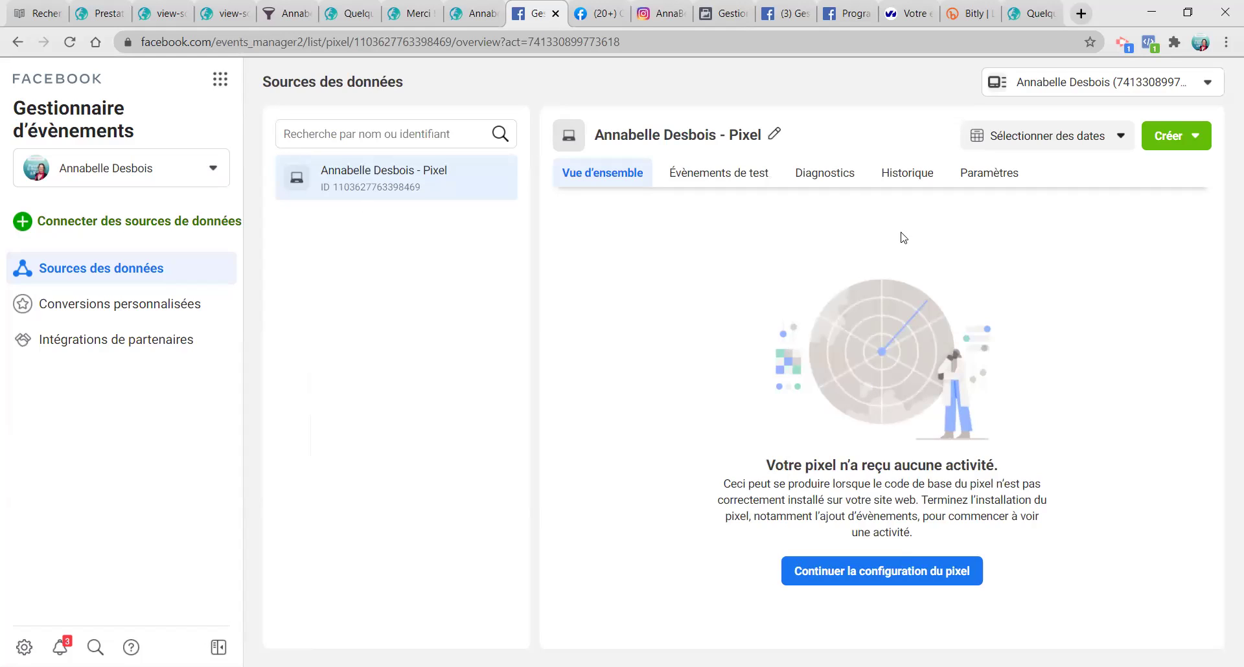
# Step: Close the duplicate Events Manager tab and dismiss Instructions développeur on the boost page
pyautogui.click(792, 14)
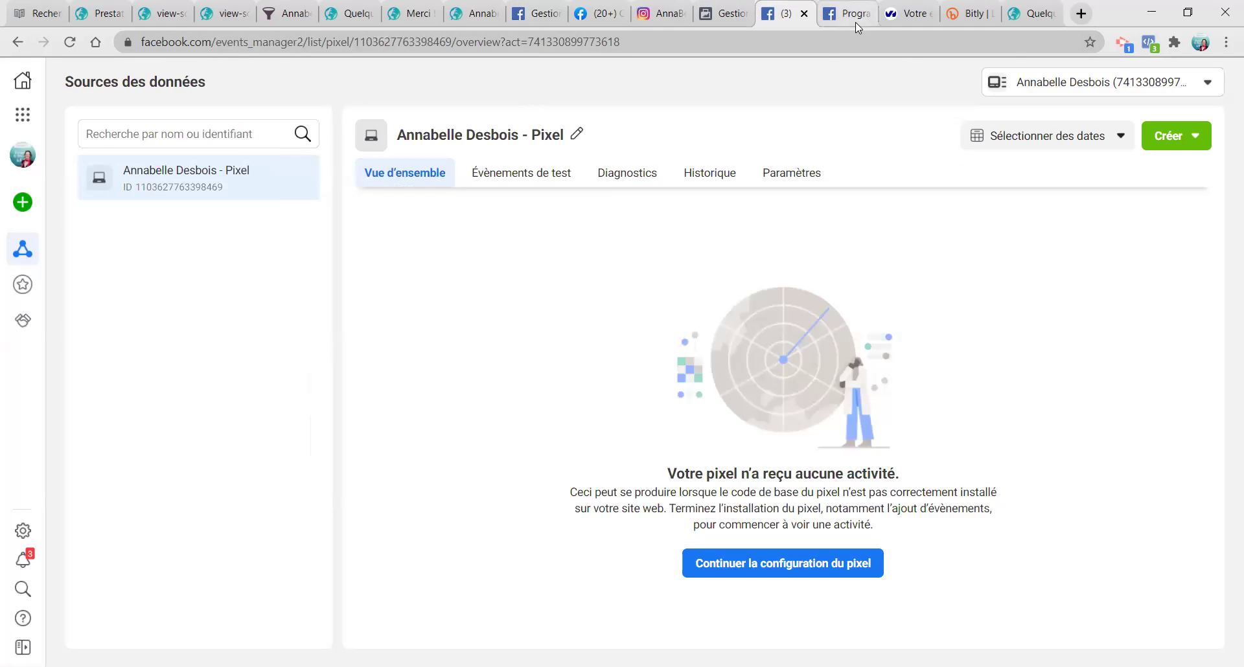
pyautogui.click(804, 14)
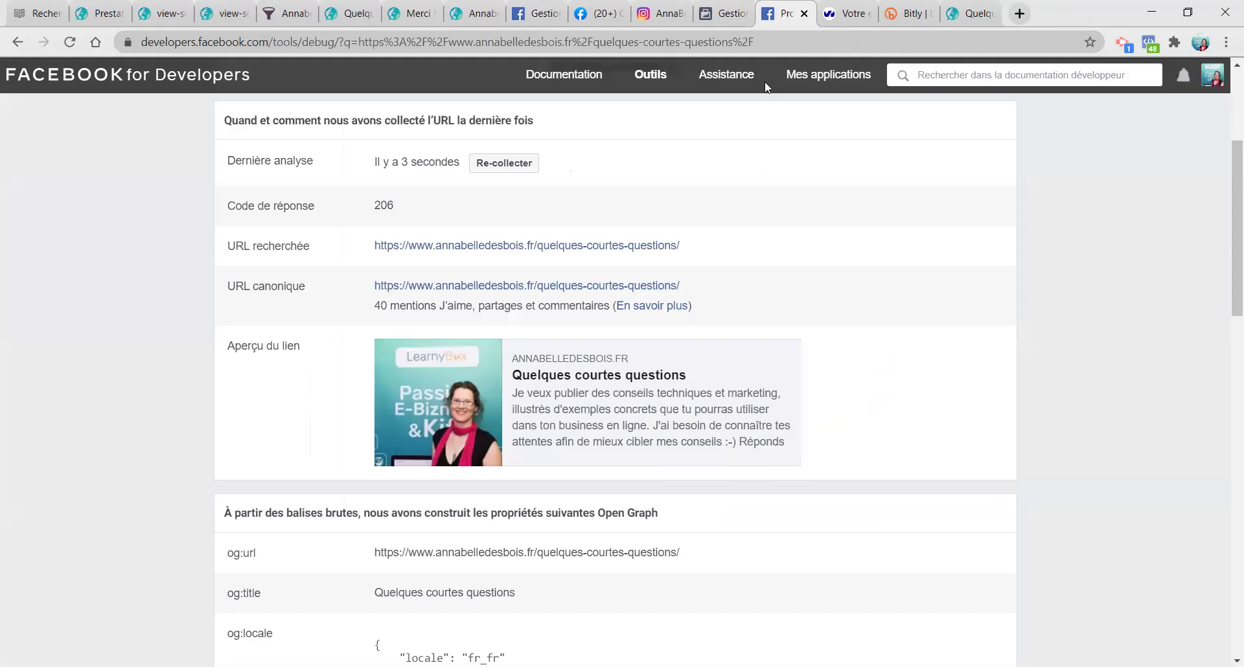
pyautogui.click(729, 18)
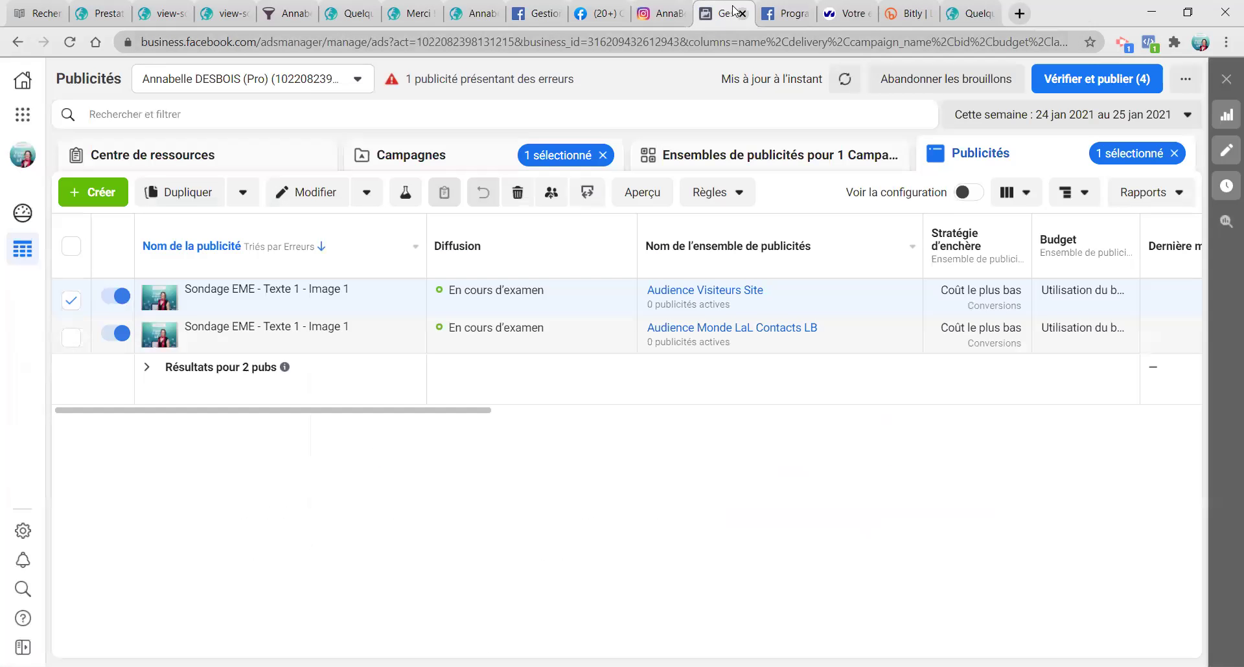
pyautogui.click(597, 14)
pyautogui.click(809, 140)
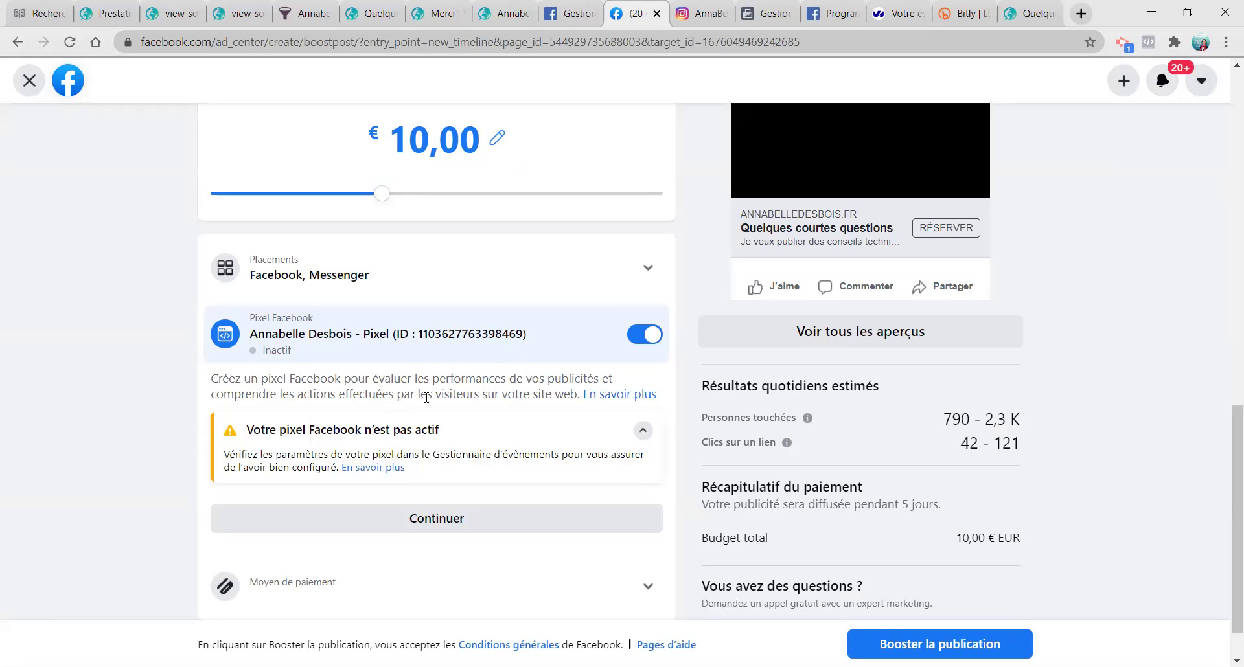
# Step: Expand the boost's placement options
pyautogui.scroll(-1, 431, 399)
pyautogui.click(622, 212)
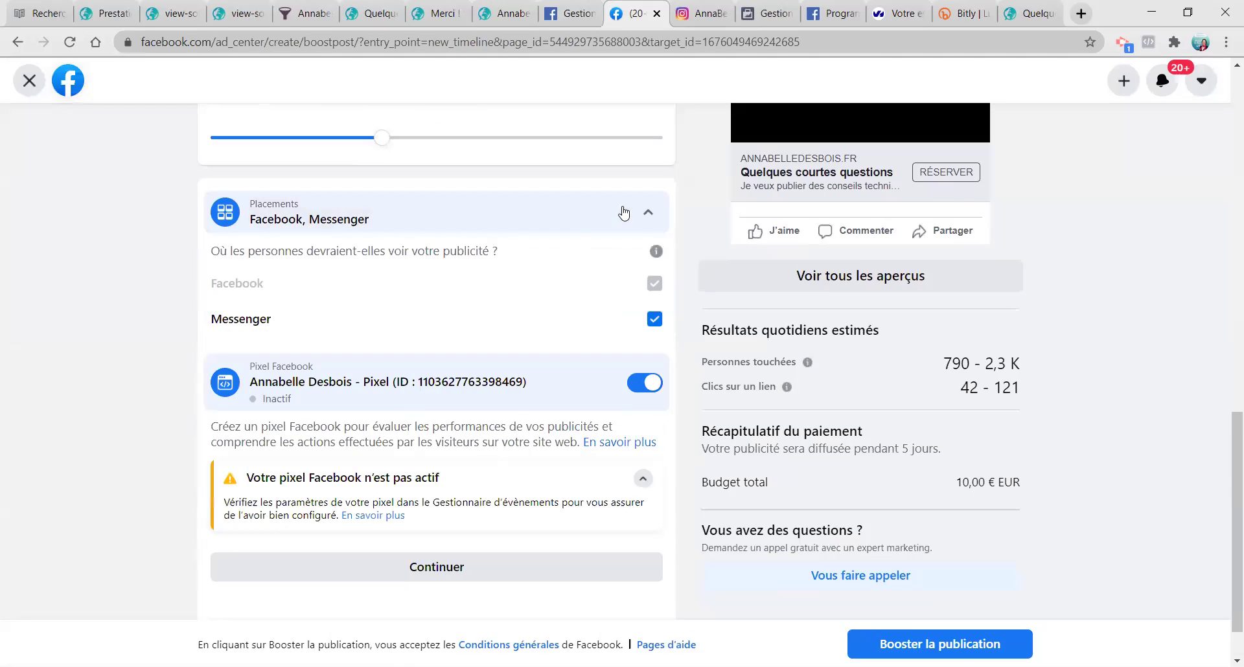
pyautogui.scroll(-1, 428, 459)
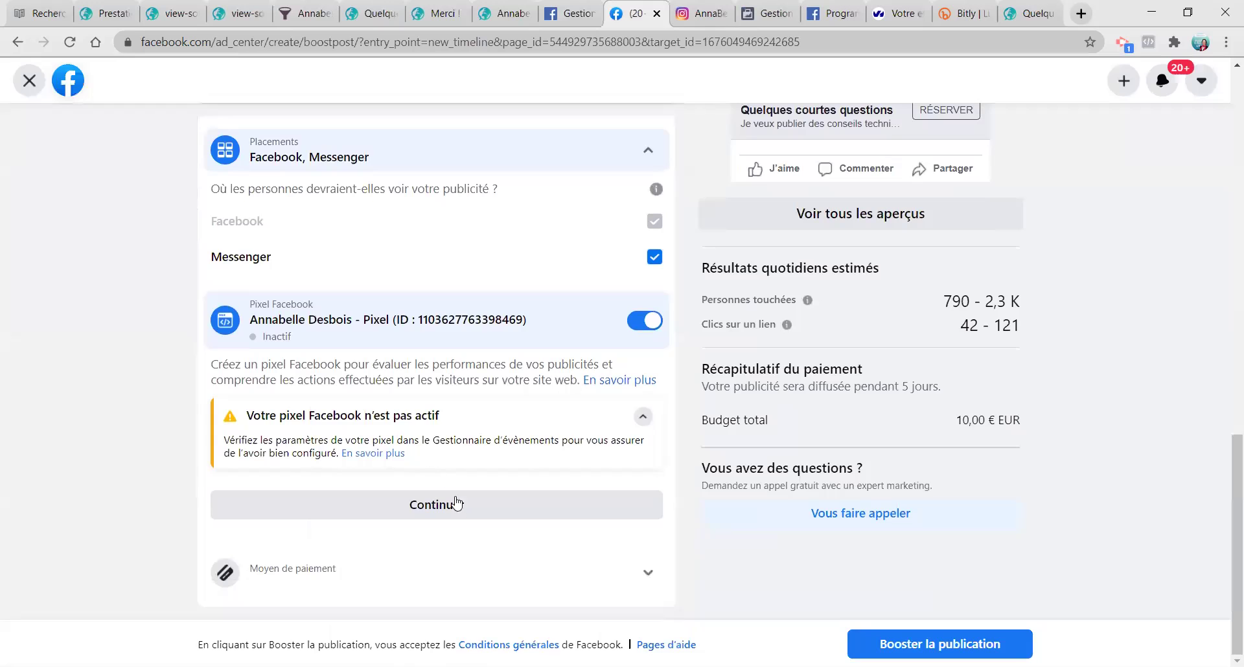
pyautogui.scroll(6, 1109, 427)
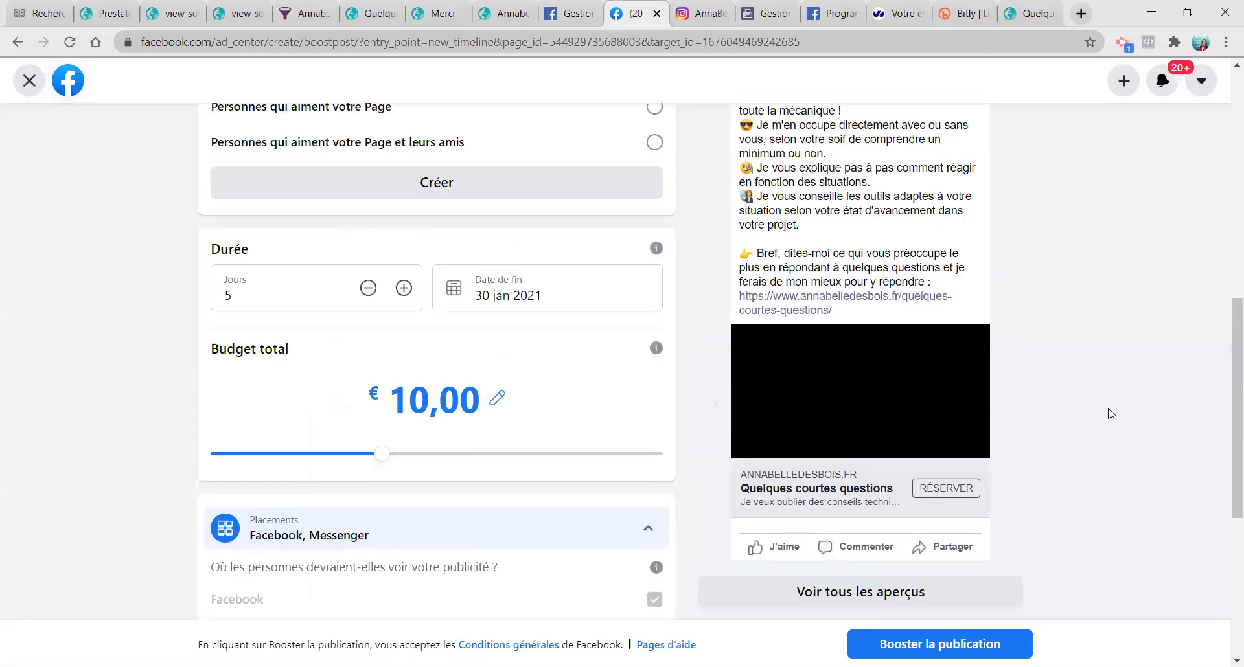
pyautogui.scroll(10, 1110, 413)
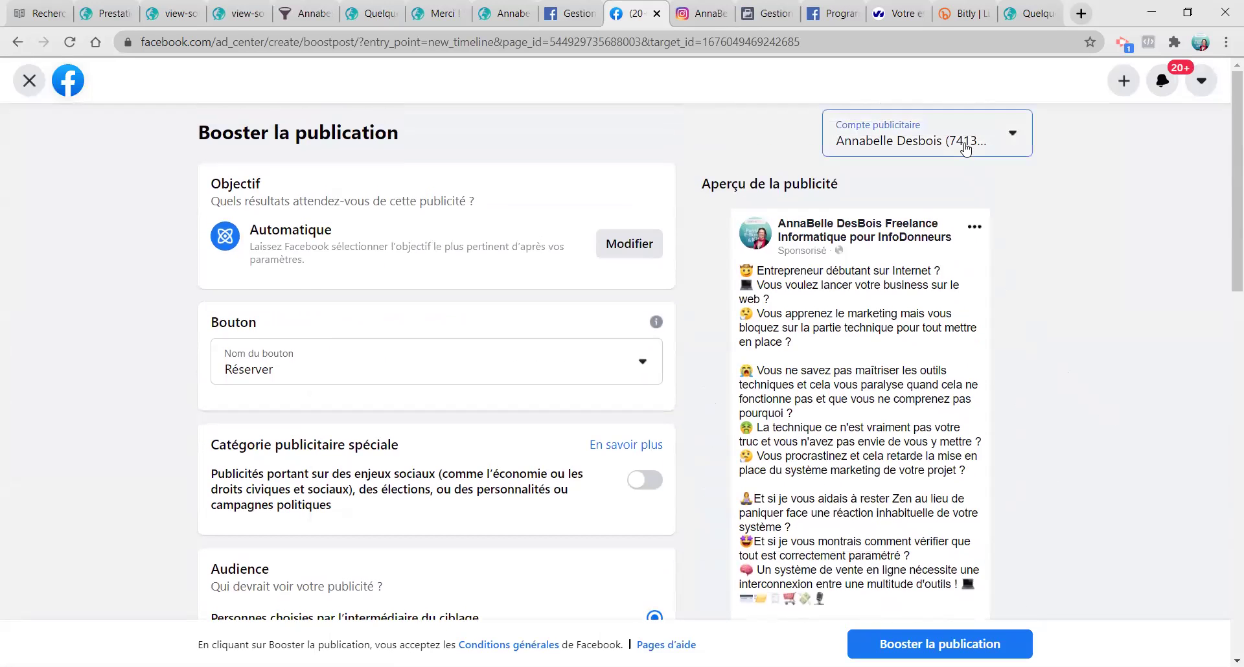
# Step: Switch the boost to the Pro ad account
pyautogui.click(962, 149)
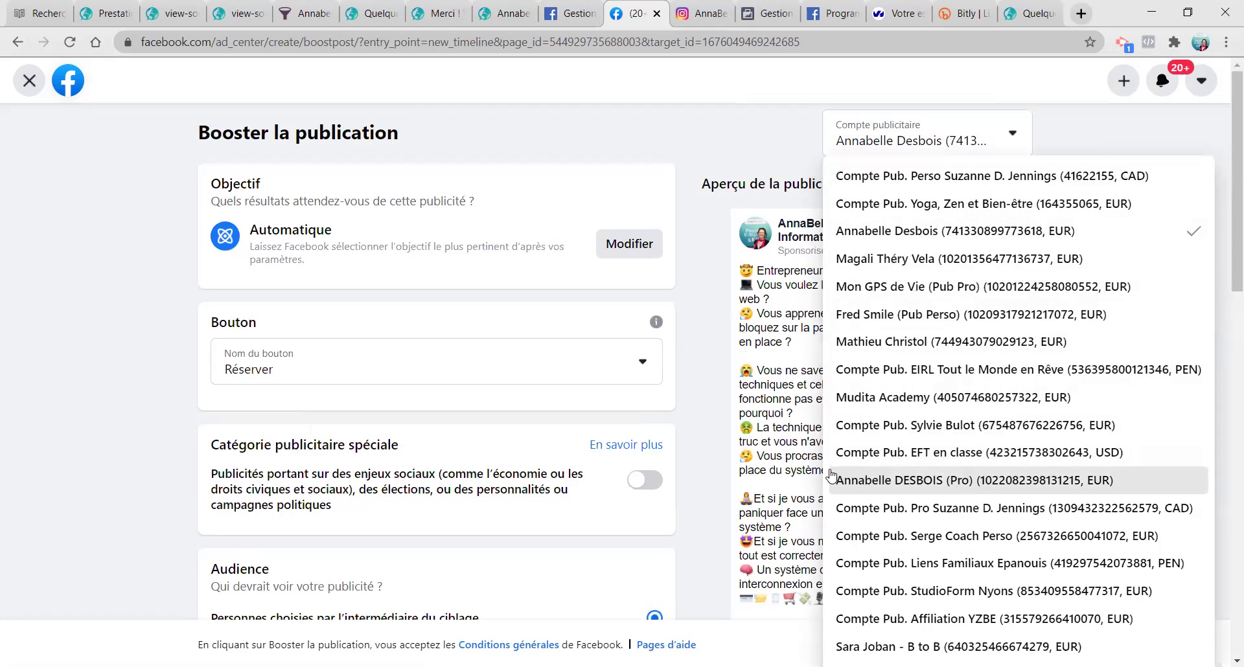
pyautogui.click(835, 478)
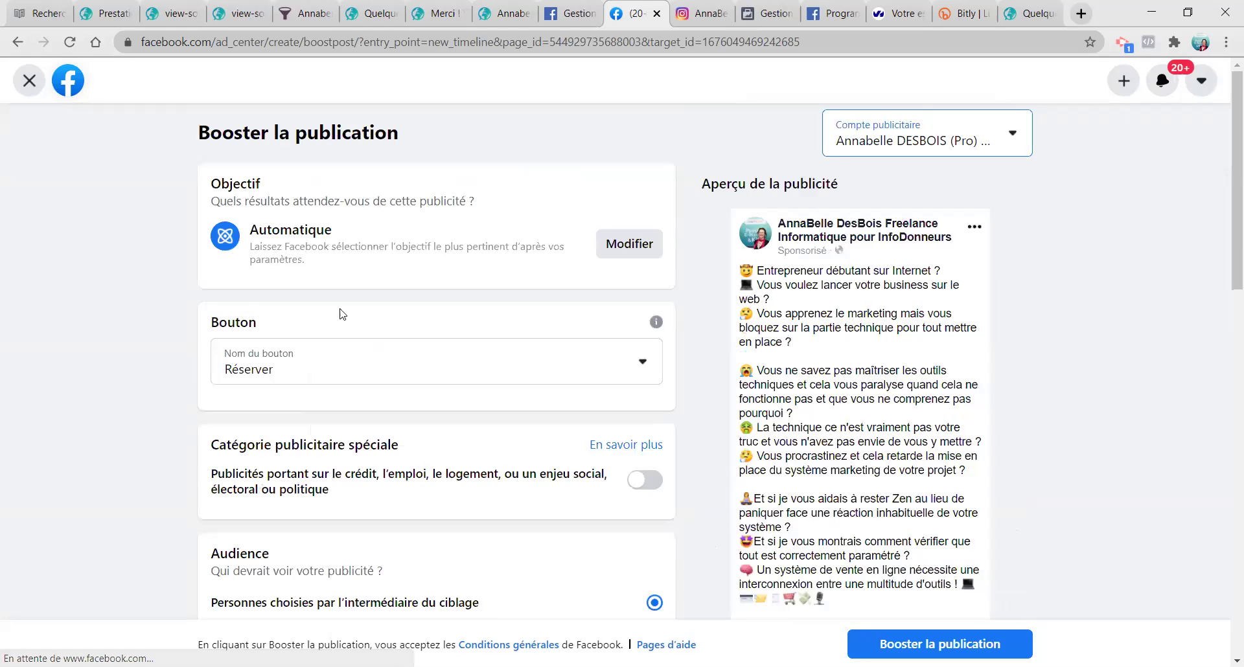
pyautogui.scroll(-2, 197, 327)
pyautogui.scroll(-5, 197, 330)
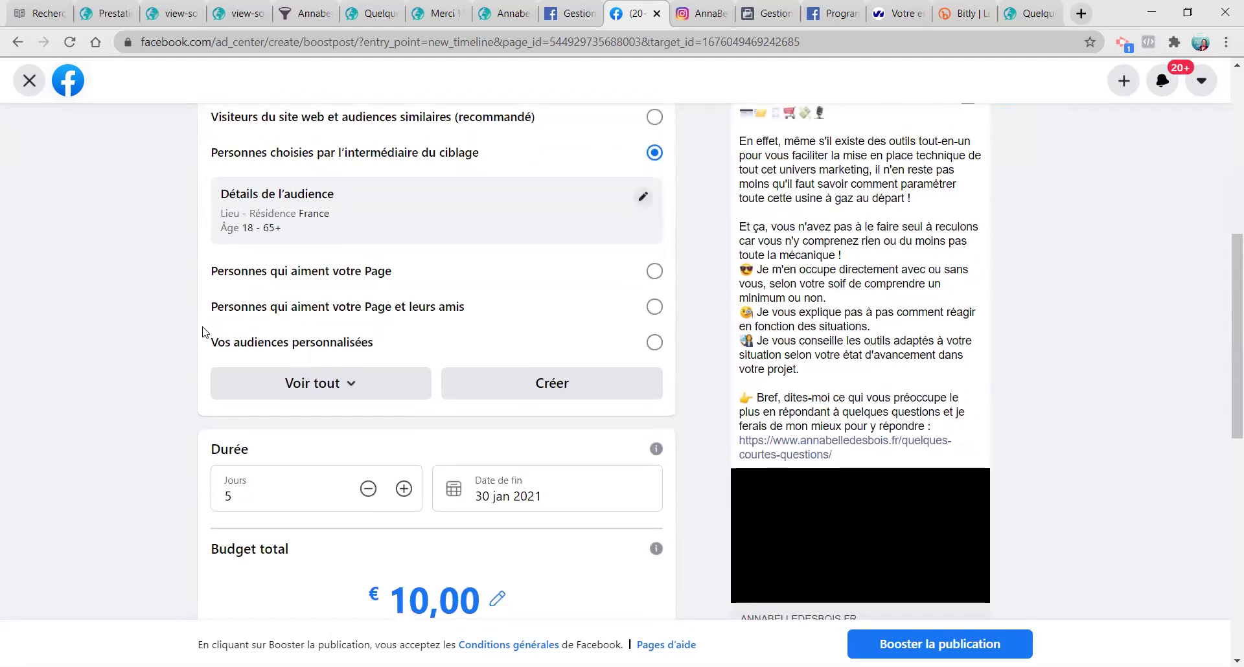
pyautogui.scroll(2, 258, 270)
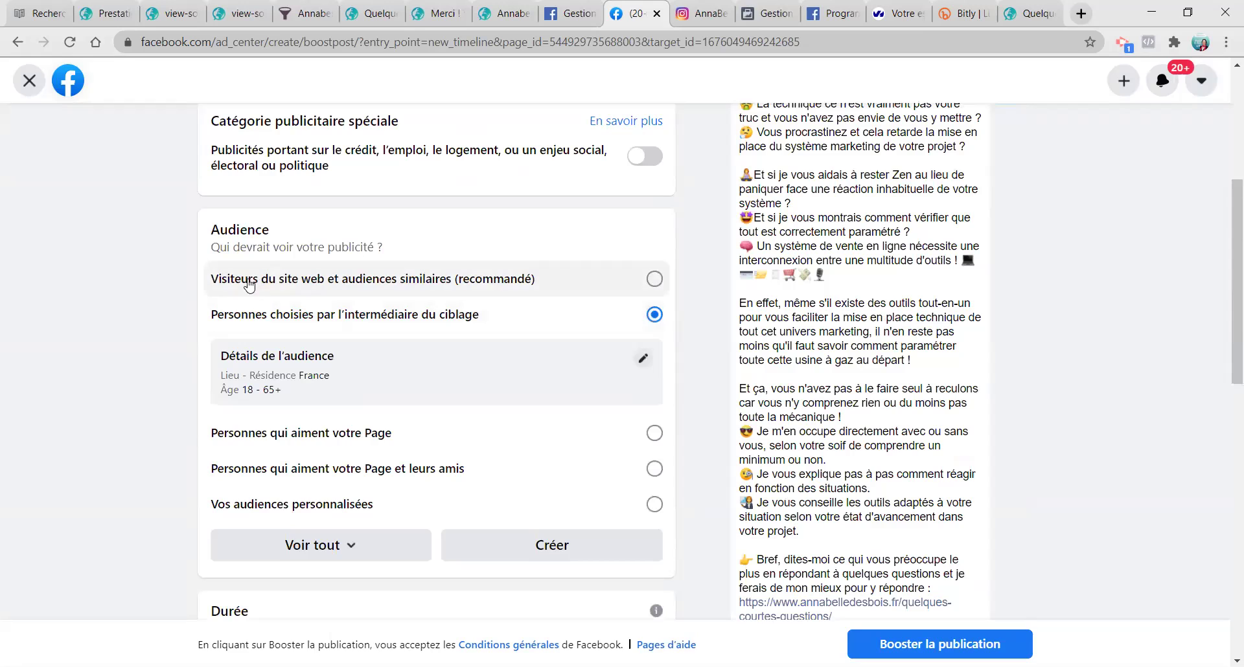
# Step: Target 'Visiteurs du site web et audiences similaires' as the boost's audience
pyautogui.click(649, 279)
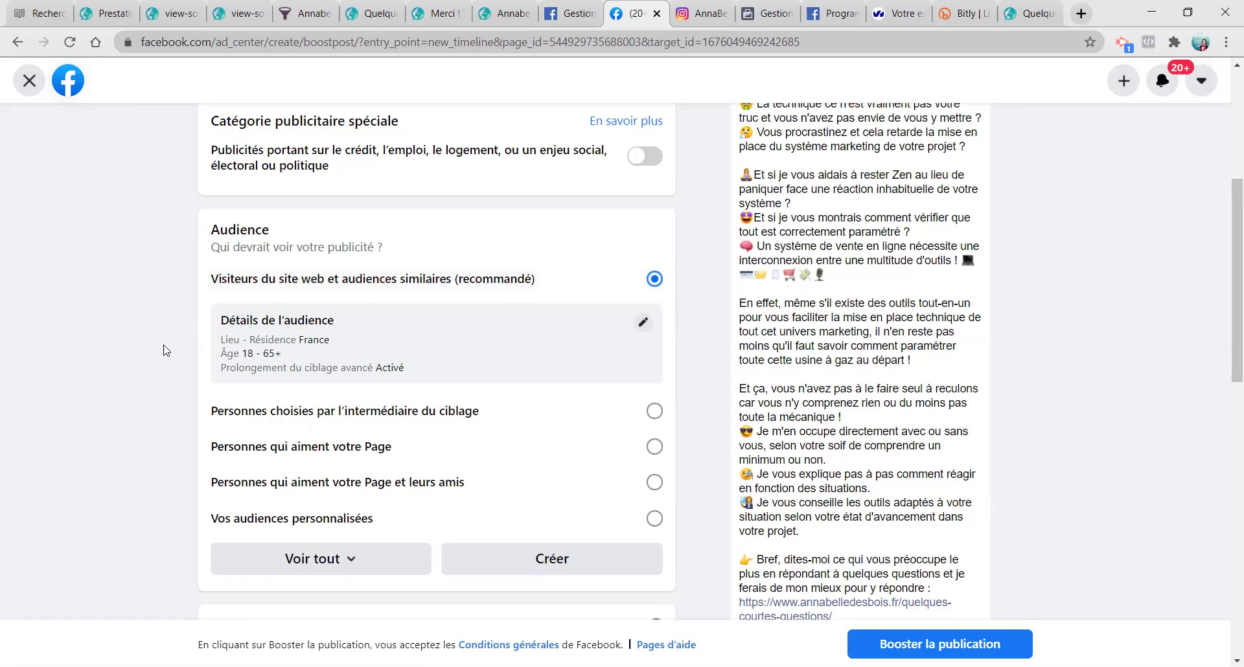
pyautogui.scroll(-1, 151, 303)
pyautogui.scroll(-4, 152, 303)
pyautogui.scroll(-3, 162, 303)
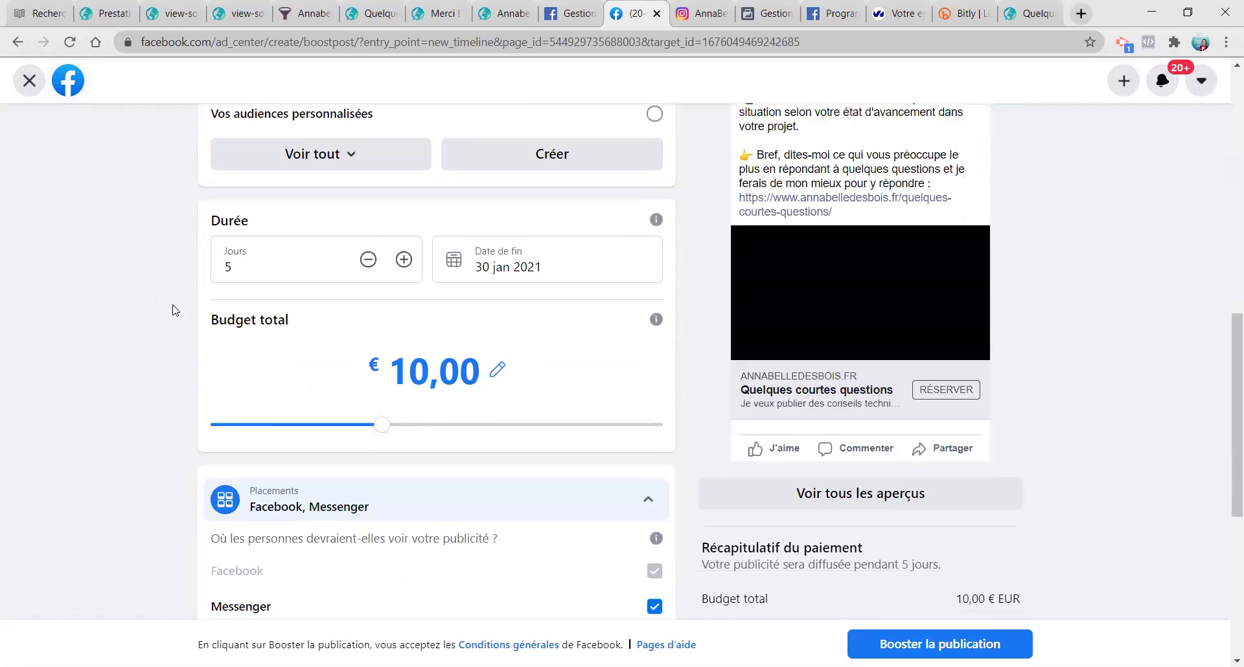
pyautogui.scroll(-4, 397, 278)
pyautogui.scroll(-3, 390, 358)
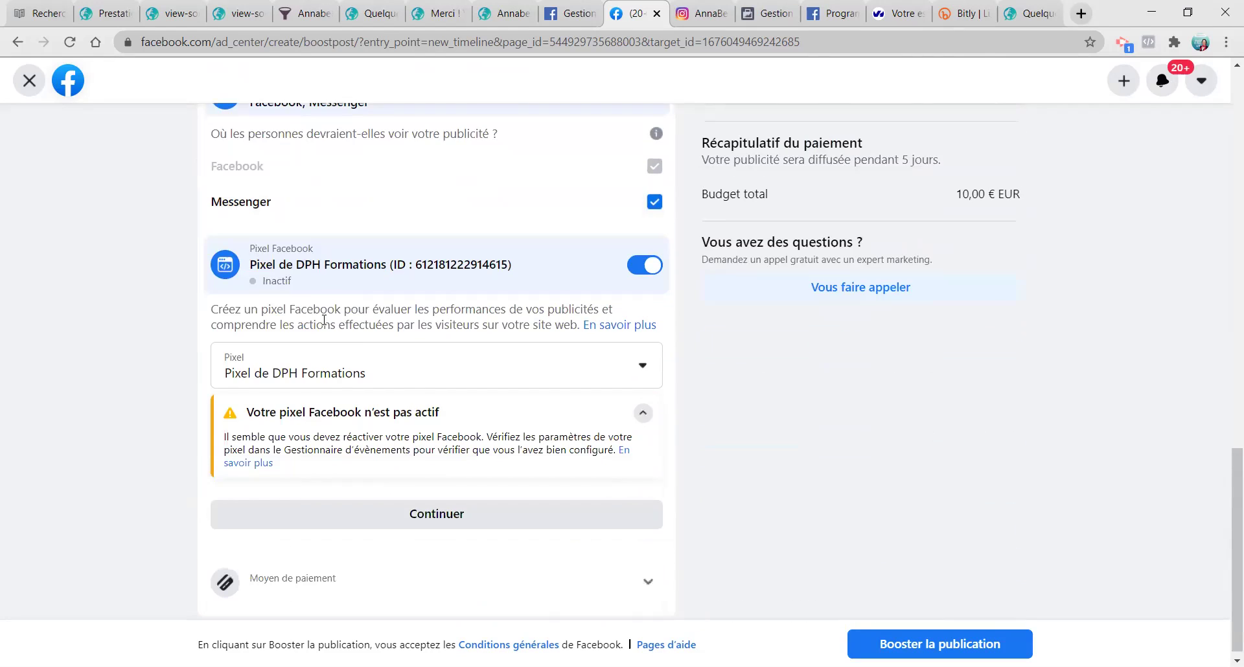
# Step: Select the active Prestations EIRL pixel for the boost
pyautogui.click(378, 361)
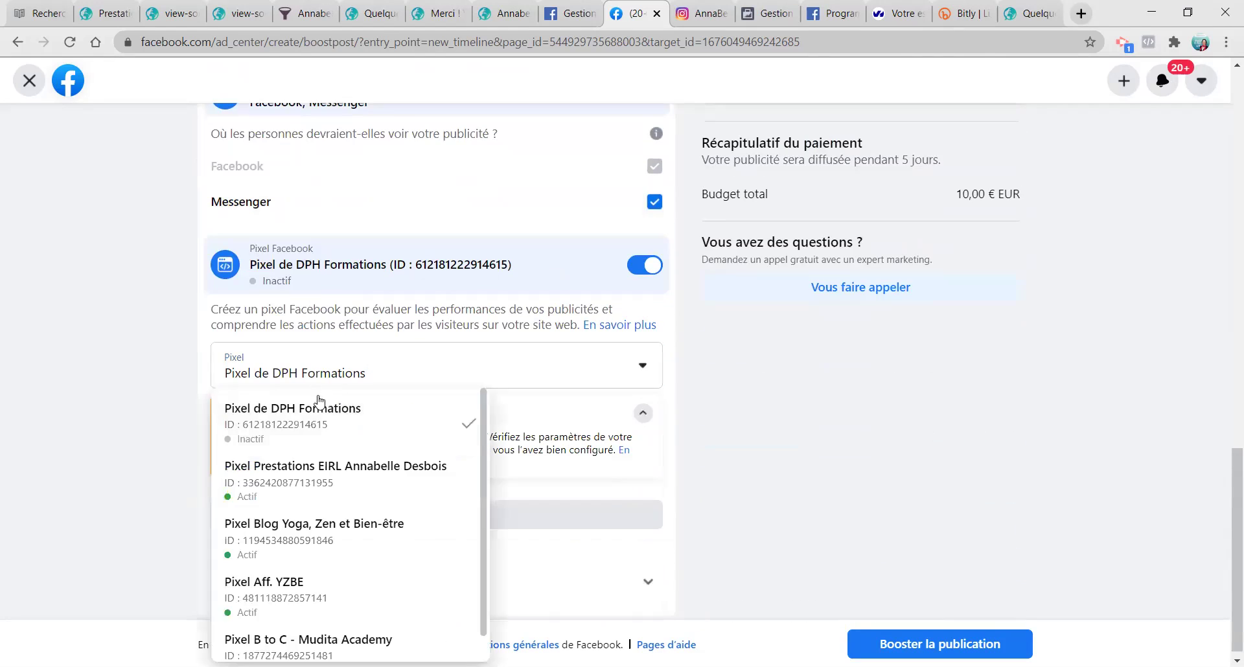
pyautogui.click(274, 479)
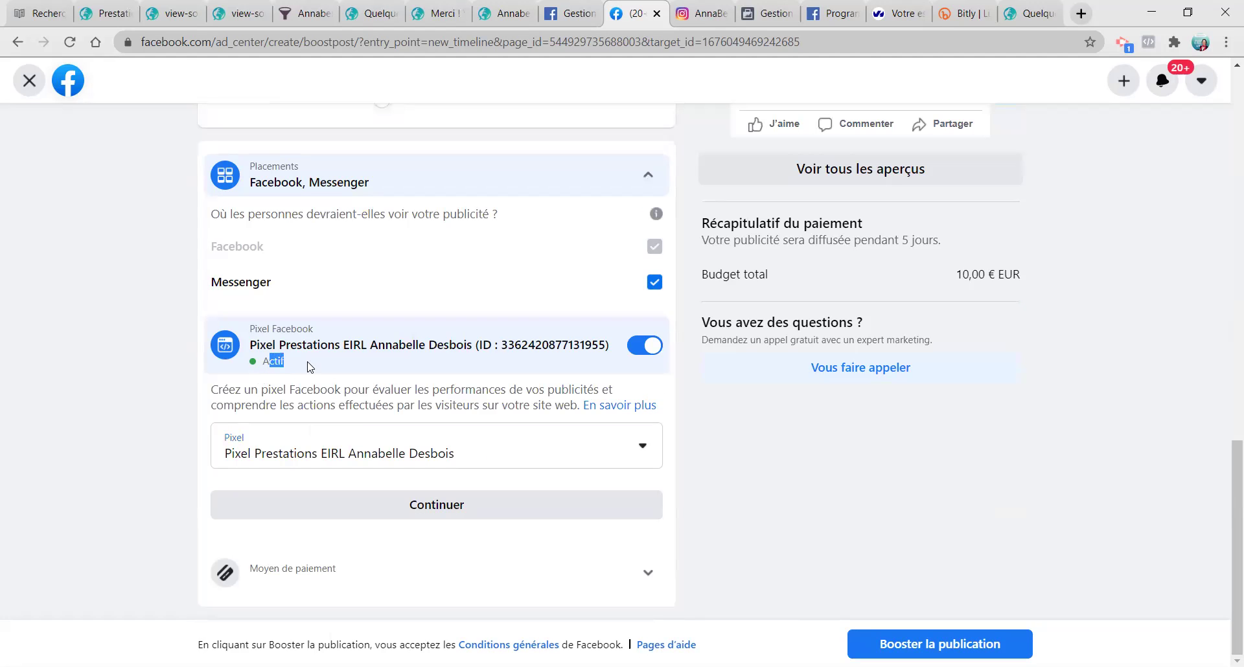
pyautogui.click(494, 457)
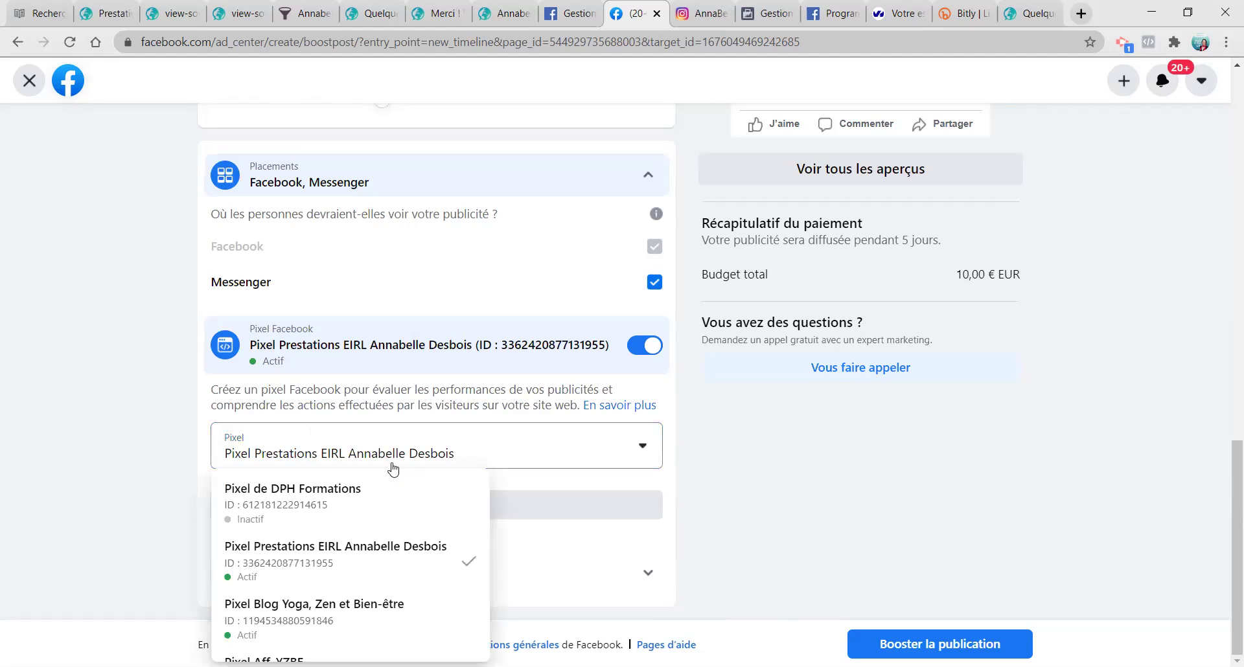
pyautogui.click(453, 548)
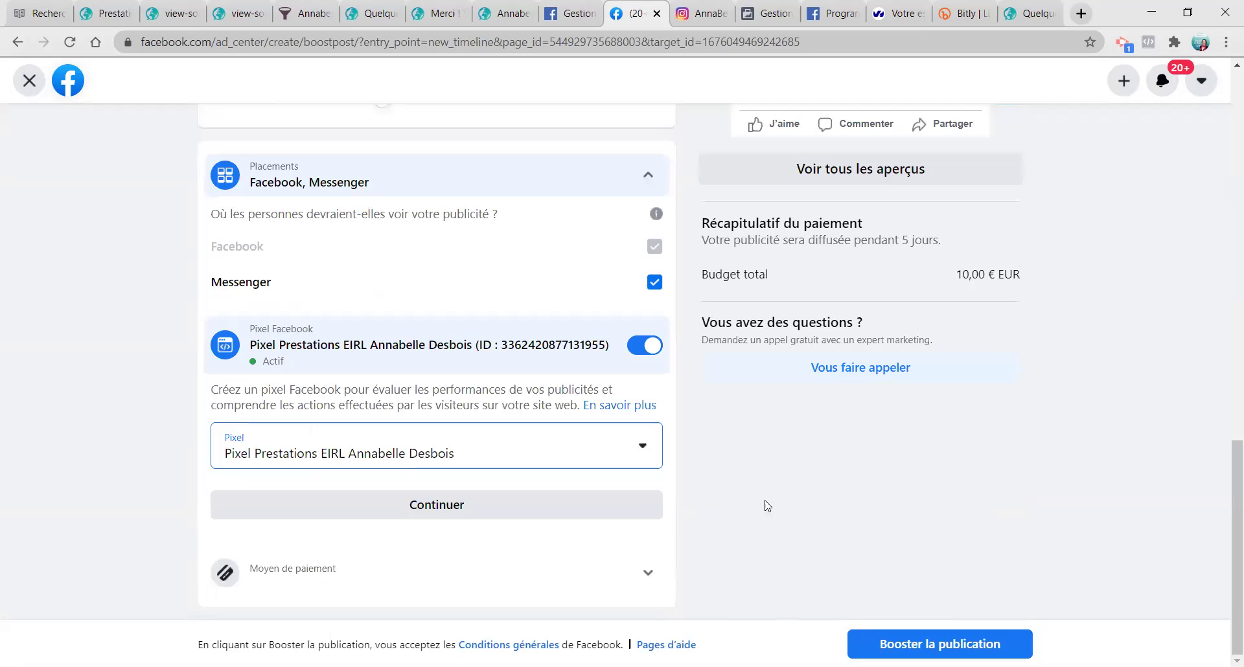
# Step: Raise the boost's total budget from 10,00 € to 50,00 €
pyautogui.click(621, 583)
pyautogui.scroll(-1, 736, 547)
pyautogui.scroll(7, 713, 532)
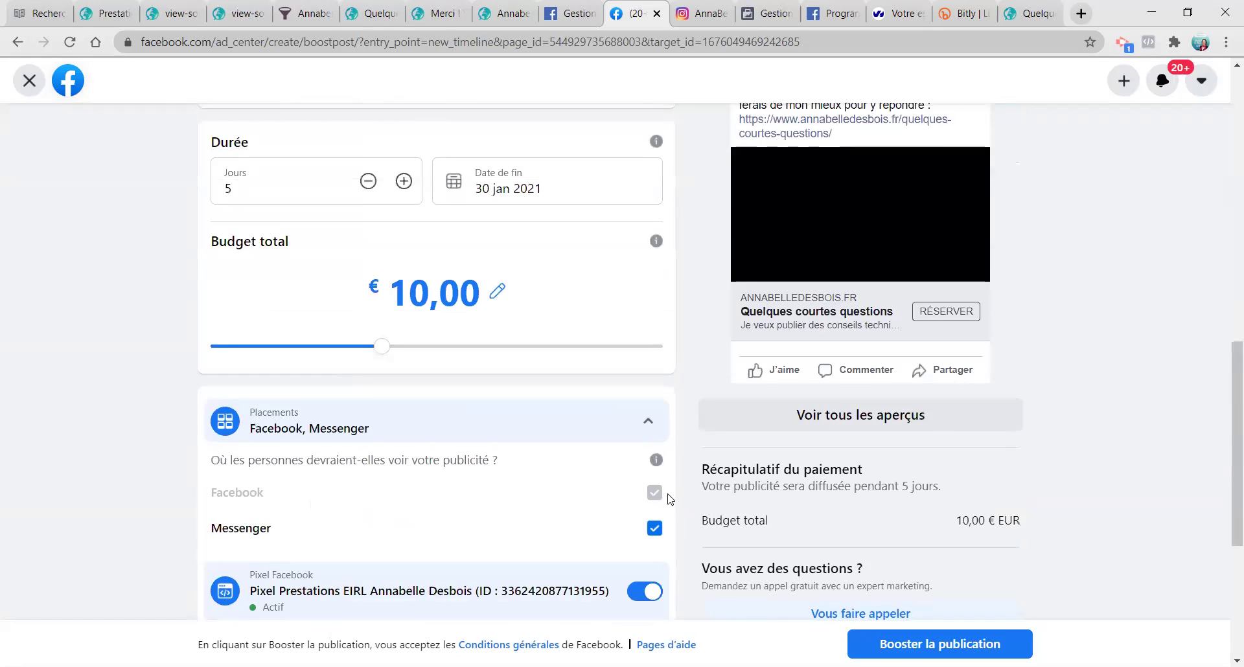
pyautogui.click(405, 453)
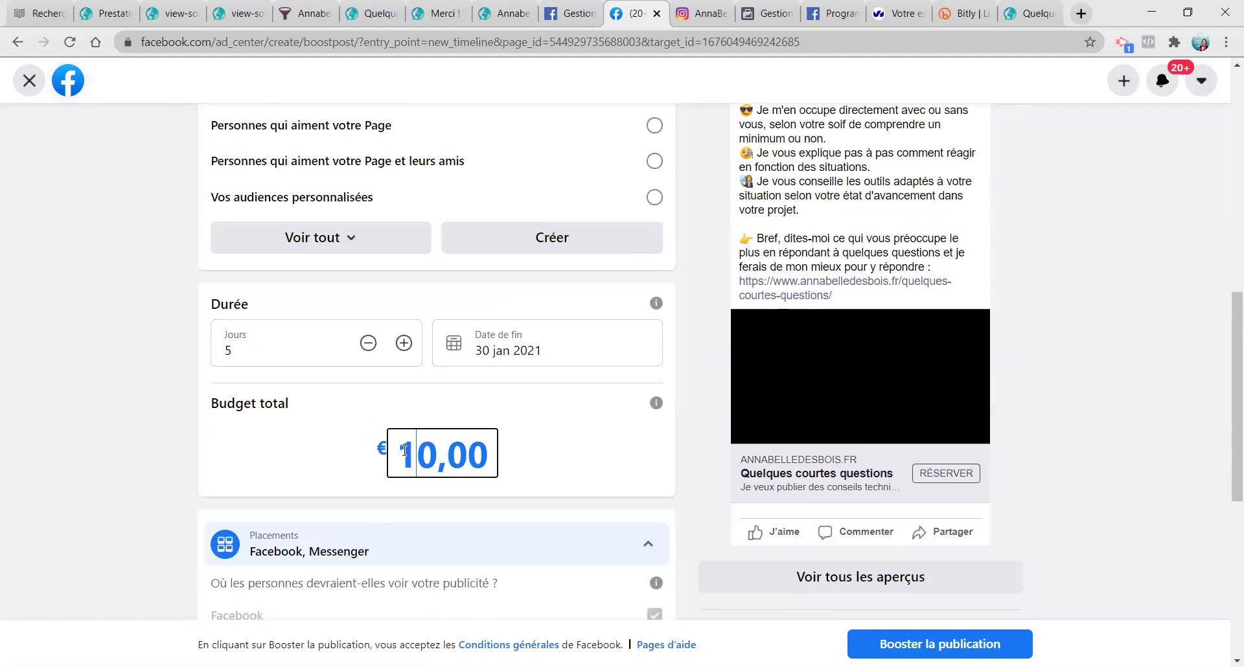
pyautogui.press('BackSpace')
pyautogui.write('5')
pyautogui.click(706, 456)
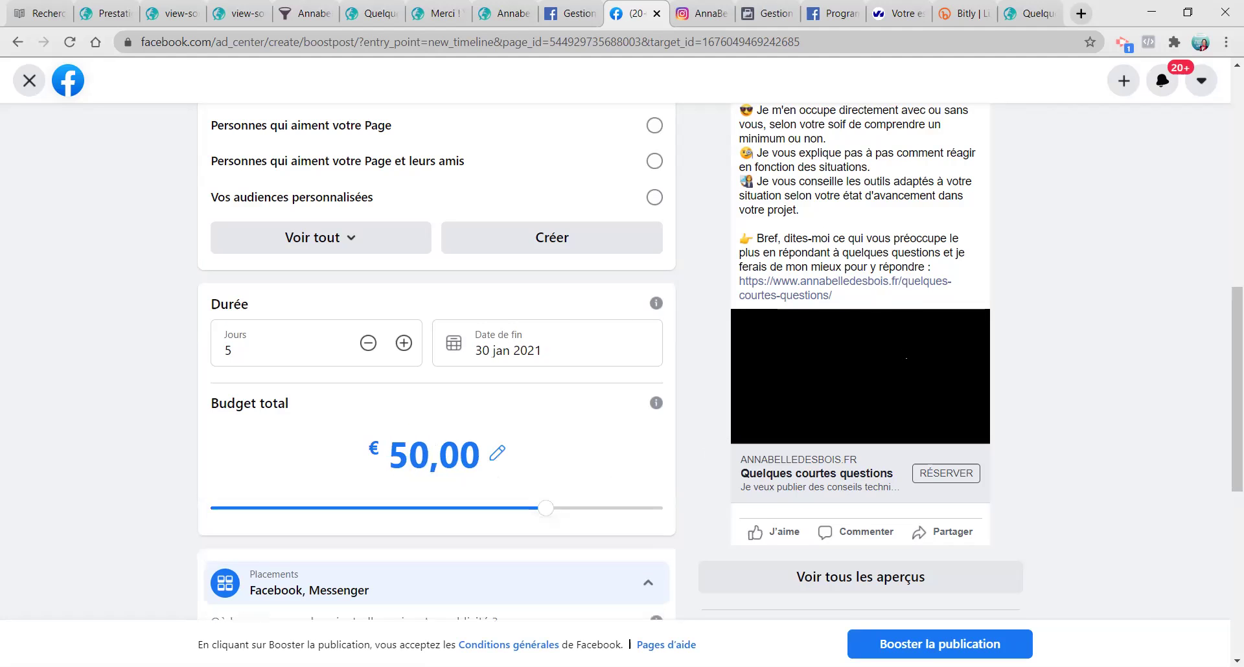
# Step: Bring up all the ad placement previews ('Voir tous les aperçus')
pyautogui.scroll(-3, 894, 419)
pyautogui.scroll(8, 891, 383)
pyautogui.scroll(-5, 896, 408)
pyautogui.scroll(-4, 697, 428)
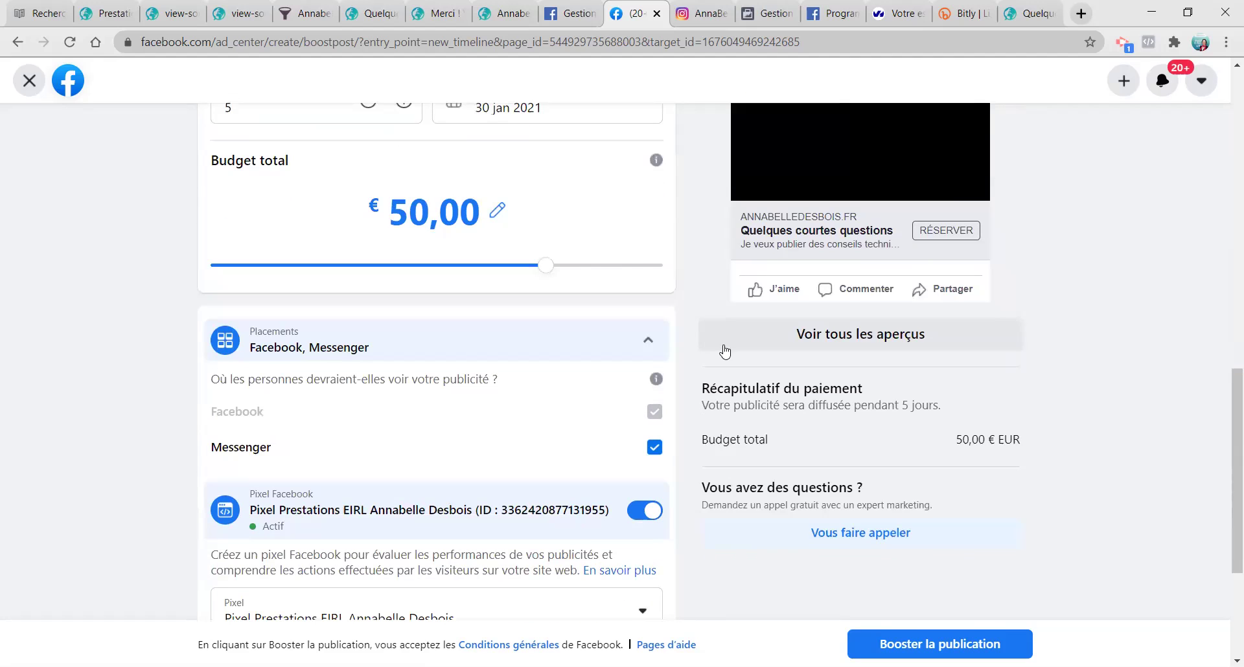
pyautogui.click(767, 338)
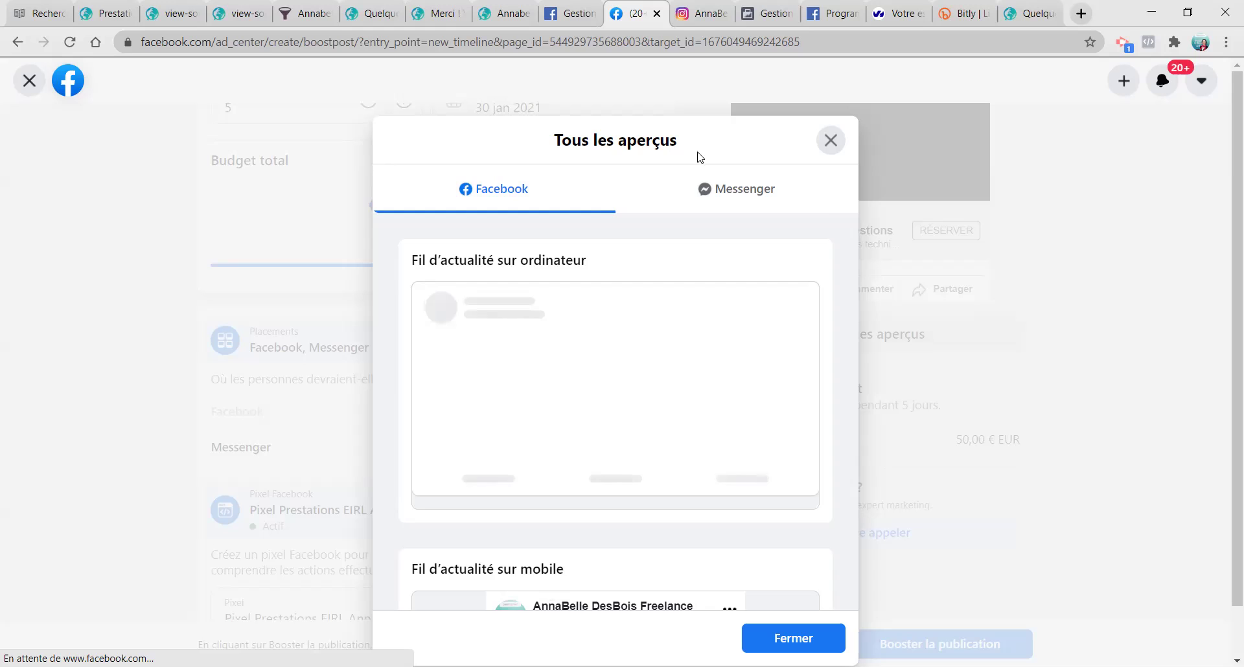
# Step: Scroll through every placement preview in Tous les aperçus, then close it
pyautogui.scroll(-8, 651, 431)
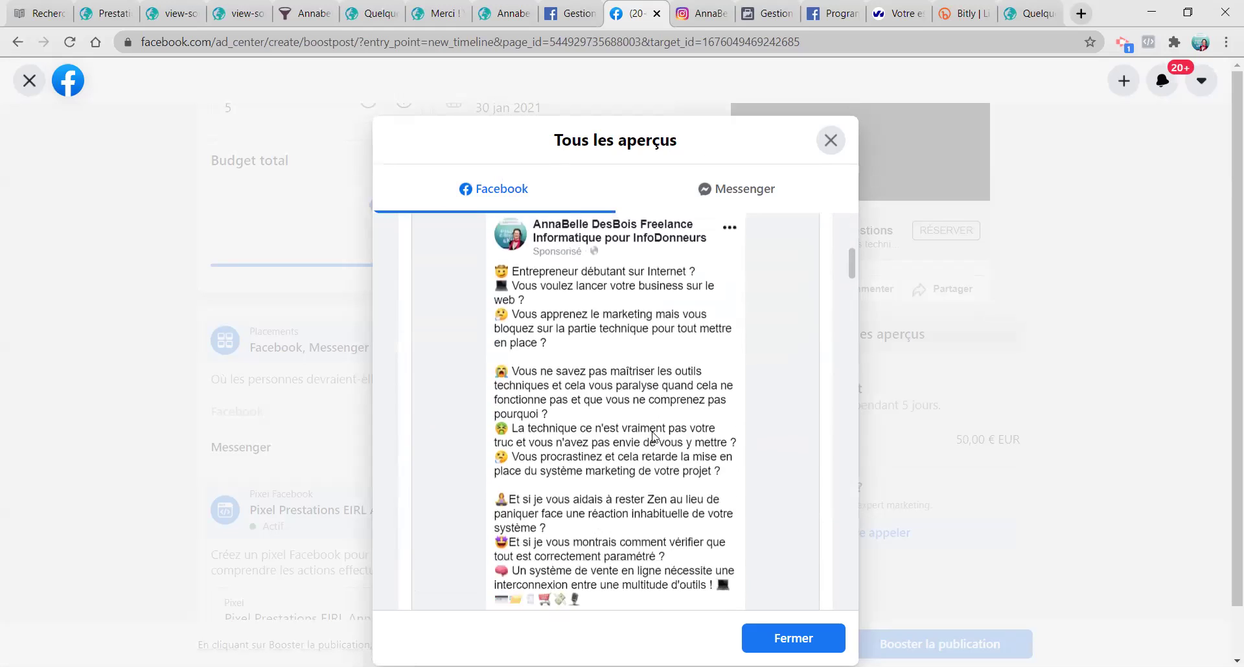
pyautogui.scroll(8, 653, 437)
pyautogui.scroll(-9, 601, 508)
pyautogui.scroll(-10, 601, 508)
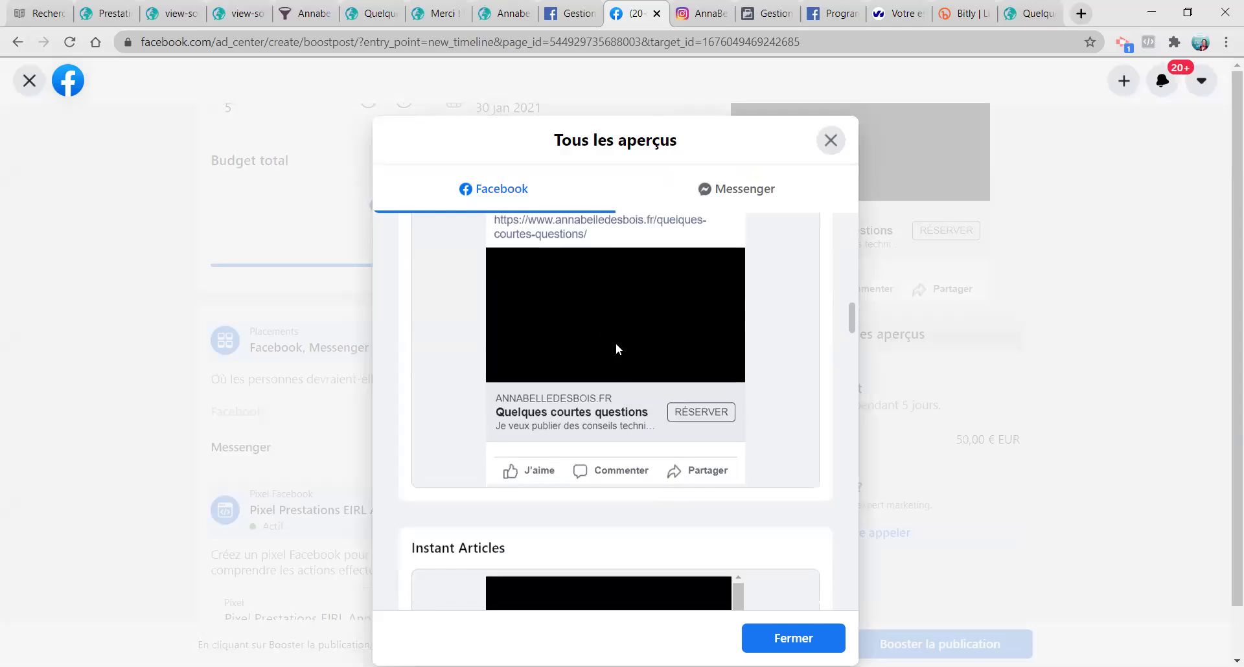
pyautogui.scroll(-5, 619, 362)
pyautogui.scroll(-3, 711, 417)
pyautogui.scroll(-10, 718, 427)
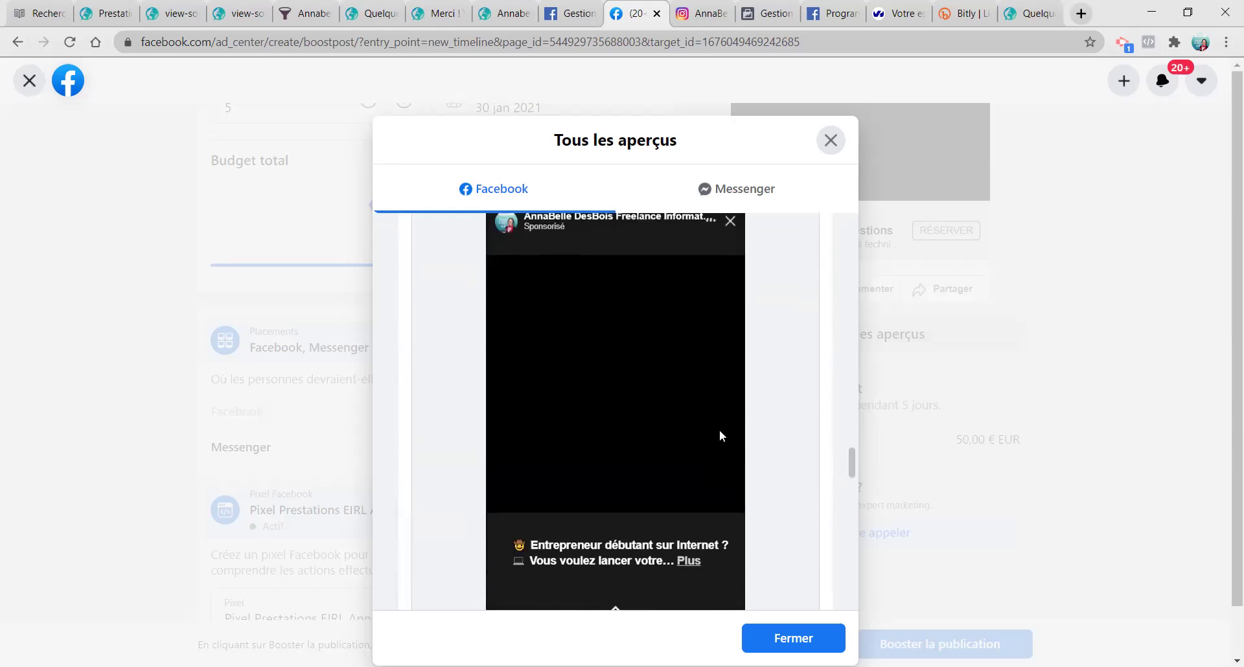
pyautogui.scroll(-5, 719, 440)
pyautogui.click(828, 140)
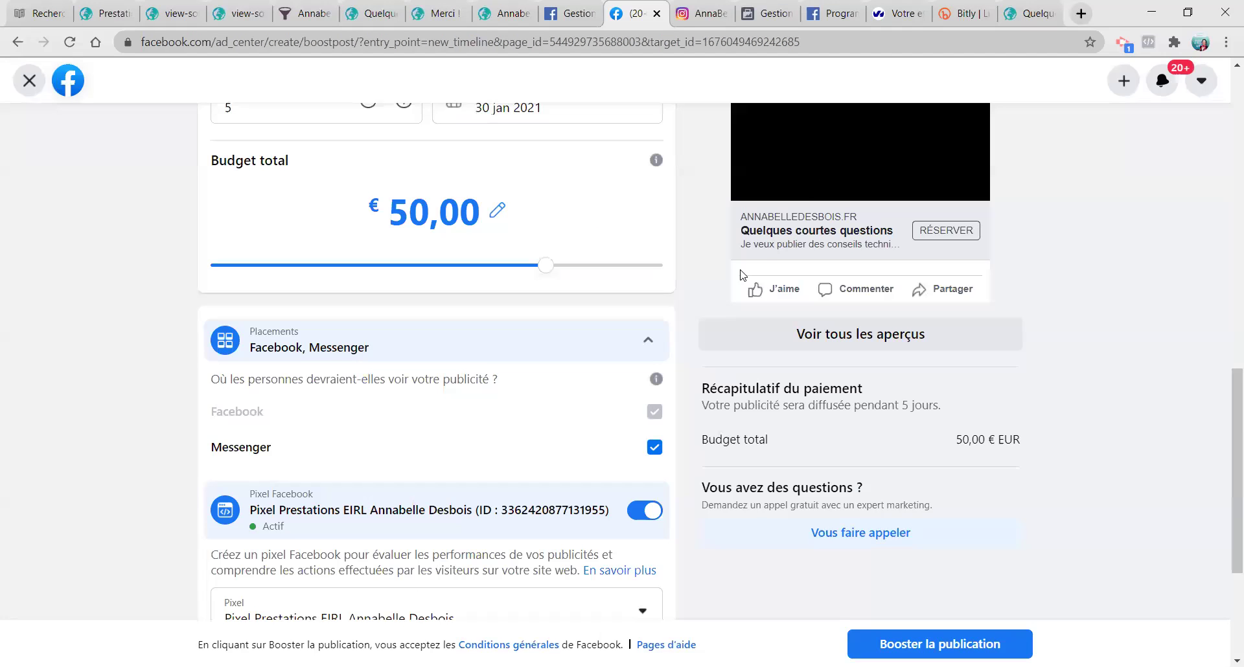
# Step: Review the boost form, then return to the LearnyBox page settings
pyautogui.scroll(-4, 692, 471)
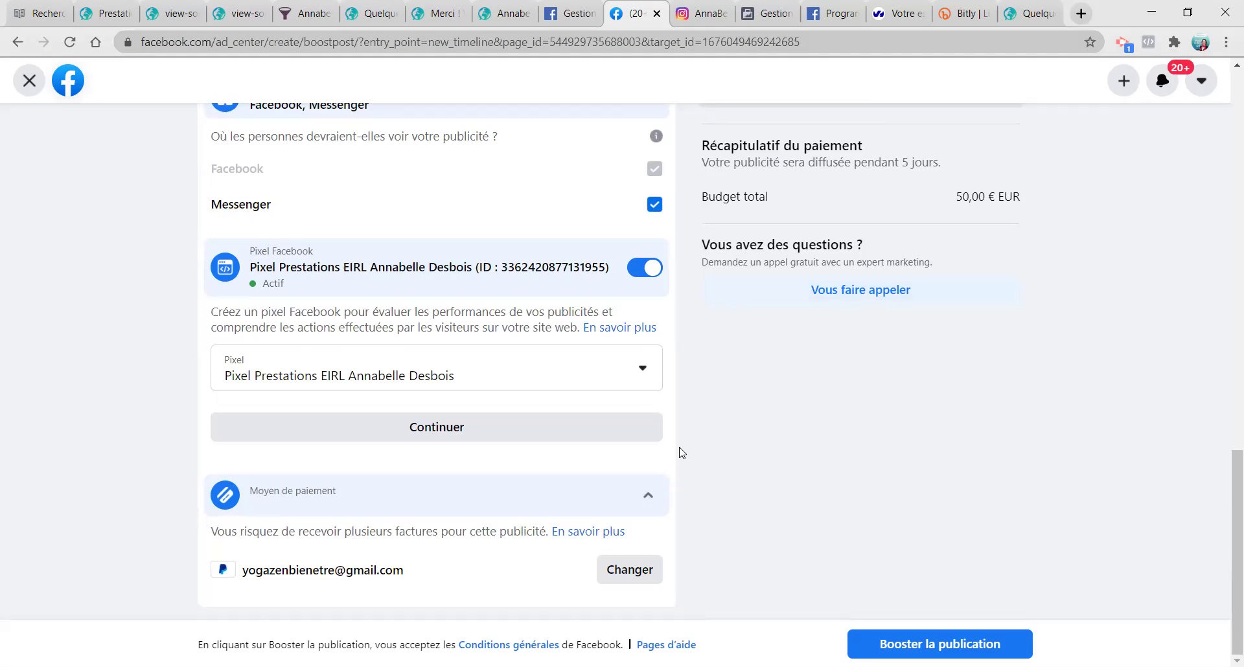
pyautogui.scroll(10, 752, 401)
pyautogui.scroll(7, 730, 357)
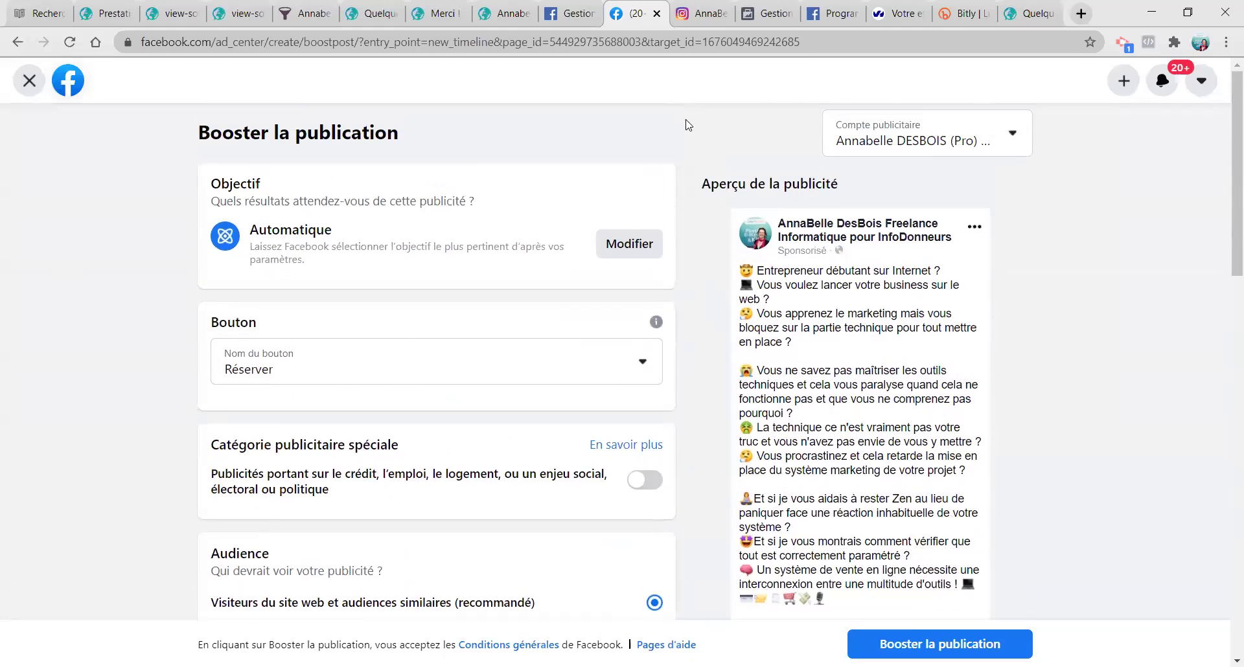
pyautogui.scroll(-10, 689, 123)
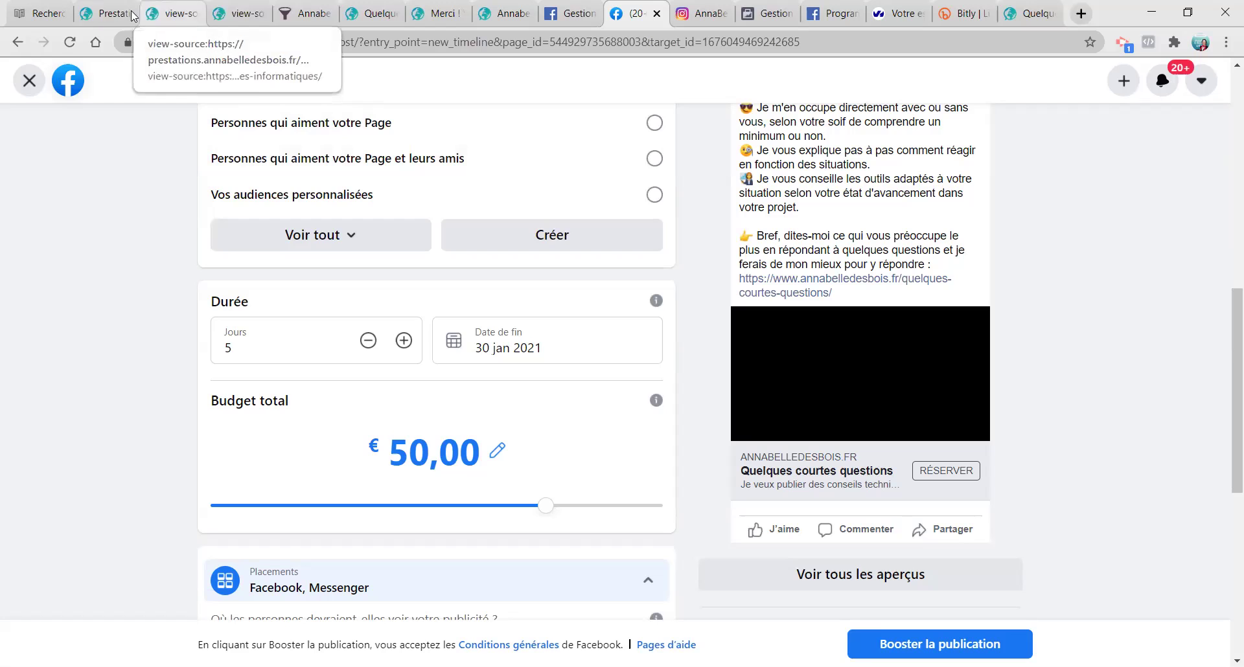
pyautogui.click(291, 13)
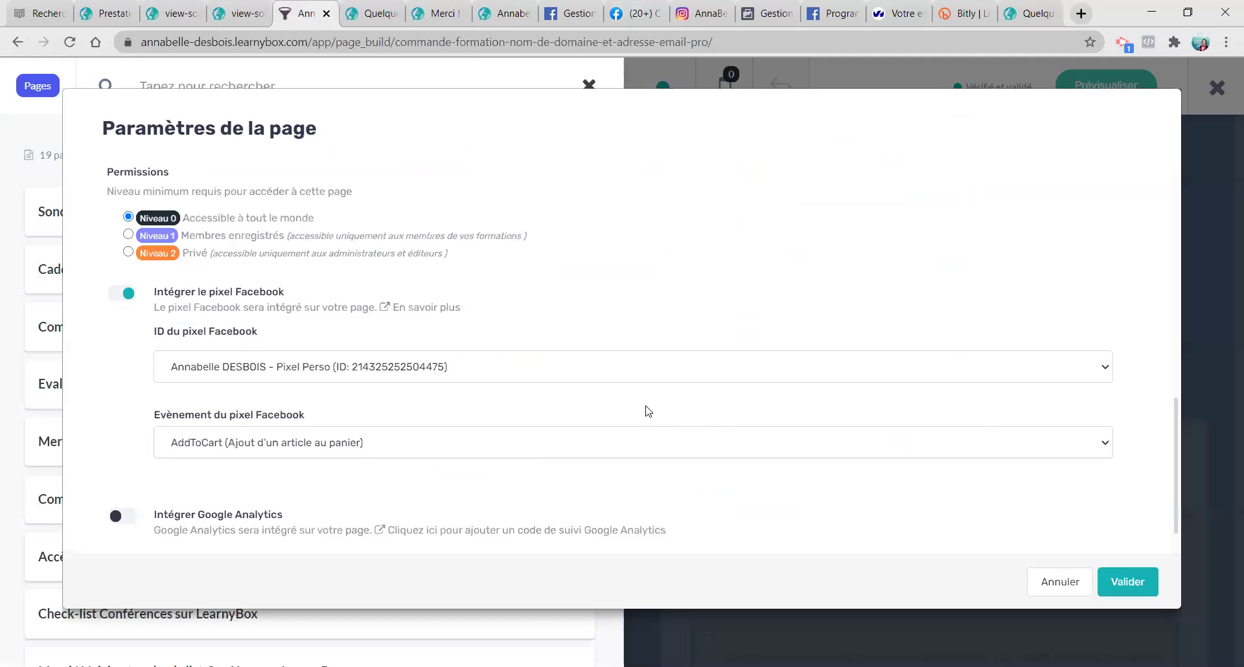
# Step: Close the open page settings unsaved and edit the Sondage EME (MAV 2021) page's settings
pyautogui.scroll(5, 512, 272)
pyautogui.scroll(5, 787, 400)
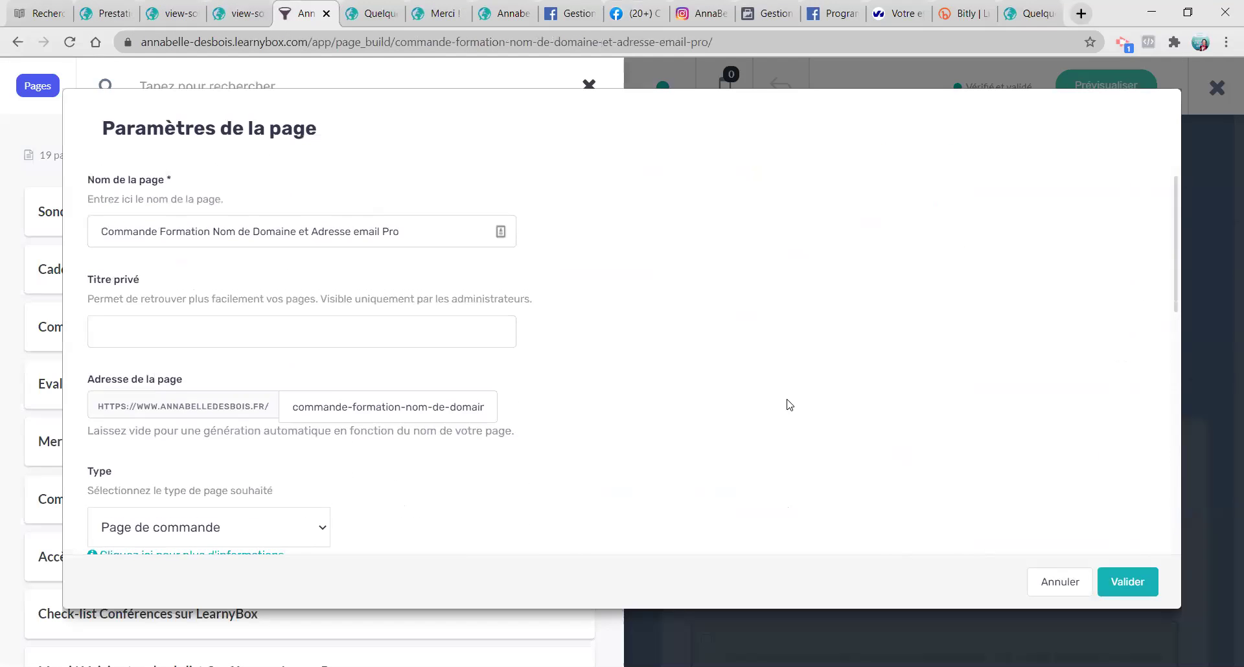
pyautogui.click(1039, 582)
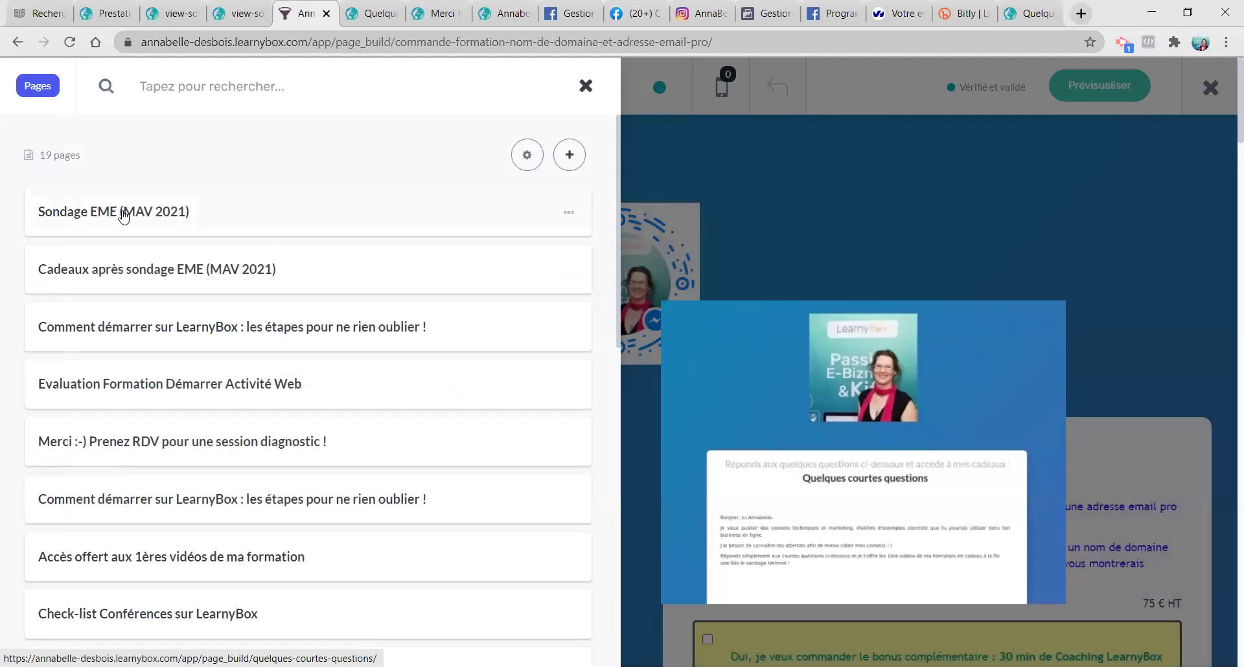
pyautogui.click(569, 212)
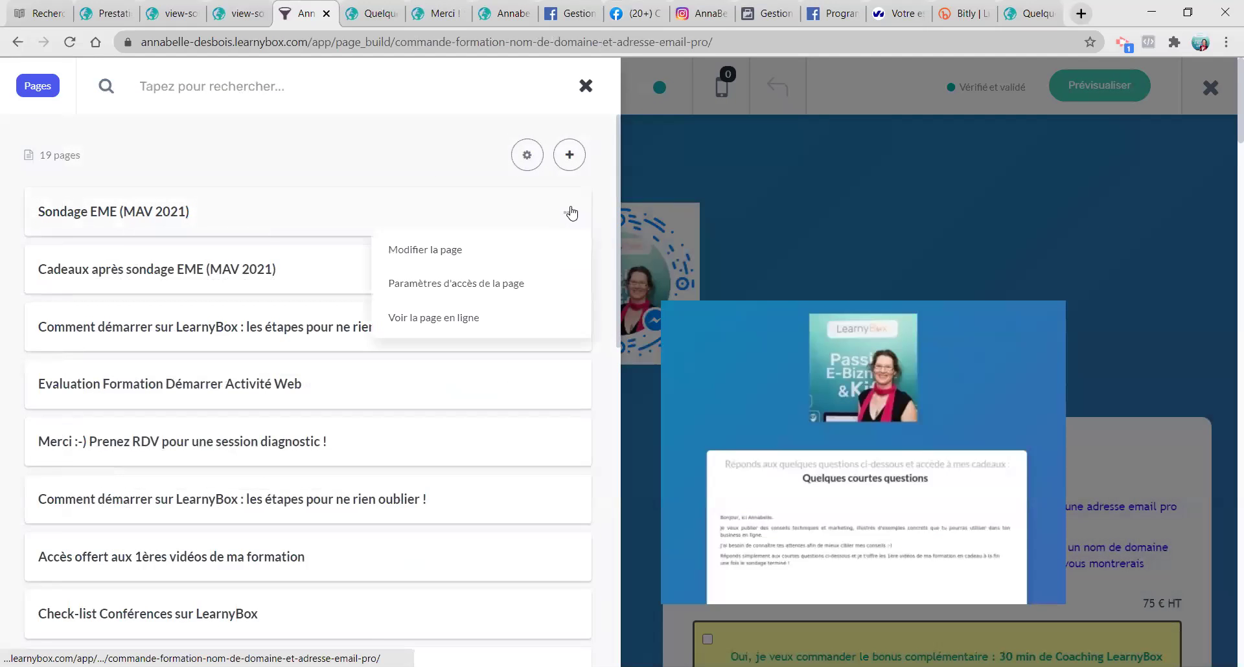
pyautogui.click(494, 255)
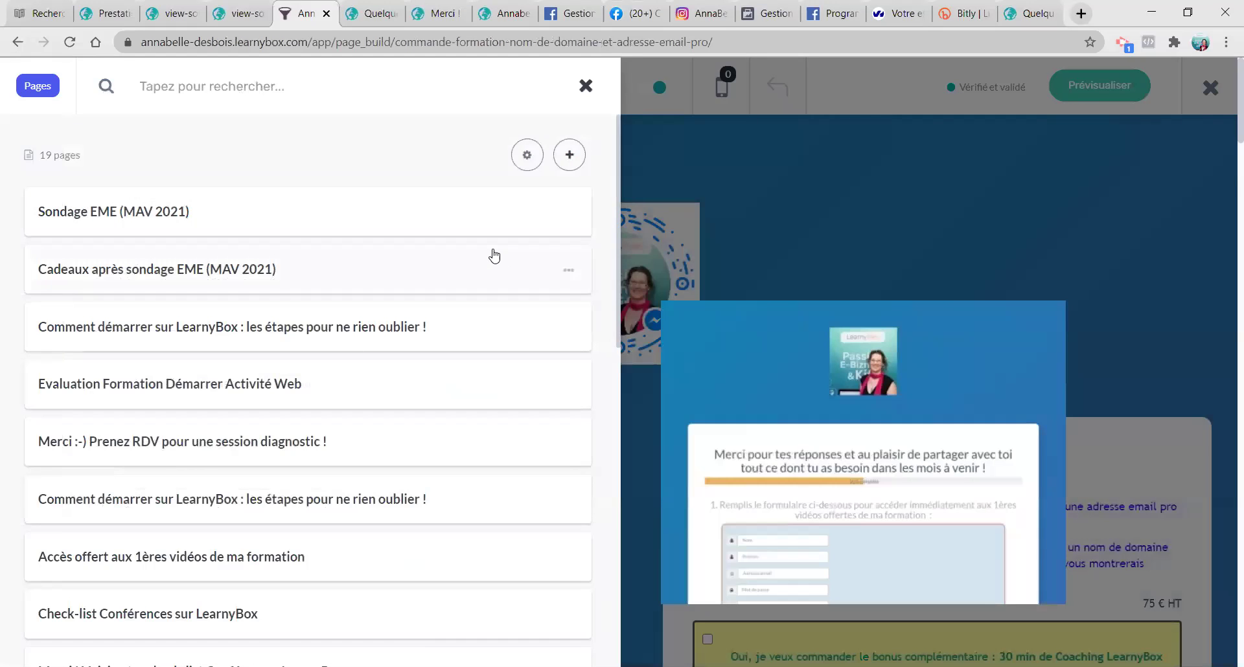
# Step: Check the Référencement image and Paramètres tracking sections, save, and view the sharing debugger preview
pyautogui.scroll(-4, 349, 353)
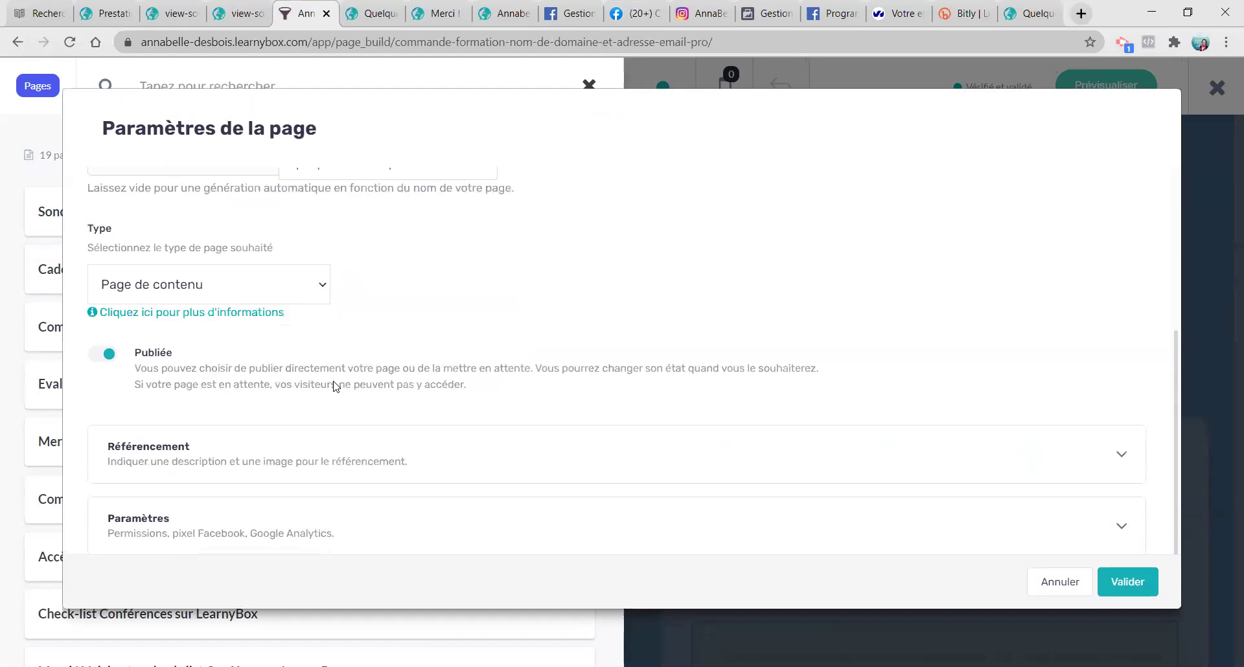
pyautogui.click(220, 455)
pyautogui.scroll(-3, 269, 428)
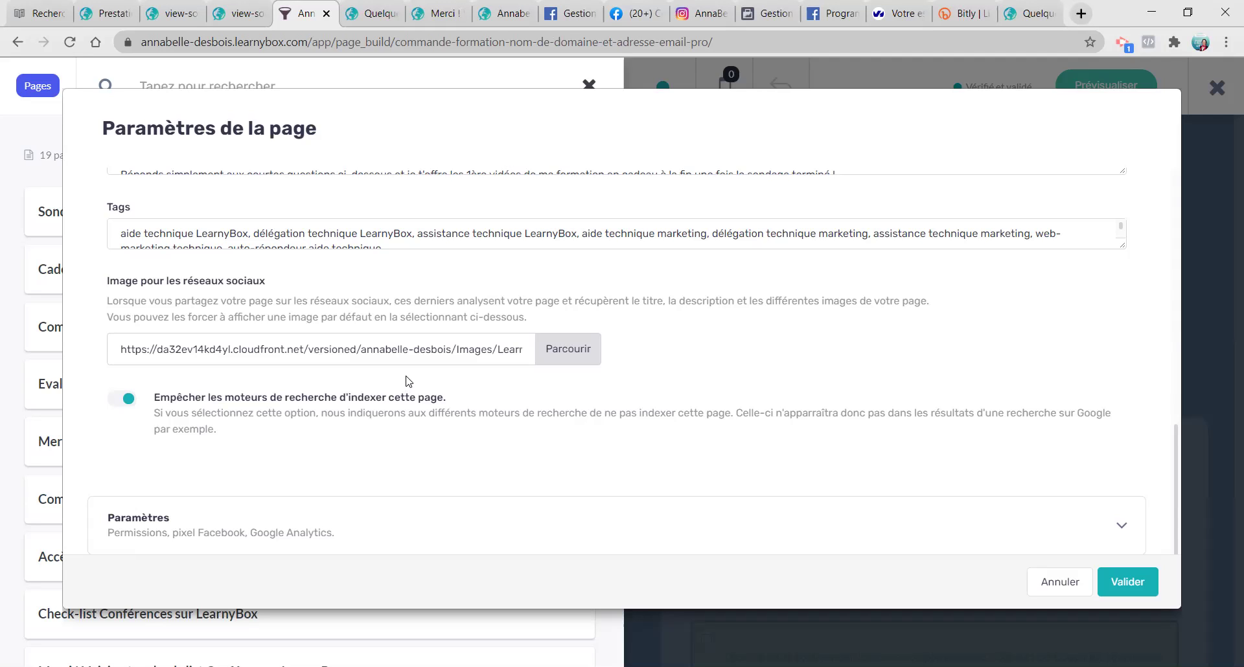
pyautogui.click(266, 521)
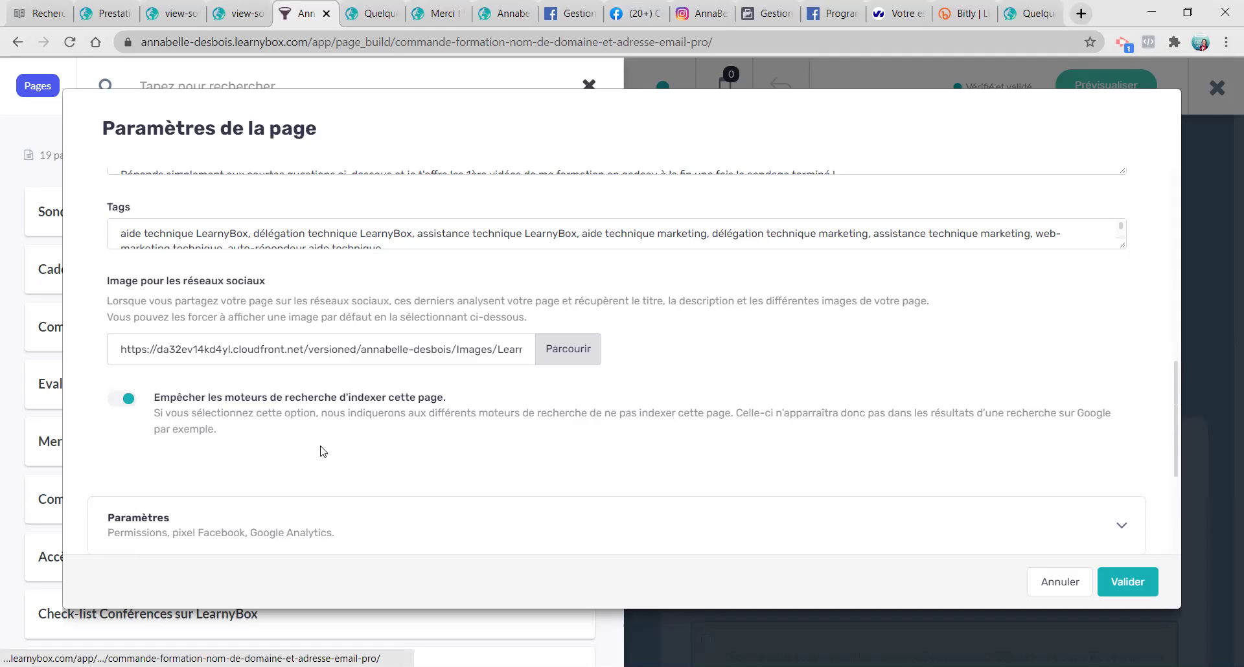
pyautogui.scroll(5, 359, 408)
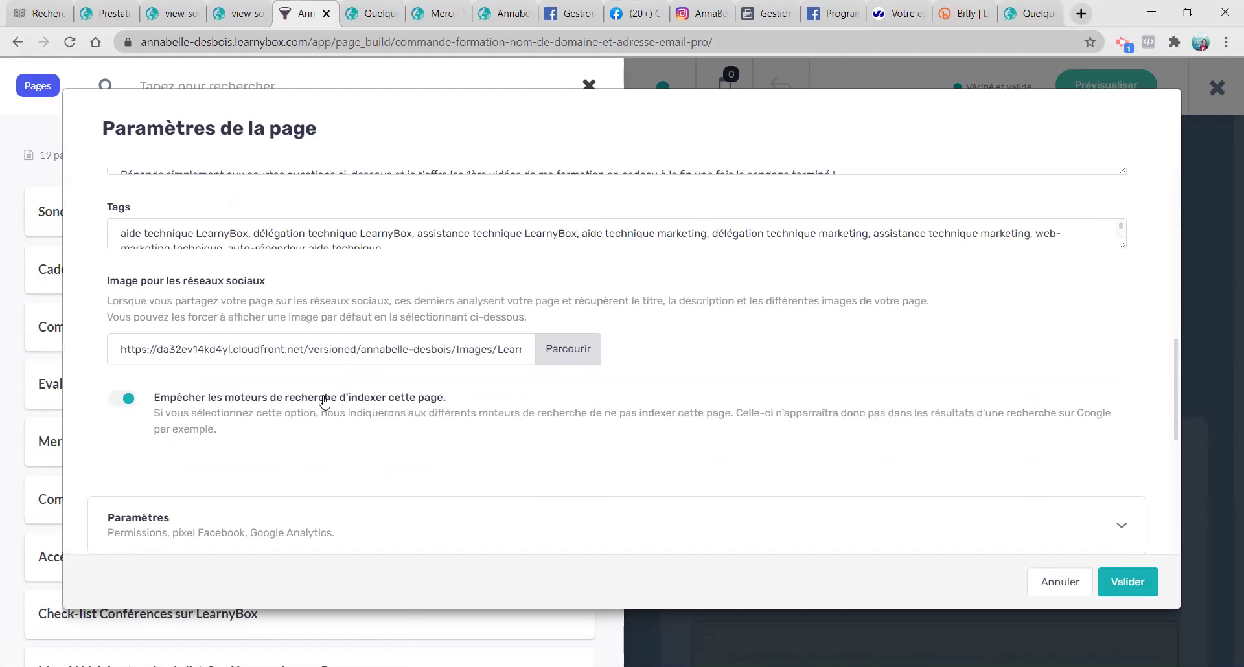
pyautogui.click(1127, 582)
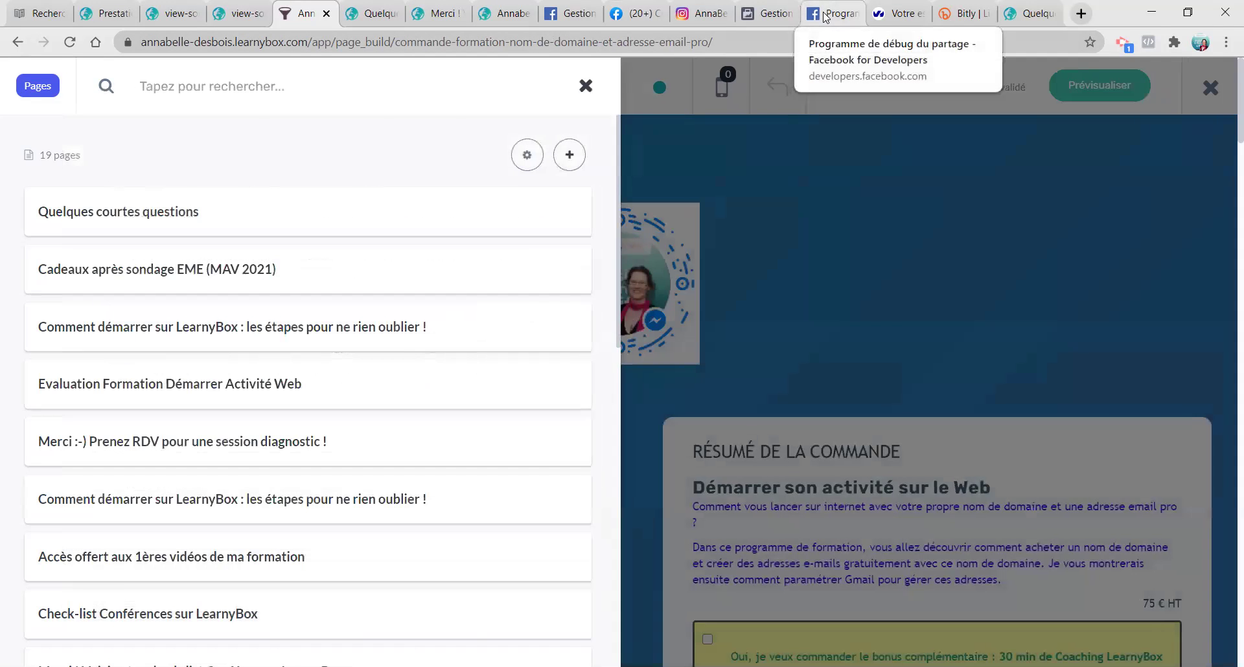
pyautogui.click(821, 18)
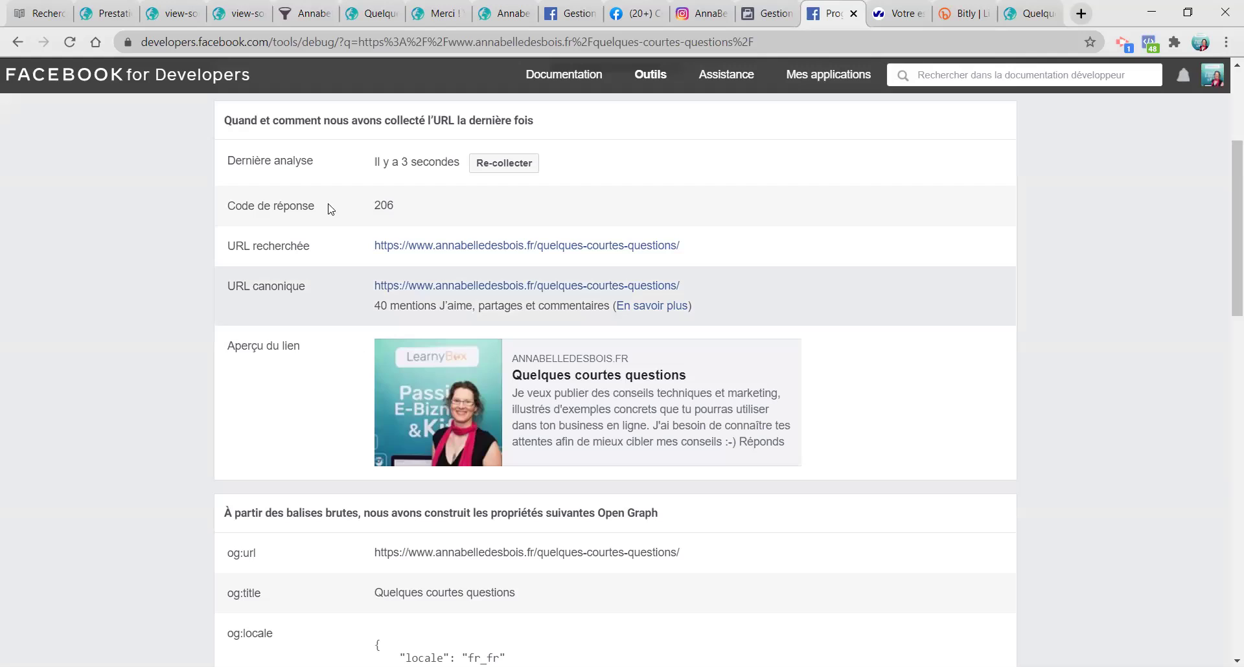
# Step: Compare the live survey page with the boost-post preview, then go back to the LearnyBox pages list
pyautogui.click(375, 18)
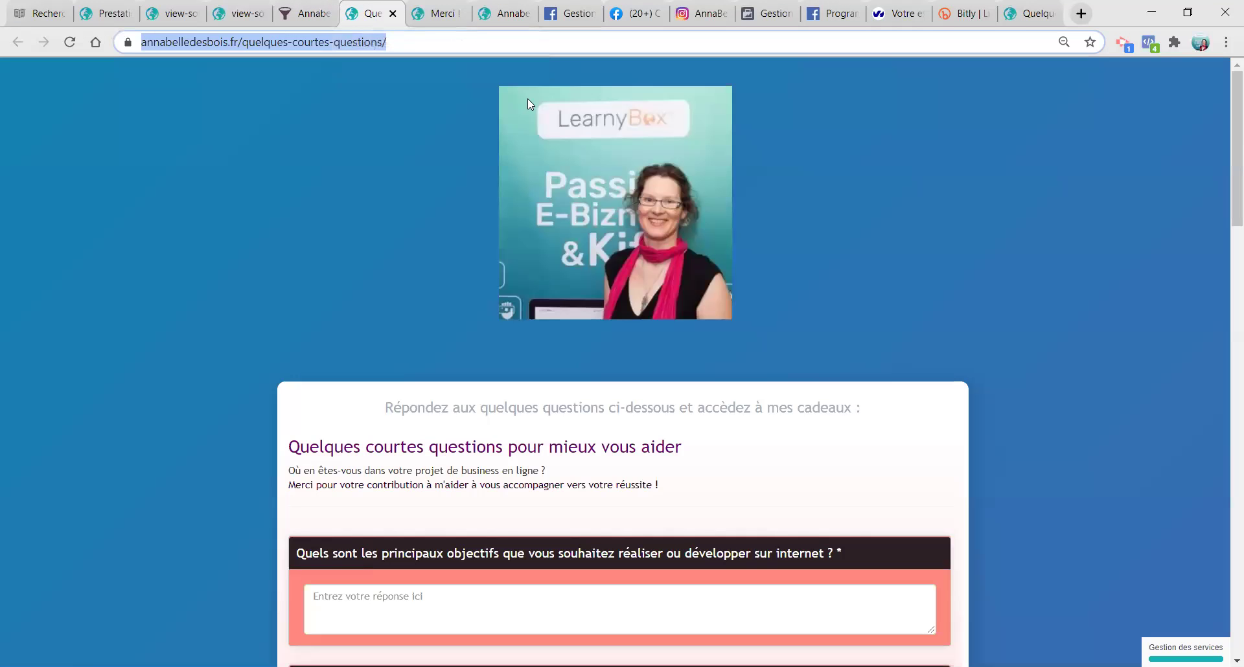
pyautogui.click(394, 173)
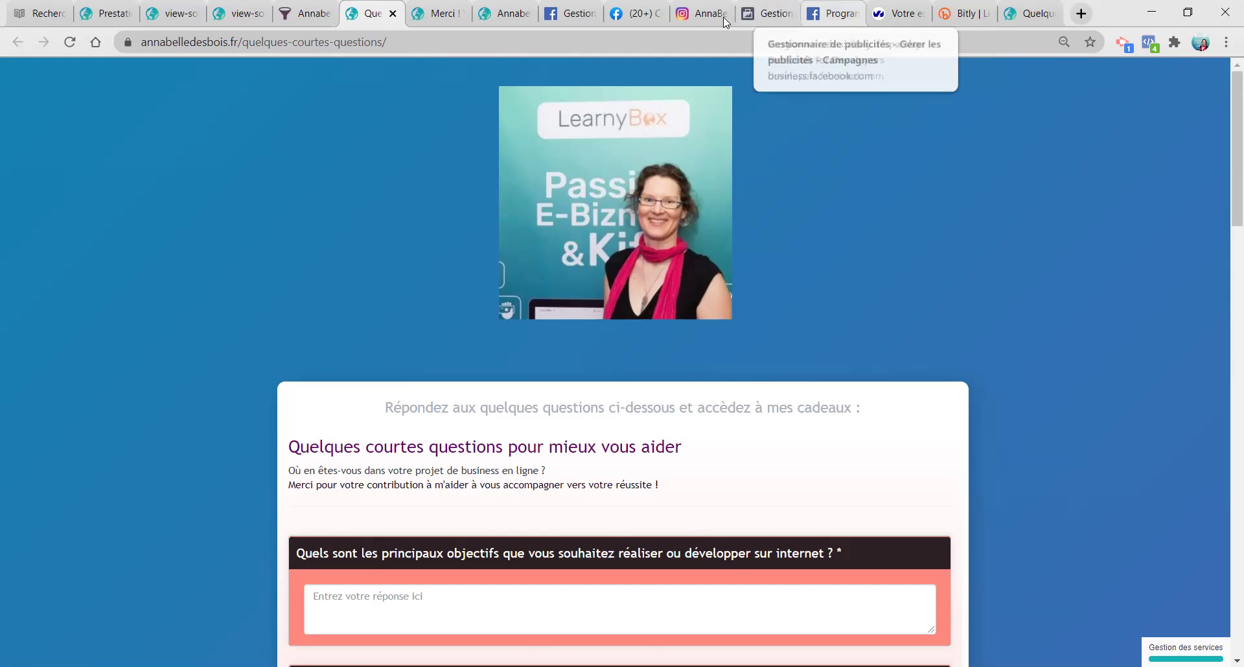
pyautogui.click(638, 13)
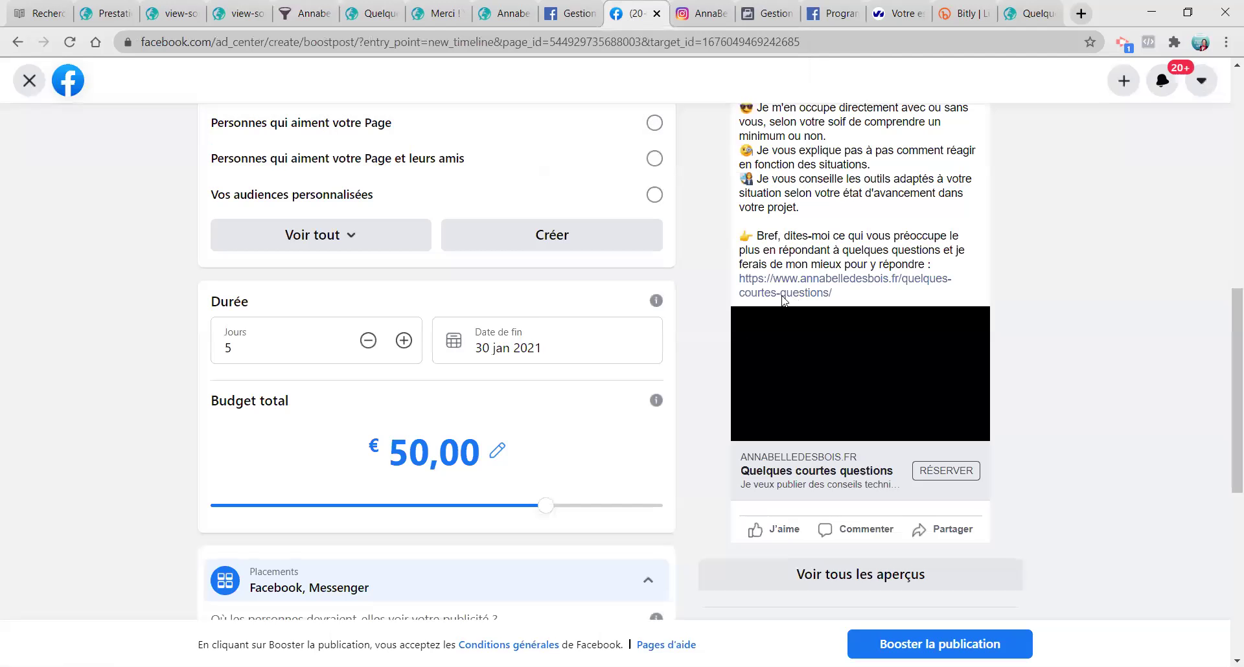
pyautogui.click(304, 13)
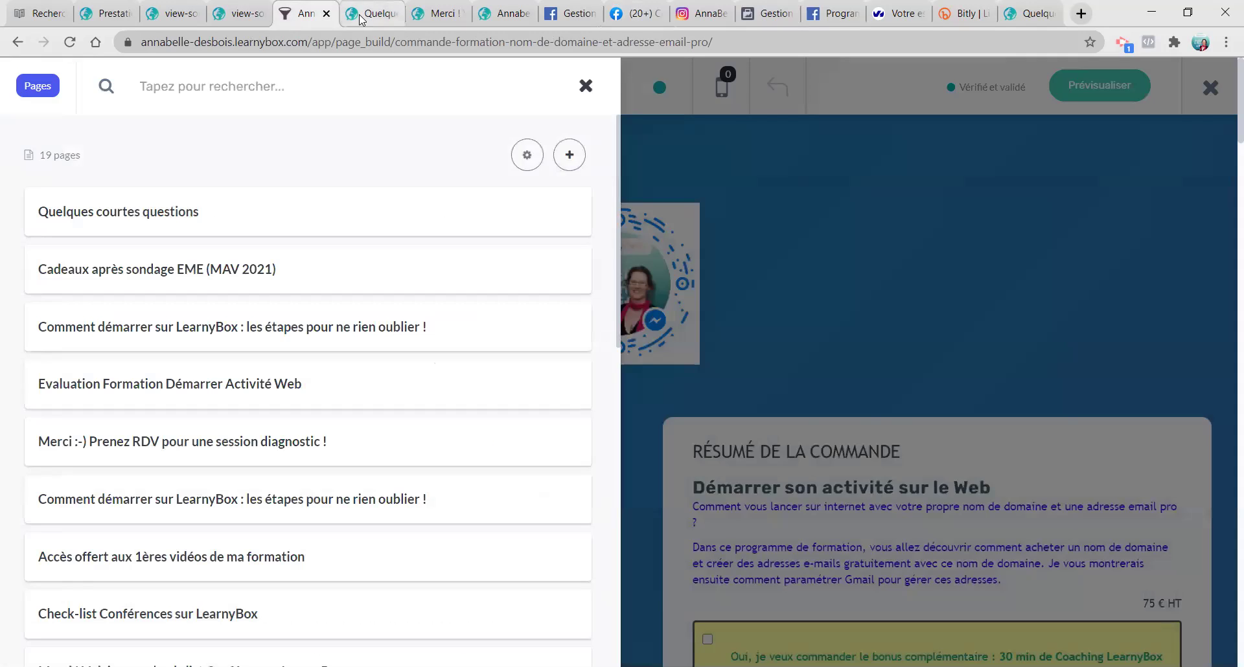
# Step: Open the Quelques courtes questions page's Référencement settings and compare them with the boost-post preview
pyautogui.moveTo(316, 232)
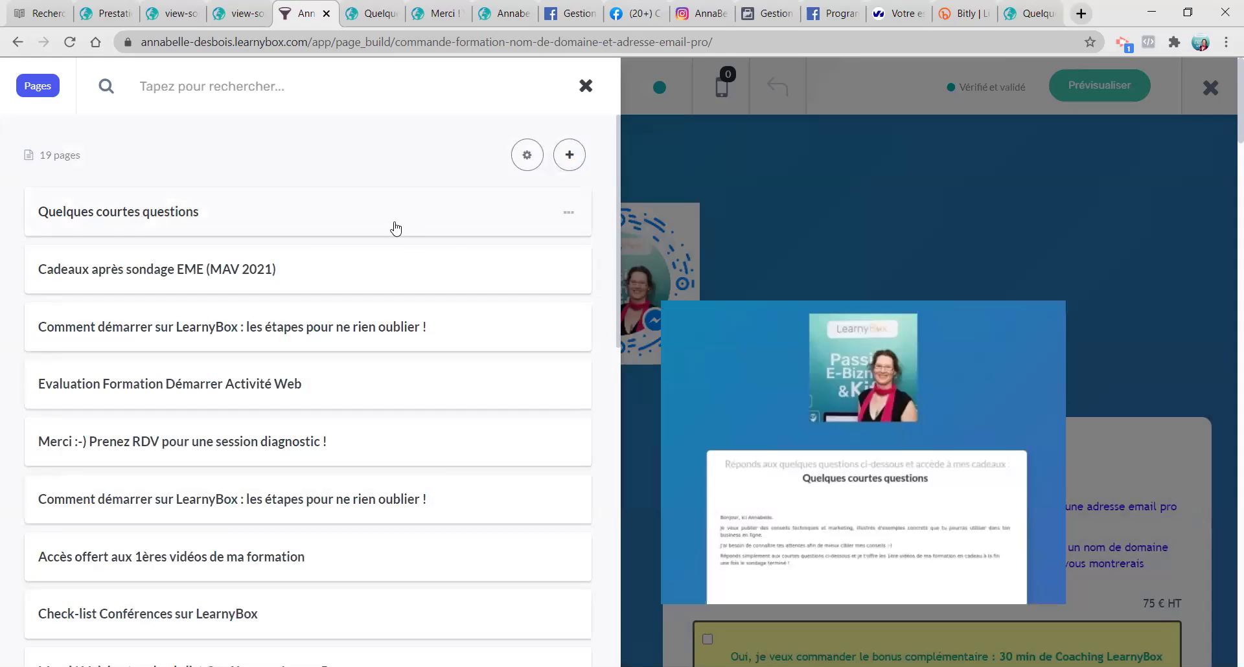
pyautogui.click(568, 215)
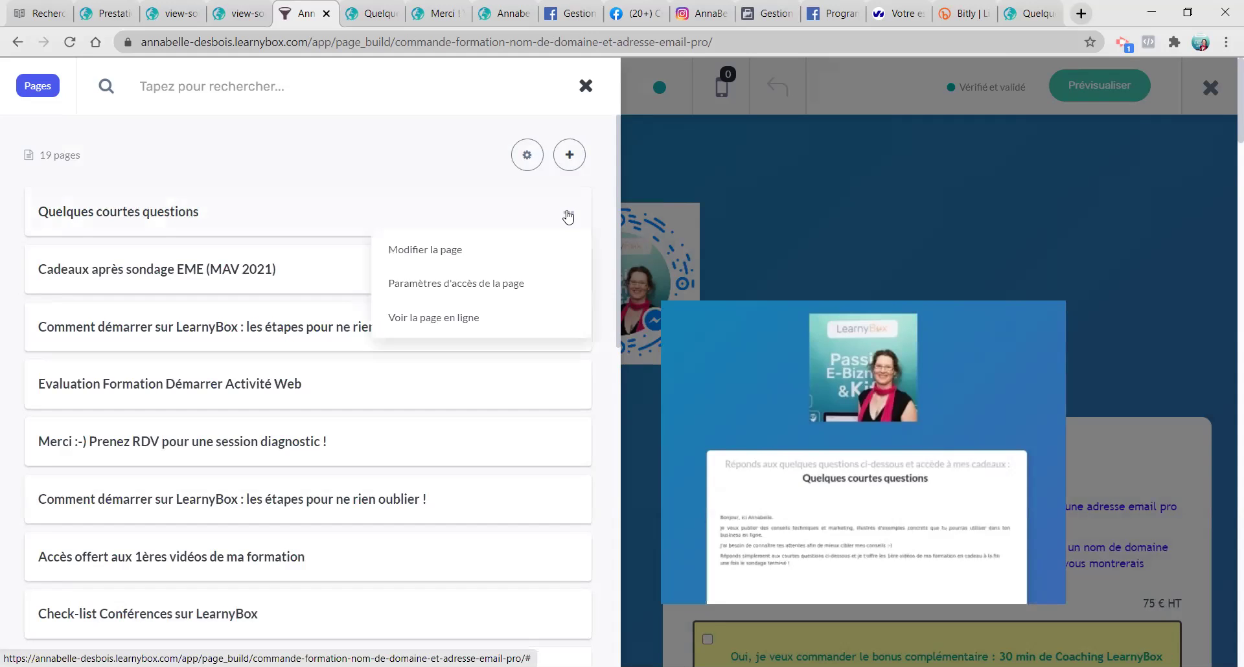
pyautogui.click(475, 247)
pyautogui.scroll(-4, 318, 322)
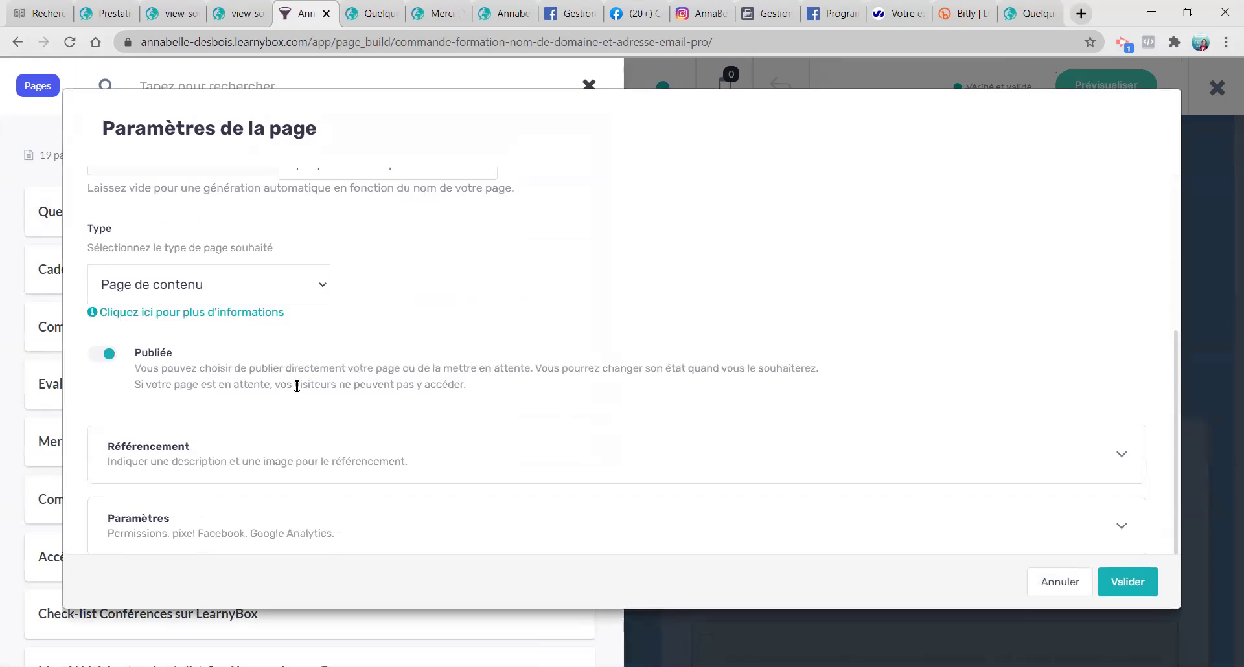
pyautogui.click(200, 451)
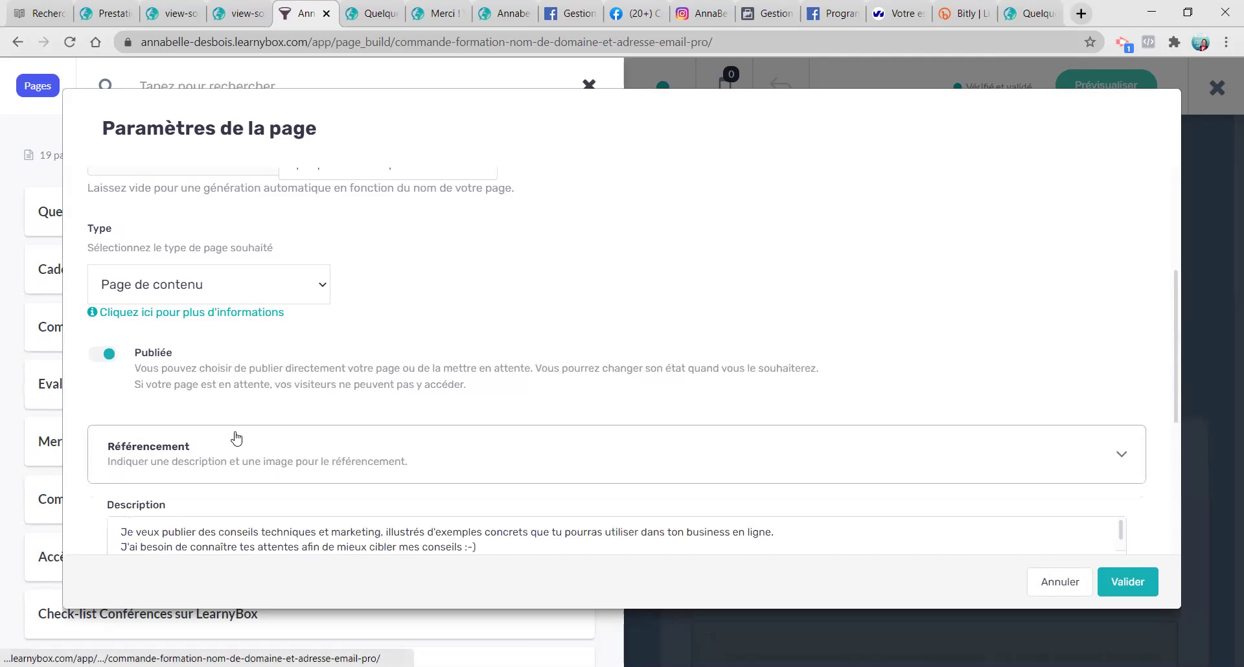
pyautogui.scroll(-5, 270, 439)
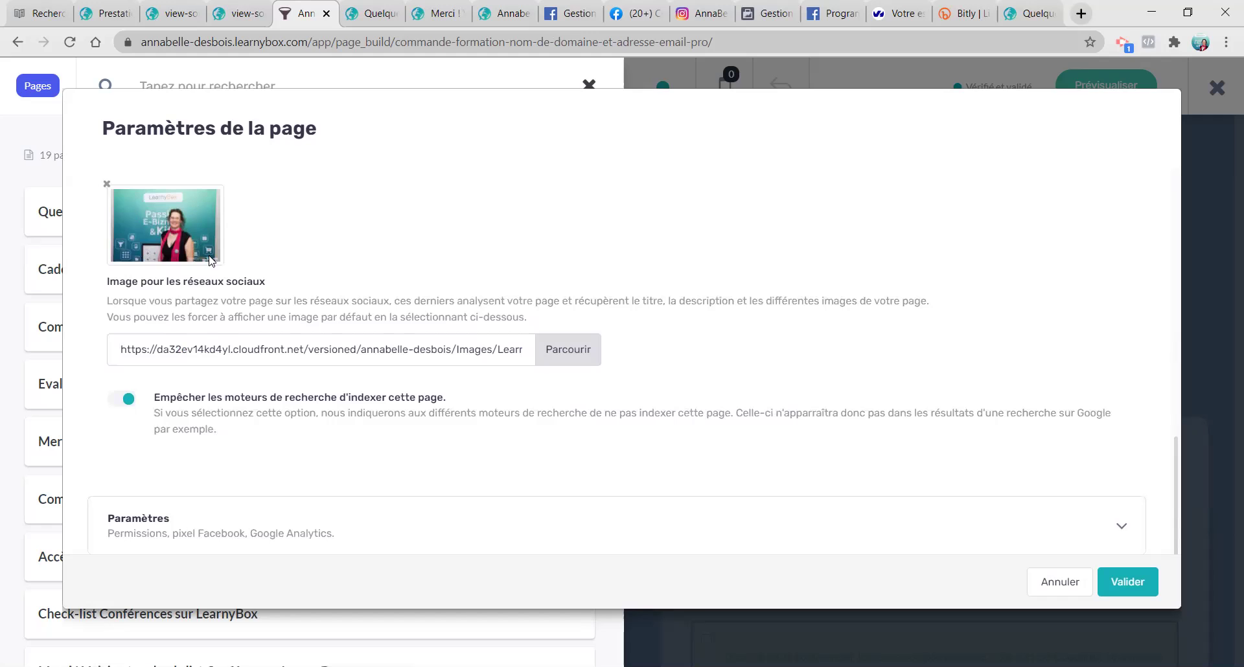
pyautogui.scroll(4, 210, 261)
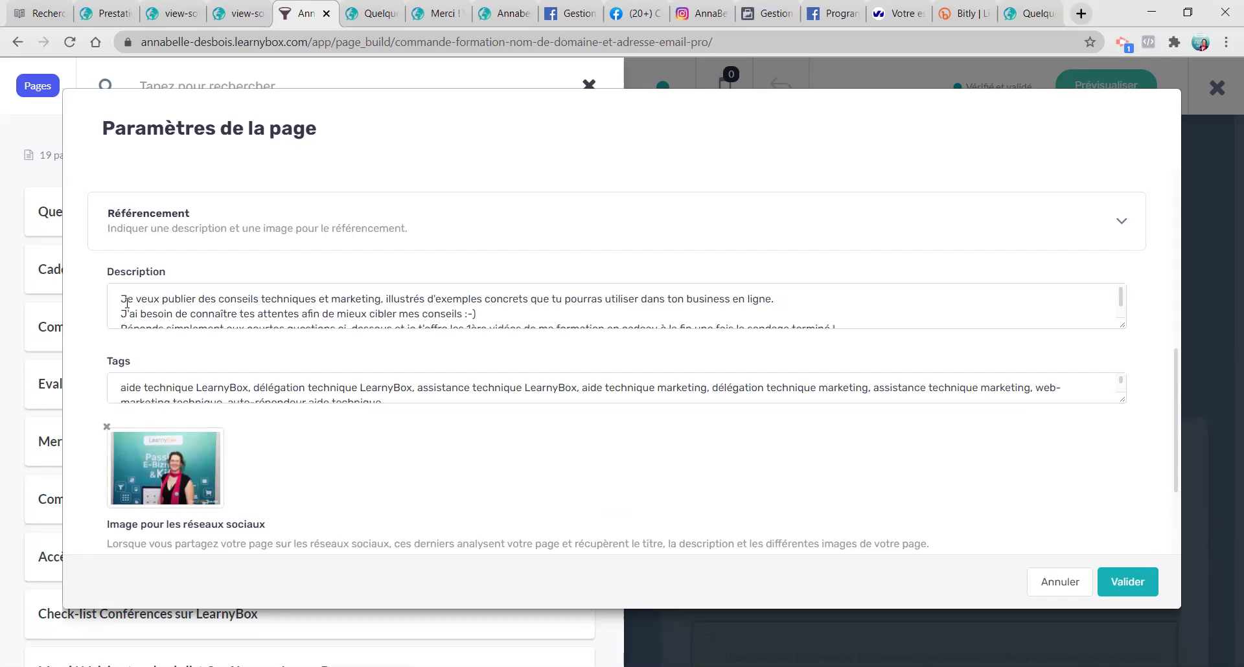
pyautogui.scroll(8, 157, 322)
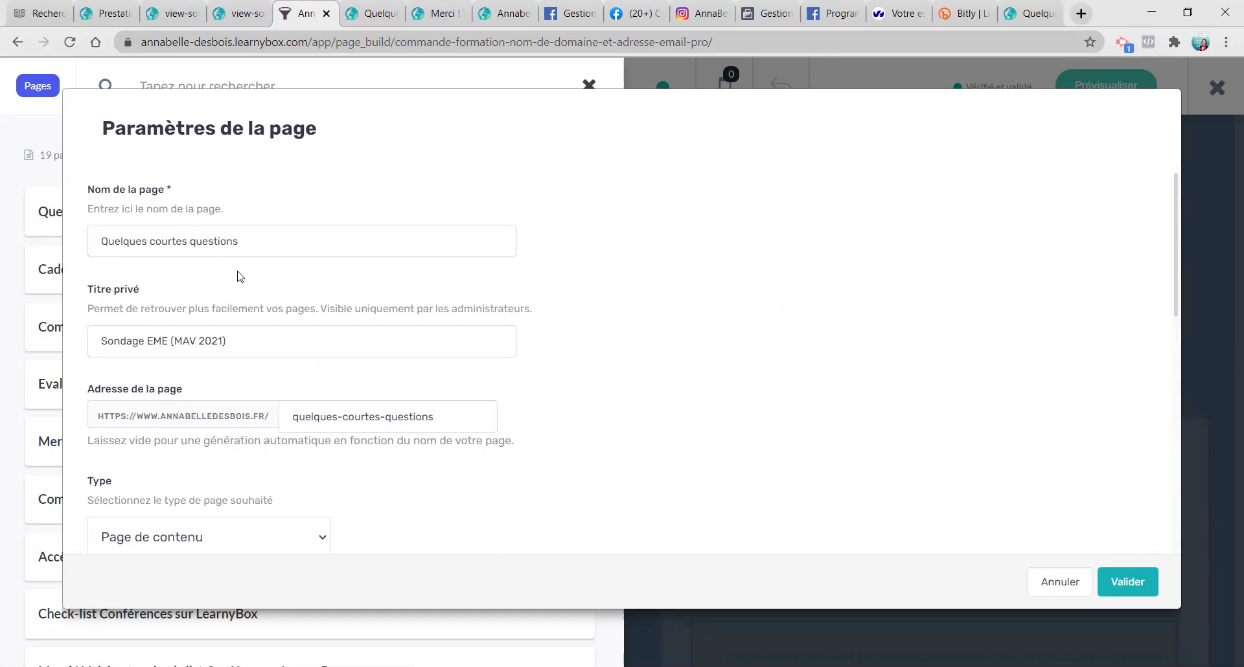
pyautogui.scroll(-10, 240, 277)
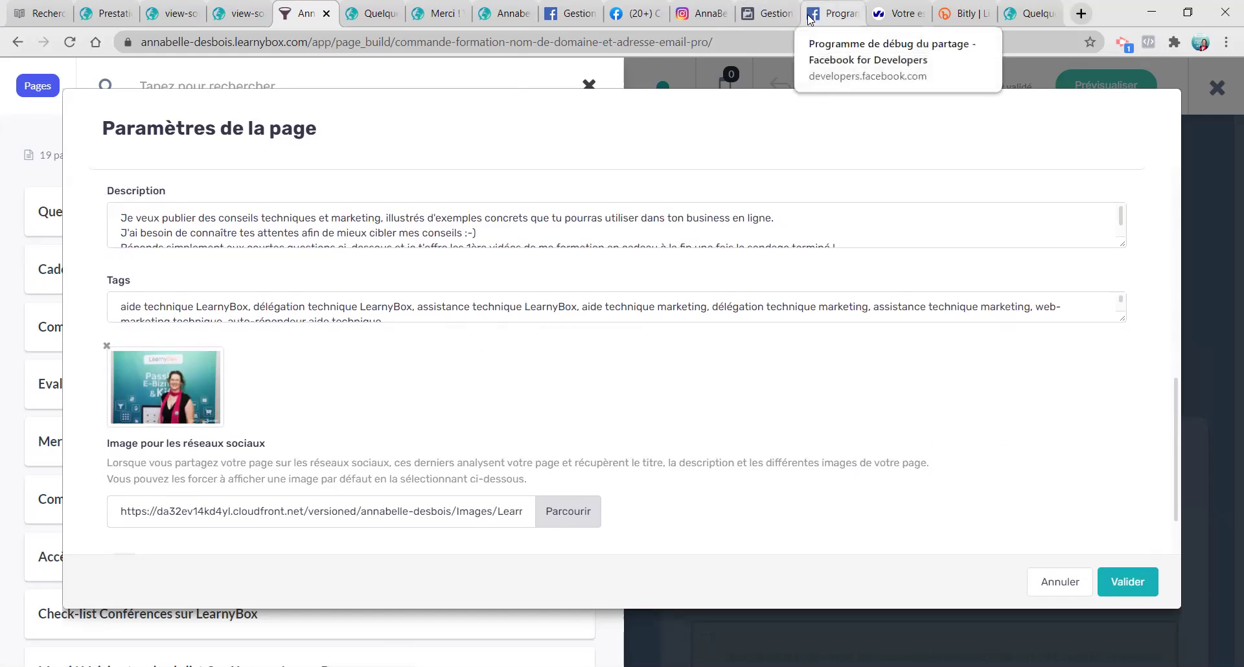
pyautogui.click(635, 14)
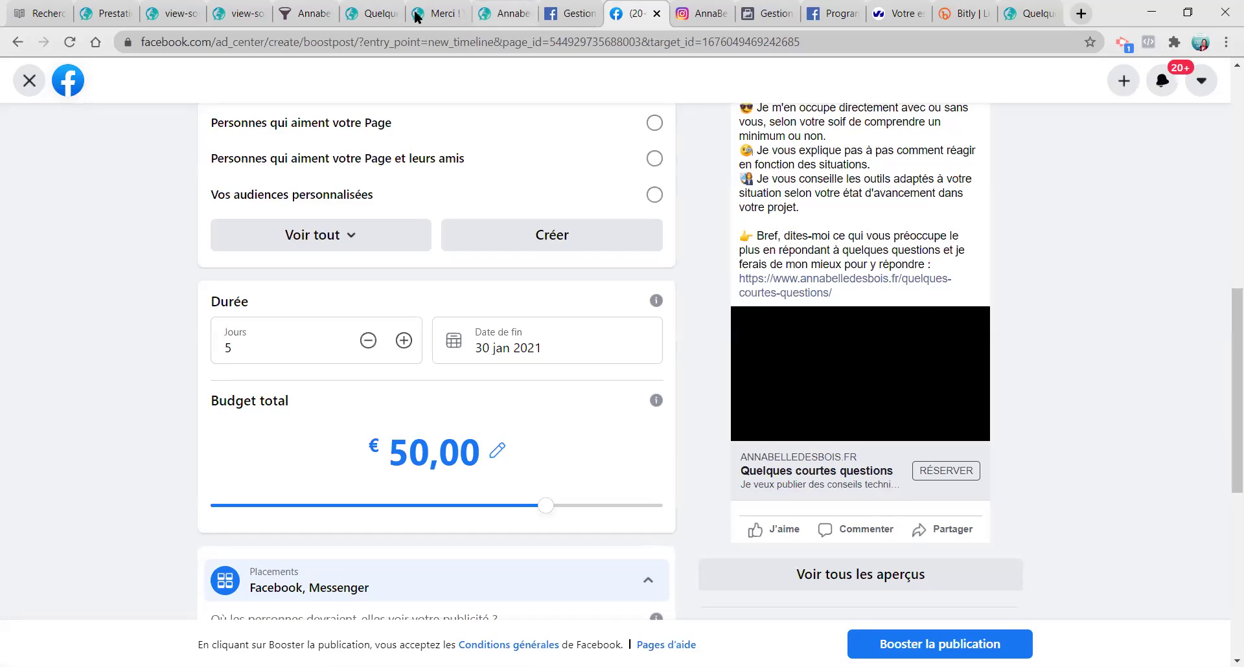
pyautogui.click(299, 13)
# Step: Review the full page description and turn off 'Empêcher les moteurs de recherche'
pyautogui.moveTo(122, 217); pyautogui.dragTo(907, 270)
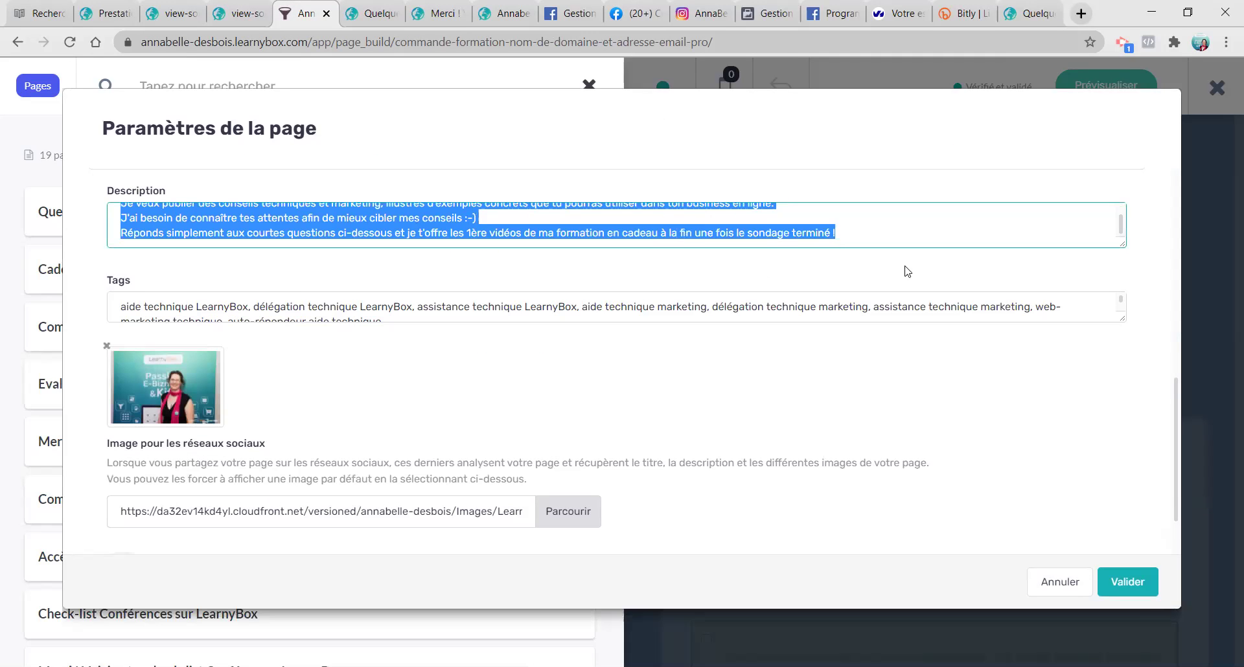
pyautogui.click(868, 238)
pyautogui.moveTo(1121, 245); pyautogui.dragTo(1124, 311)
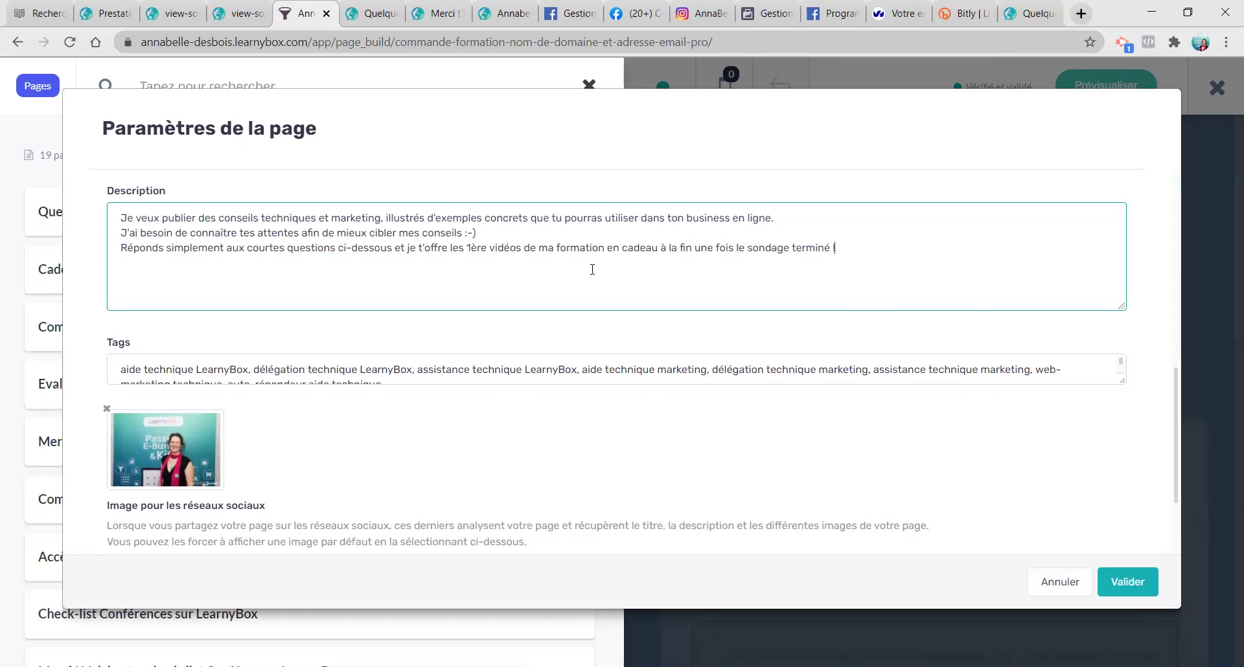
pyautogui.scroll(-3, 494, 420)
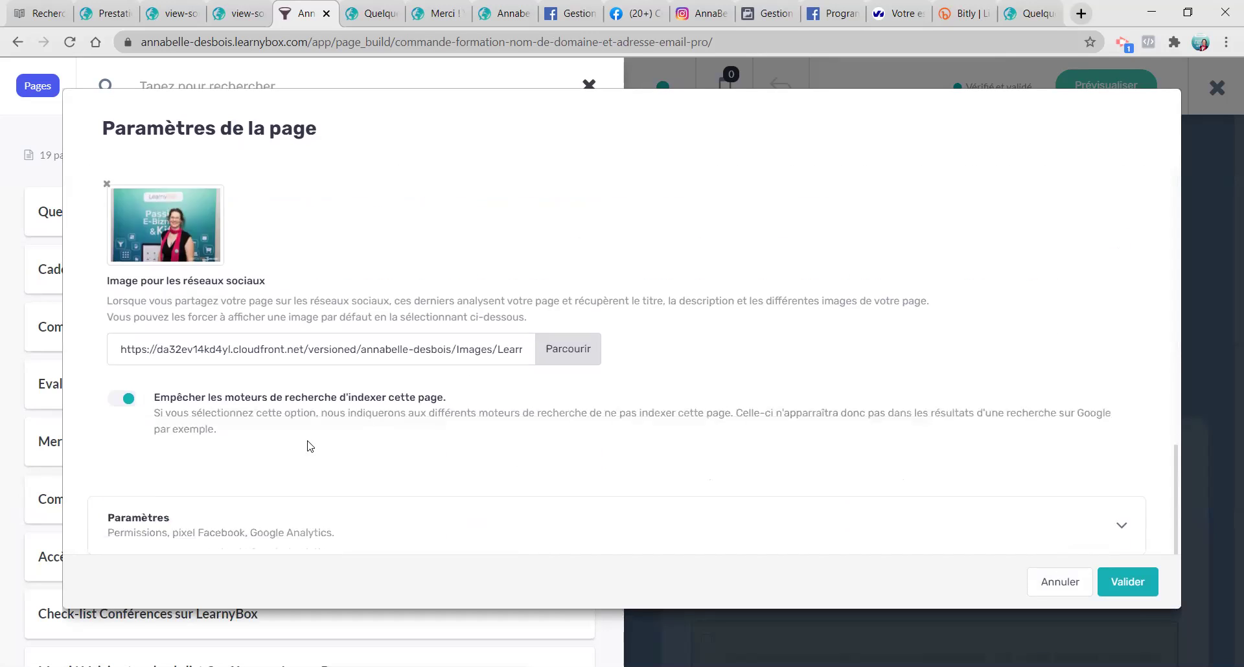
pyautogui.click(119, 400)
# Step: Re-check the indexing option and the page description text
pyautogui.scroll(3, 647, 288)
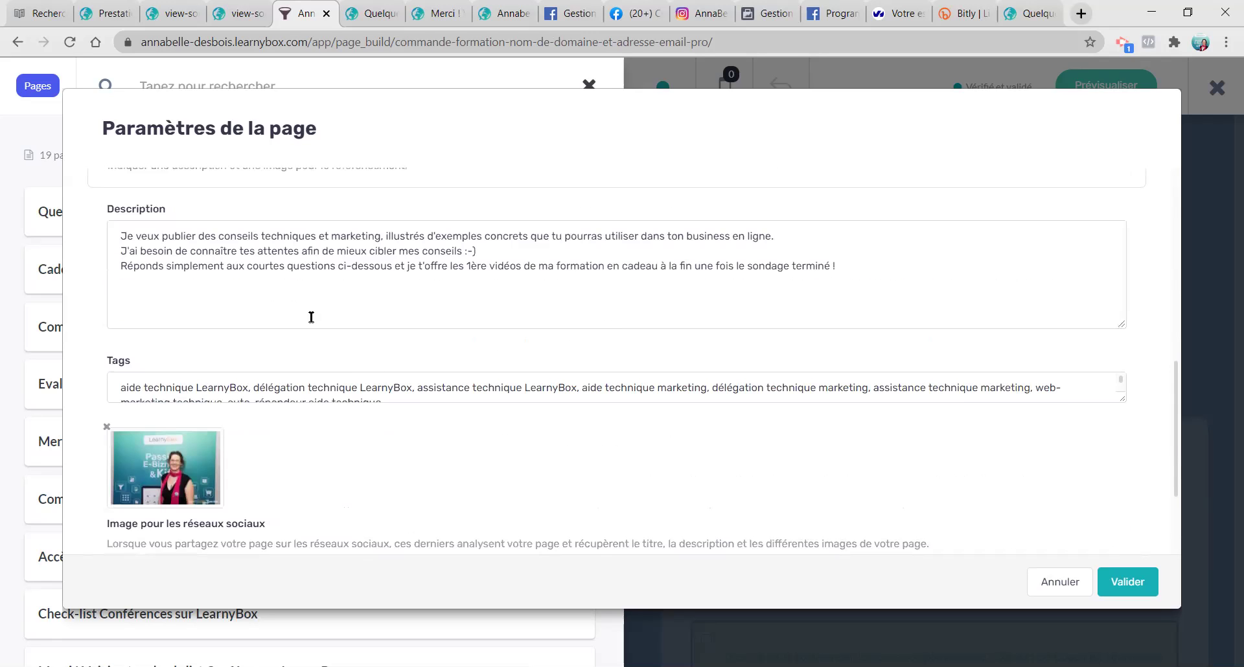
pyautogui.scroll(-4, 311, 316)
pyautogui.moveTo(161, 397); pyautogui.dragTo(457, 399)
pyautogui.click(292, 445)
pyautogui.scroll(5, 269, 437)
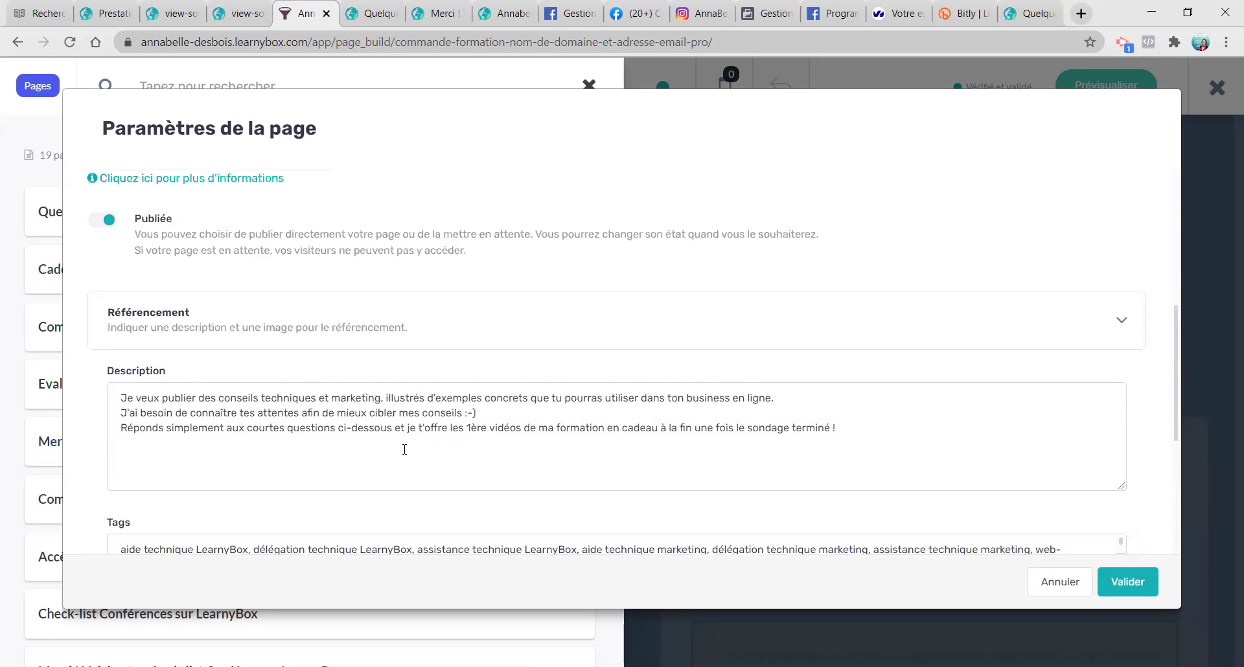
pyautogui.scroll(-1, 404, 449)
pyautogui.scroll(2, 220, 346)
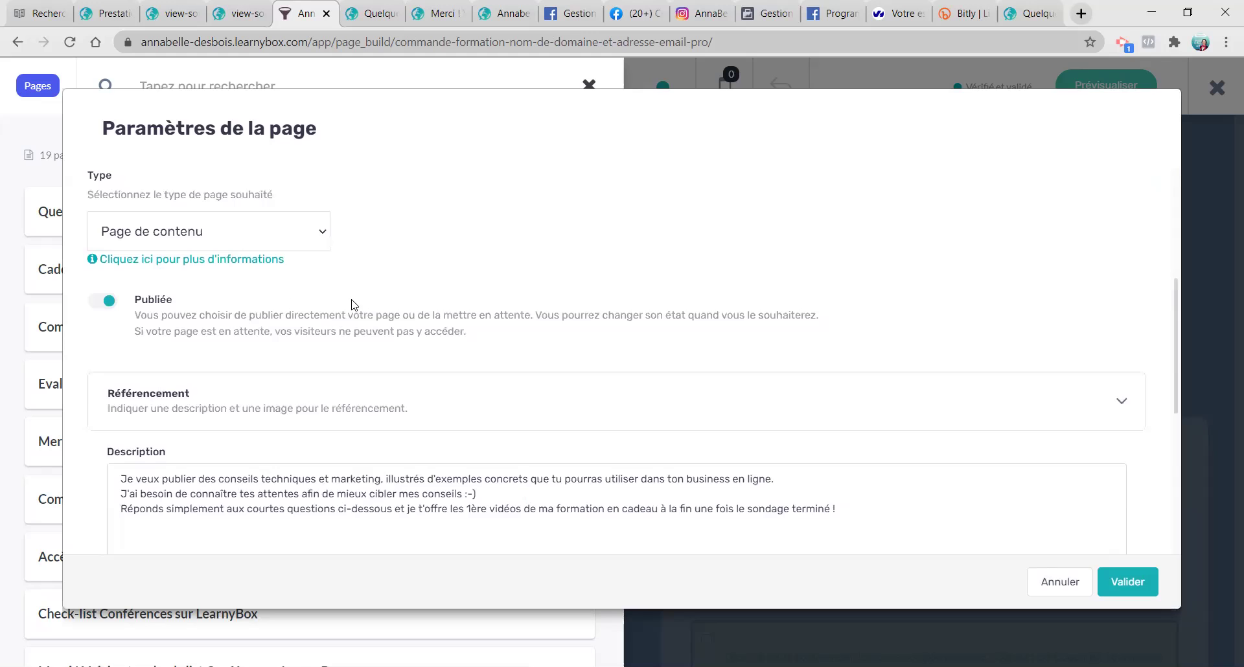
pyautogui.scroll(4, 354, 304)
pyautogui.scroll(-9, 290, 248)
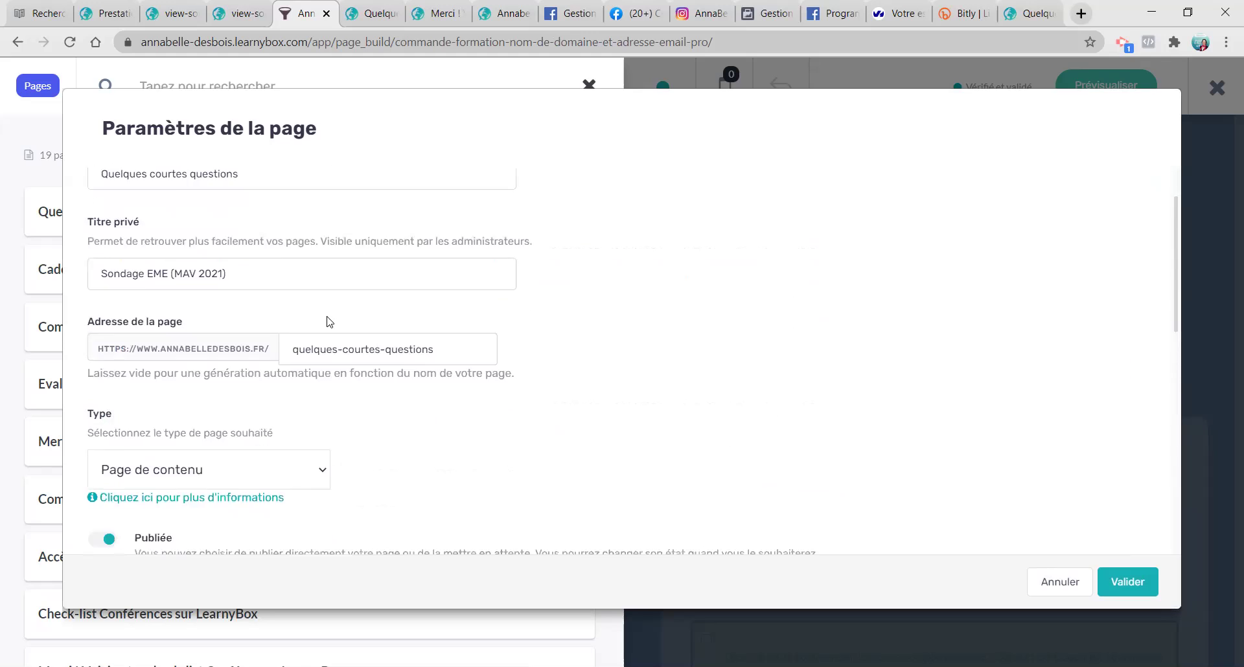
pyautogui.moveTo(111, 219); pyautogui.dragTo(769, 280)
pyautogui.click(770, 285)
# Step: Review all the page tags and save the updated page settings
pyautogui.scroll(-1, 389, 343)
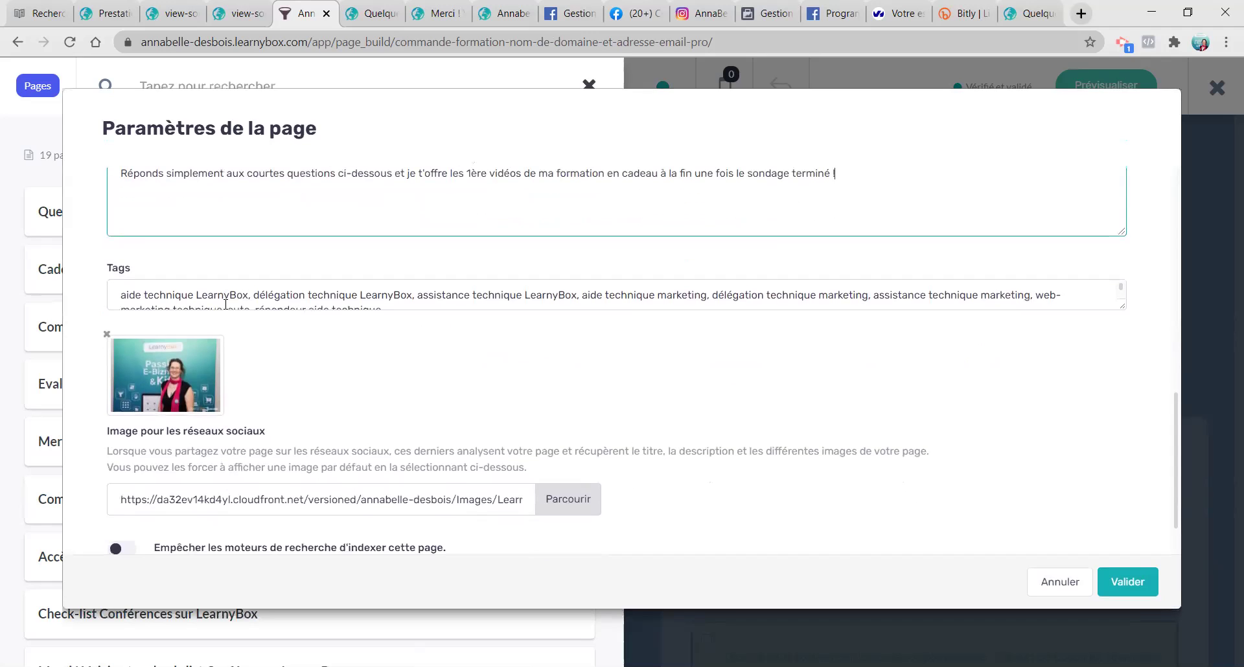
pyautogui.moveTo(1121, 306); pyautogui.dragTo(1115, 341)
pyautogui.moveTo(518, 334); pyautogui.dragTo(85, 287)
pyautogui.click(520, 360)
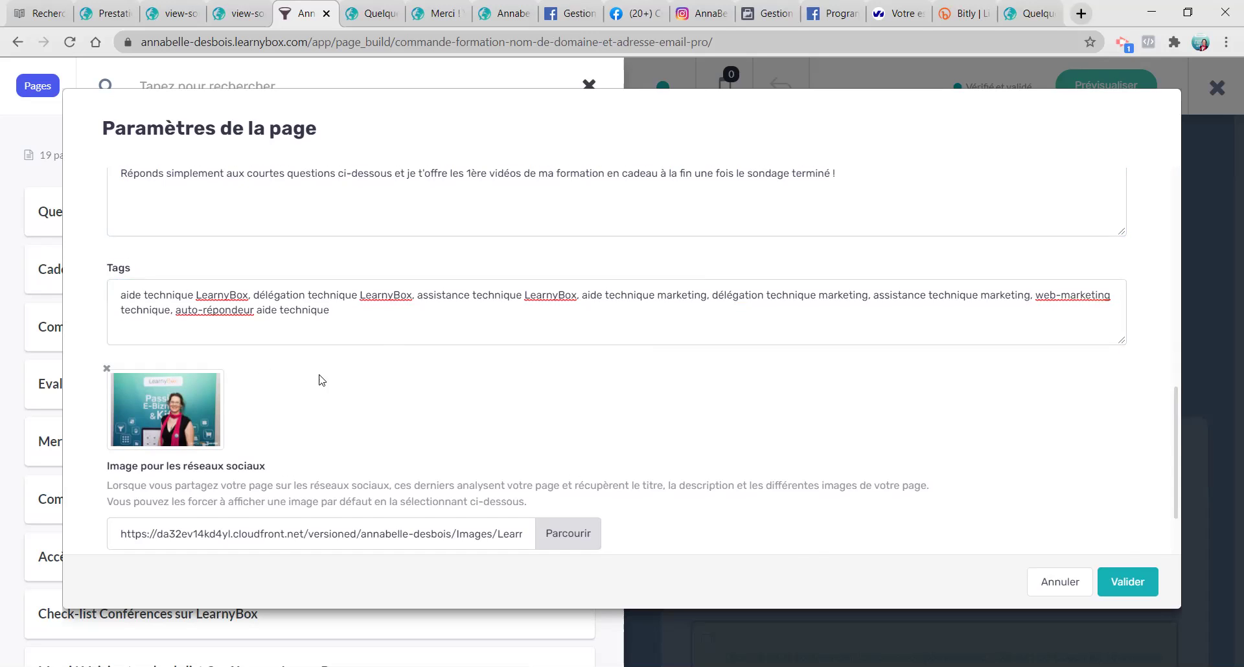
pyautogui.scroll(-3, 322, 381)
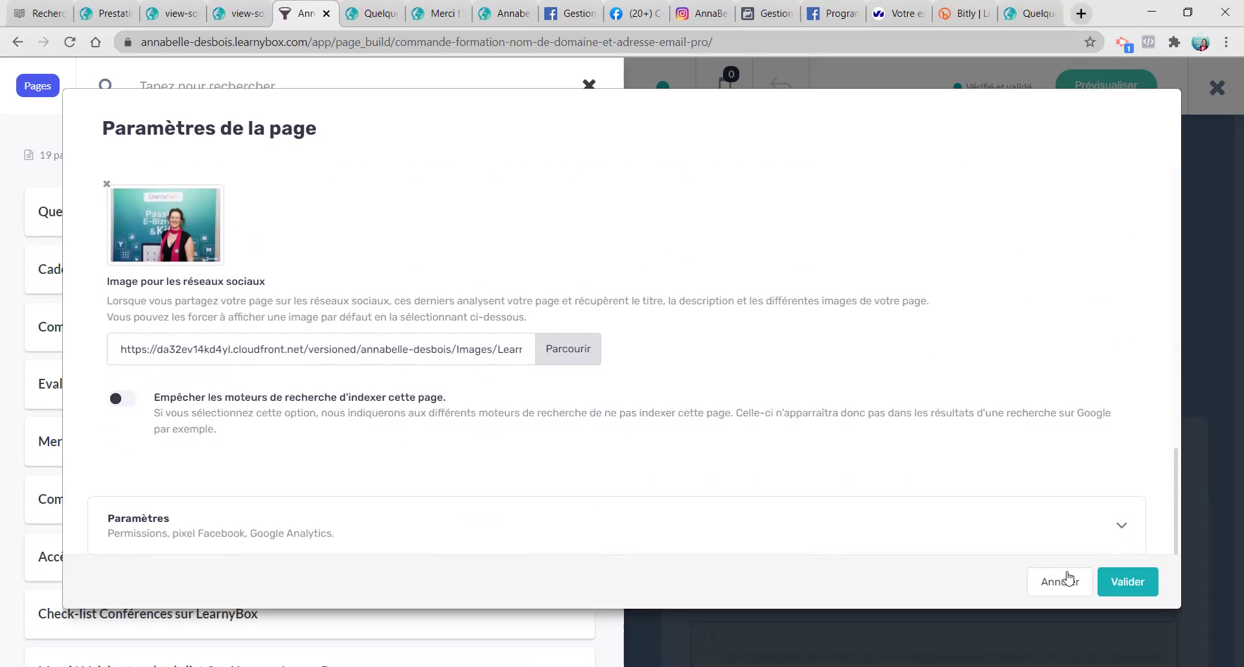
pyautogui.click(1125, 582)
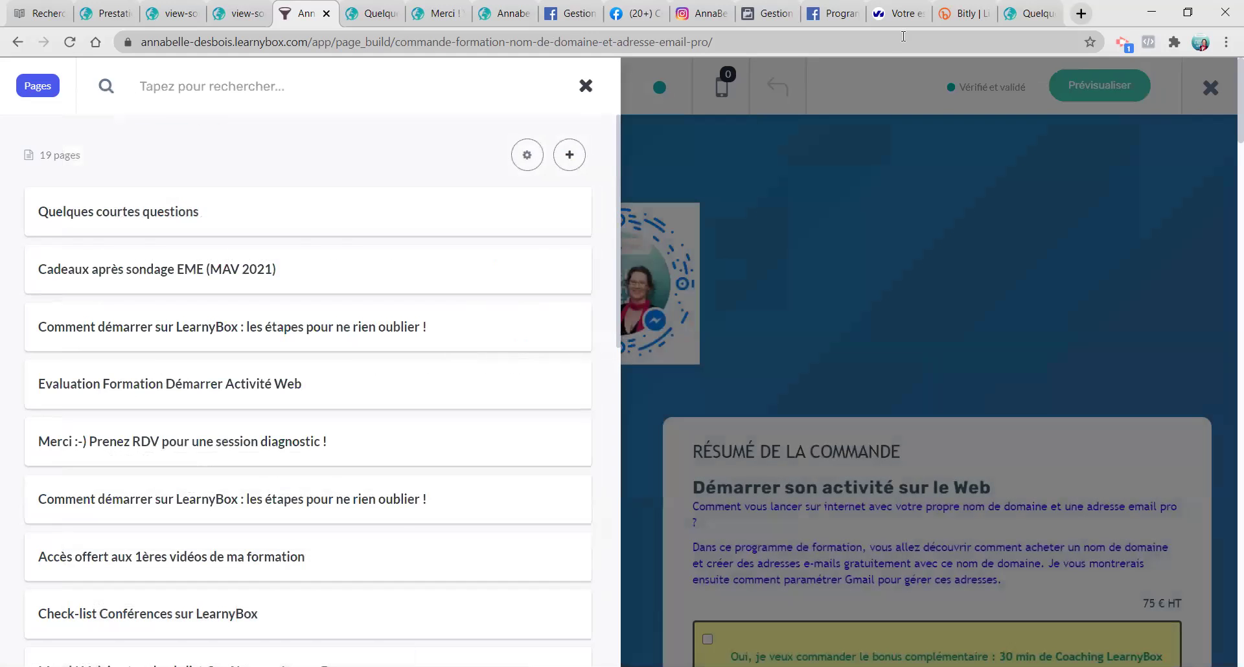
# Step: Re-debug the quelques-courtes-questions URL and confirm its preview shows the LearnyBox photo
pyautogui.click(835, 13)
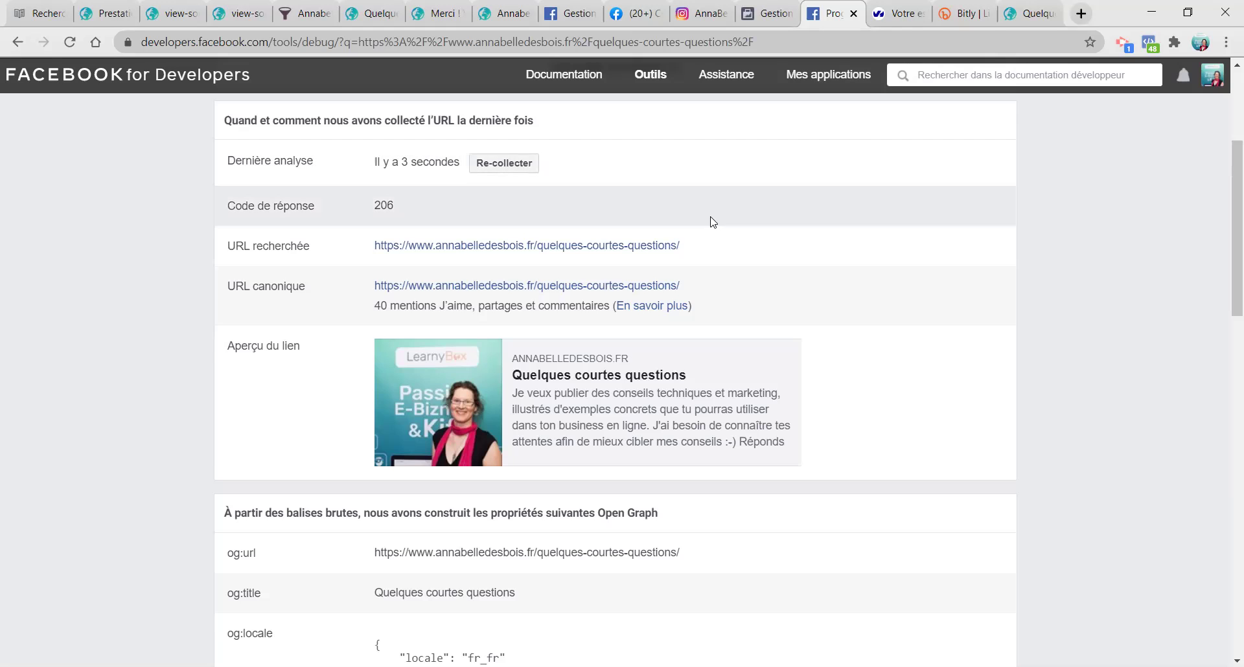
pyautogui.scroll(3, 616, 243)
pyautogui.moveTo(482, 165); pyautogui.dragTo(166, 173)
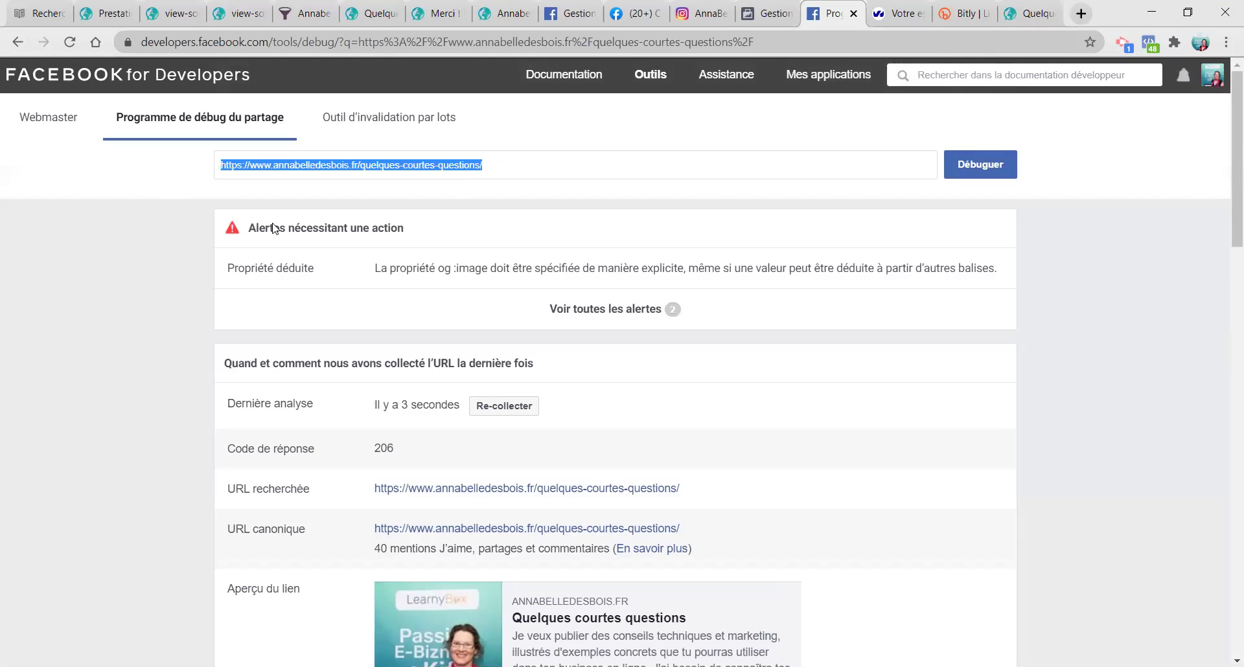
pyautogui.click(1000, 182)
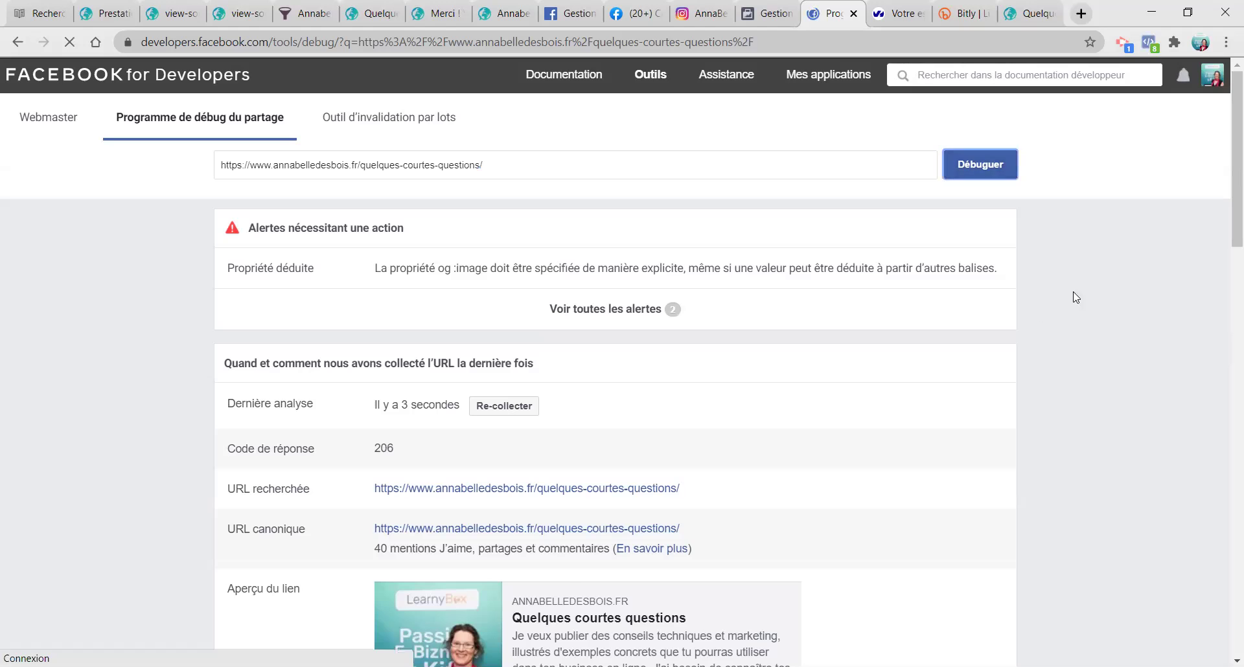
pyautogui.scroll(-5, 1020, 326)
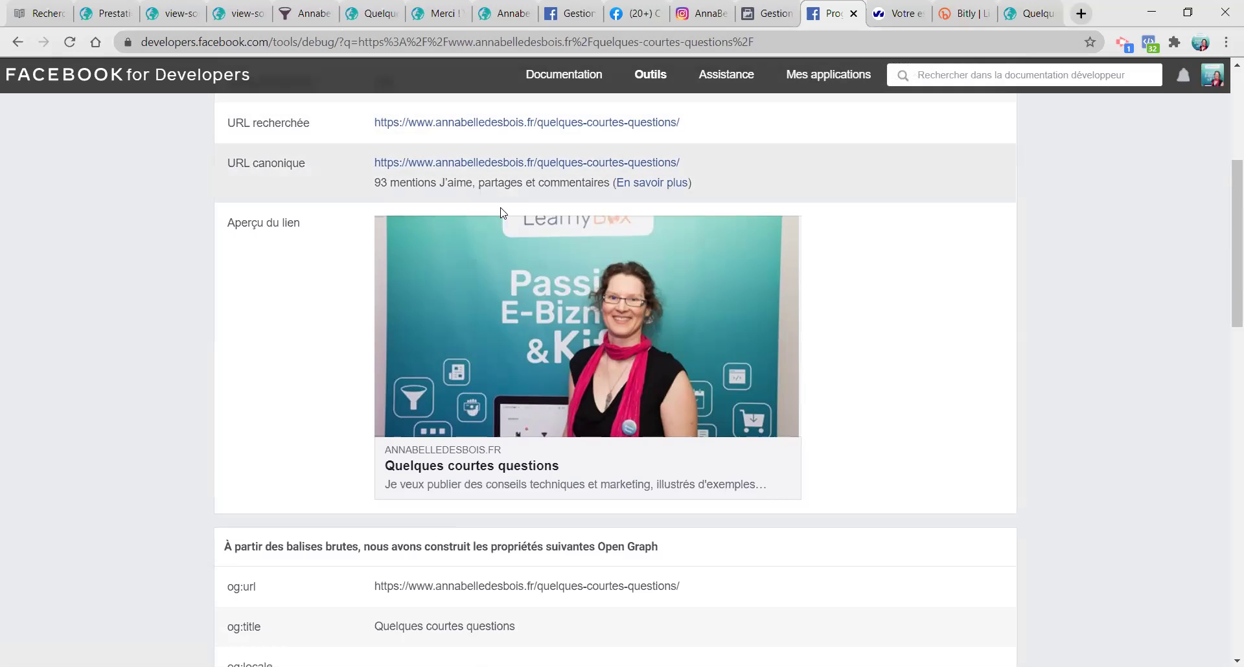
pyautogui.click(631, 14)
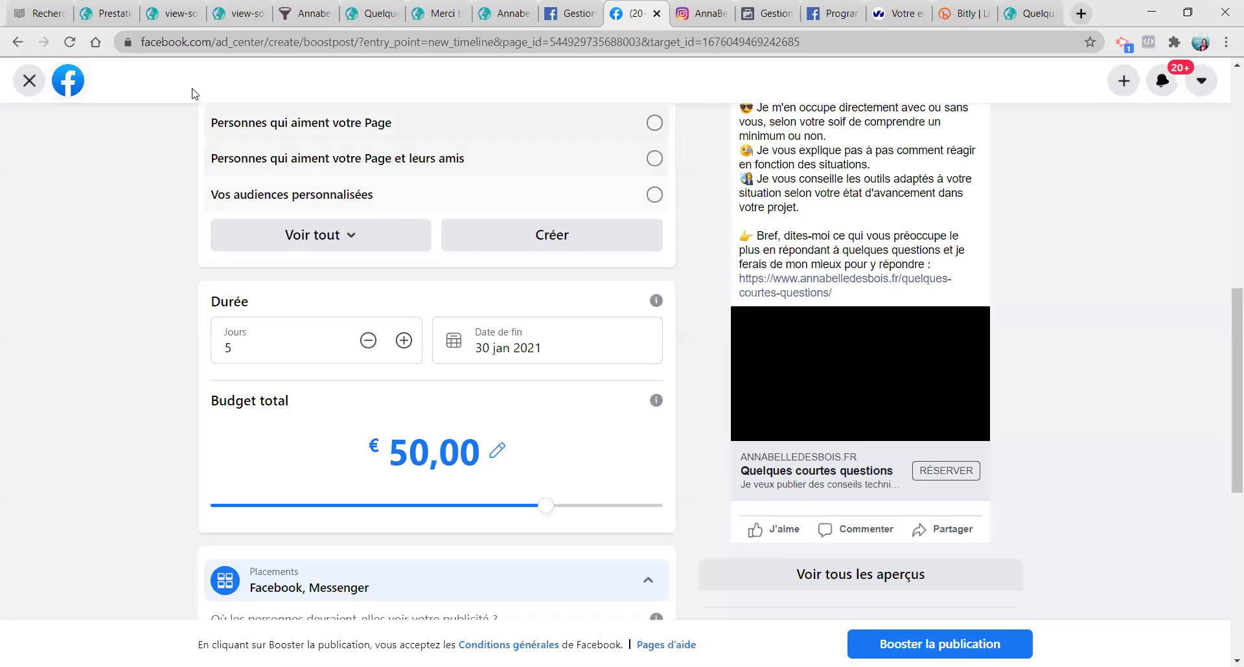
# Step: Reload and then leave the unsaved boost-post page, confirming both prompts
pyautogui.click(70, 43)
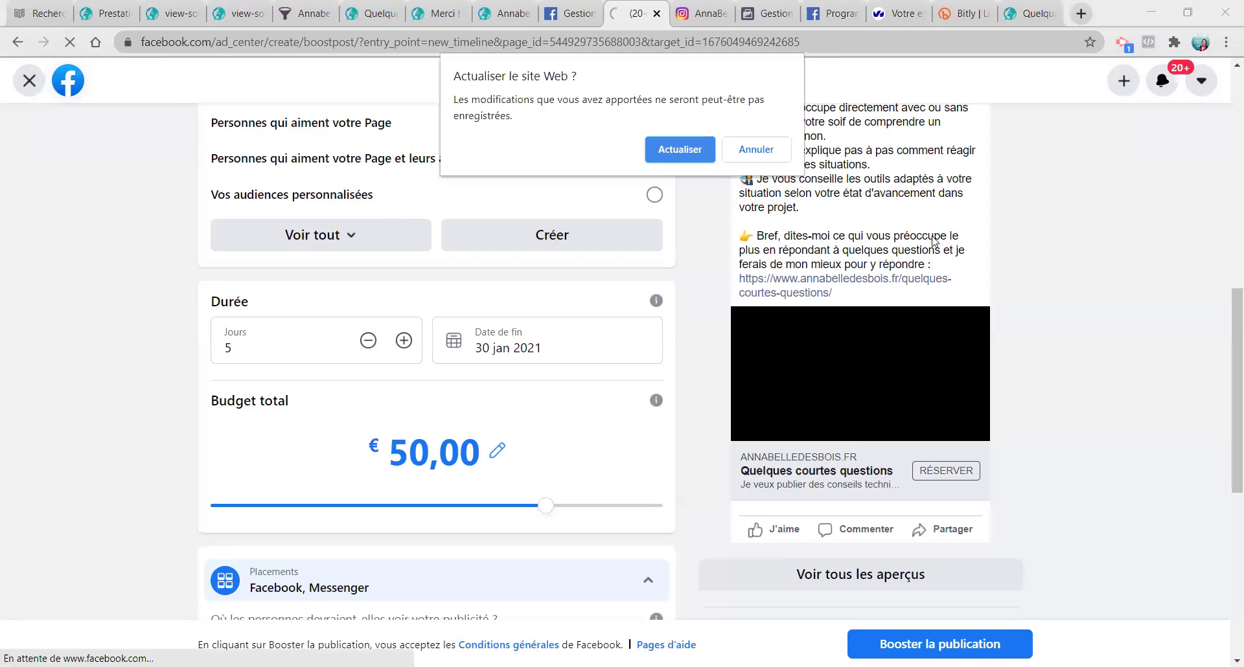
pyautogui.click(680, 149)
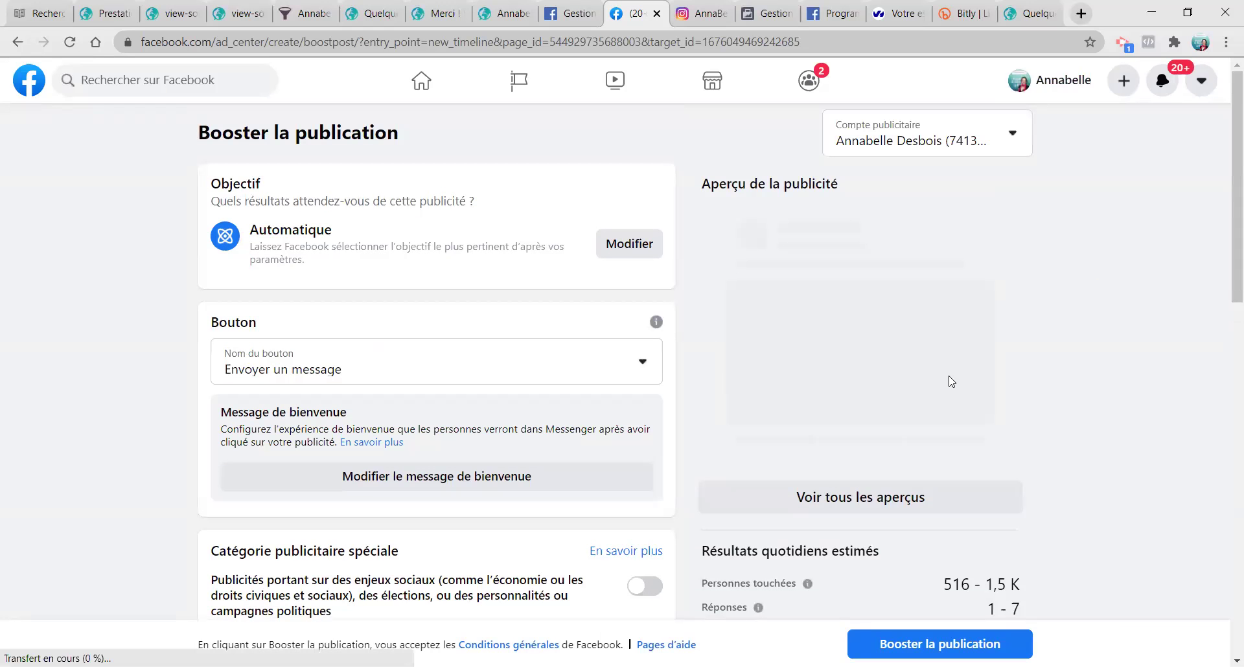
pyautogui.scroll(-8, 1013, 392)
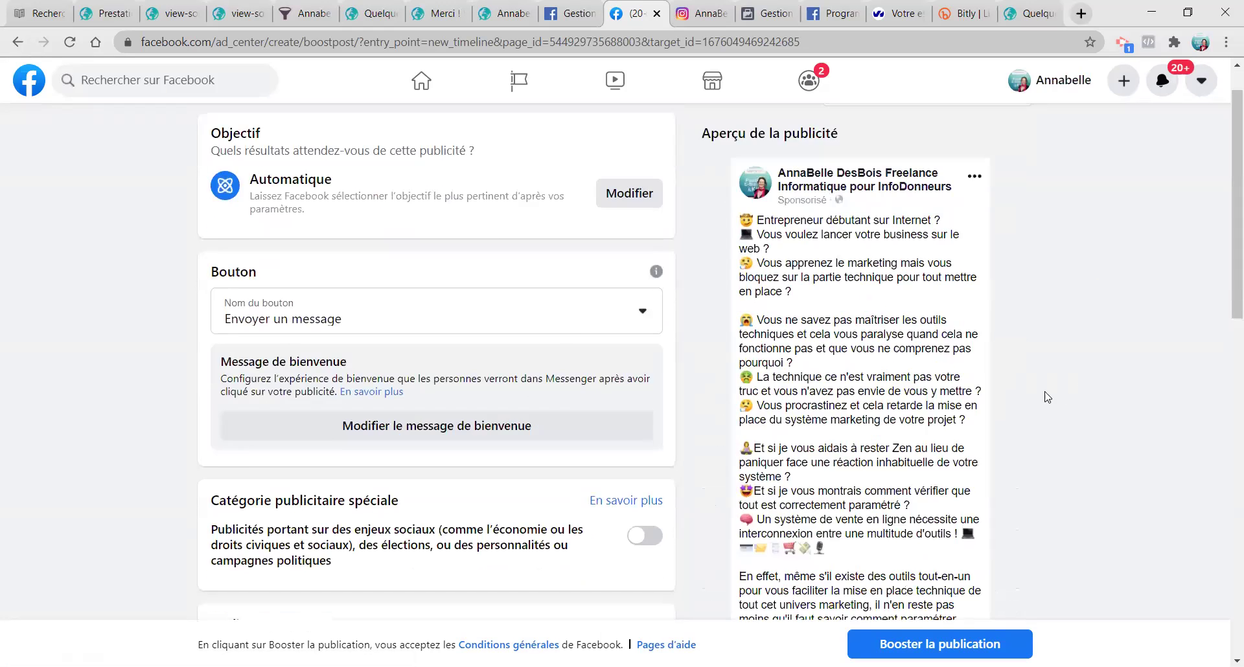
pyautogui.scroll(8, 667, 176)
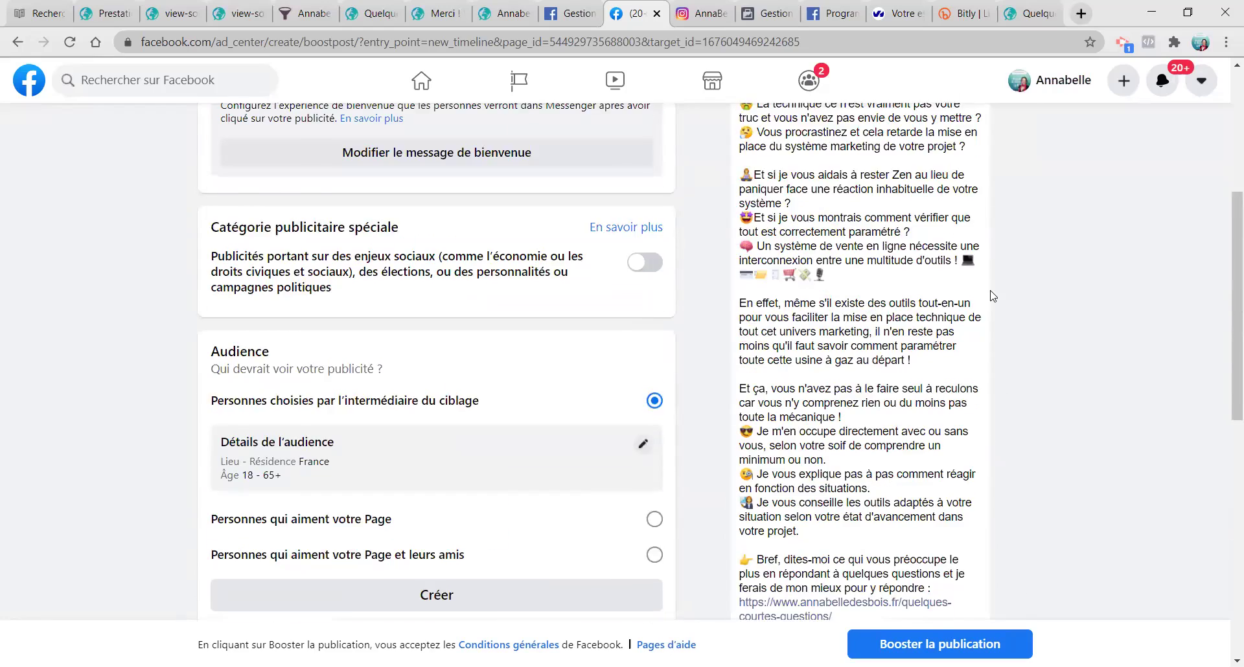
pyautogui.click(19, 42)
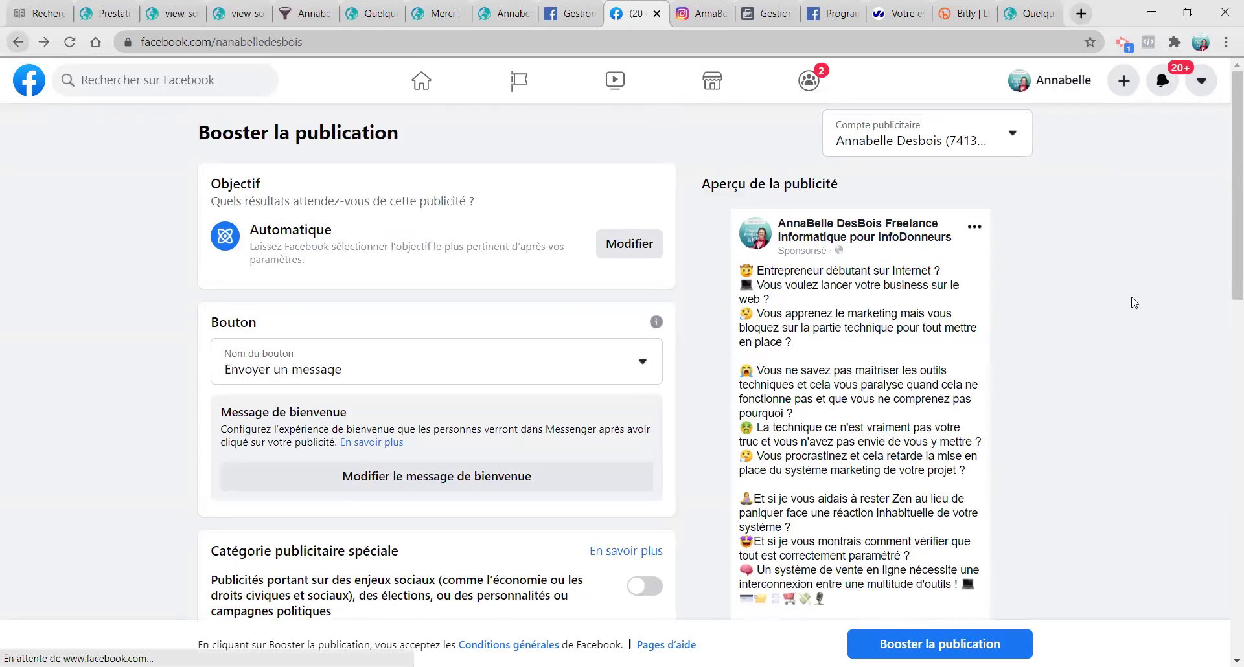
pyautogui.click(785, 415)
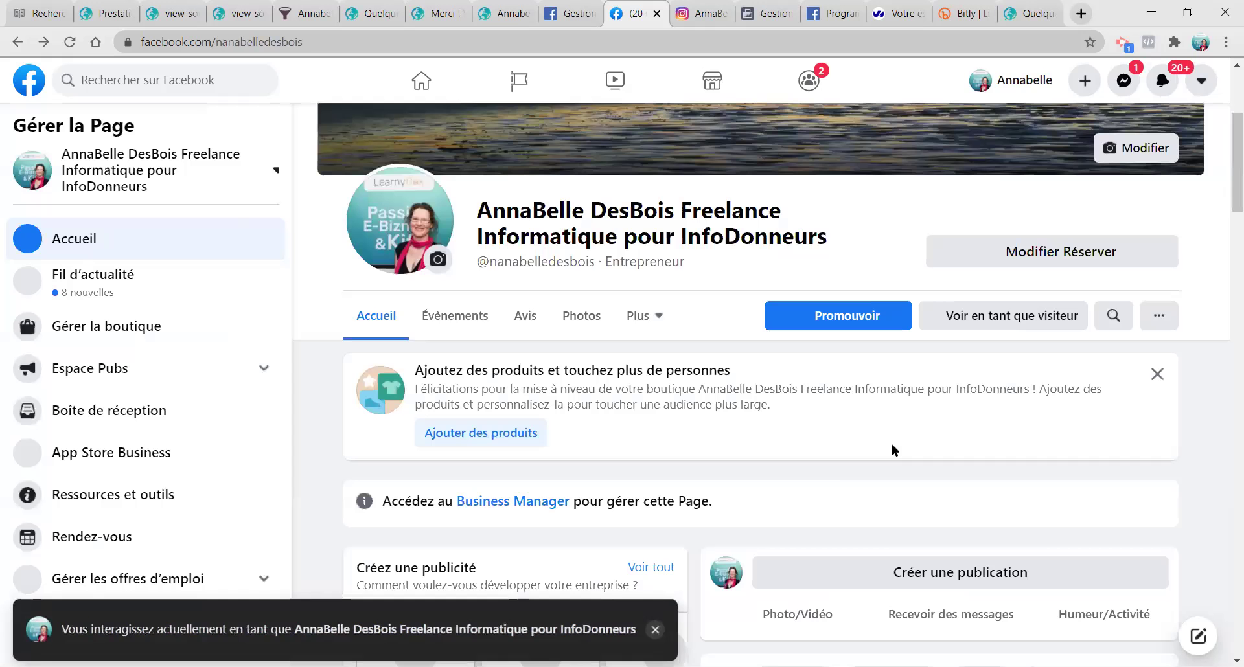
# Step: Find the pinned Quelques courtes questions post and check its options menu
pyautogui.scroll(-5, 1088, 421)
pyautogui.scroll(-3, 1105, 412)
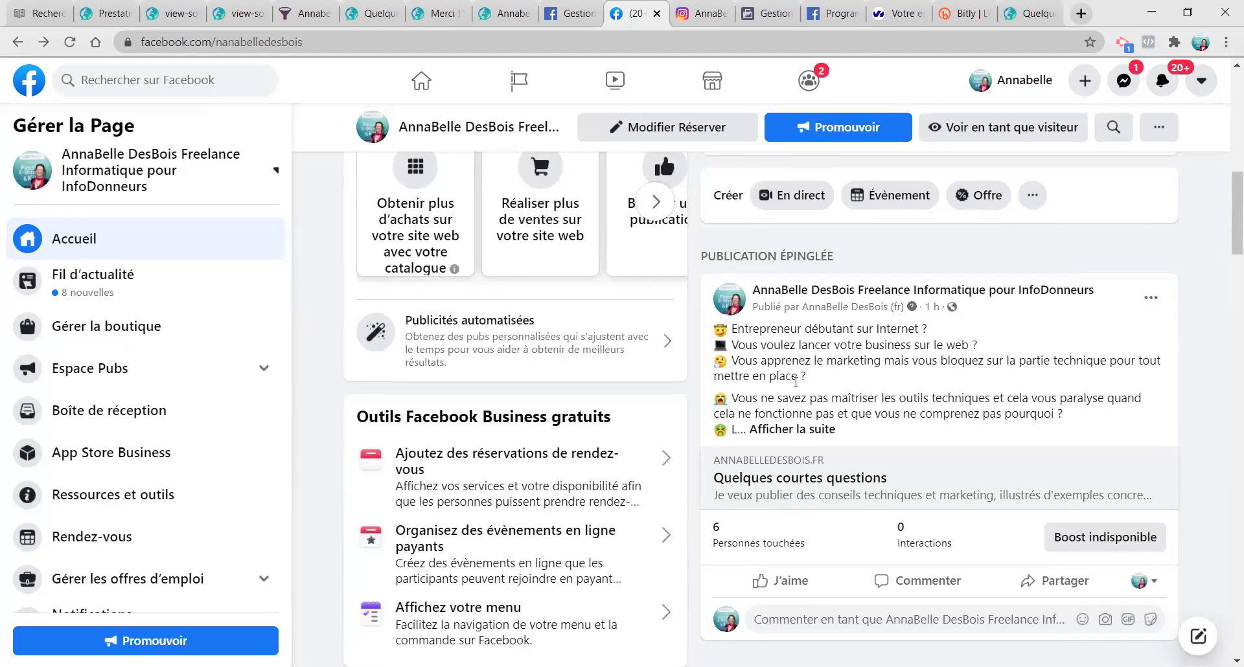
pyautogui.click(1150, 299)
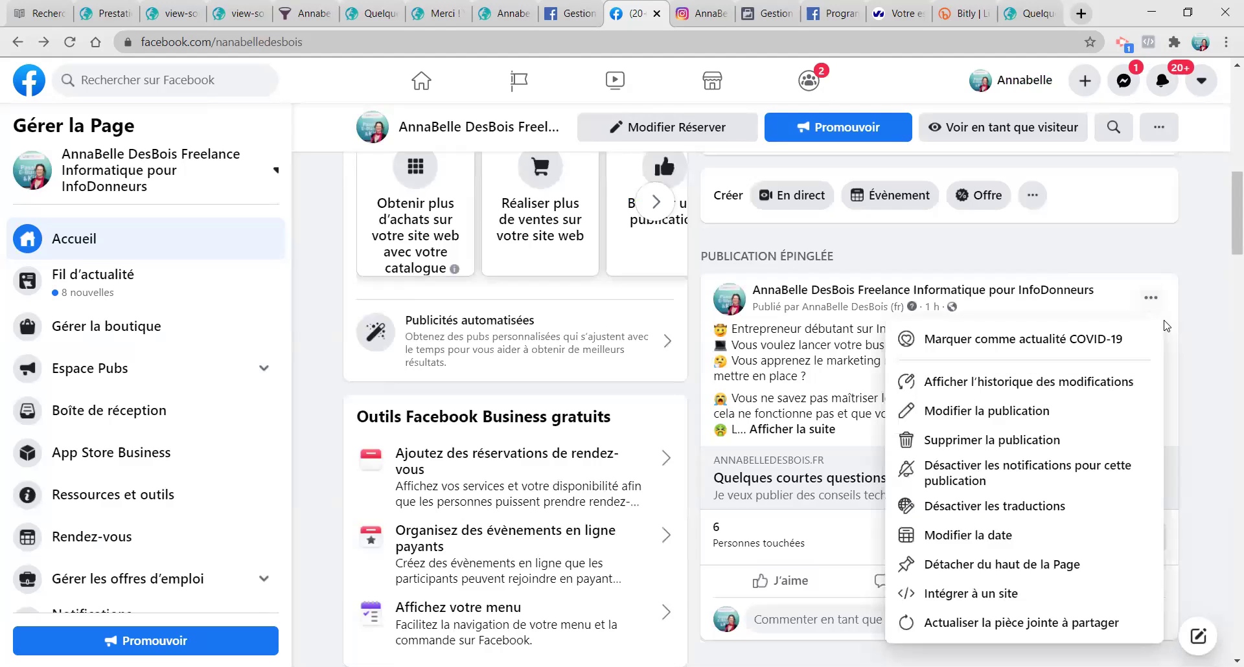
pyautogui.click(1178, 337)
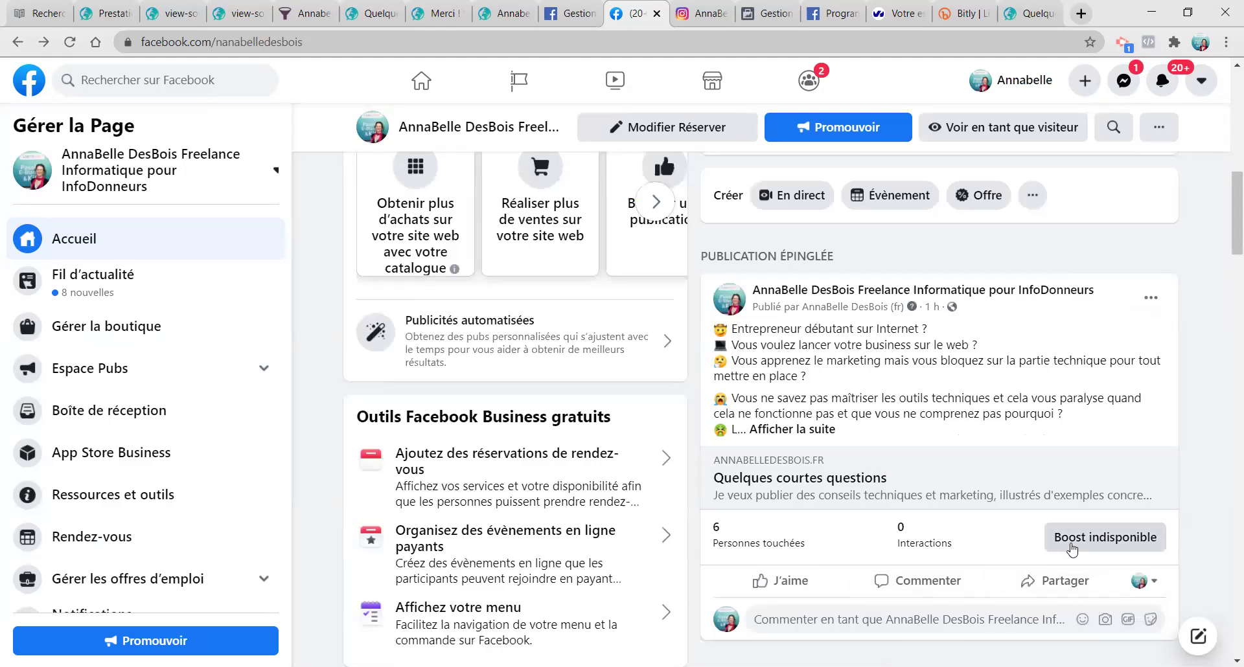
# Step: Re-save the pinned Quelques courtes questions post unchanged through Modifier la publication
pyautogui.click(1151, 298)
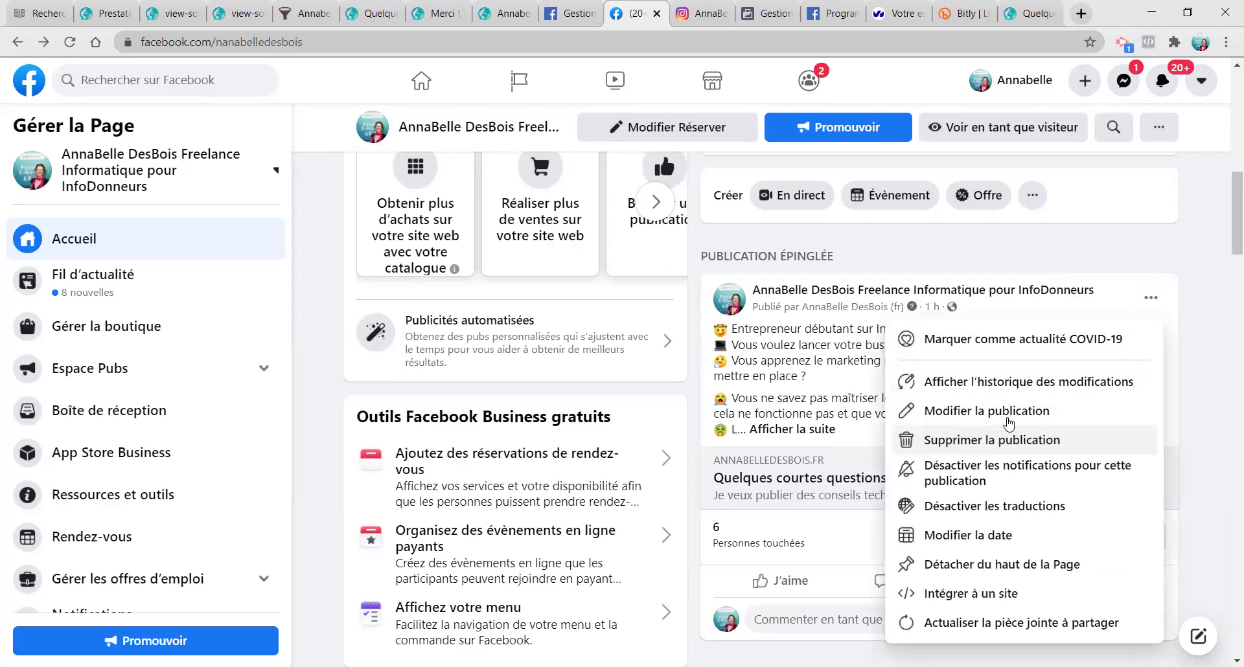
pyautogui.click(982, 414)
pyautogui.scroll(-10, 649, 296)
pyautogui.scroll(2, 650, 319)
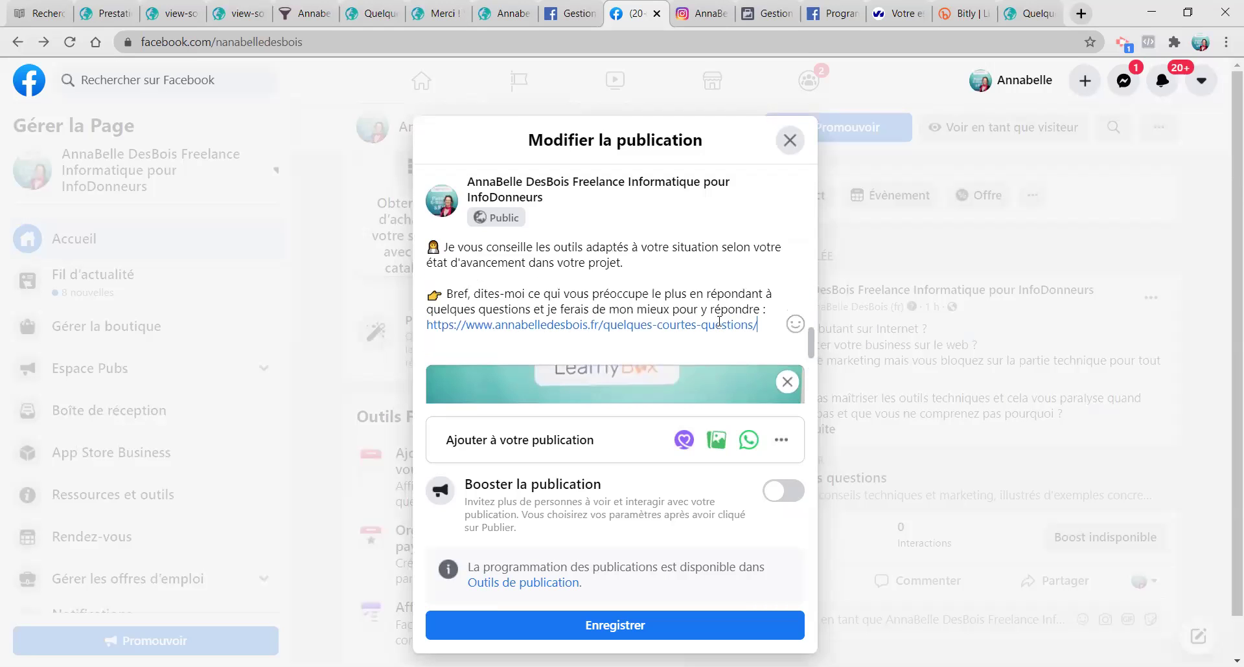
pyautogui.click(616, 626)
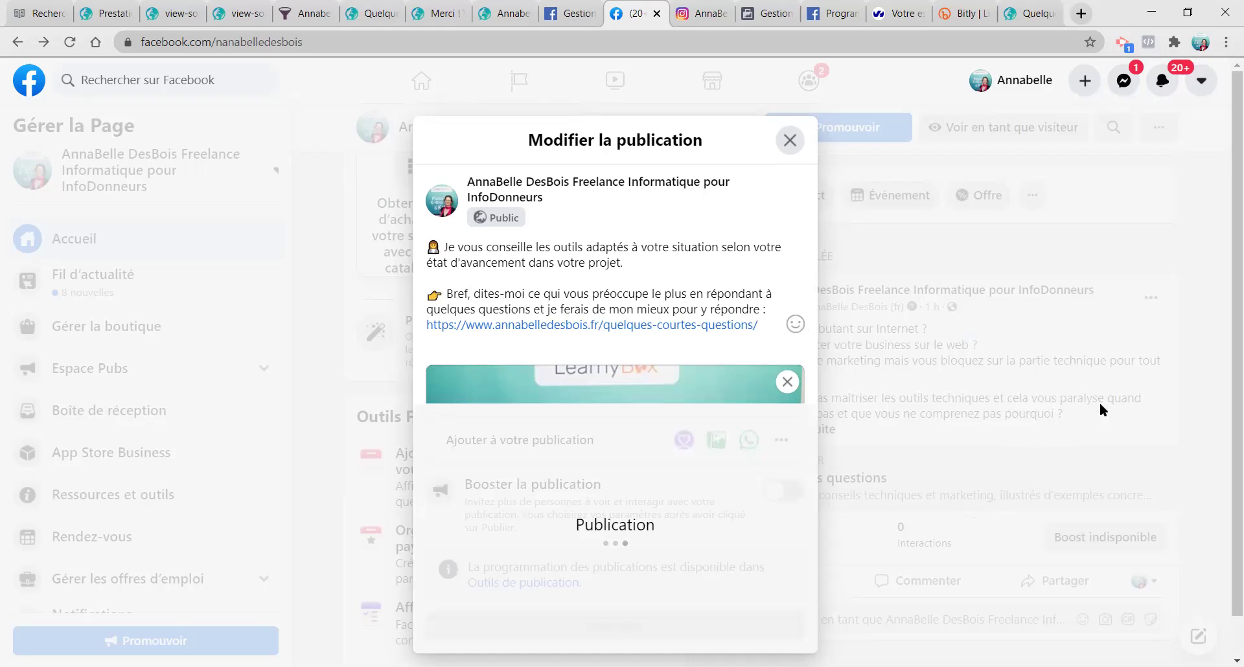
pyautogui.scroll(-5, 1075, 453)
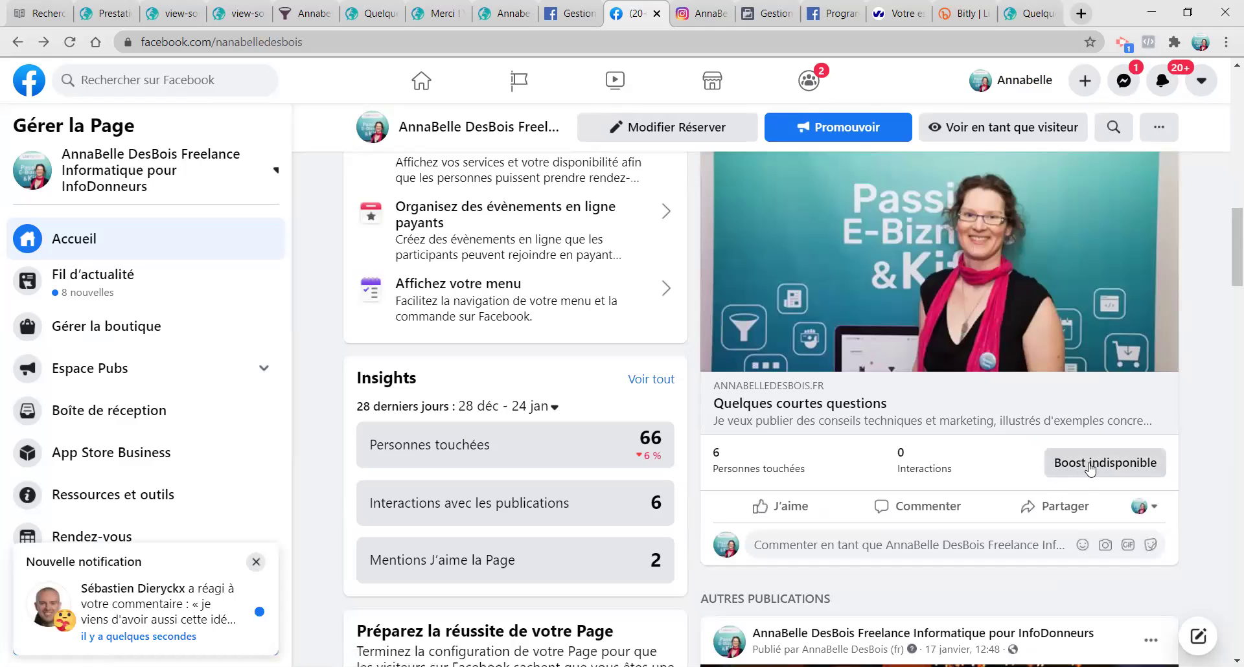
# Step: Read why the pinned post's boost is unavailable, close the notice, and return to the Sharing Debugger
pyautogui.scroll(4, 1088, 470)
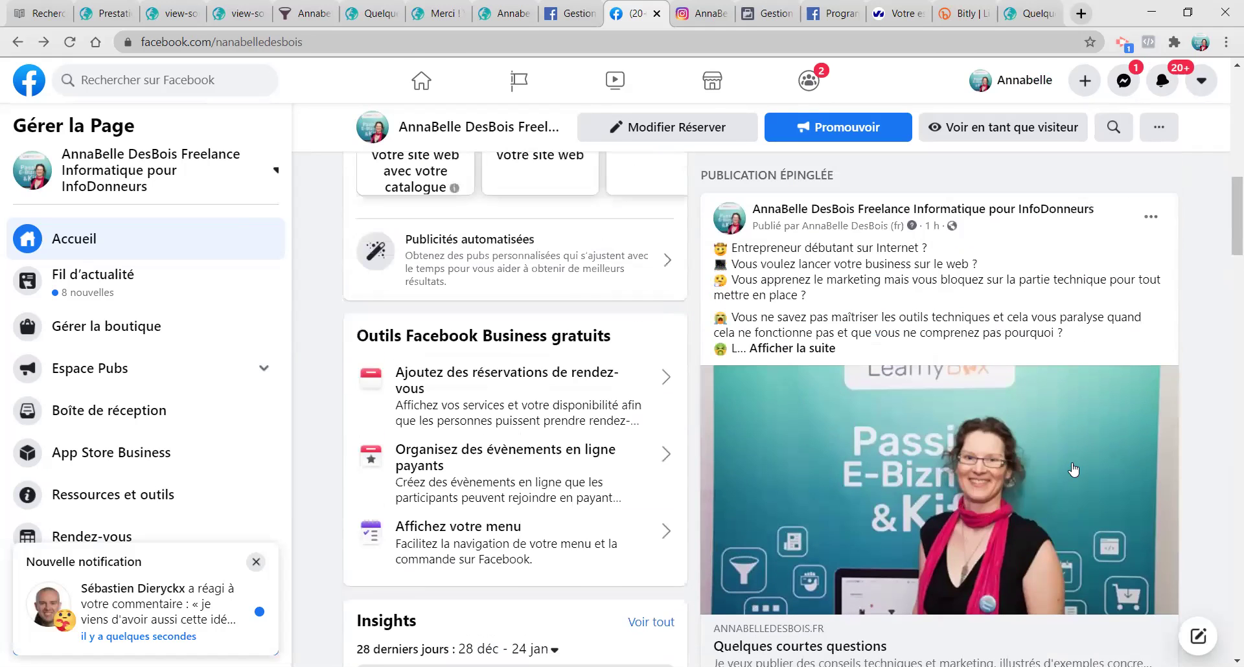
pyautogui.scroll(-3, 1074, 466)
pyautogui.scroll(-3, 1074, 466)
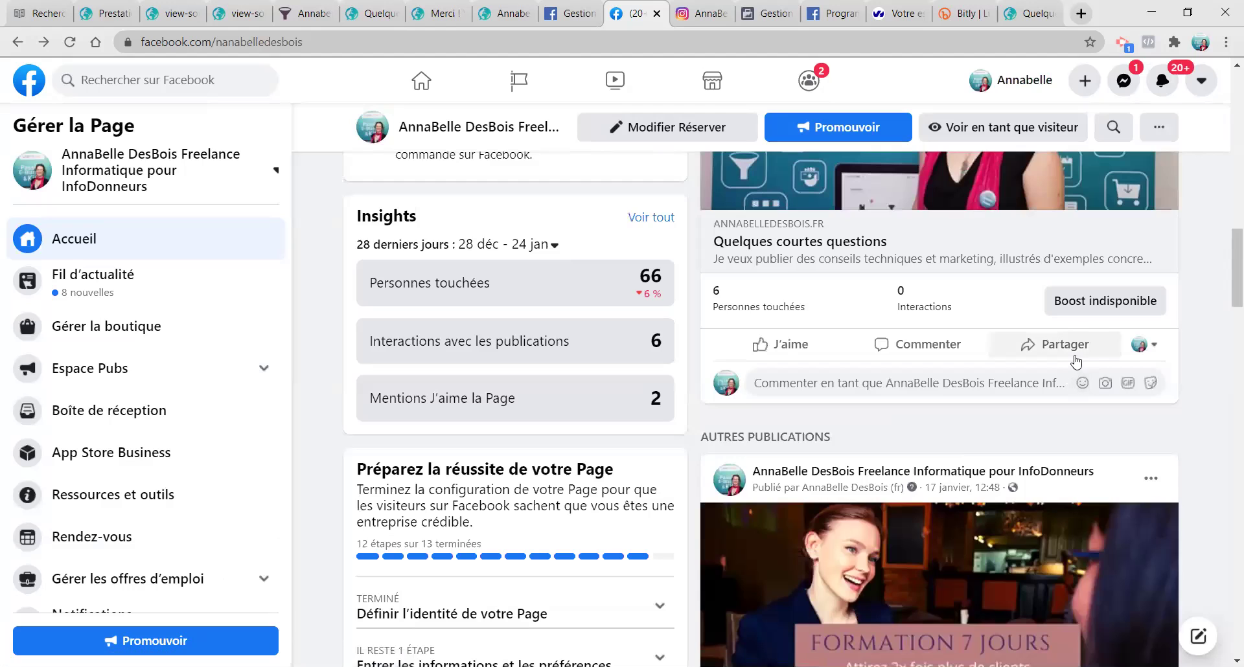
pyautogui.moveTo(1067, 310)
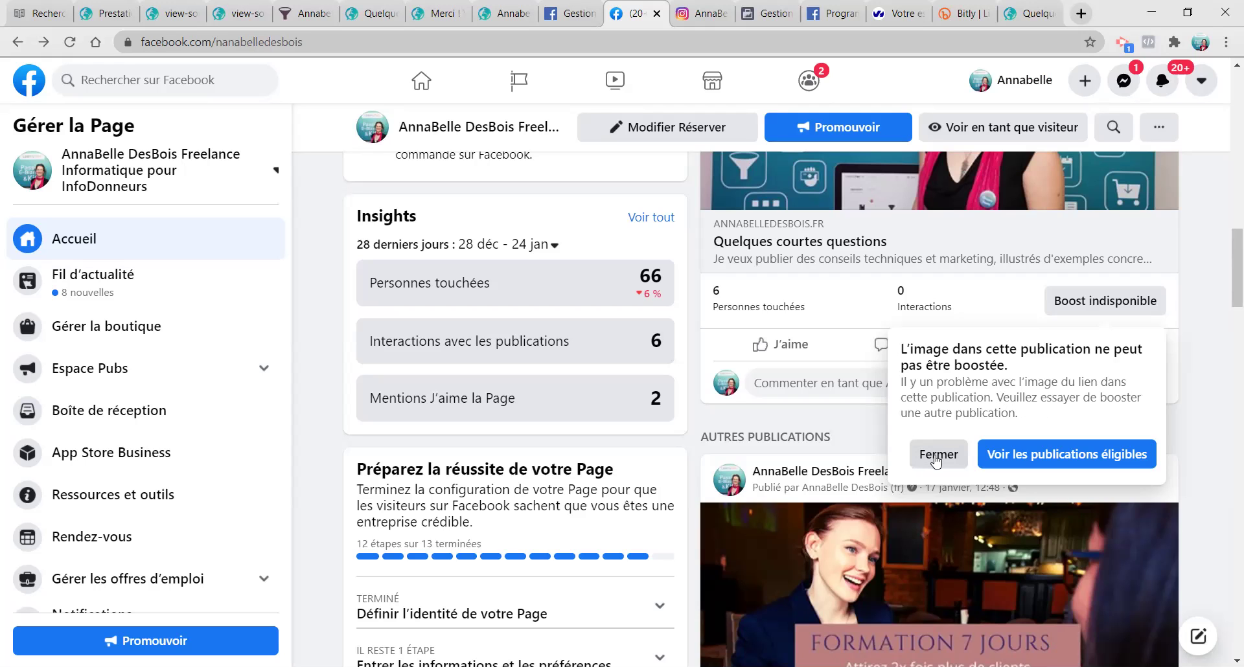
pyautogui.click(935, 454)
pyautogui.scroll(3, 890, 405)
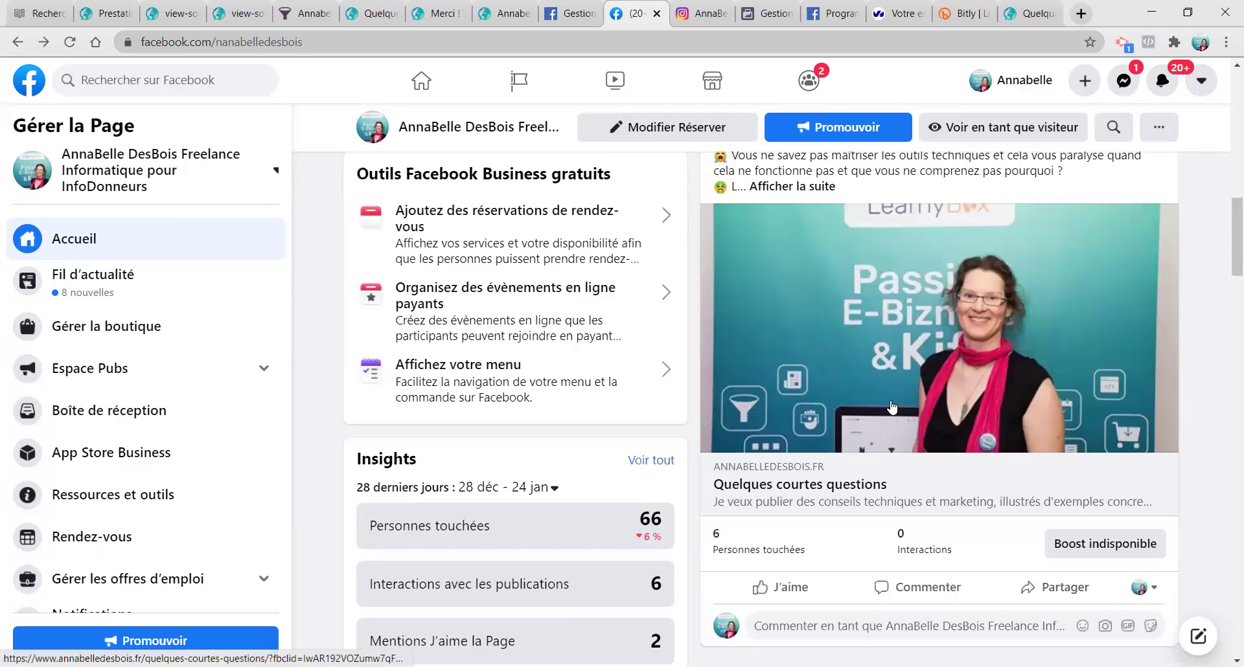
pyautogui.scroll(3, 892, 407)
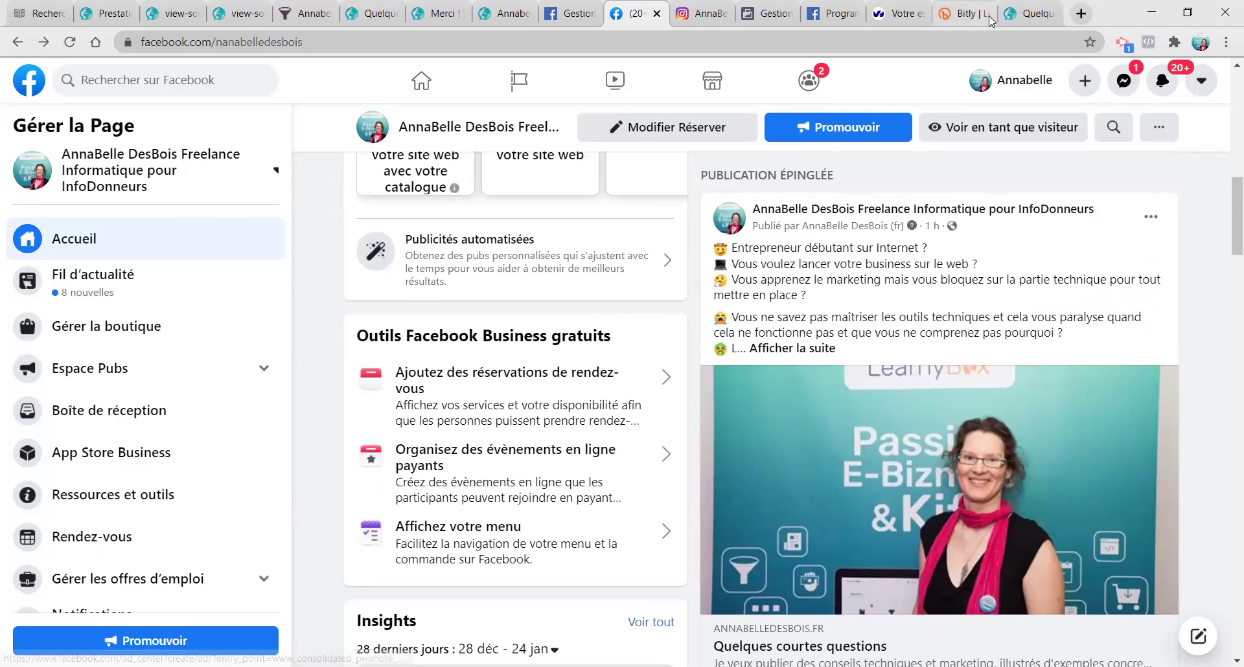
pyautogui.click(1027, 13)
pyautogui.click(839, 13)
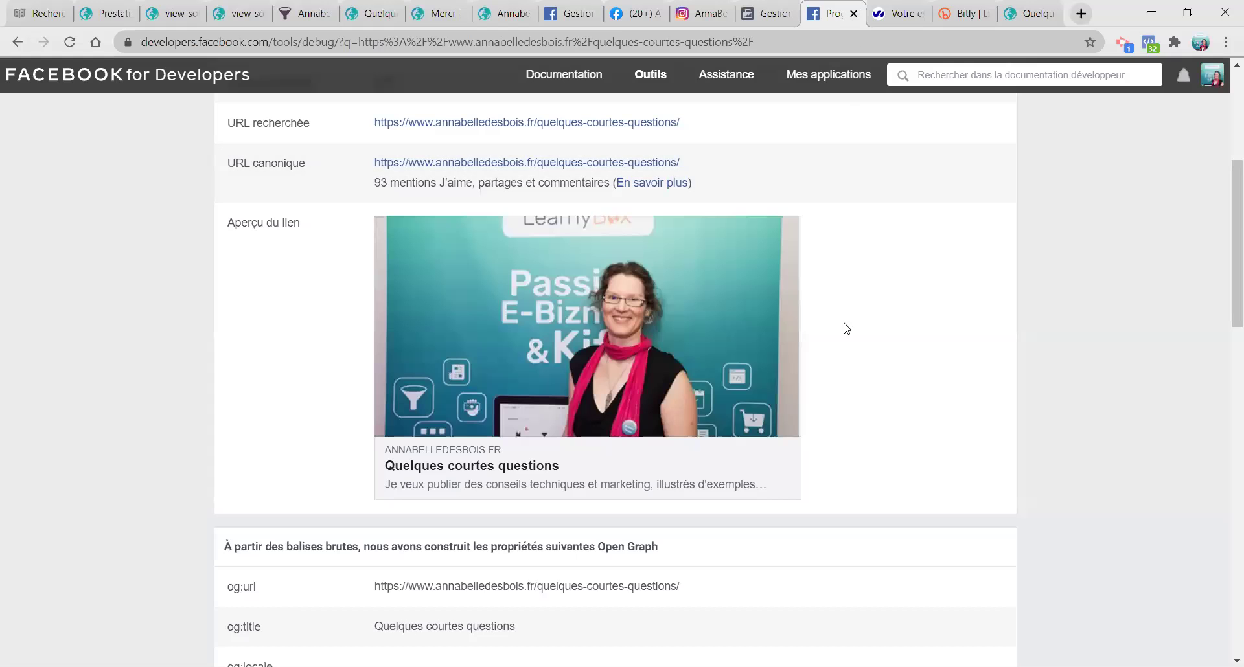
# Step: Re-scrape the quelques-courtes-questions URL and confirm the LearnyBox photo preview with 94 interactions
pyautogui.scroll(5, 822, 372)
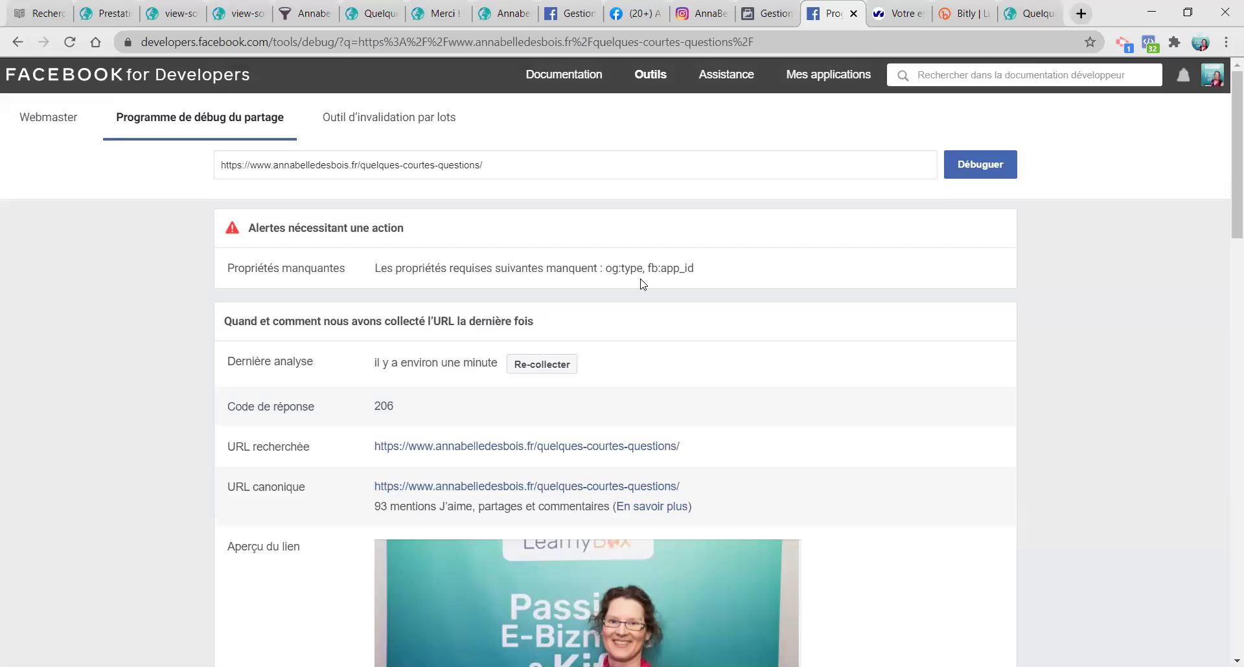
pyautogui.click(546, 365)
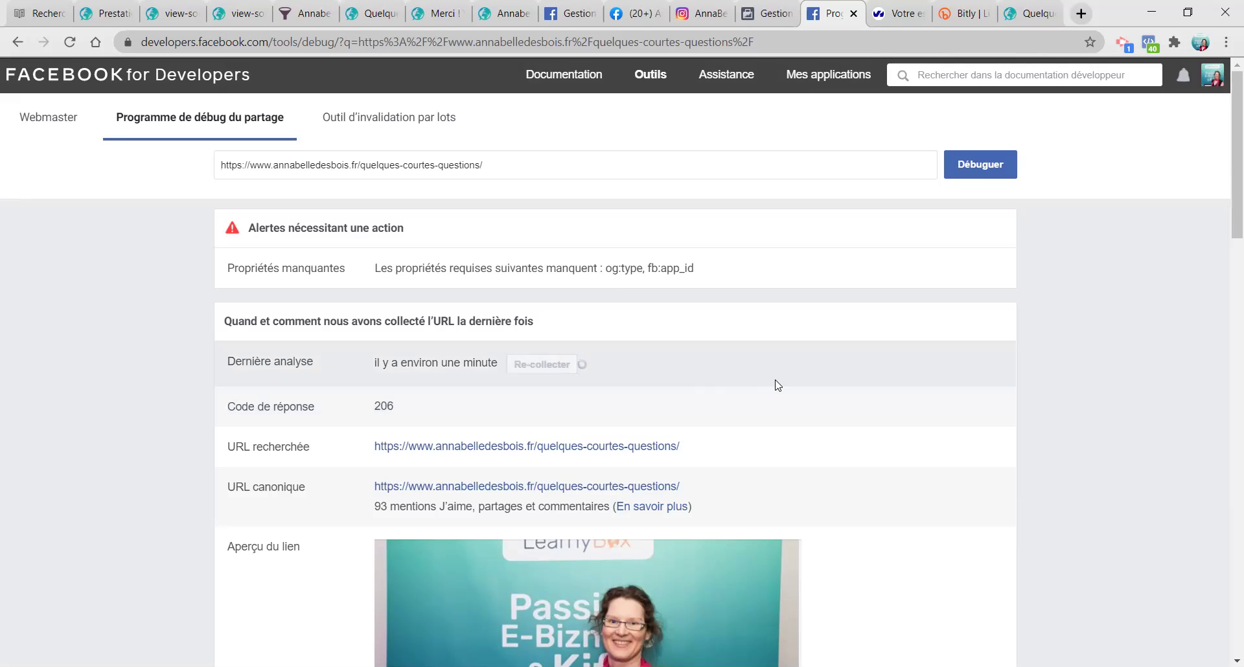
pyautogui.scroll(-3, 631, 314)
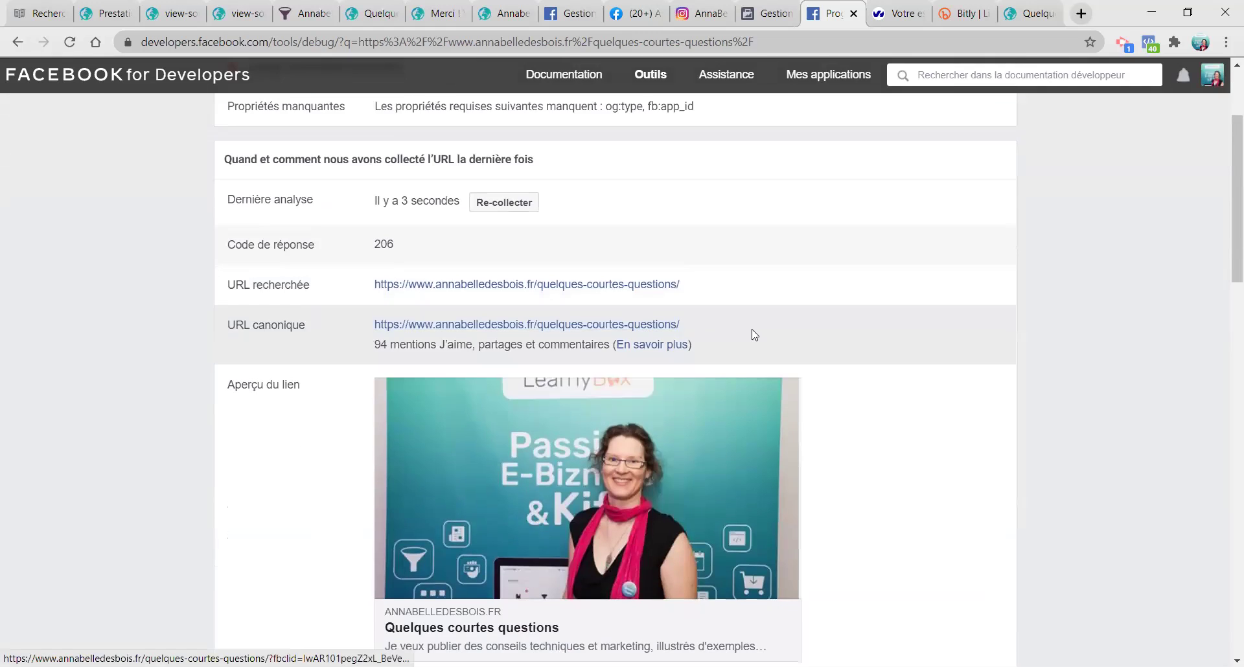
pyautogui.scroll(-3, 754, 337)
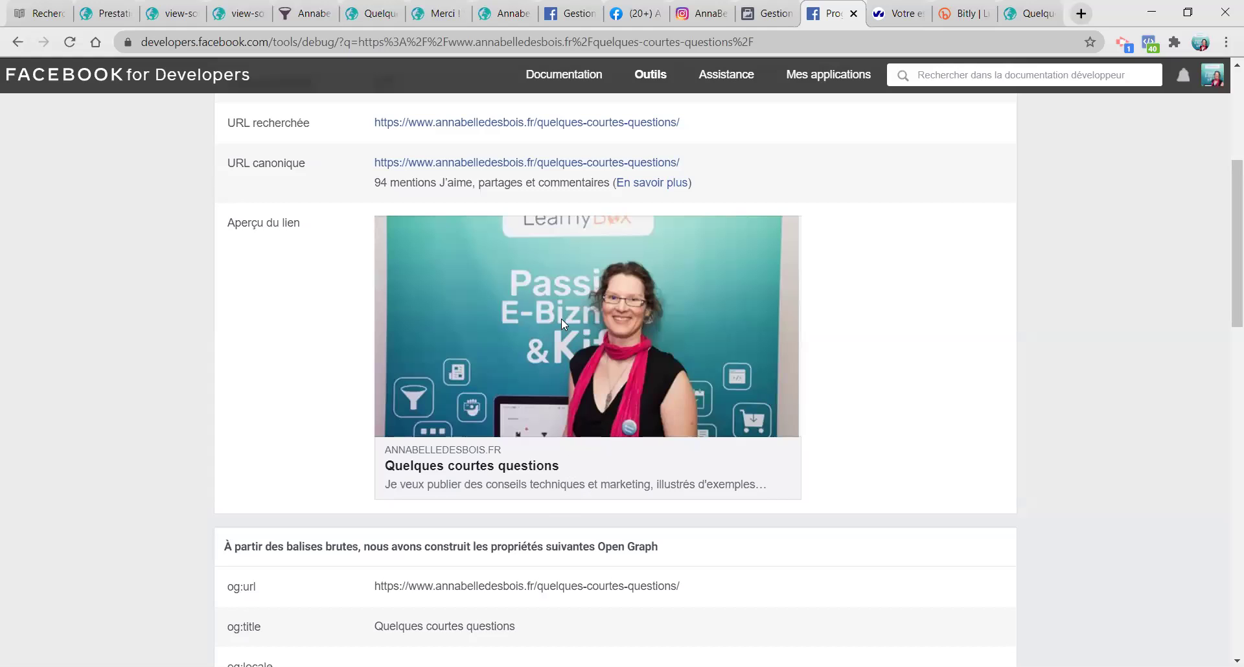
pyautogui.click(293, 17)
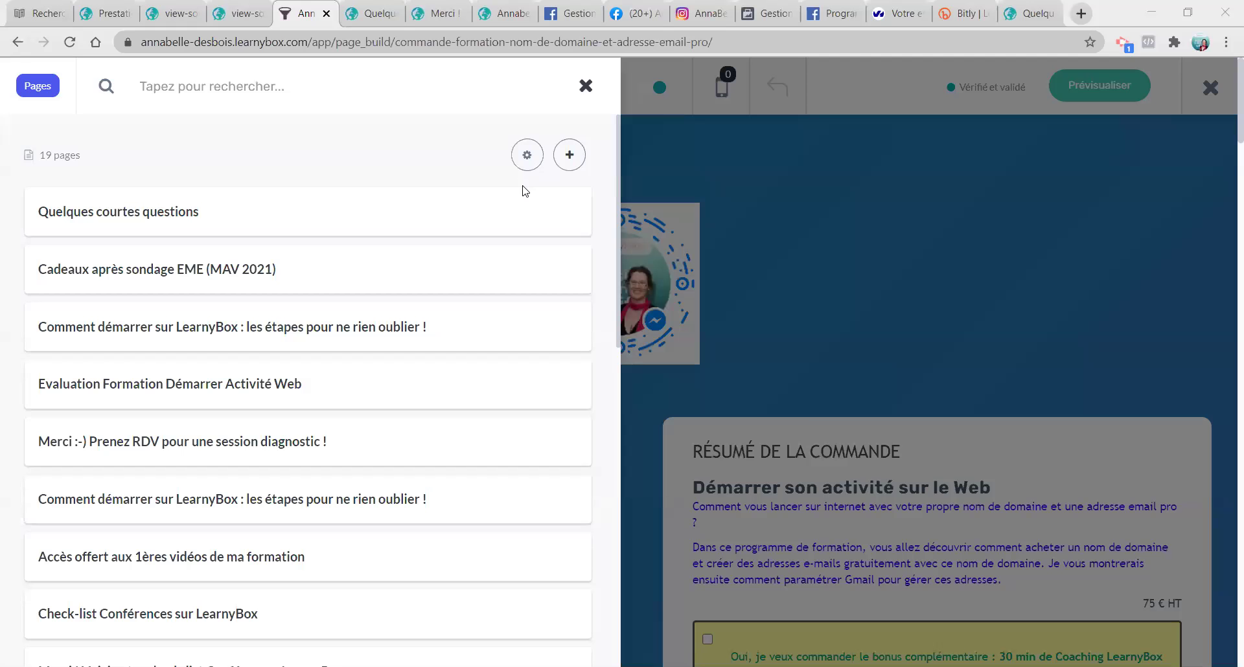
# Step: Open the settings of the Quelques courtes questions page from its options menu
pyautogui.moveTo(521, 197)
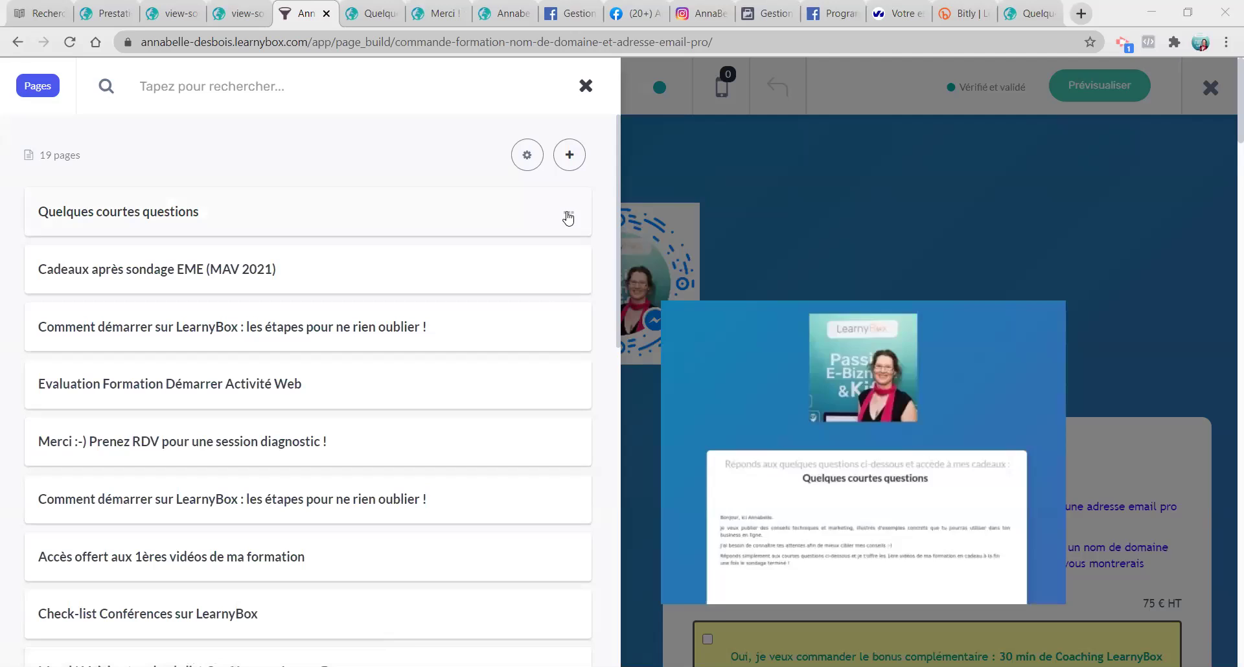
pyautogui.click(526, 157)
pyautogui.click(478, 152)
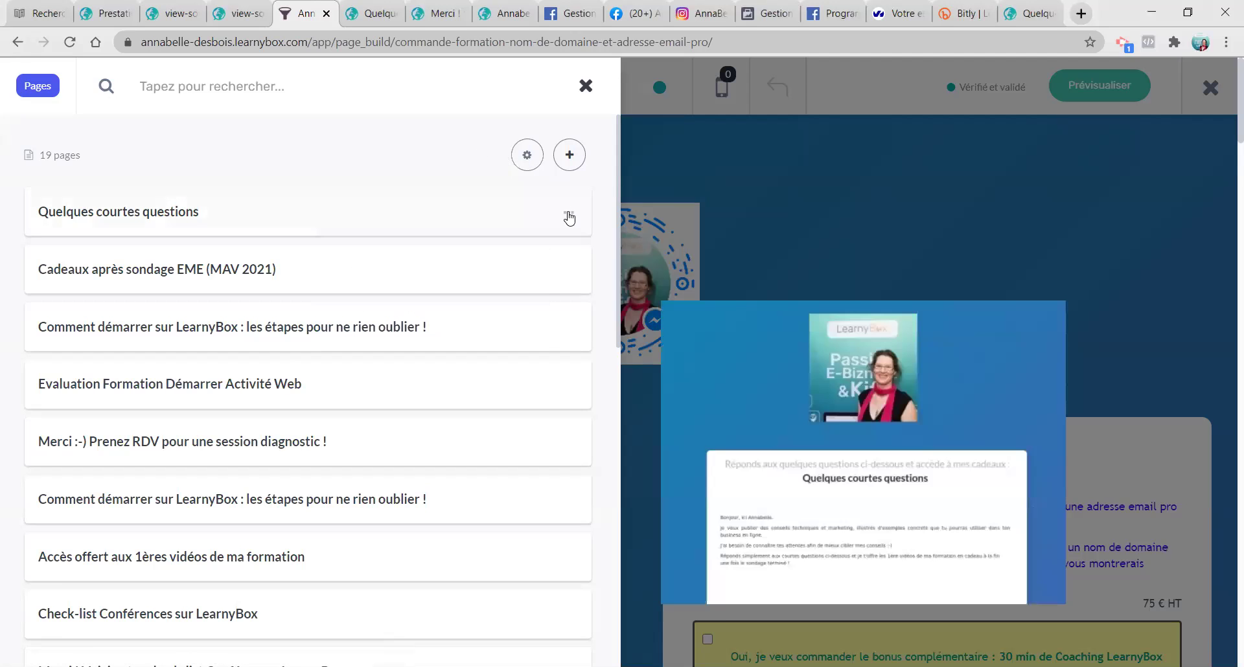
pyautogui.click(569, 216)
pyautogui.click(450, 258)
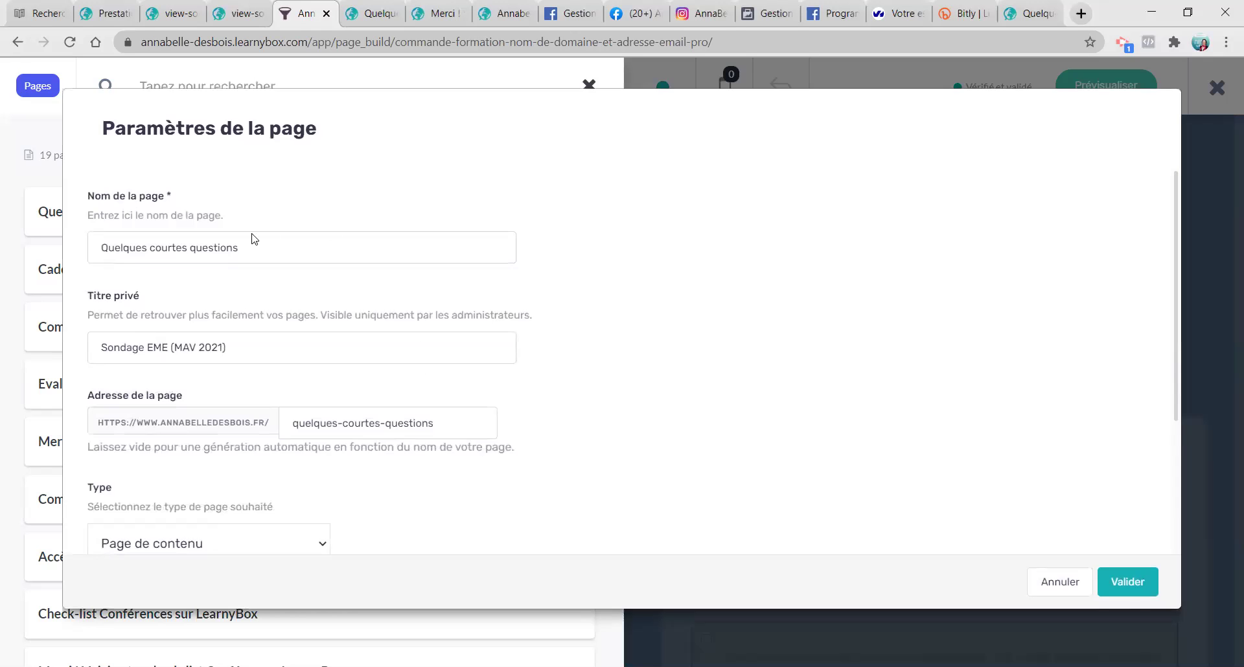
# Step: Expand Référencement to show the description, tags and social-sharing image address
pyautogui.scroll(-4, 320, 320)
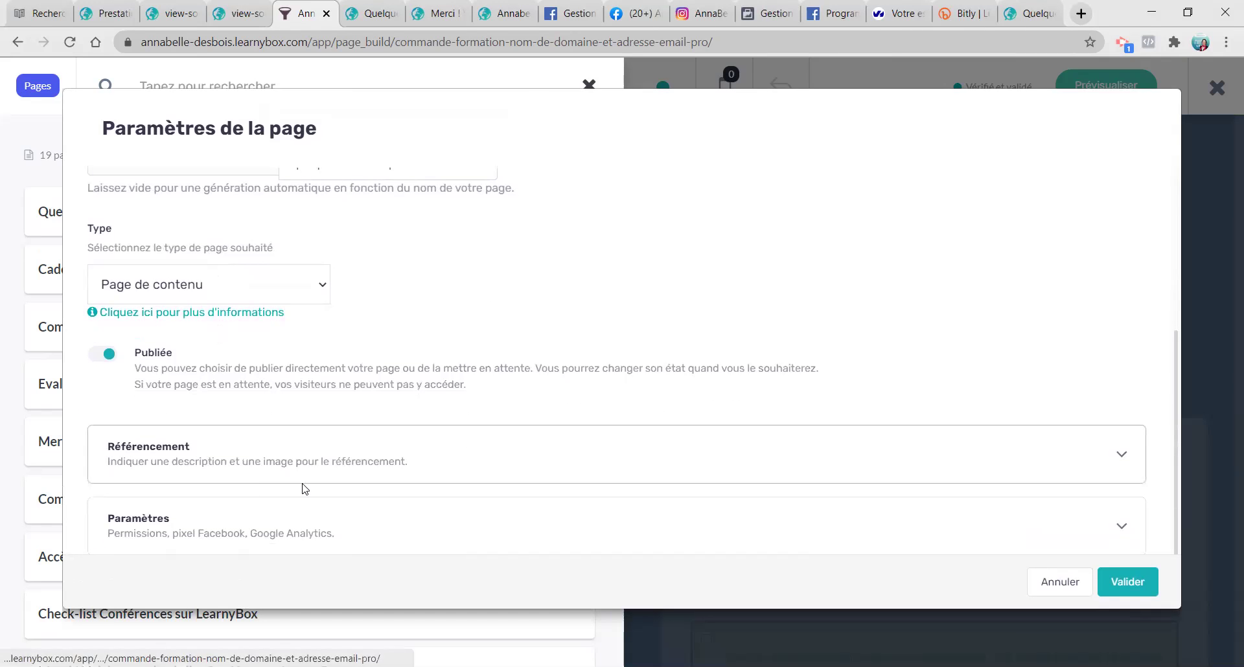
pyautogui.click(299, 458)
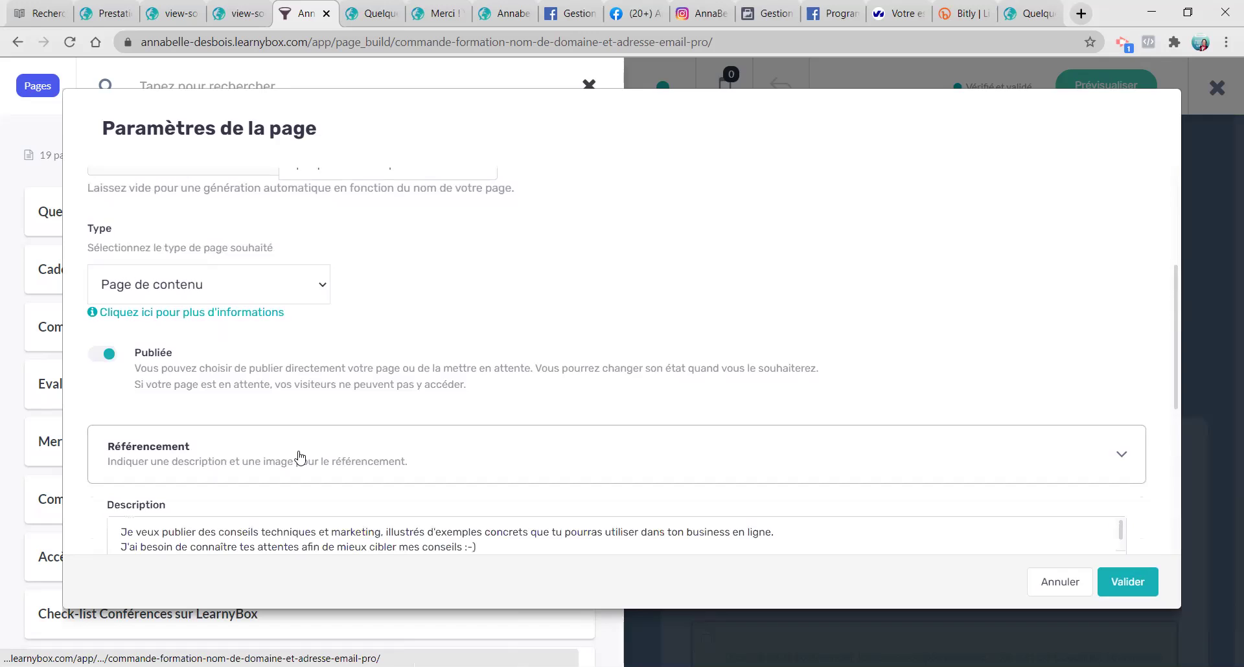
pyautogui.click(286, 478)
pyautogui.click(269, 458)
pyautogui.scroll(-5, 259, 441)
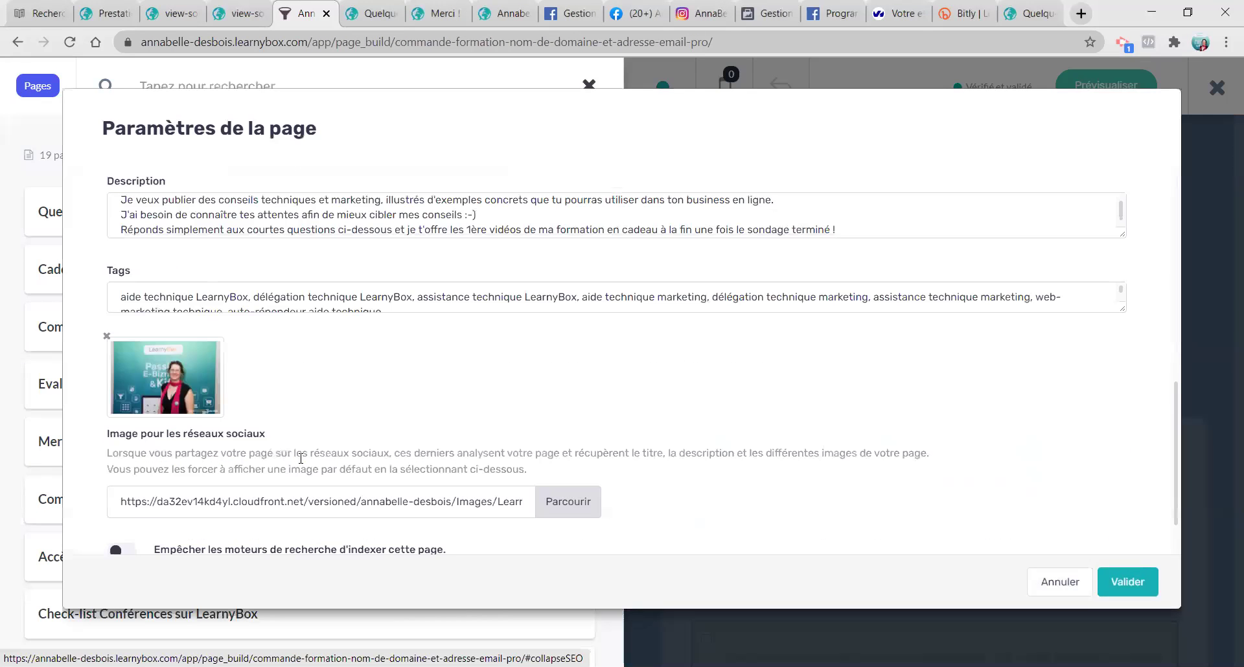
pyautogui.click(582, 511)
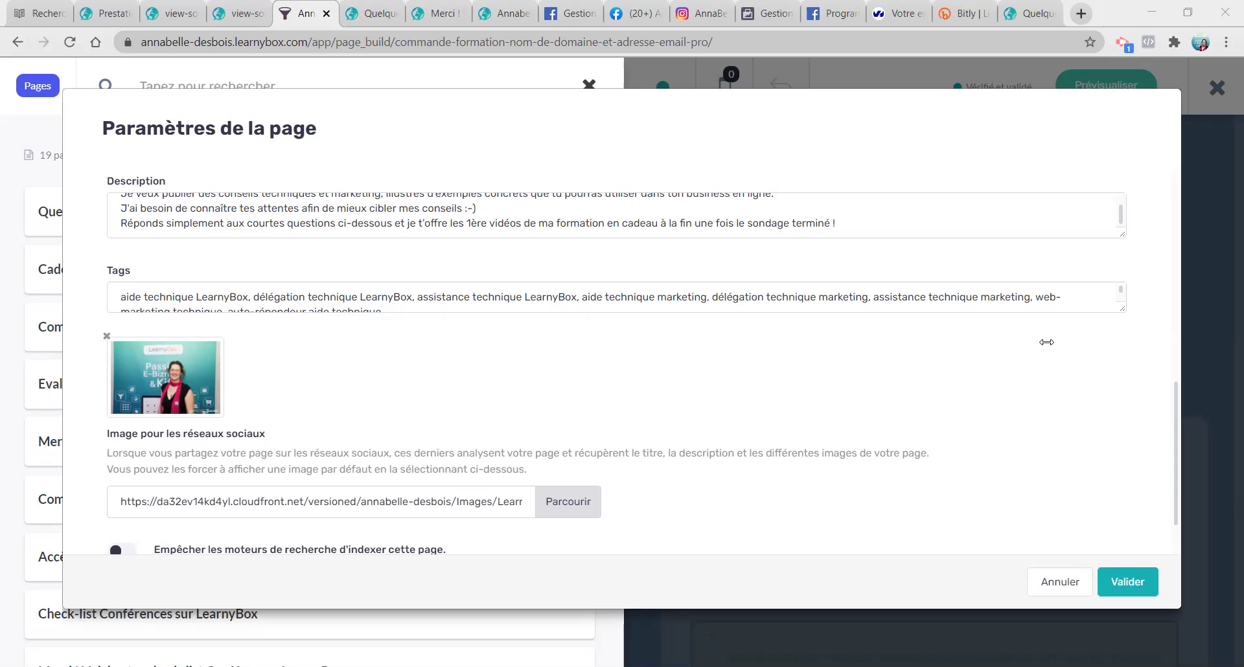
pyautogui.click(829, 18)
# Step: Scroll through the debugger's og: properties and inspect the link preview image's code
pyautogui.scroll(-4, 556, 298)
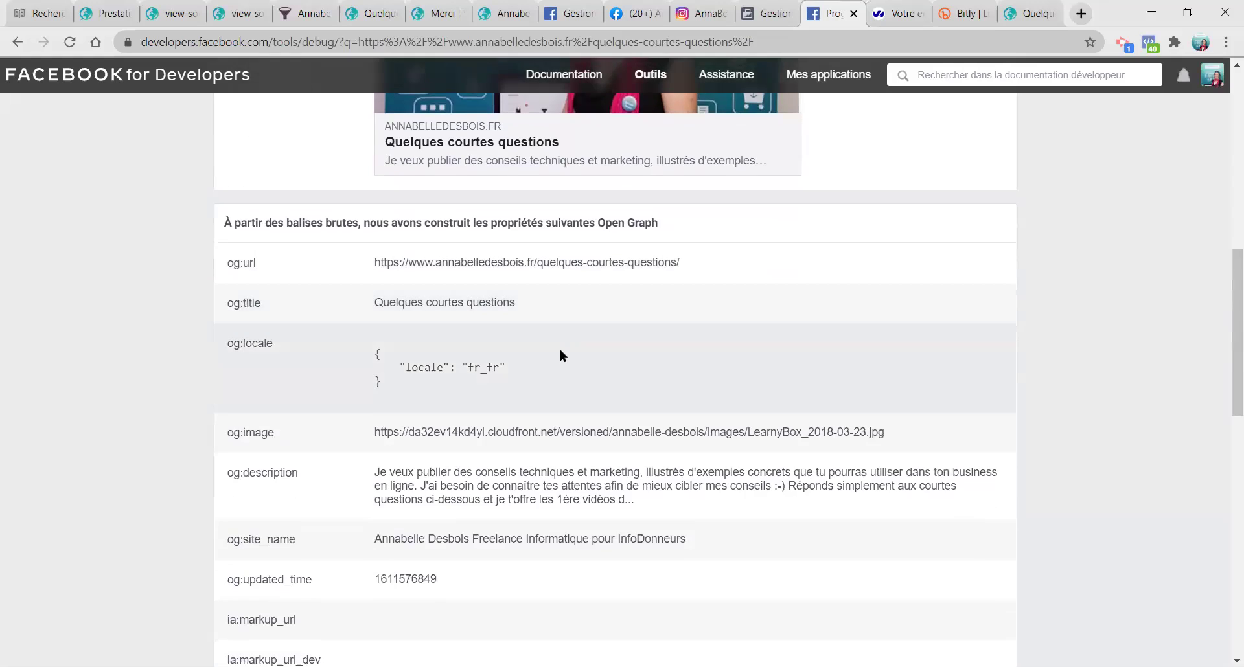
pyautogui.scroll(-5, 560, 355)
pyautogui.scroll(-5, 559, 361)
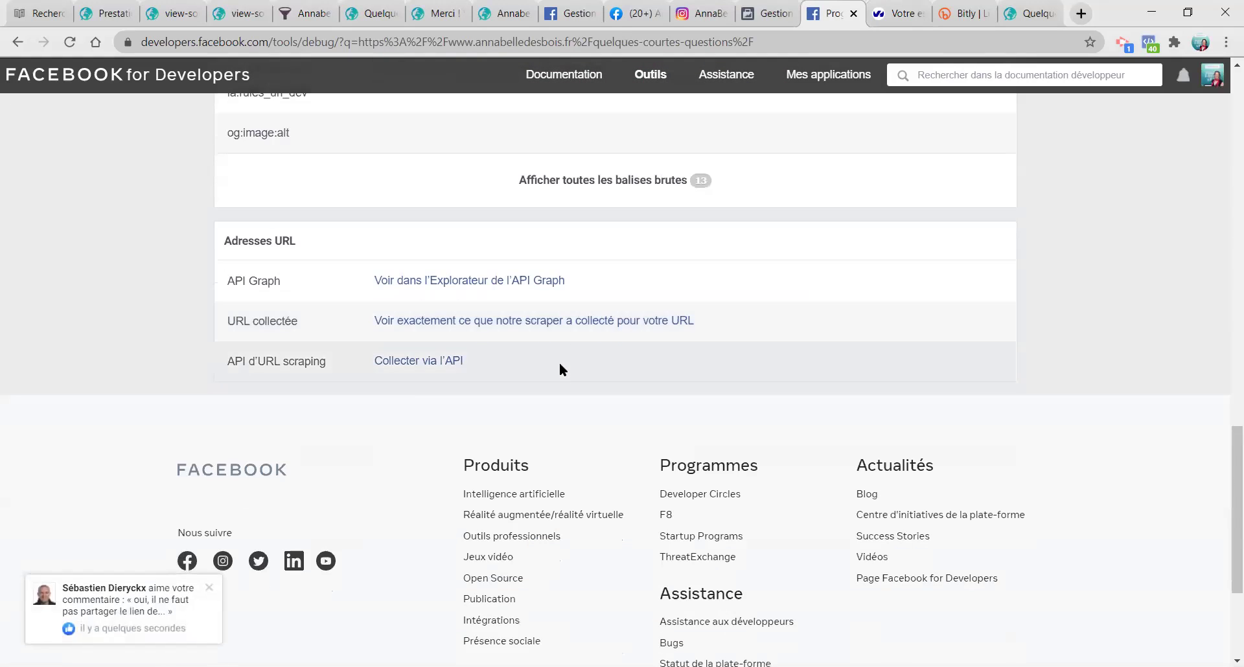
pyautogui.scroll(12, 560, 364)
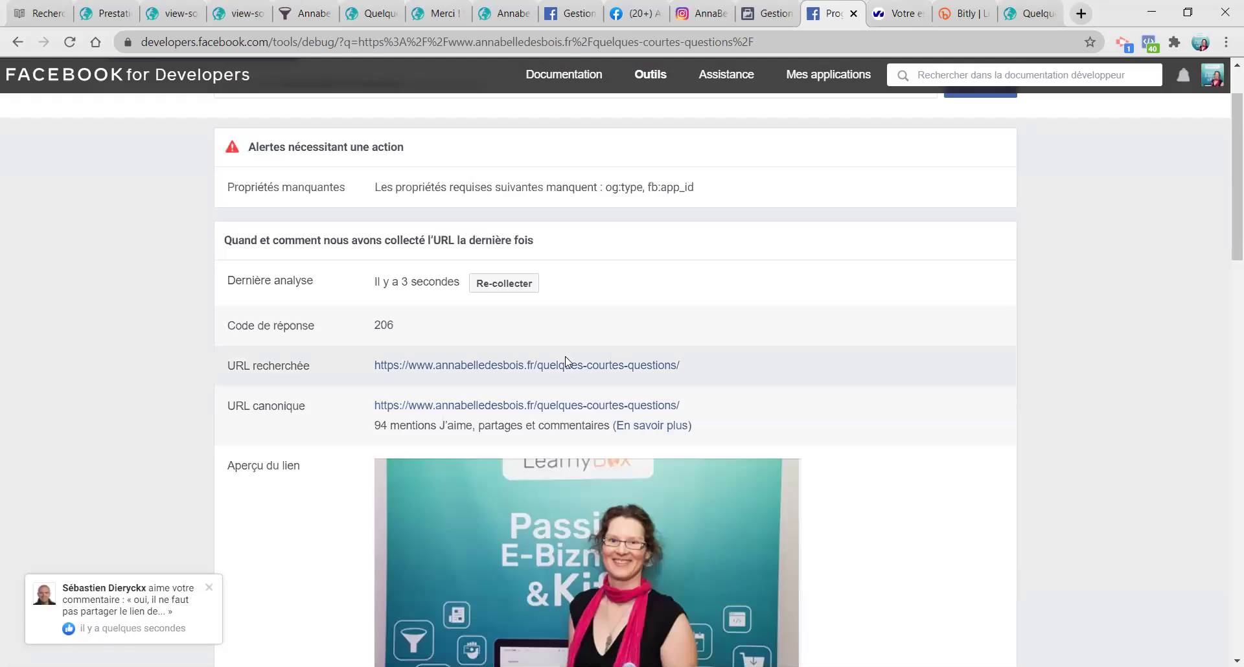
pyautogui.scroll(-3, 557, 357)
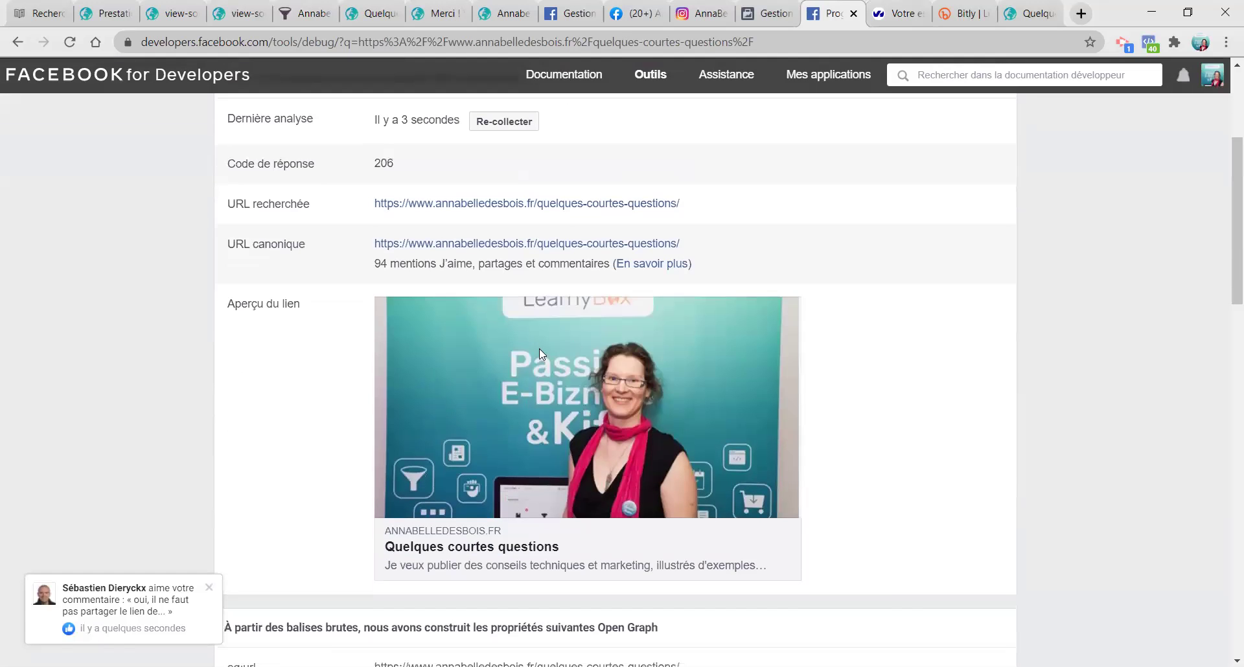
pyautogui.rightClick(407, 300)
pyautogui.click(511, 544)
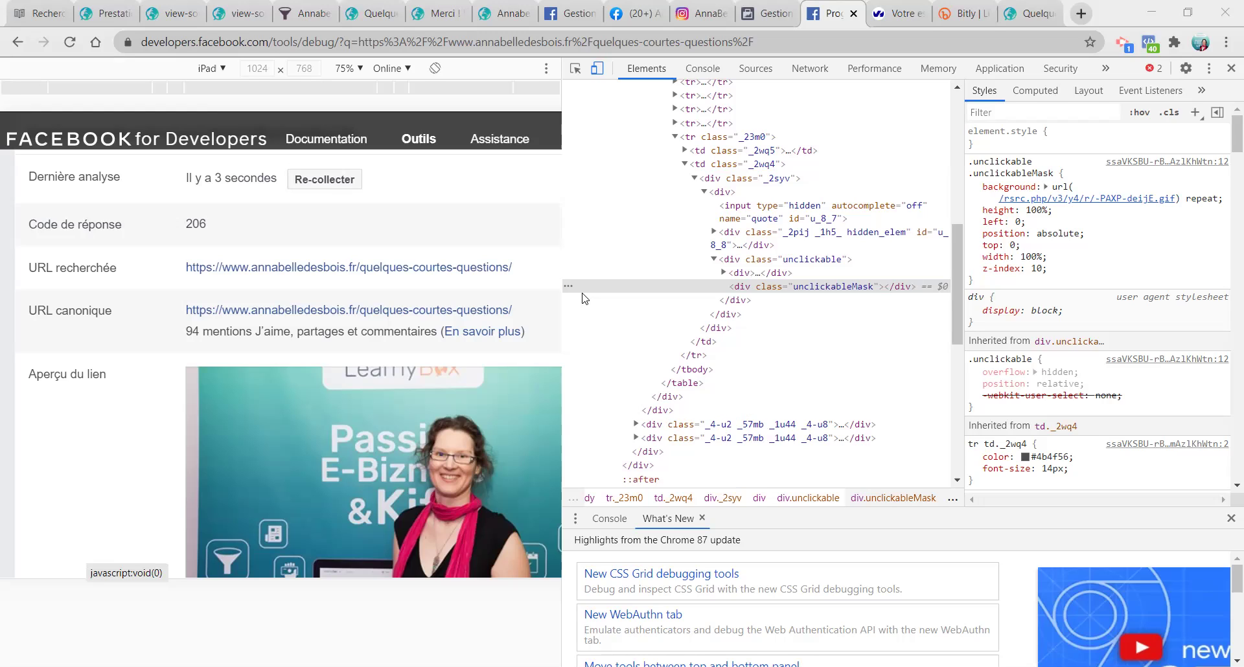
pyautogui.click(297, 11)
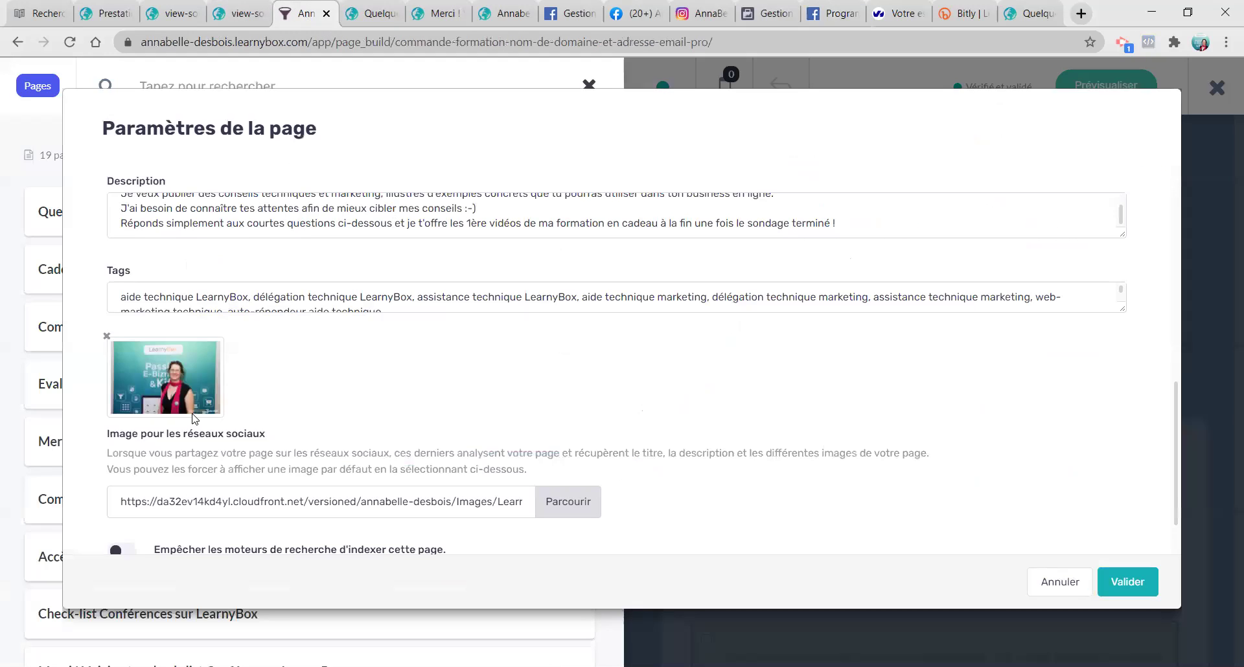
# Step: Save the page settings with the LearnyBox_2018-03-23_Fb.jpg social image and close the pages list
pyautogui.moveTo(461, 501); pyautogui.dragTo(658, 512)
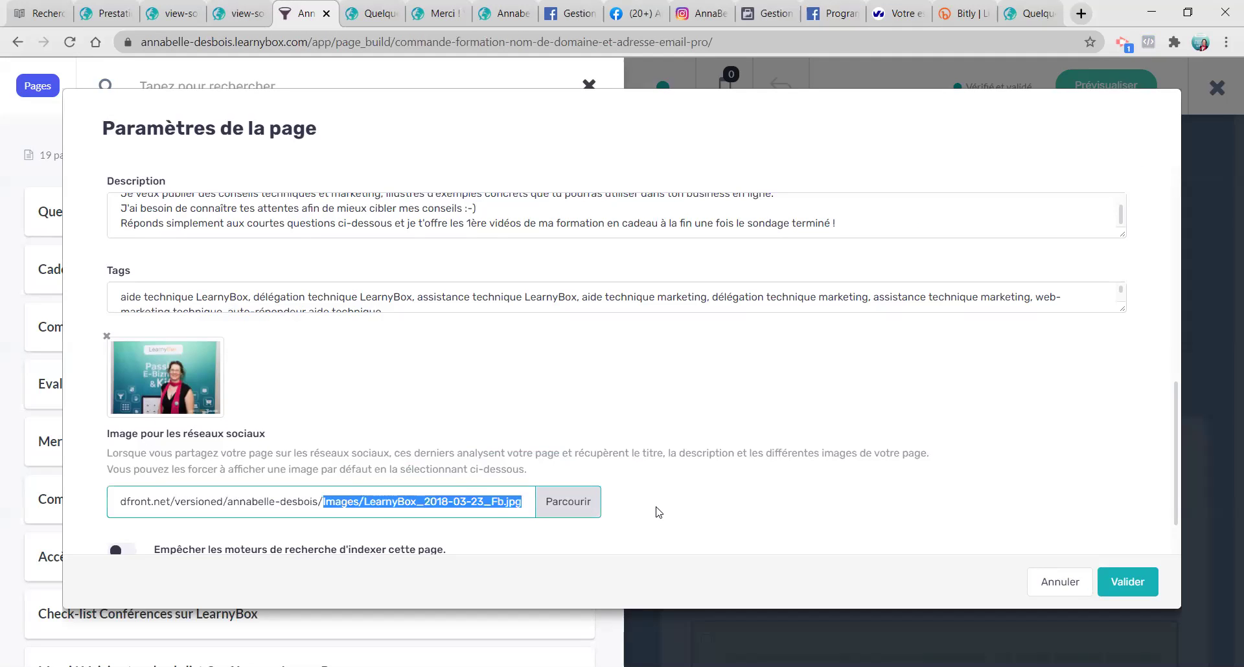
pyautogui.click(1127, 582)
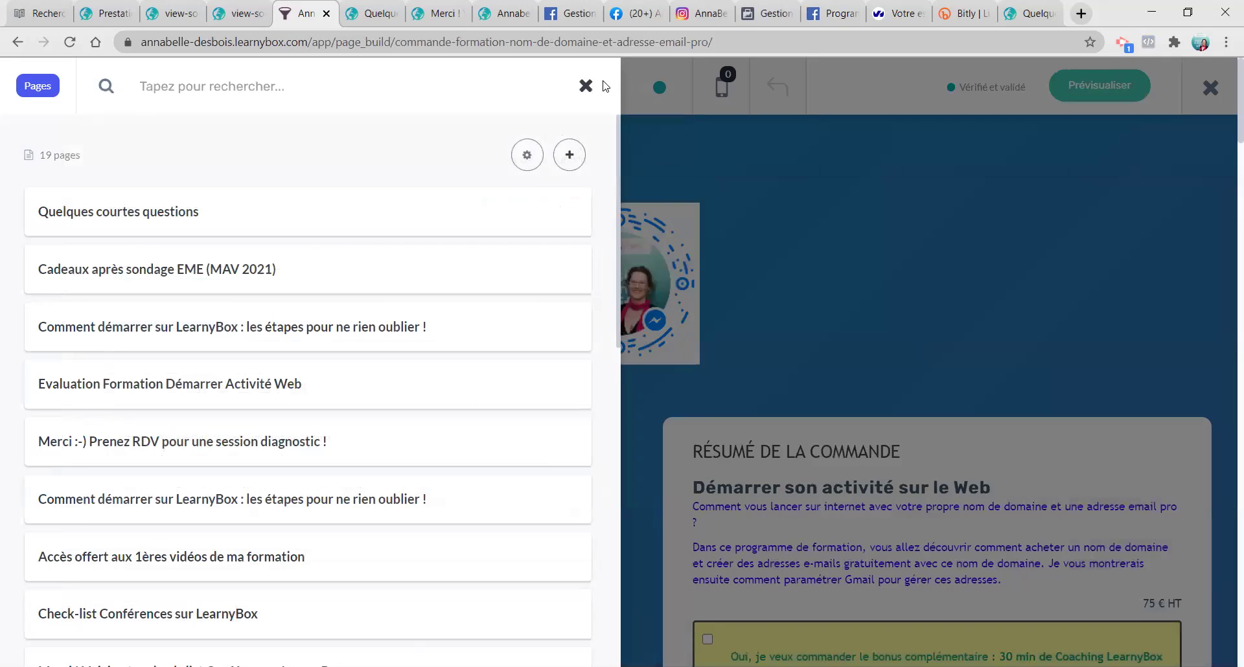
pyautogui.click(585, 85)
# Step: Open the pinned Facebook post in Modifier la publication
pyautogui.click(622, 19)
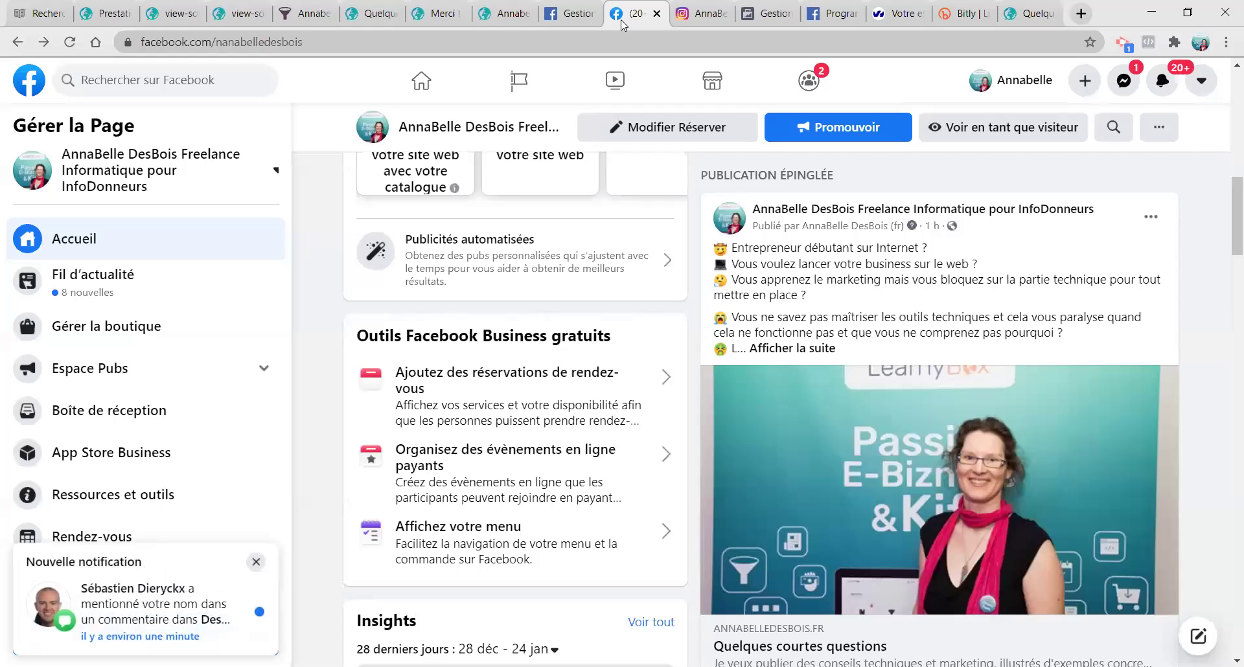
pyautogui.scroll(-2, 1180, 242)
pyautogui.scroll(2, 1179, 243)
pyautogui.click(1160, 221)
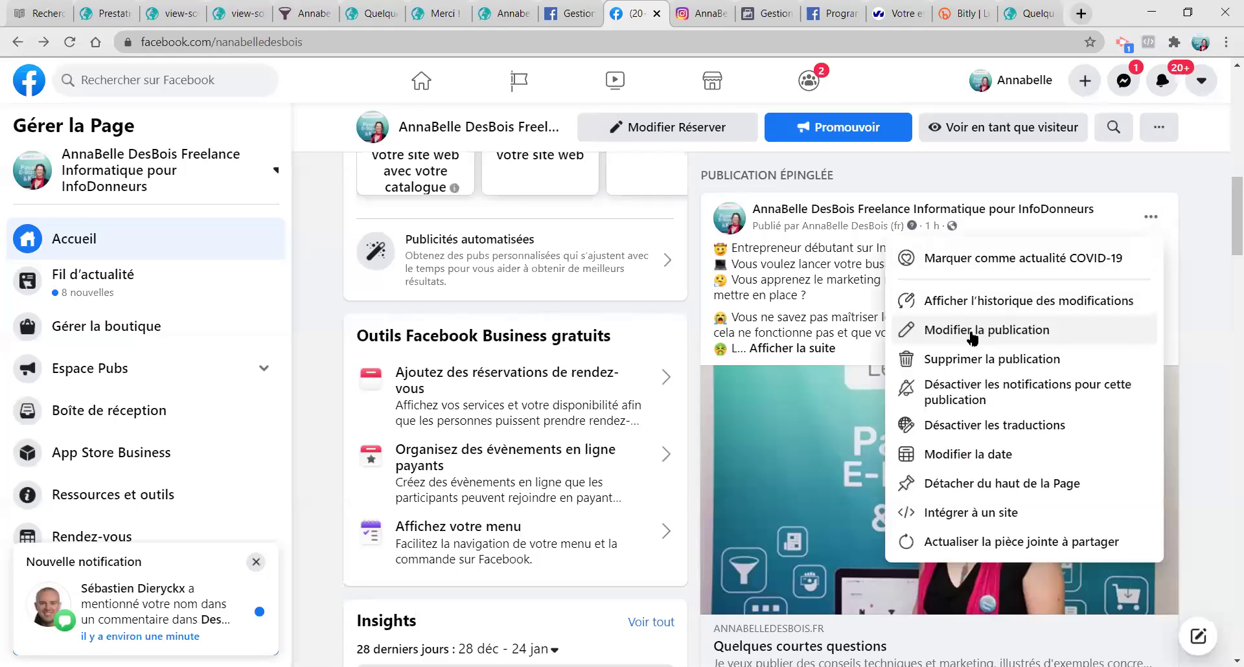
pyautogui.click(1018, 330)
pyautogui.scroll(-5, 638, 346)
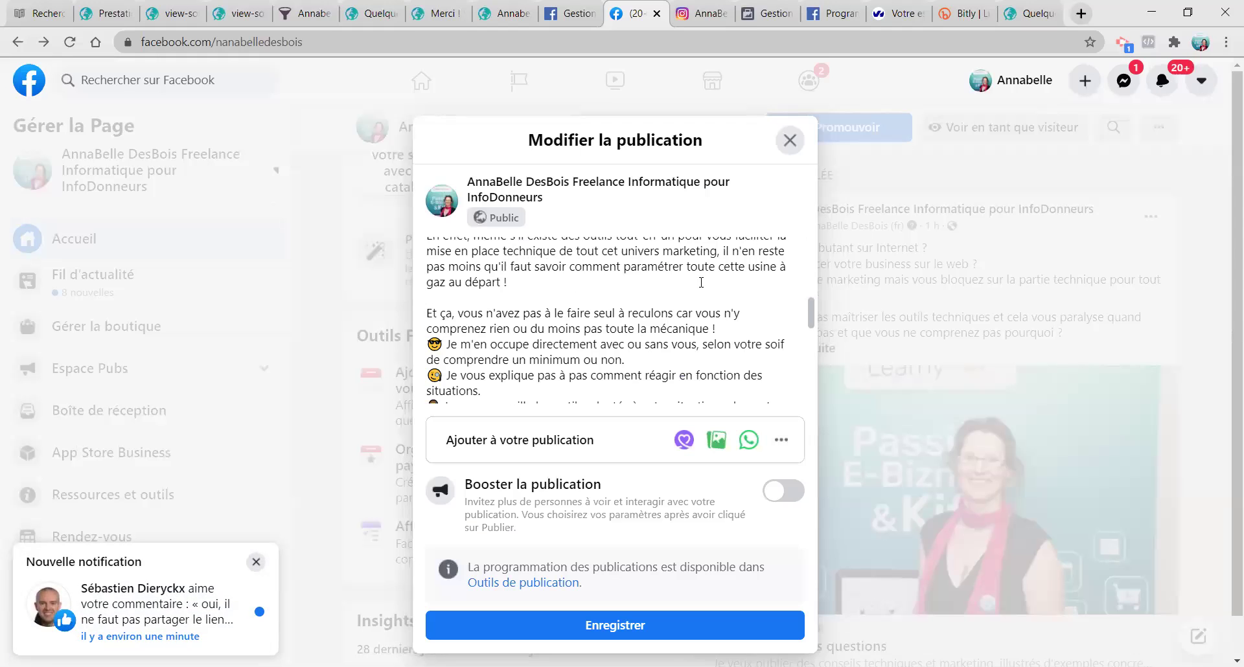
pyautogui.click(841, 13)
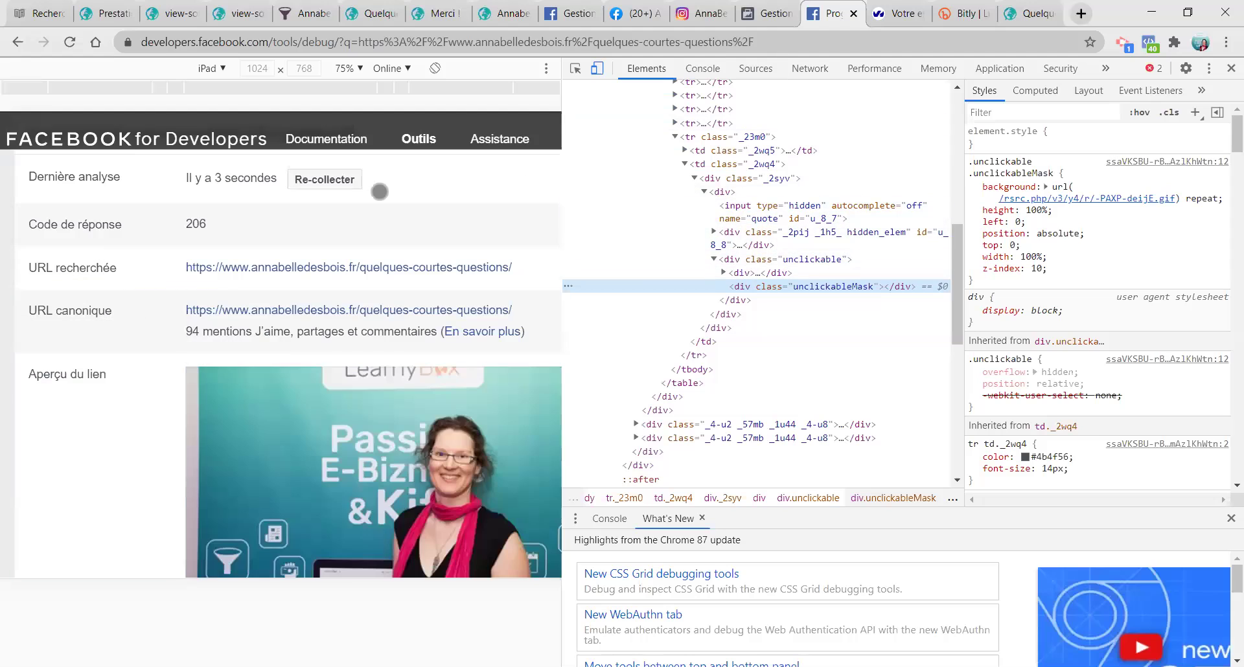
# Step: Close DevTools, re-scrape the Quelques courtes questions URL and view the page source
pyautogui.click(1230, 68)
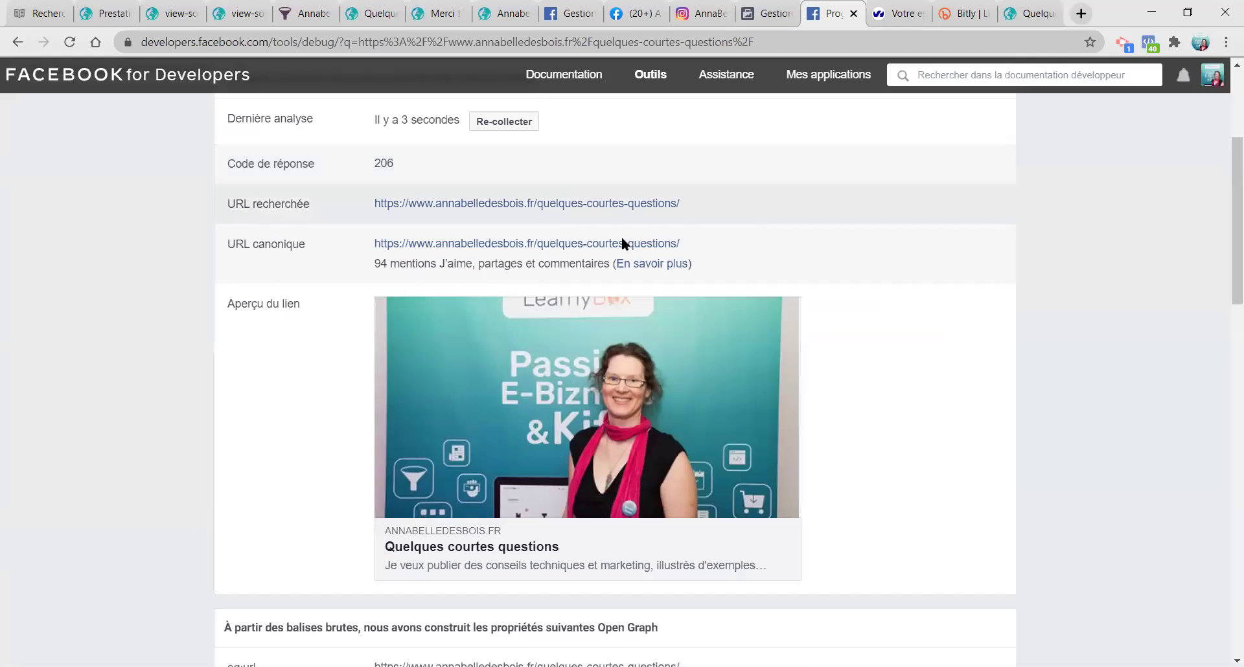
pyautogui.click(497, 122)
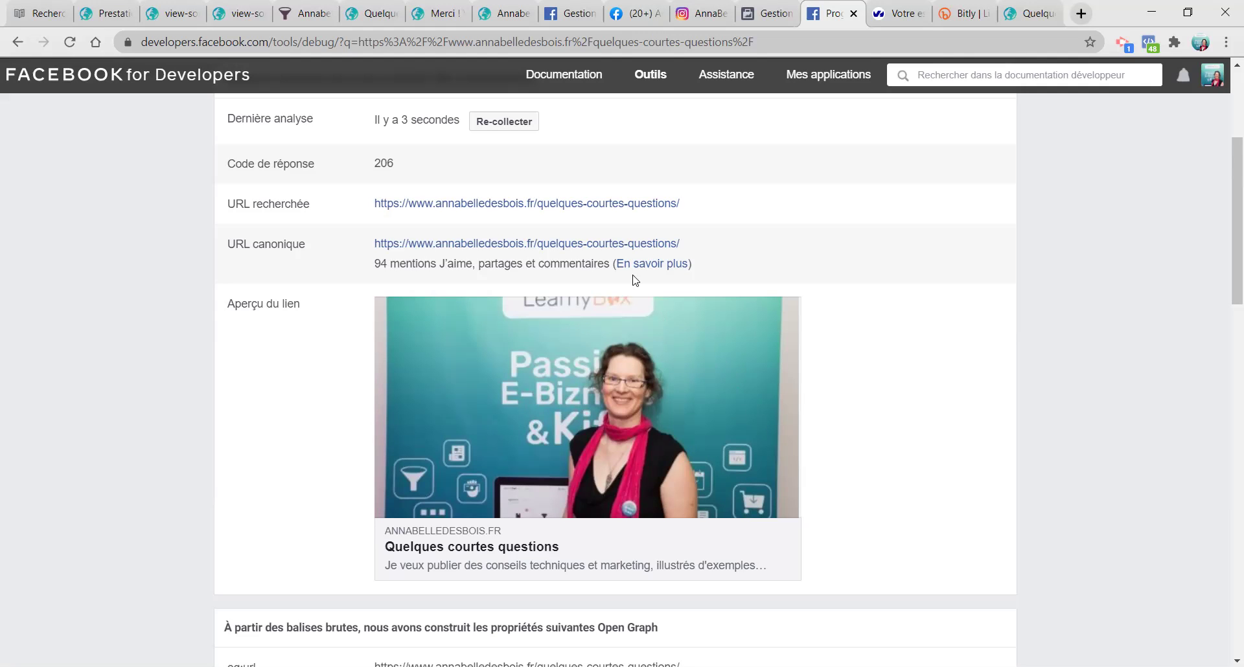
pyautogui.rightClick(630, 330)
pyautogui.click(693, 555)
pyautogui.click(865, 13)
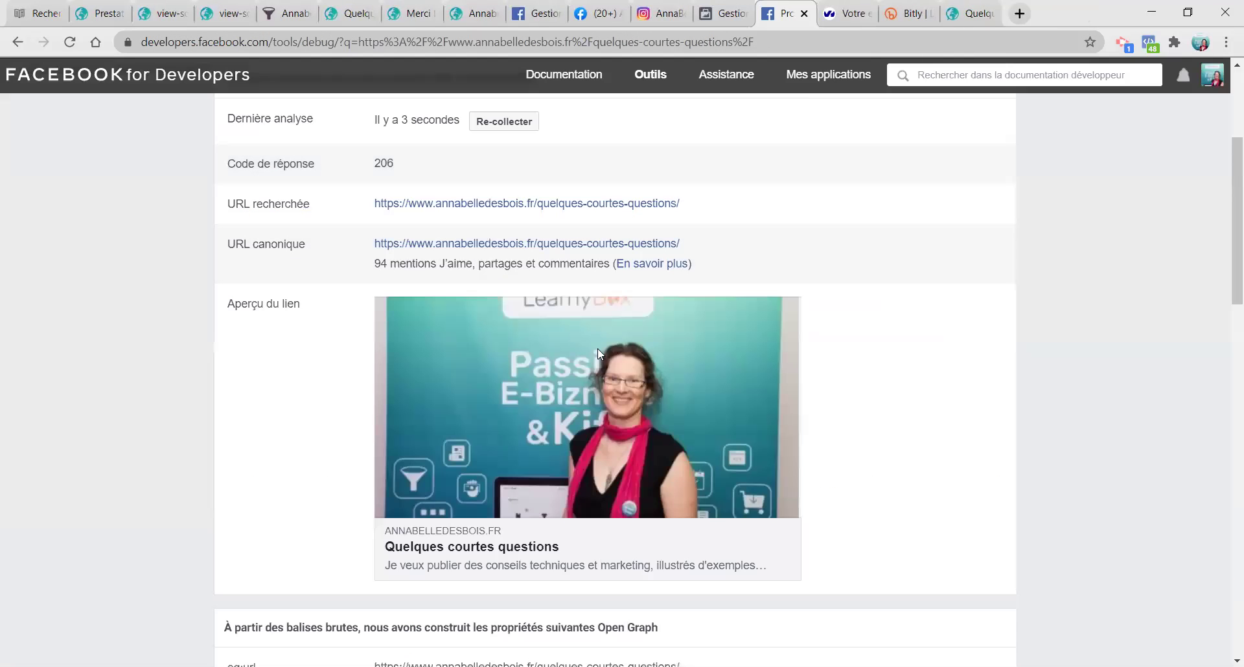
# Step: Inspect the refreshed link preview element, then go back to the LearnyBox pages list
pyautogui.rightClick(408, 478)
pyautogui.click(456, 467)
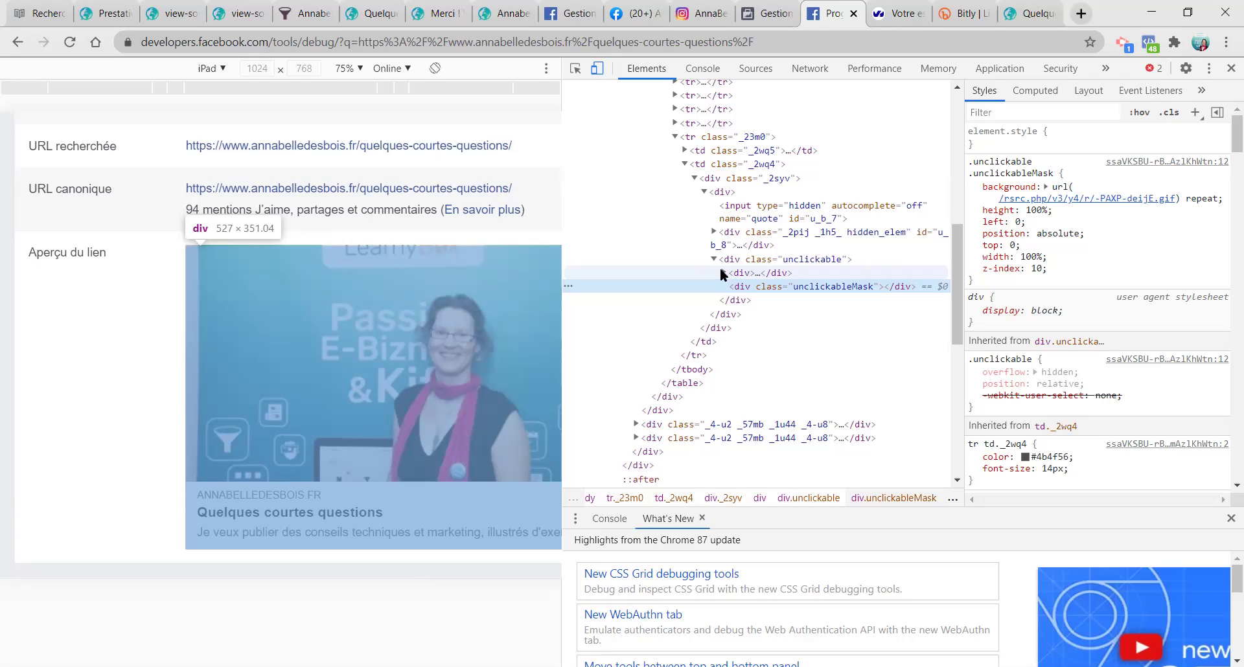
pyautogui.click(305, 15)
pyautogui.click(359, 13)
pyautogui.click(306, 13)
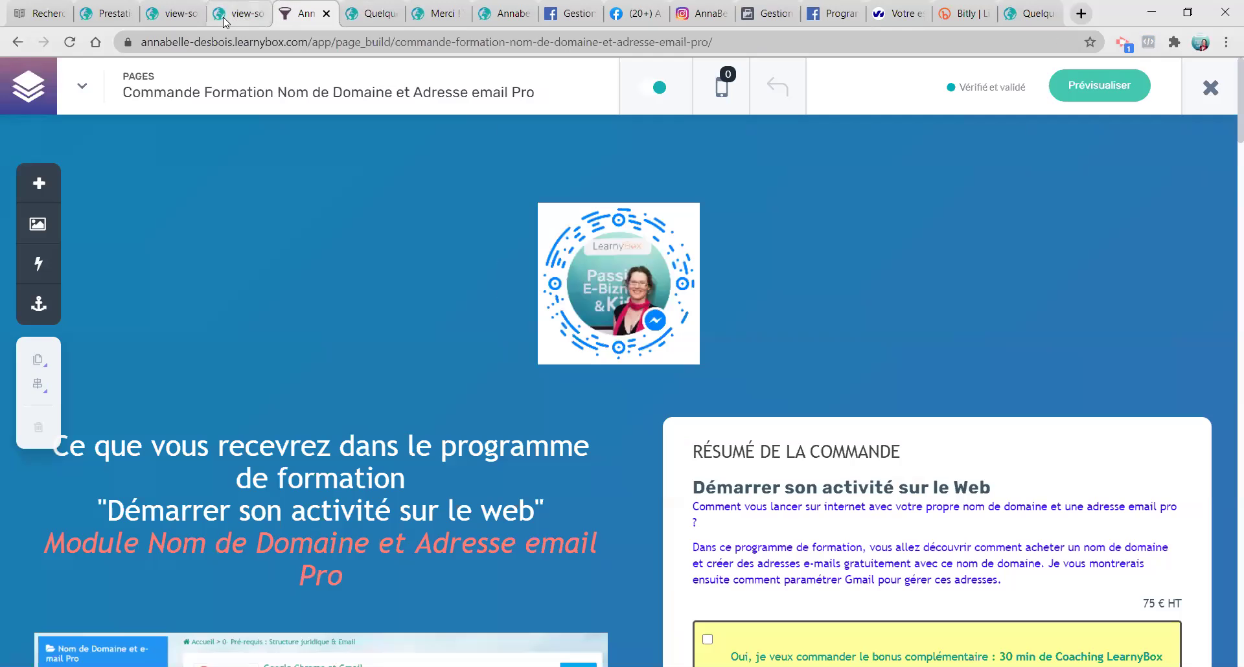
pyautogui.click(81, 88)
# Step: In the Quelques courtes questions settings, check the Référencement social image address and save
pyautogui.moveTo(570, 208); pyautogui.dragTo(494, 263)
pyautogui.click(570, 213)
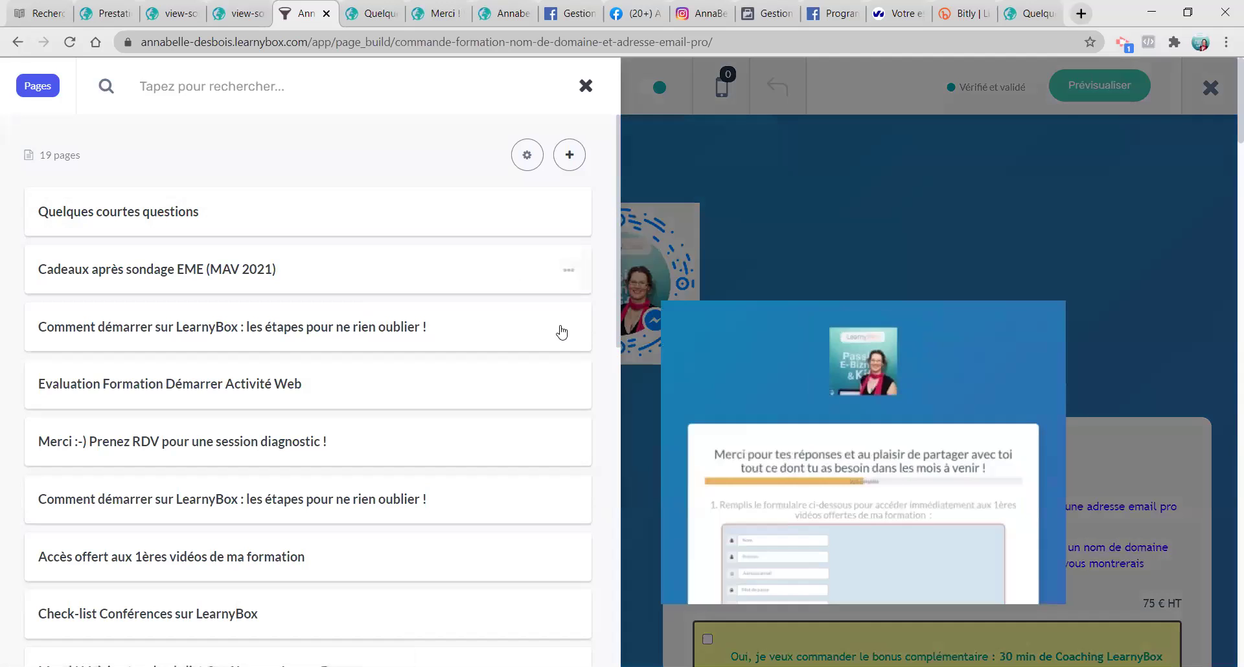
pyautogui.scroll(-4, 350, 388)
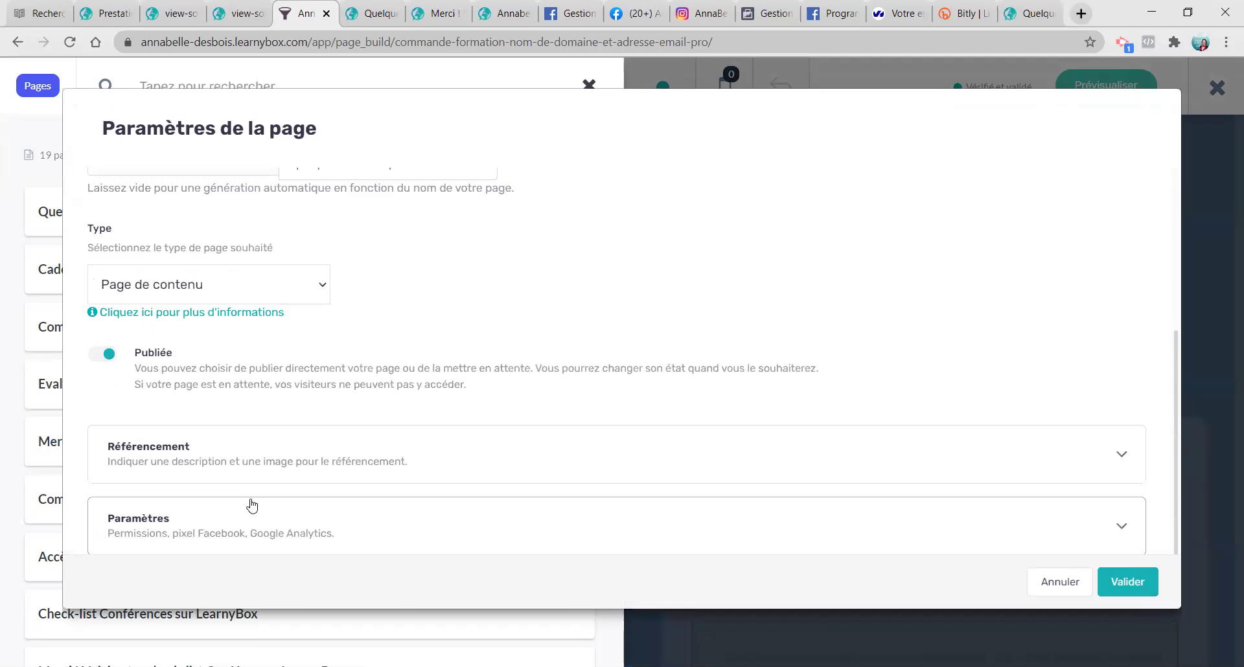
pyautogui.click(184, 468)
pyautogui.scroll(-5, 286, 445)
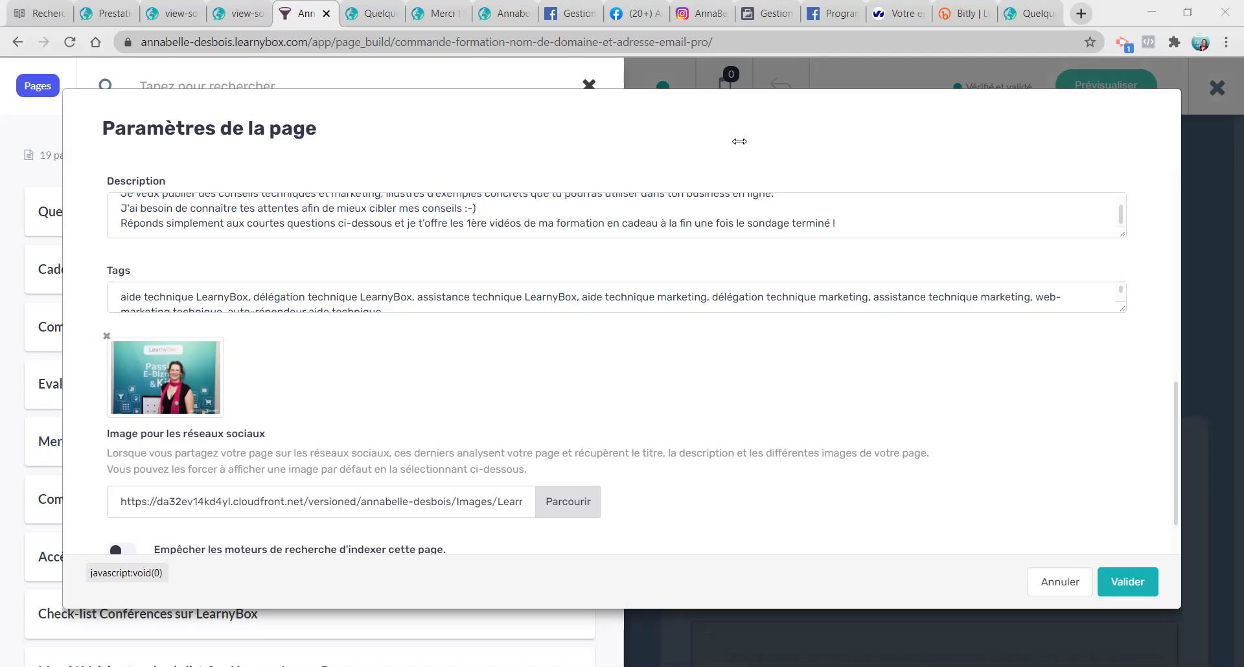
pyautogui.scroll(-3, 805, 422)
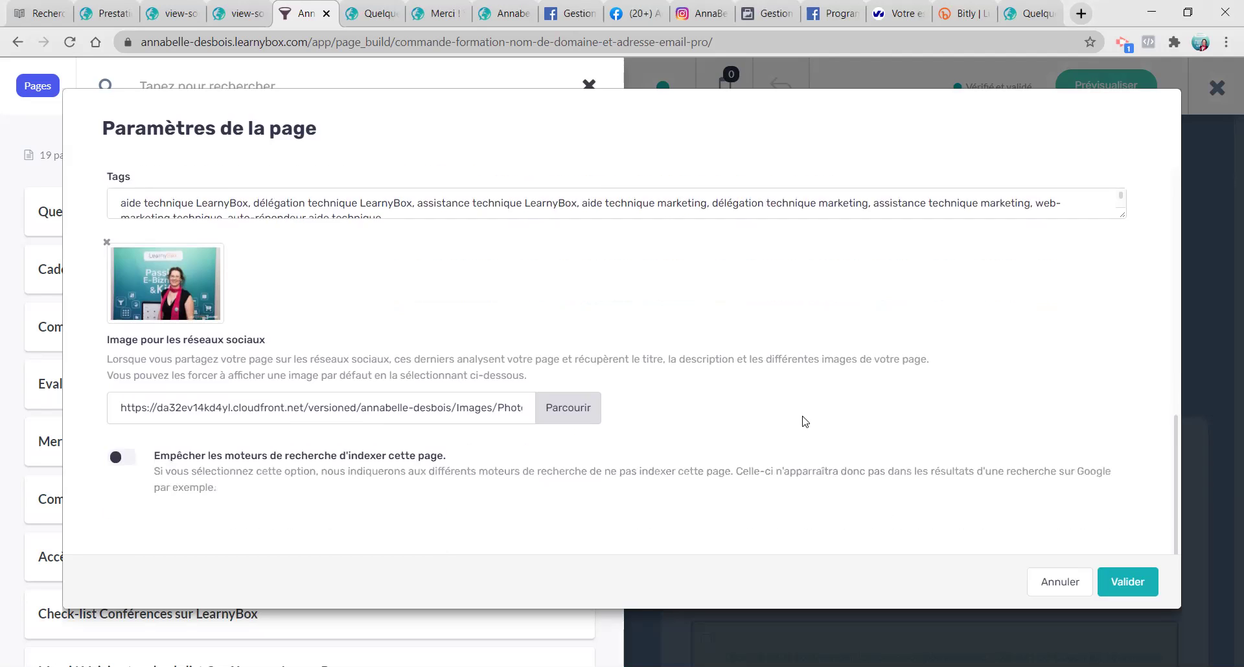
pyautogui.moveTo(443, 350); pyautogui.dragTo(731, 362)
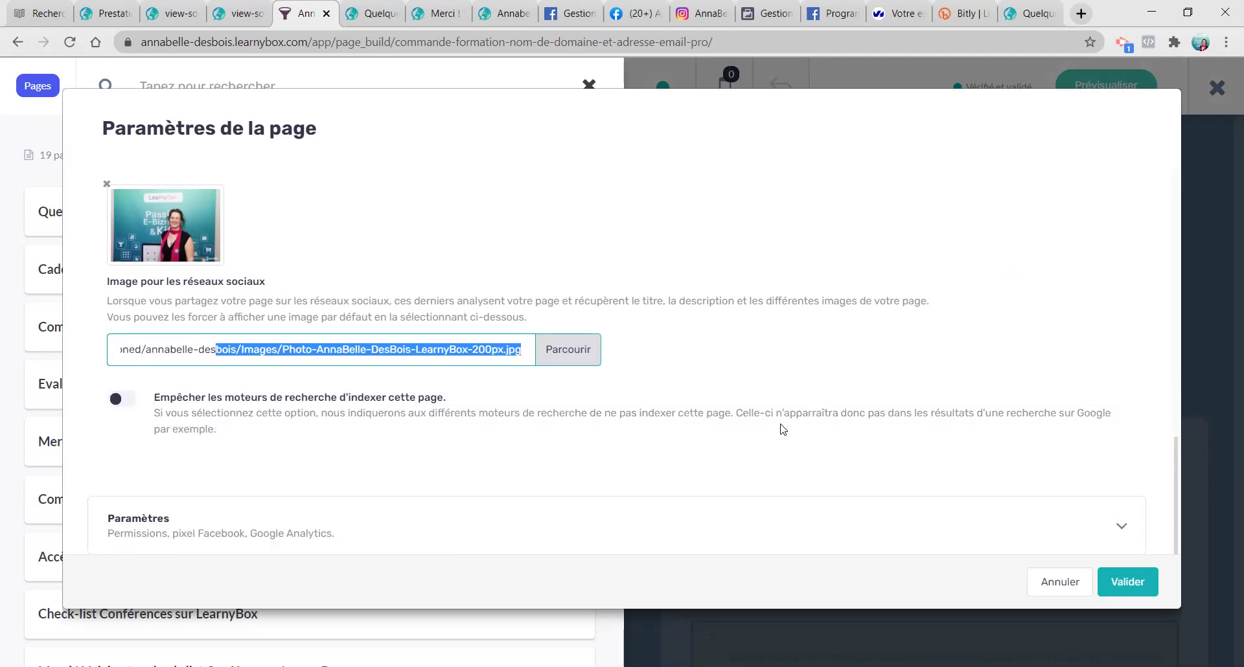
pyautogui.click(566, 346)
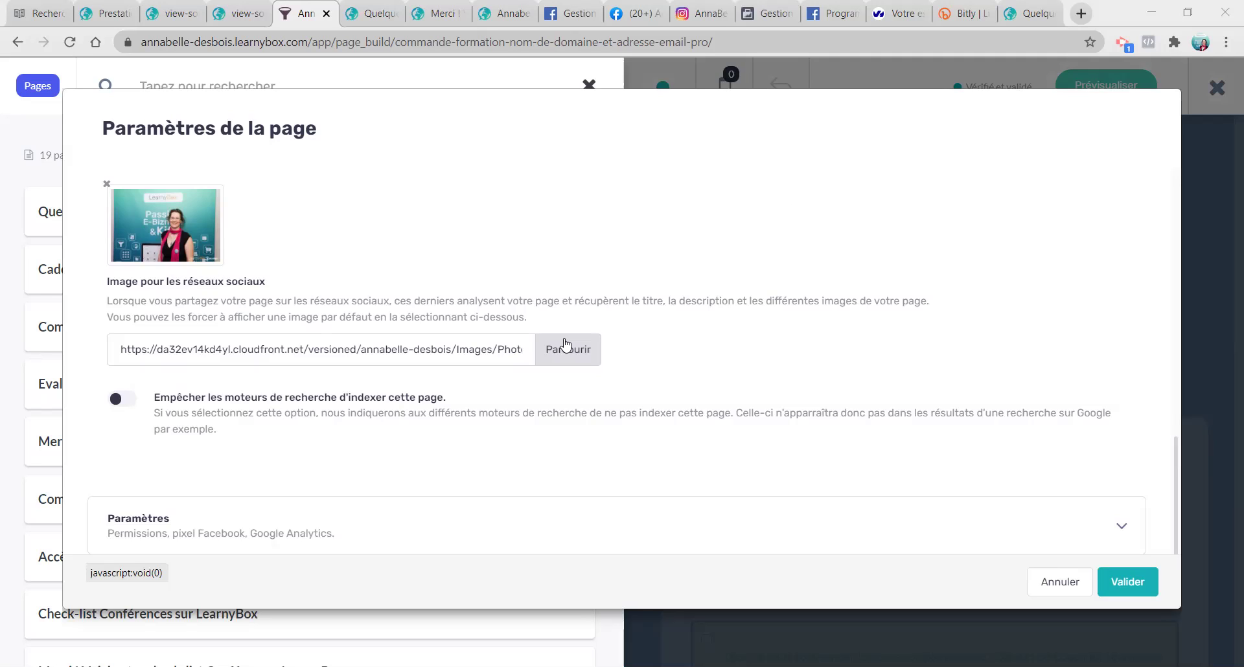
pyautogui.click(1121, 580)
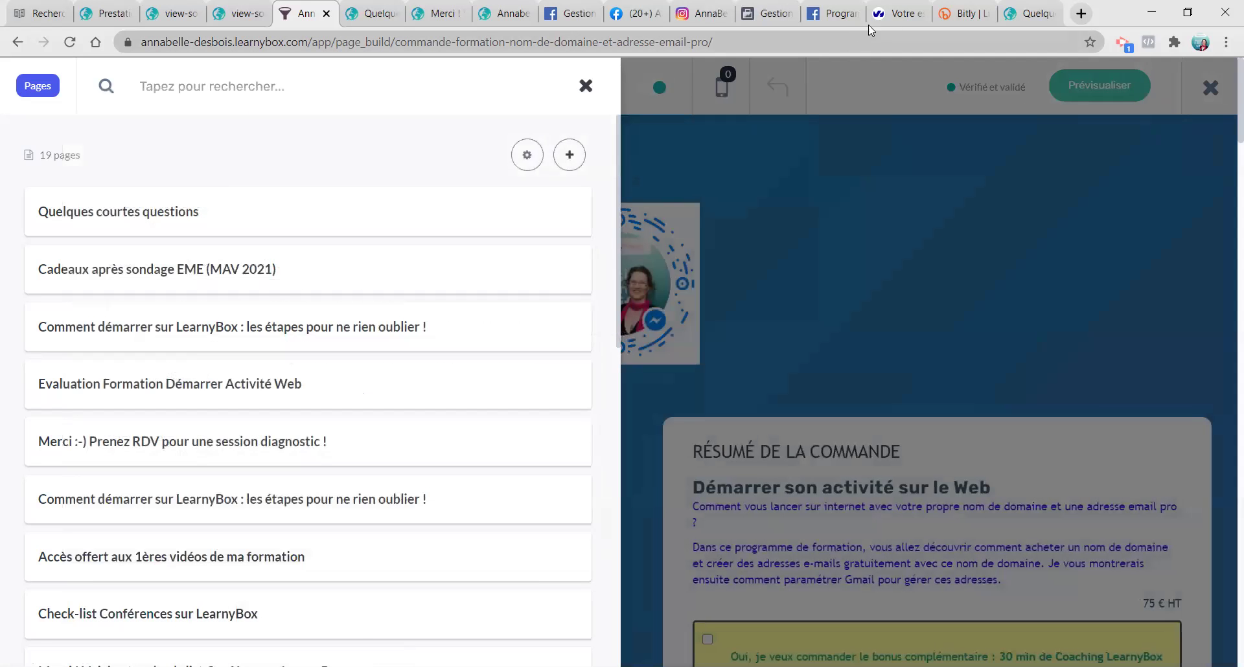
# Step: Close DevTools, reload the debugger and re-scrape the page's preview three times
pyautogui.click(832, 15)
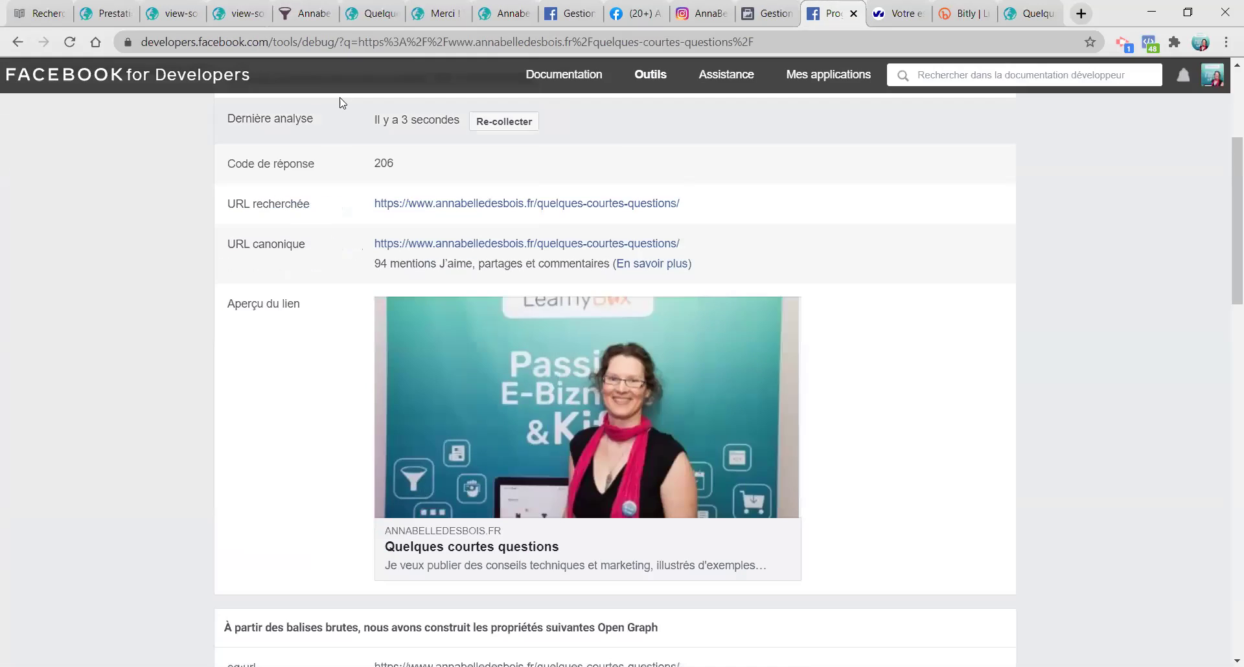
pyautogui.click(1230, 68)
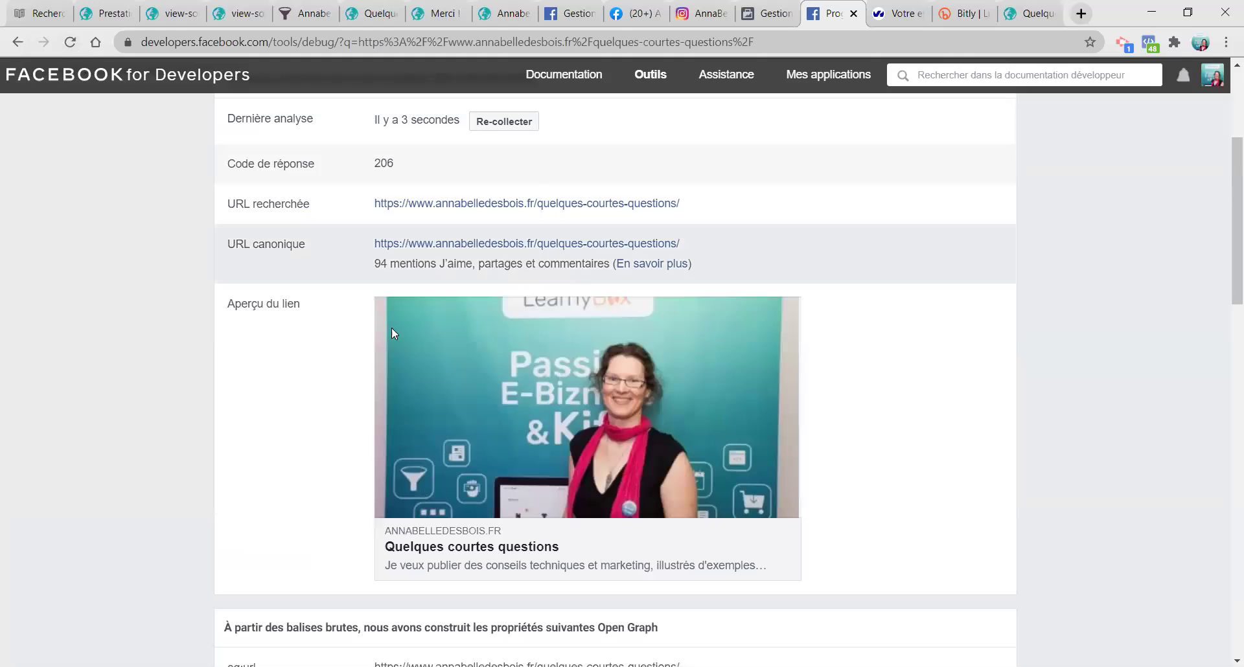
pyautogui.click(78, 44)
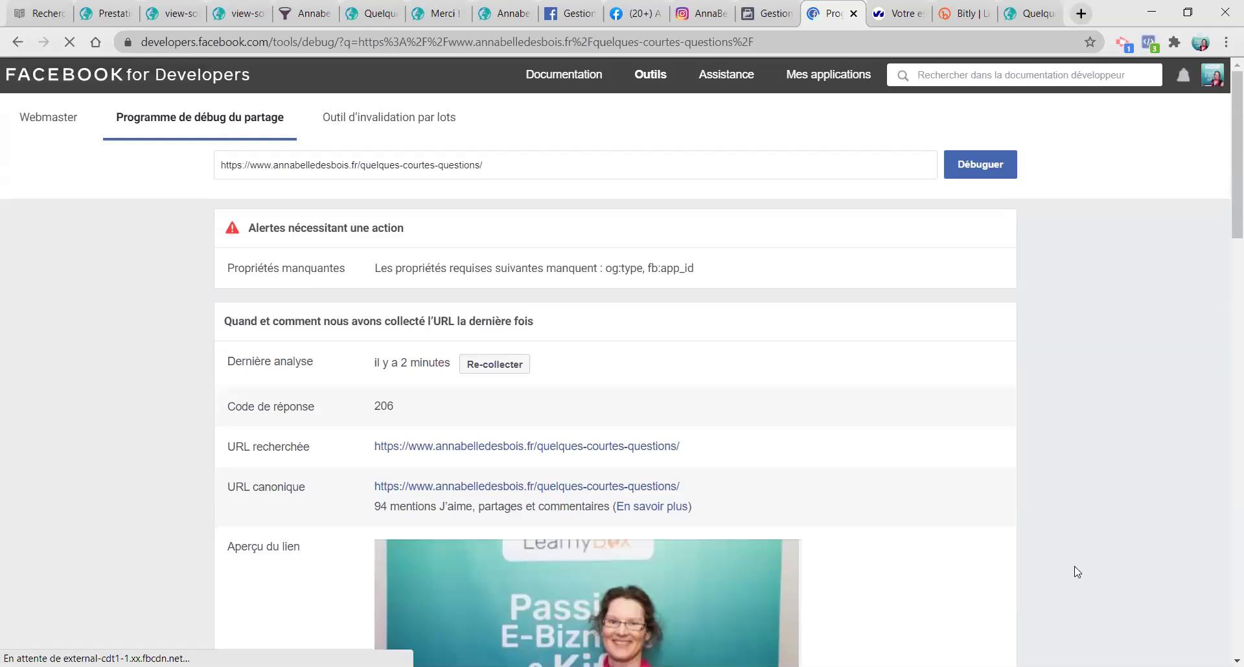
pyautogui.scroll(-3, 1076, 572)
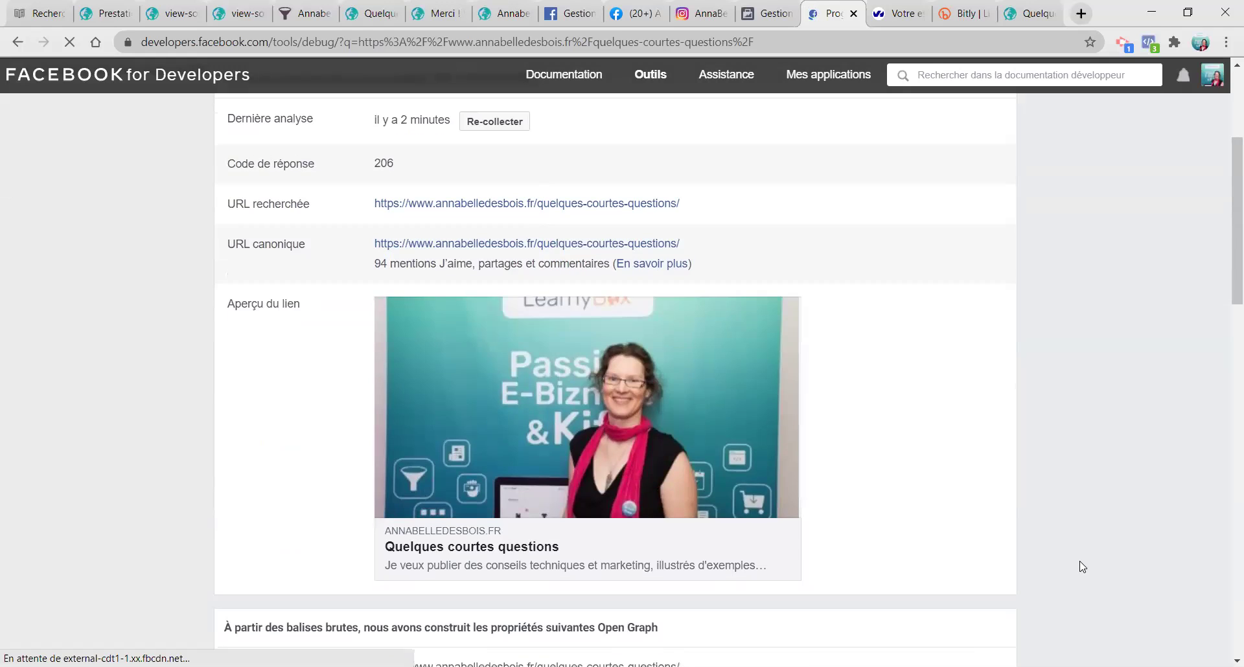
pyautogui.click(508, 123)
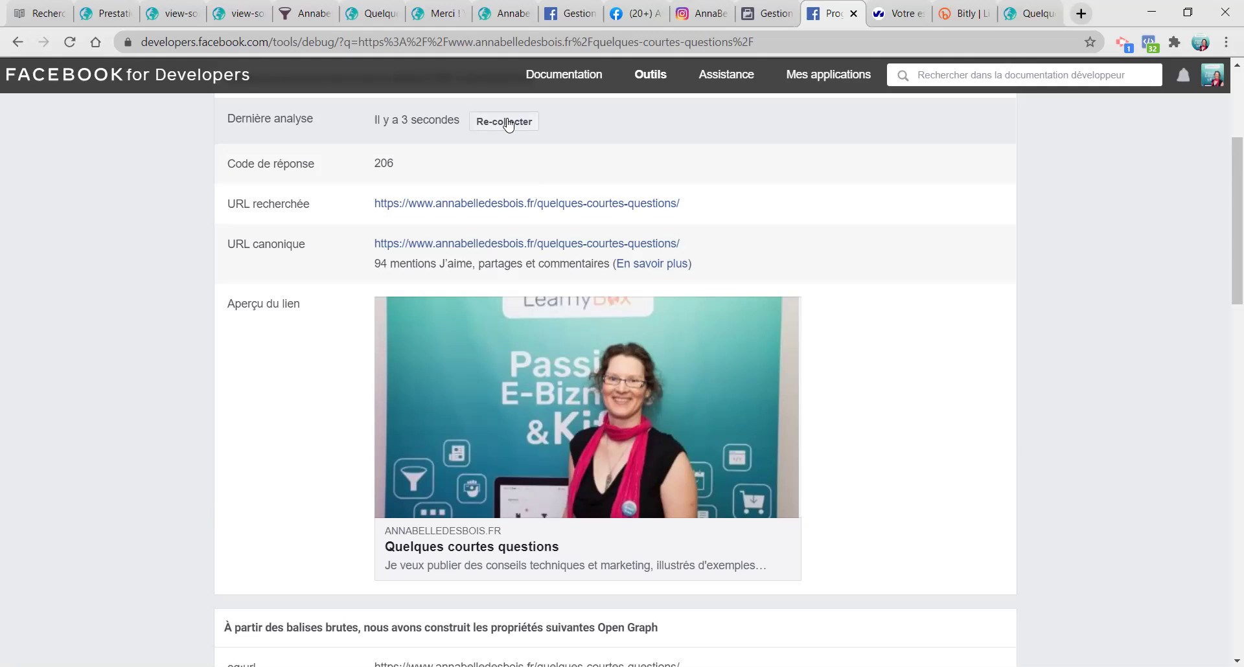
pyautogui.click(506, 130)
pyautogui.click(506, 130)
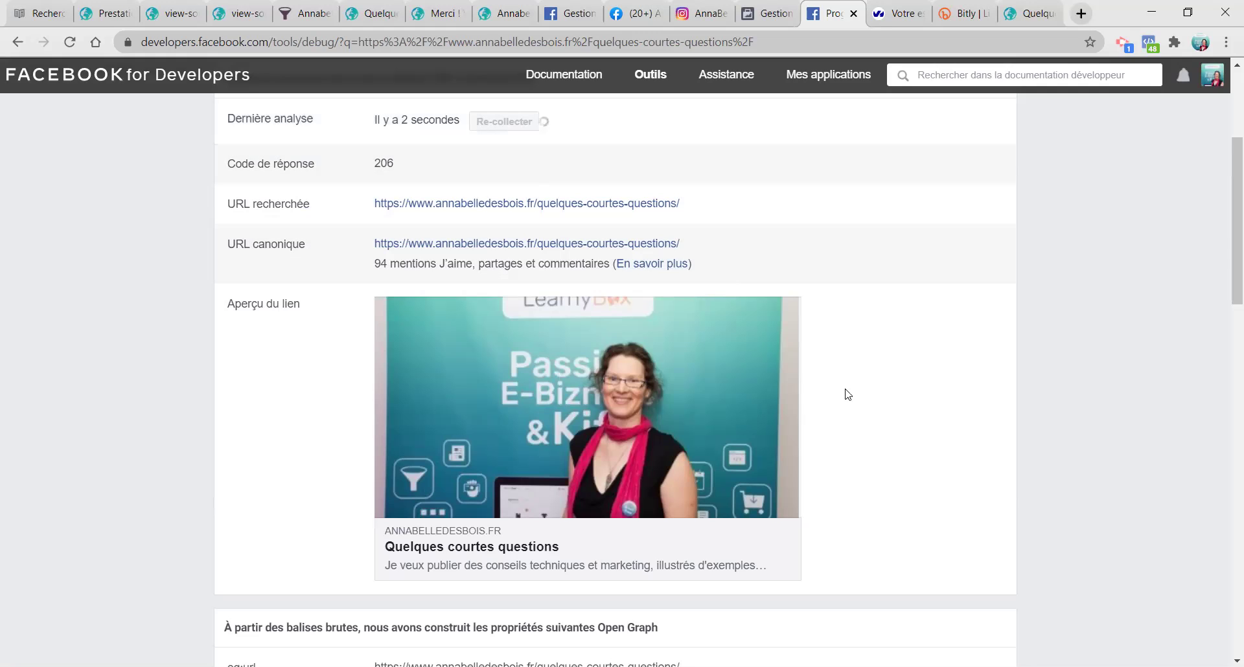
# Step: Dismiss the context menu and return to the pinned post's Modifier la publication dialog
pyautogui.rightClick(673, 335)
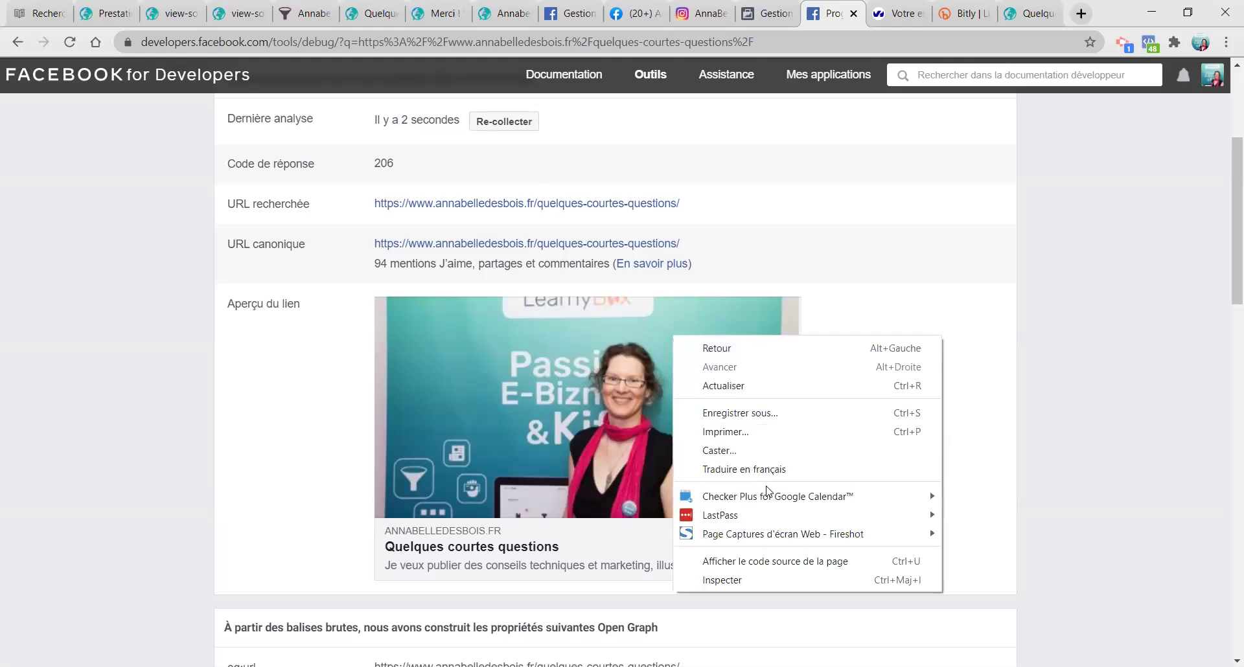
pyautogui.moveTo(768, 494)
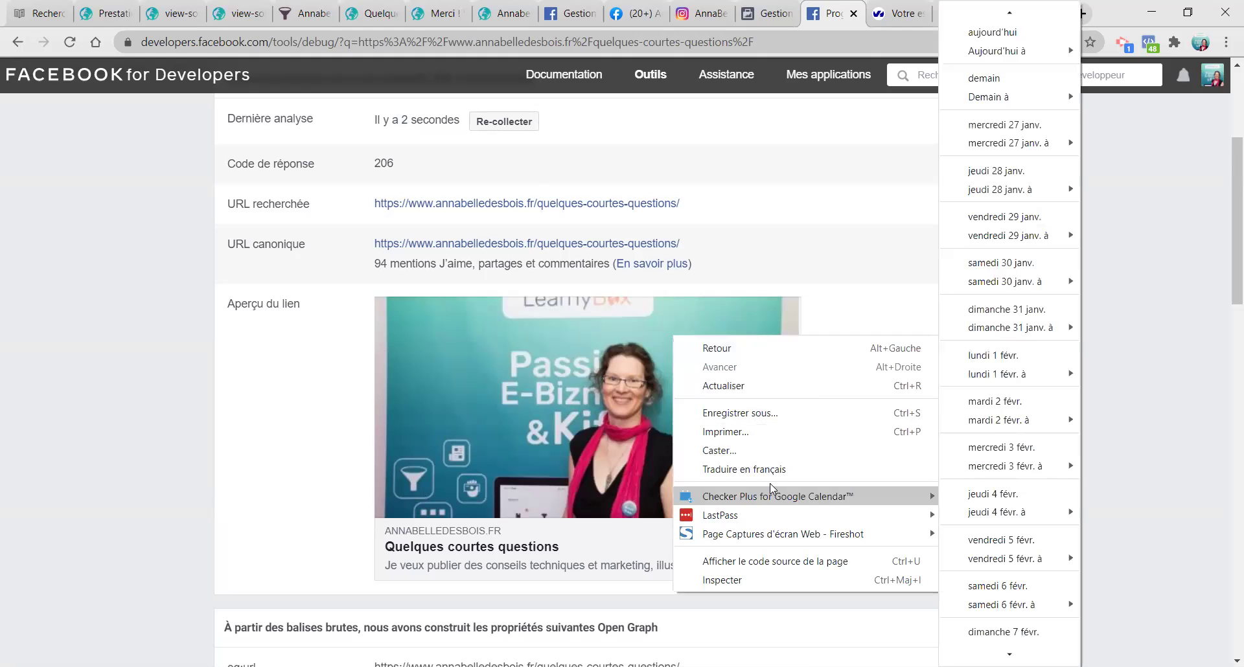
pyautogui.click(819, 288)
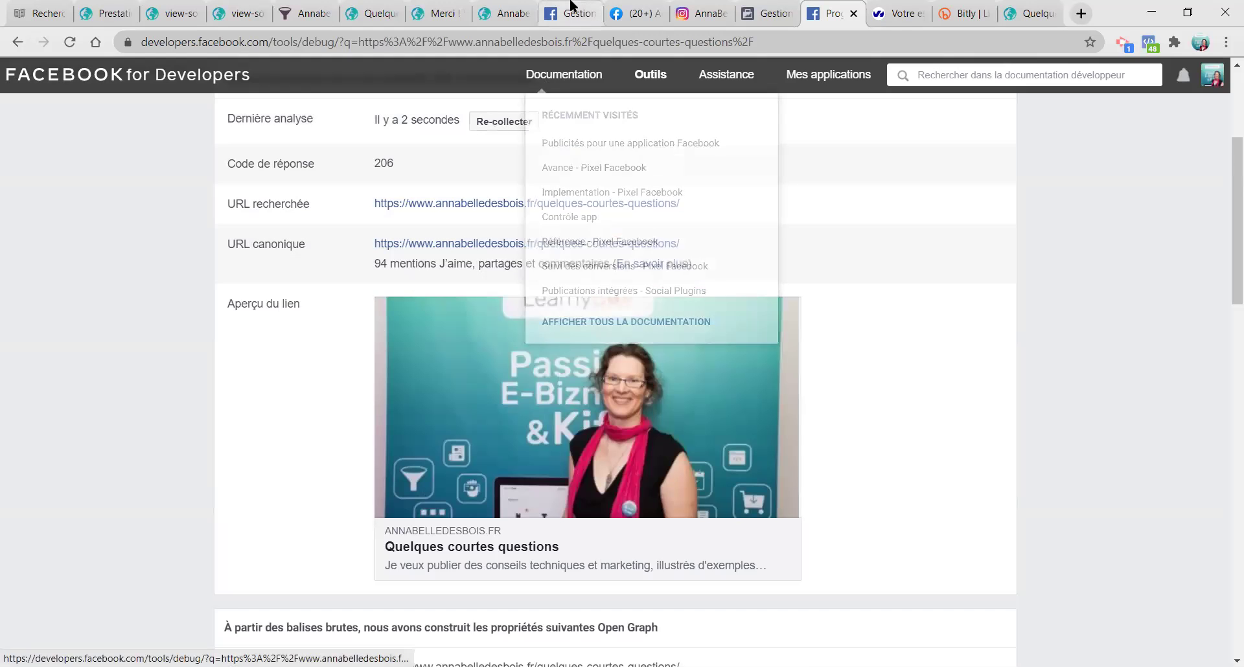
pyautogui.click(631, 13)
pyautogui.moveTo(811, 316); pyautogui.dragTo(816, 356)
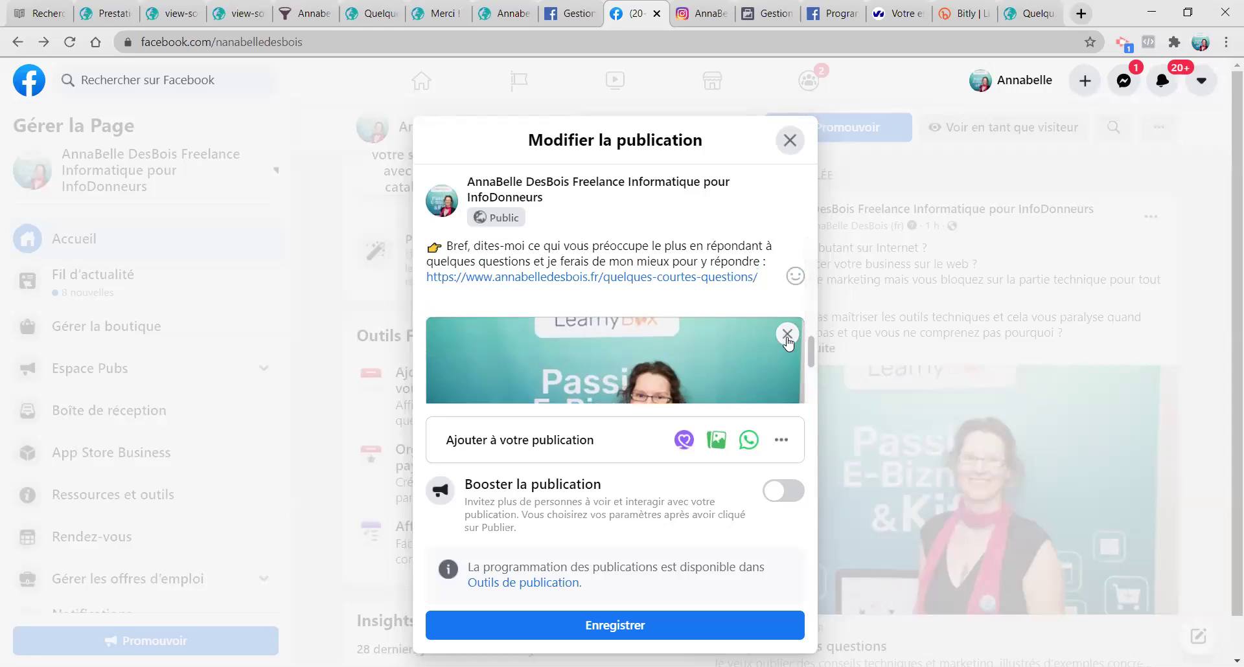
# Step: Place the caret after the post's link and save the pinned post with Enregistrer
pyautogui.click(766, 275)
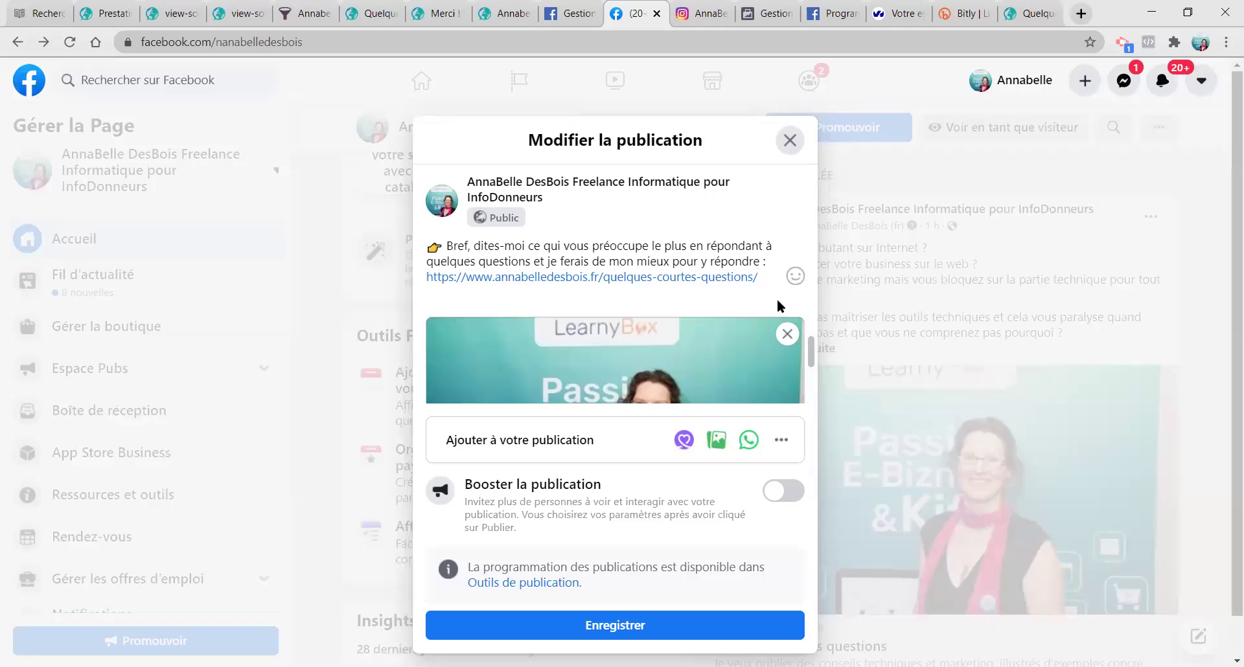
pyautogui.scroll(-3, 792, 320)
pyautogui.scroll(3, 777, 324)
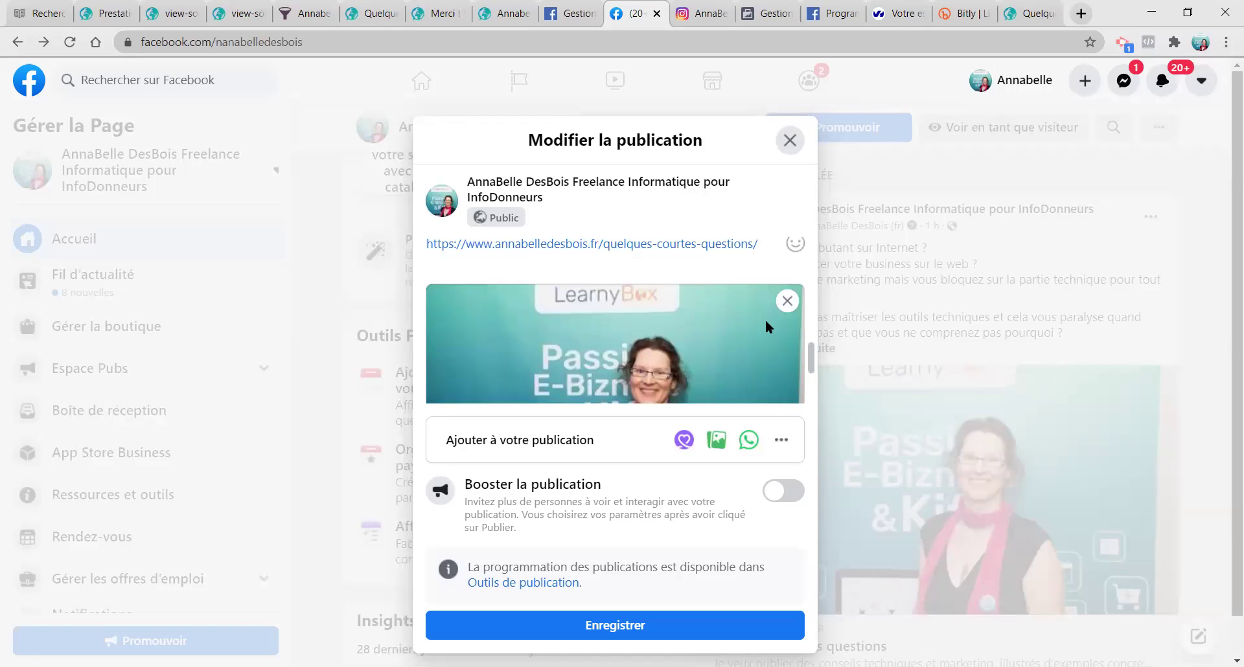
pyautogui.scroll(-3, 766, 322)
pyautogui.scroll(3, 673, 355)
pyautogui.click(555, 627)
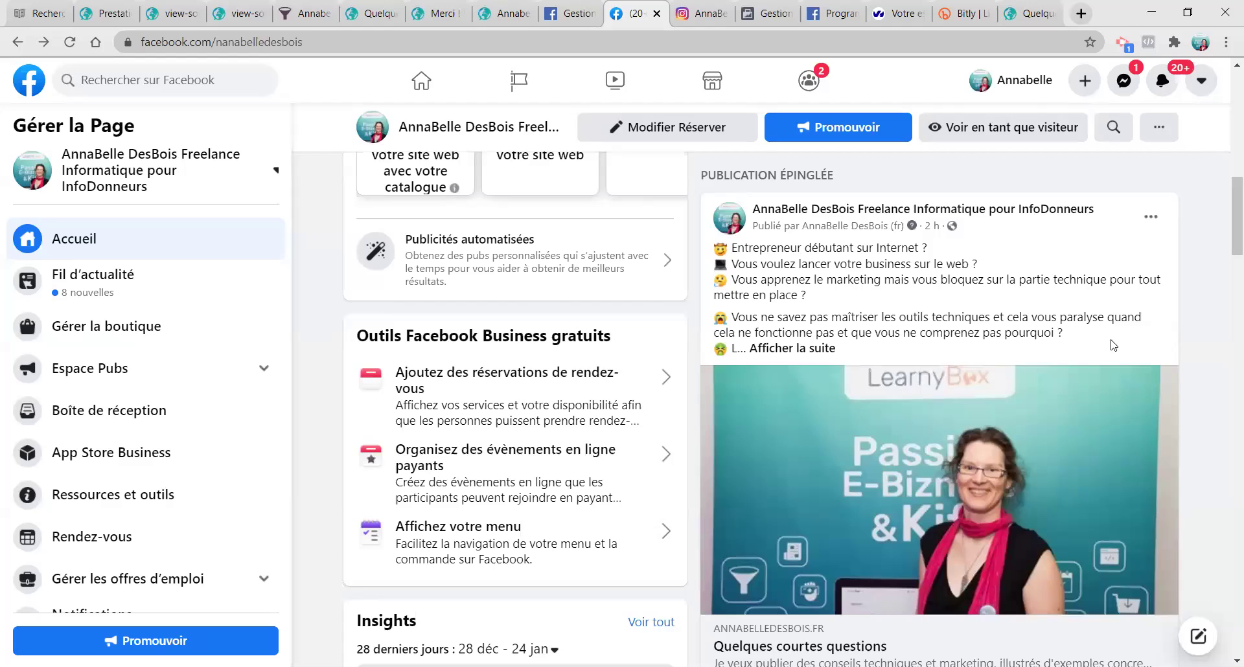
# Step: Review the re-saved pinned post, then return to the LearnyBox pages list
pyautogui.scroll(-3, 1147, 421)
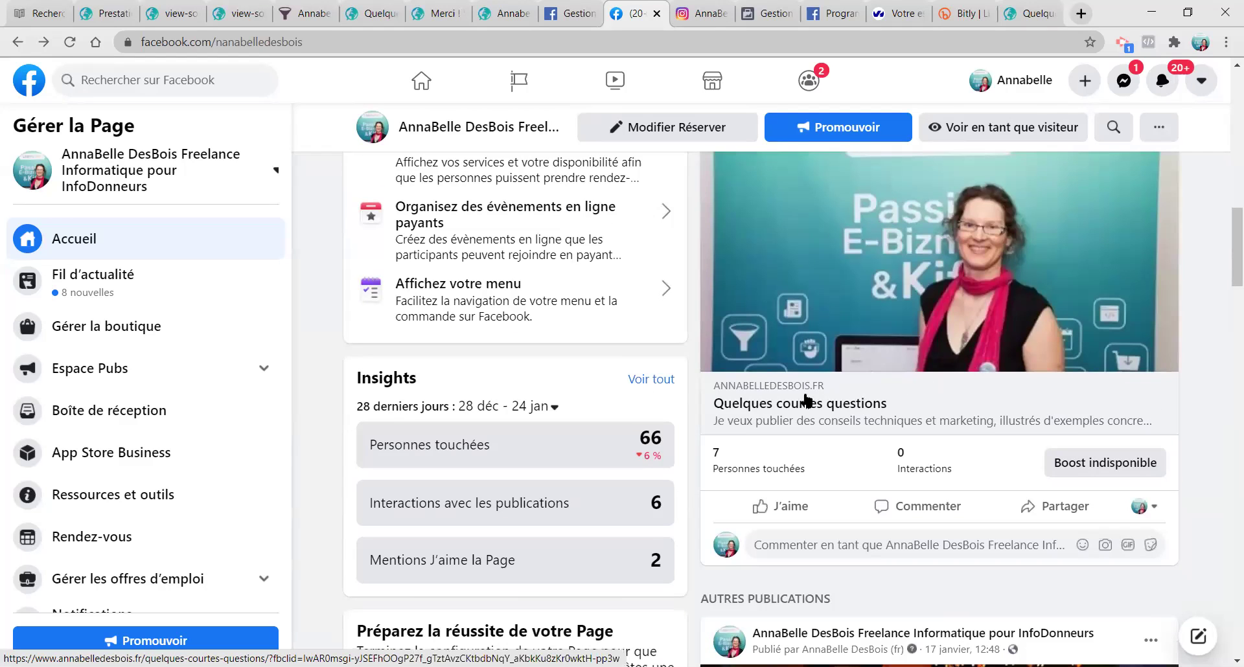
pyautogui.scroll(-5, 749, 408)
pyautogui.scroll(10, 749, 408)
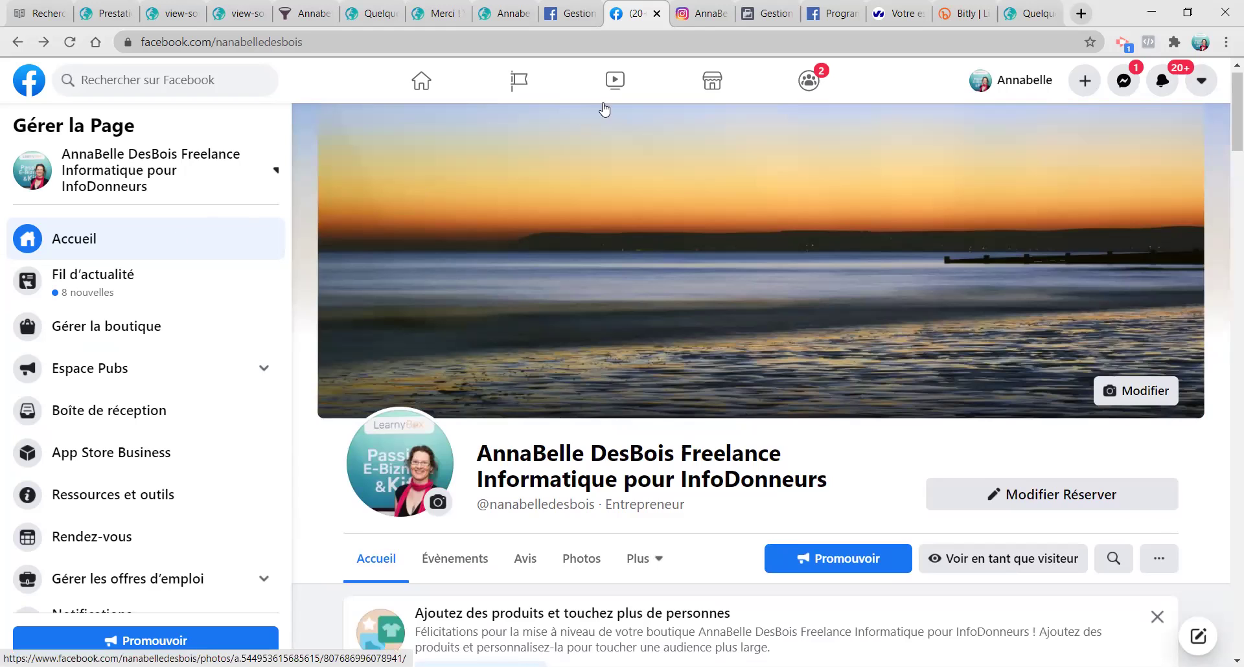
pyautogui.scroll(-15, 783, 294)
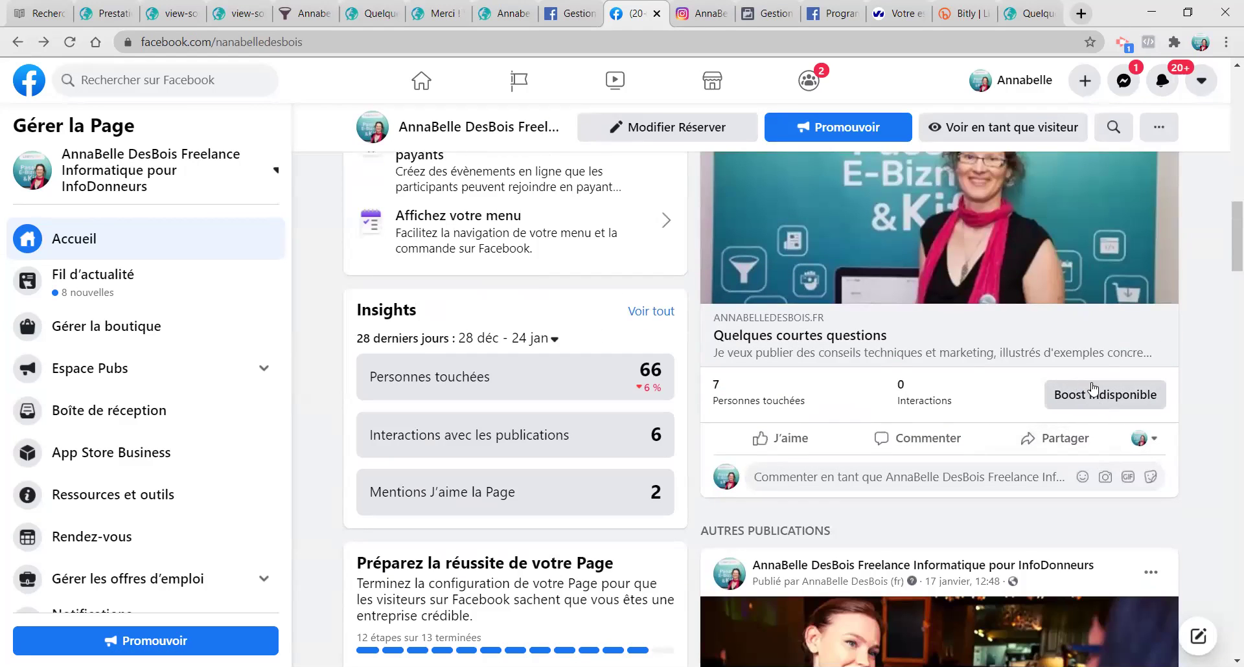
pyautogui.click(294, 12)
pyautogui.moveTo(567, 219); pyautogui.dragTo(533, 250)
# Step: Re-pick the Quelques courtes questions social-sharing image via Parcourir in Référencement and save the settings
pyautogui.click(570, 212)
pyautogui.moveTo(431, 250); pyautogui.dragTo(348, 264)
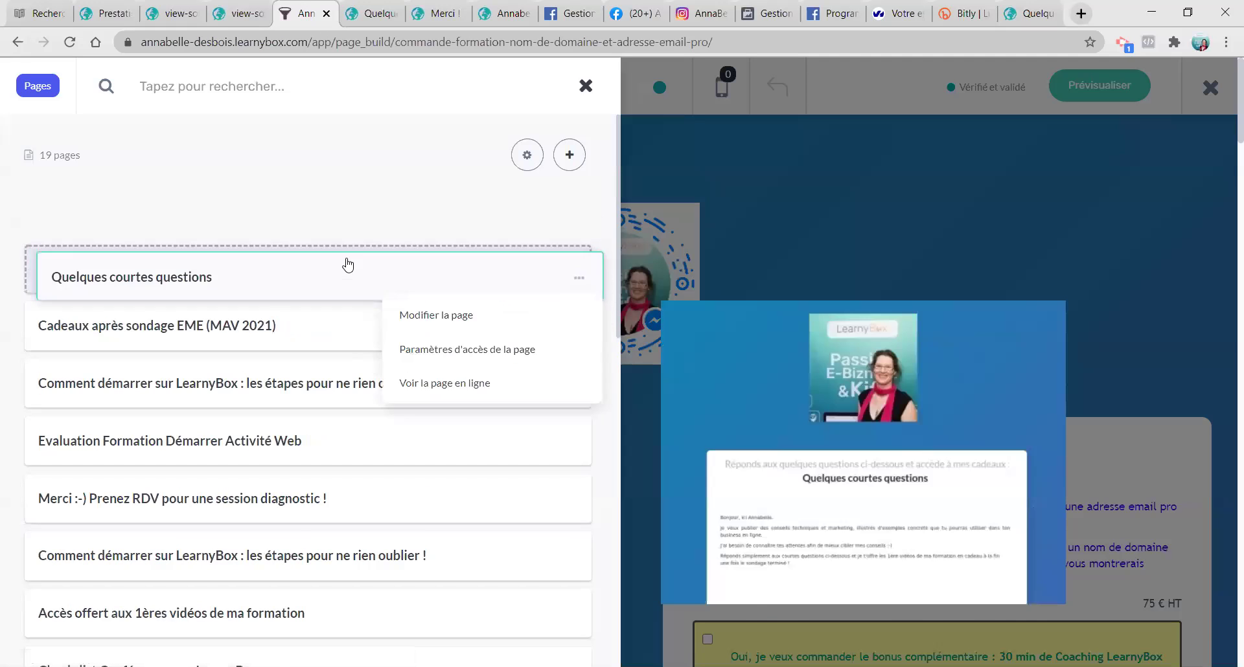
pyautogui.click(446, 279)
pyautogui.scroll(-4, 310, 311)
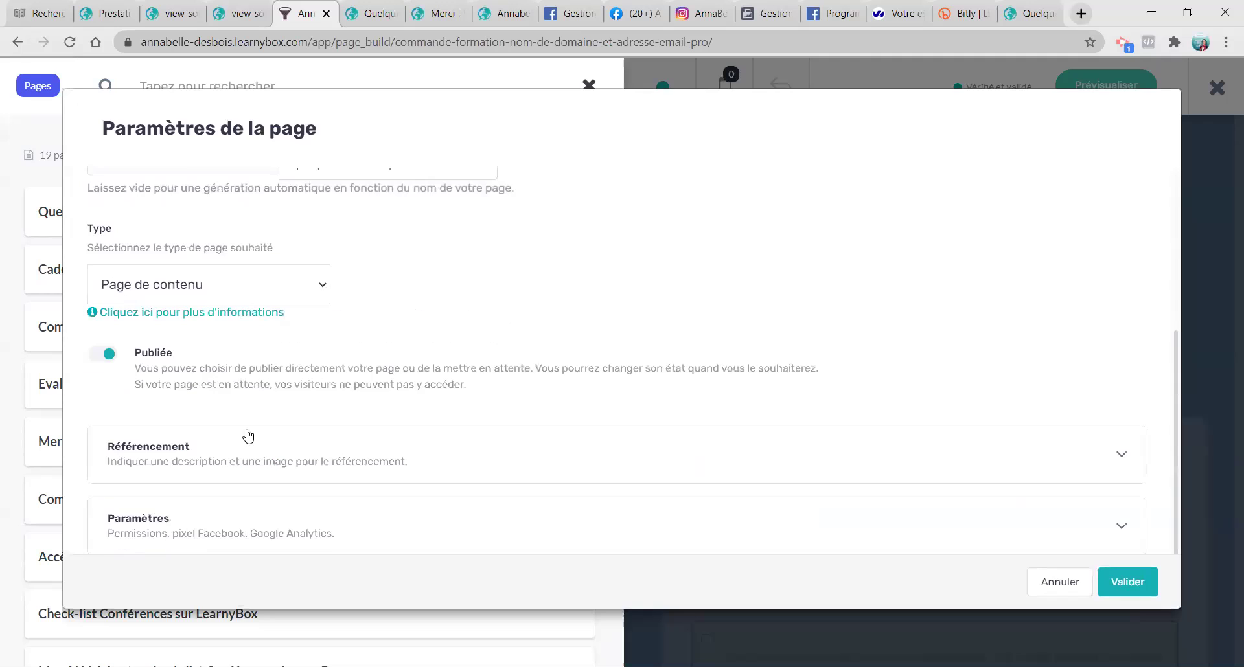
pyautogui.click(214, 461)
pyautogui.scroll(-6, 363, 454)
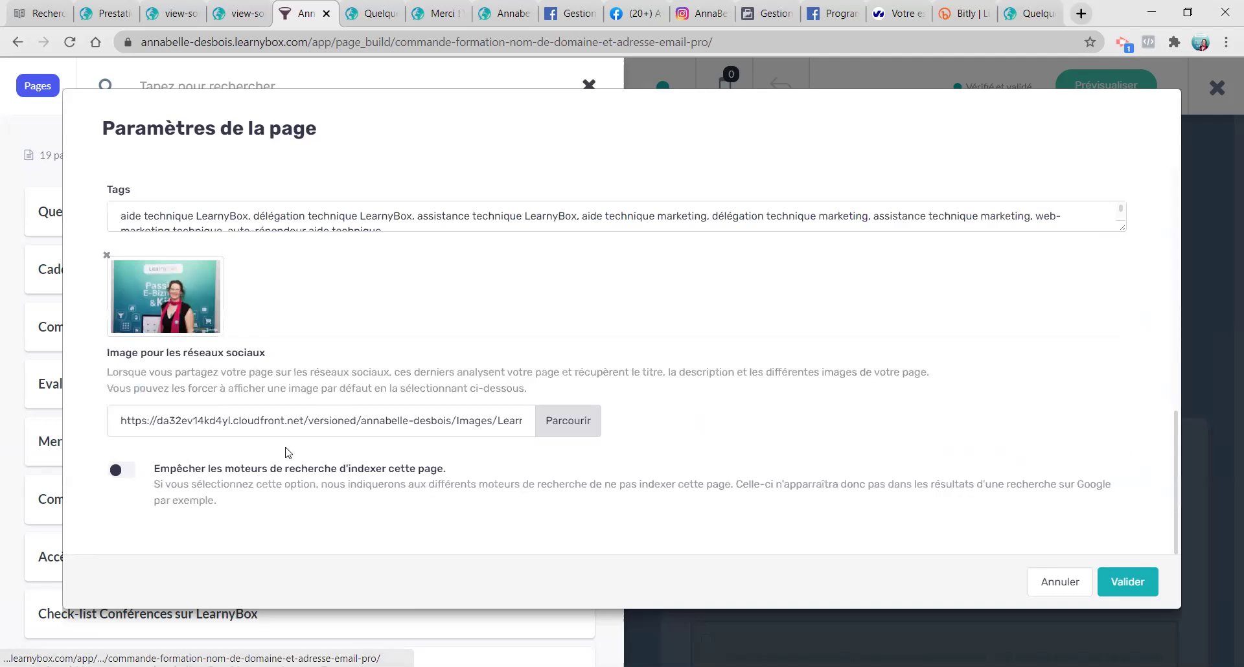
pyautogui.click(564, 427)
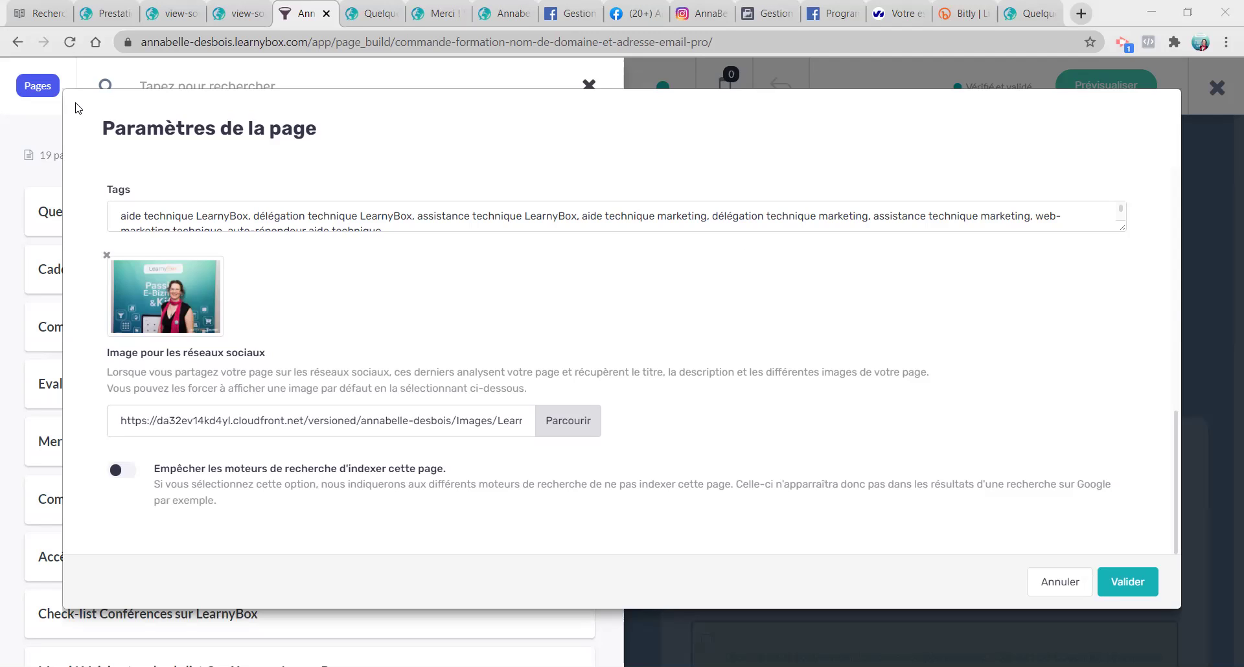
pyautogui.click(1148, 586)
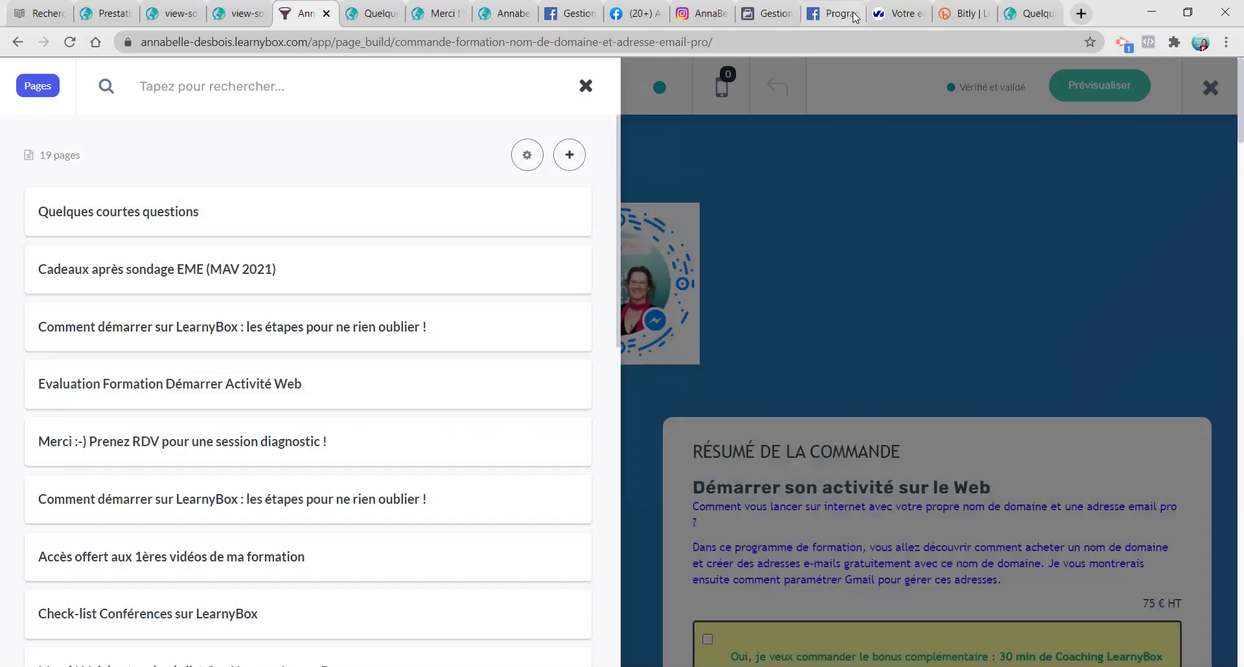
pyautogui.click(897, 14)
# Step: Reload the Sharing Debugger and re-scrape twice until the preview shows the LearnyBox image
pyautogui.click(860, 17)
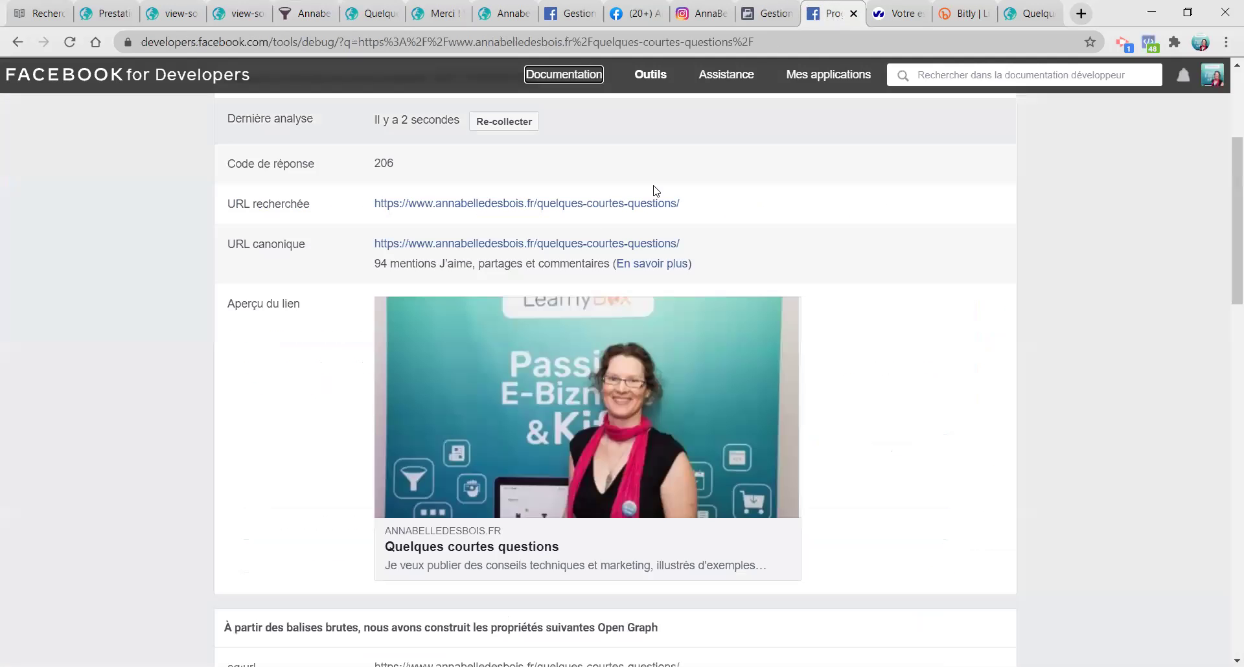
pyautogui.click(68, 43)
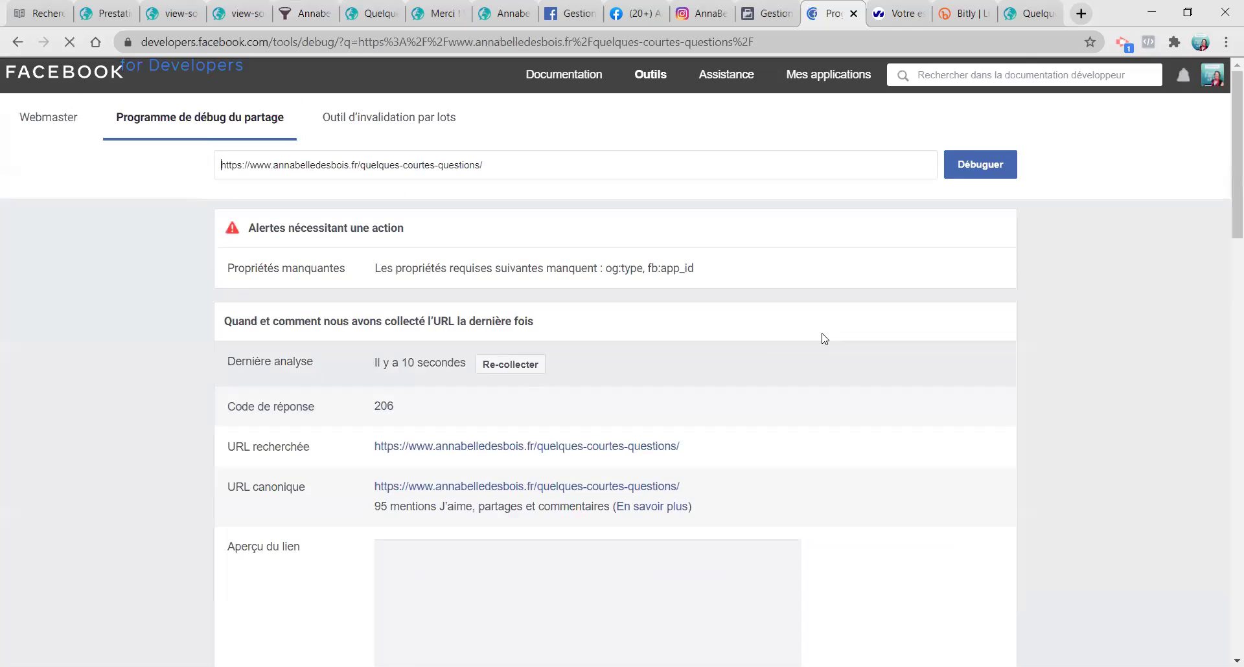
pyautogui.click(527, 368)
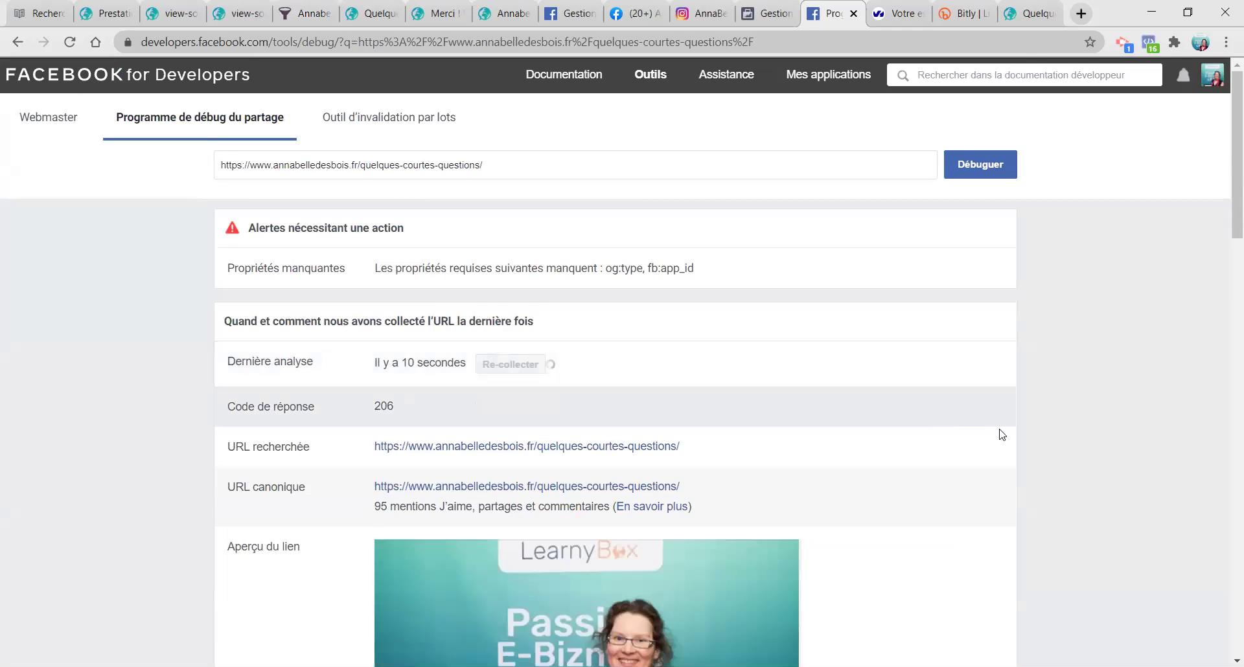
pyautogui.scroll(-3, 991, 434)
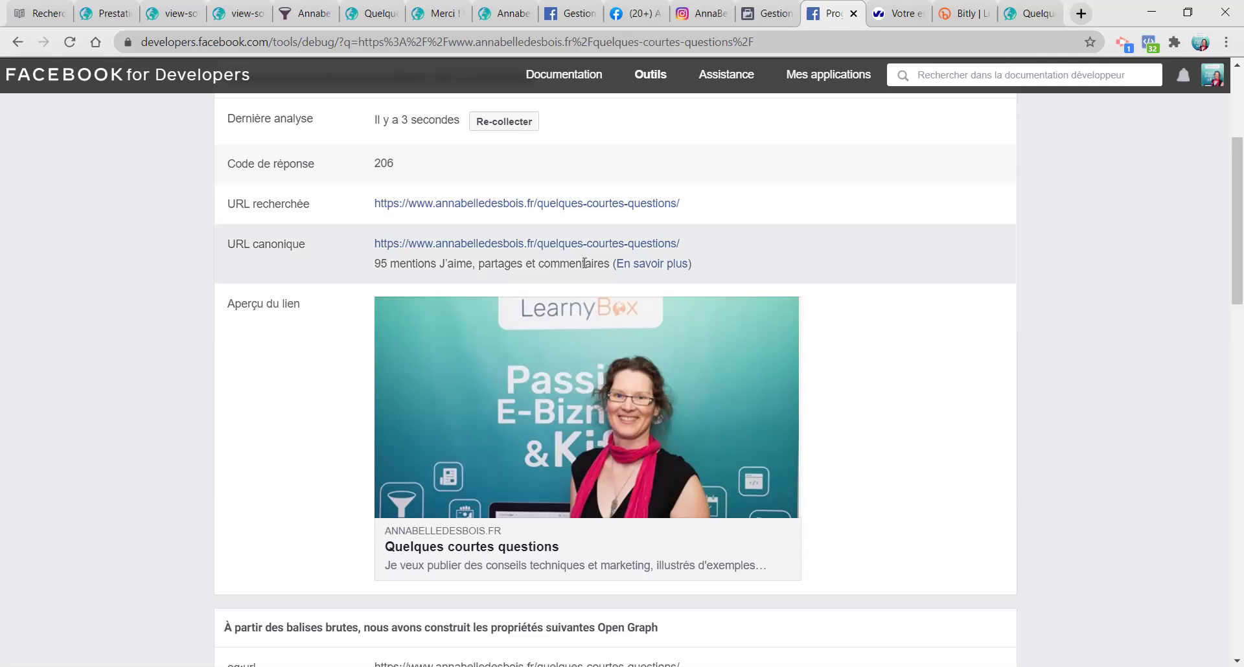
pyautogui.click(512, 122)
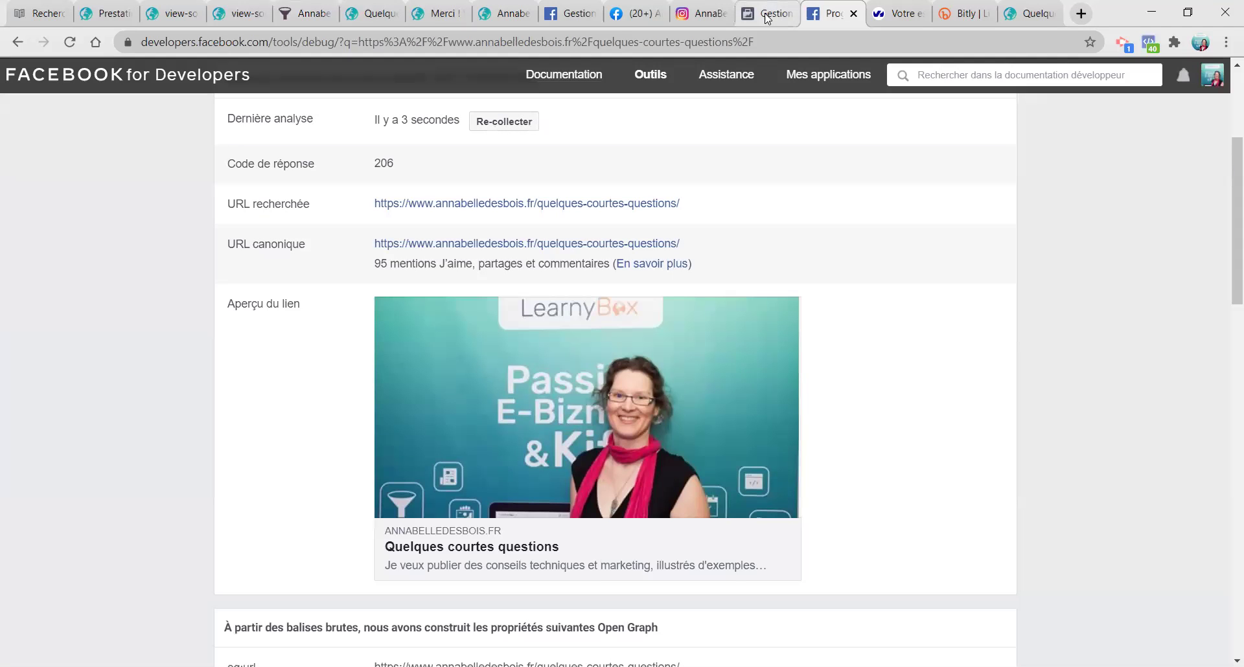
pyautogui.click(633, 13)
pyautogui.scroll(5, 1143, 257)
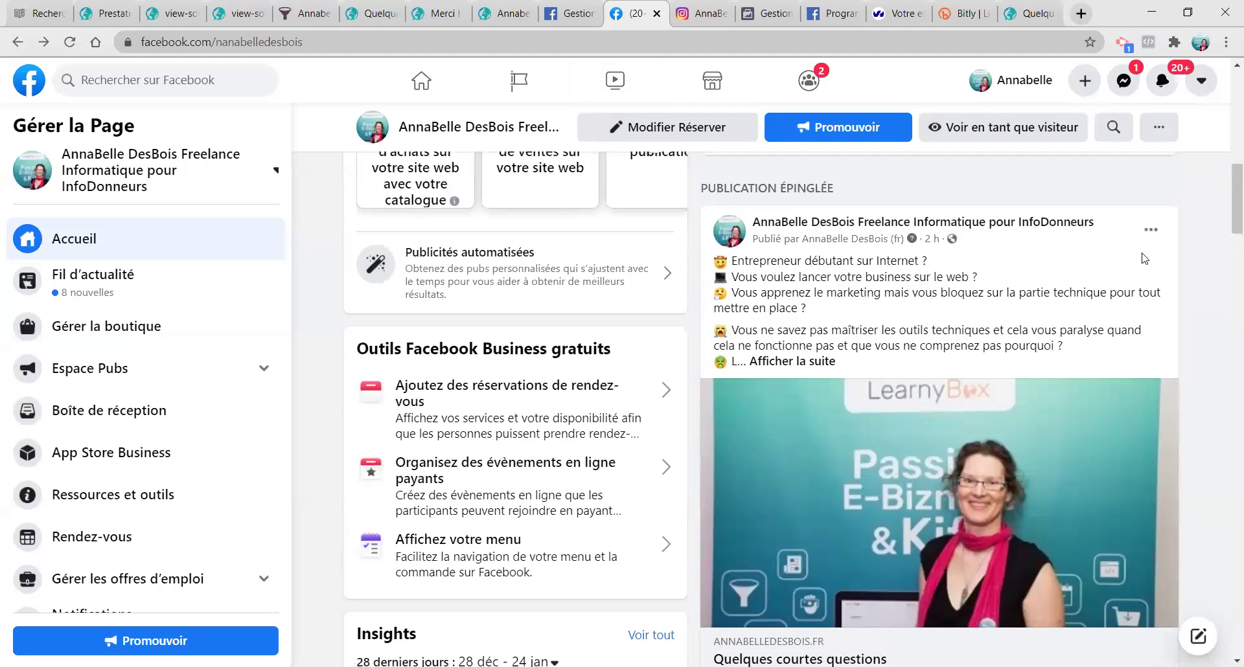
# Step: Edit the pinned post, removing the old link preview and the blank line after the link, then save
pyautogui.click(1151, 230)
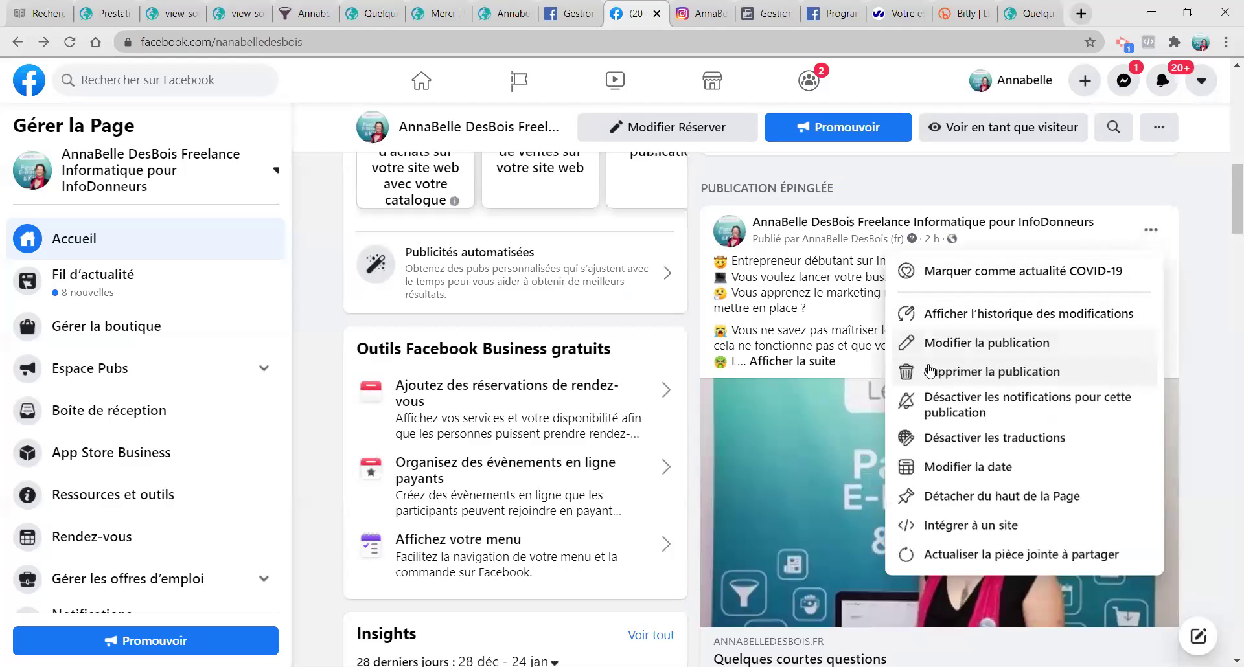
pyautogui.click(945, 338)
pyautogui.scroll(-6, 726, 340)
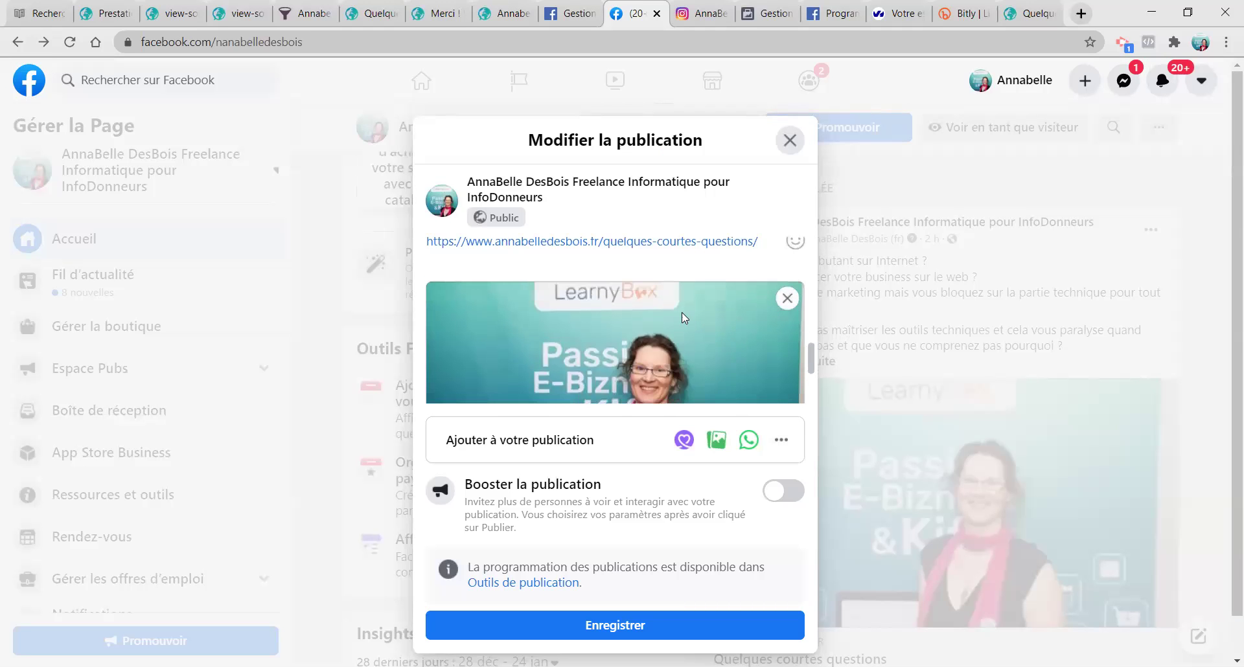
pyautogui.click(787, 300)
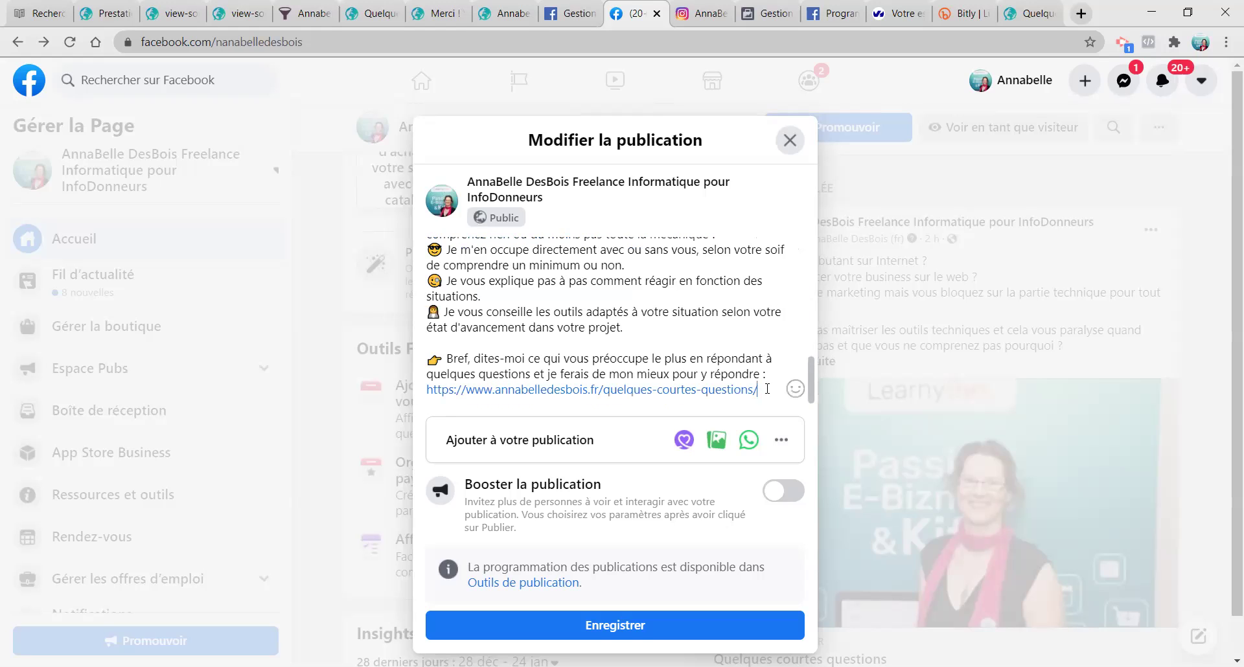
pyautogui.moveTo(767, 389); pyautogui.dragTo(404, 400)
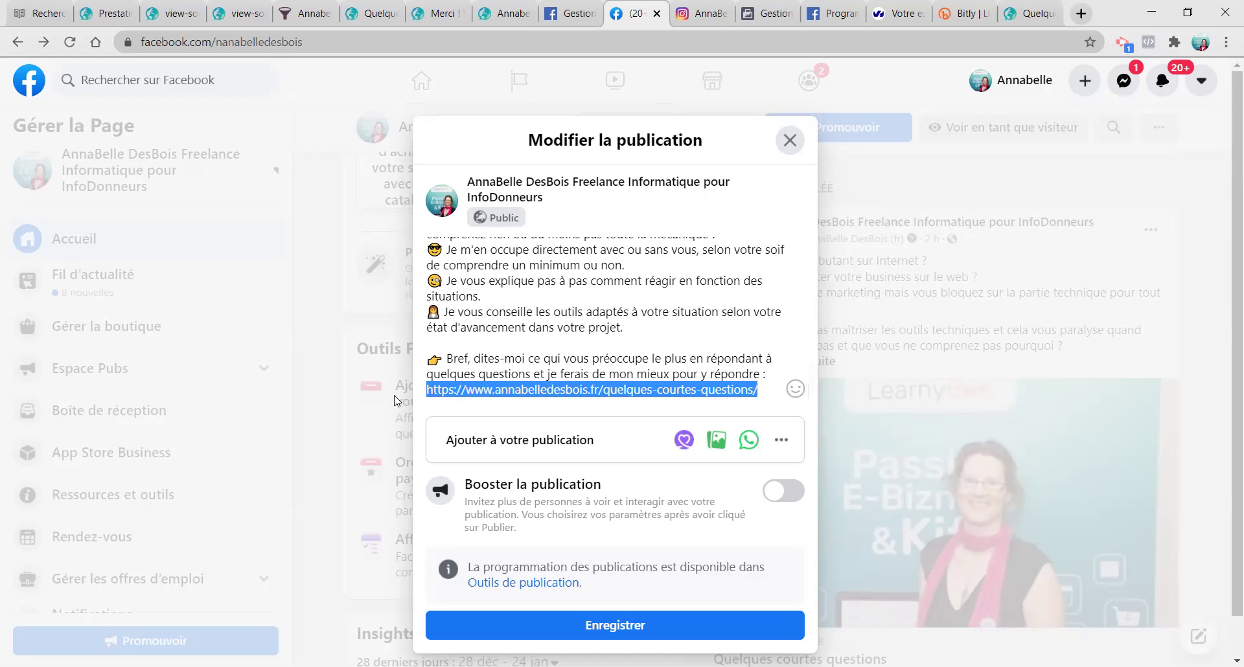
pyautogui.click(421, 397)
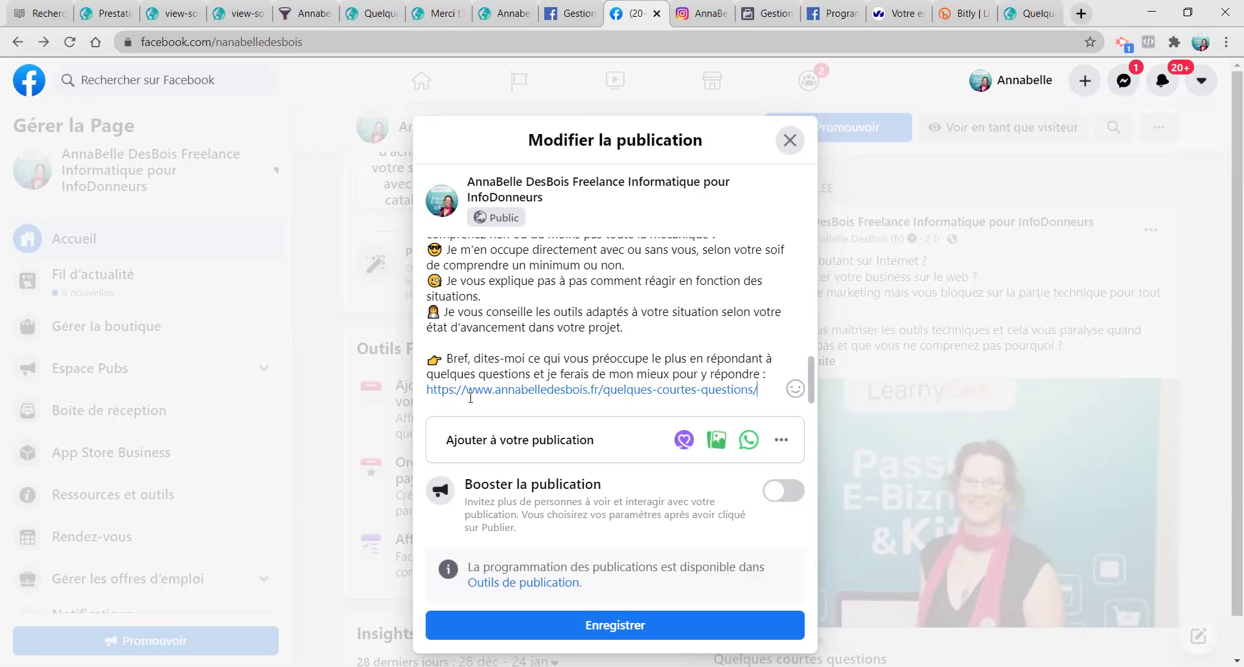
pyautogui.press('BackSpace')
pyautogui.click(695, 636)
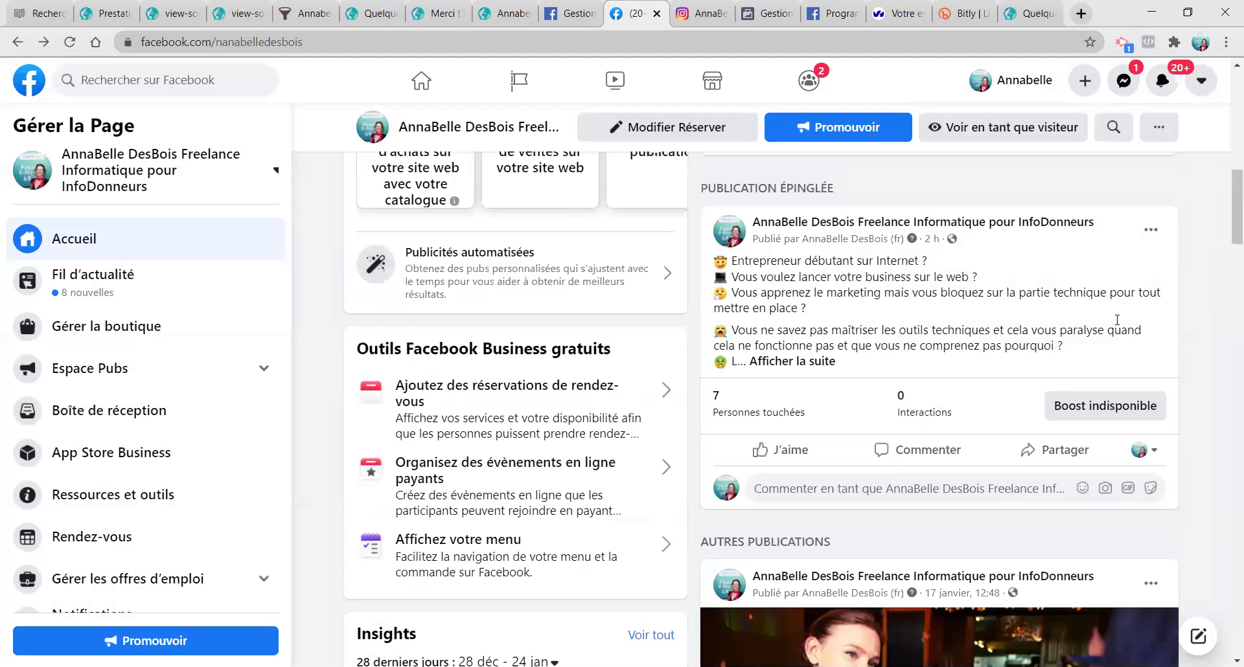
# Step: Reopen the pinned post's editor and save it again to refresh the LearnyBox photo preview
pyautogui.click(803, 362)
pyautogui.scroll(-9, 960, 374)
pyautogui.scroll(6, 970, 371)
pyautogui.scroll(3, 1138, 230)
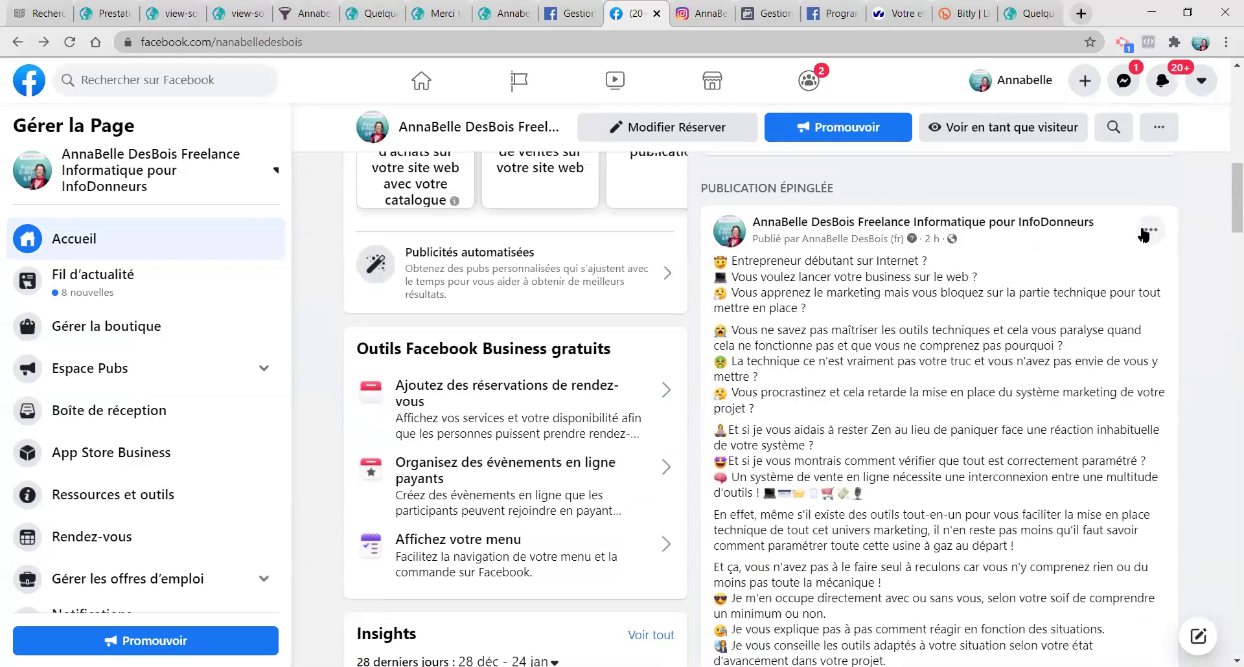
pyautogui.click(1149, 238)
pyautogui.click(958, 337)
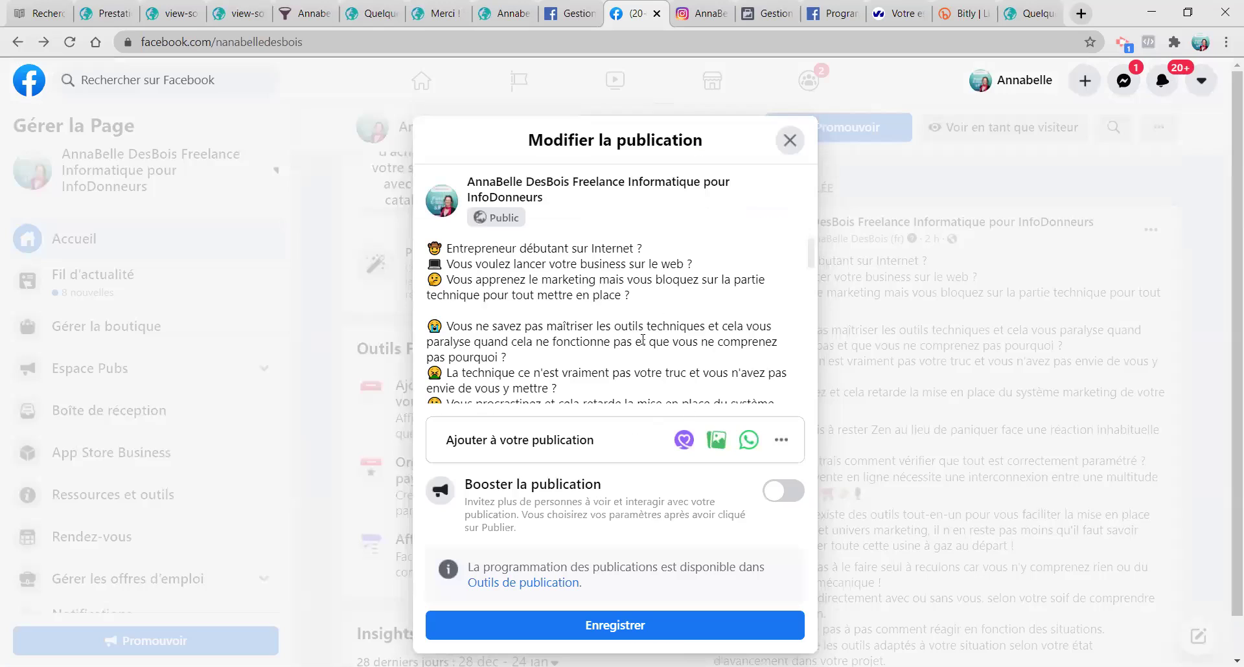
pyautogui.scroll(-12, 767, 364)
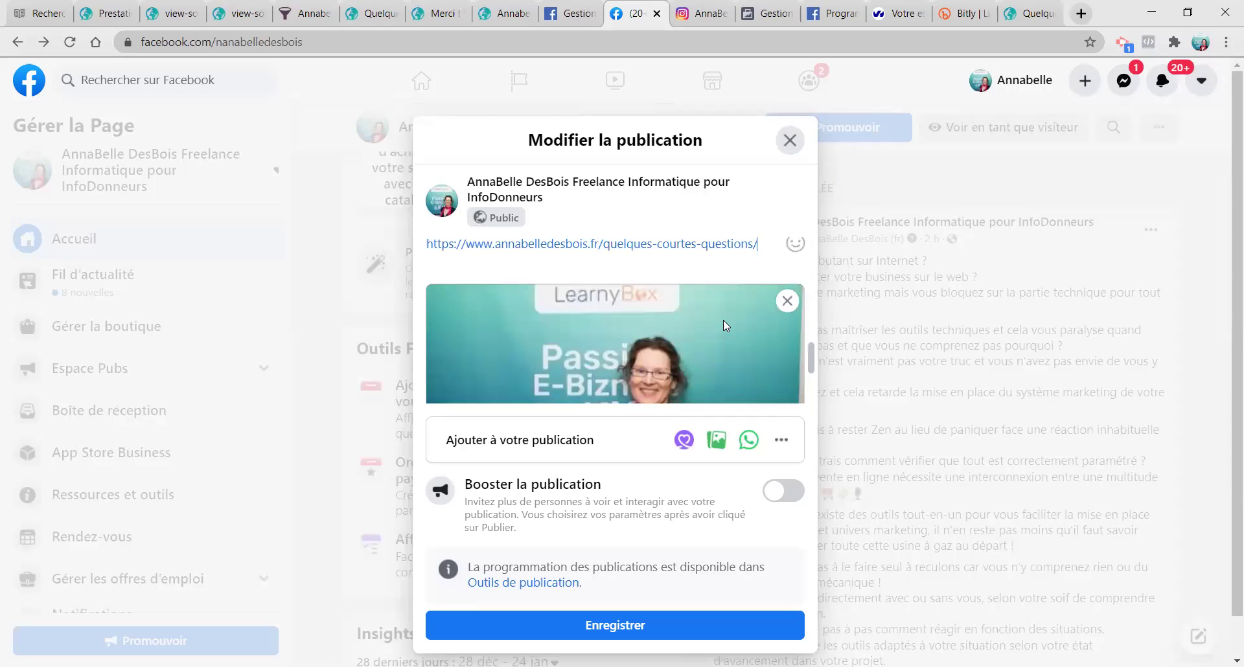
pyautogui.scroll(-3, 726, 325)
pyautogui.click(559, 621)
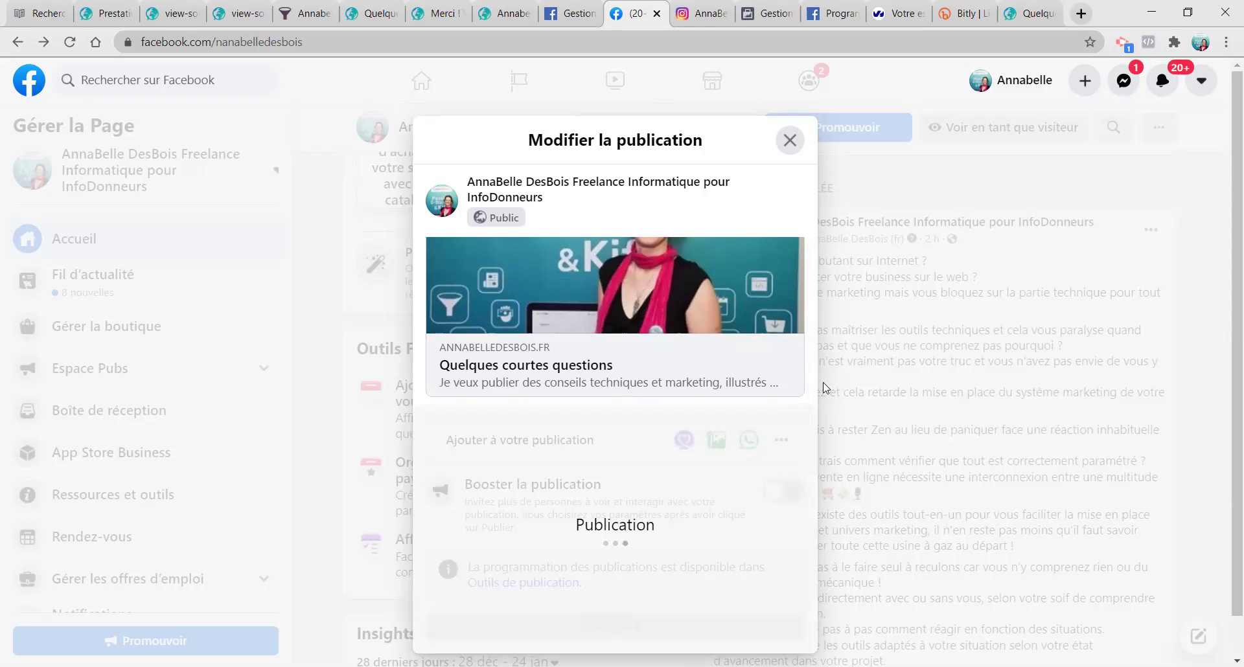
pyautogui.scroll(-7, 935, 340)
pyautogui.scroll(5, 842, 389)
# Step: Open the pinned post's preview image in a new tab and view it on its own
pyautogui.scroll(-5, 683, 407)
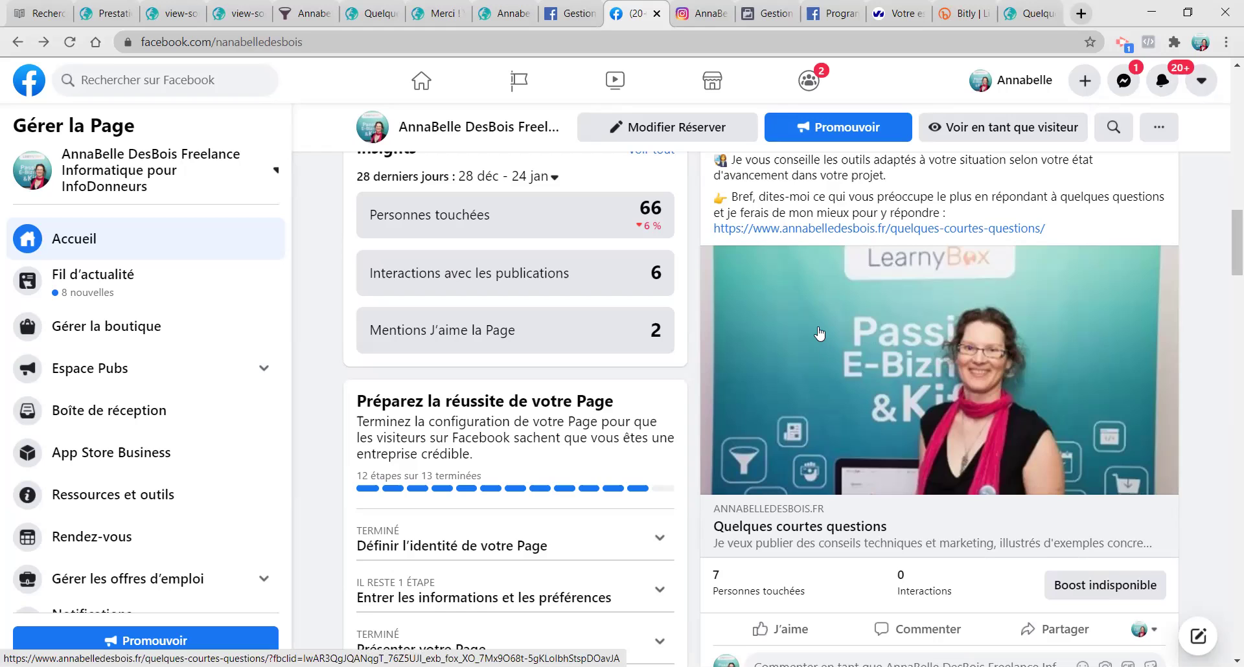
pyautogui.rightClick(818, 333)
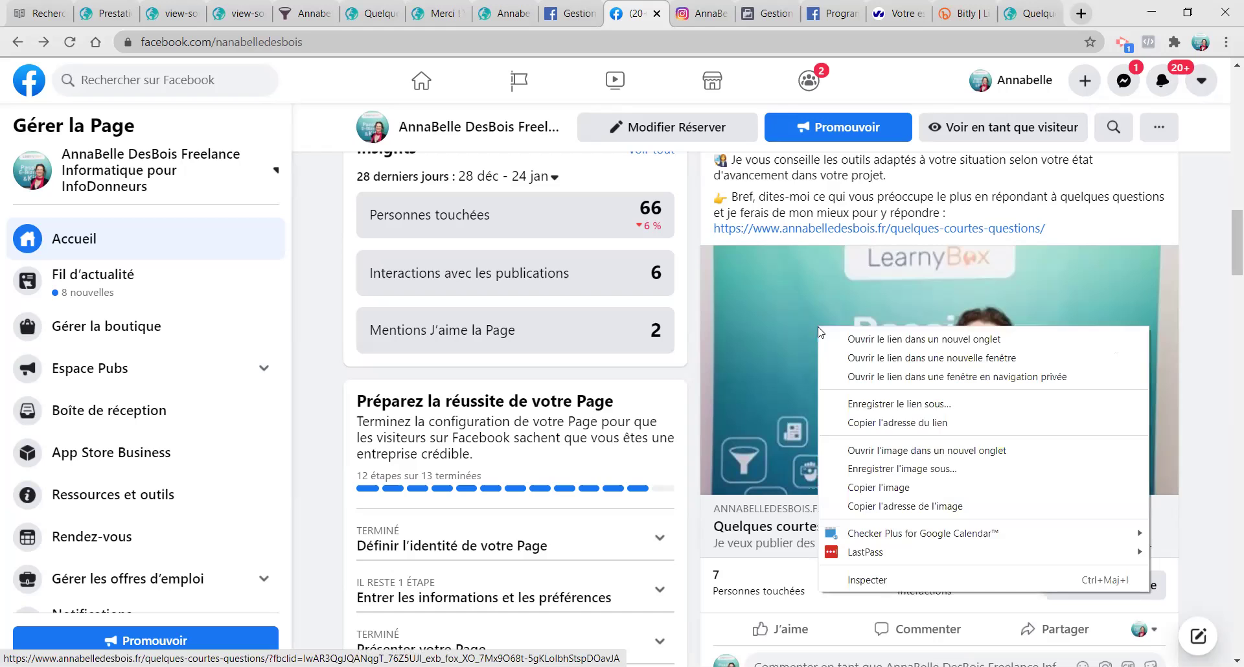
pyautogui.click(861, 450)
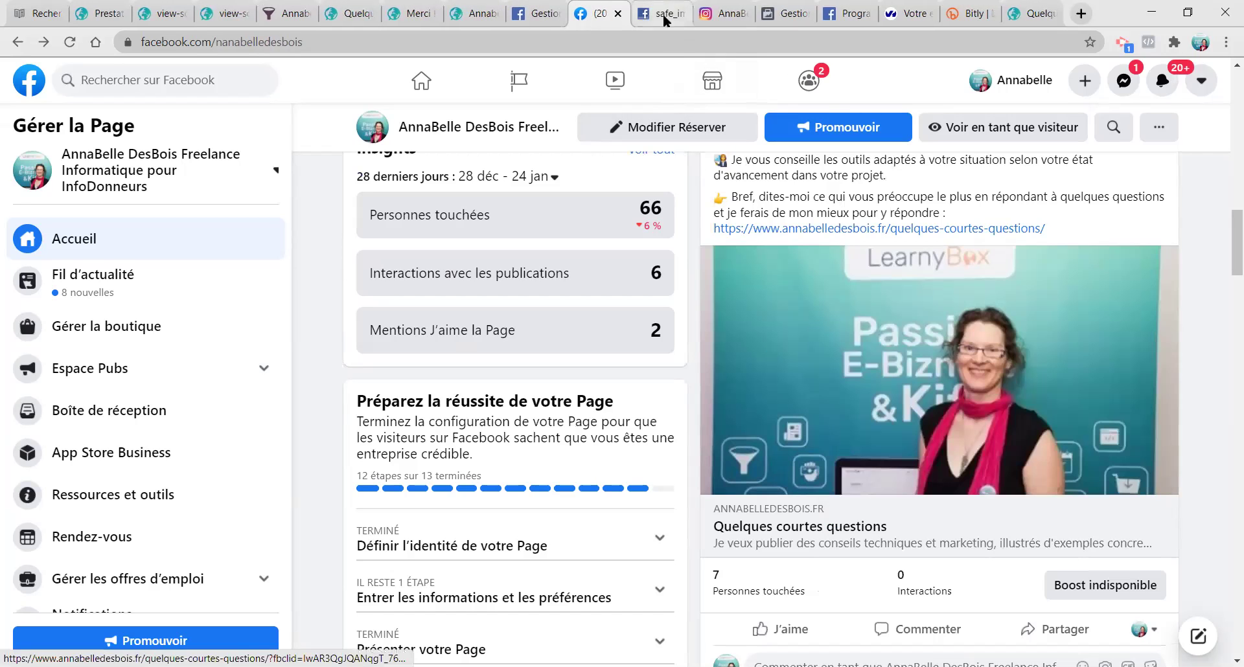
pyautogui.click(657, 13)
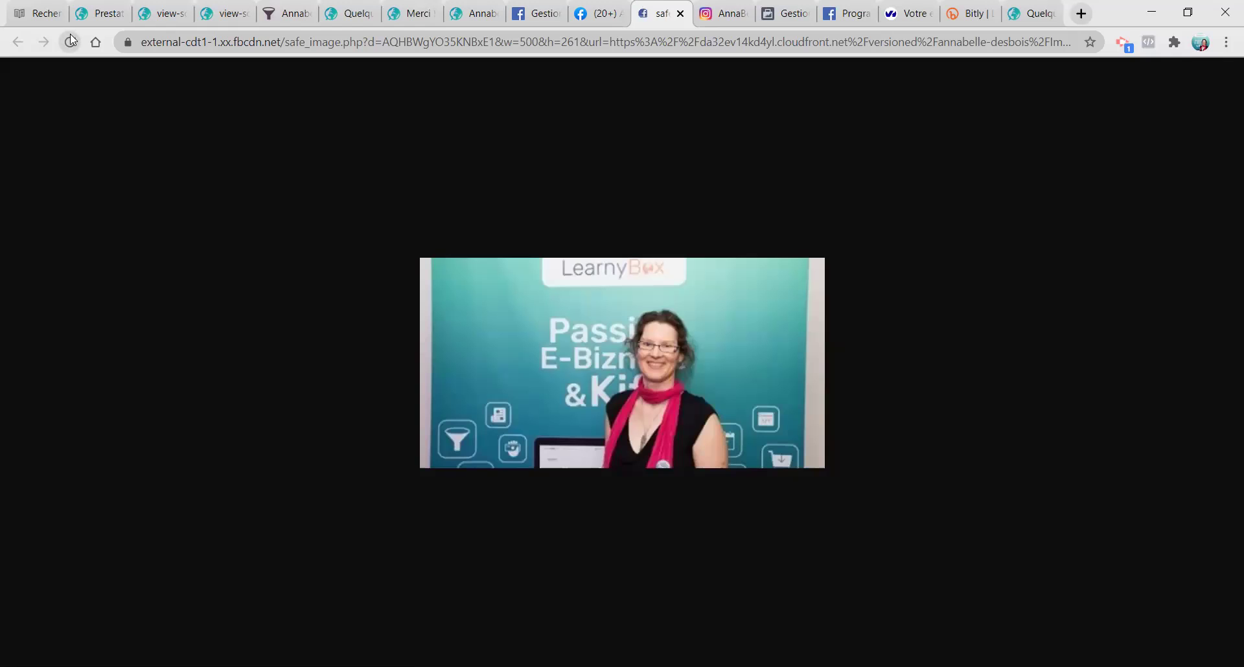
pyautogui.click(601, 13)
# Step: Follow the post's link to the questionnaire, then refresh the Sharing Debugger results and return to the page
pyautogui.click(855, 228)
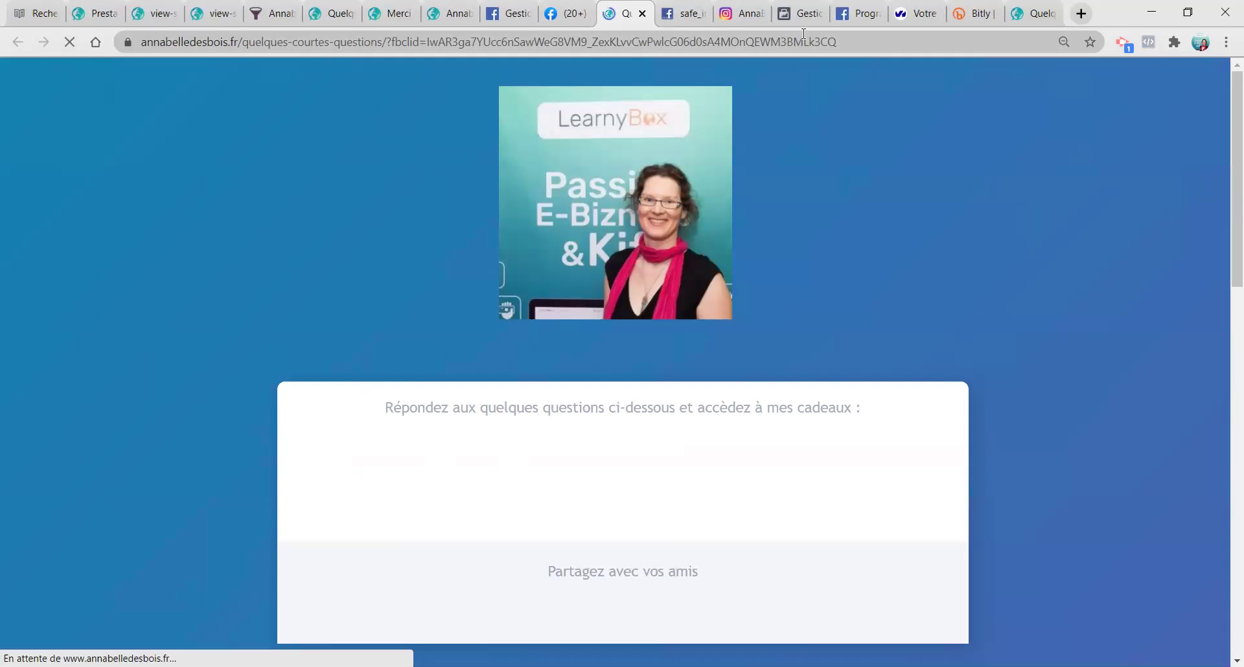
pyautogui.click(849, 16)
pyautogui.press('F5')
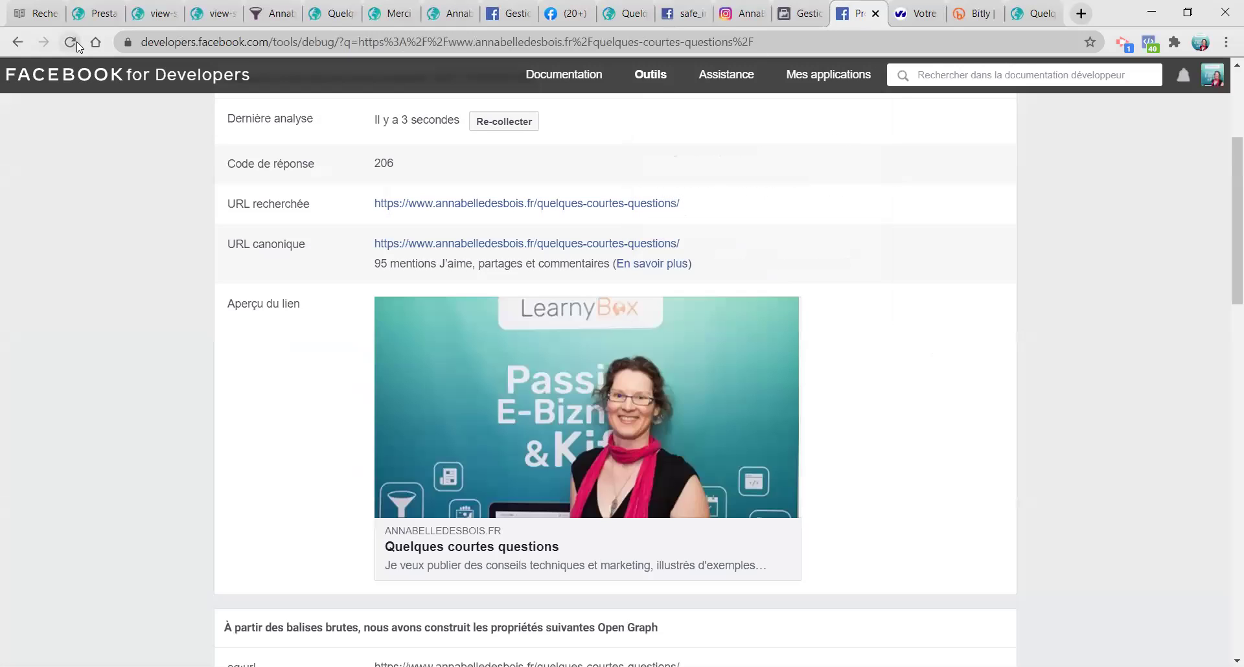
pyautogui.scroll(-4, 656, 341)
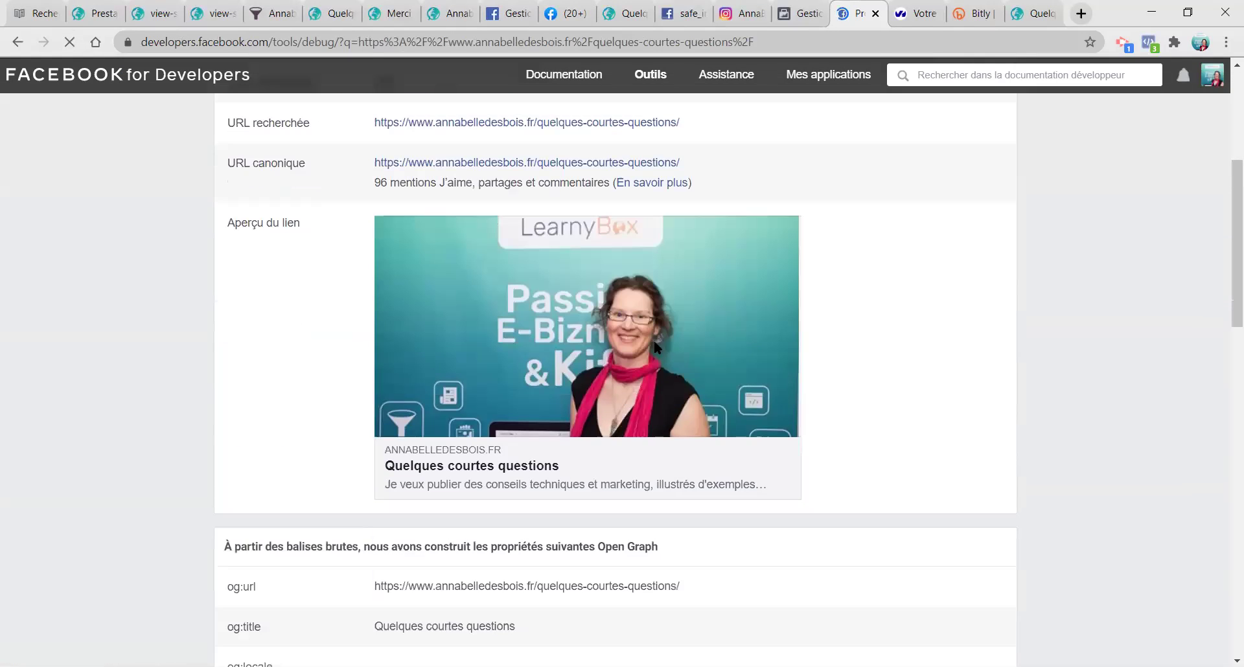
pyautogui.scroll(1, 675, 367)
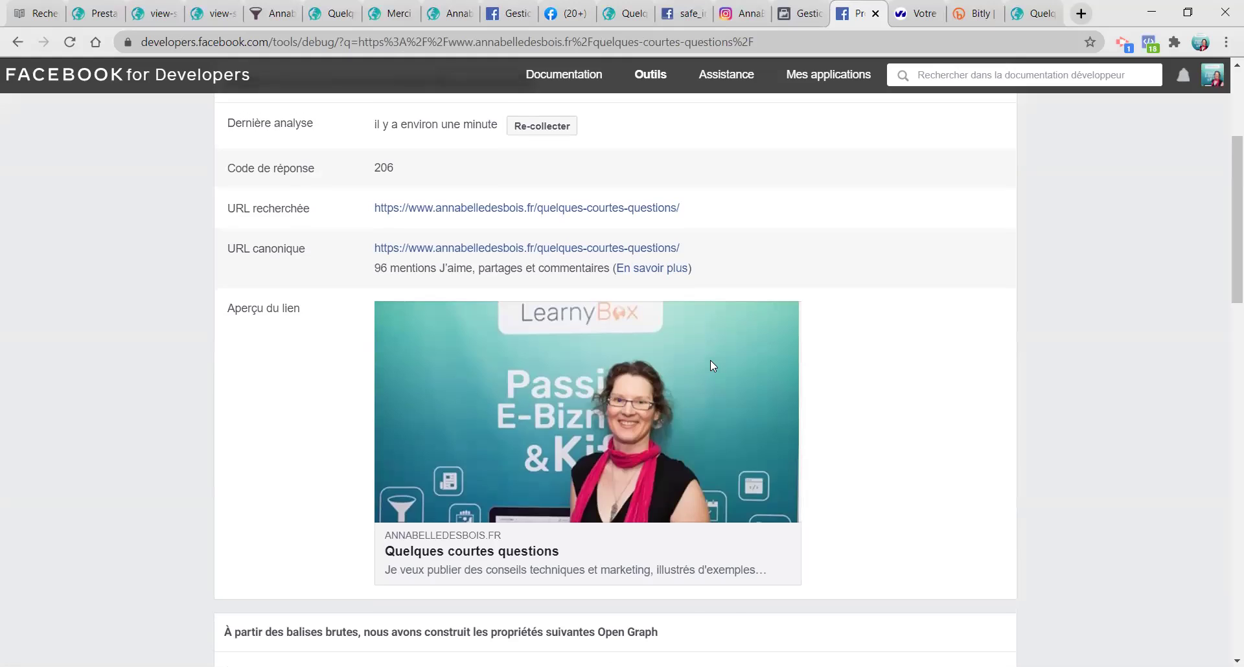
pyautogui.scroll(3, 710, 360)
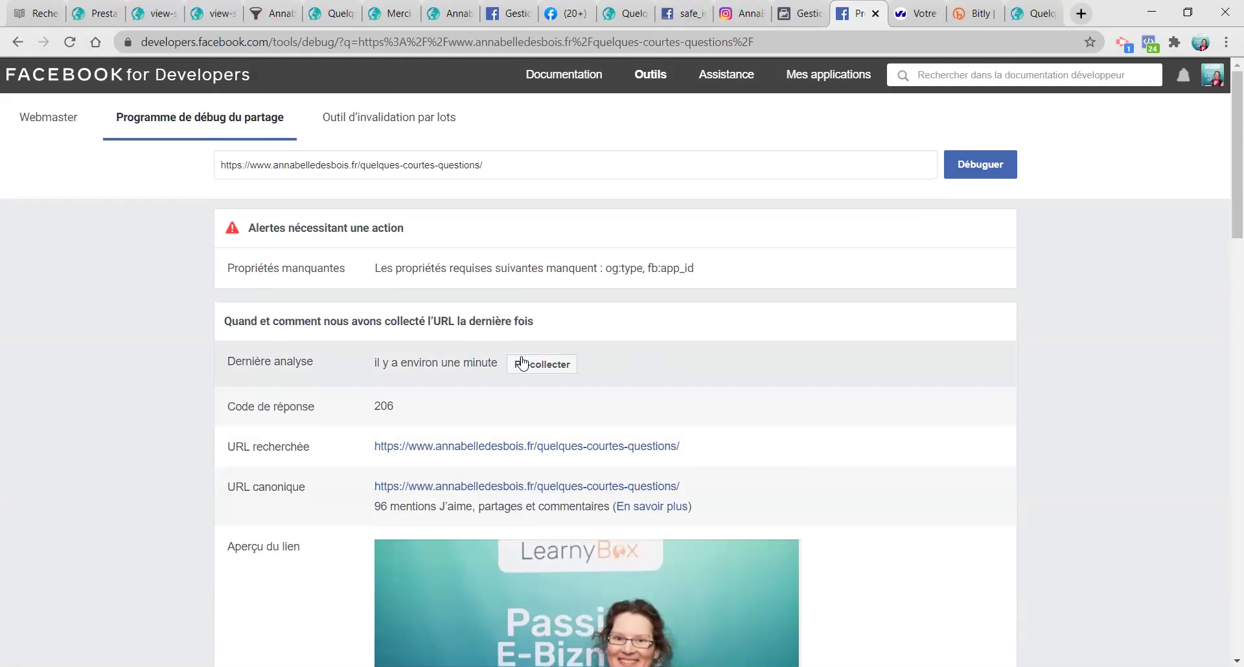
pyautogui.click(569, 12)
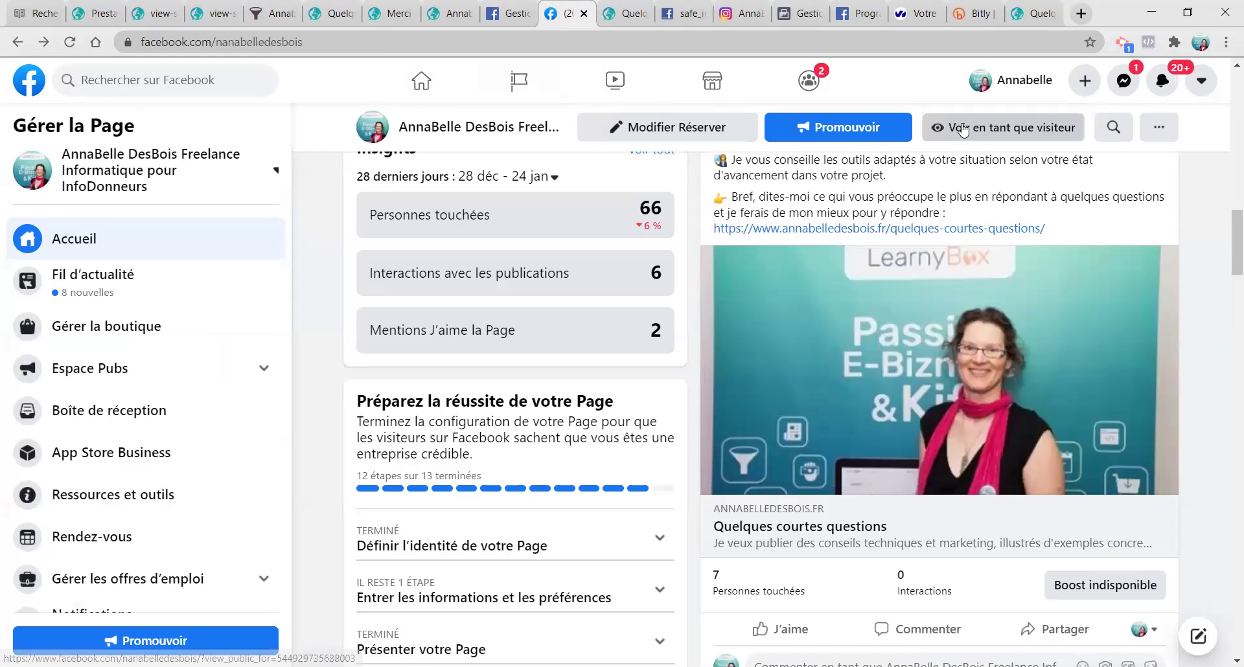
pyautogui.click(984, 127)
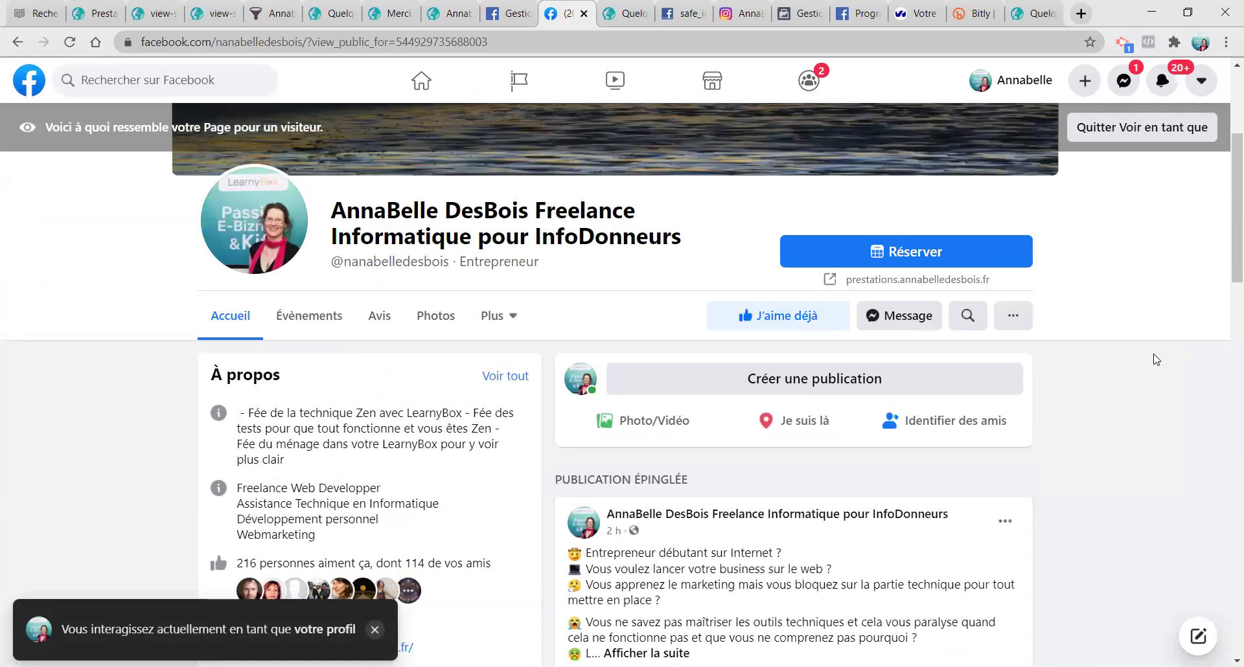
# Step: Reload the visitor view and open the pinned post's linked questionnaire from its preview image
pyautogui.scroll(-5, 1137, 374)
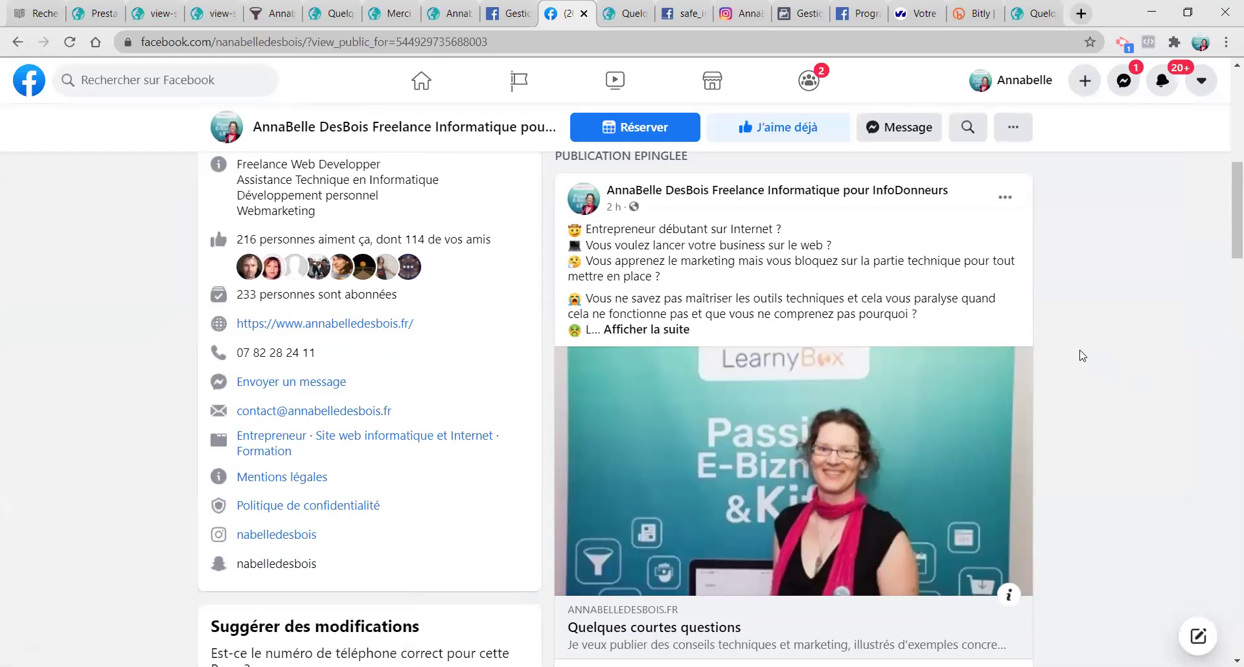
pyautogui.click(70, 43)
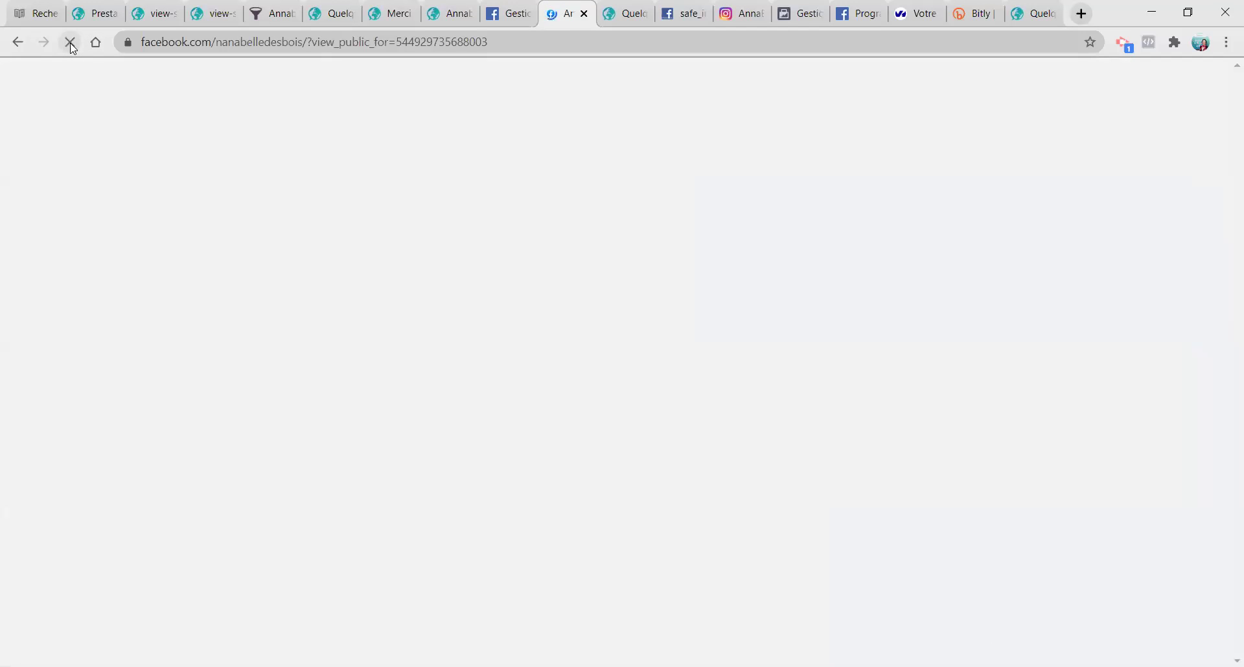
pyautogui.scroll(-5, 1085, 421)
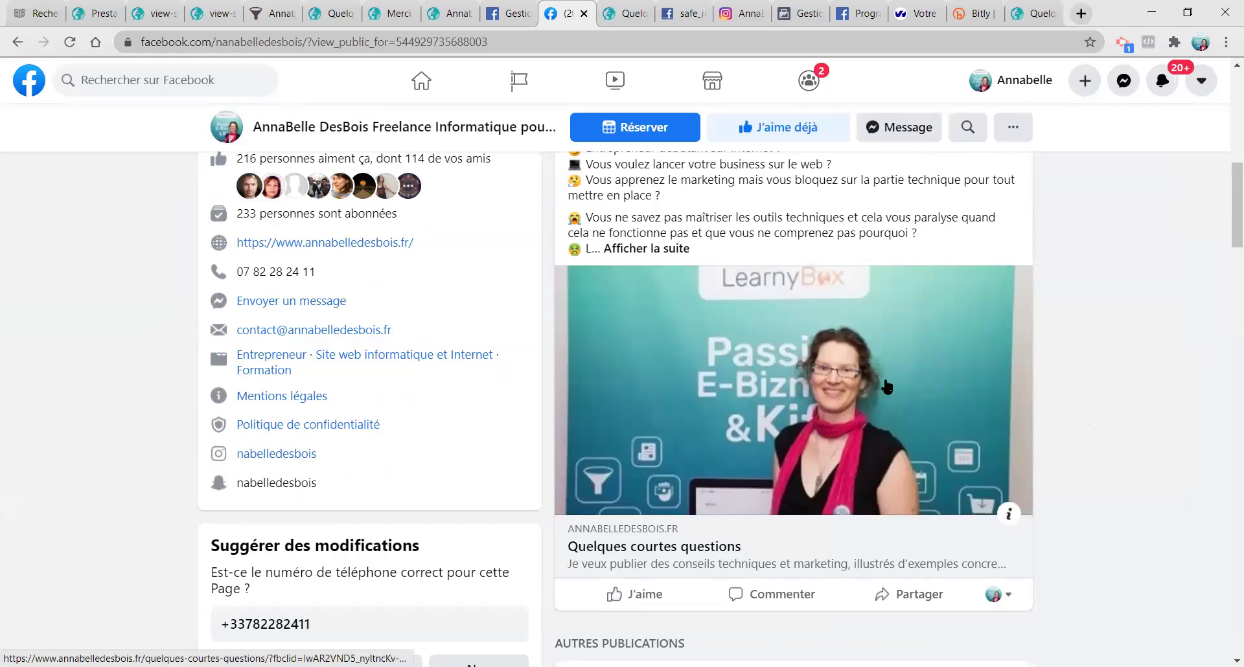
pyautogui.click(743, 401)
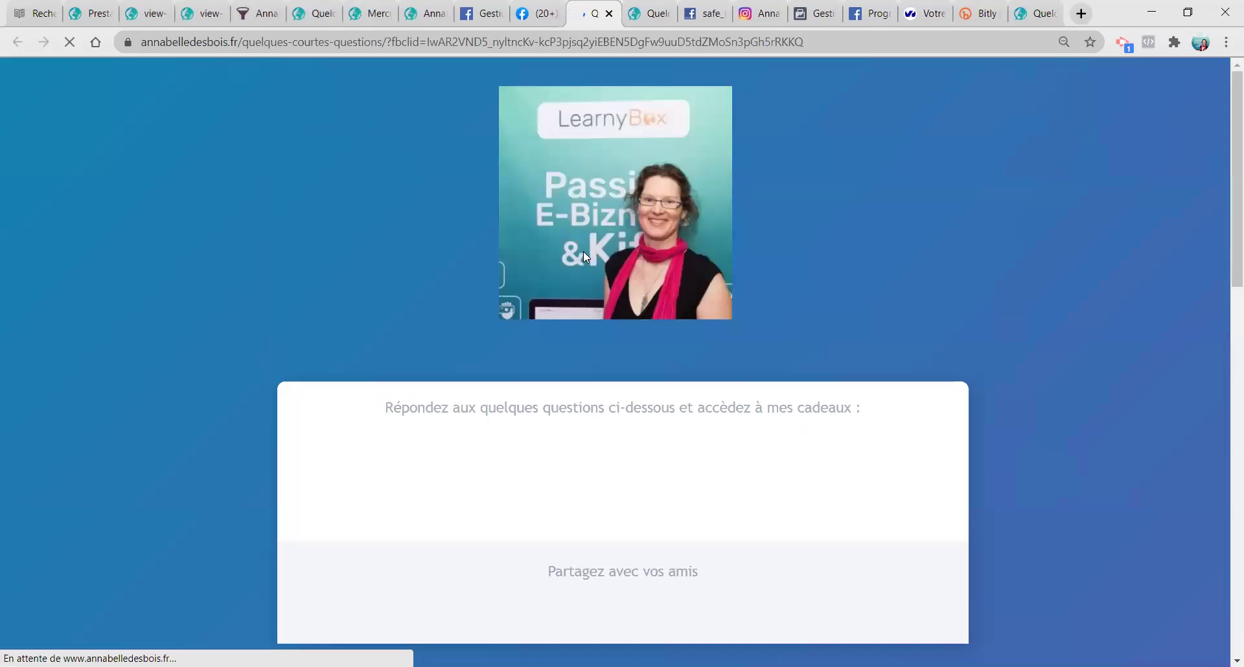
# Step: Close the extra questionnaire tabs and the standalone preview image tab, returning to the visitor view
pyautogui.click(608, 13)
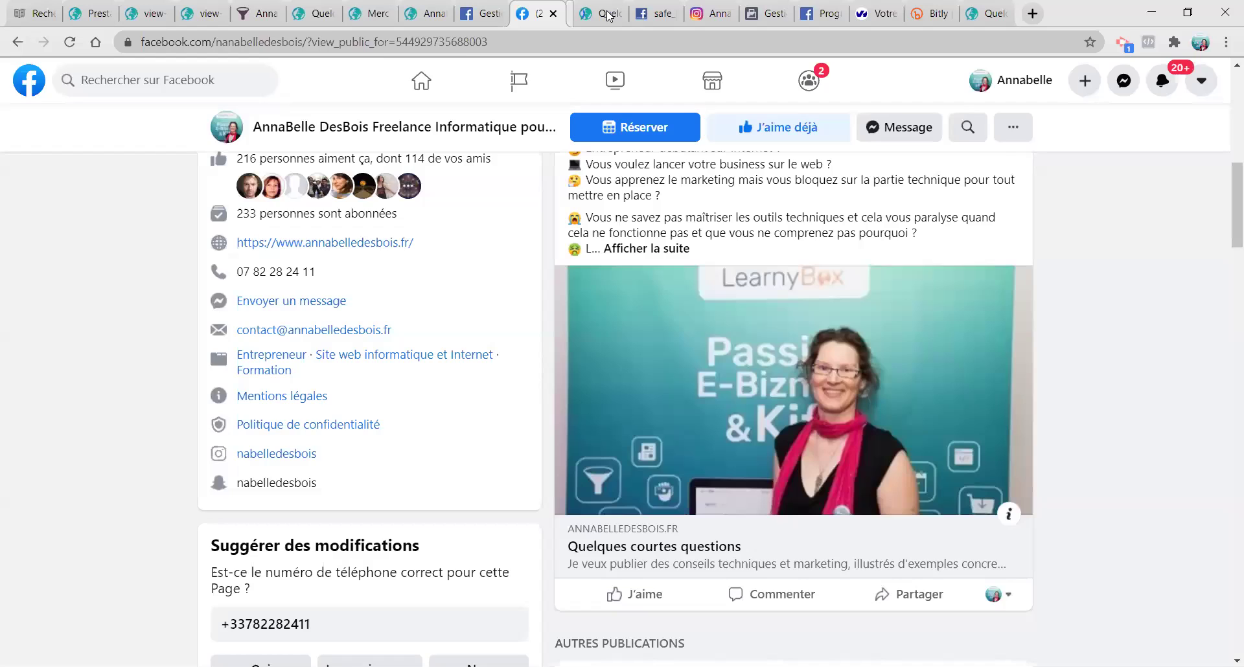
pyautogui.click(609, 14)
pyautogui.click(609, 14)
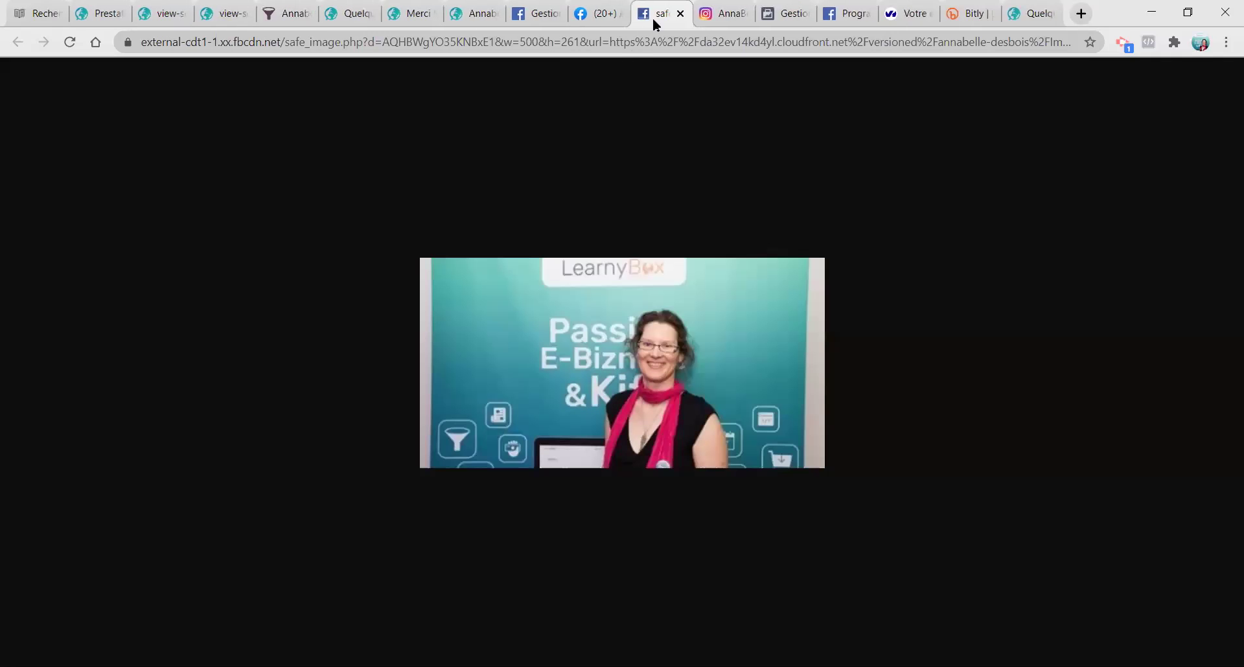
pyautogui.click(679, 14)
pyautogui.click(599, 15)
pyautogui.scroll(-5, 1068, 386)
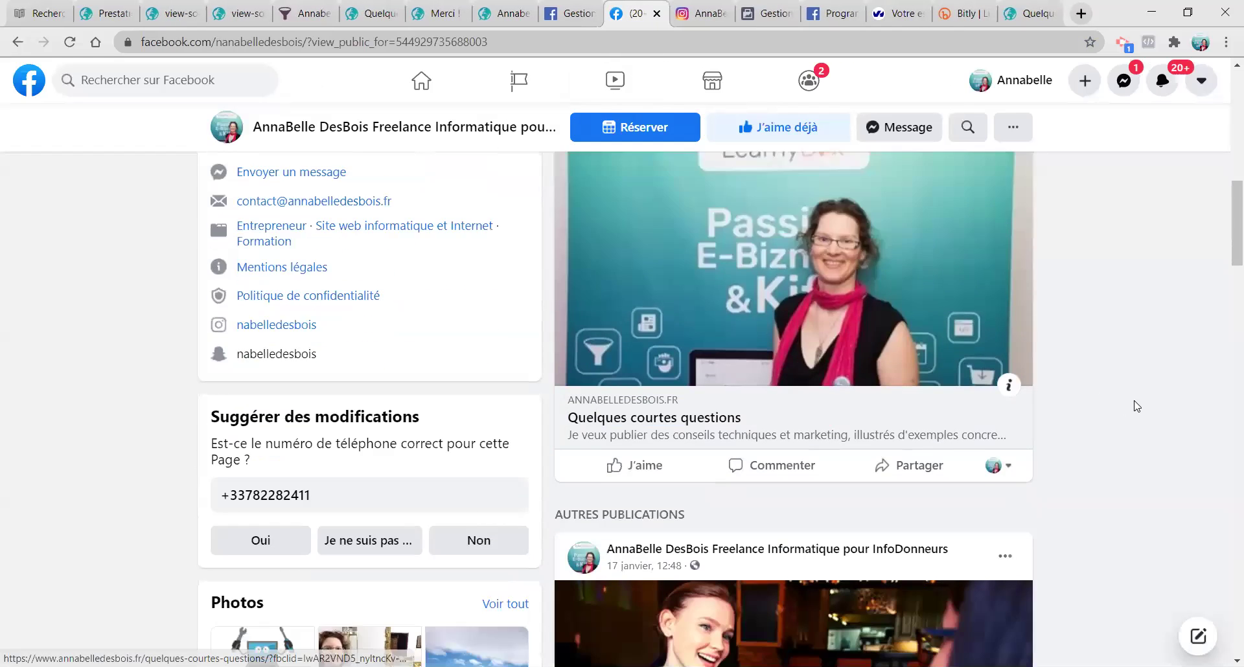
pyautogui.scroll(10, 1134, 405)
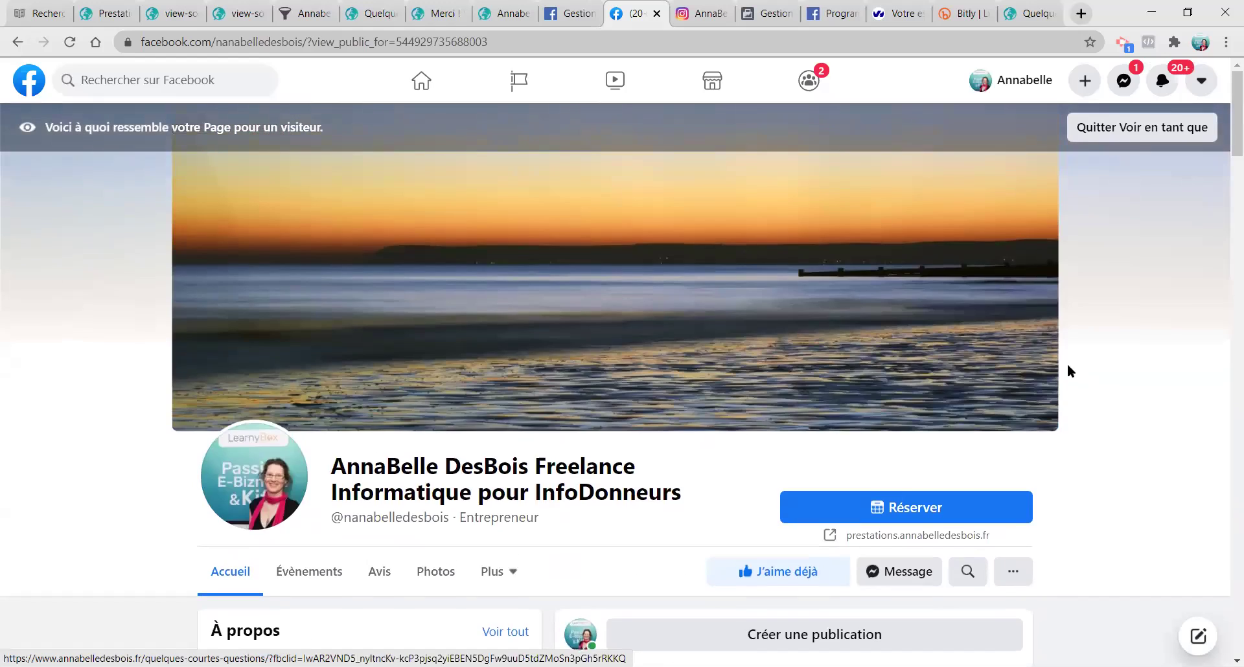
pyautogui.scroll(-2, 1074, 385)
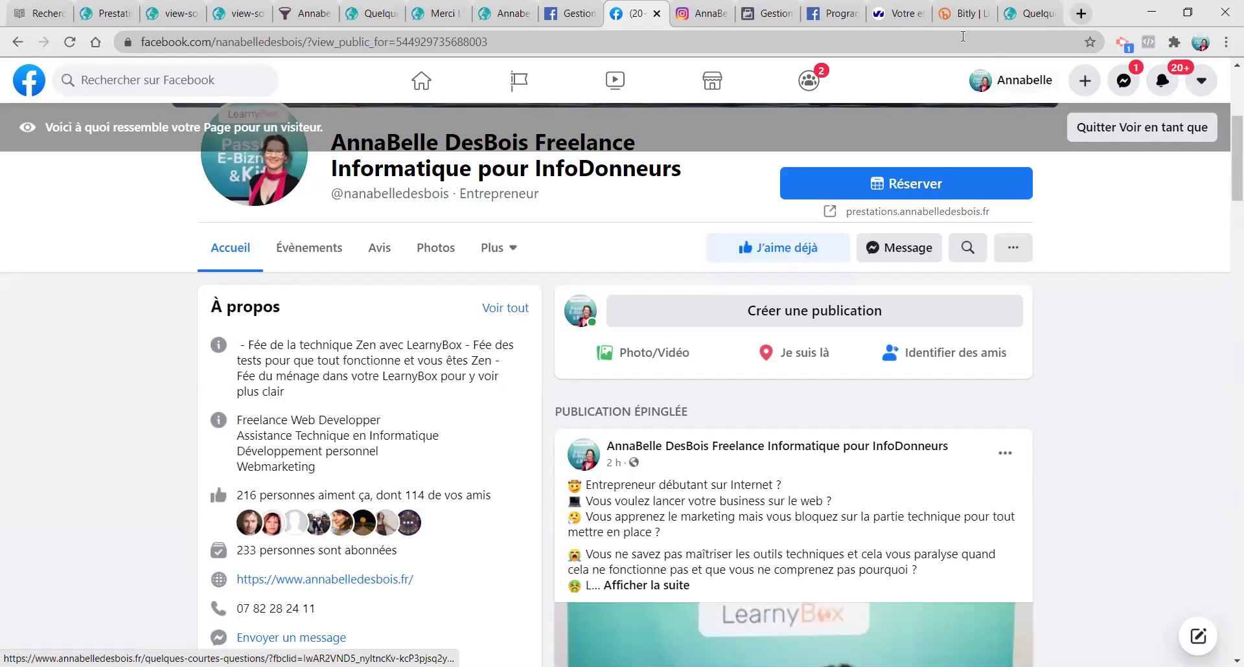
# Step: Check the Sharing Debugger results, briefly glancing at the domain's DNS zone page
pyautogui.click(834, 13)
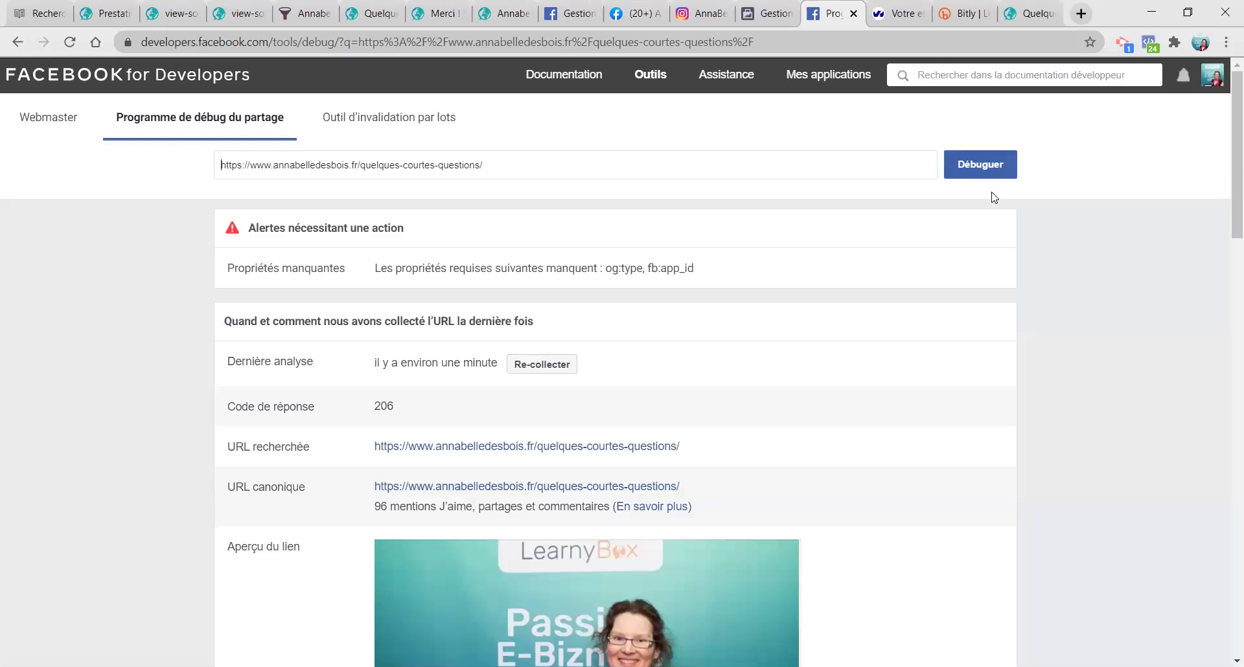
pyautogui.click(900, 14)
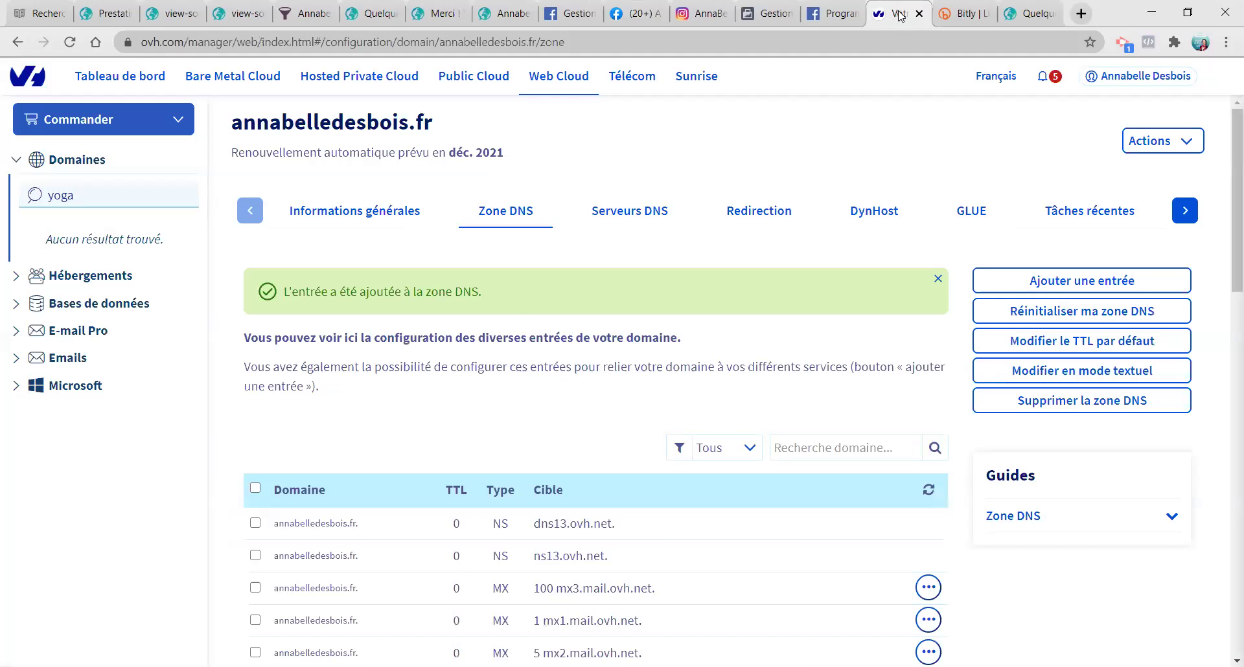
pyautogui.click(835, 13)
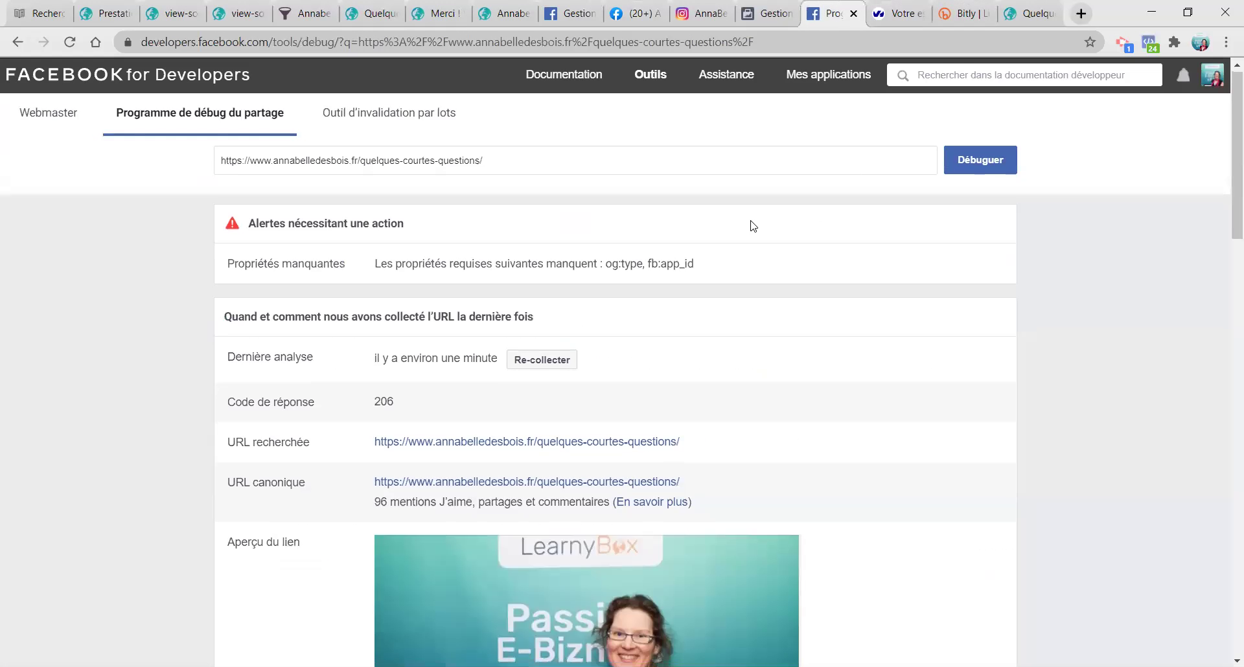
pyautogui.scroll(-1, 652, 201)
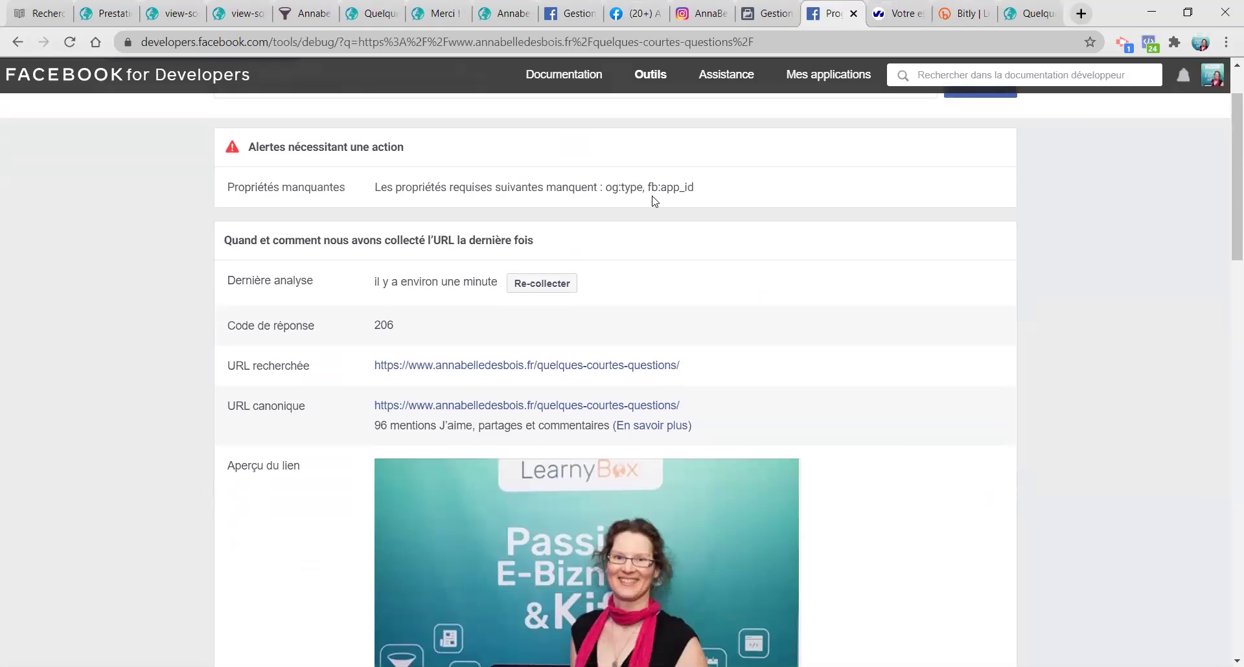
# Step: Bring up the live Quelques courtes questions survey page with the LearnyBox photo
pyautogui.click(368, 14)
pyautogui.scroll(-1, 493, 233)
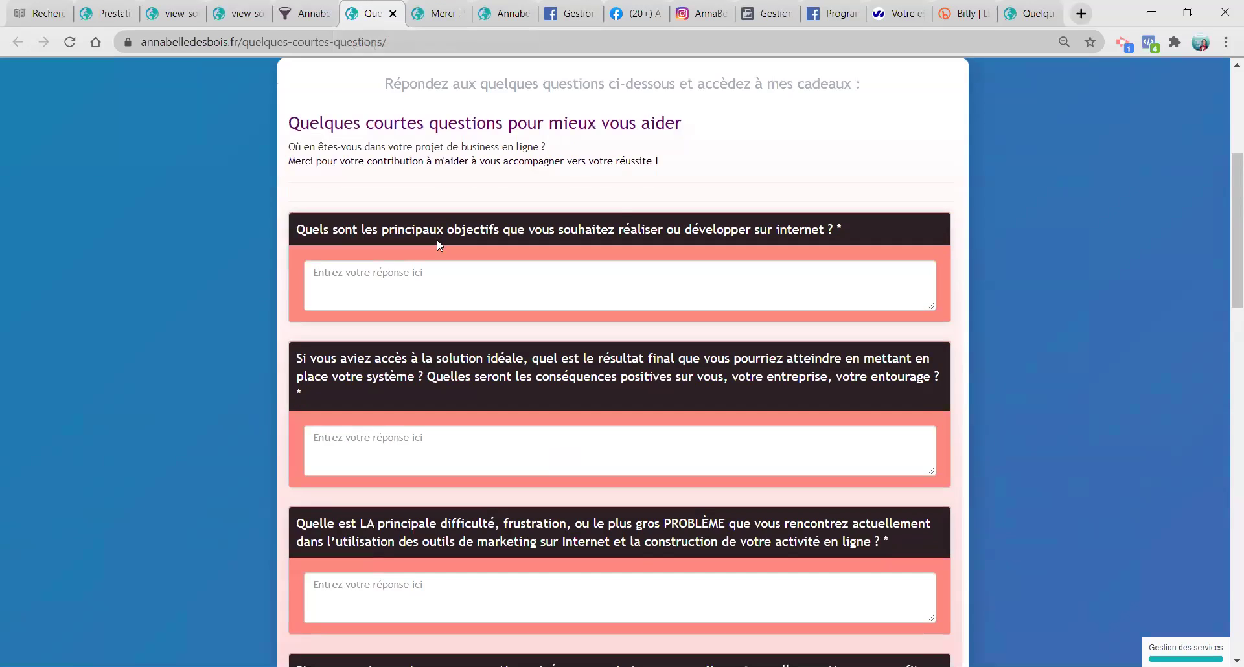
pyautogui.scroll(1, 555, 237)
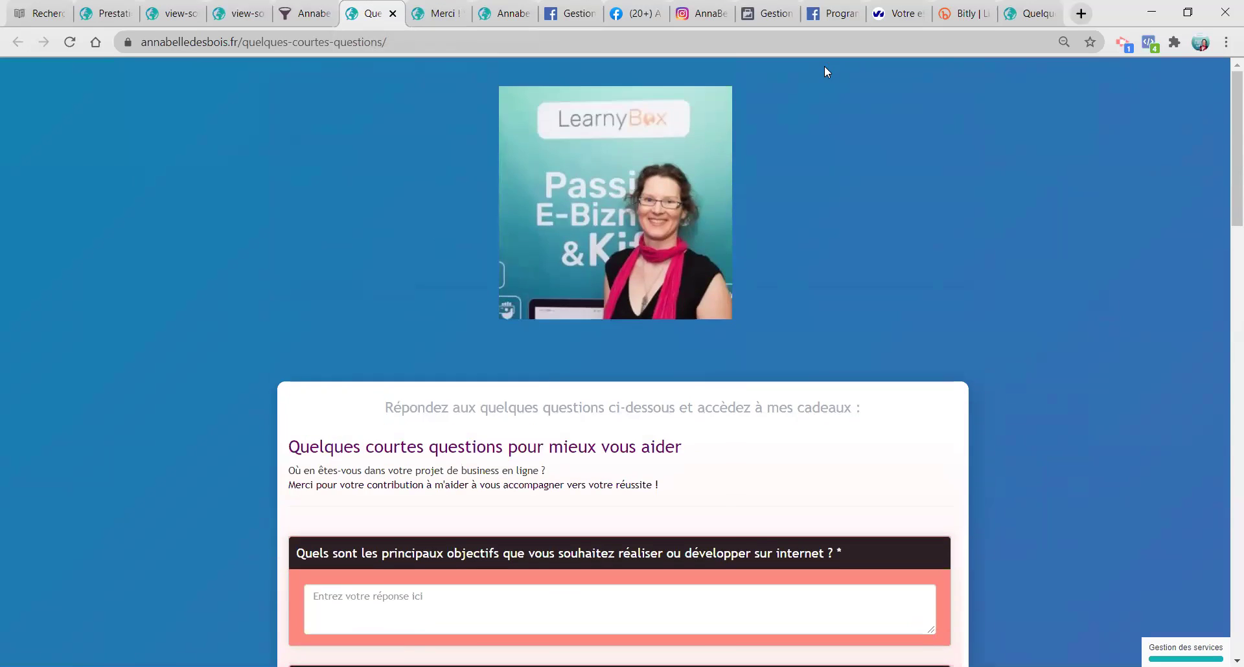
pyautogui.click(1026, 16)
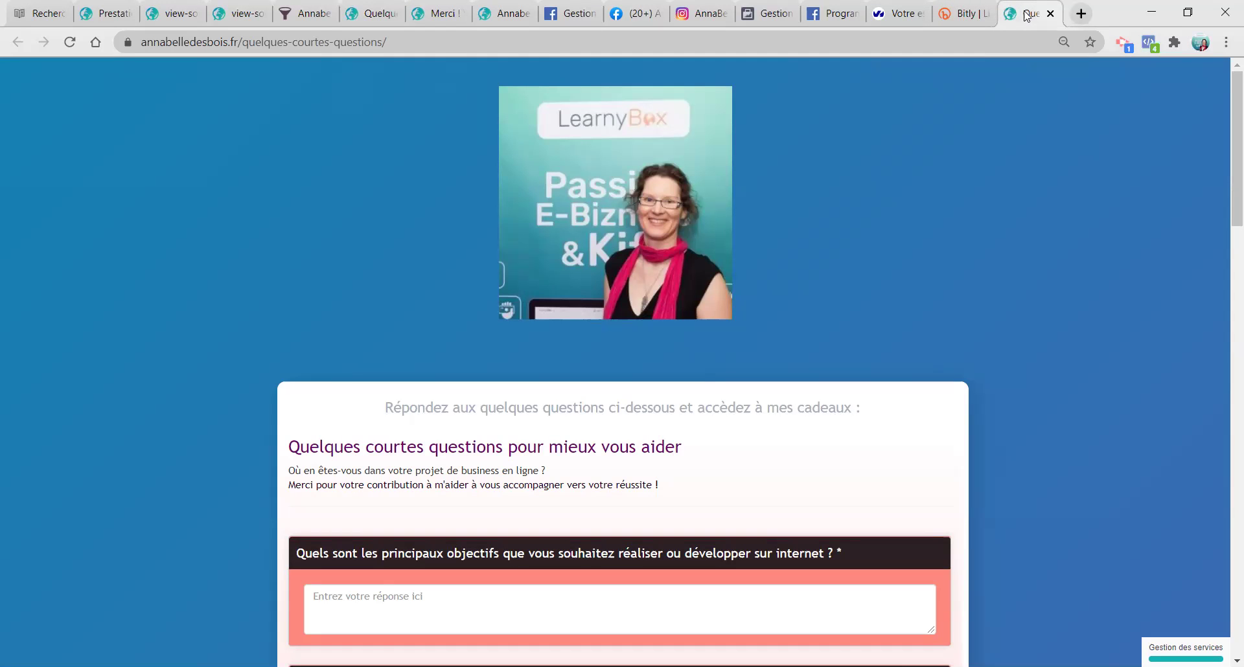